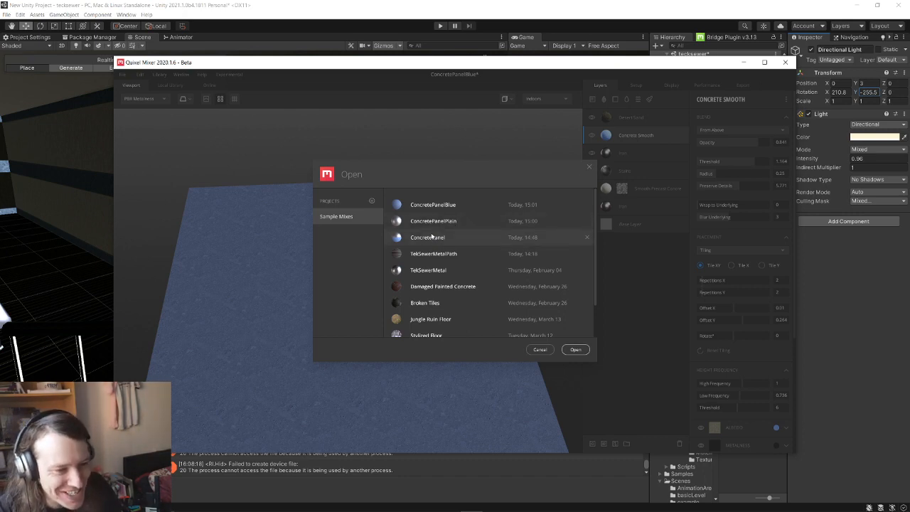
- Open the ConcretePanel mix, saving the changes to the current mix
double_click(433, 237)
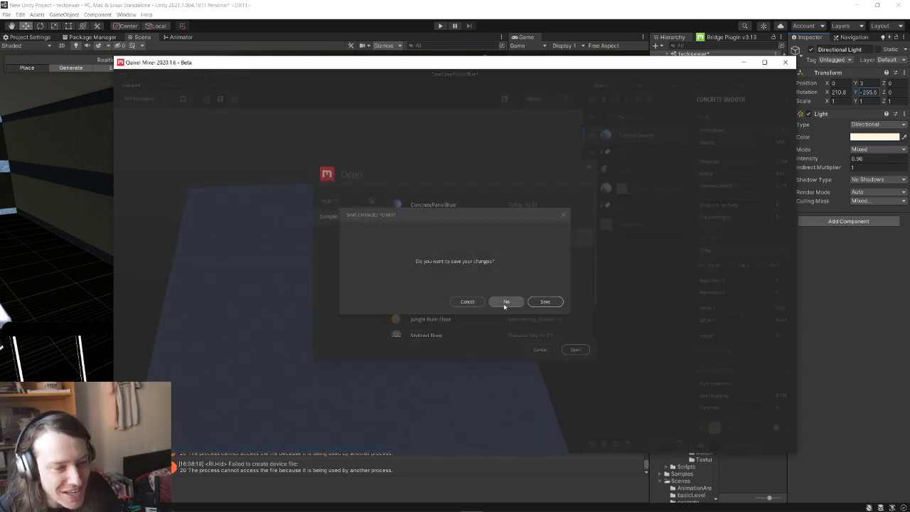
click(544, 301)
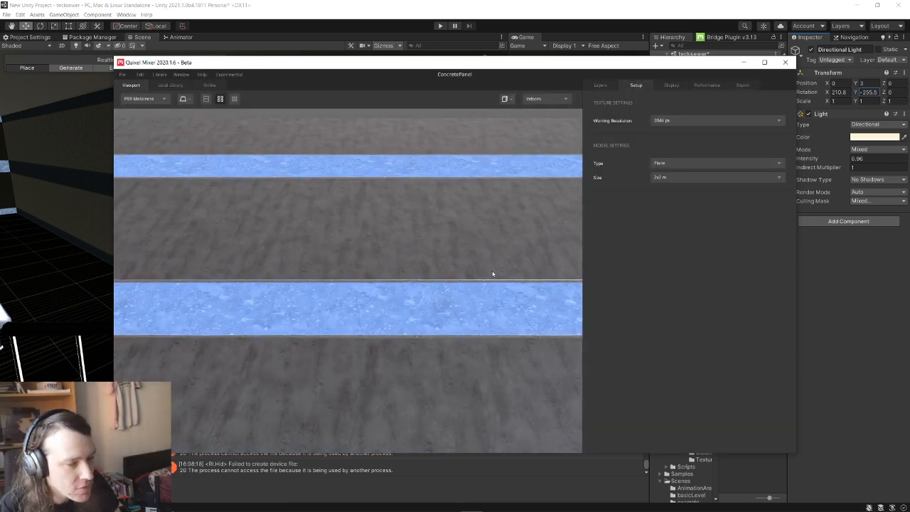
- Switch to the browser, turn up the volume of the YouTube album, and return to Quixel Mixer
key(alt+Tab)
key(Tab)
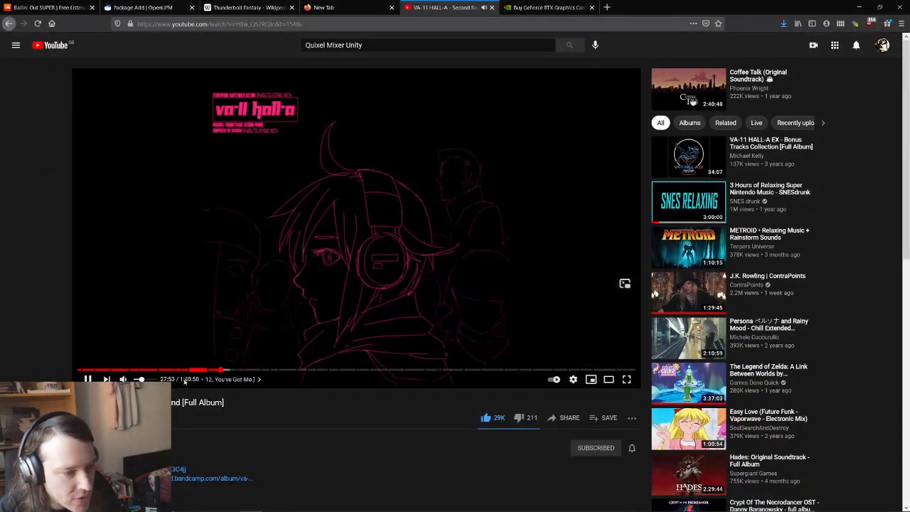
drag(141, 379, 151, 379)
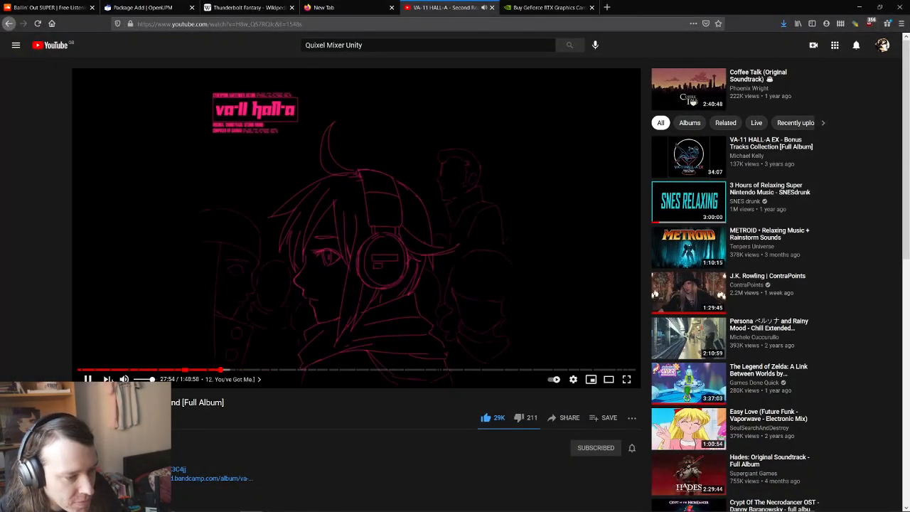
key(alt+Tab)
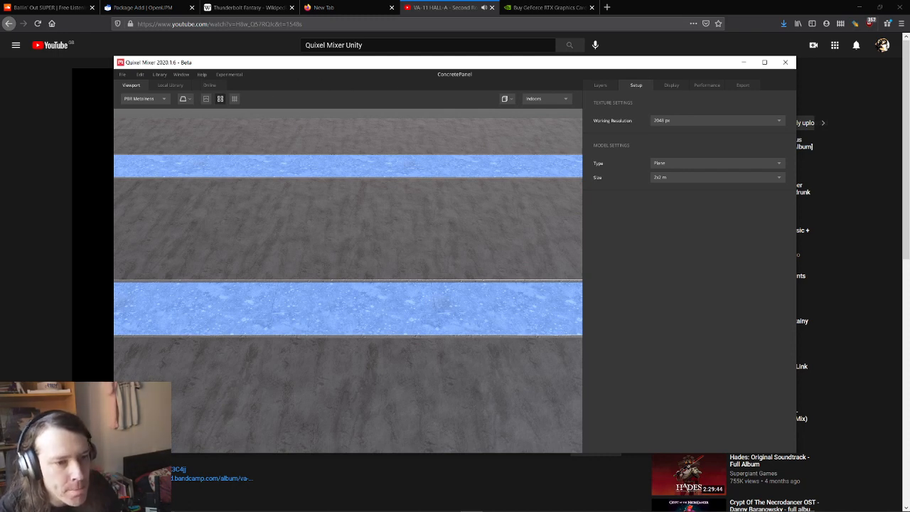
- Turn off the tiling preview to show a single concrete panel plane
click(220, 99)
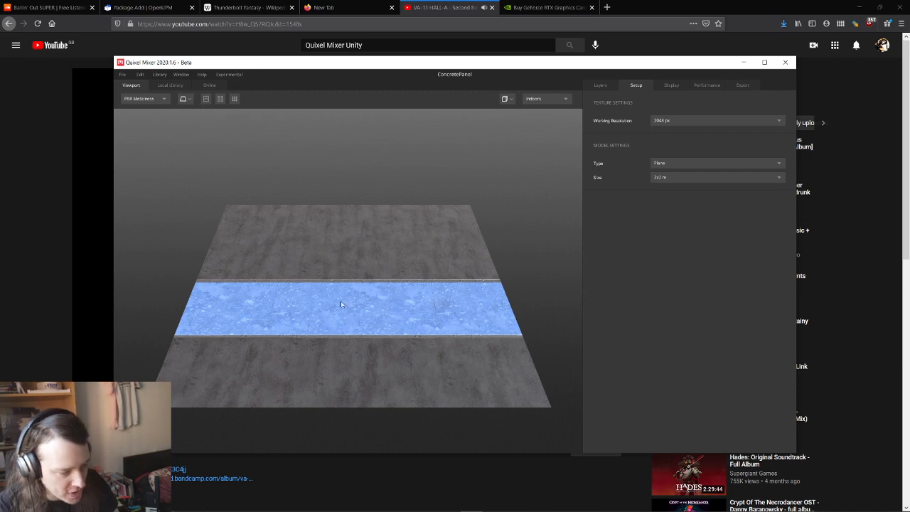
drag(325, 273, 351, 345)
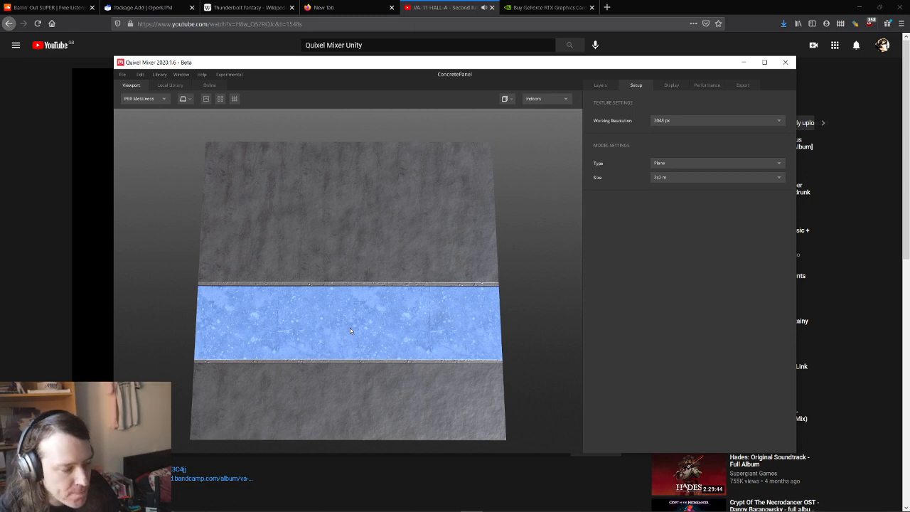
- Switch to Unity and examine the blue-striped concrete panel material on the sewer wall in the scene
click(51, 133)
key(alt+Tab)
key(alt+Tab)
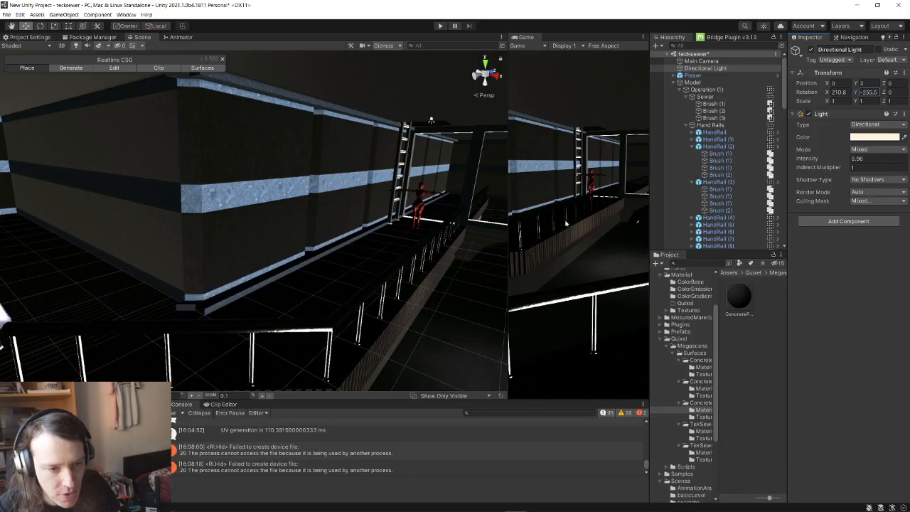
right_drag(327, 208, 201, 216)
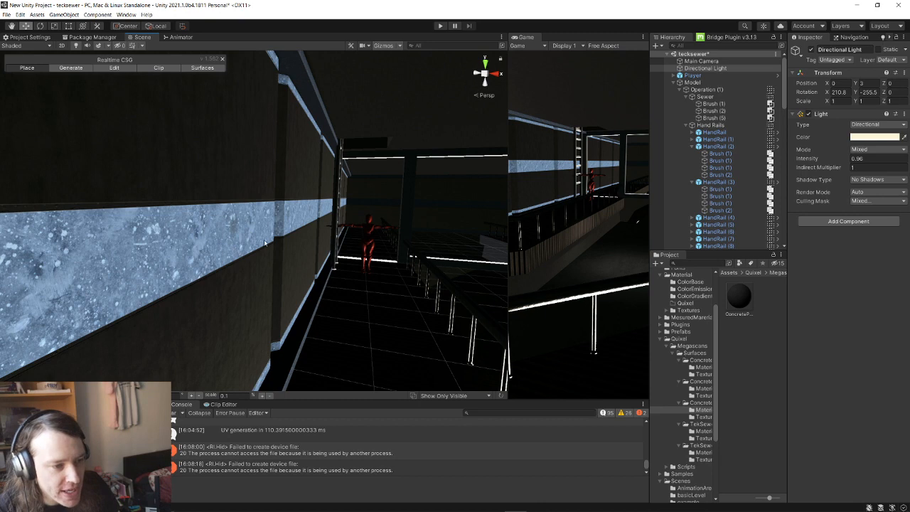
right_drag(265, 244, 342, 205)
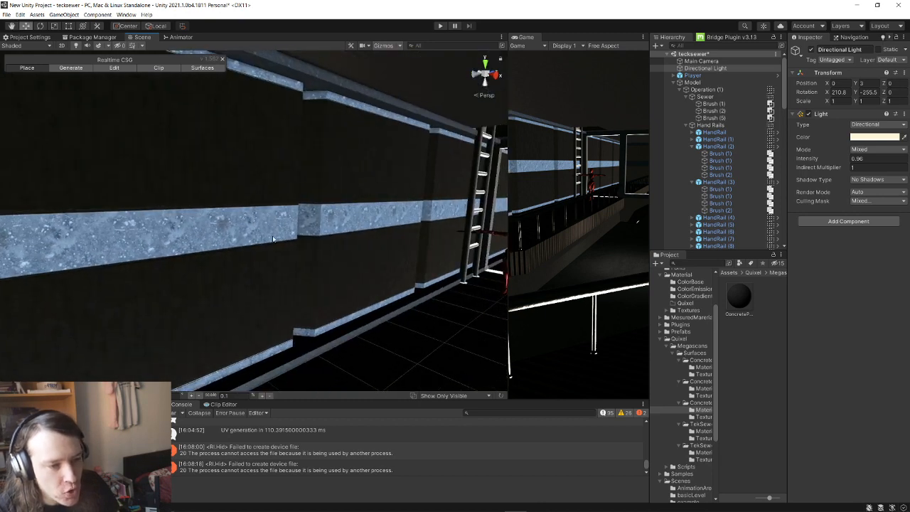
- Switch back to Quixel Mixer and maximize its window
key(alt+Tab)
click(613, 209)
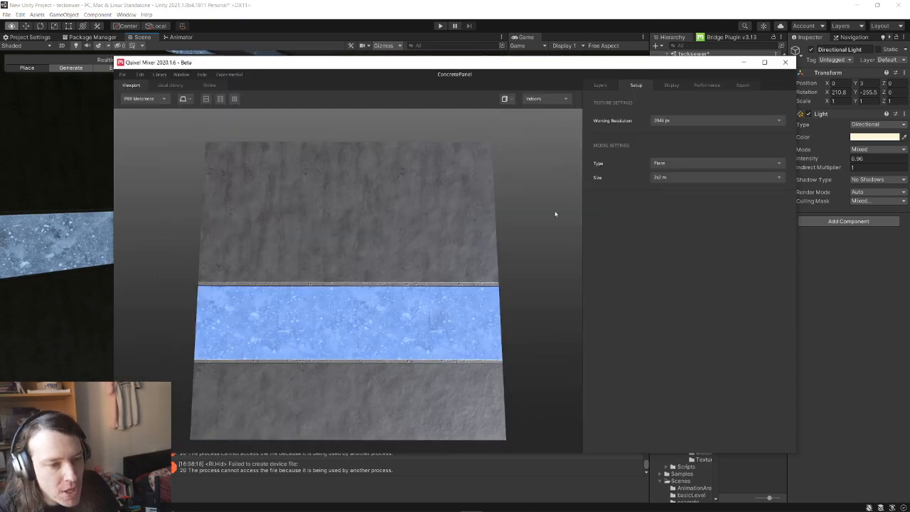
click(764, 62)
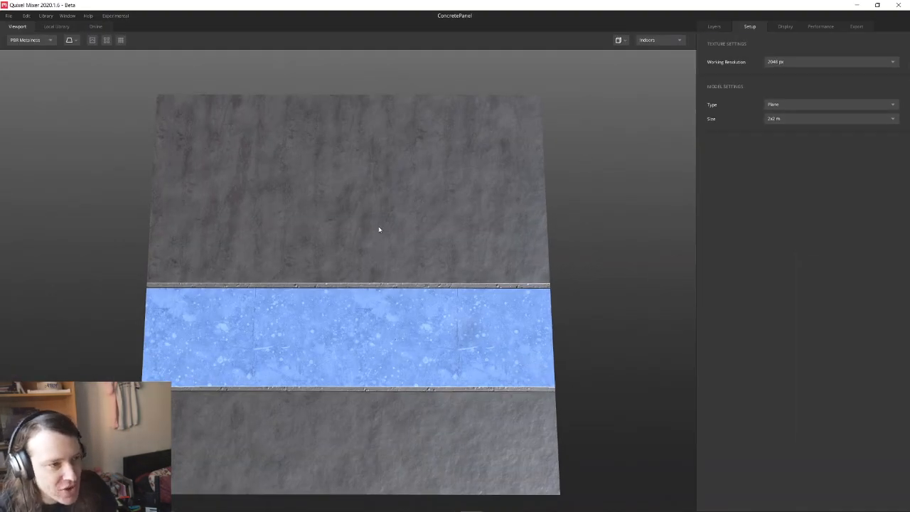
- Turn on the displacement preview and examine the raised blue strip from several angles
drag(348, 286, 446, 163)
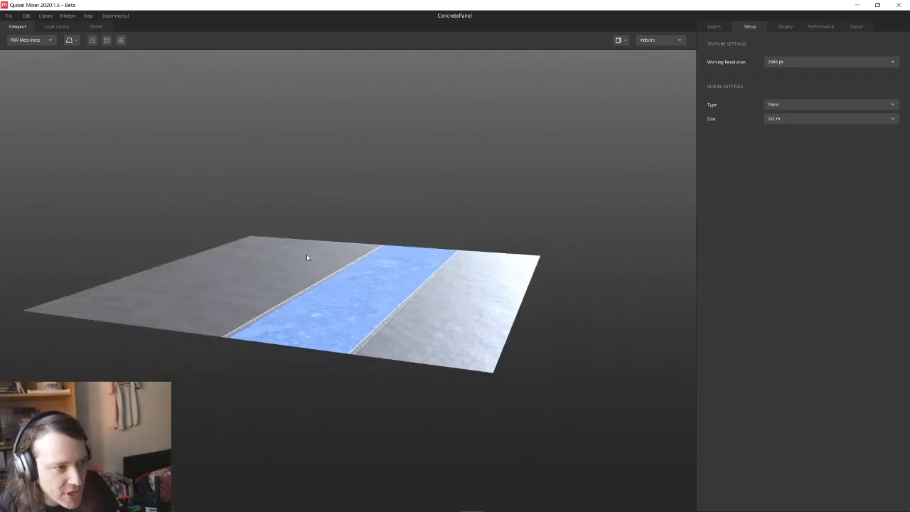
click(92, 40)
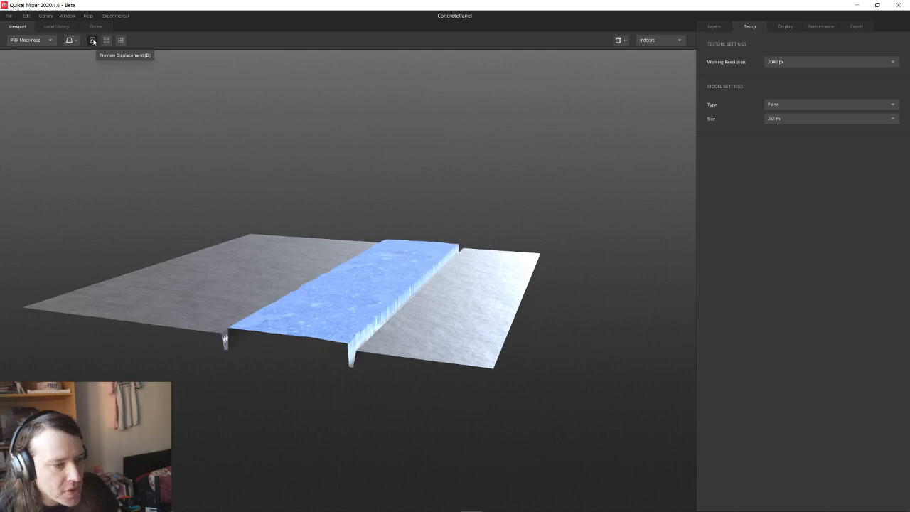
drag(368, 288, 256, 262)
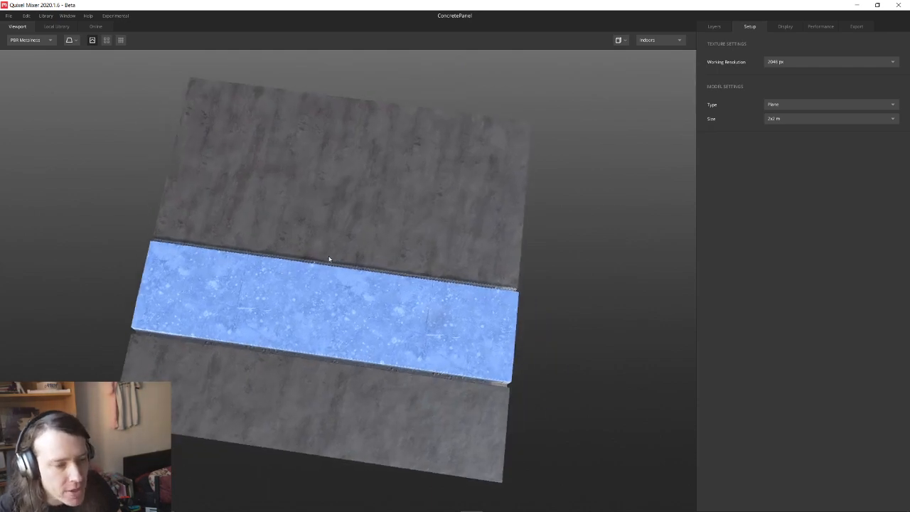
mouse_move(323, 263)
mouse_down()
mouse_move(357, 232)
mouse_move(364, 245)
mouse_move(381, 206)
mouse_move(362, 214)
mouse_move(328, 269)
mouse_up()
- Hide every layer above the Base Layer, from Desert Sand down to the lower Iron layer
click(715, 27)
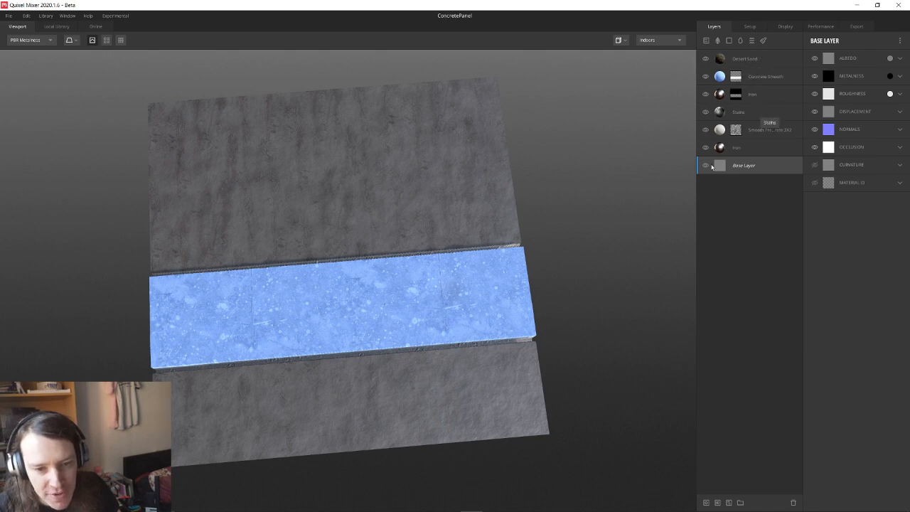
click(706, 58)
click(705, 76)
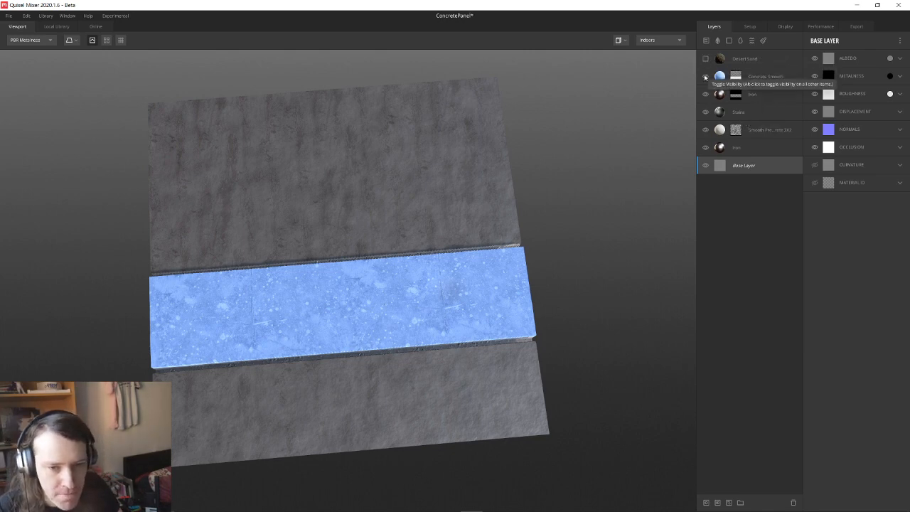
click(705, 93)
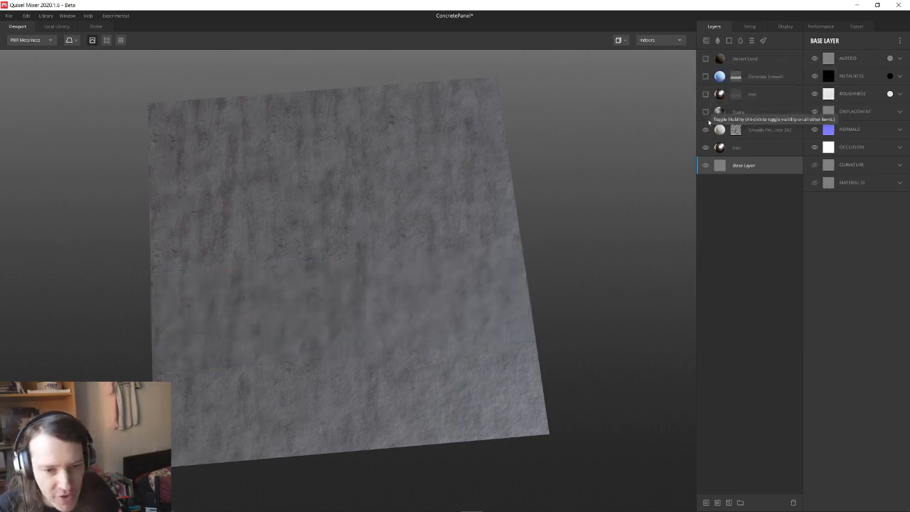
click(705, 112)
click(706, 129)
click(706, 147)
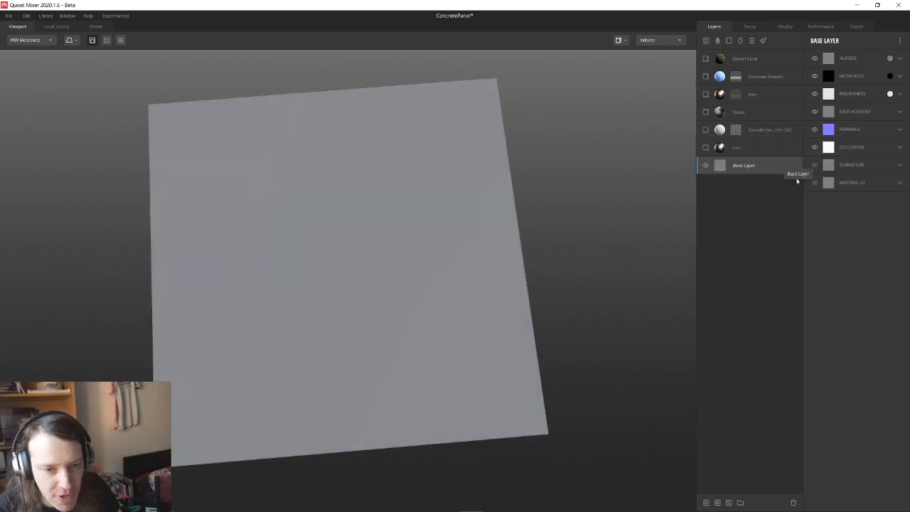
- Show the lower Iron layer and the Smooth Precast Concrete layer above the base
click(706, 148)
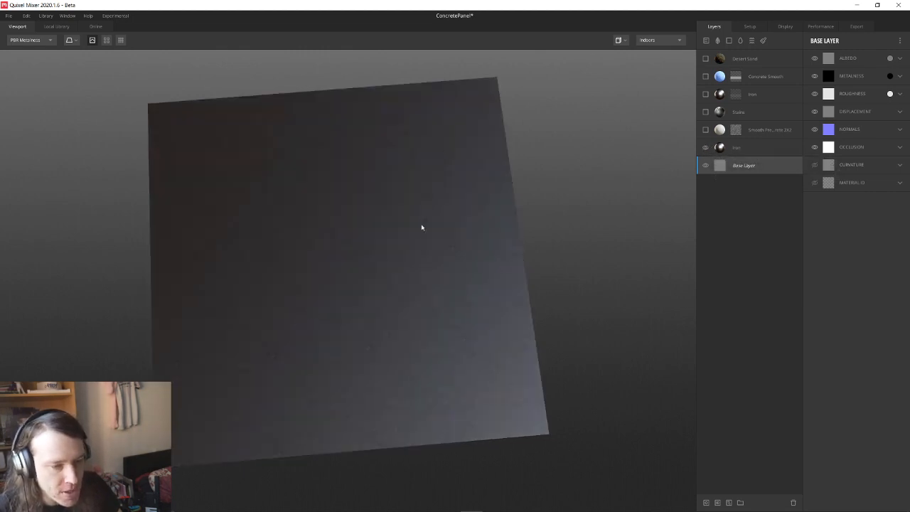
click(706, 129)
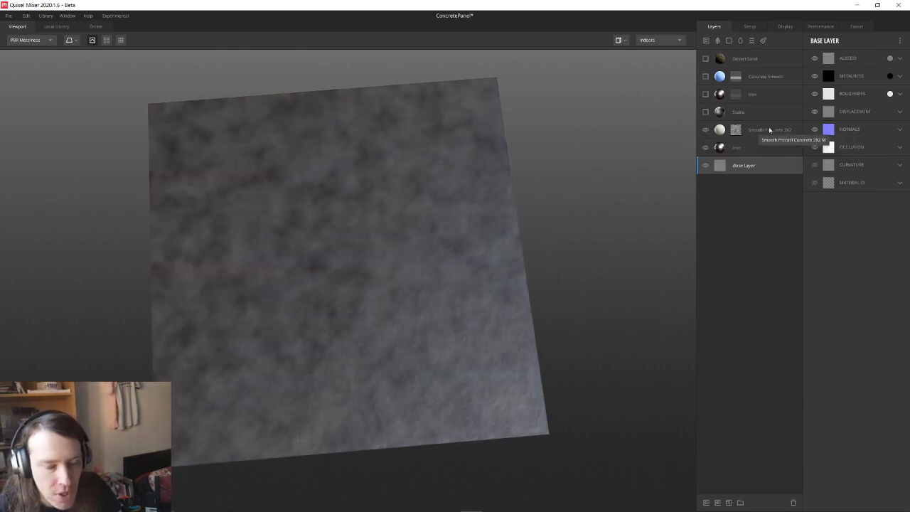
- Try different opacity and threshold values on the Smooth Precast Concrete layer, view it with Stains shown, and undo the changes
click(770, 130)
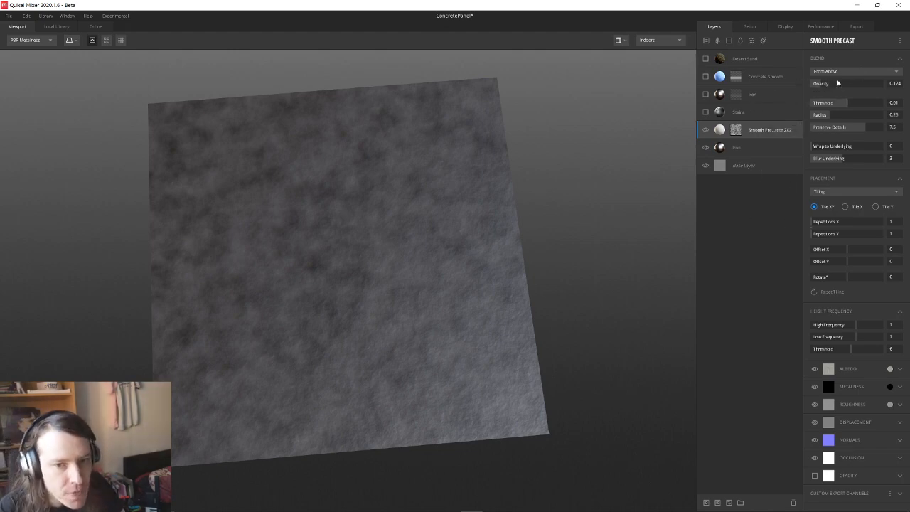
drag(829, 85, 847, 107)
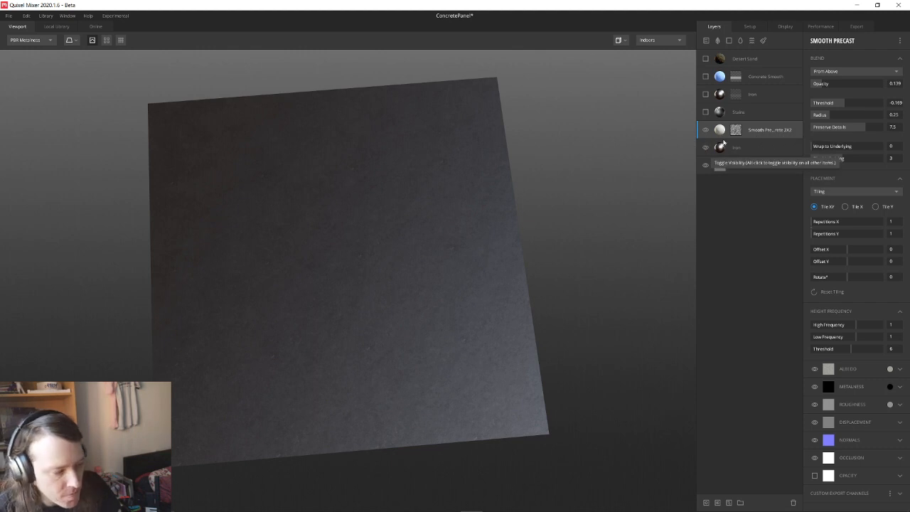
click(706, 113)
click(762, 110)
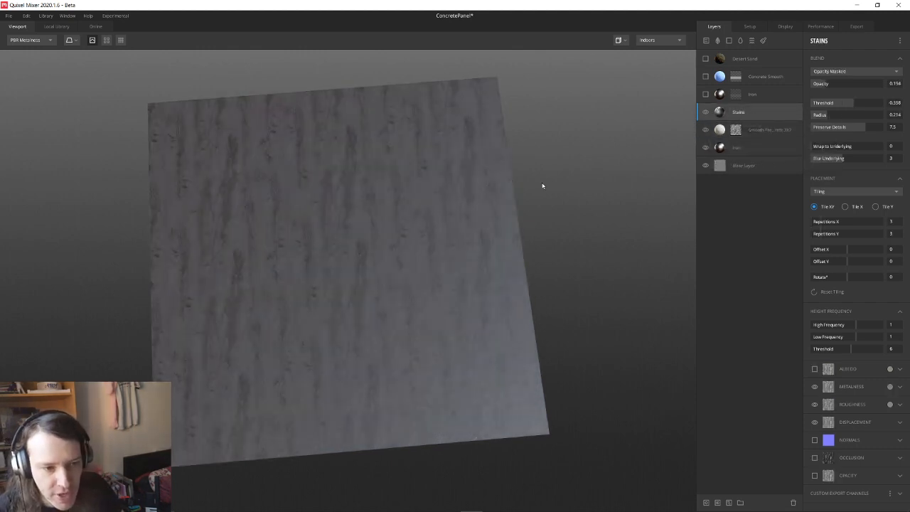
click(759, 139)
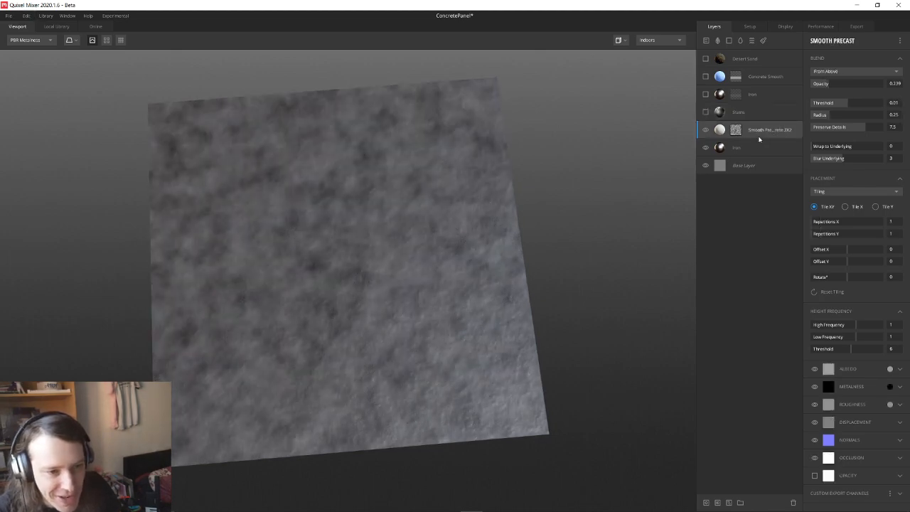
key(ctrl+z)
- Show the Stains layer and raise its opacity to about 0.33
click(706, 115)
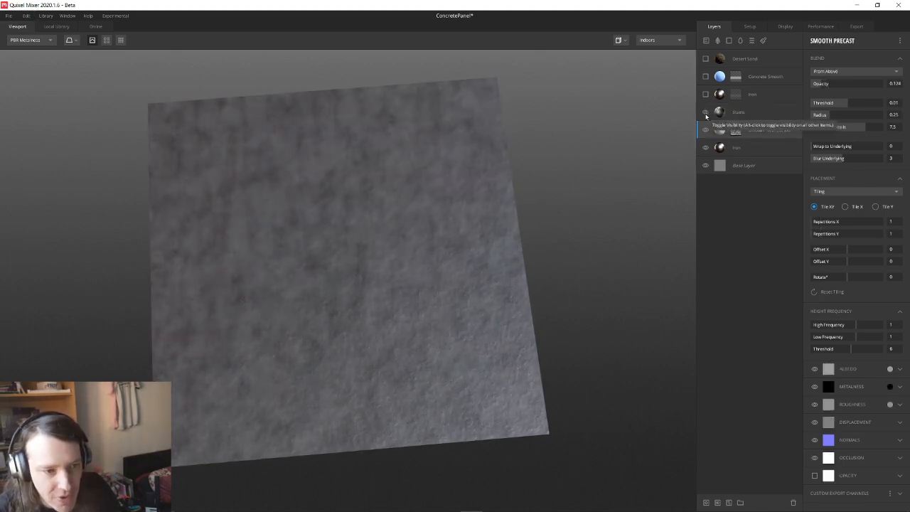
click(755, 113)
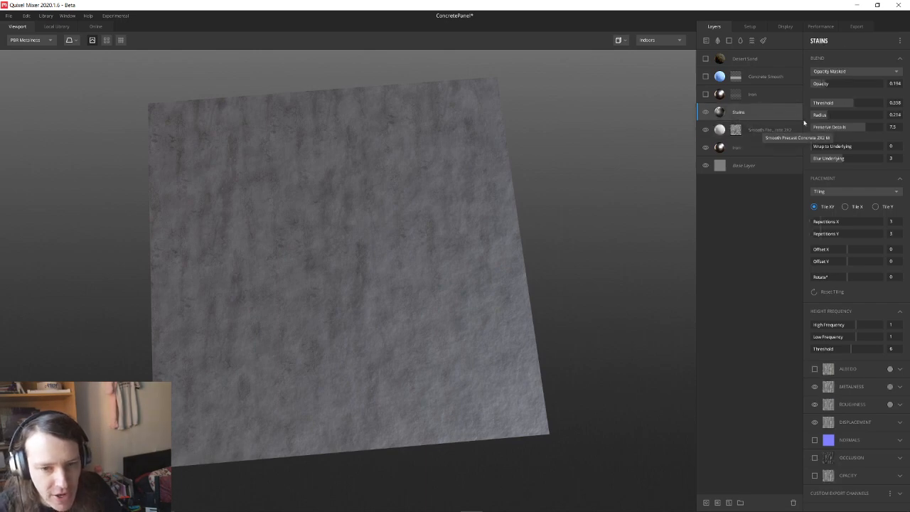
drag(840, 86, 821, 92)
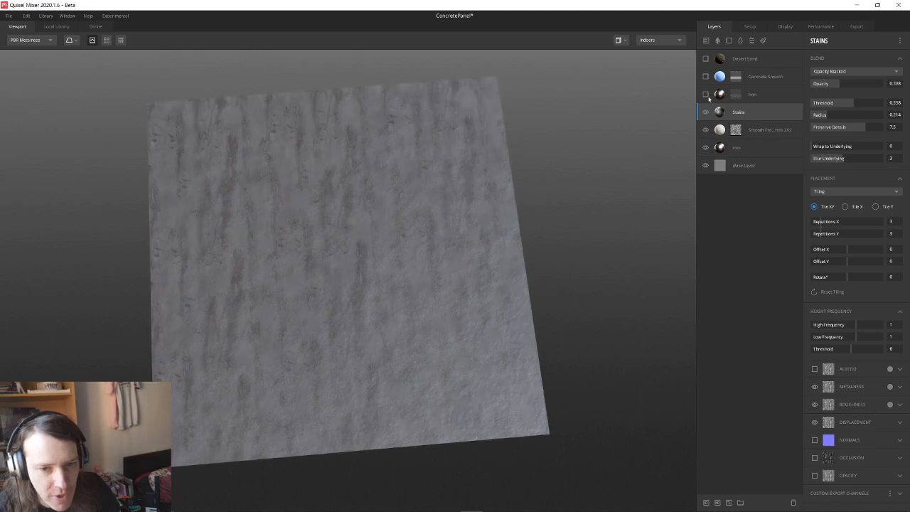
- Show the upper Iron layer and open its paint mask for editing
click(705, 95)
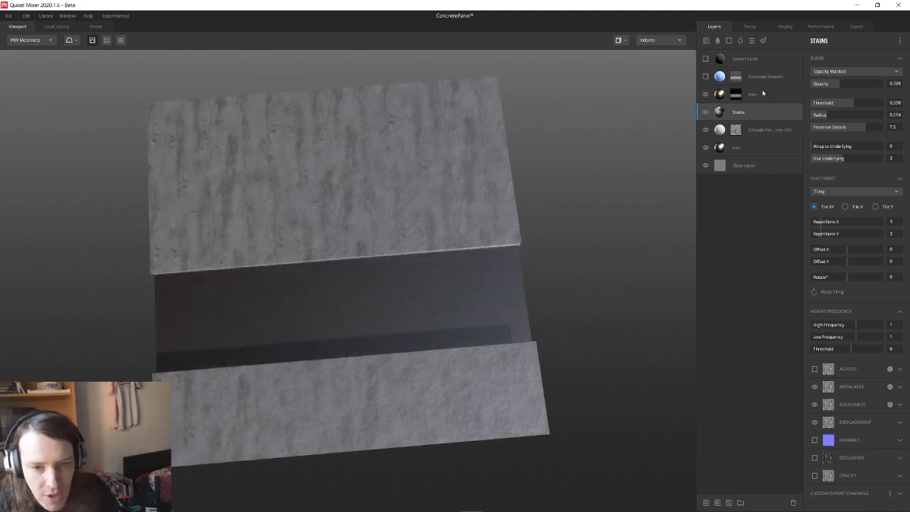
click(764, 93)
click(737, 95)
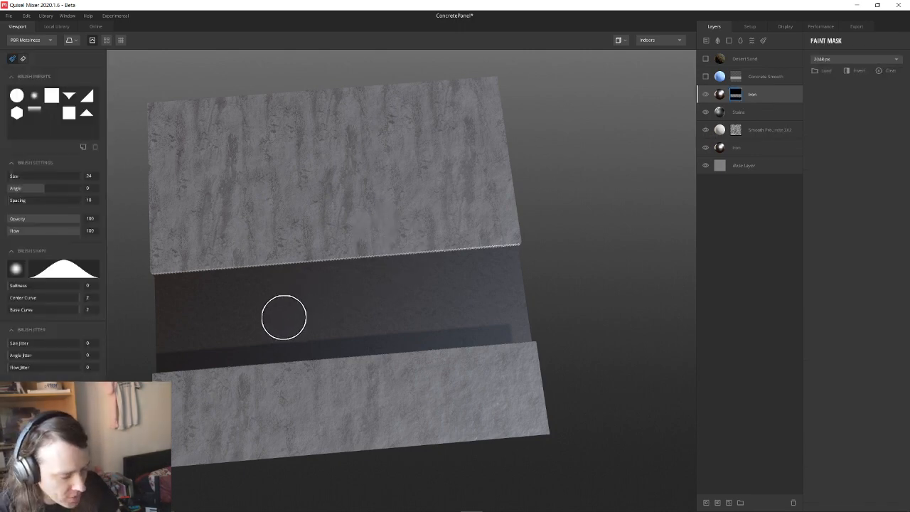
- Inspect the recessed iron strip, undo the last change, and paint an elongated ring on the Iron mask across the larger concrete section
alt+drag(255, 243, 372, 152)
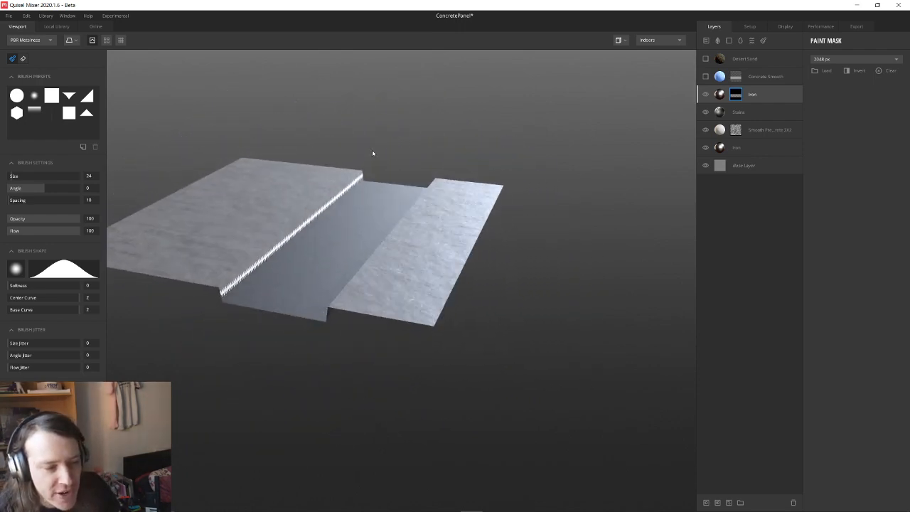
alt+drag(320, 219, 335, 211)
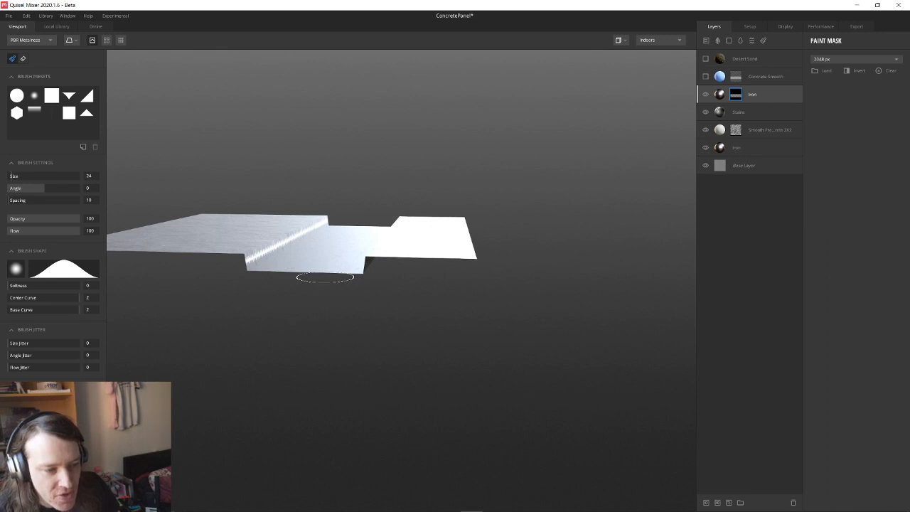
alt+drag(301, 277, 340, 258)
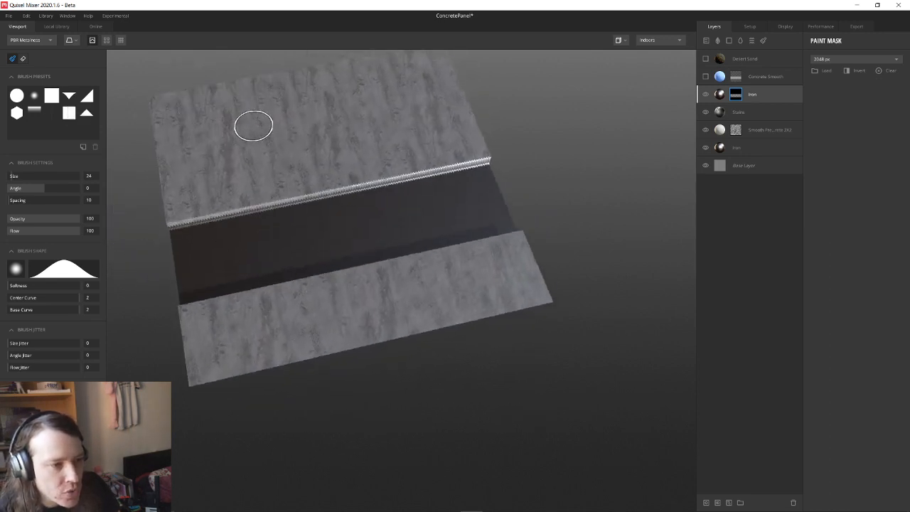
key(ctrl+z)
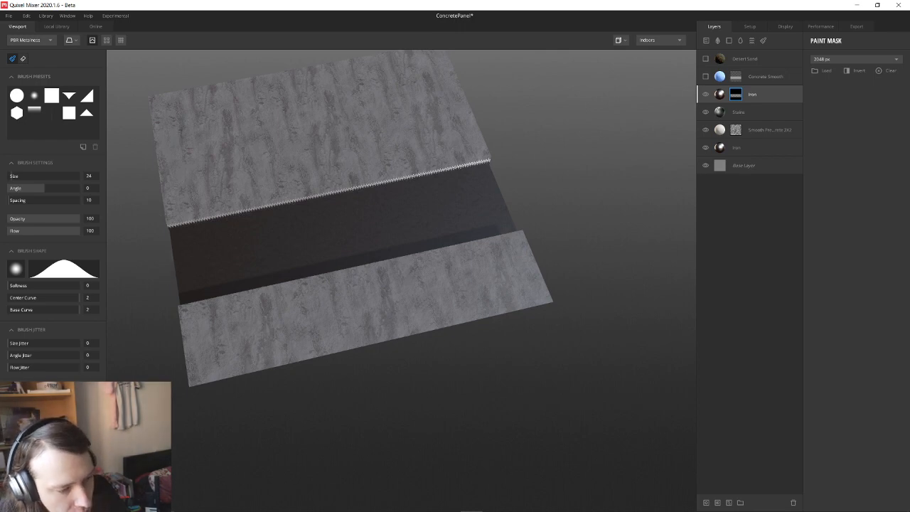
mouse_move(227, 127)
mouse_down()
mouse_move(395, 90)
mouse_move(416, 102)
mouse_move(379, 135)
mouse_move(220, 146)
mouse_move(239, 127)
mouse_up()
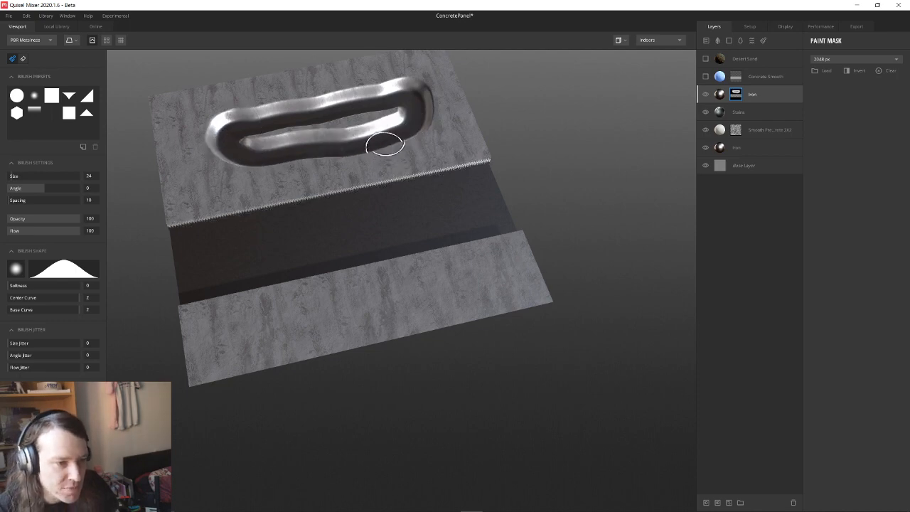
- Undo the ring painted on the upper Iron layer's mask and view the recessed strip from the side
scroll(350, 139, up, 2)
scroll(350, 138, down, 3)
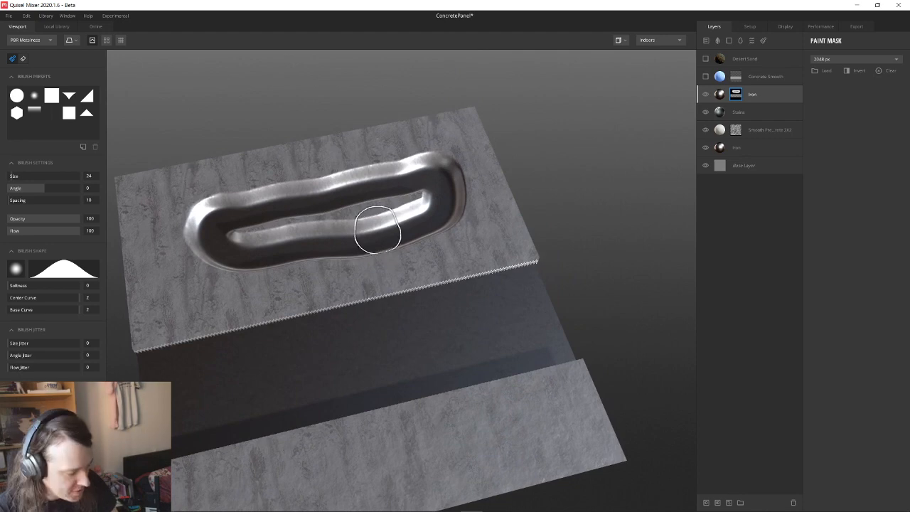
key(ctrl+z)
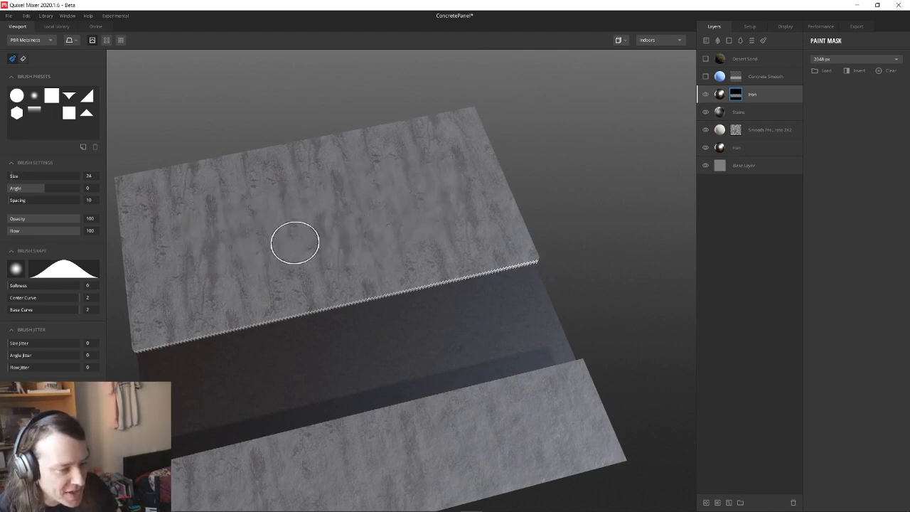
mouse_move(399, 320)
right_down()
mouse_move(334, 295)
mouse_move(313, 315)
right_up()
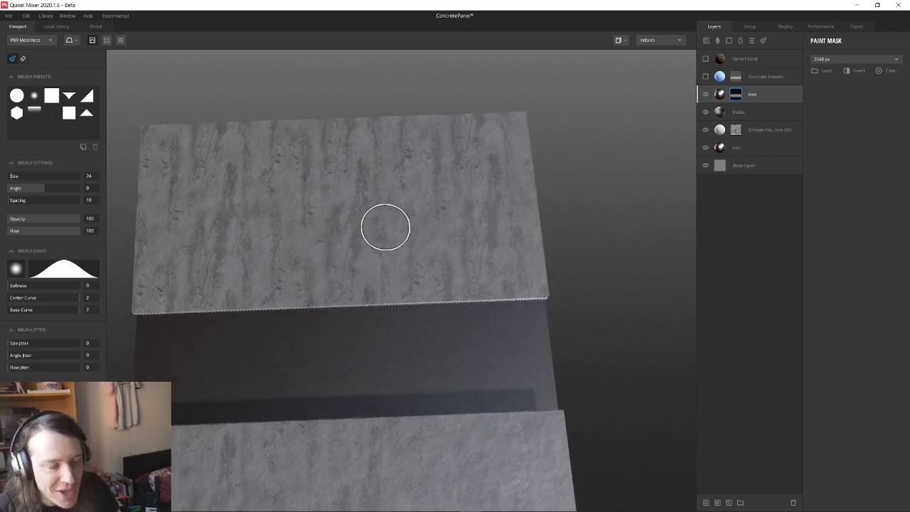
mouse_move(254, 305)
alt+mouse_down()
mouse_move(315, 268)
mouse_move(397, 238)
alt+mouse_up()
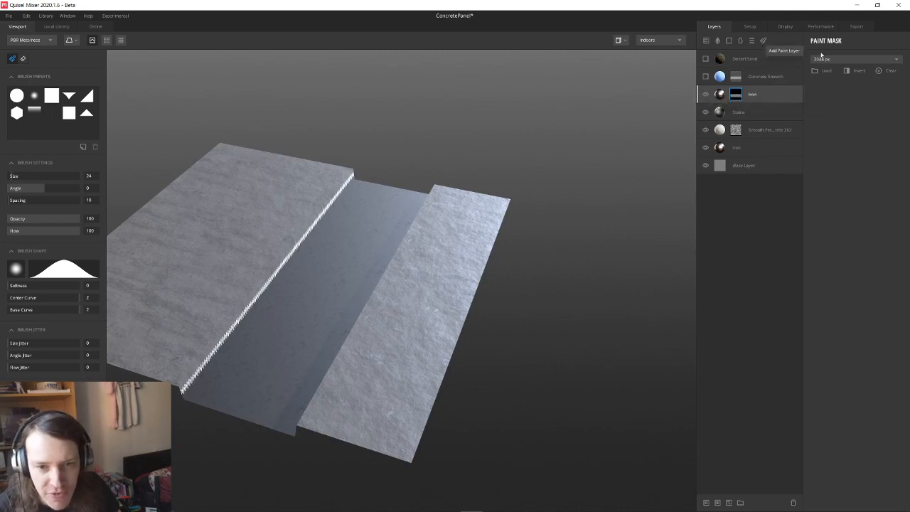
- Open the upper Iron layer's settings and lower its High Frequency to about 1.89 and Low Frequency to about 1.65
click(720, 100)
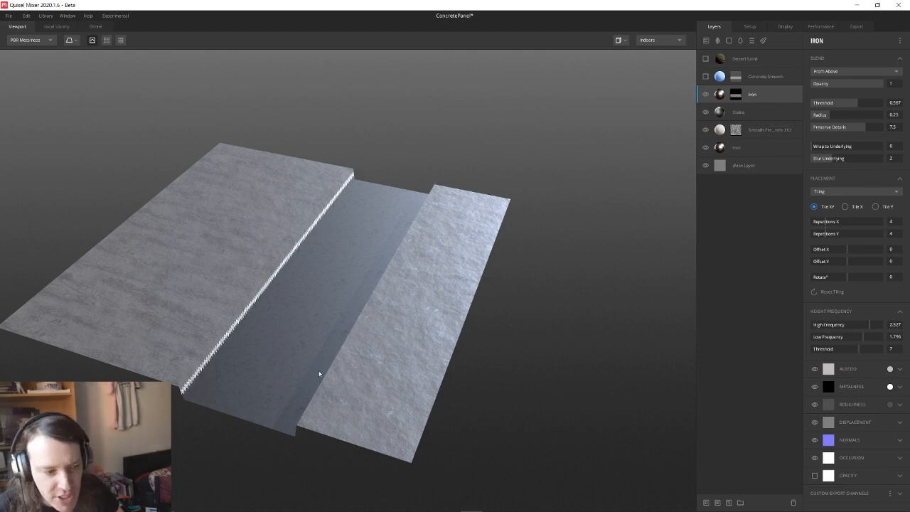
drag(319, 374, 256, 315)
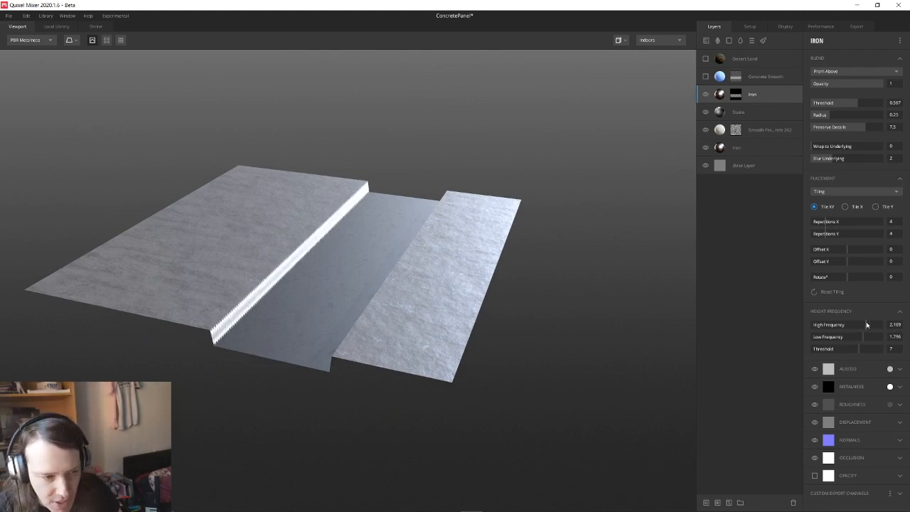
mouse_move(865, 321)
mouse_down()
mouse_move(855, 325)
mouse_move(865, 335)
mouse_move(850, 337)
mouse_move(835, 326)
mouse_move(864, 328)
mouse_move(861, 337)
mouse_up()
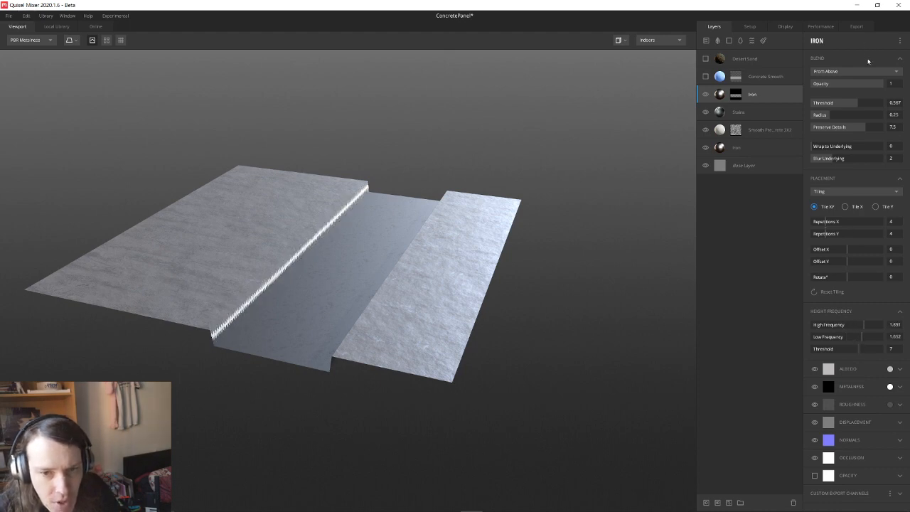
- Try a blend Threshold of 1.842 on the Iron layer, and From Below blending with a Threshold of about -1.34
mouse_move(857, 104)
mouse_down()
mouse_move(837, 104)
mouse_move(877, 108)
mouse_up()
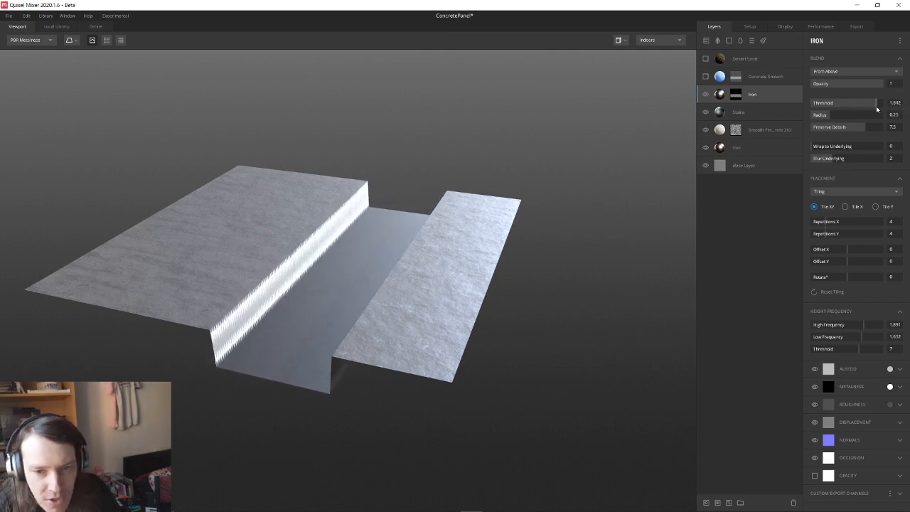
click(888, 72)
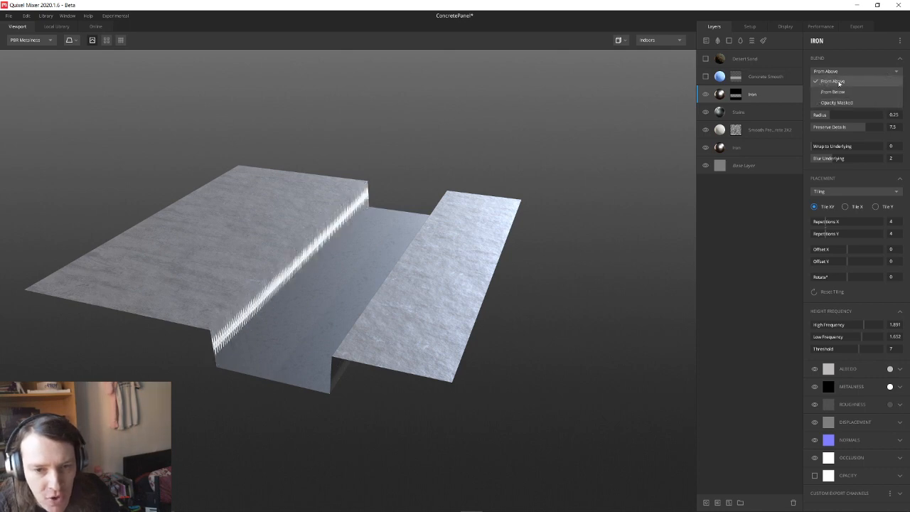
click(837, 92)
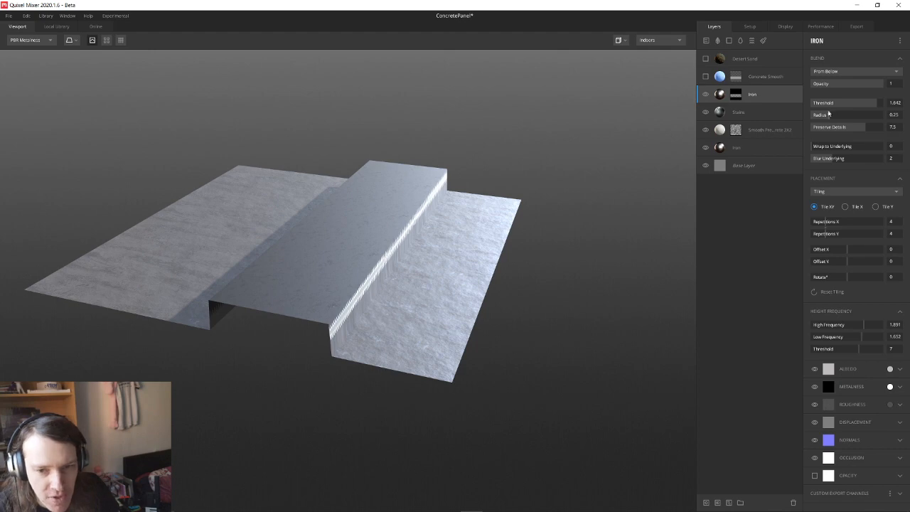
drag(875, 104, 850, 110)
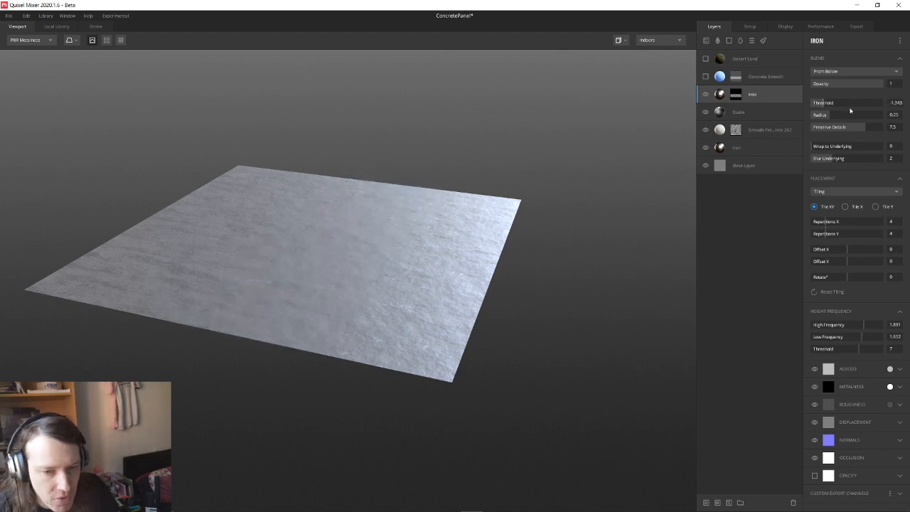
- Undo the Iron layer's From Below blending, its Threshold changes and the last height frequency changes
key(ctrl+z)
key(ctrl+z)
key(ctrl+z)
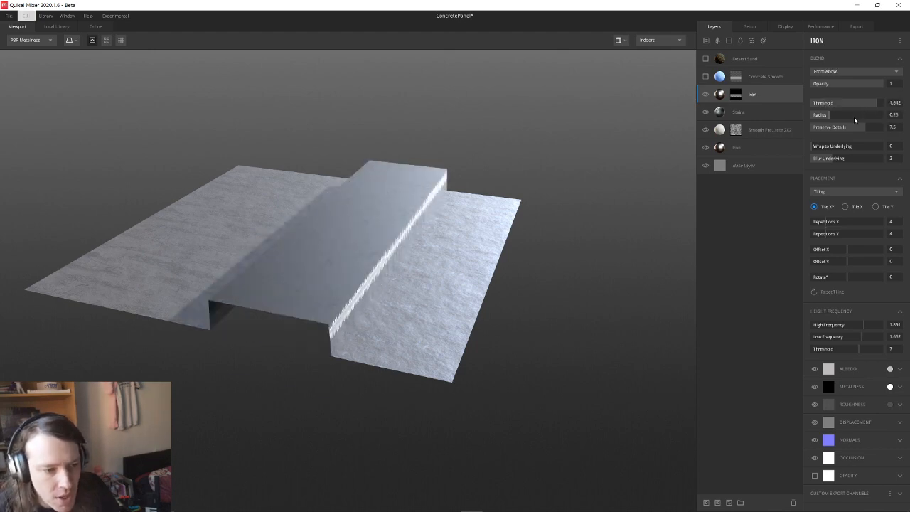
key(ctrl+z)
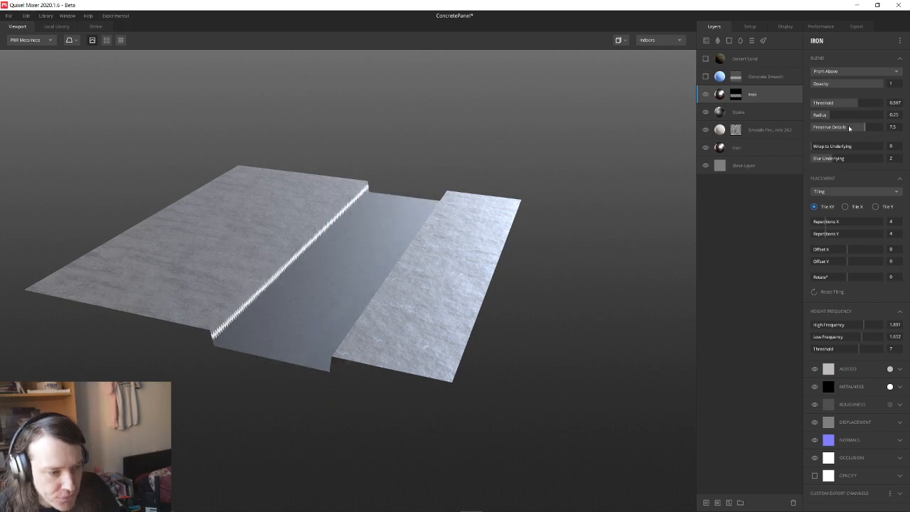
key(ctrl+z)
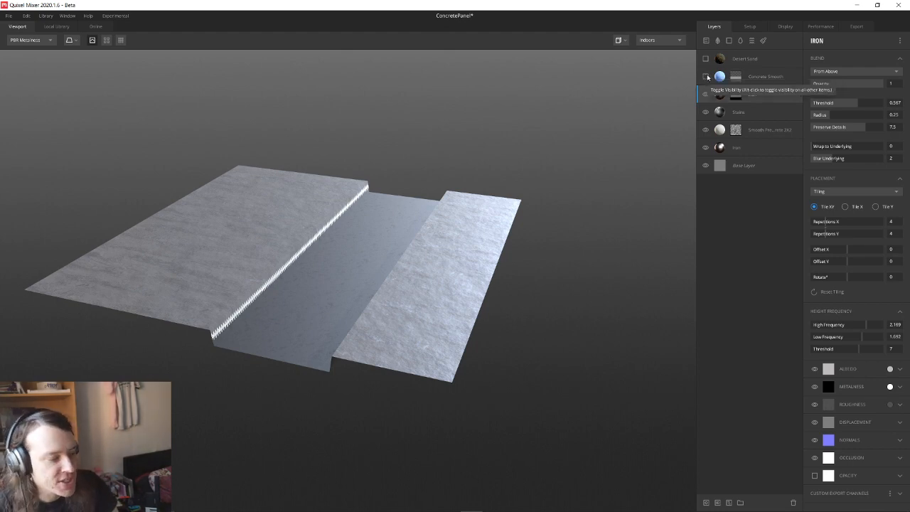
- Show the Concrete Smooth layer and open its paint mask for editing
click(707, 77)
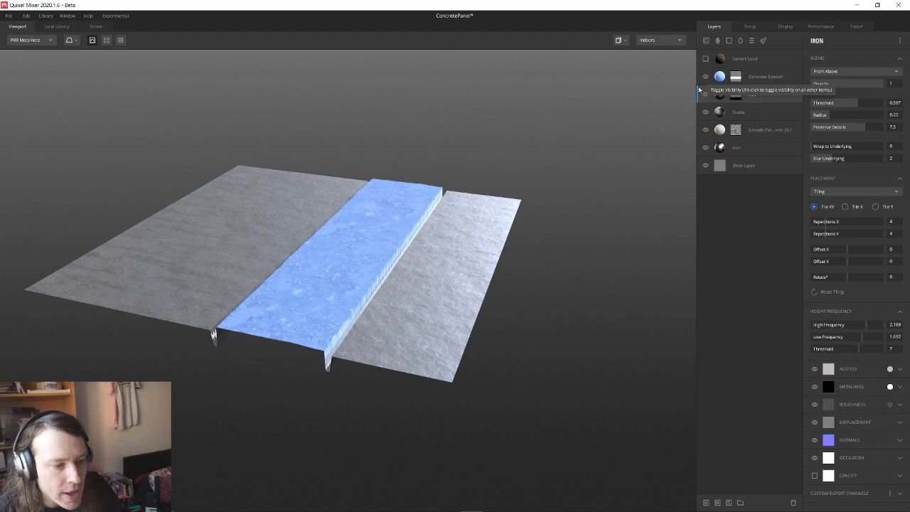
click(767, 76)
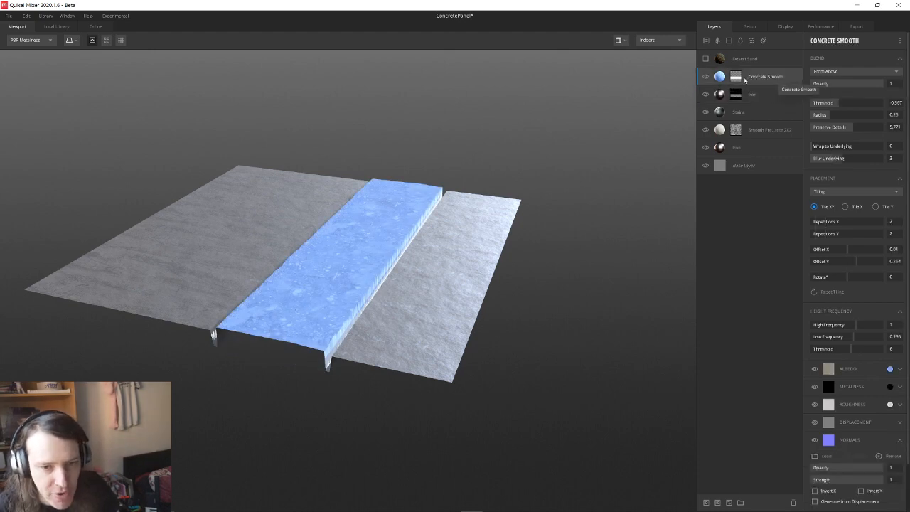
click(738, 78)
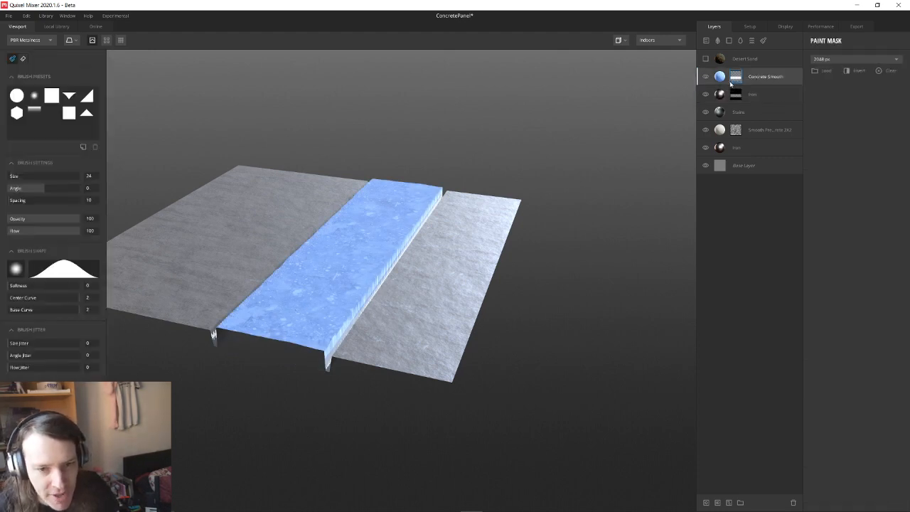
- Try a soft size 24 brush dab in a corner of the panel on the Concrete Smooth mask and undo it
mouse_move(475, 195)
alt+mouse_down()
mouse_move(400, 270)
mouse_move(342, 284)
alt+mouse_up()
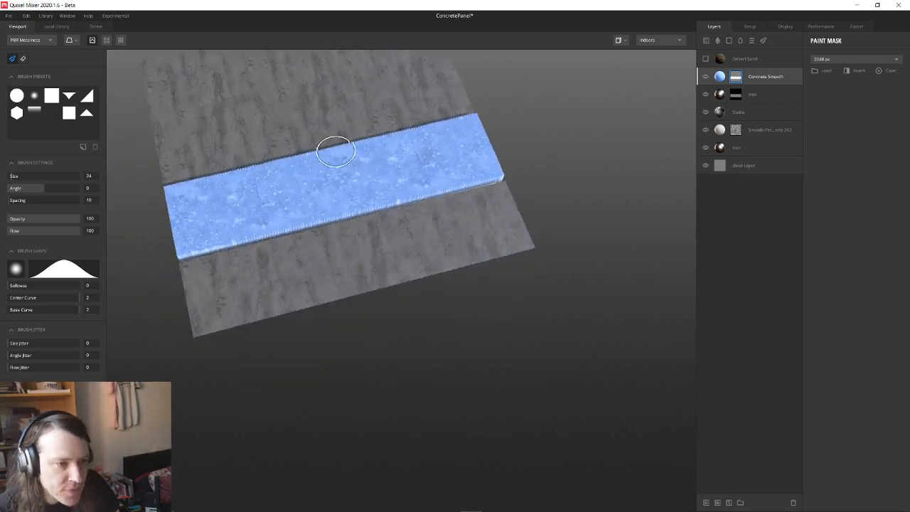
alt+middle_drag(355, 122, 375, 171)
mouse_move(375, 171)
alt+mouse_down()
mouse_move(413, 178)
mouse_move(244, 203)
alt+mouse_up()
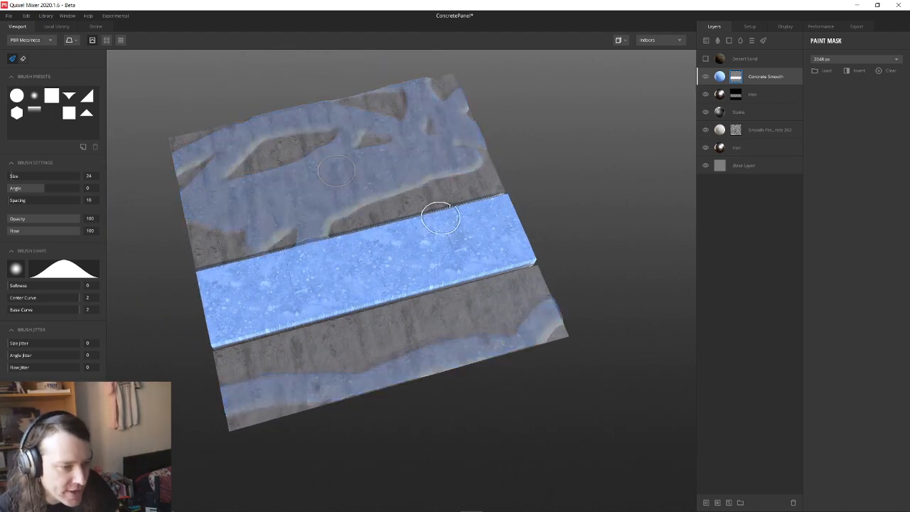
click(182, 145)
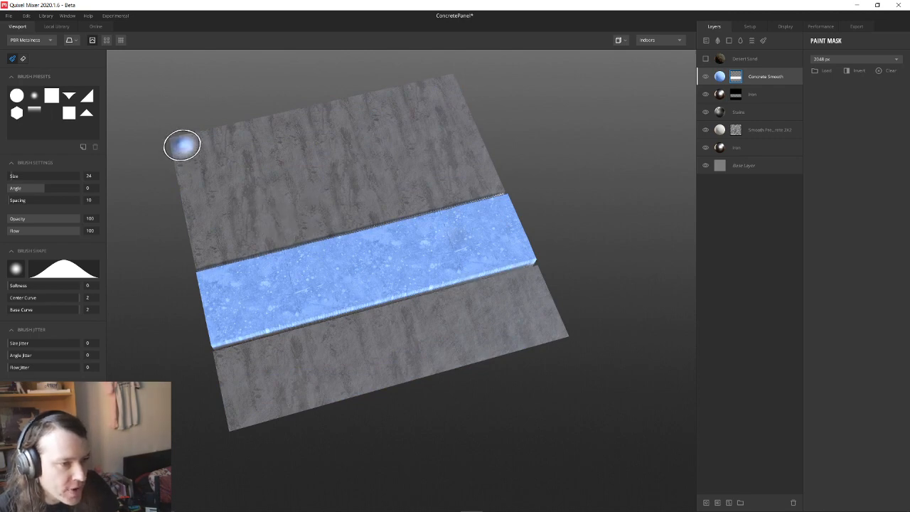
key(ctrl+z)
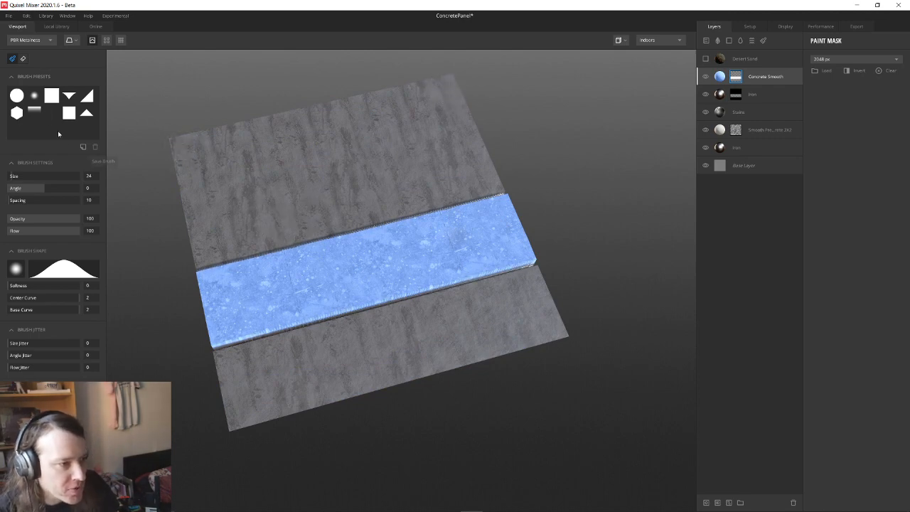
- Stamp a small dot near each of the panel's four corners on the Concrete Smooth mask with the hexagon brush at size 2.587
click(17, 112)
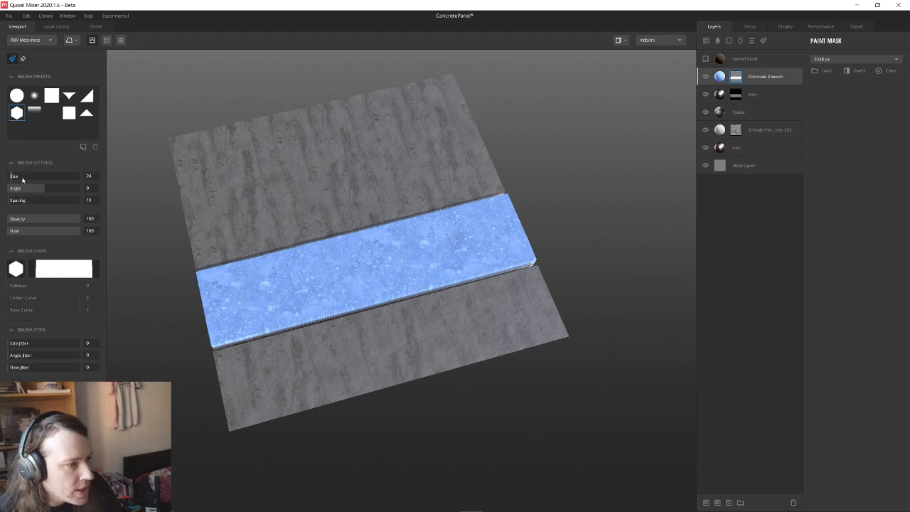
drag(30, 177, 8, 178)
click(178, 144)
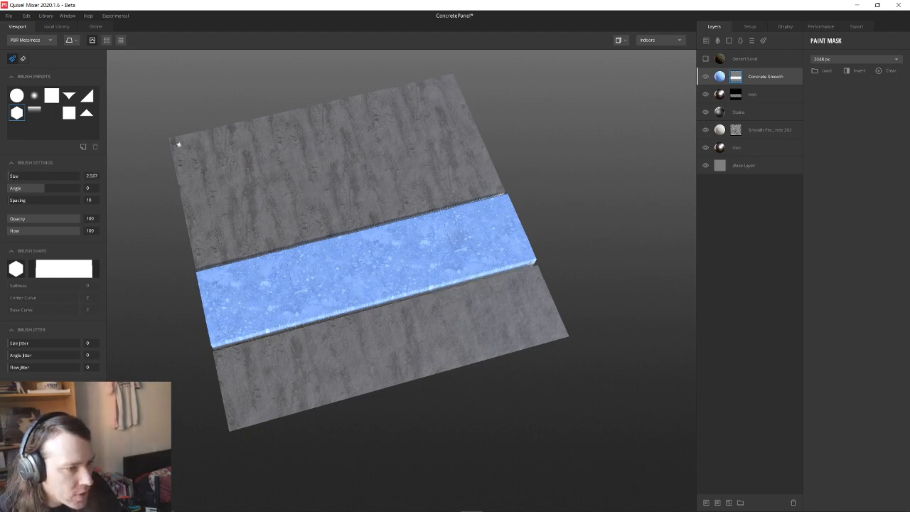
click(446, 86)
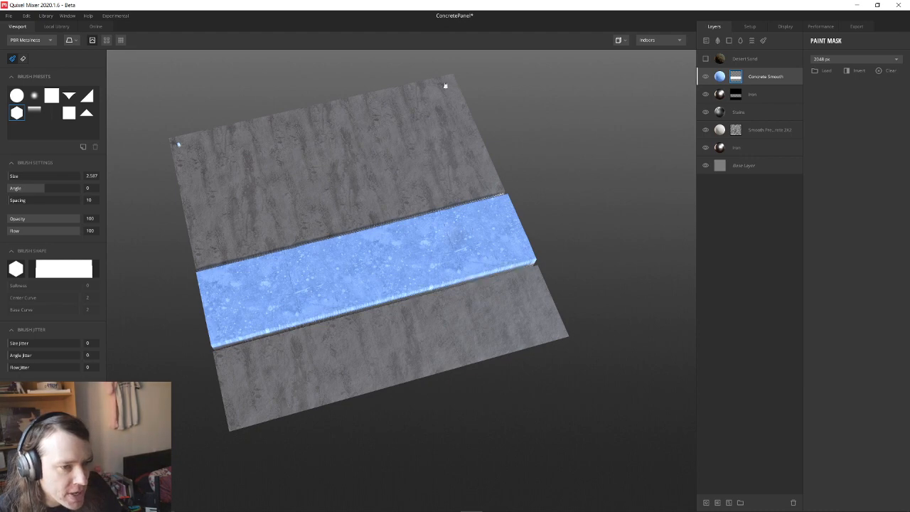
click(549, 328)
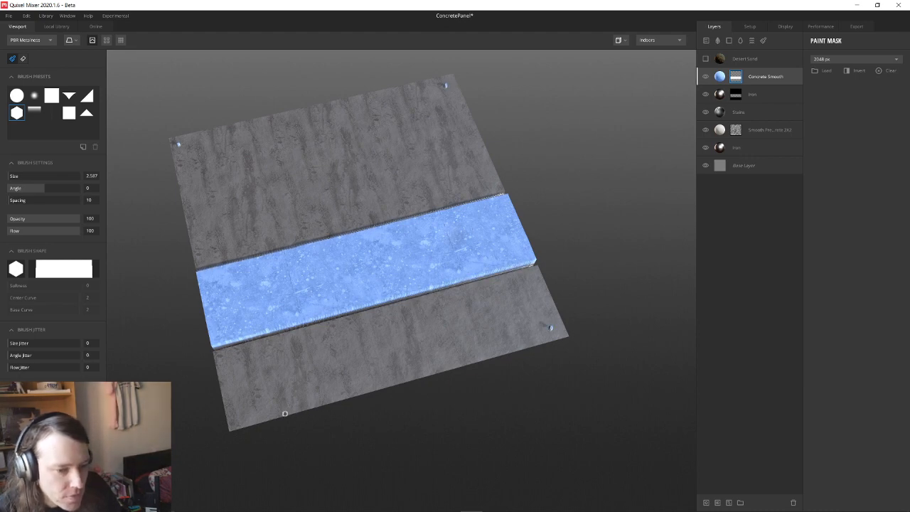
click(238, 419)
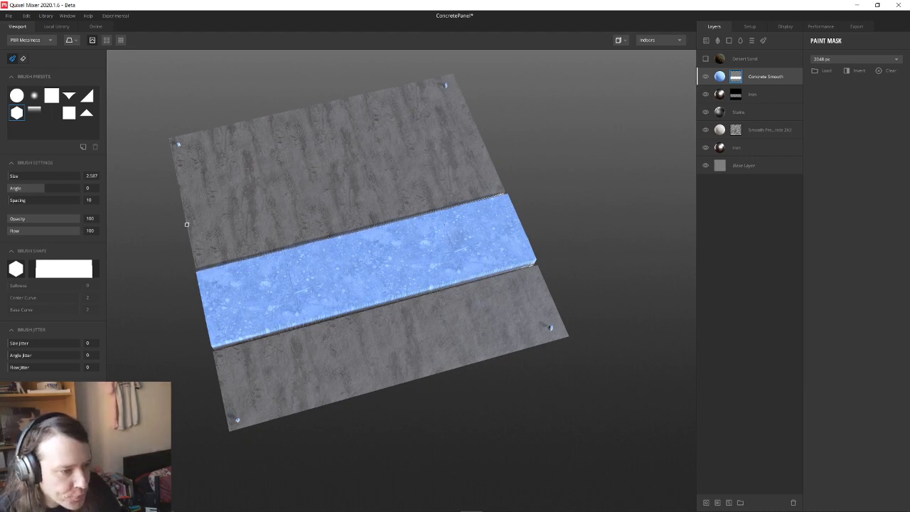
- Inspect the corner dots, turn off the displacement preview, and view the panel with the tiling preview on
alt+drag(181, 241, 227, 178)
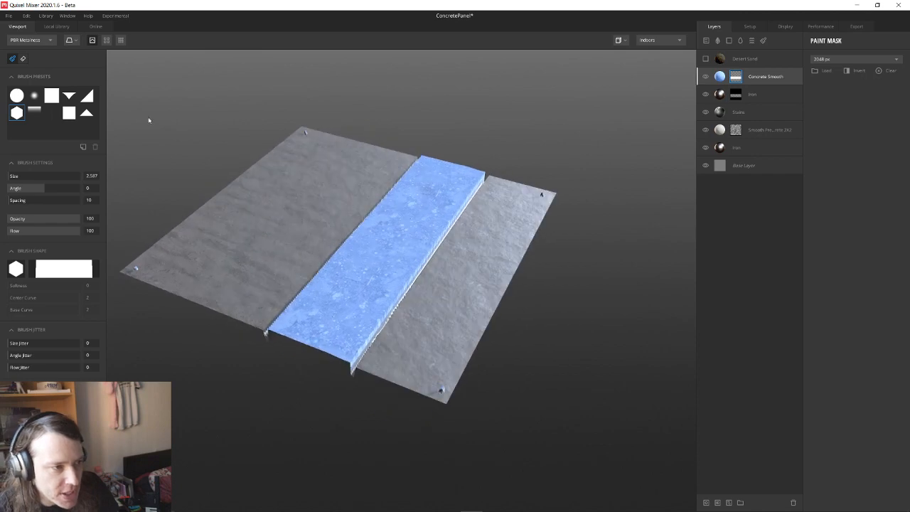
click(71, 39)
click(77, 41)
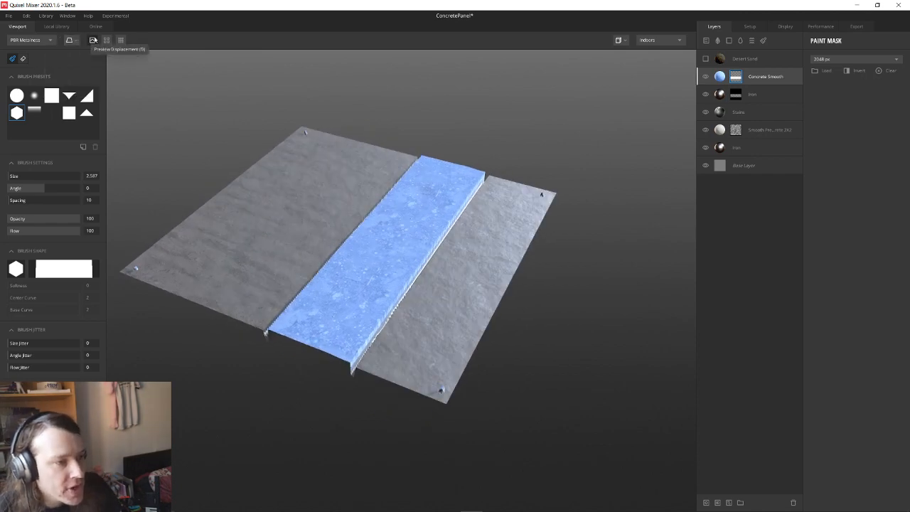
click(94, 40)
alt+drag(376, 277, 272, 309)
alt+drag(298, 234, 233, 192)
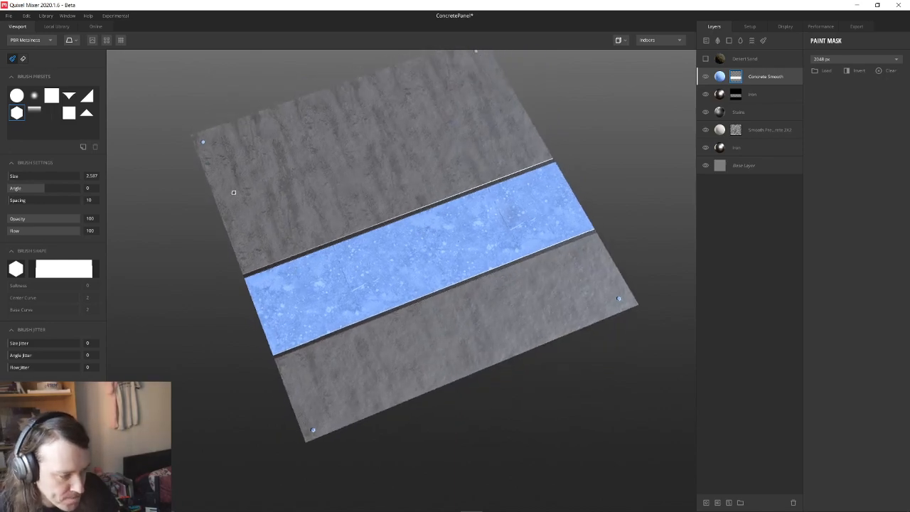
click(107, 41)
alt+drag(249, 277, 232, 256)
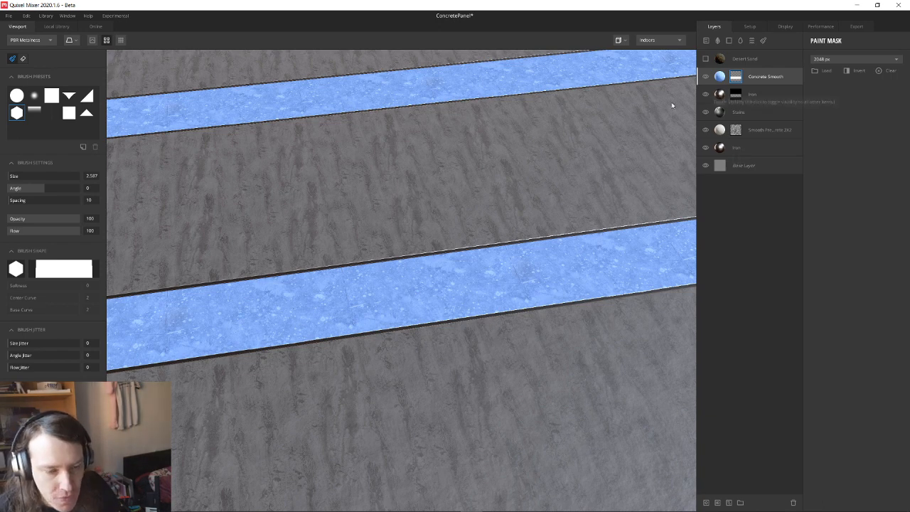
- Show the Desert Sand layer, open its settings, and compare the gap beside the blue strip with the layer hidden and shown
click(706, 59)
click(766, 59)
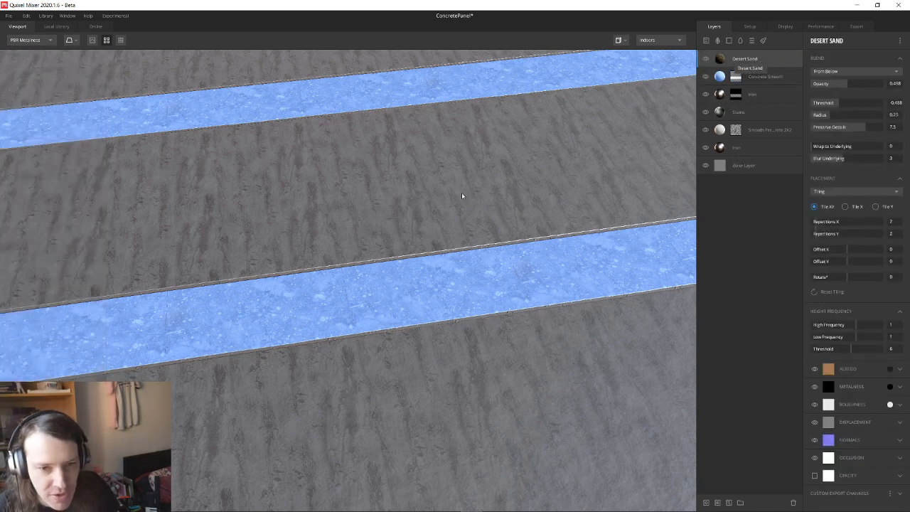
scroll(371, 304, up, 10)
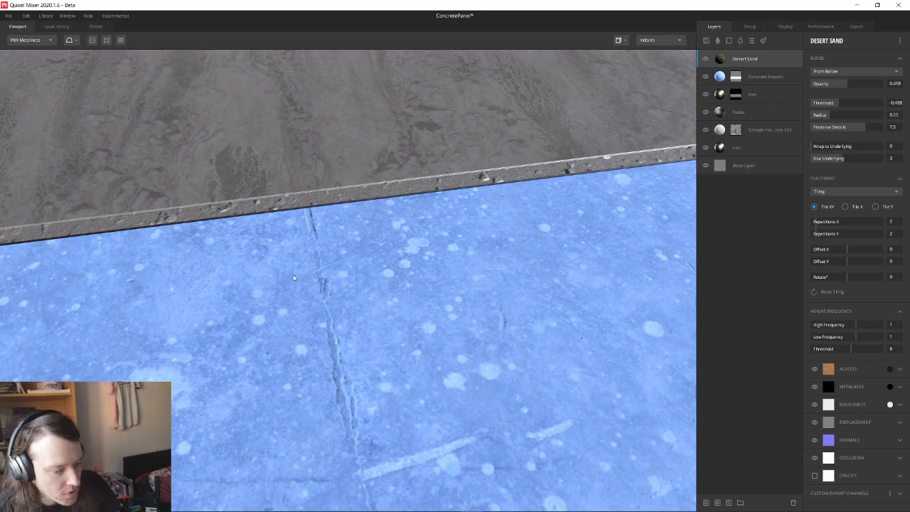
drag(296, 278, 429, 251)
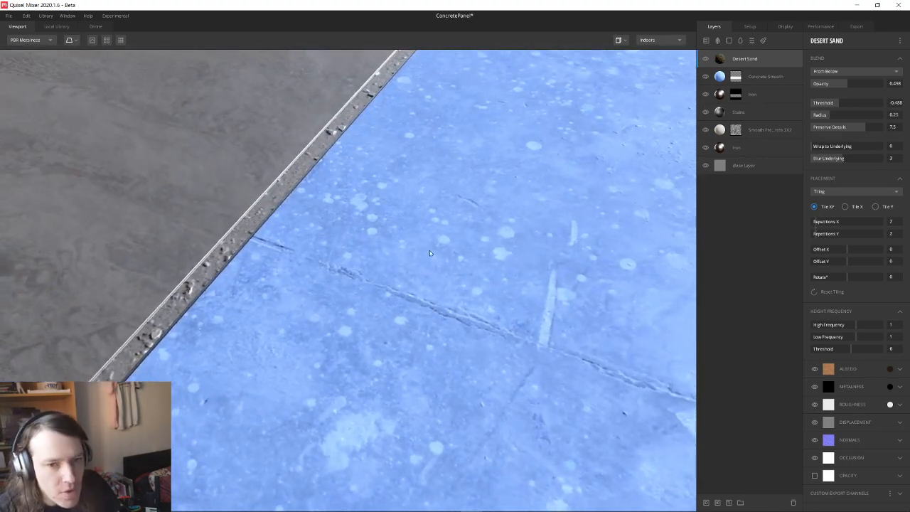
mouse_move(288, 270)
mouse_down()
mouse_move(382, 212)
mouse_move(283, 271)
mouse_up()
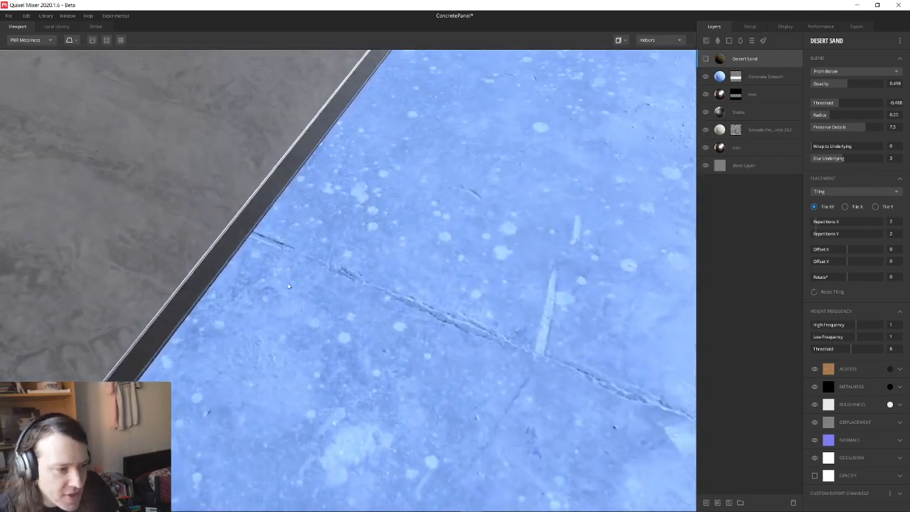
click(706, 60)
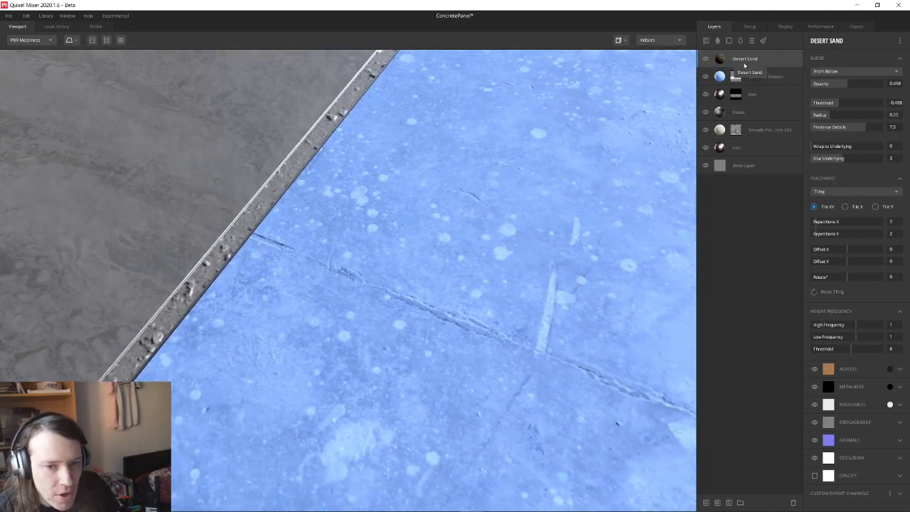
- Lower the Desert Sand layer's opacity to about 0.065 and check the gaps beside the blue strip across the whole panel
drag(849, 83, 815, 90)
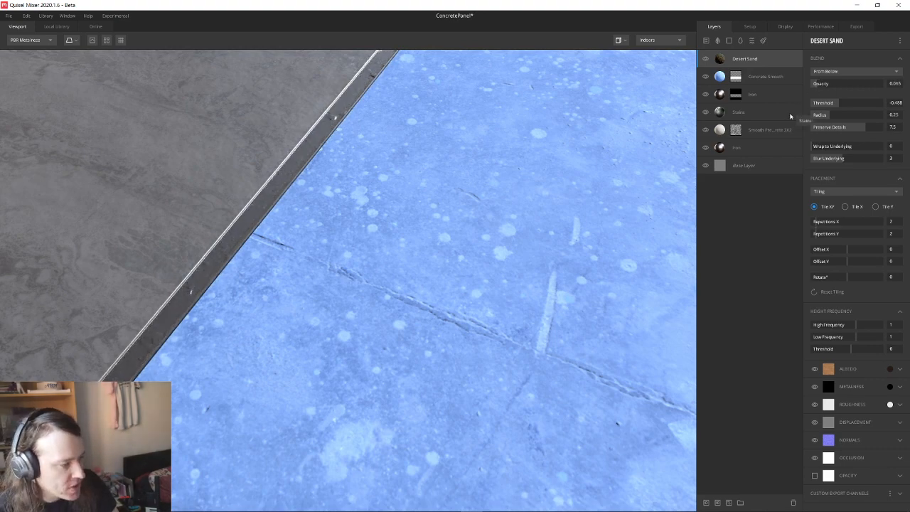
scroll(484, 222, down, 10)
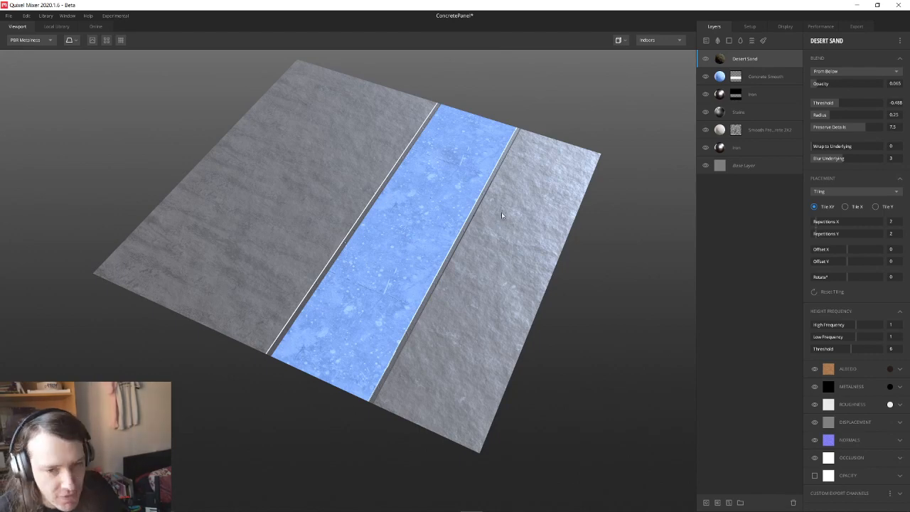
alt+drag(476, 236, 431, 148)
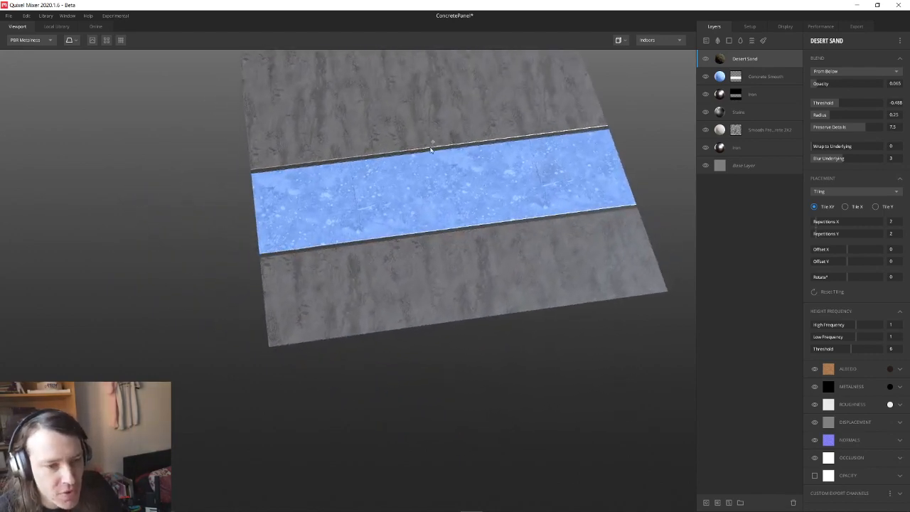
alt+middle_drag(433, 140, 430, 215)
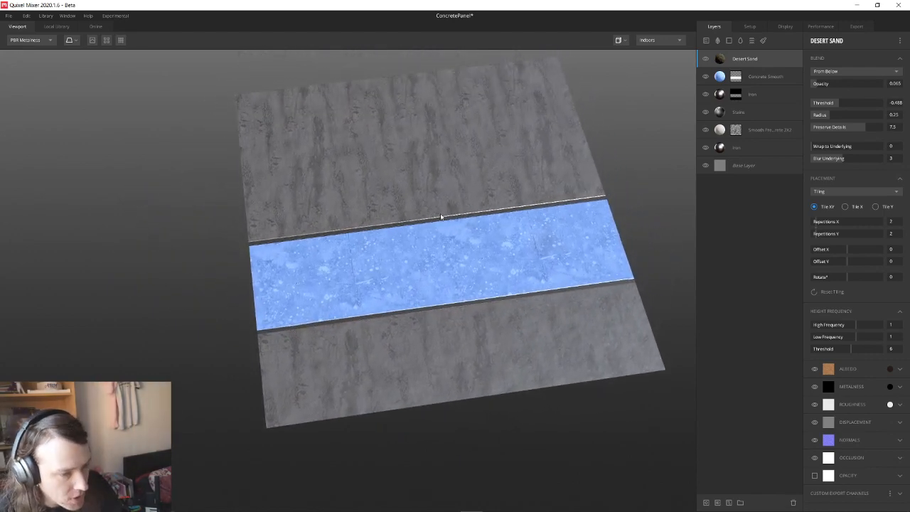
alt+drag(441, 216, 408, 214)
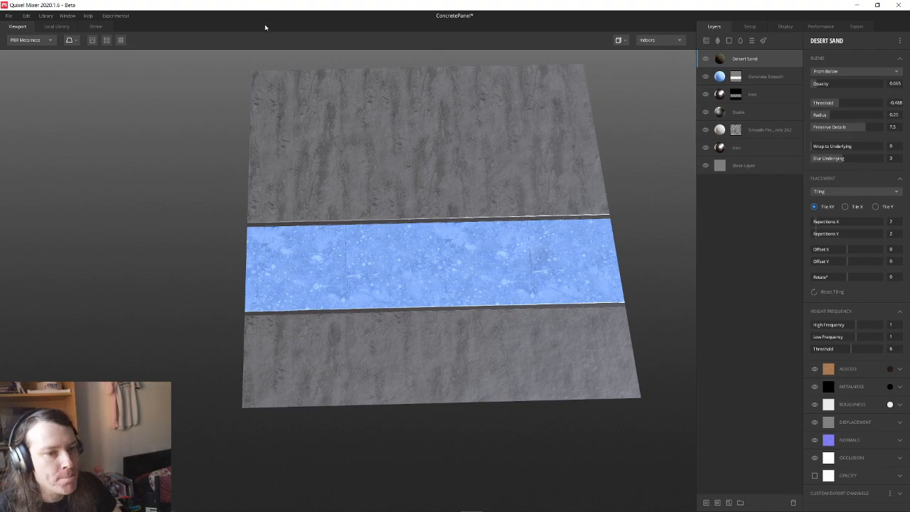
- Switch to Unity, view the panelled walls and handrails in the tecksewer scene, and clear the console messages
key(alt+Tab)
right_drag(427, 228, 285, 215)
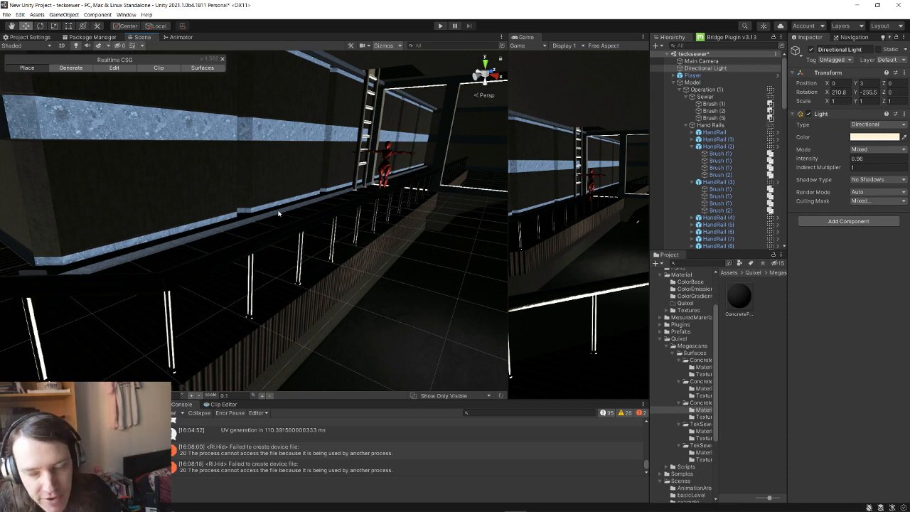
key(s)
mouse_move(269, 193)
right_down()
mouse_move(302, 202)
mouse_move(274, 205)
right_up()
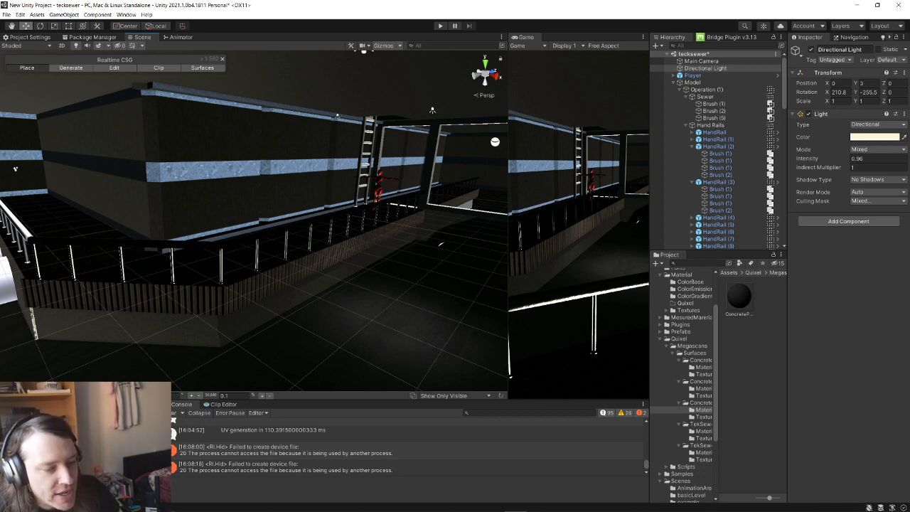
click(174, 413)
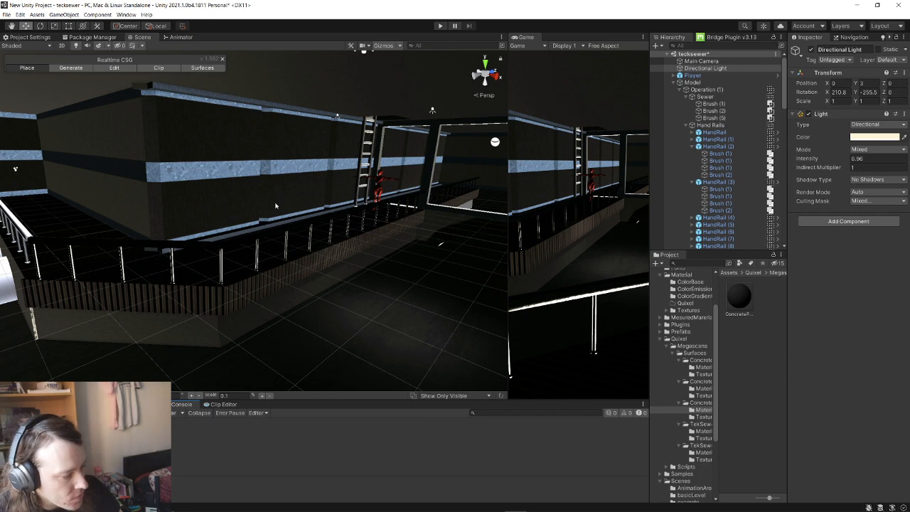
- Switch to Quixel Bridge and view the local Mixer assets, including ConcretePanel and TekSewerMetalPath
key(alt+Tab)
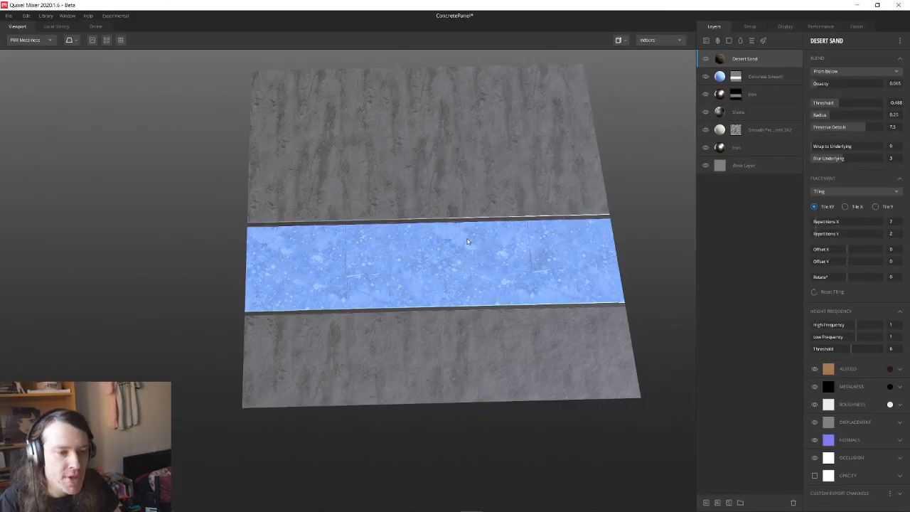
key(alt+Tab)
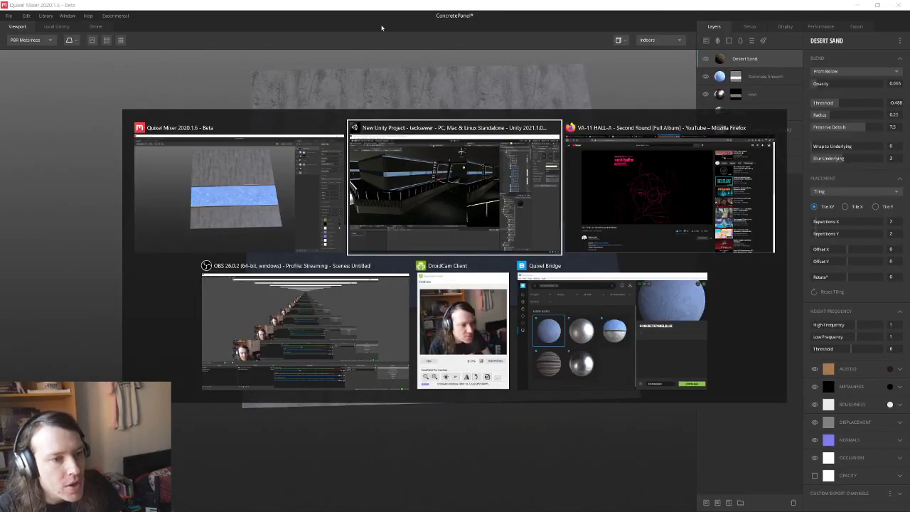
key(Escape)
key(alt+Tab)
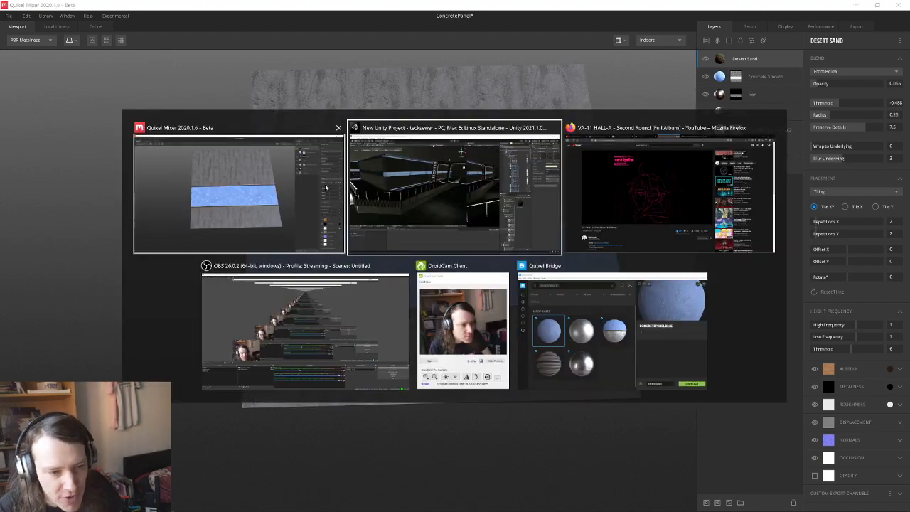
key(alt+Tab)
key(alt+Tab)
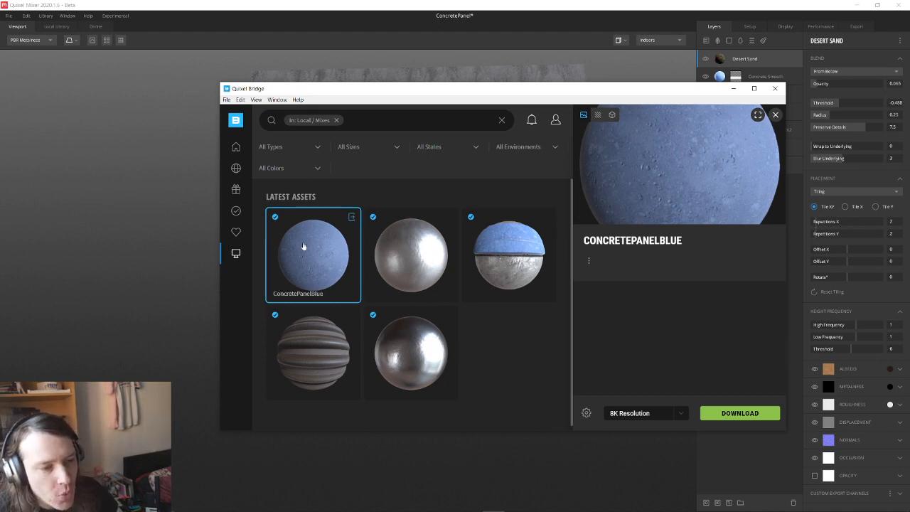
click(415, 249)
click(509, 256)
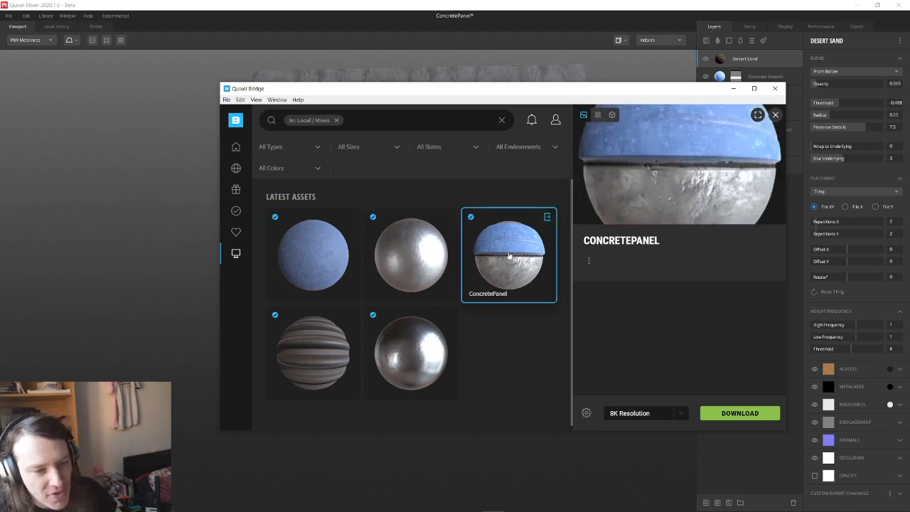
click(325, 359)
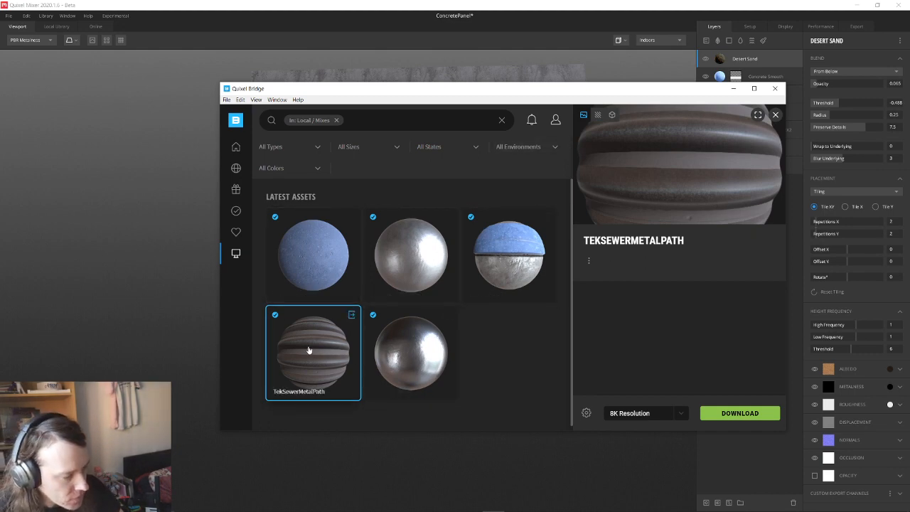
- Browse the 3D Assets library in Bridge, looking over its categories, trending items and latest assets
mouse_move(241, 220)
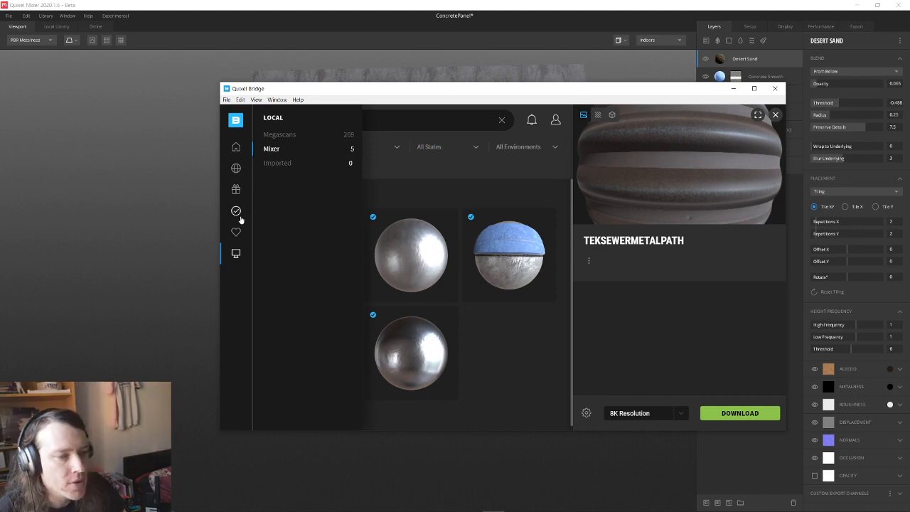
click(236, 148)
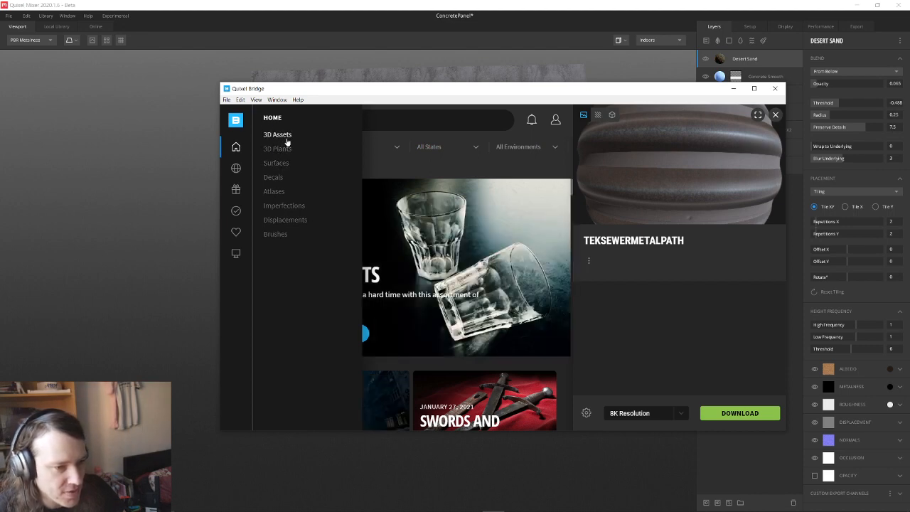
click(287, 138)
scroll(459, 283, down, 1)
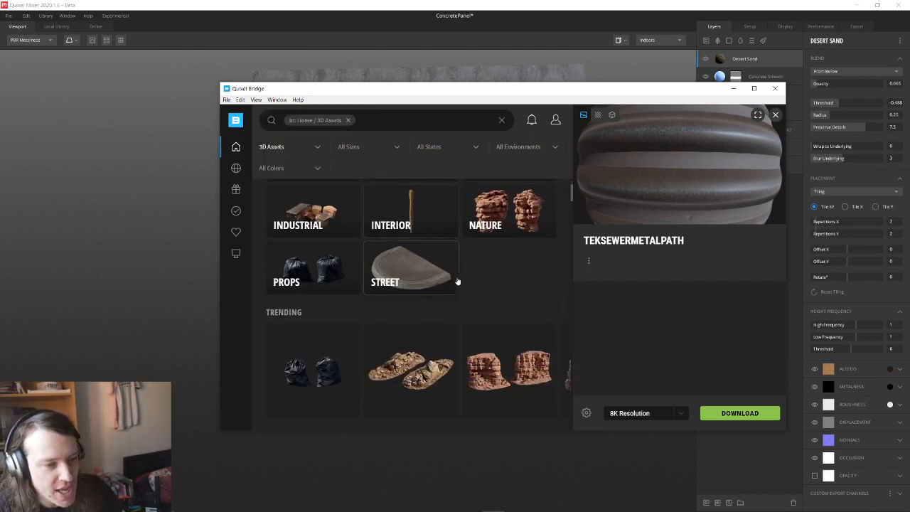
scroll(459, 282, down, 5)
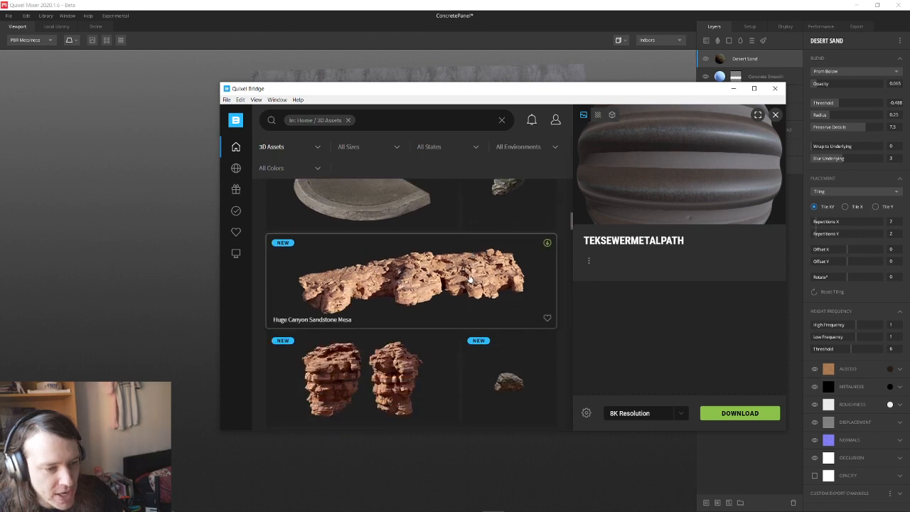
scroll(446, 288, up, 6)
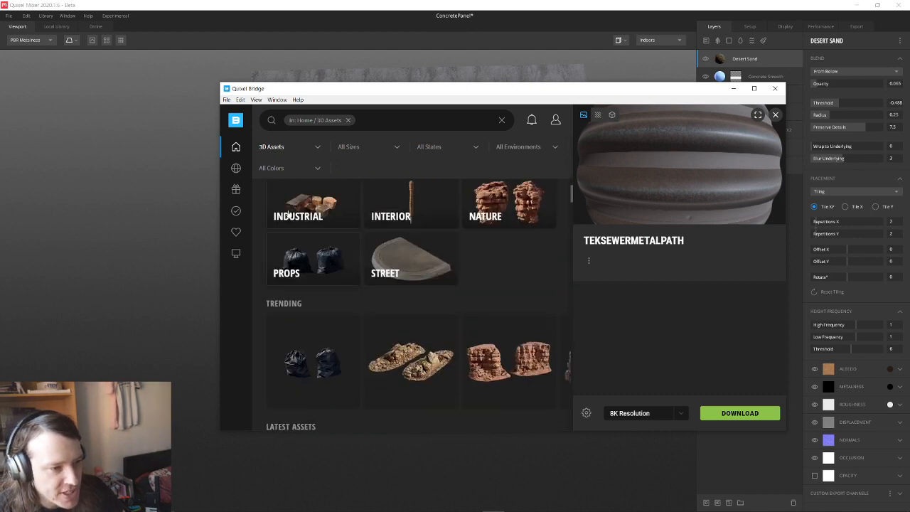
scroll(368, 244, up, 2)
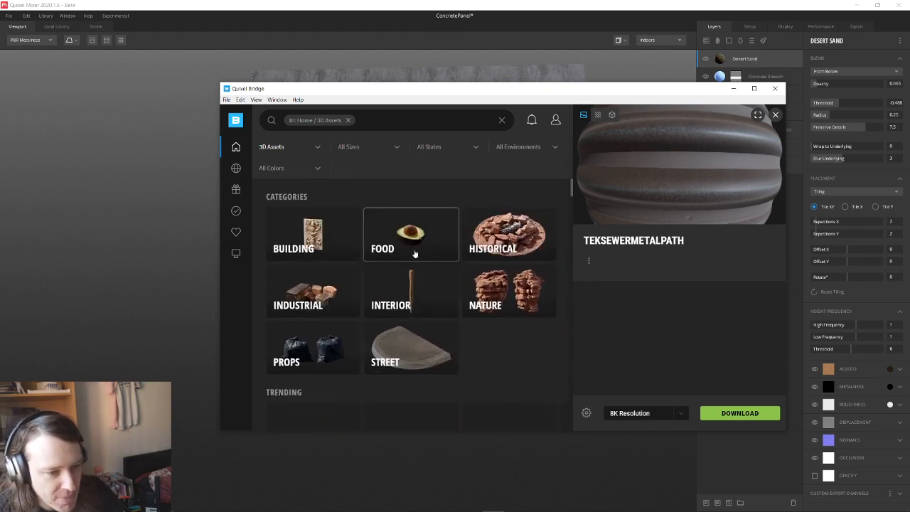
scroll(388, 260, down, 3)
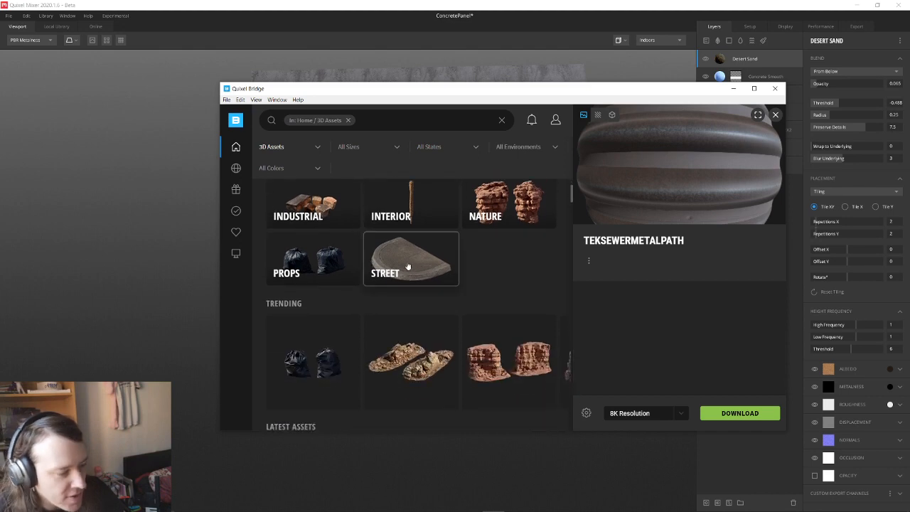
mouse_move(236, 167)
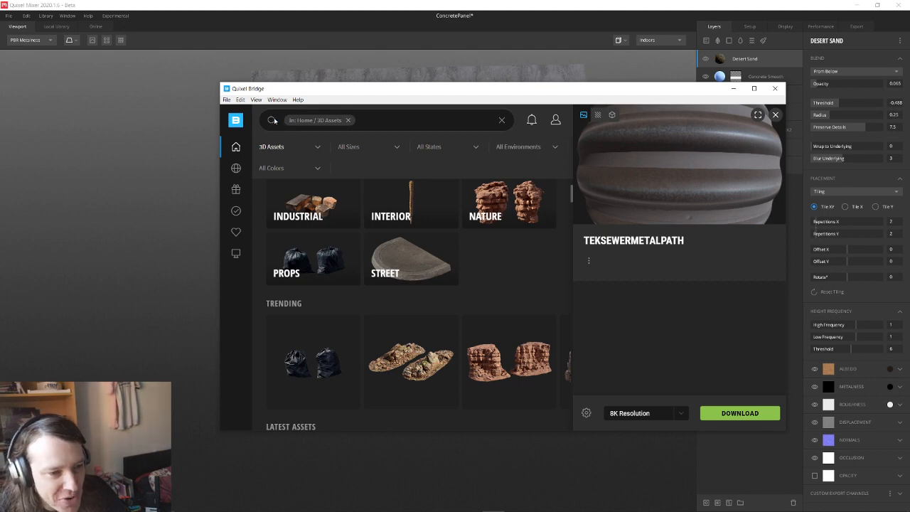
scroll(497, 269, down, 5)
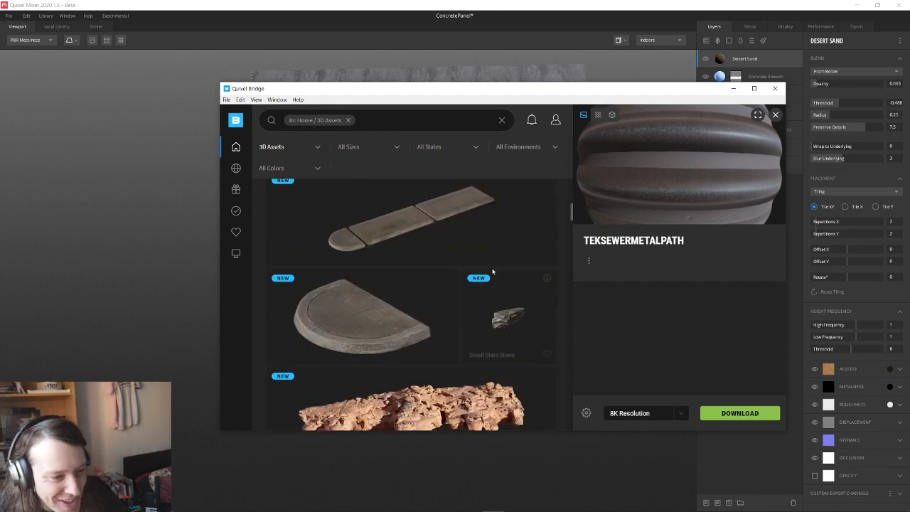
scroll(493, 271, down, 10)
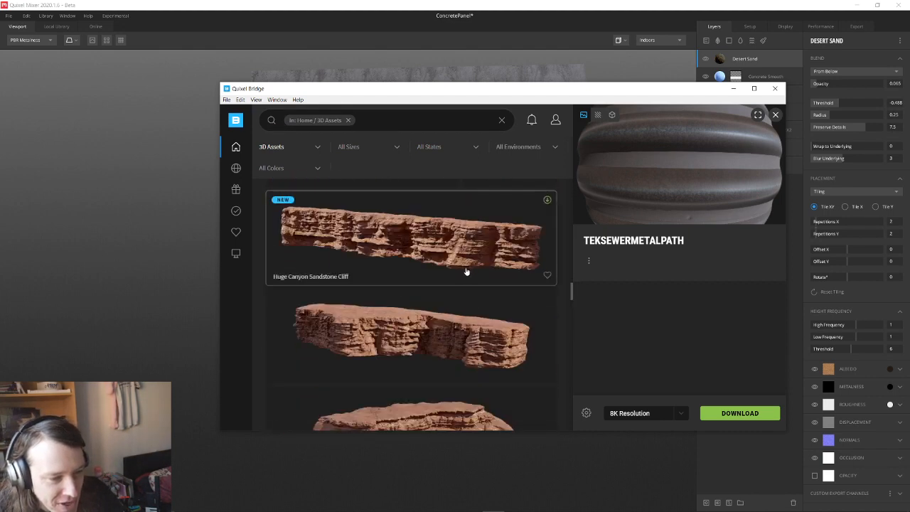
scroll(465, 271, down, 6)
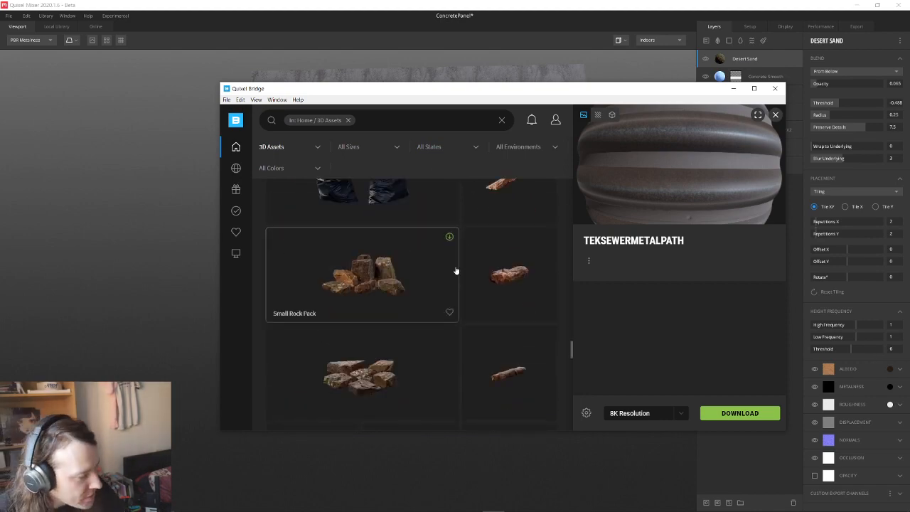
scroll(456, 271, up, 15)
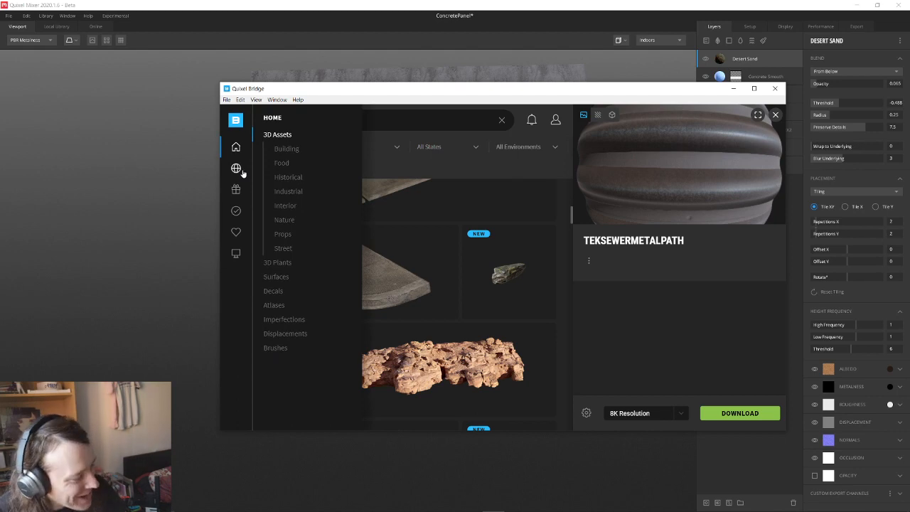
- Find the Half Avocado among the Food 3D assets and download it at 4K resolution
click(281, 164)
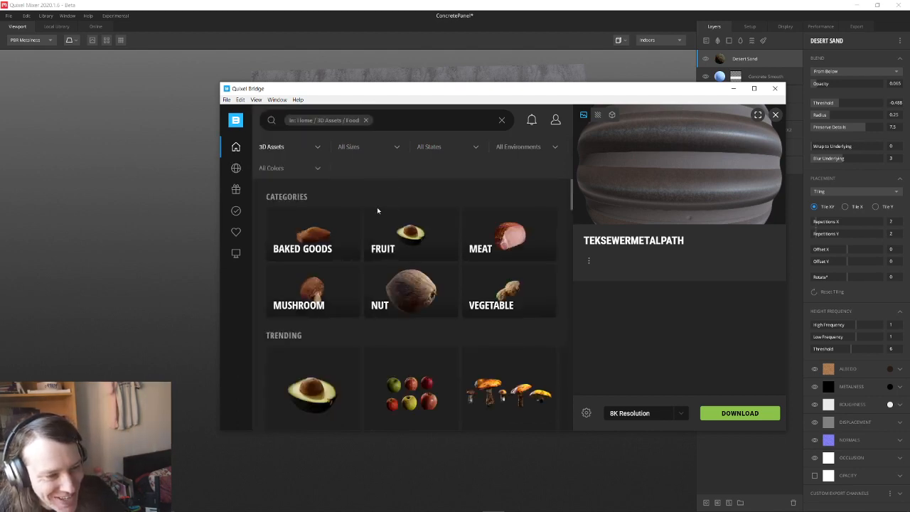
scroll(377, 210, down, 2)
scroll(376, 210, up, 2)
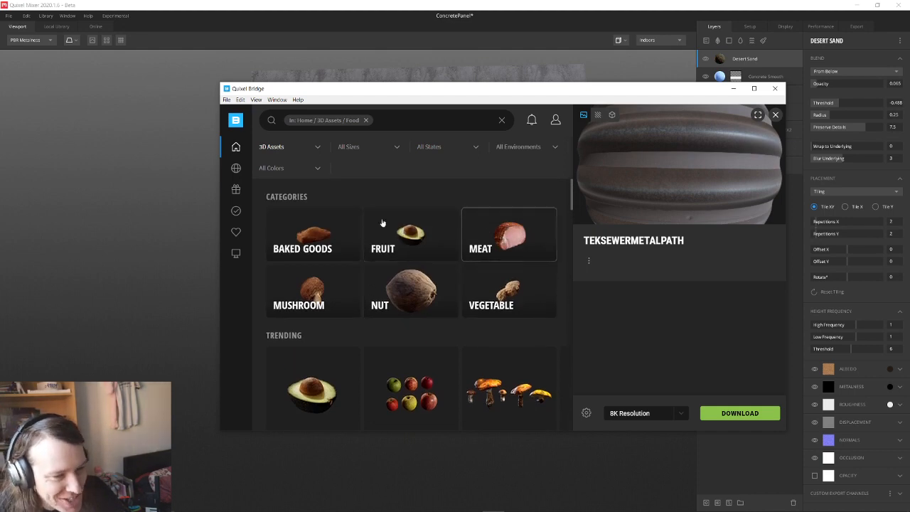
scroll(399, 241, down, 1)
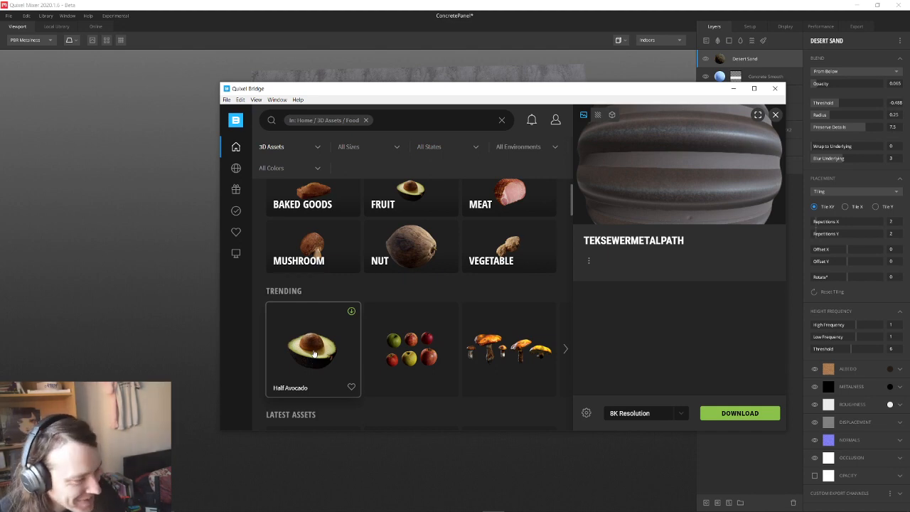
click(315, 353)
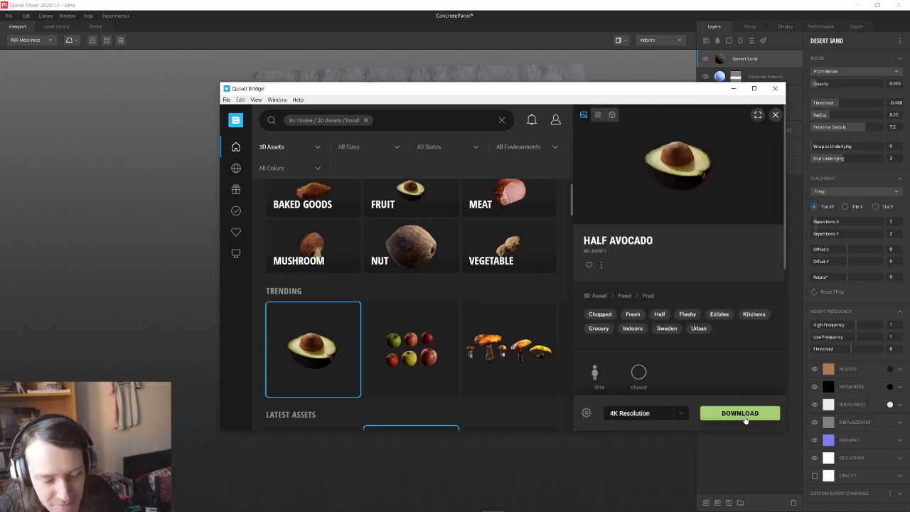
click(741, 416)
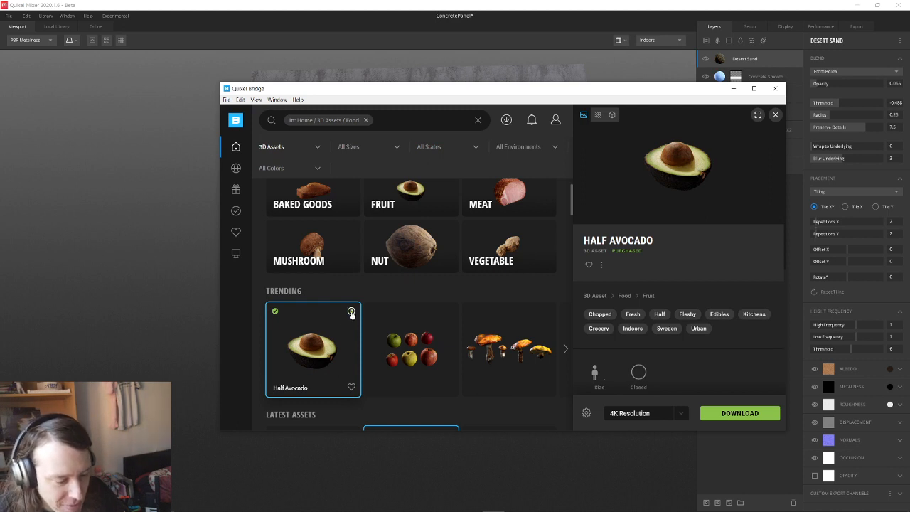
click(350, 312)
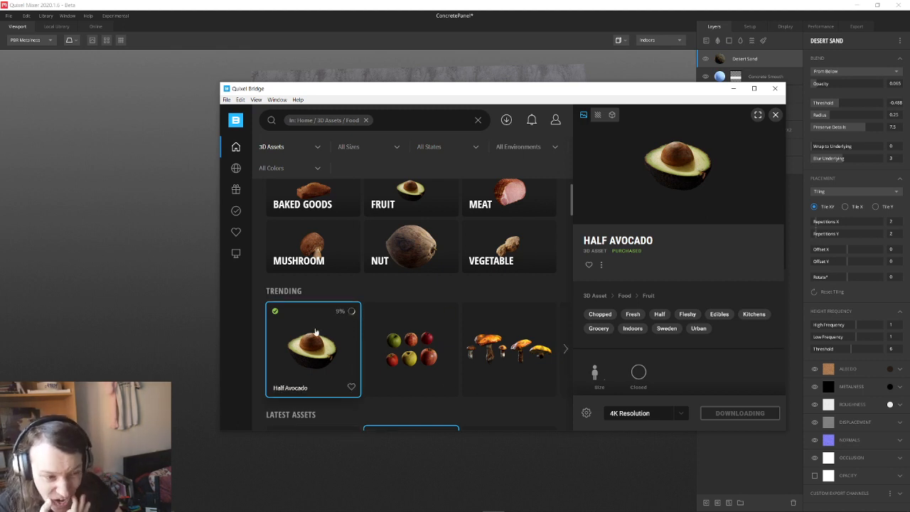
- Return to Quixel Mixer and create a new mix named Untitled at 2048 px, discarding the unsaved ConcretePanel changes
click(334, 13)
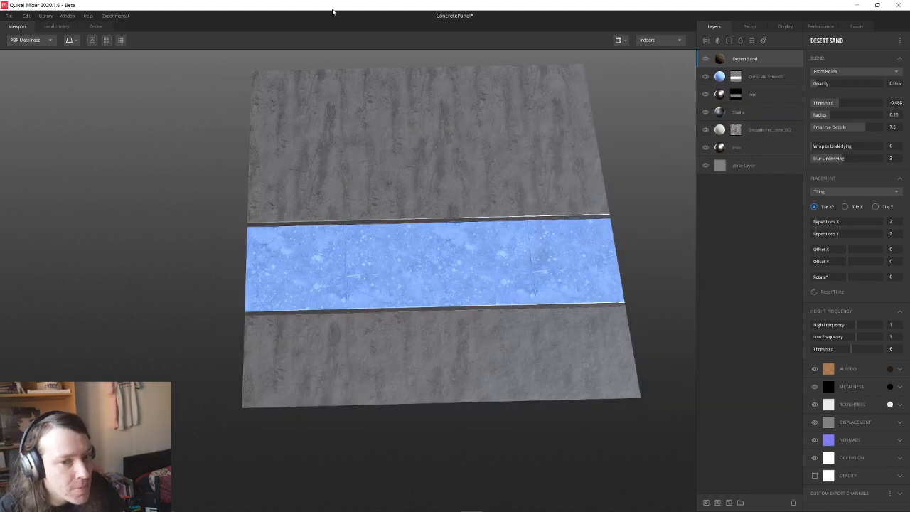
click(8, 18)
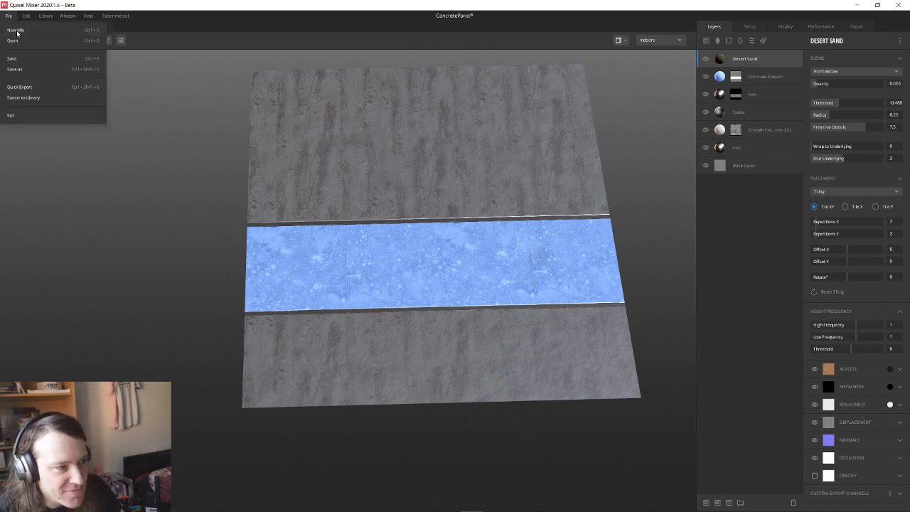
click(17, 31)
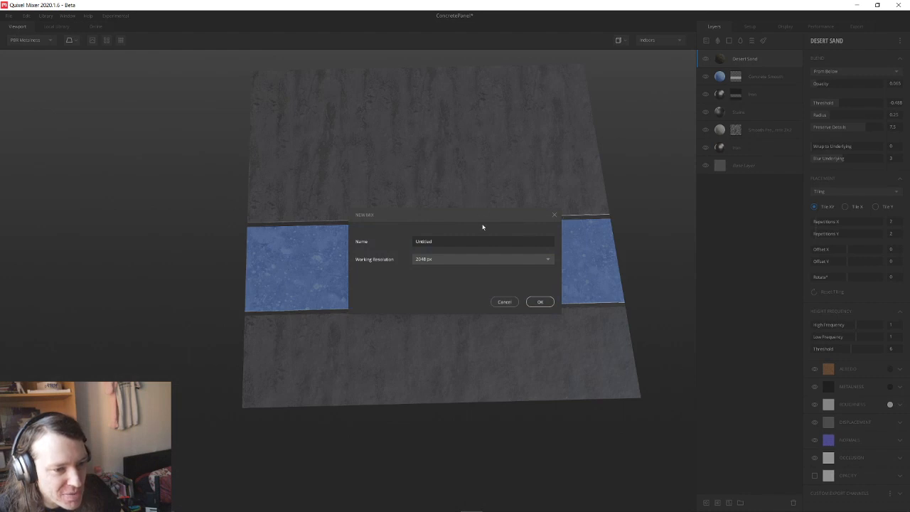
click(540, 302)
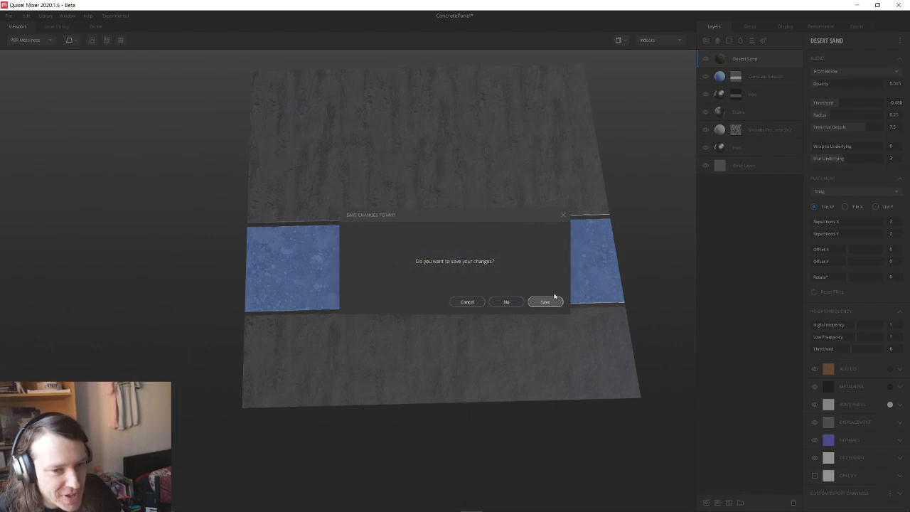
click(510, 303)
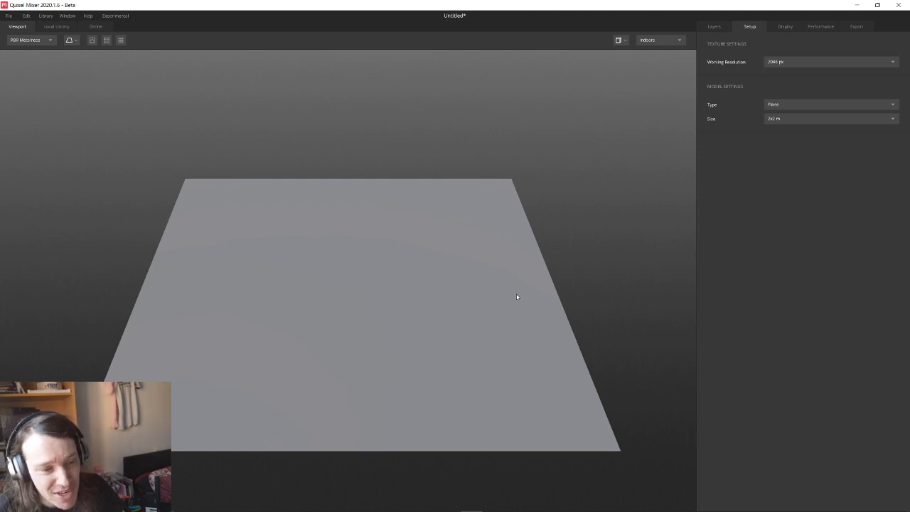
- Start adding a surface layer above the base layer and show all local library surfaces by clearing the Metal category filter
click(714, 27)
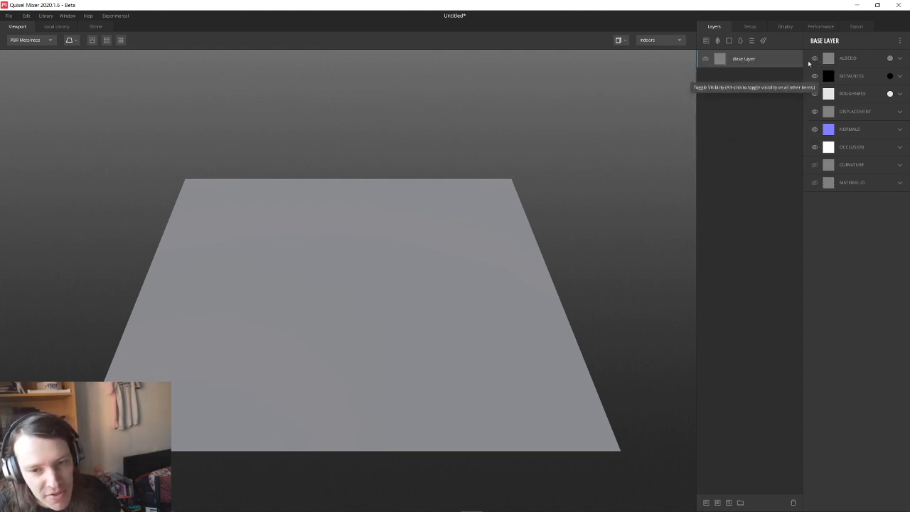
click(707, 41)
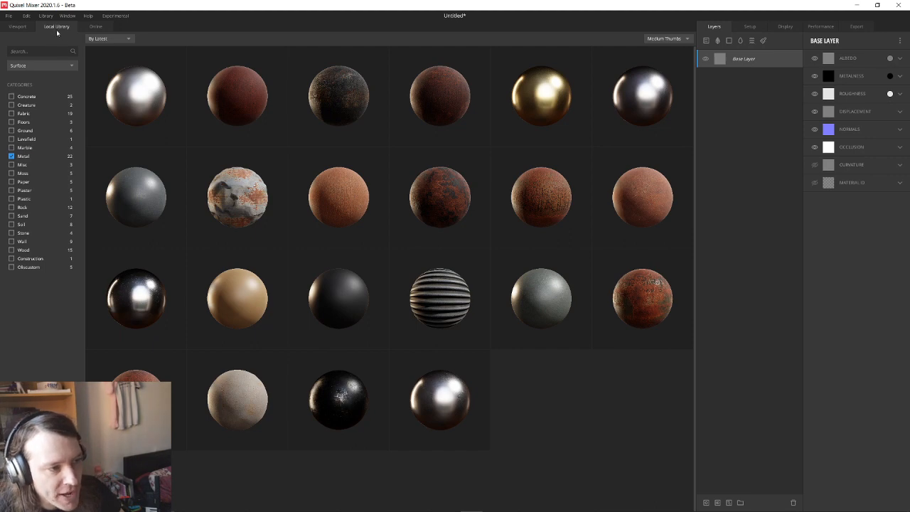
click(95, 27)
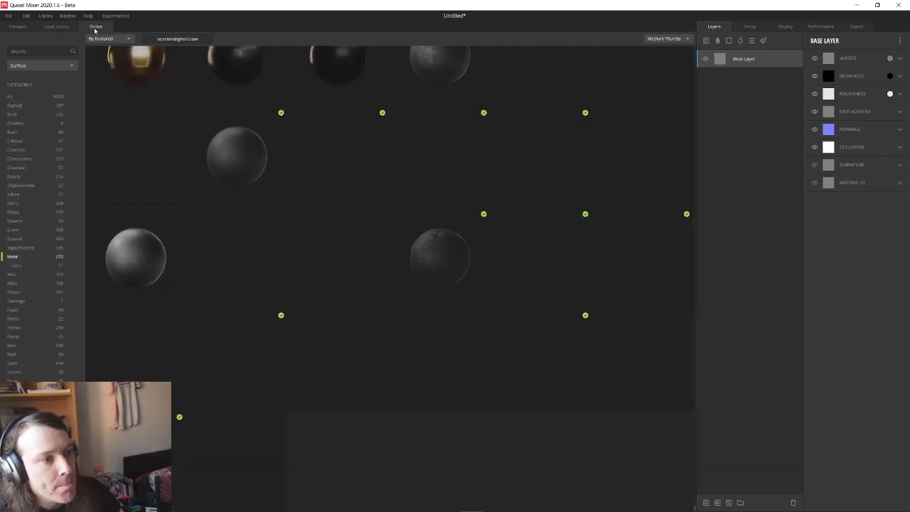
click(56, 27)
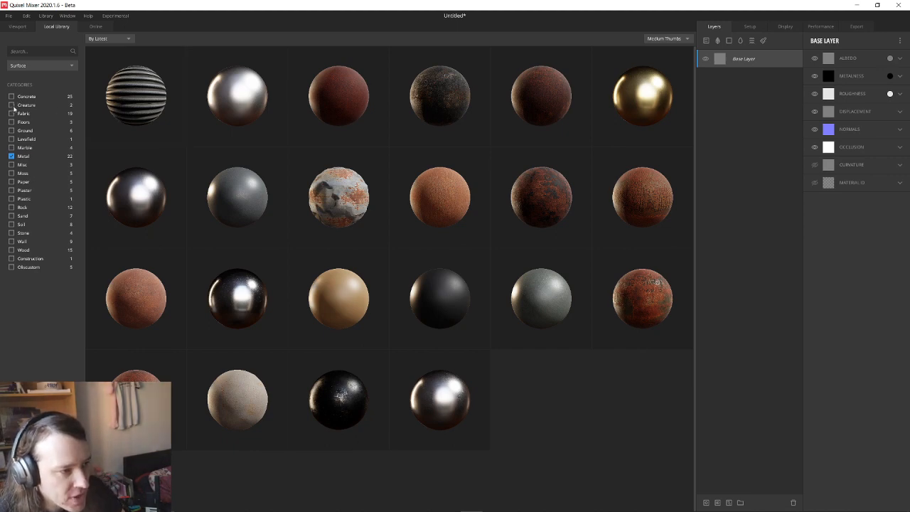
click(12, 157)
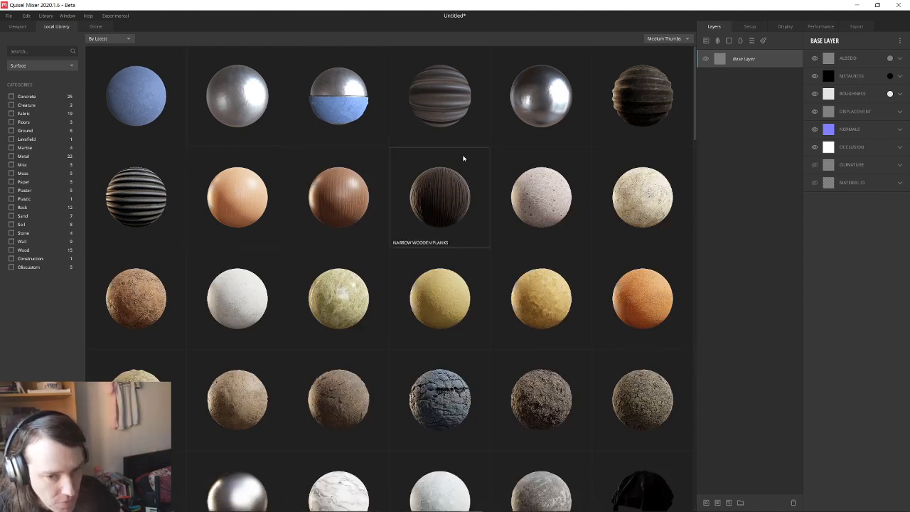
- Find Cracked Beach Rock 2x2 M among the local surfaces and add it as a layer above the base layer
scroll(462, 169, down, 1)
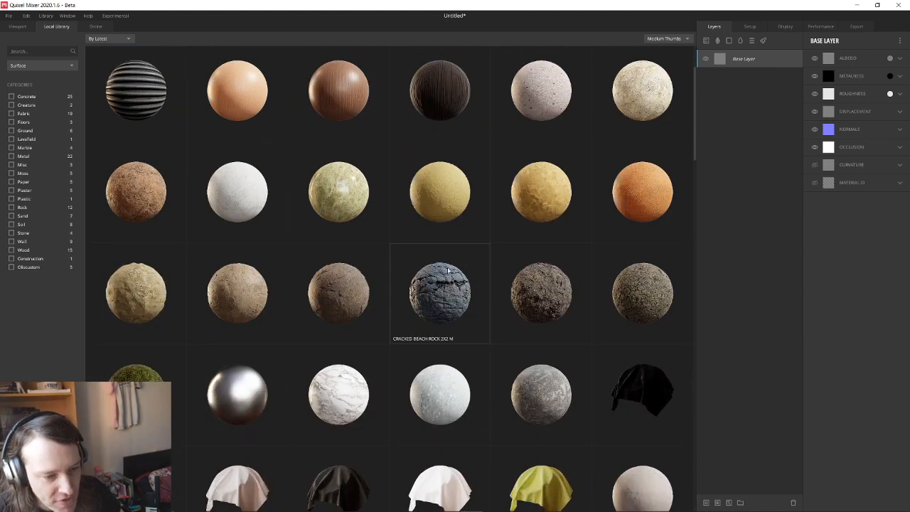
scroll(468, 257, down, 2)
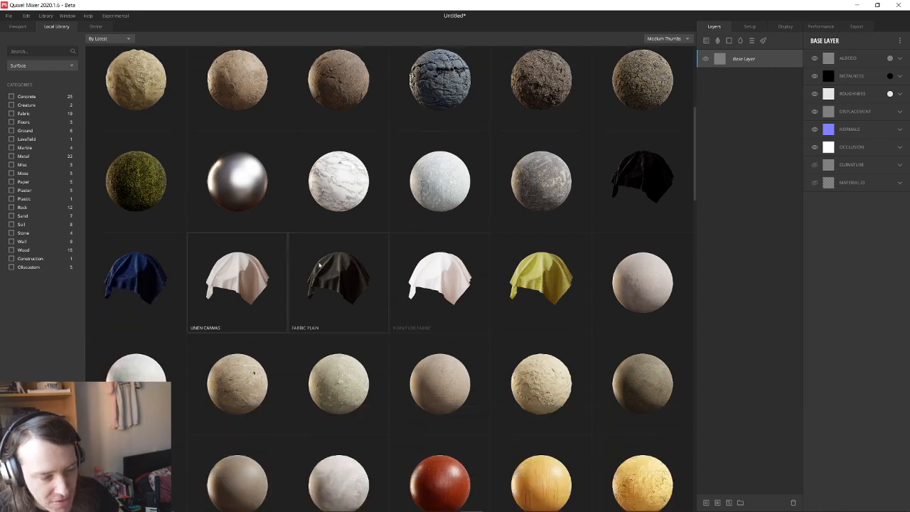
scroll(334, 268, down, 2)
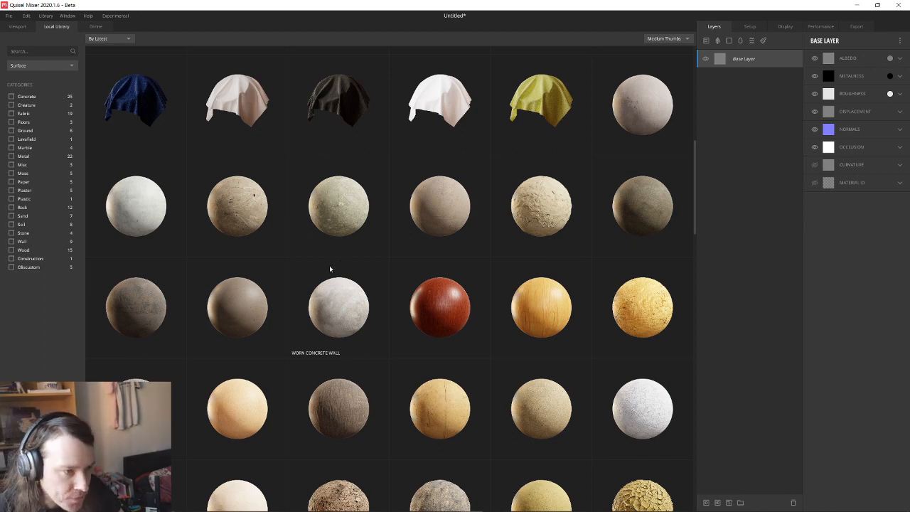
scroll(391, 250, down, 4)
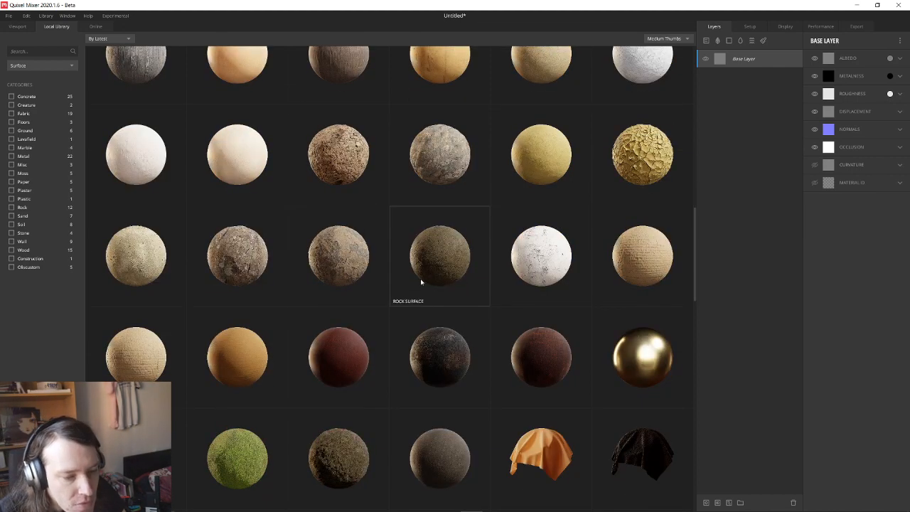
scroll(421, 282, down, 3)
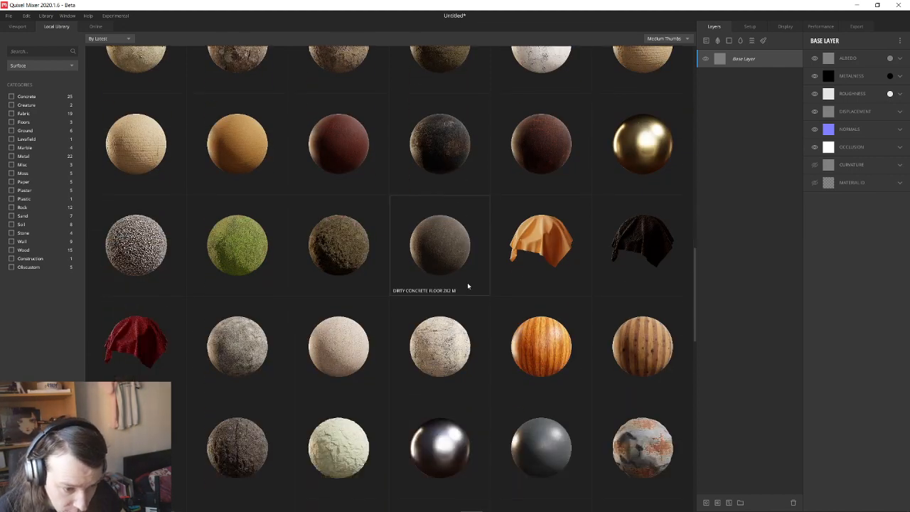
scroll(468, 286, down, 1)
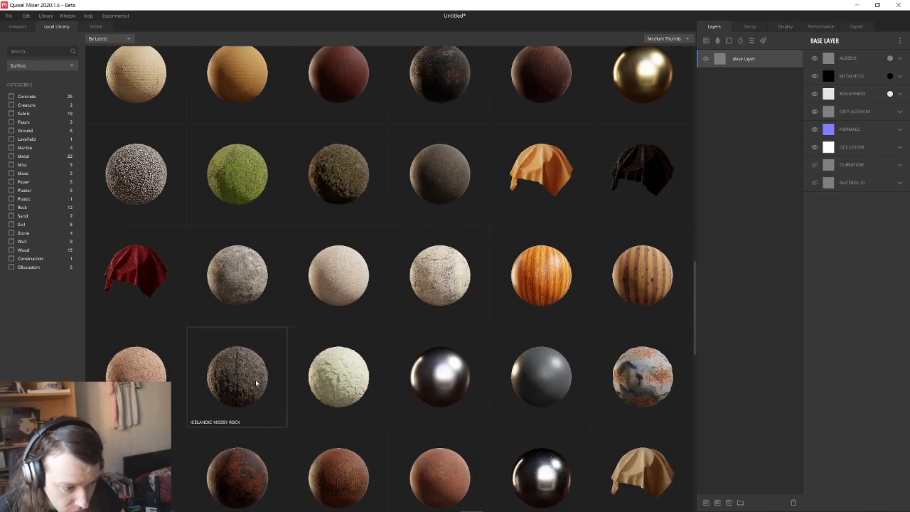
scroll(277, 296, up, 8)
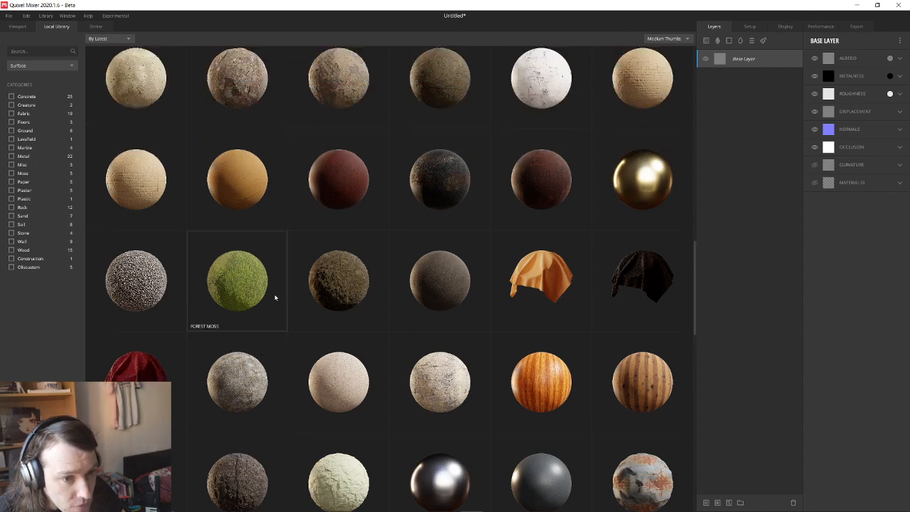
scroll(341, 304, up, 7)
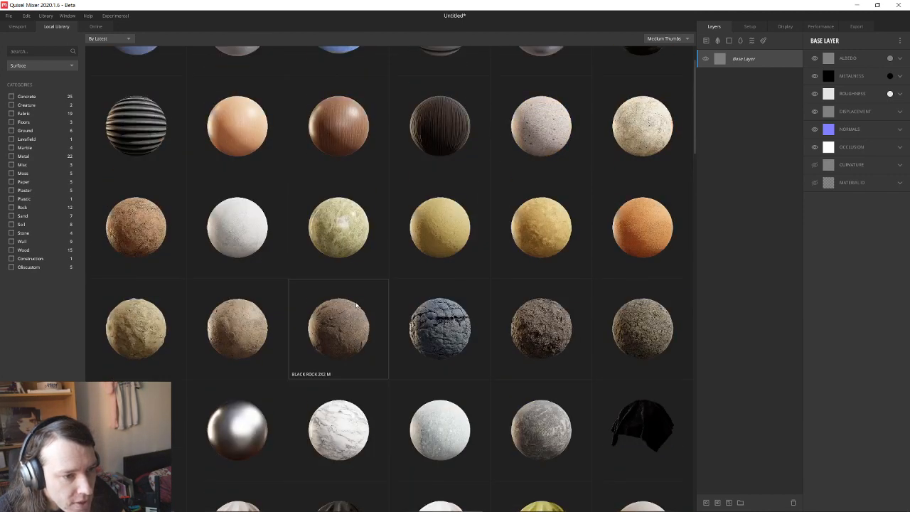
scroll(512, 242, down, 2)
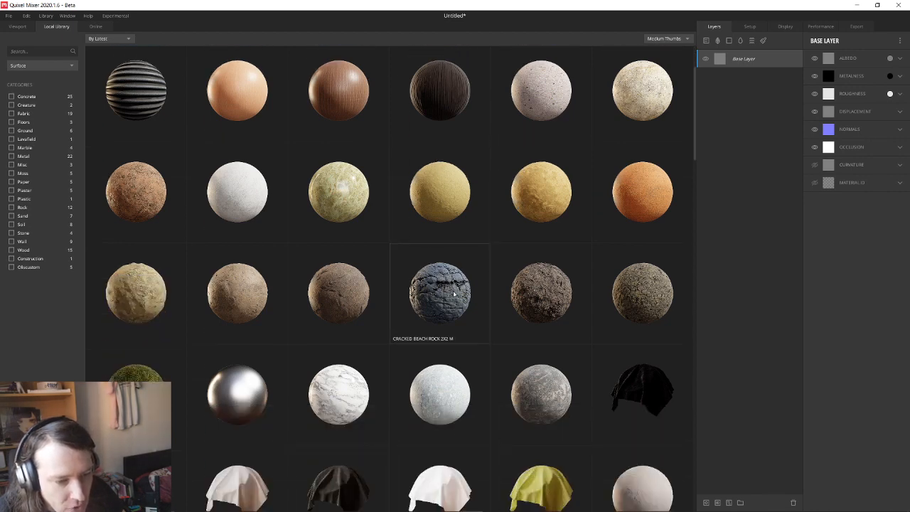
double_click(453, 294)
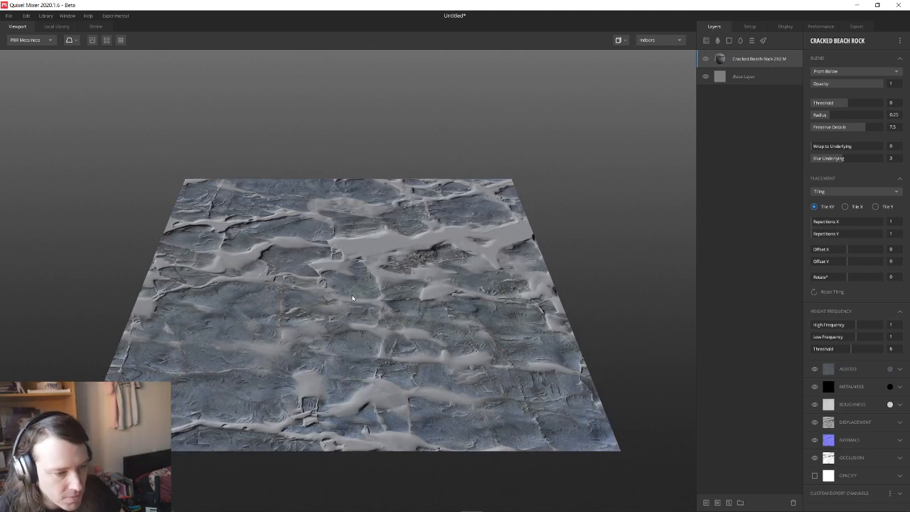
mouse_move(352, 298)
mouse_down()
mouse_move(335, 312)
mouse_move(486, 207)
mouse_move(448, 241)
mouse_move(334, 302)
mouse_move(360, 284)
mouse_up()
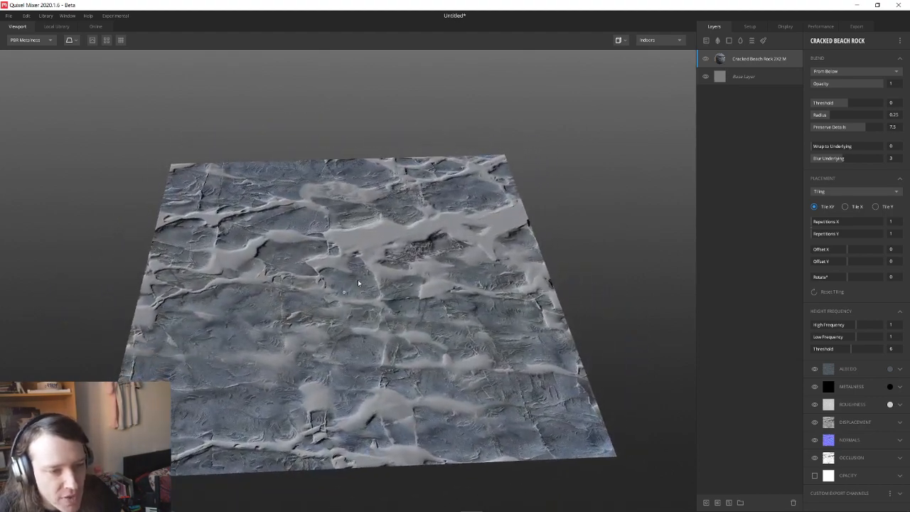
- Search the local surfaces for "sand" and add Soil Mud as a layer above the cracked beach rock
click(707, 40)
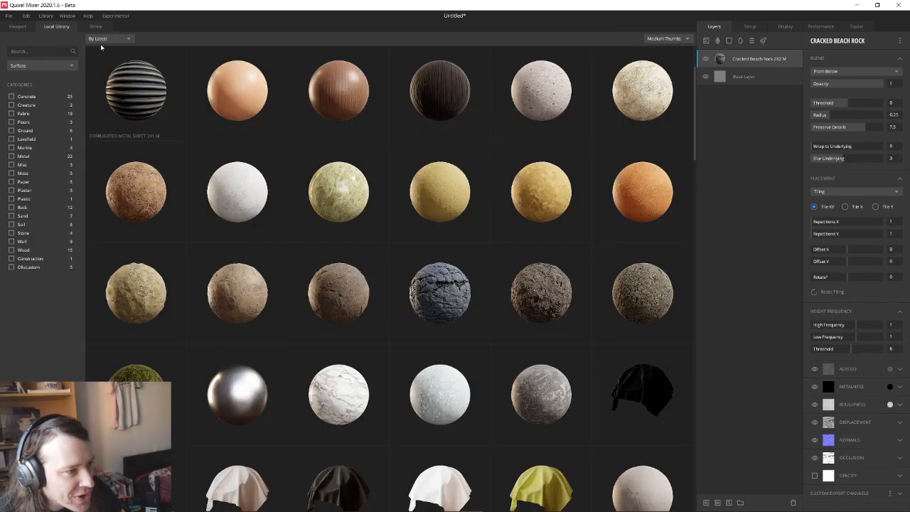
click(79, 51)
text(s)
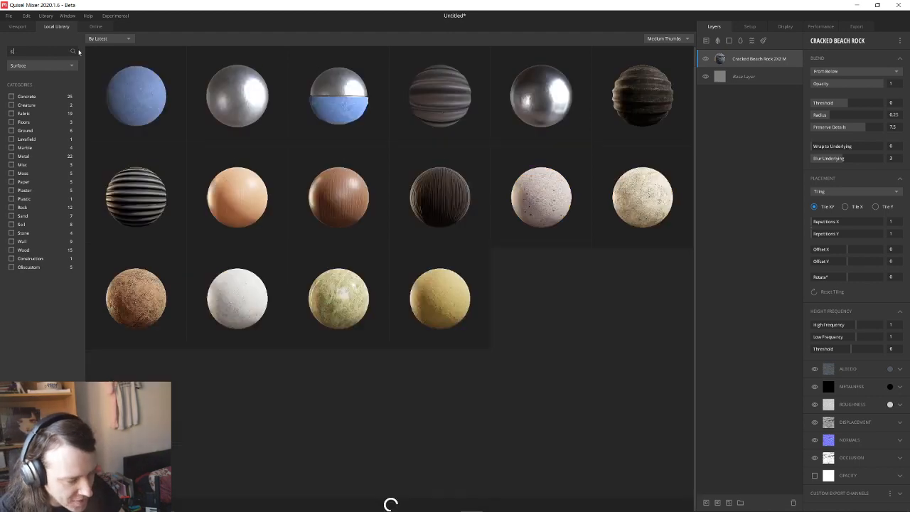
text(and)
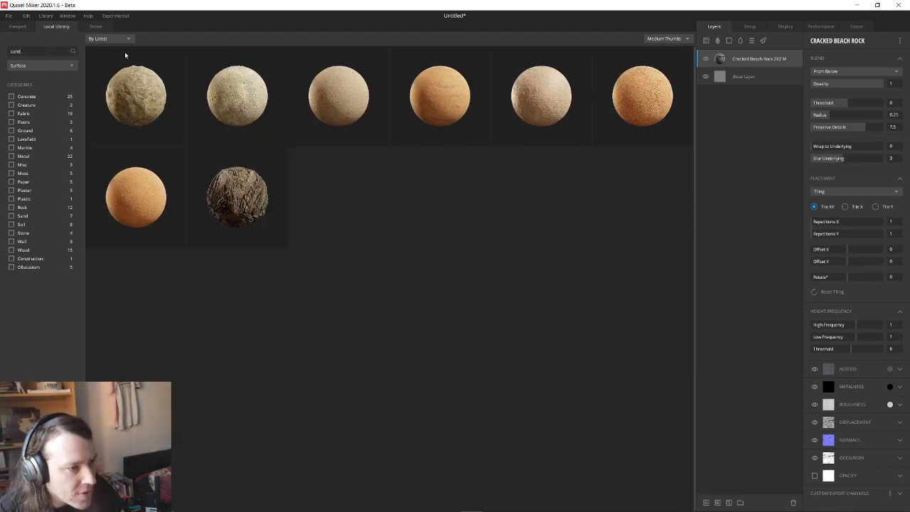
click(133, 98)
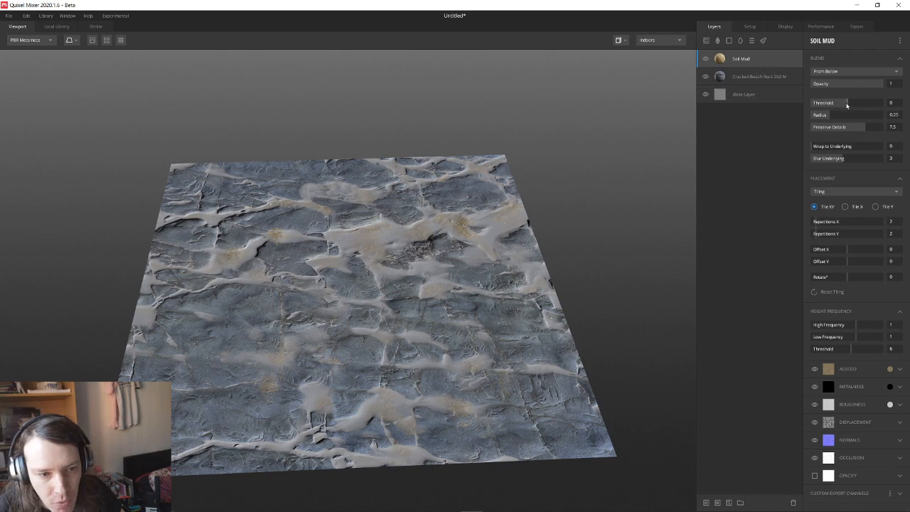
- Try a Soil Mud blend threshold of 0.149, switch its blend mode to From Above, and set the threshold to -0.209
drag(845, 104, 850, 105)
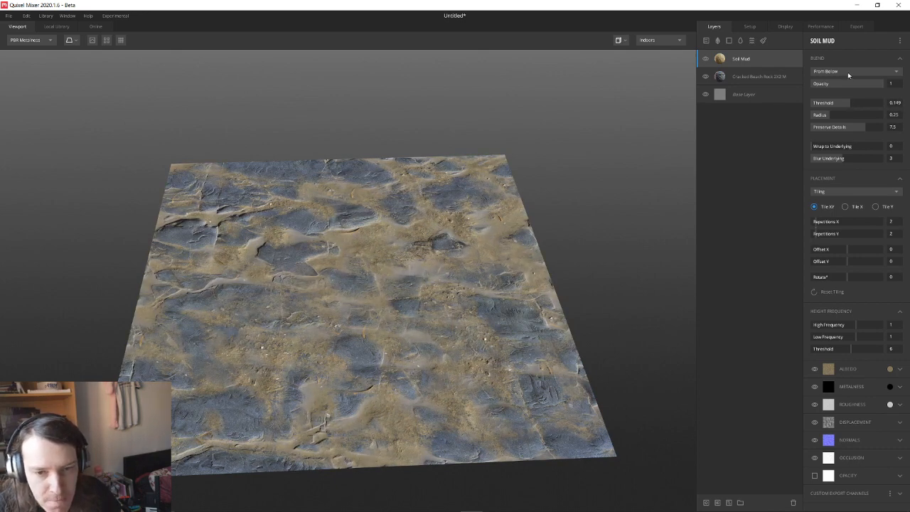
click(850, 71)
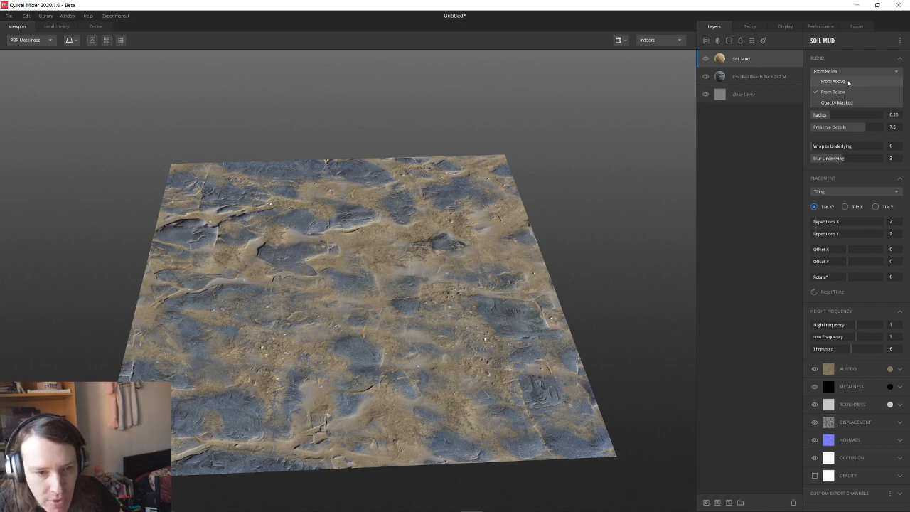
click(834, 81)
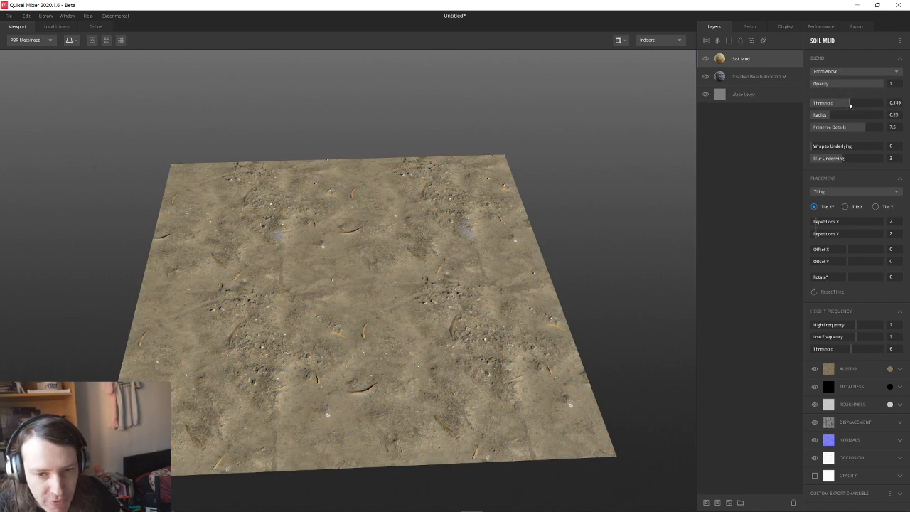
drag(850, 105, 844, 105)
scroll(370, 306, up, 5)
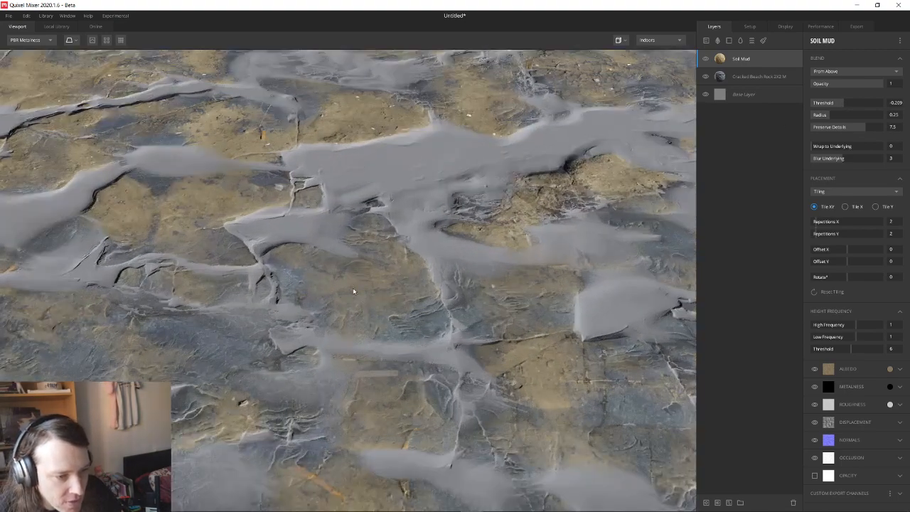
scroll(341, 293, up, 3)
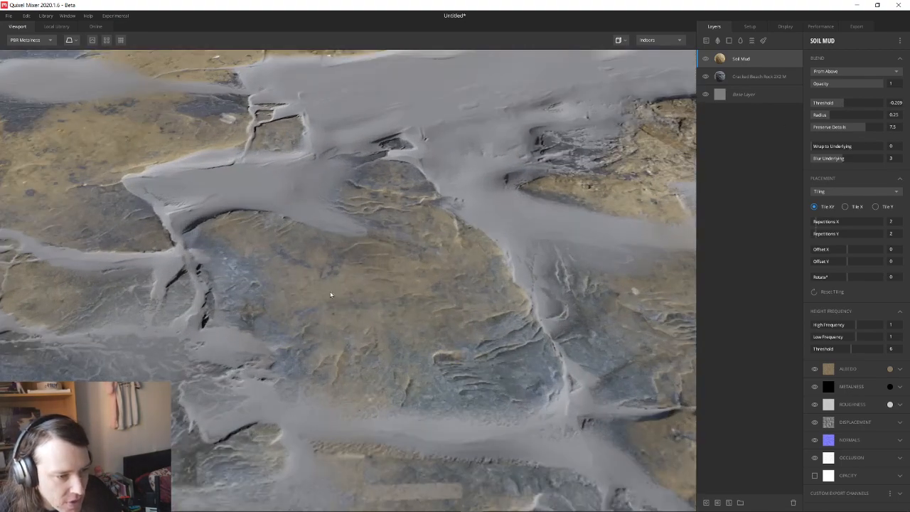
drag(368, 312, 417, 274)
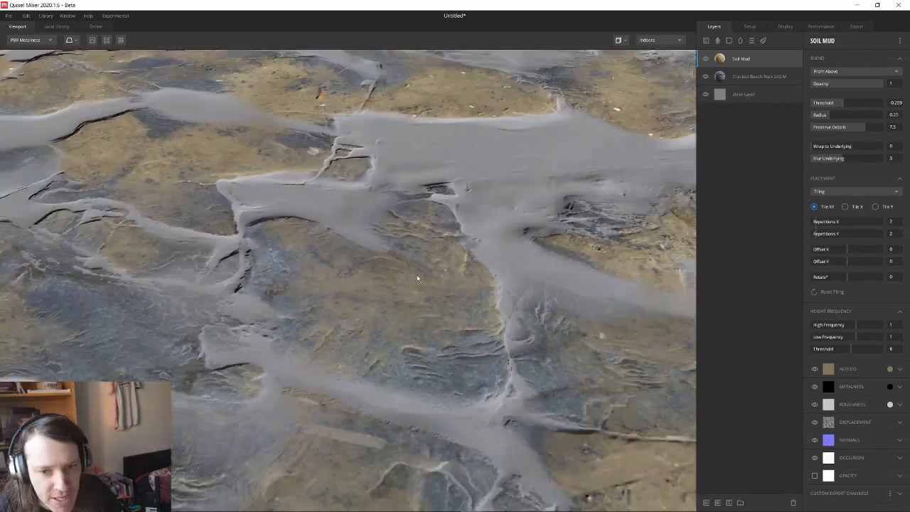
scroll(416, 275, down, 5)
- Reduce the Soil Mud layer's opacity to about 0.48 and check the blended rock surface
drag(845, 104, 846, 85)
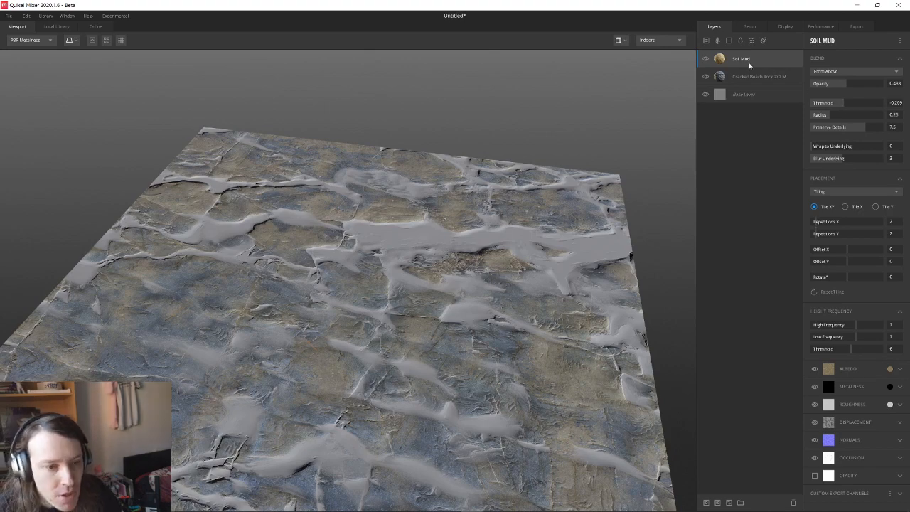
scroll(344, 268, down, 5)
drag(343, 270, 352, 299)
scroll(352, 299, up, 4)
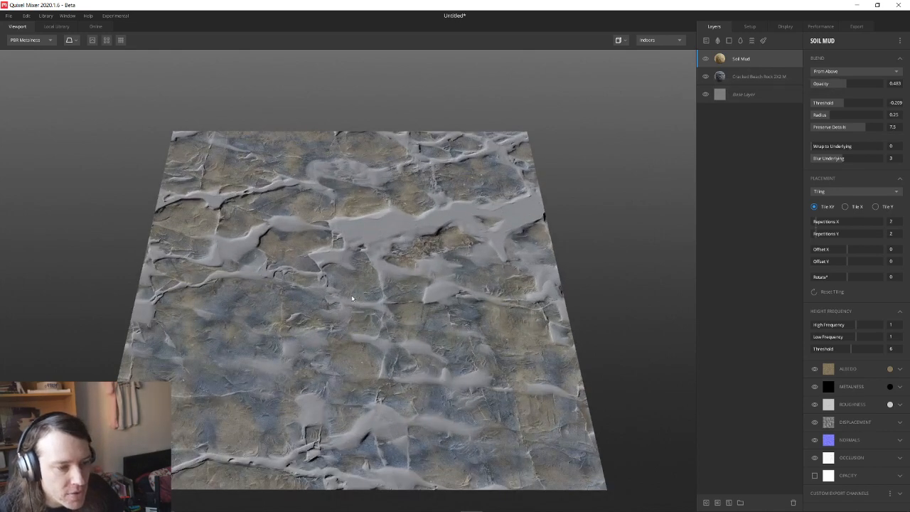
scroll(352, 298, up, 2)
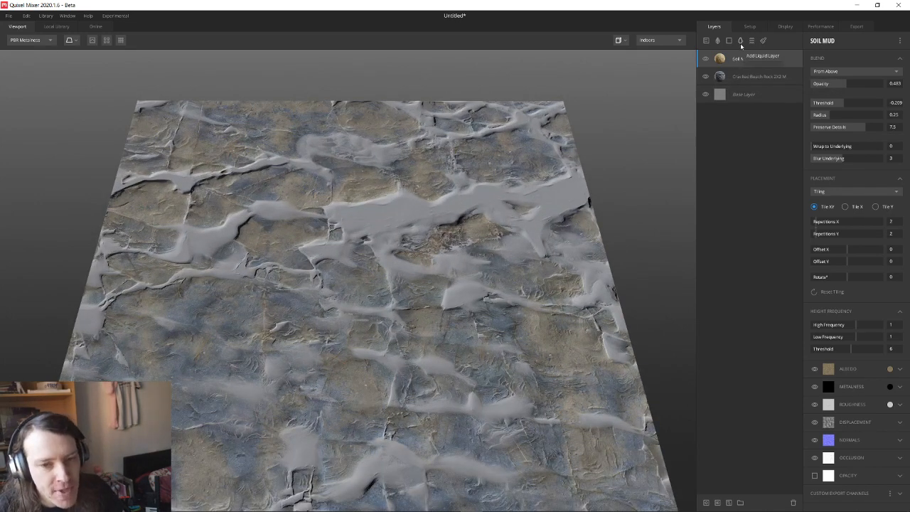
- Add Roman Sharp Jagged Rock 2x2 M from the local library as a layer above Soil Mud and inspect the blend
click(57, 26)
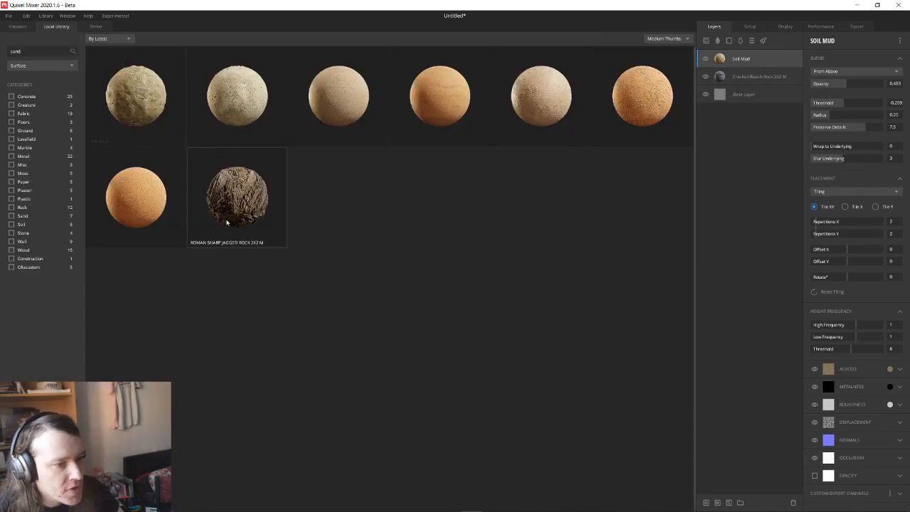
click(243, 204)
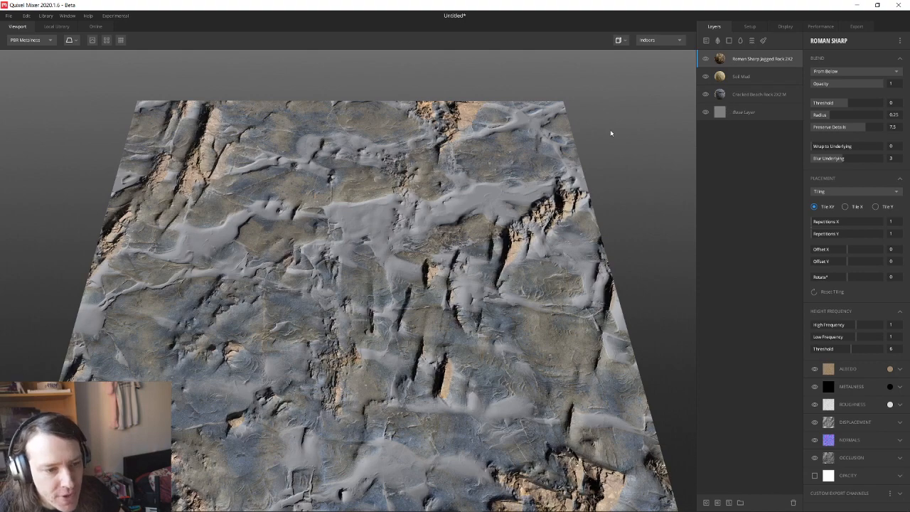
drag(377, 294, 342, 300)
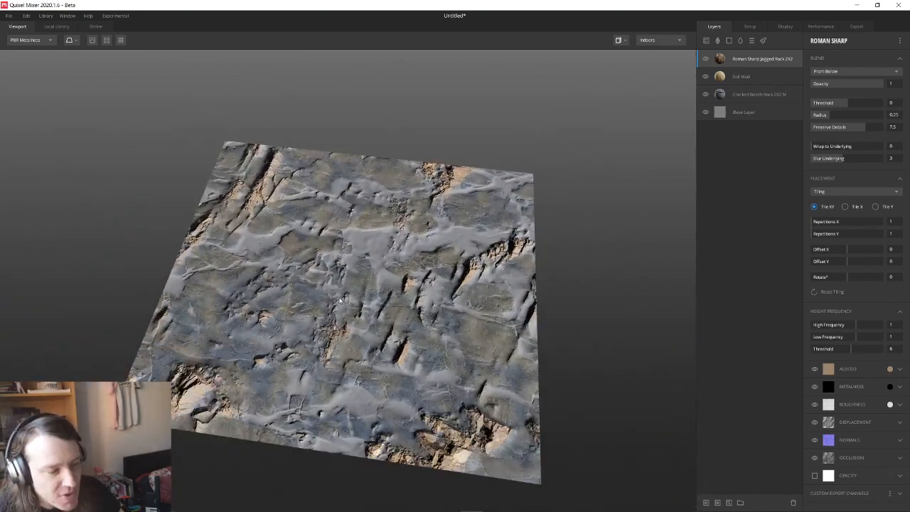
scroll(341, 302, up, 3)
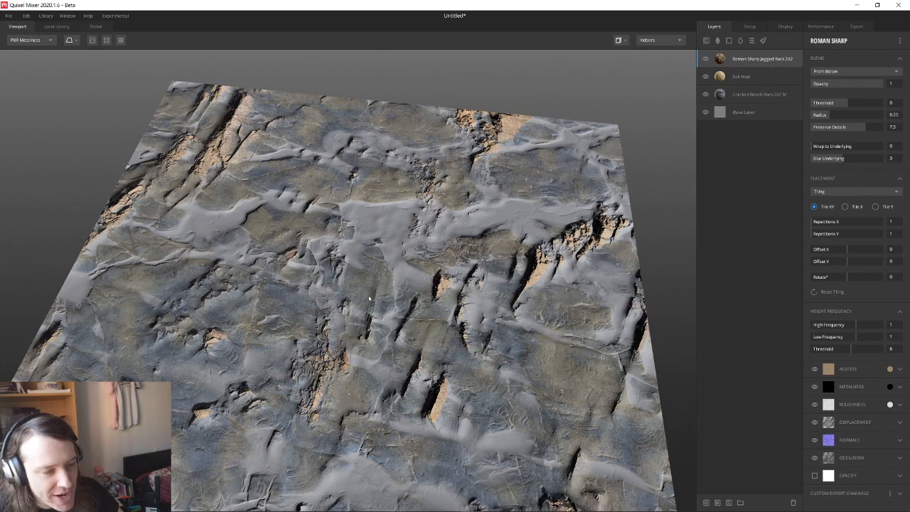
mouse_move(370, 297)
mouse_down()
mouse_move(277, 252)
mouse_move(325, 278)
mouse_move(385, 290)
mouse_up()
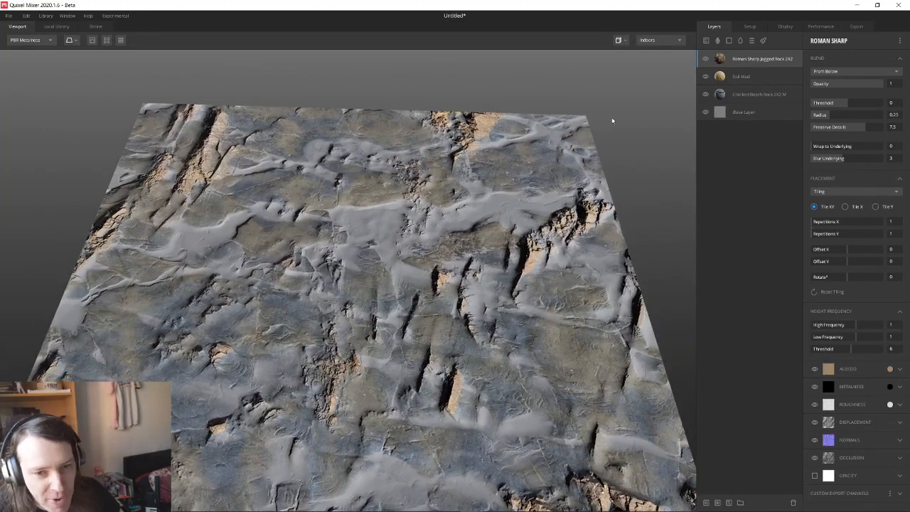
- Set the Roman Sharp Jagged Rock layer's blend threshold to 0.119 and its albedo colour to black (000000), and inspect the surface
drag(854, 104, 882, 85)
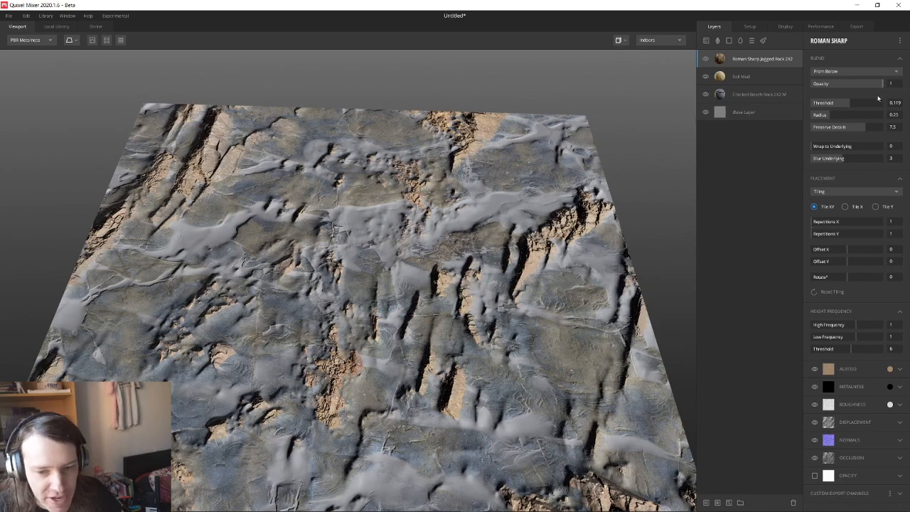
click(891, 369)
drag(384, 265, 456, 317)
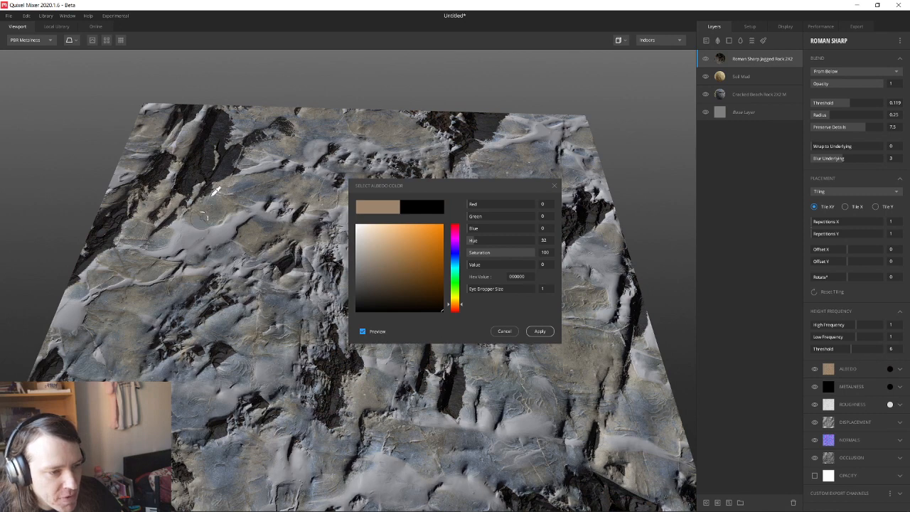
click(540, 331)
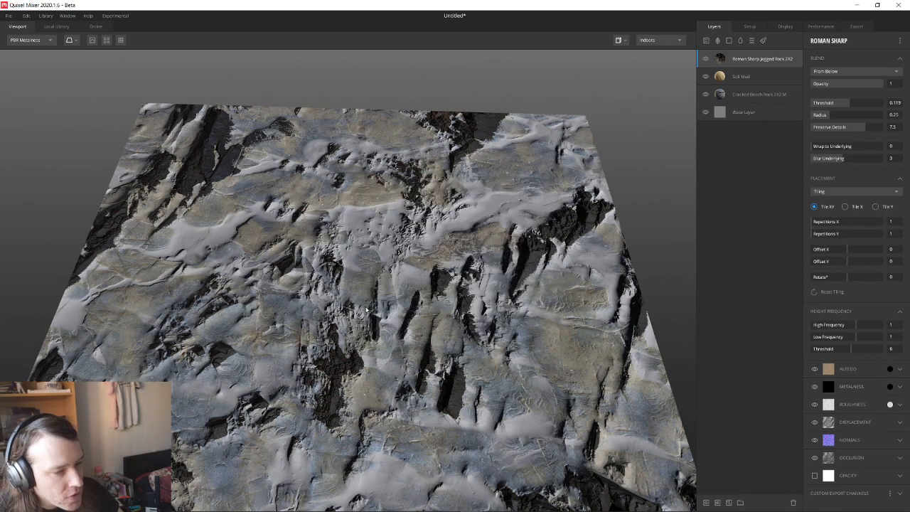
scroll(348, 311, up, 2)
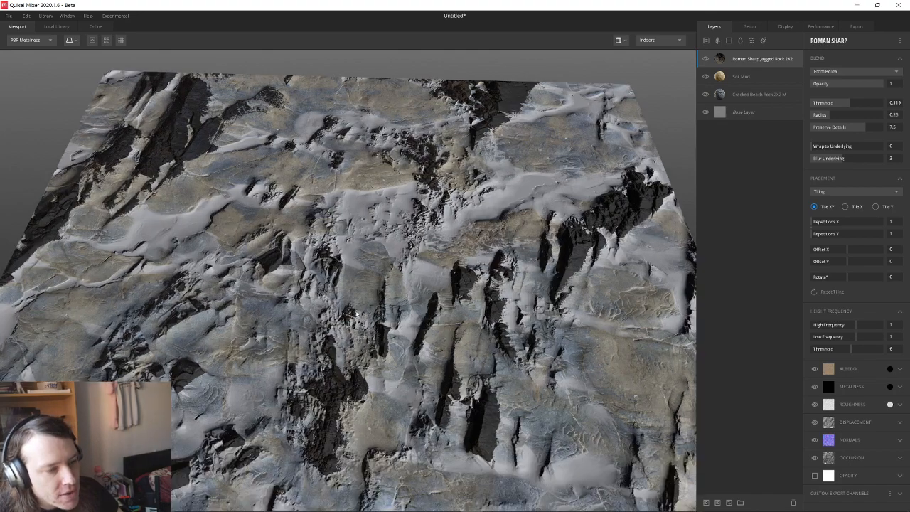
drag(357, 305, 301, 189)
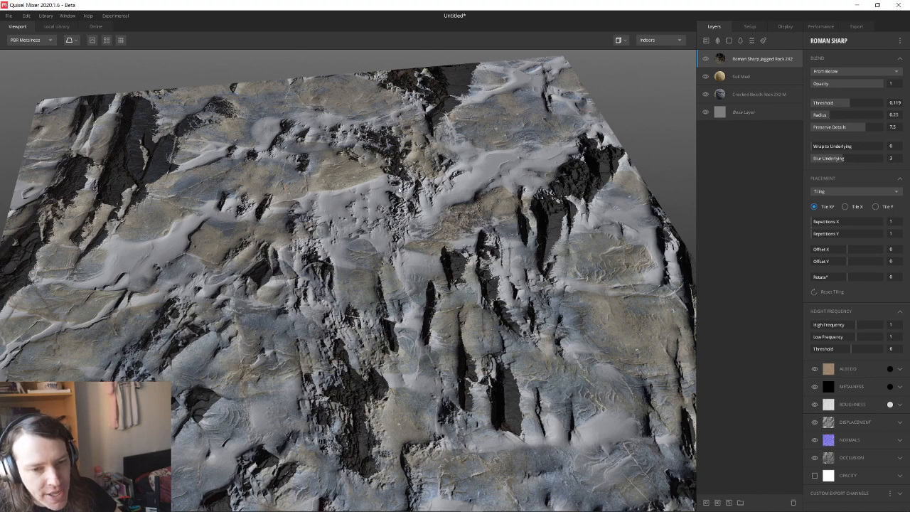
drag(346, 79, 395, 282)
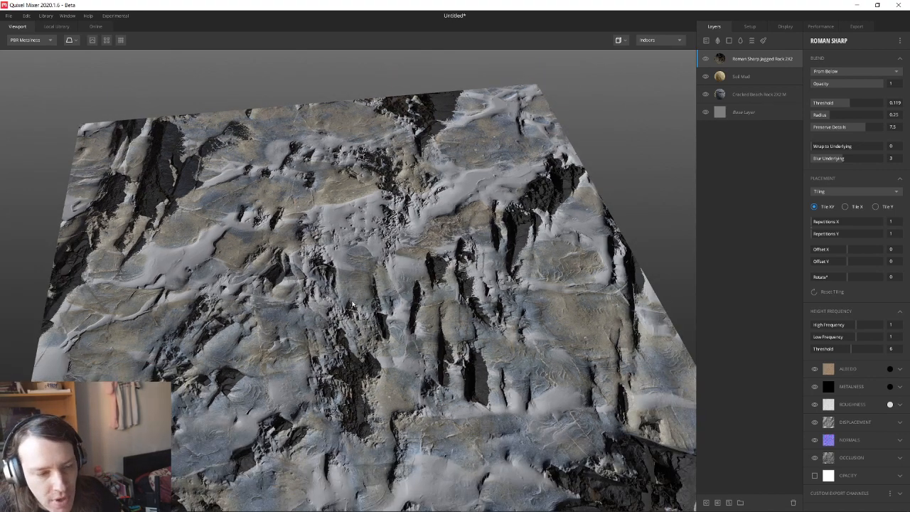
drag(351, 305, 353, 266)
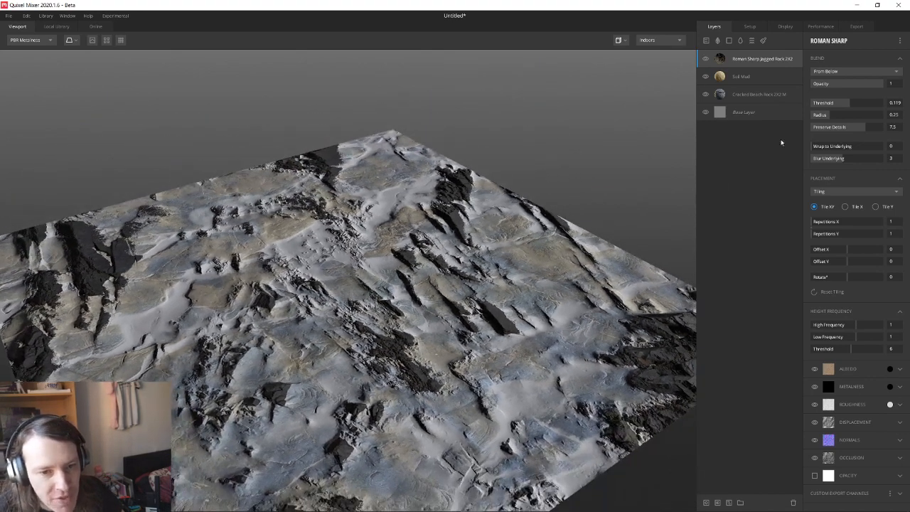
- Try a mask stack with Perlin noise on the Cracked Beach Rock layer, using amplitude 7.459 and frequency 8.619
click(759, 96)
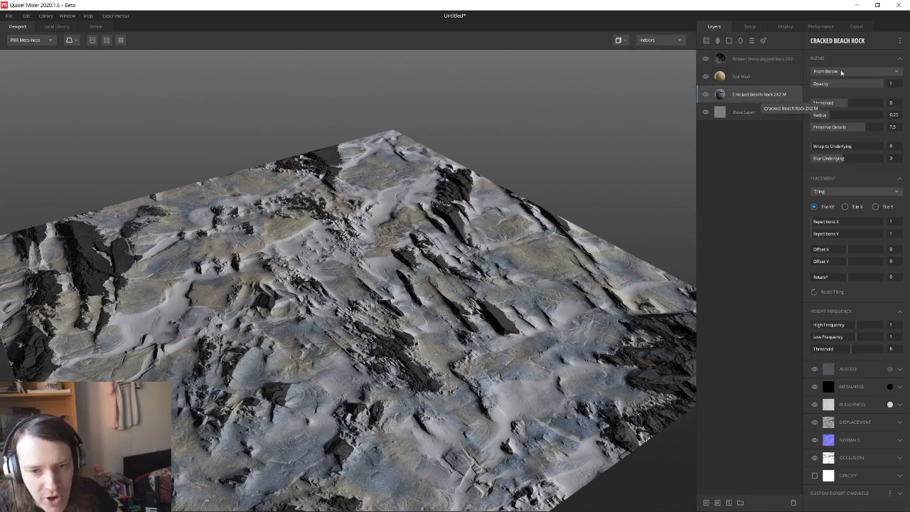
right_click(783, 94)
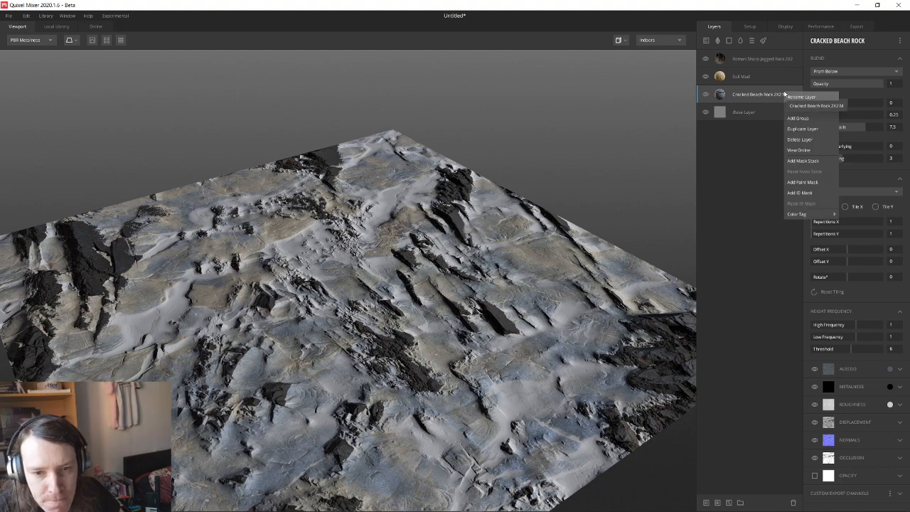
click(805, 161)
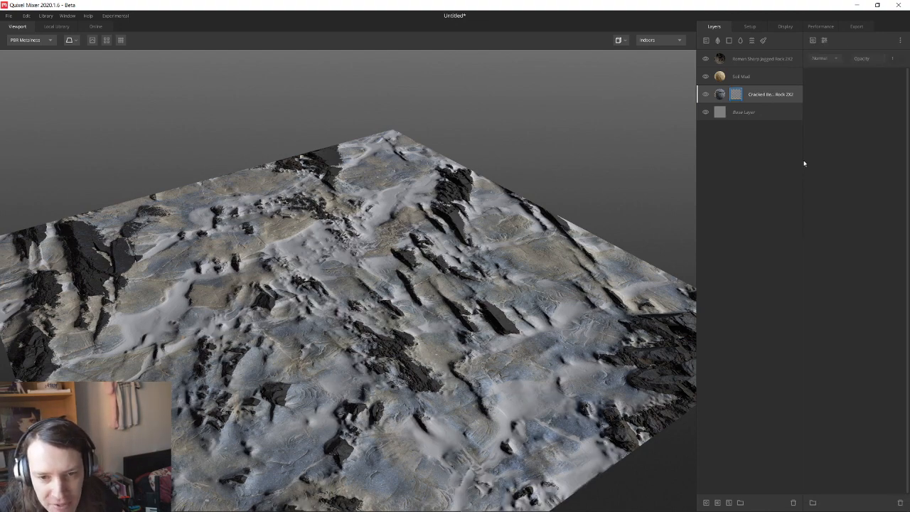
click(813, 40)
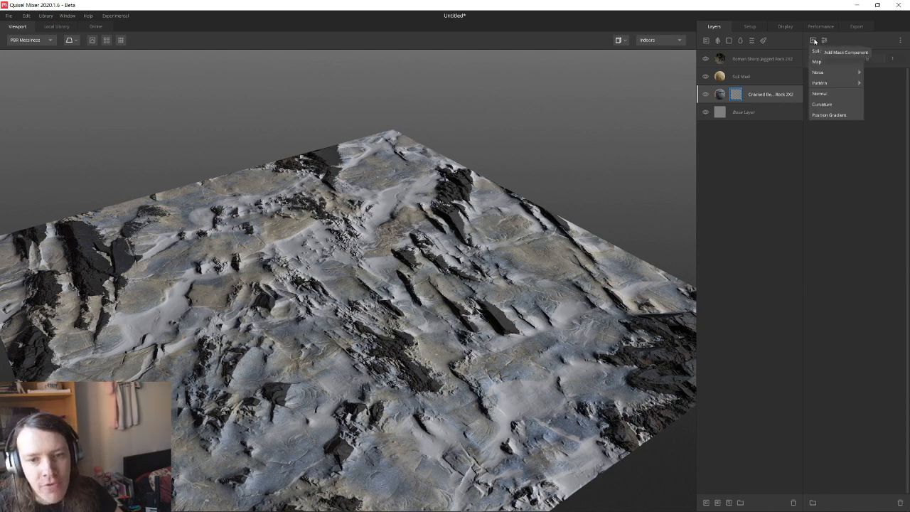
mouse_move(840, 74)
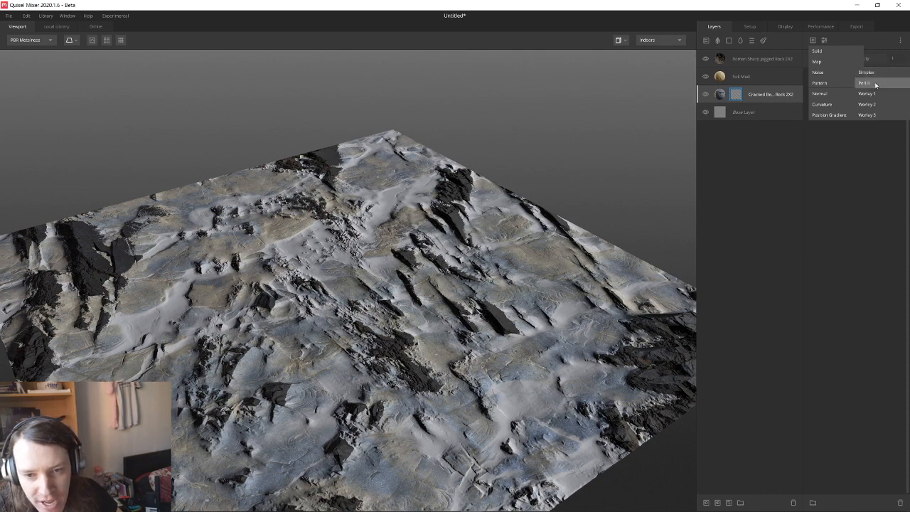
click(876, 83)
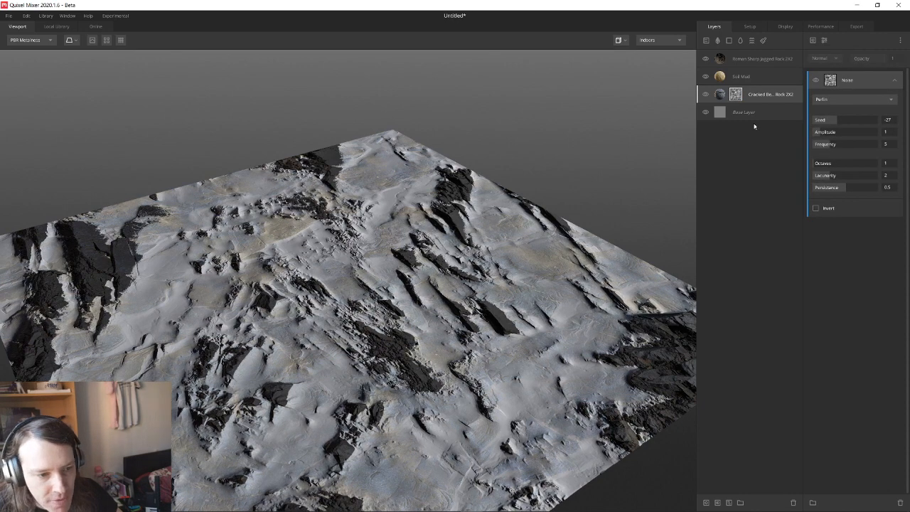
mouse_move(830, 133)
mouse_down()
mouse_move(868, 135)
mouse_move(841, 145)
mouse_up()
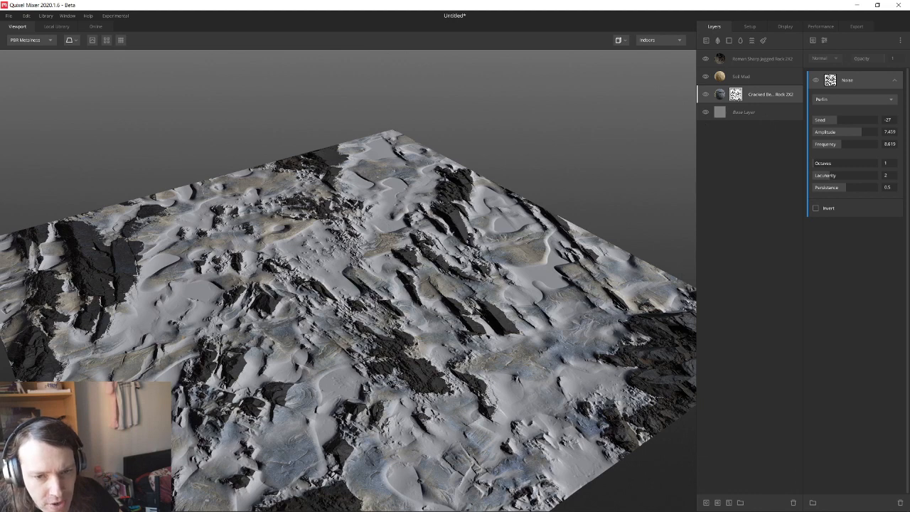
- Delete the Perlin noise mask from the Cracked Beach Rock layer
click(739, 90)
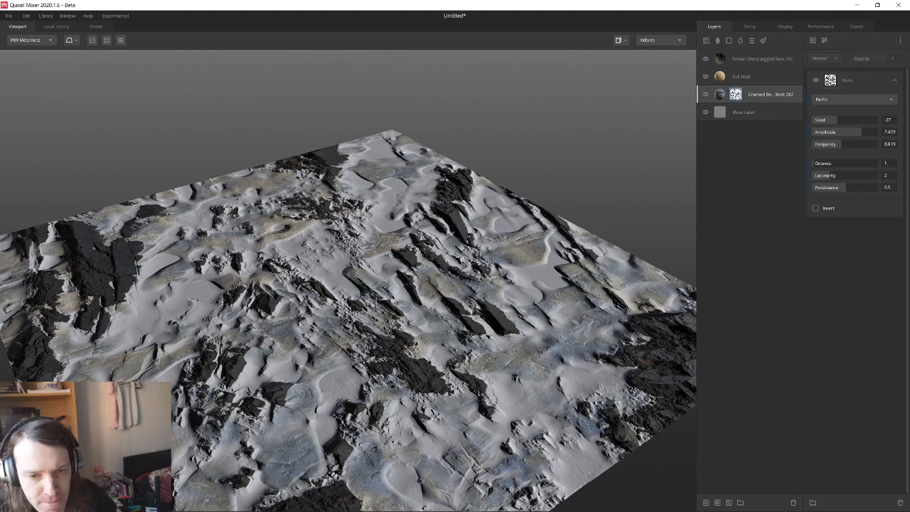
click(736, 94)
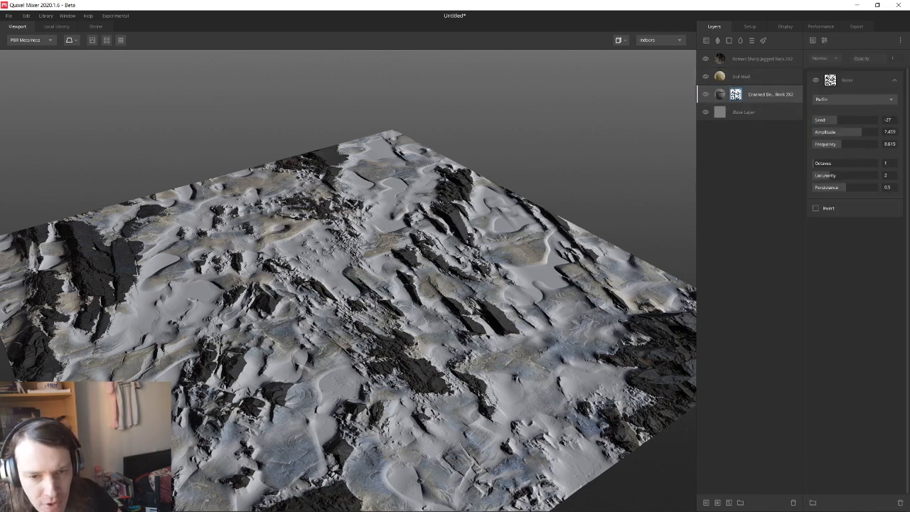
key(Delete)
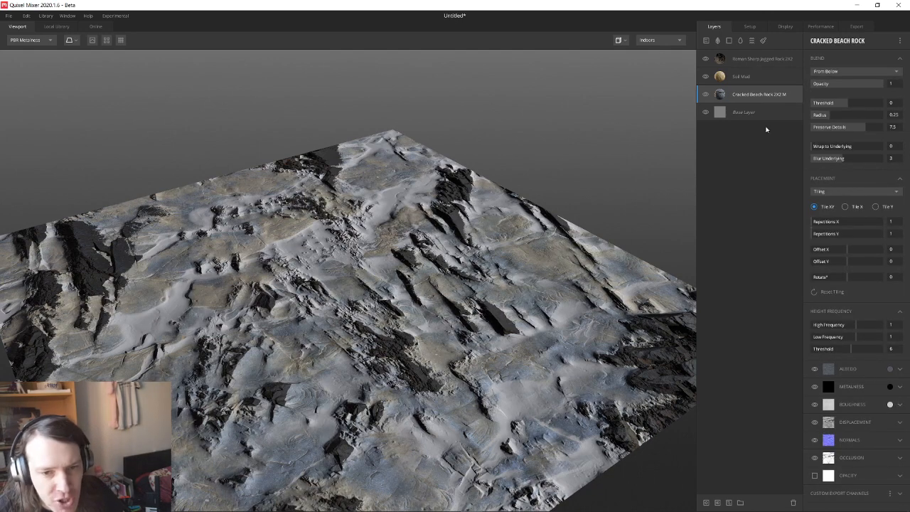
- Try a Perlin noise mask stack with amplitude 3.315 on the Roman Sharp Jagged Rock layer, and delete the mask
click(762, 61)
right_click(764, 61)
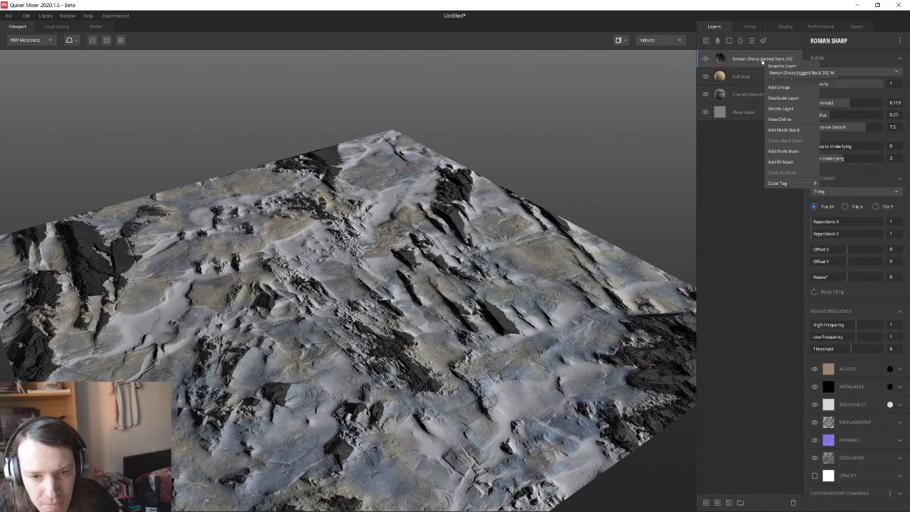
click(790, 129)
click(813, 39)
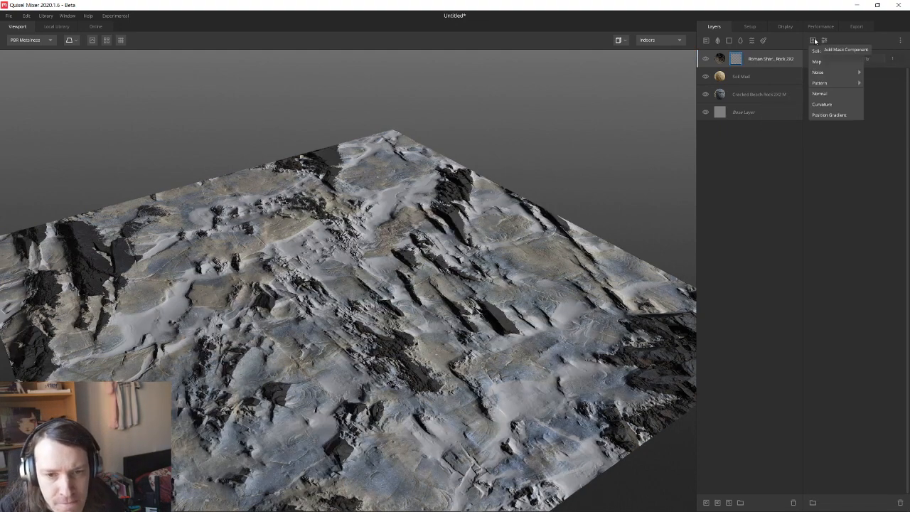
mouse_move(832, 72)
click(879, 85)
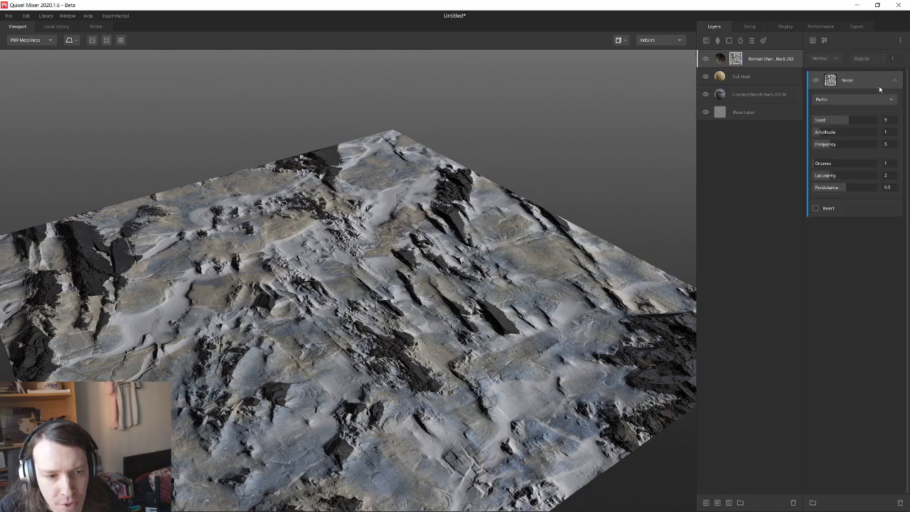
mouse_move(839, 134)
mouse_down()
mouse_move(867, 131)
mouse_move(834, 142)
mouse_up()
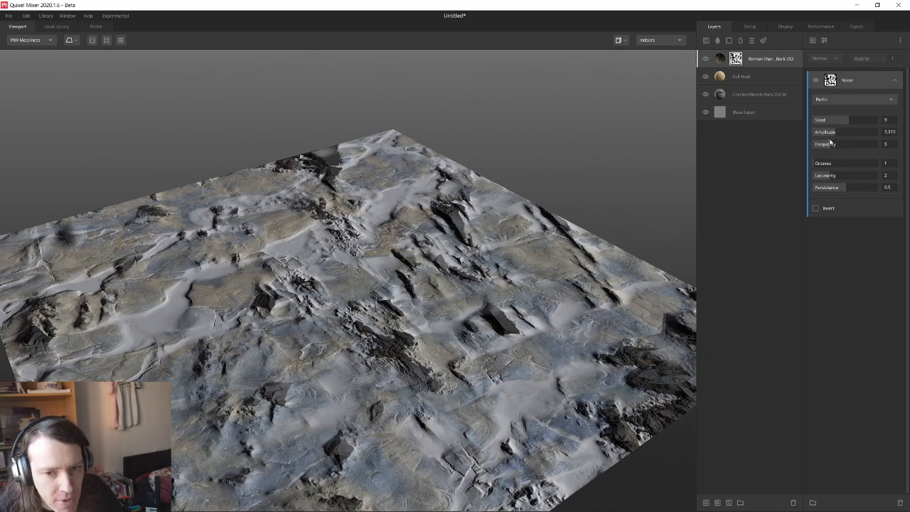
click(736, 59)
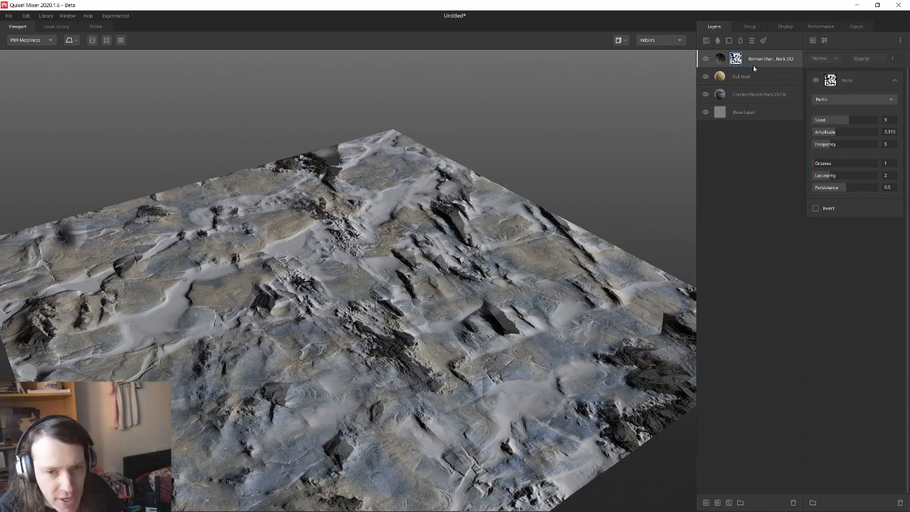
click(753, 65)
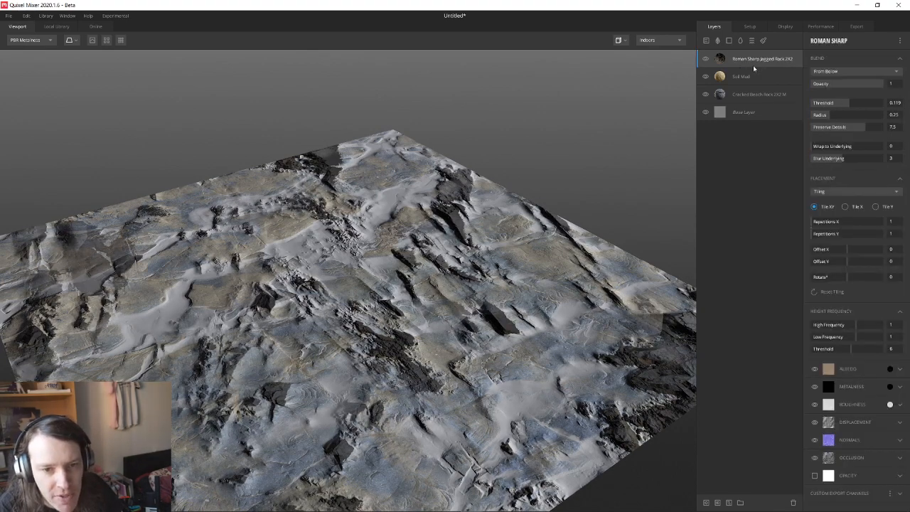
- Try adding a group around the Cracked Beach Rock layer alone, and undo the grouping
click(754, 114)
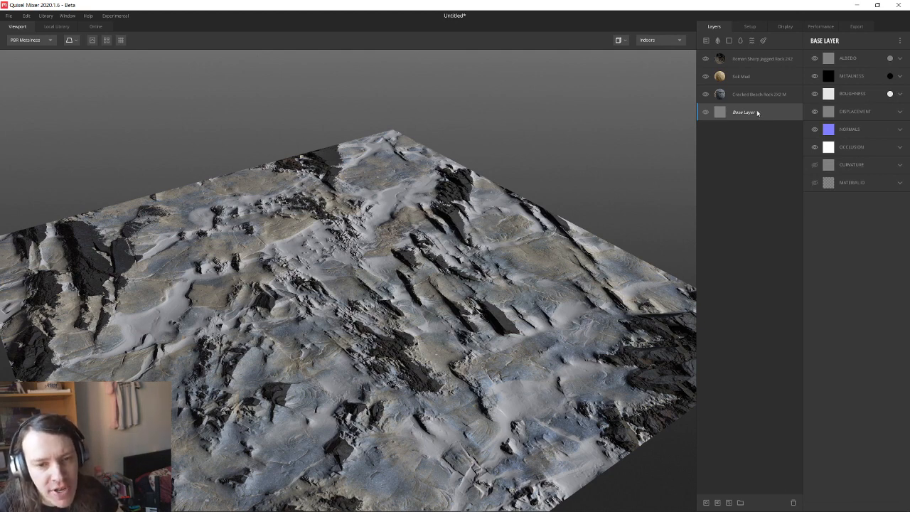
right_click(758, 112)
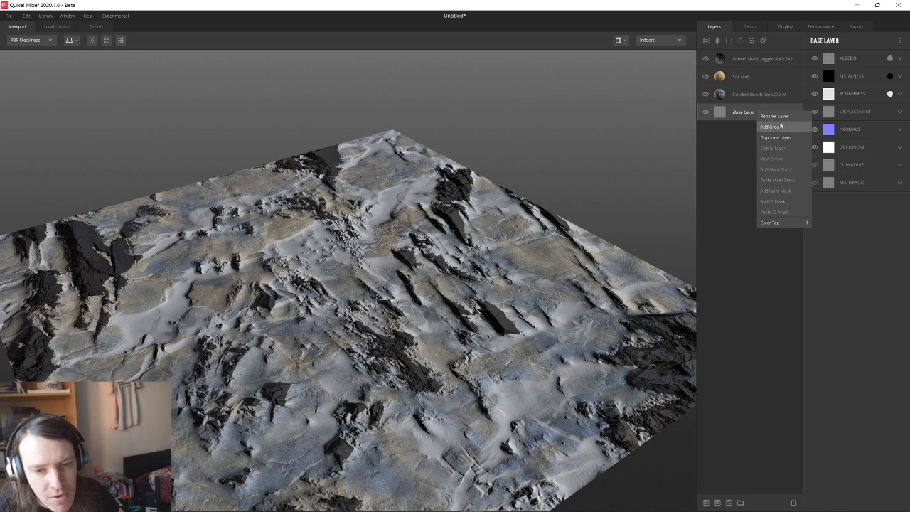
click(756, 93)
click(756, 93)
right_click(755, 95)
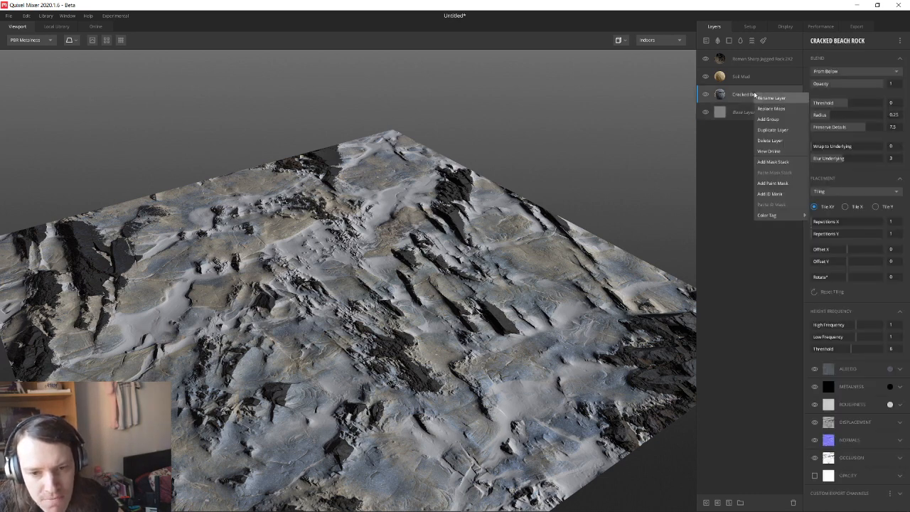
click(768, 119)
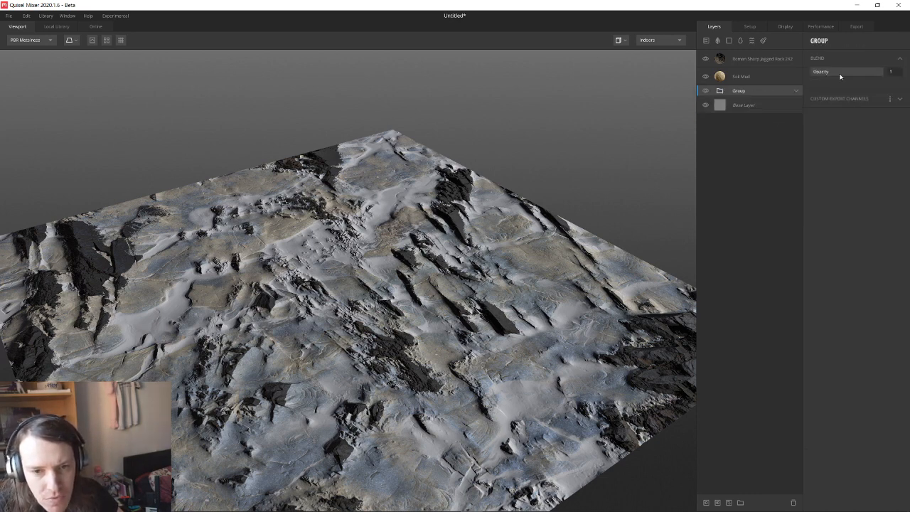
key(ctrl+z)
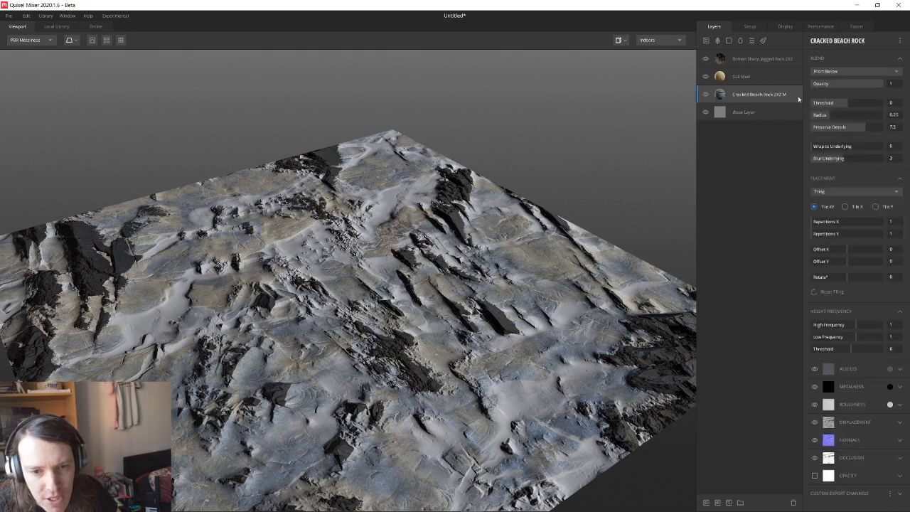
- Try grouping all four layers, including the base layer, and undo the grouping
right_click(761, 92)
click(752, 79)
click(754, 59)
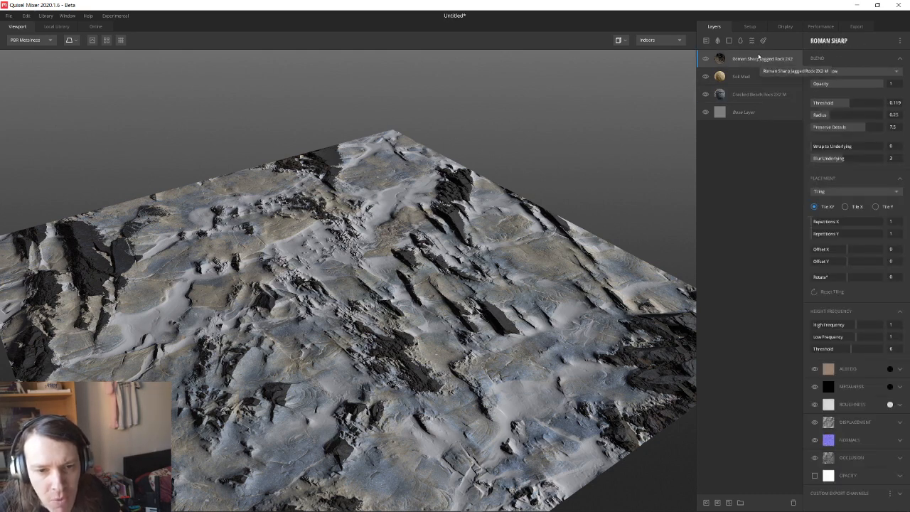
shift+click(746, 114)
right_click(762, 77)
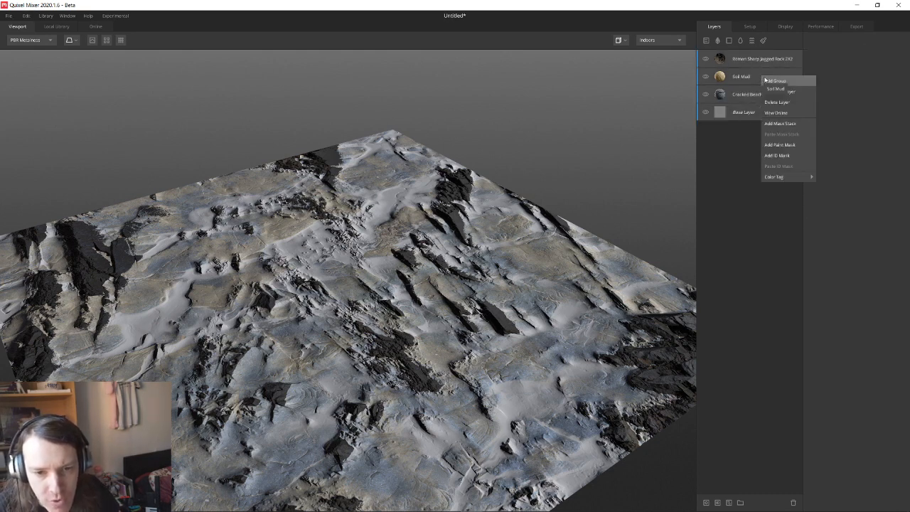
click(777, 102)
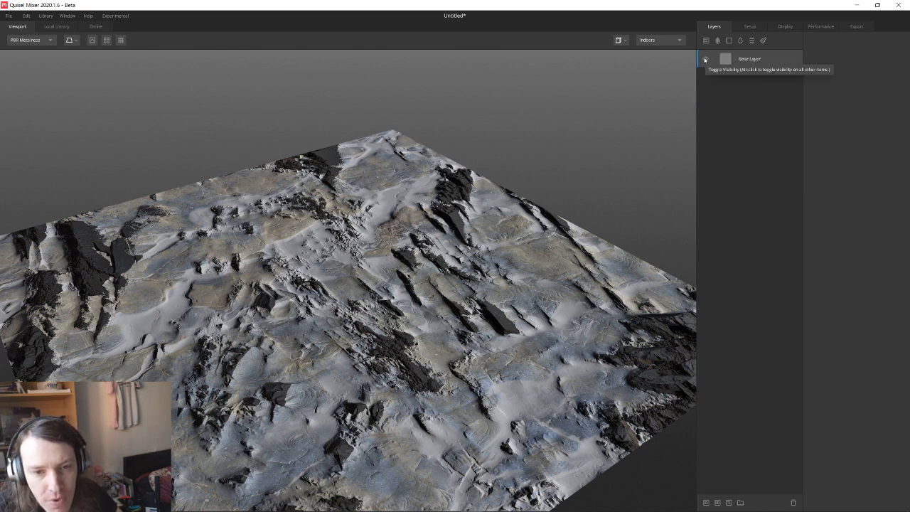
key(ctrl+z)
key(ctrl+z)
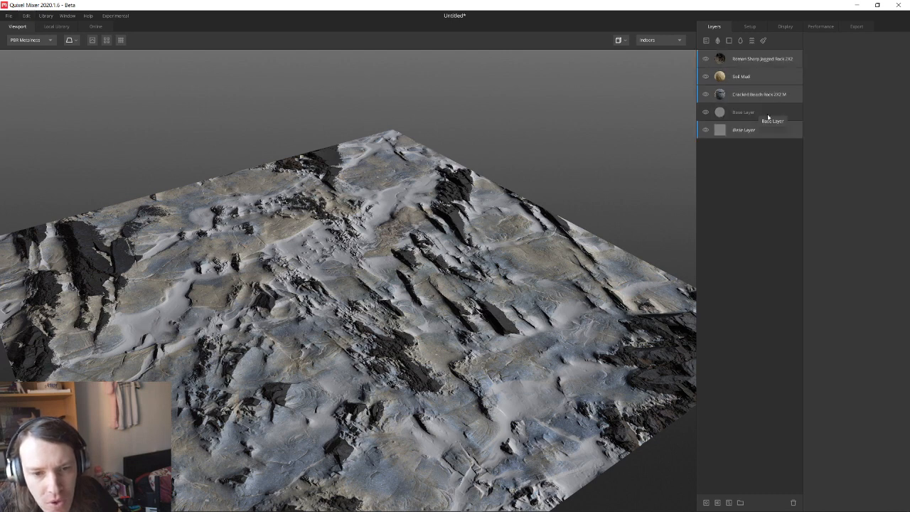
- Delete the duplicate Base Layer directly beneath the Cracked Beach Rock layer
click(760, 98)
click(744, 113)
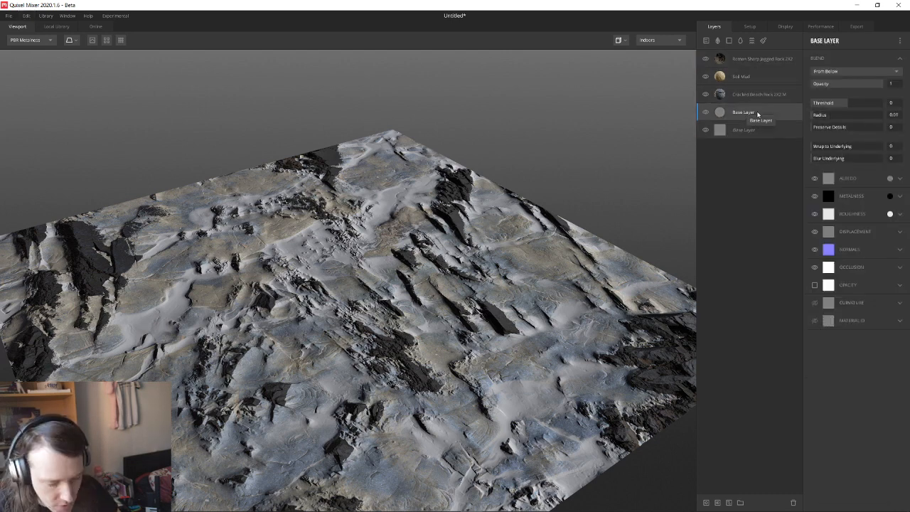
key(Delete)
- Try grouping the Roman Sharp Jagged Rock, Soil Mud and Cracked Beach Rock layers, and undo the grouping
shift+click(758, 63)
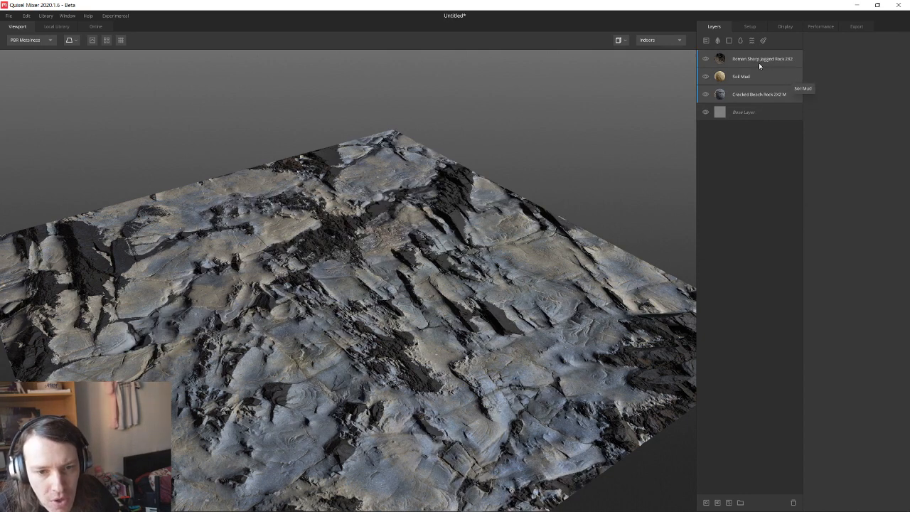
right_click(759, 62)
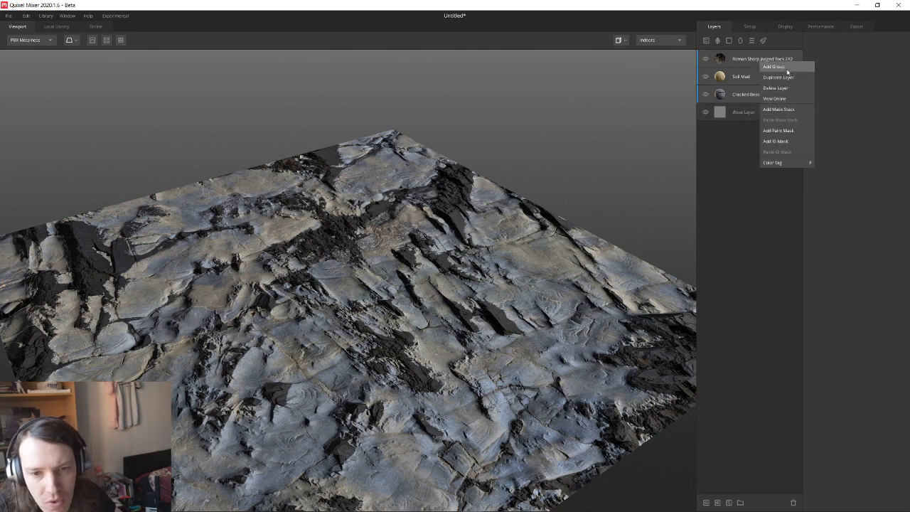
click(776, 88)
click(724, 64)
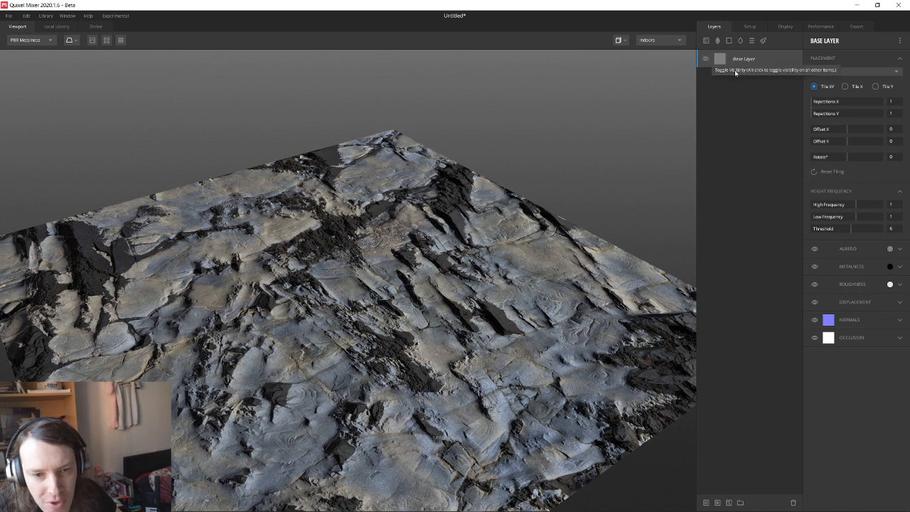
key(ctrl+z)
key(ctrl+z)
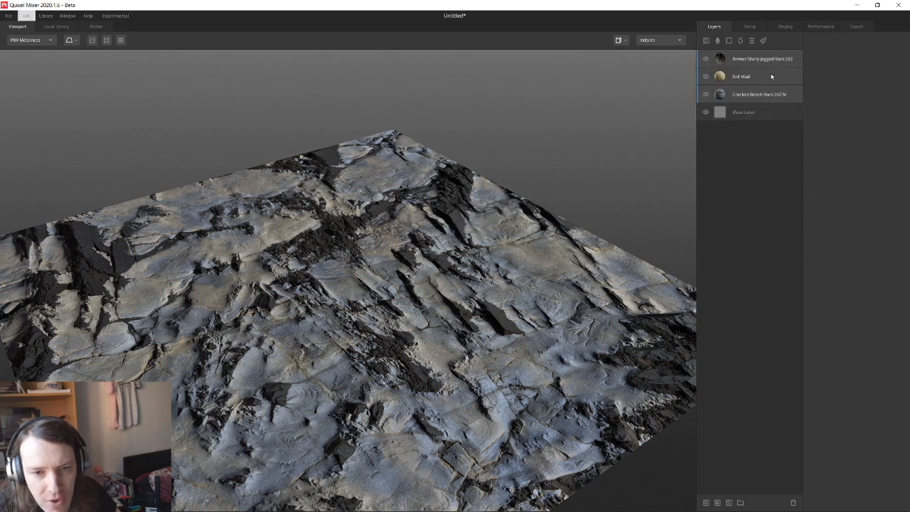
- Try adding a mask stack with all three material layers selected, and delete the mask from the Roman Sharp Jagged Rock layer
click(761, 93)
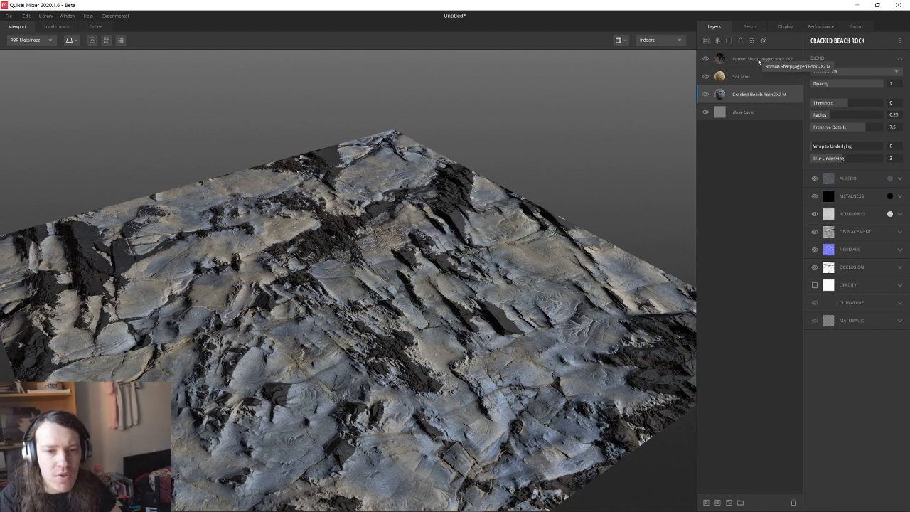
click(758, 76)
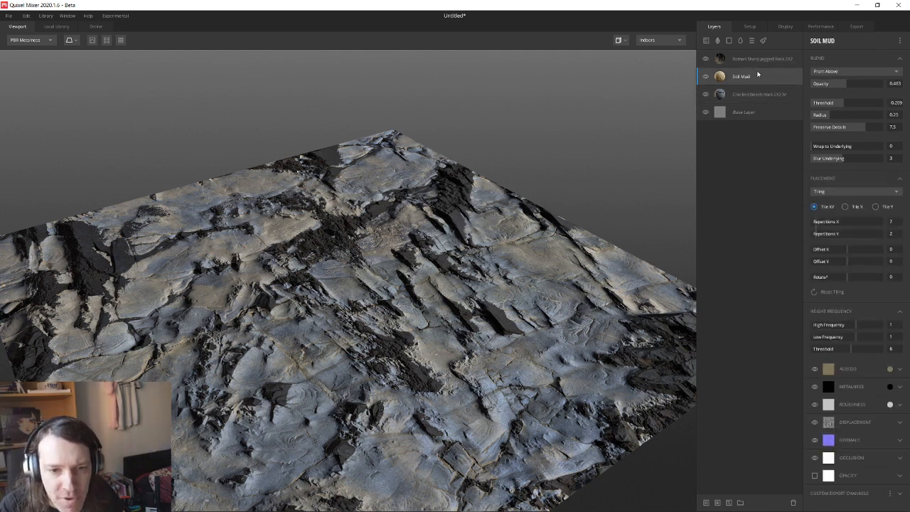
ctrl+click(753, 64)
ctrl+click(758, 95)
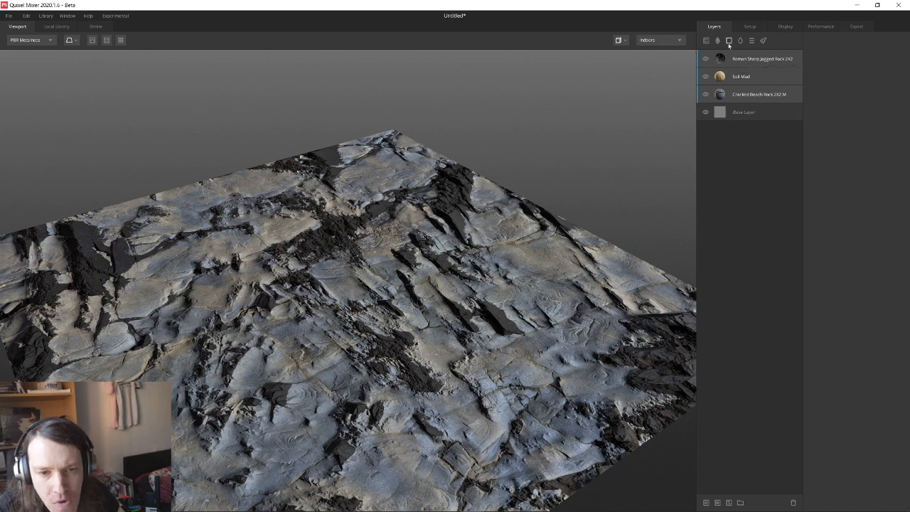
right_click(770, 69)
click(811, 117)
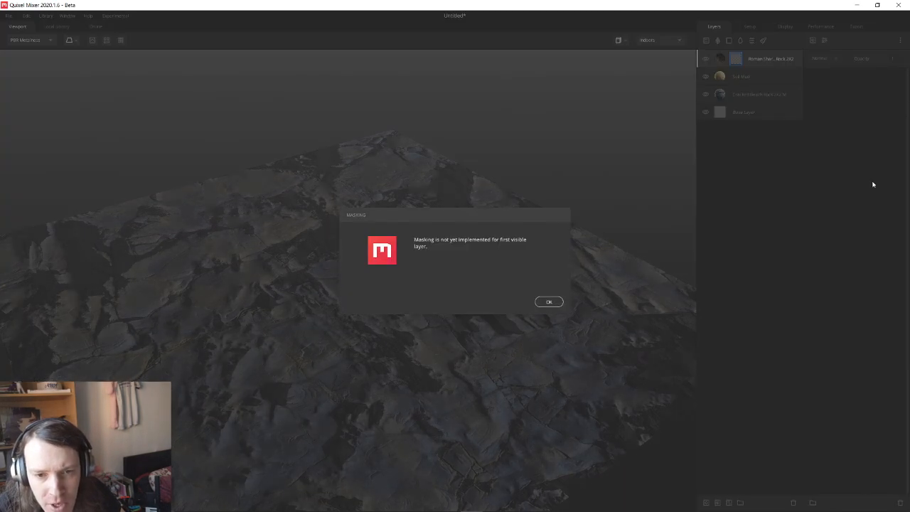
click(548, 302)
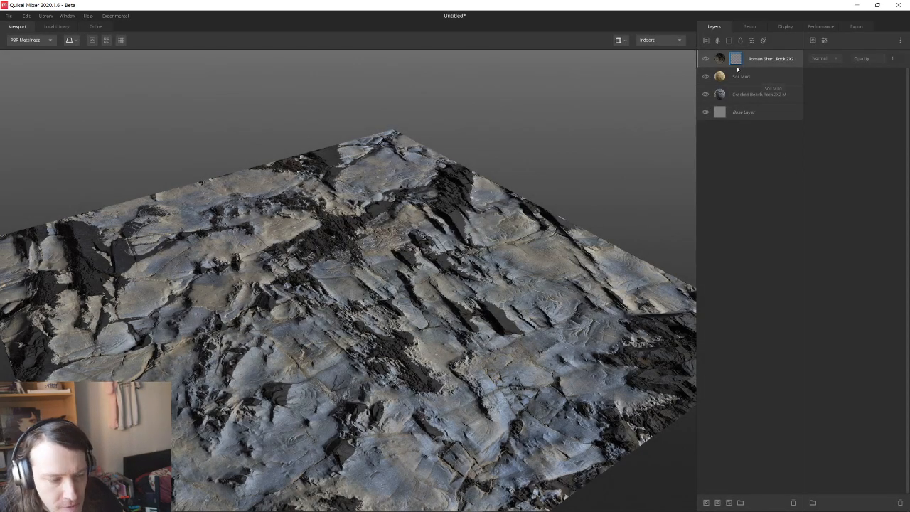
key(Delete)
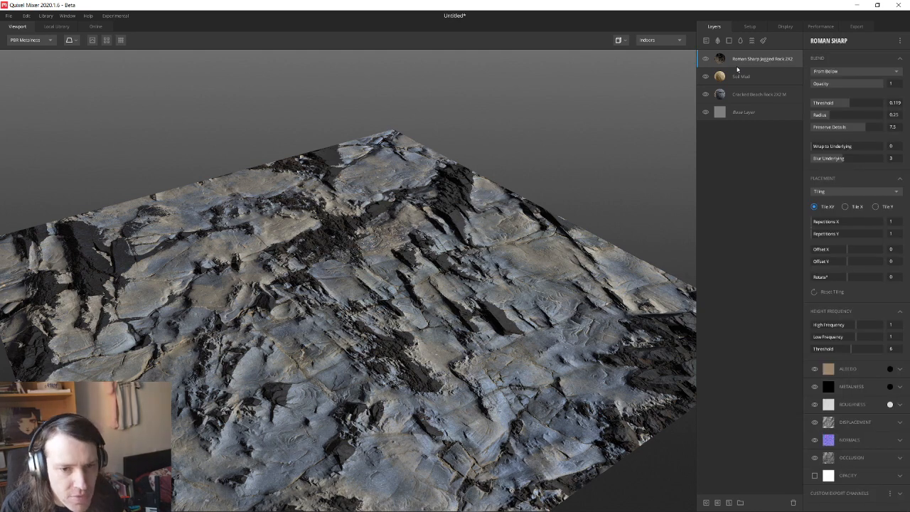
- Try grouping the three material layers again and adding a mask stack to the base layer
shift+click(770, 96)
right_click(758, 83)
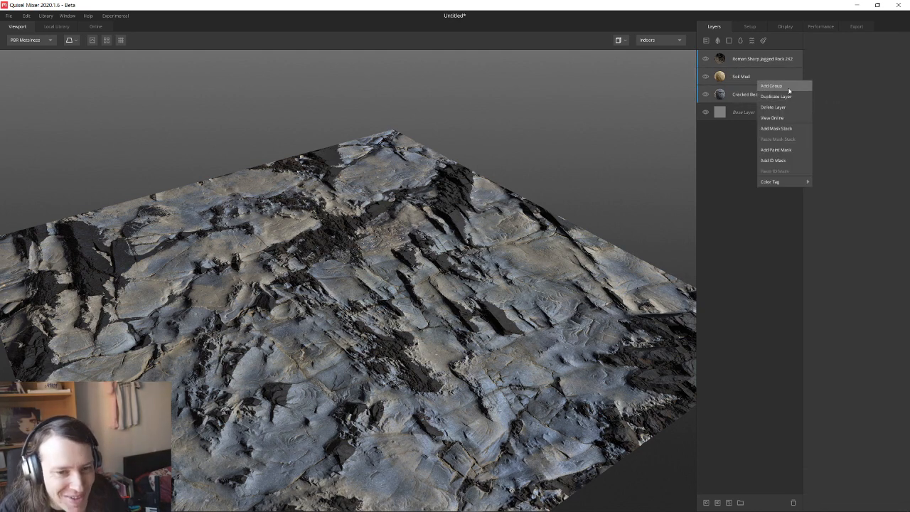
key(Delete)
click(754, 61)
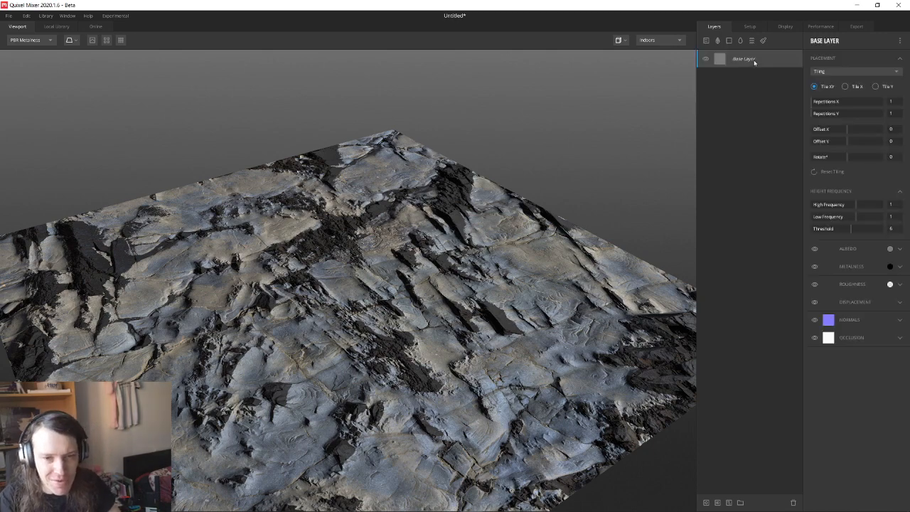
right_click(743, 64)
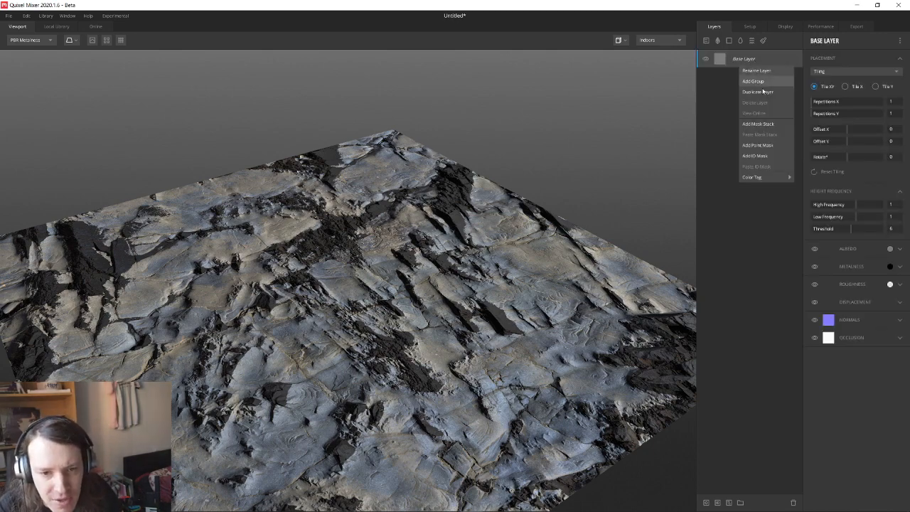
click(767, 121)
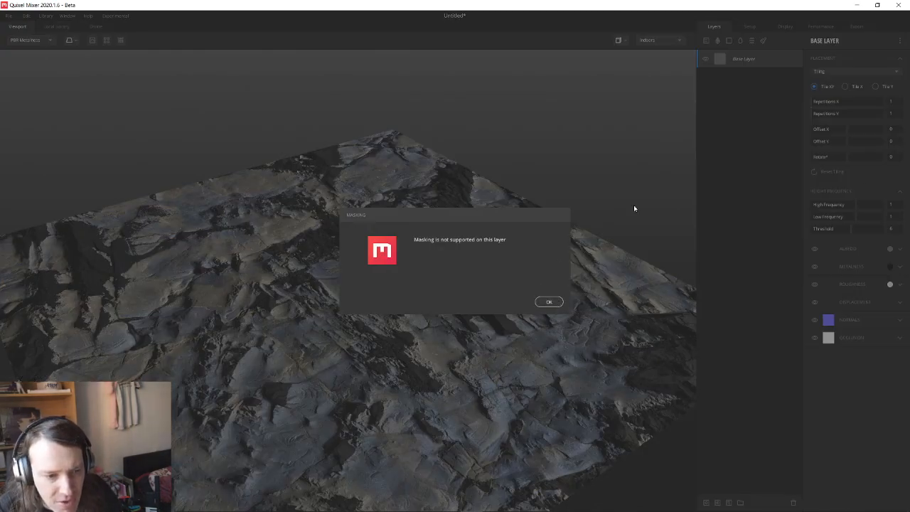
click(549, 302)
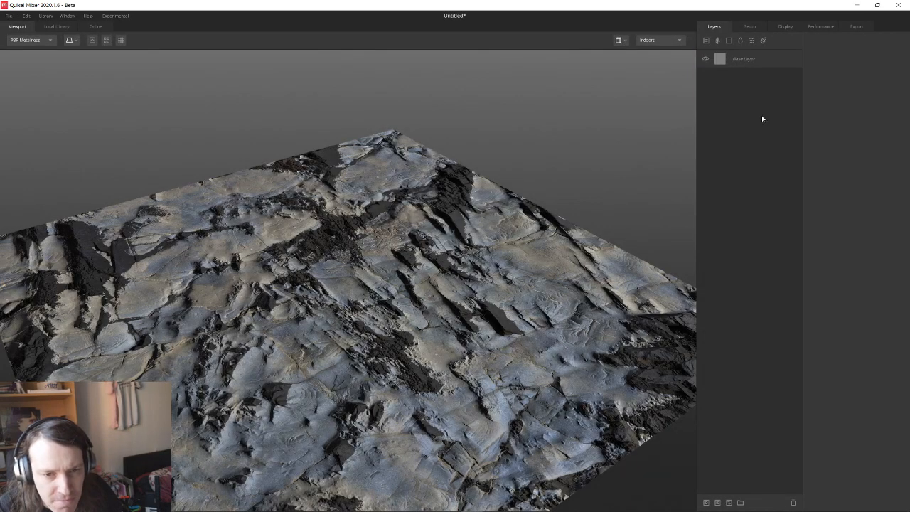
- Group the Roman Sharp Jagged Rock and Soil Mud layers, and move the group above the Cracked Beach Rock layer
click(759, 78)
right_click(766, 62)
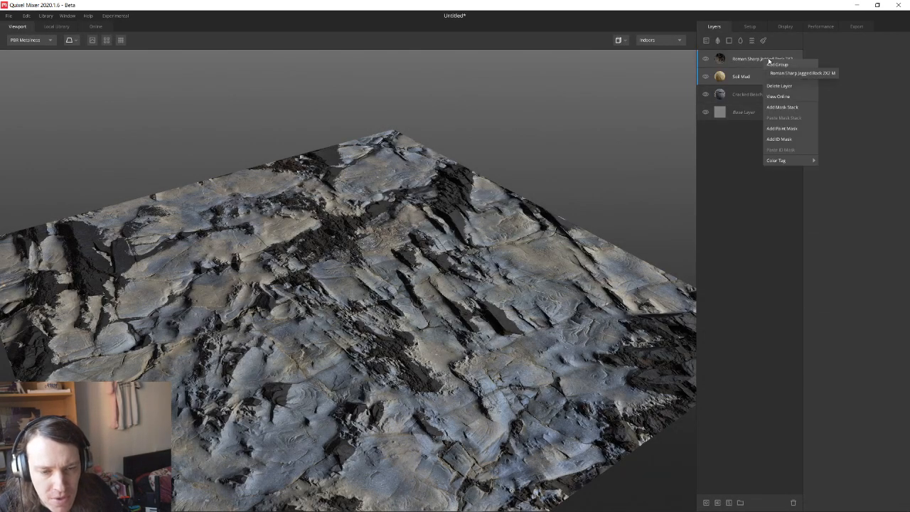
click(727, 147)
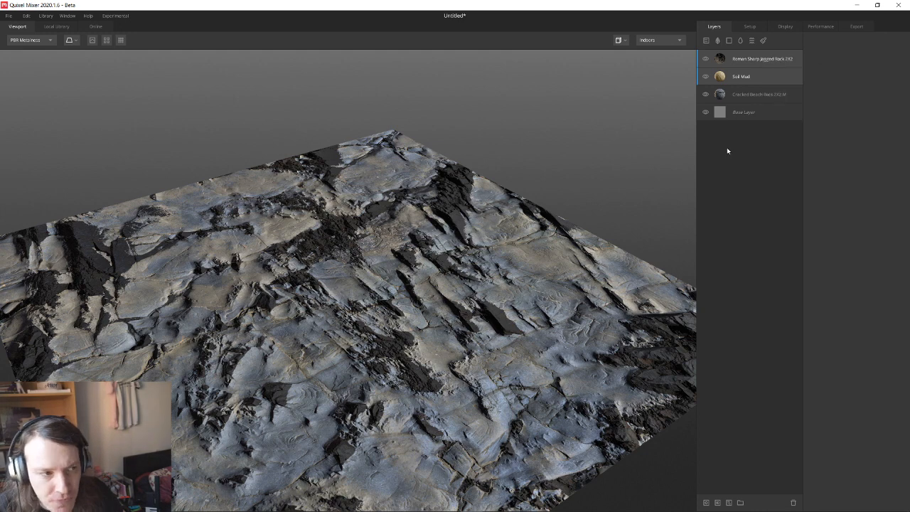
right_click(766, 65)
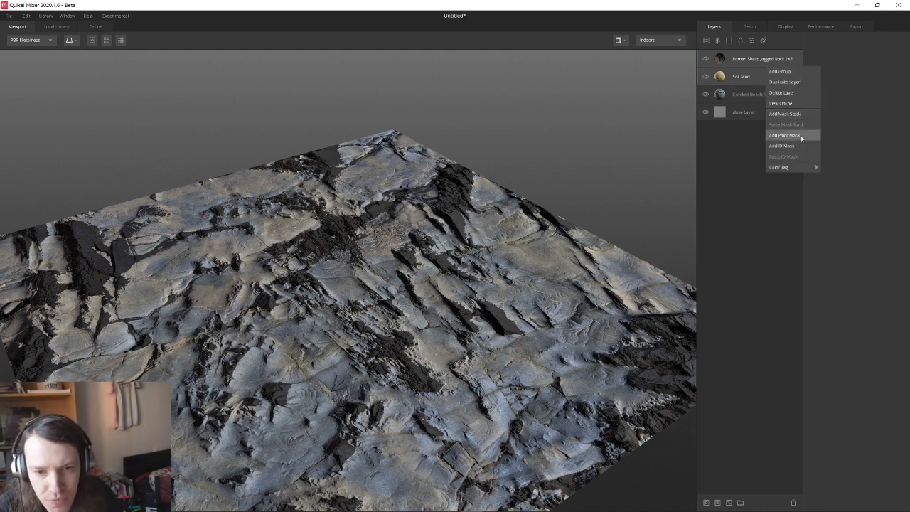
click(802, 72)
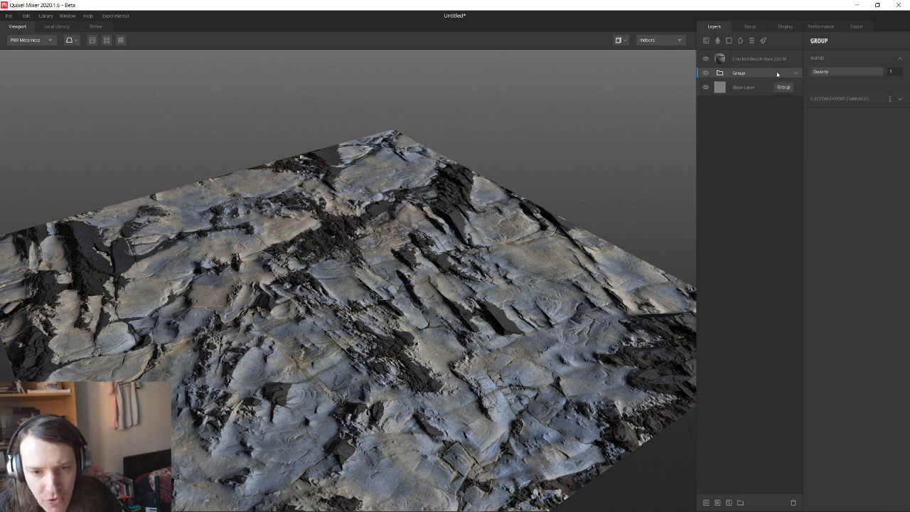
drag(742, 74, 746, 57)
- Add a mask stack with Perlin noise to the group, raising its amplitude to 8.729 and increasing the frequency
right_click(757, 57)
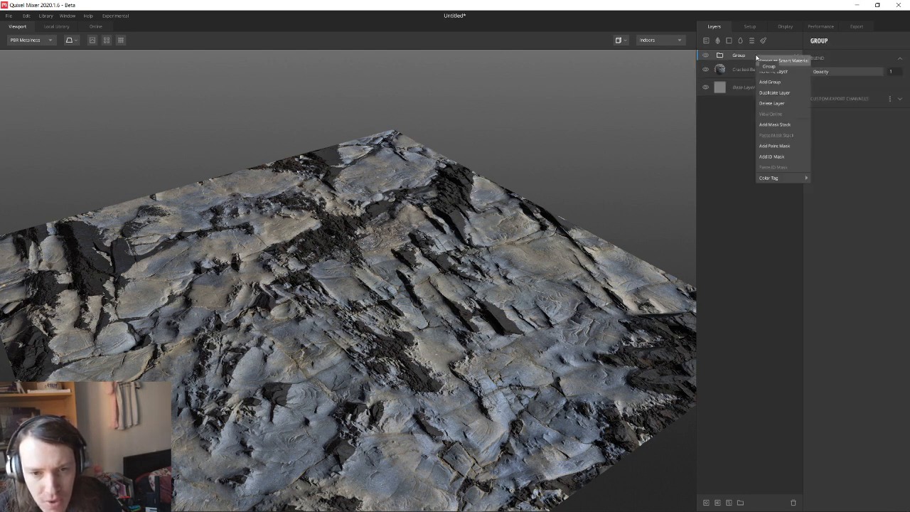
click(866, 170)
right_click(762, 56)
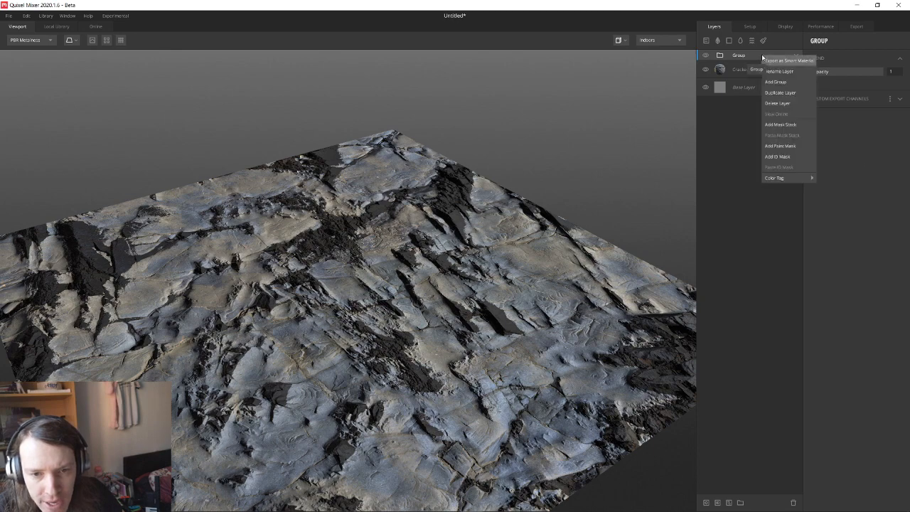
click(797, 129)
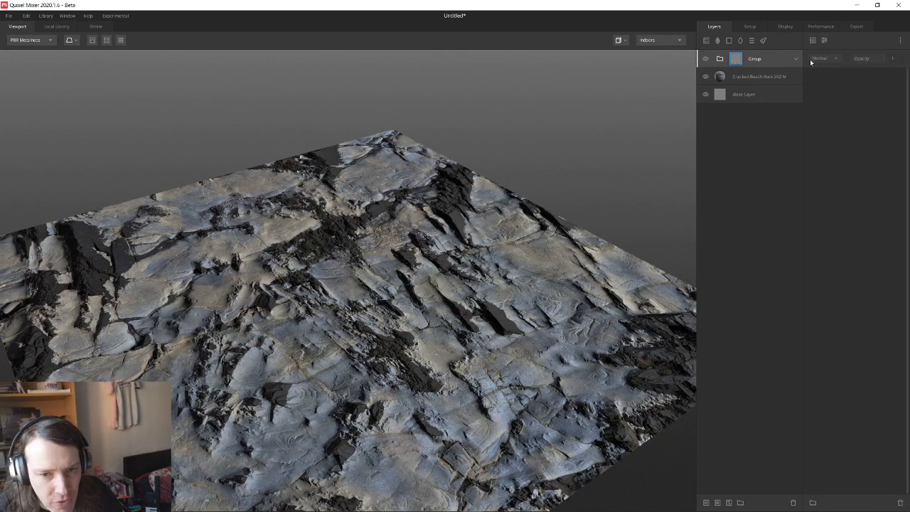
click(813, 40)
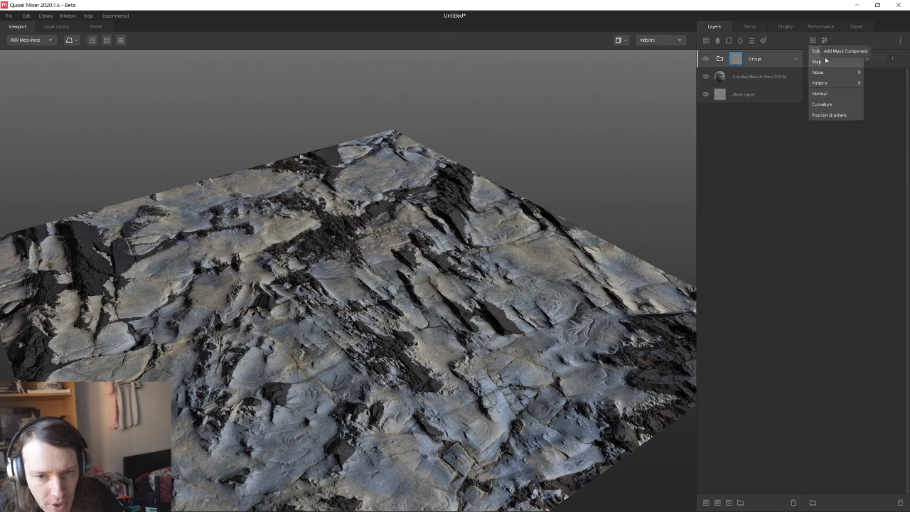
mouse_move(828, 73)
click(878, 83)
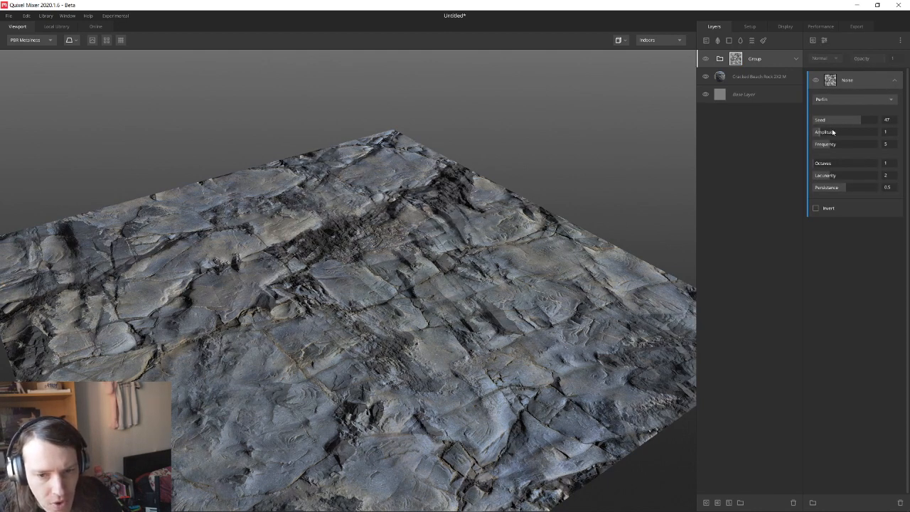
mouse_move(834, 132)
mouse_down()
mouse_move(867, 132)
mouse_move(844, 144)
mouse_up()
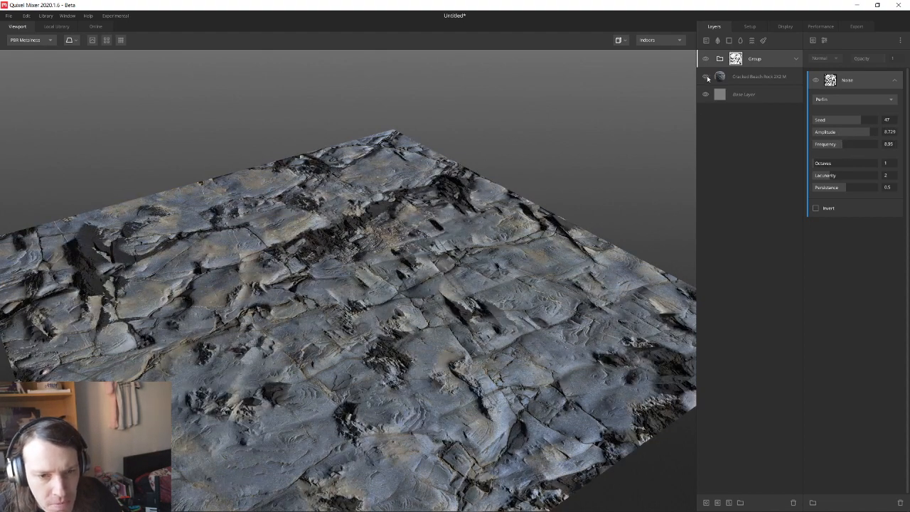
- Move the Cracked Beach Rock layer into the masked group and select the group's mask
drag(711, 77, 736, 71)
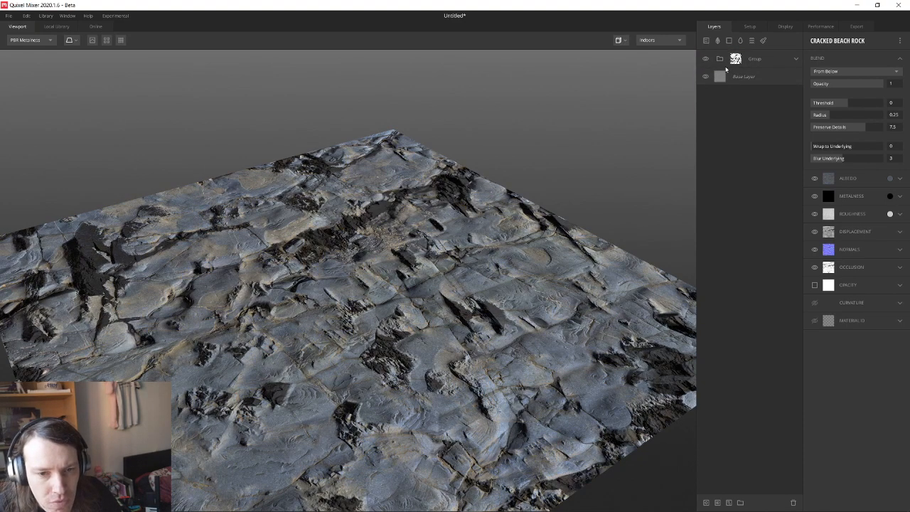
click(739, 63)
click(739, 64)
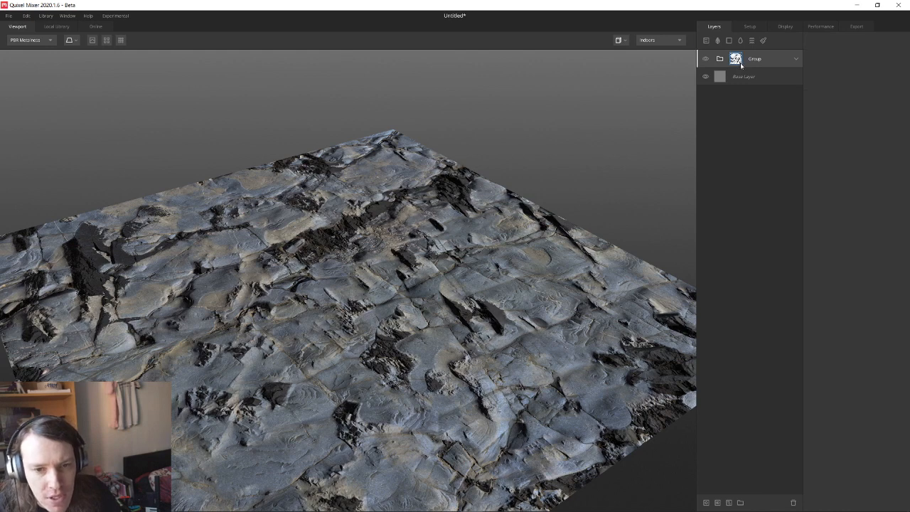
click(723, 59)
click(737, 60)
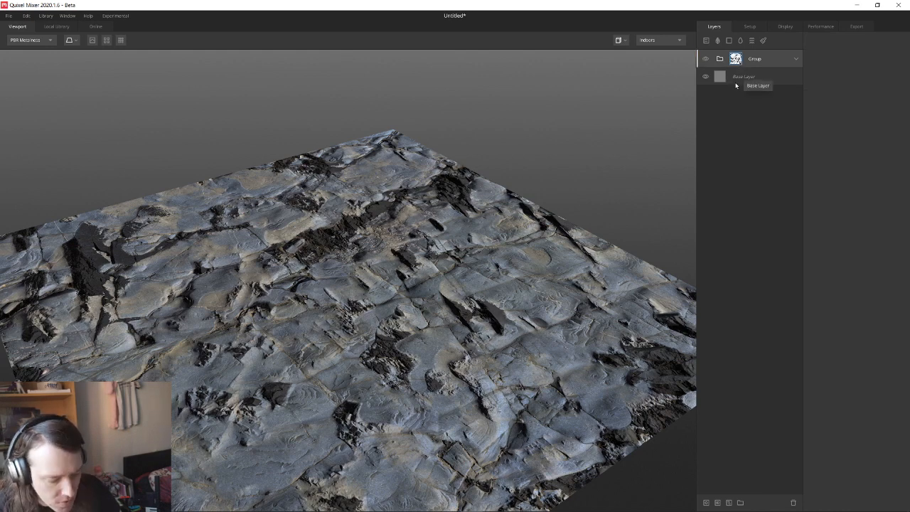
- Undo the recent changes back to before the Perlin noise mask was added to the group
key(ctrl+z)
key(ctrl+z)
key(ctrl+z)
key(ctrl+z)
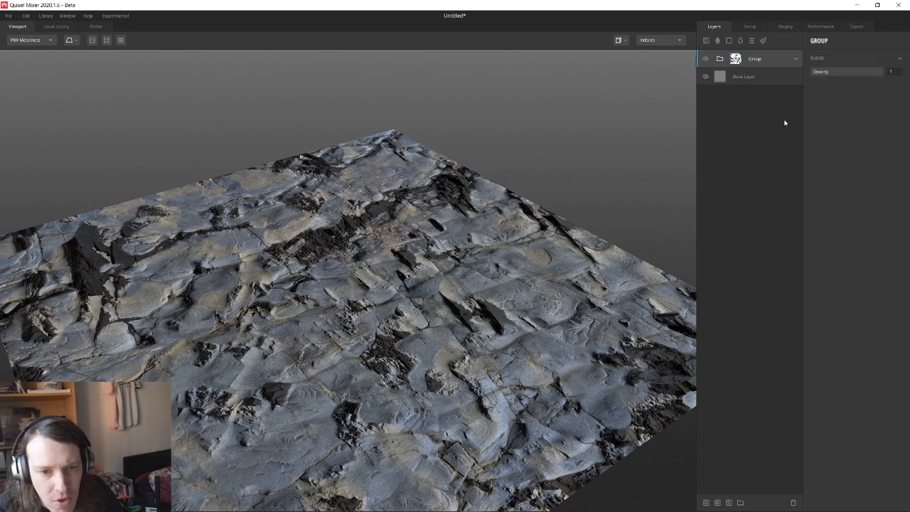
key(ctrl+z)
key(ctrl+z)
key(ctrl+z)
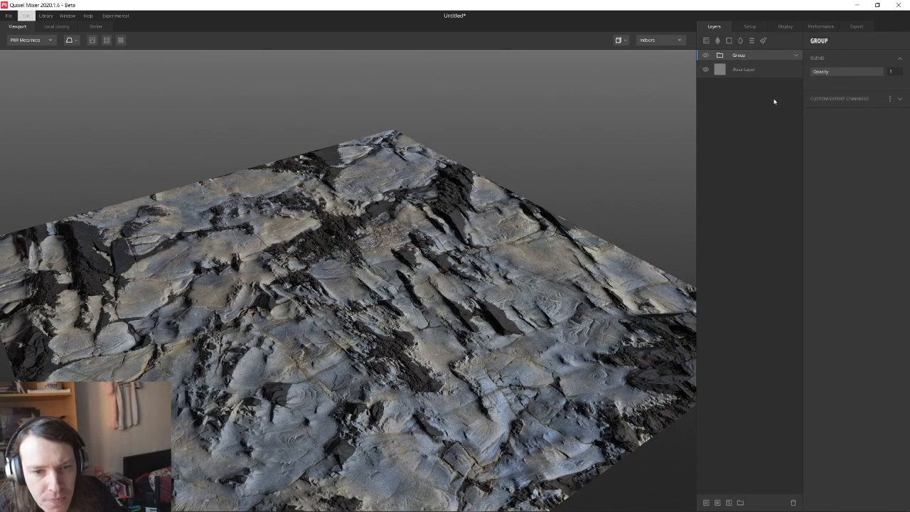
- Open the Snowy Mountains sample mix without saving the changes to the current mix
click(9, 15)
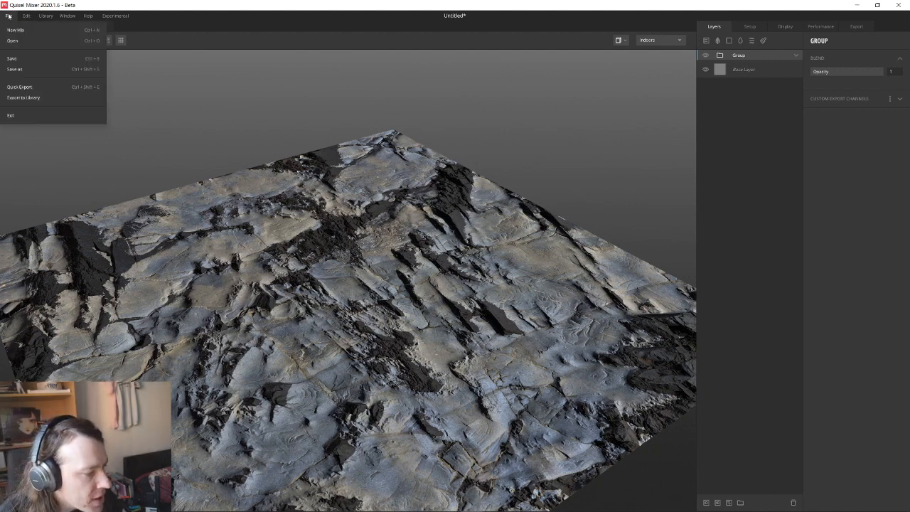
click(30, 40)
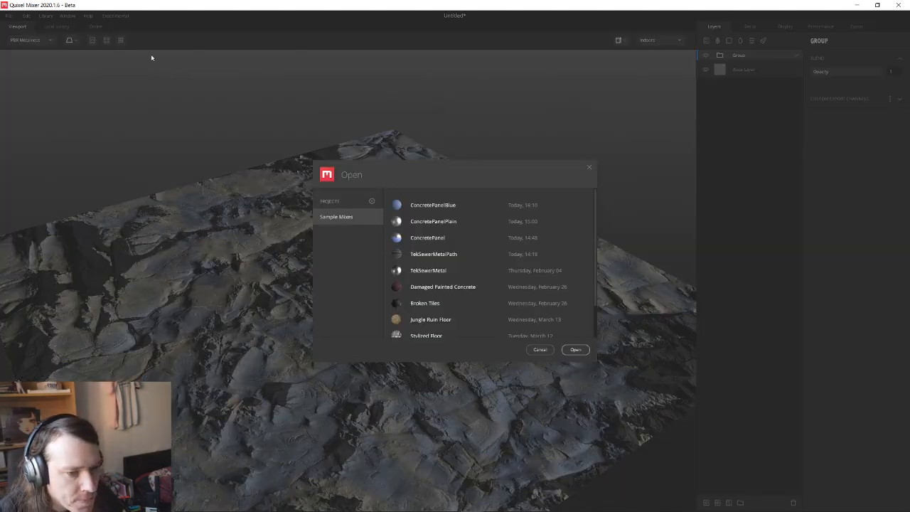
scroll(461, 259, down, 2)
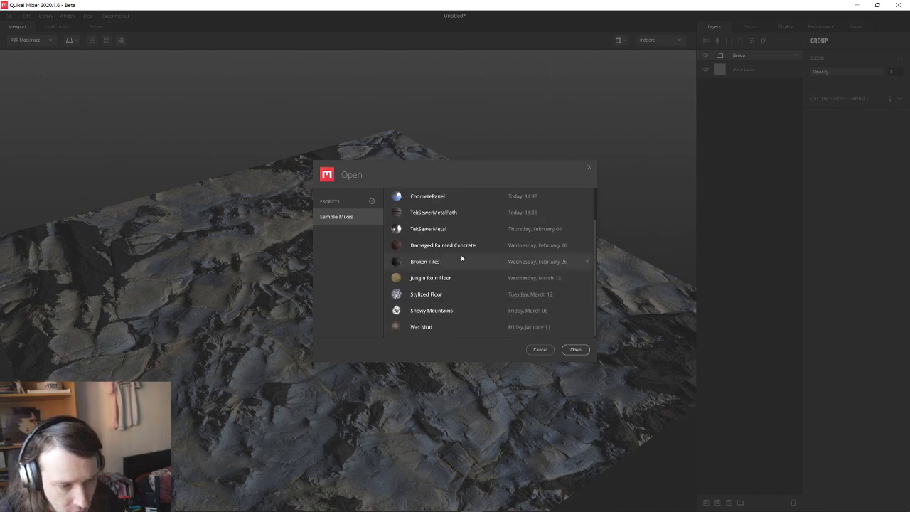
double_click(432, 310)
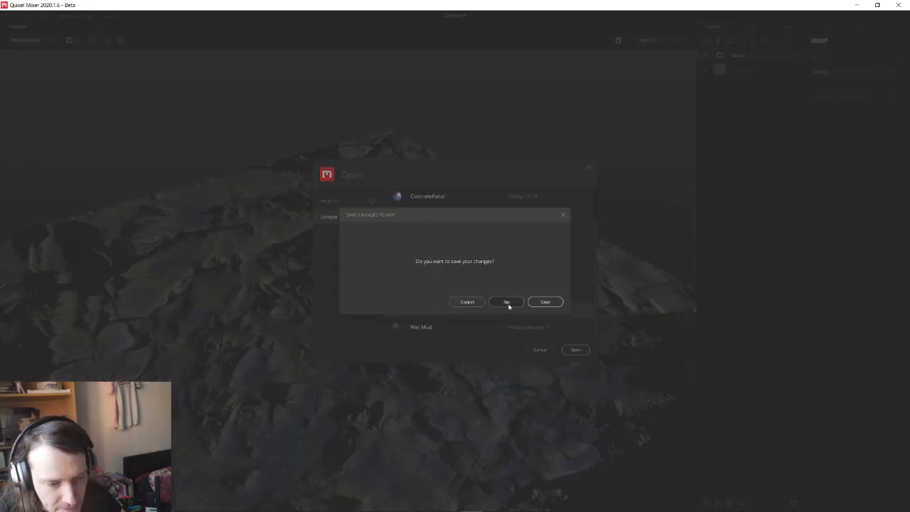
click(506, 302)
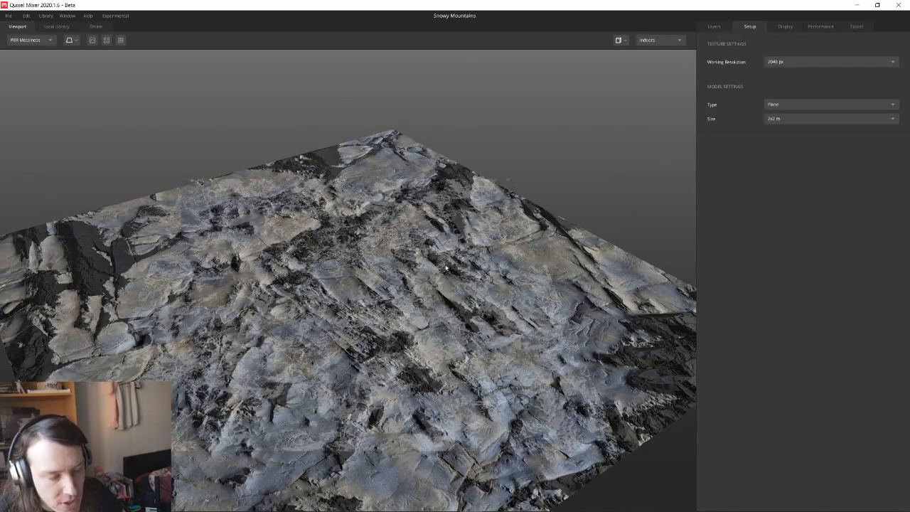
- Turn on the displacement preview for the Snowy Mountains plane and view the terrain from several angles
scroll(349, 281, up, 5)
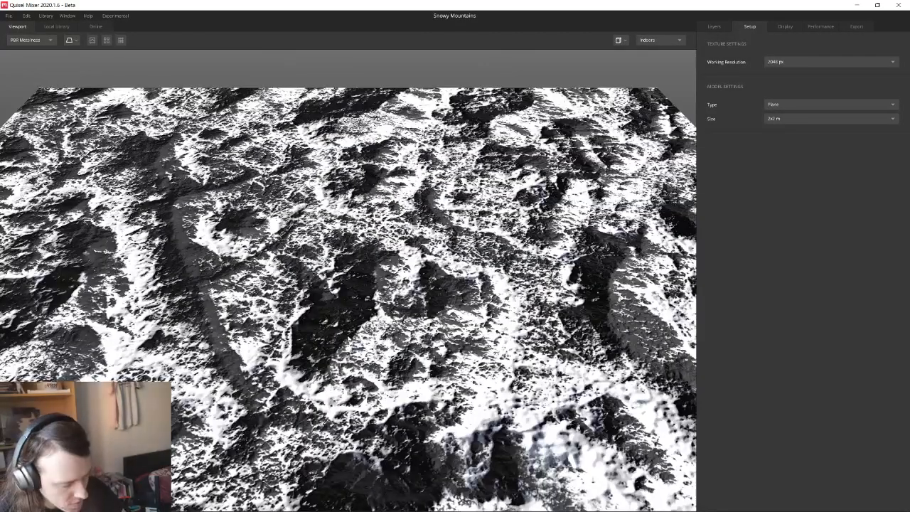
drag(348, 281, 381, 224)
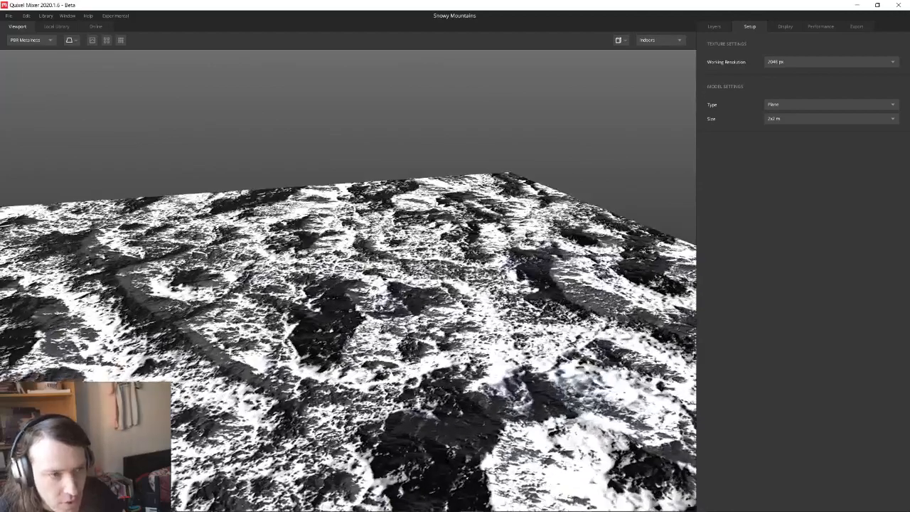
click(92, 40)
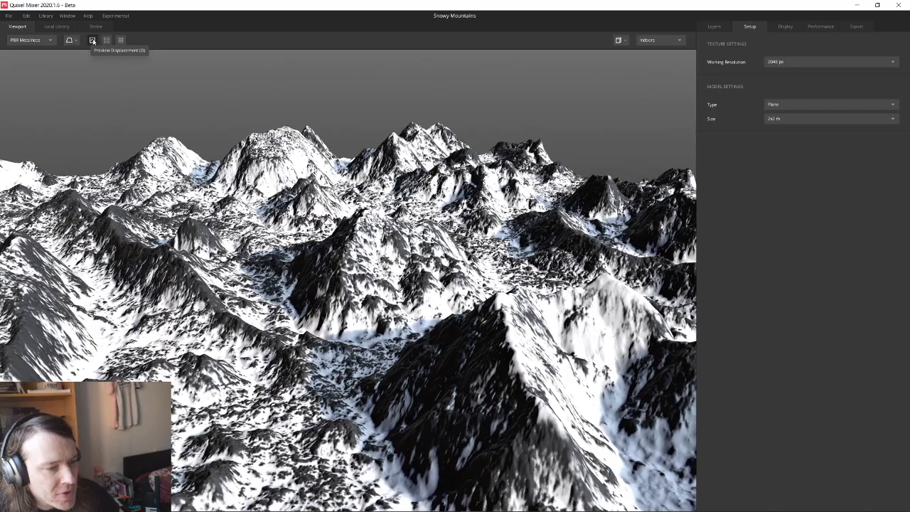
click(93, 41)
click(93, 40)
drag(355, 302, 379, 318)
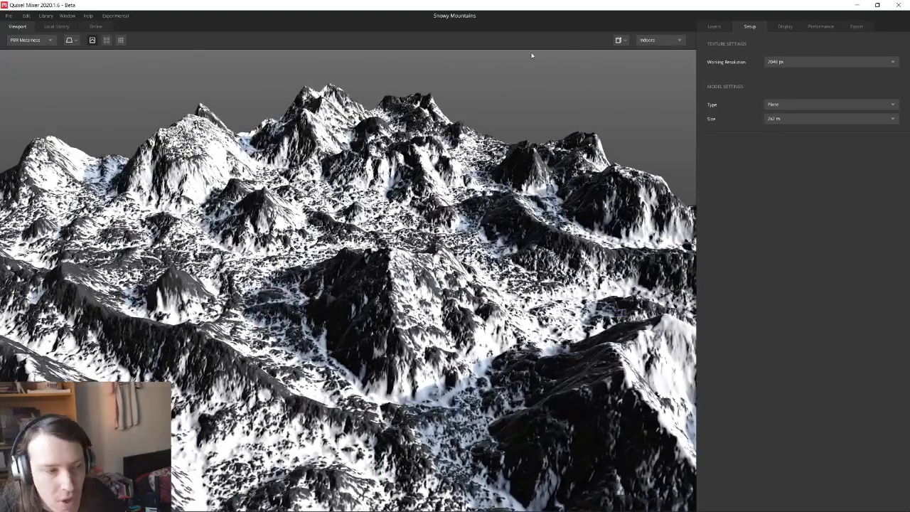
scroll(323, 244, down, 10)
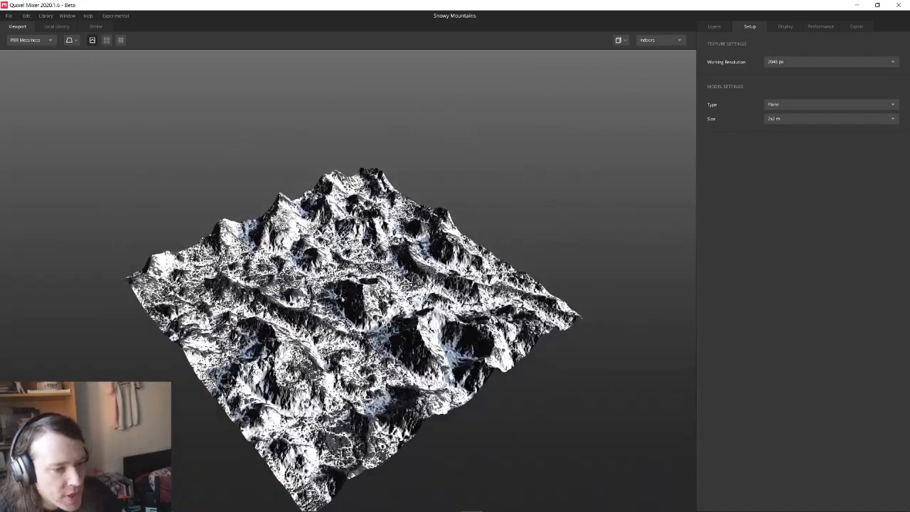
drag(338, 298, 367, 244)
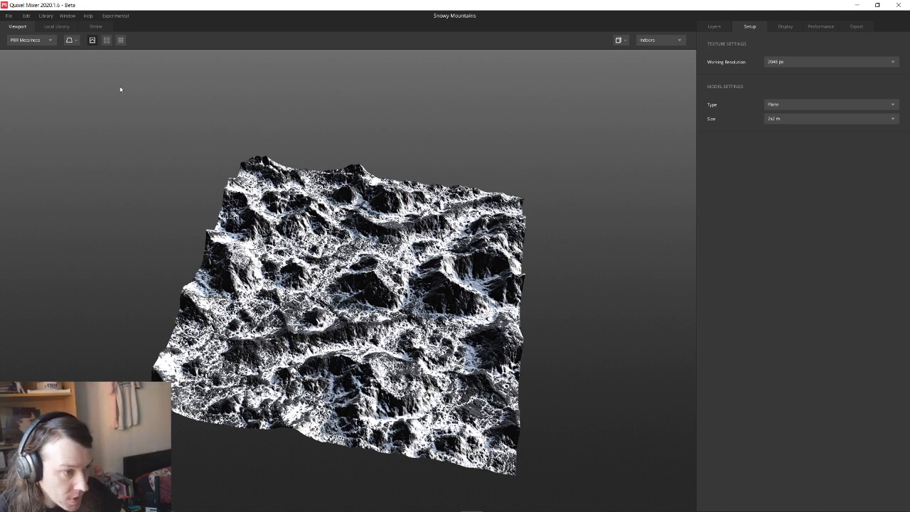
- Preview the mountain terrain as a tiled surface, then return to the single plane
click(106, 40)
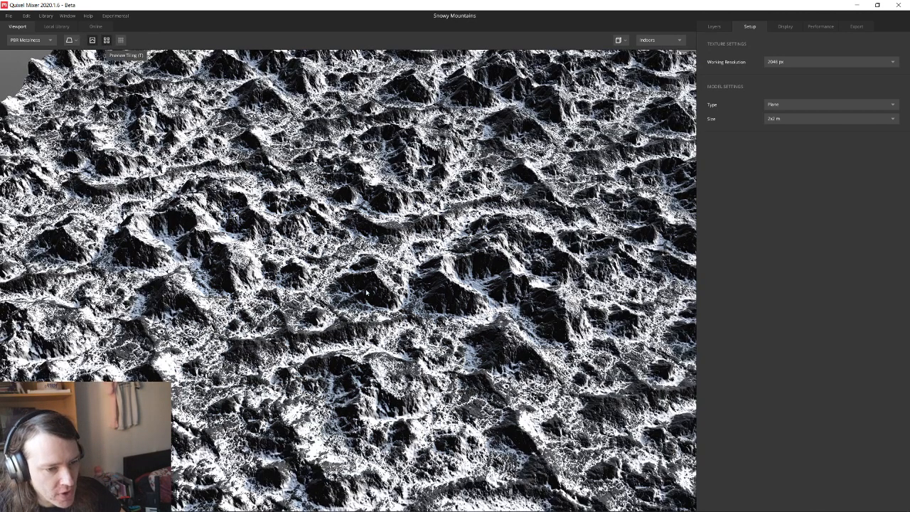
mouse_move(366, 291)
mouse_down()
mouse_move(425, 237)
mouse_move(377, 285)
mouse_up()
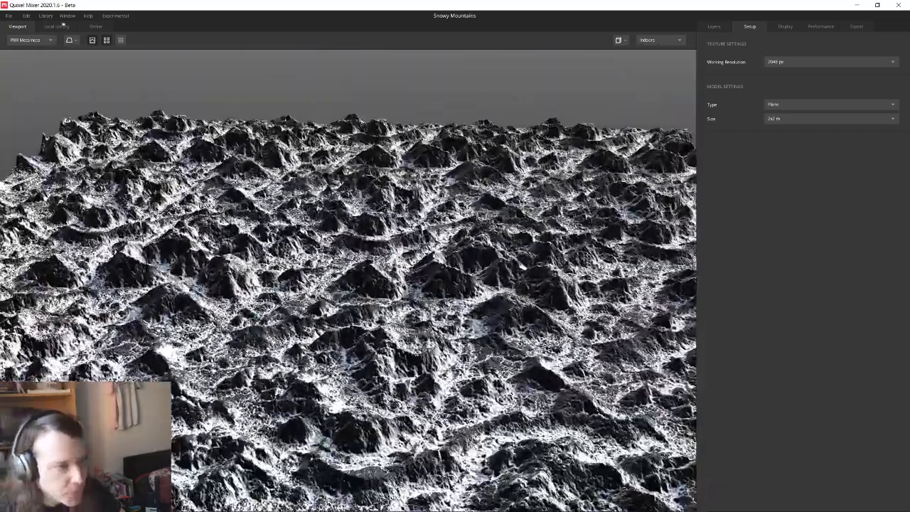
click(107, 40)
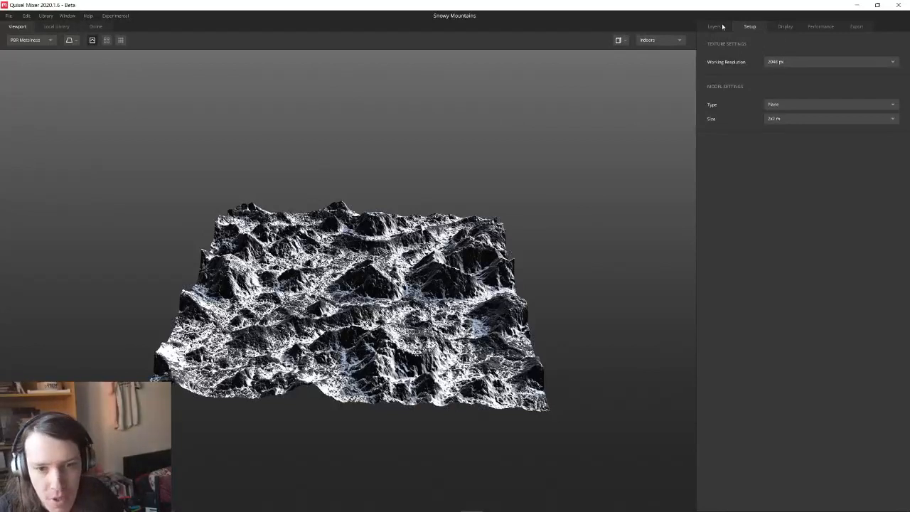
- Inspect the mask stack of the Snow Cover layer
click(720, 26)
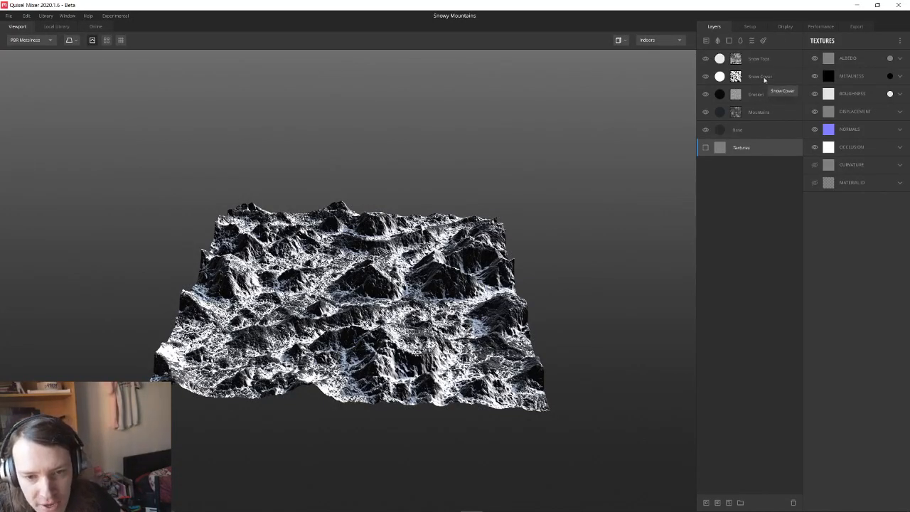
click(764, 79)
click(738, 78)
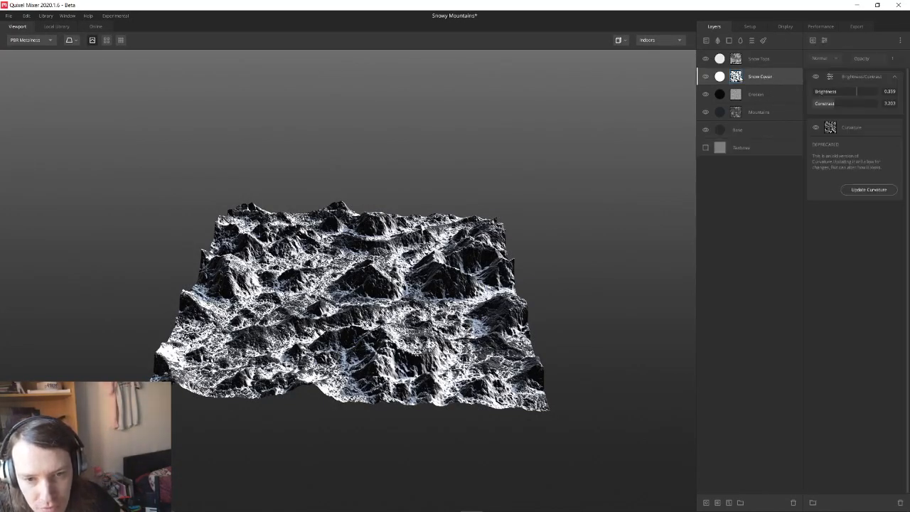
- Try amplitudes of 4.696 and 1.602 on the Worley 1 noise in the Mountains layer's mask
click(736, 113)
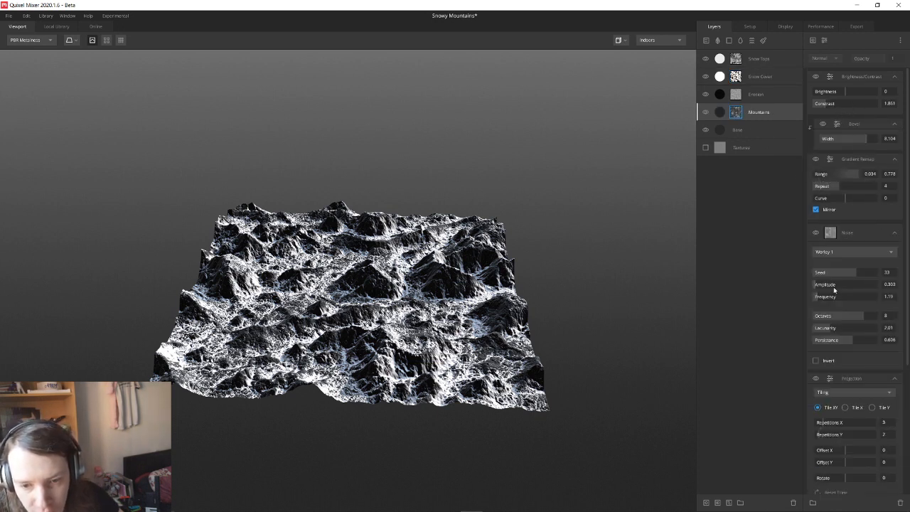
drag(824, 287, 843, 287)
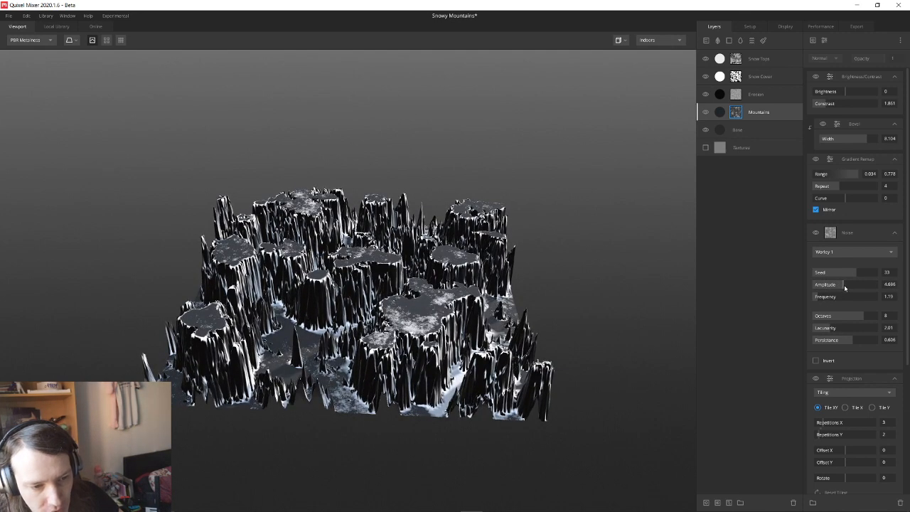
drag(852, 286, 823, 291)
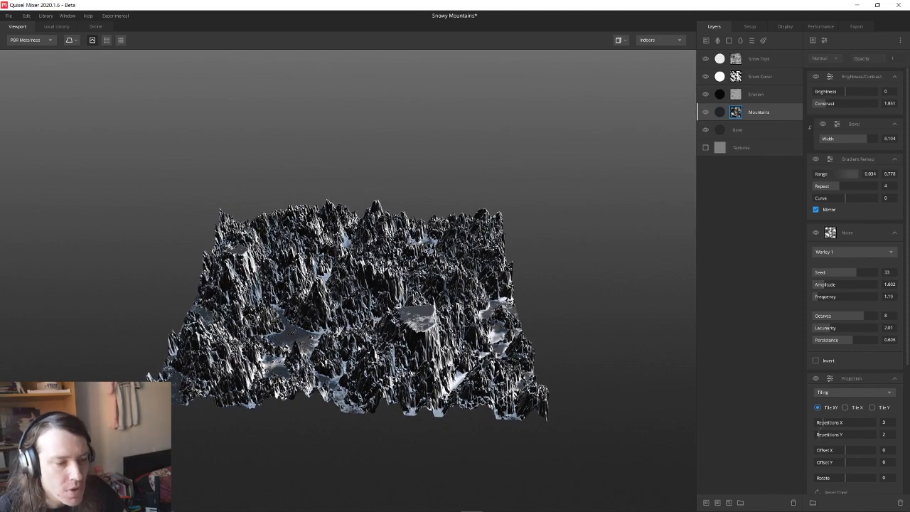
scroll(147, 377, up, 10)
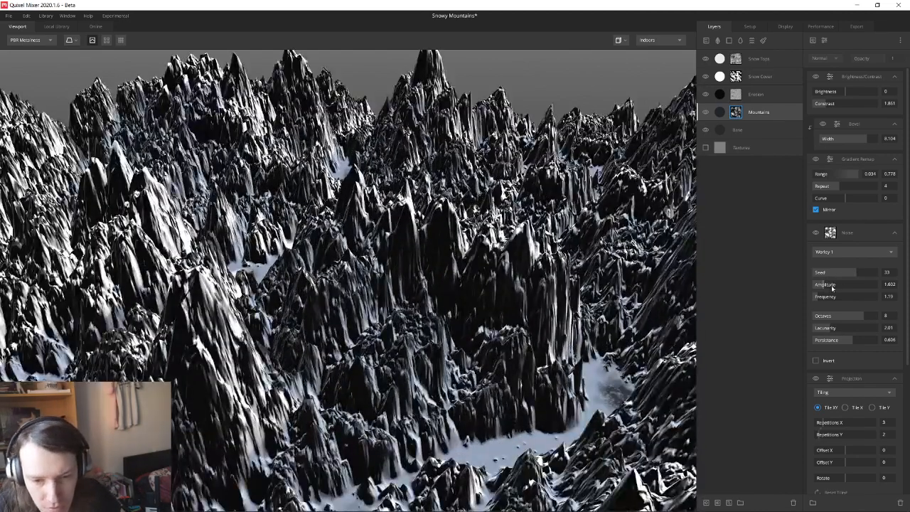
- Set the Mountains mask's Worley 1 noise to an amplitude of 0.994 and a seed of 4
drag(832, 288, 820, 286)
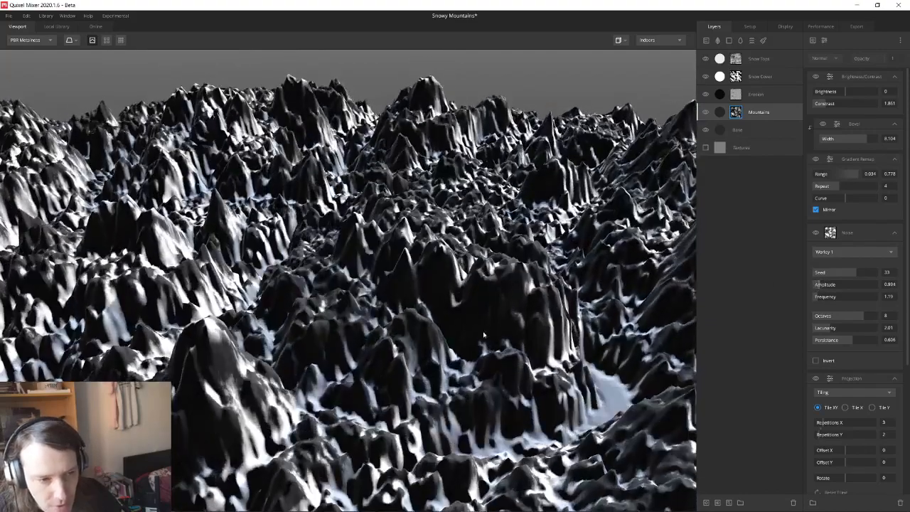
scroll(485, 335, down, 6)
drag(485, 335, 573, 296)
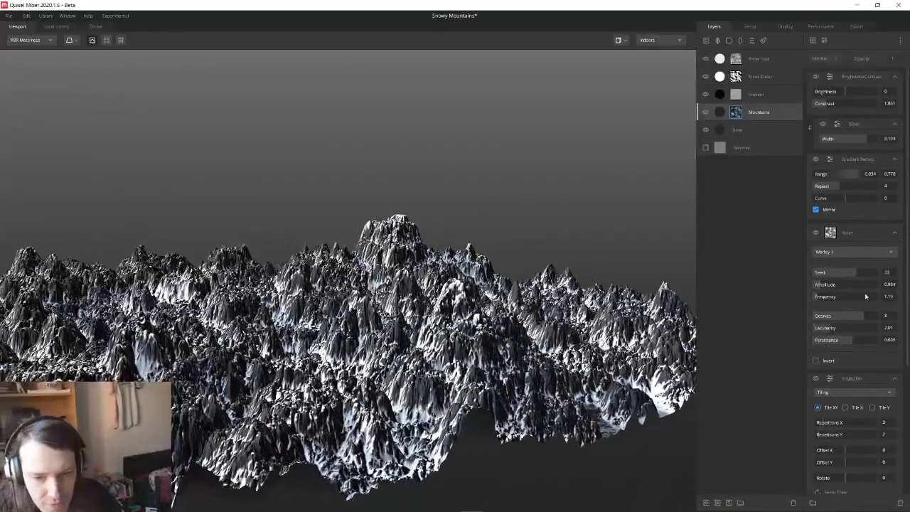
drag(855, 273, 844, 274)
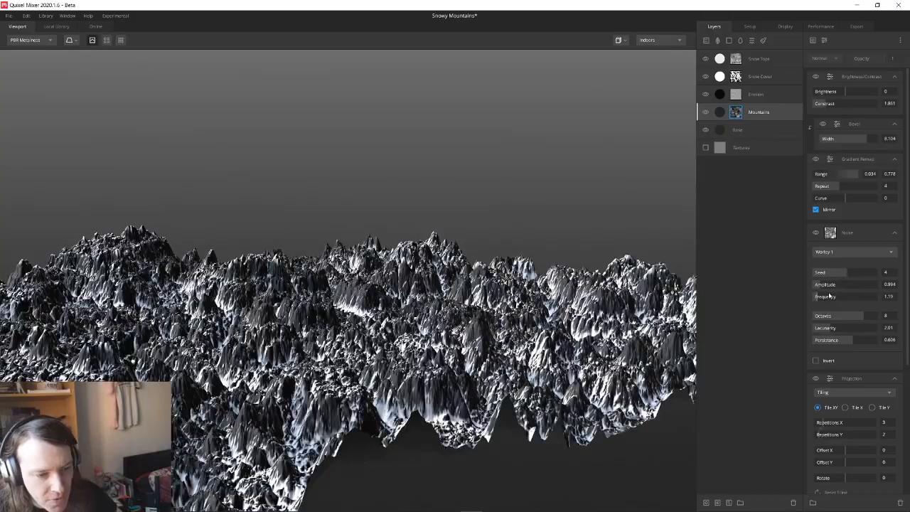
drag(234, 302, 316, 329)
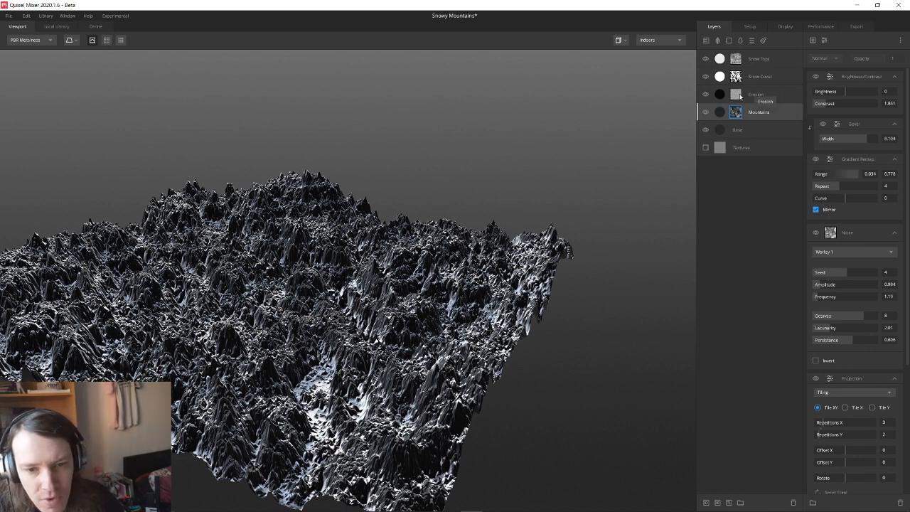
- Create a new mix named Untitled at 2048 px, discarding the changes to Snowy Mountains
click(9, 16)
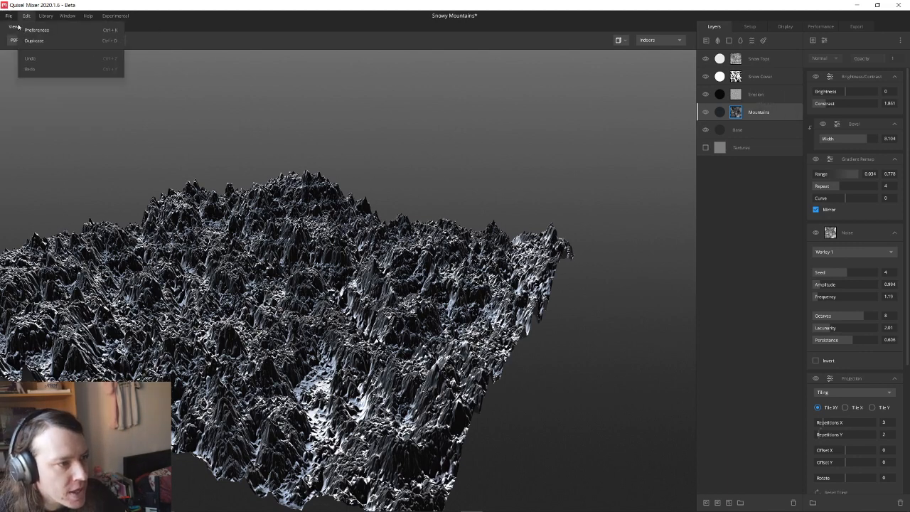
click(18, 28)
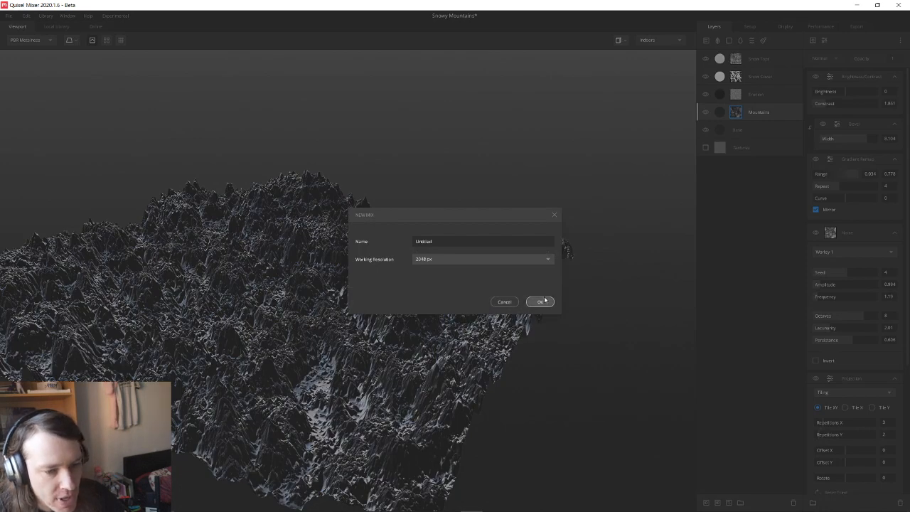
click(540, 301)
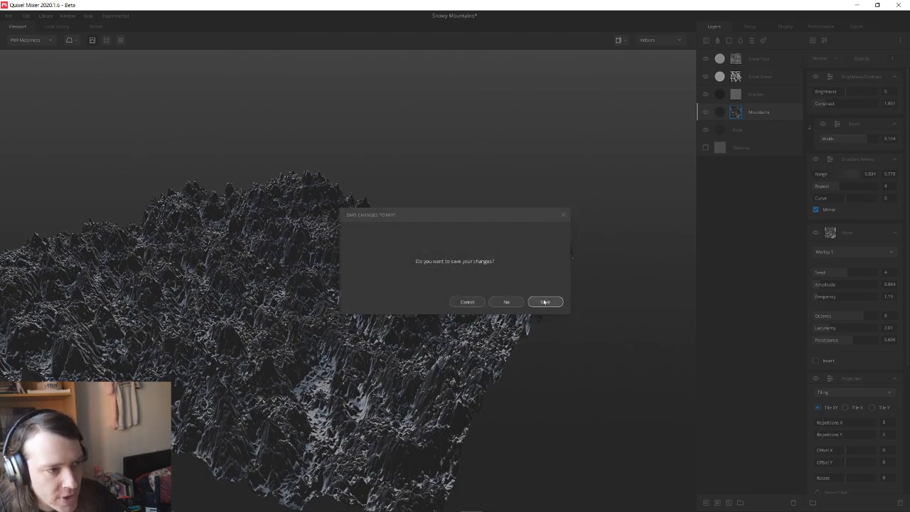
click(507, 303)
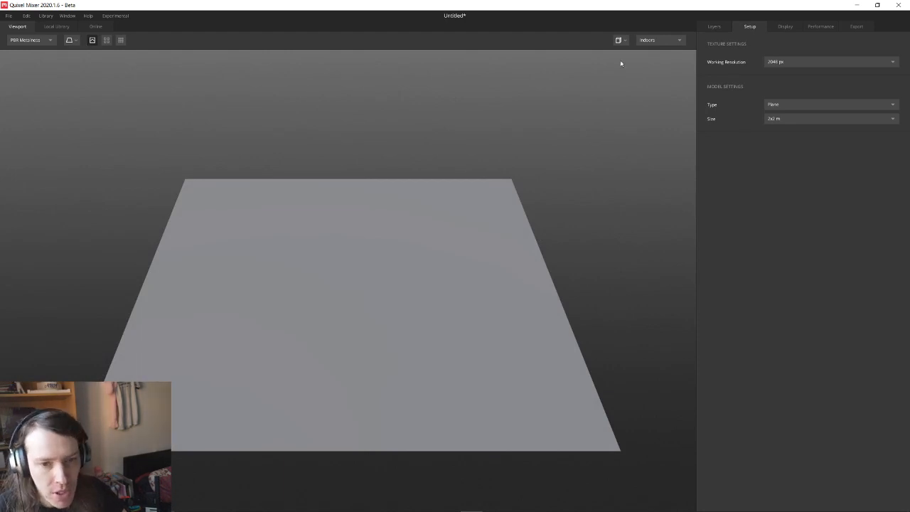
- Add the Roman Sharp Jagged Rock surface from the local library as a layer above the Base Layer
click(714, 26)
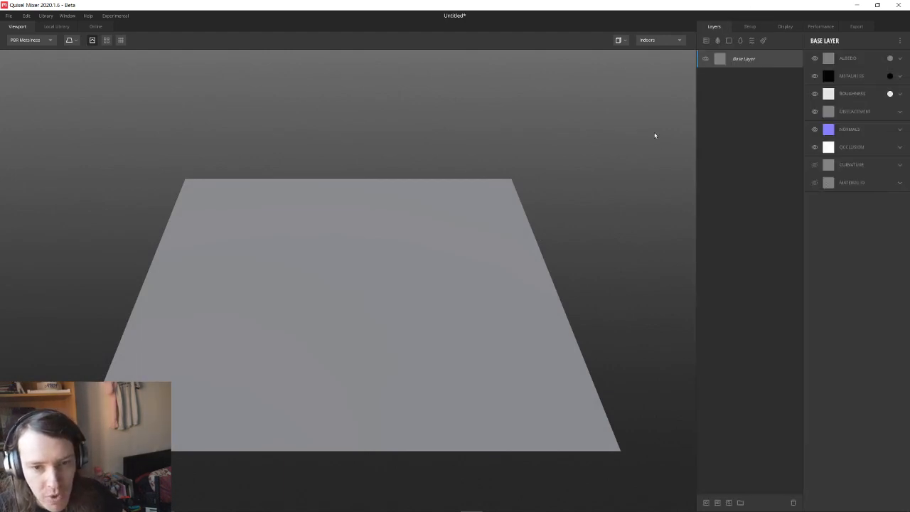
click(708, 40)
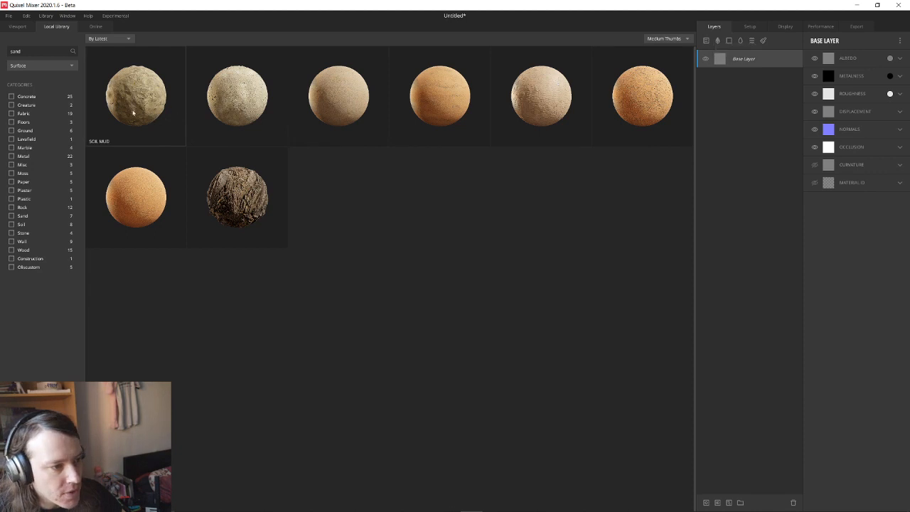
click(237, 200)
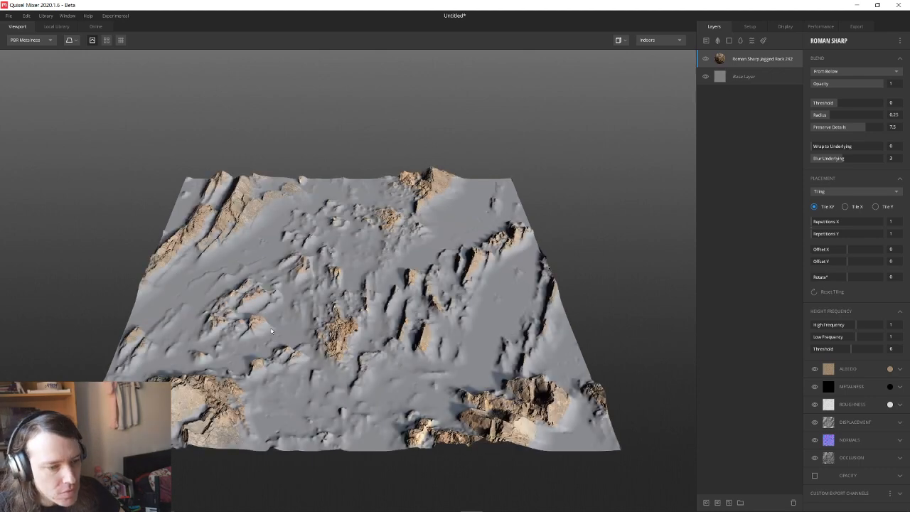
drag(271, 331, 317, 313)
- Add a mask stack to the Roman Sharp Jagged Rock layer
right_click(784, 63)
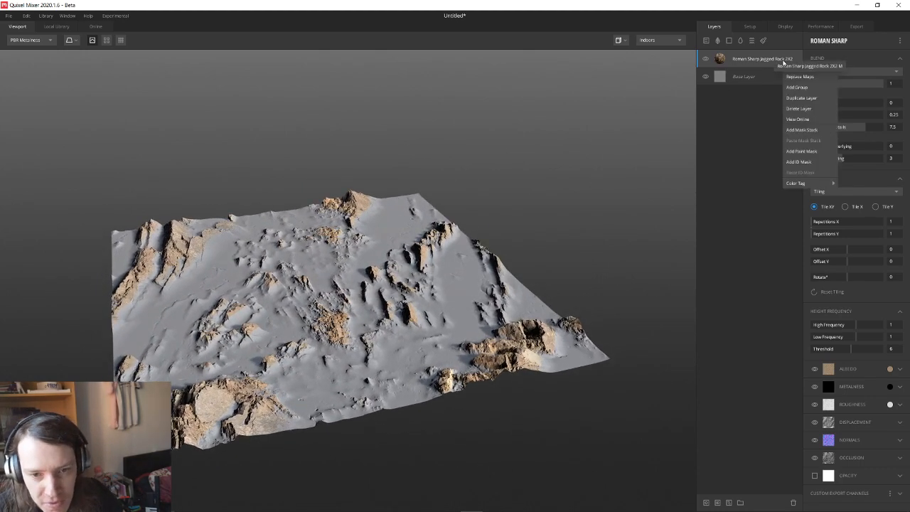
click(787, 56)
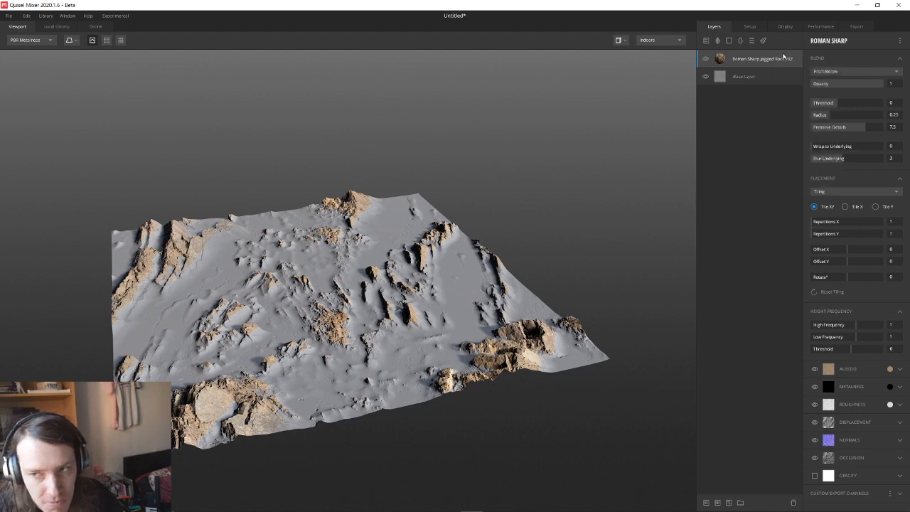
right_click(782, 59)
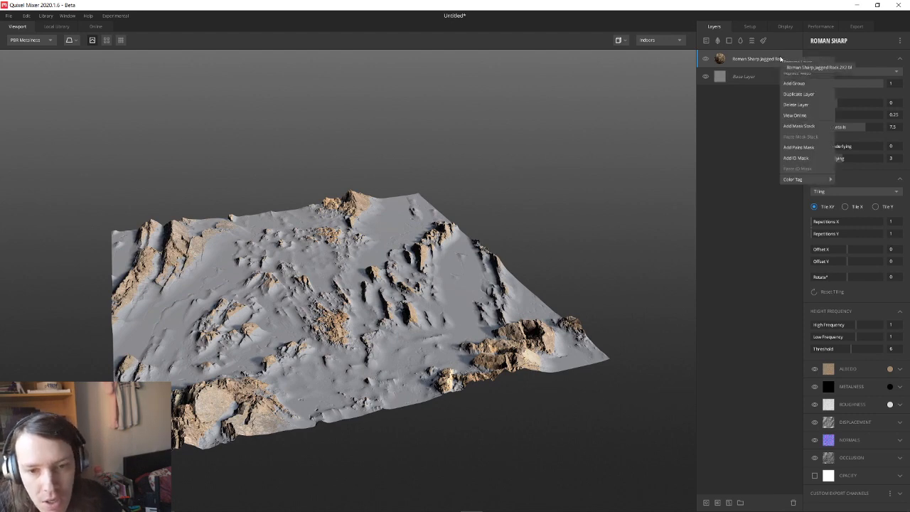
click(818, 125)
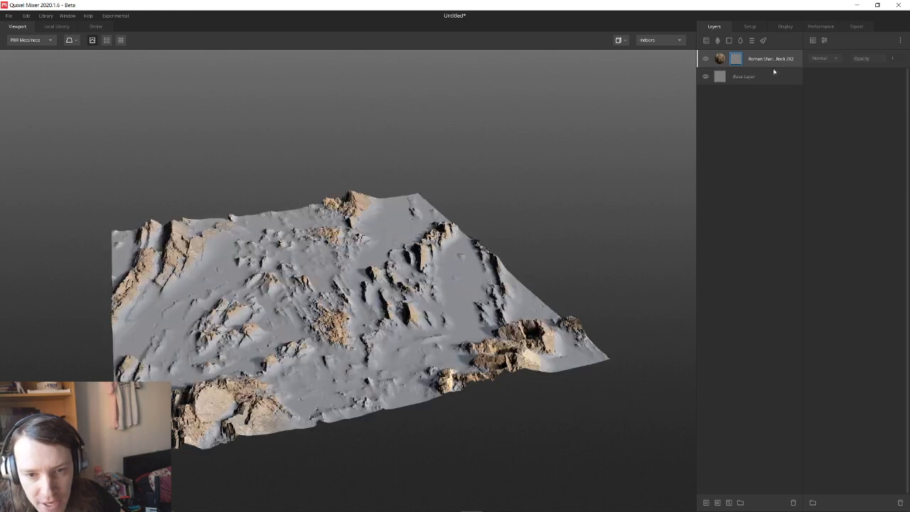
- Add a Simplex noise component to the rock layer's mask stack and set its amplitude to 3.149
click(812, 41)
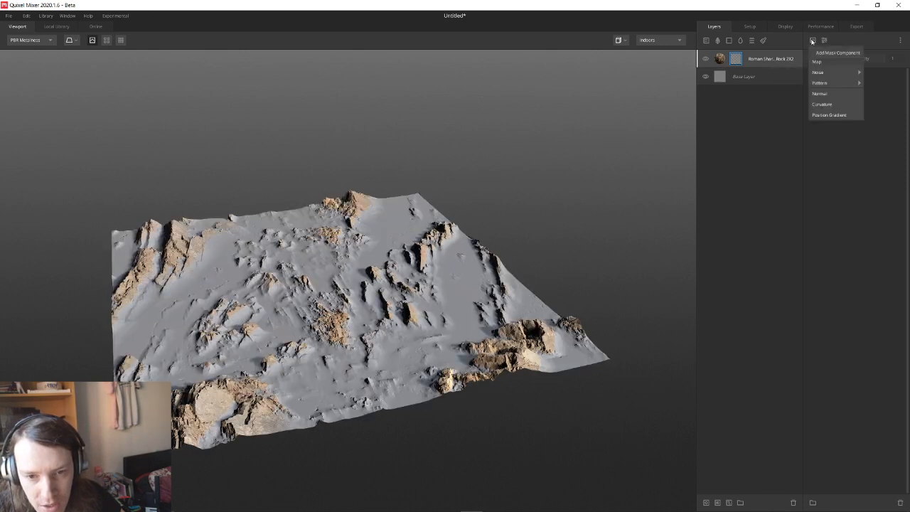
click(837, 70)
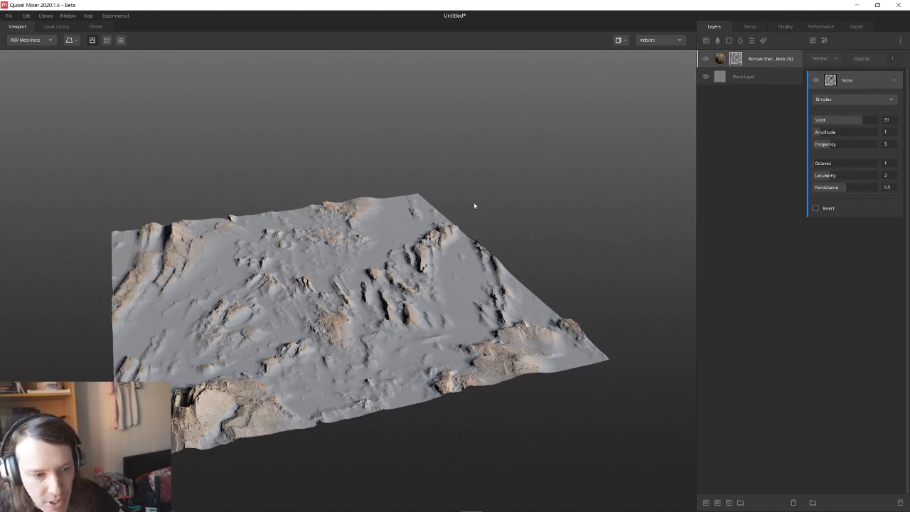
drag(260, 320, 390, 254)
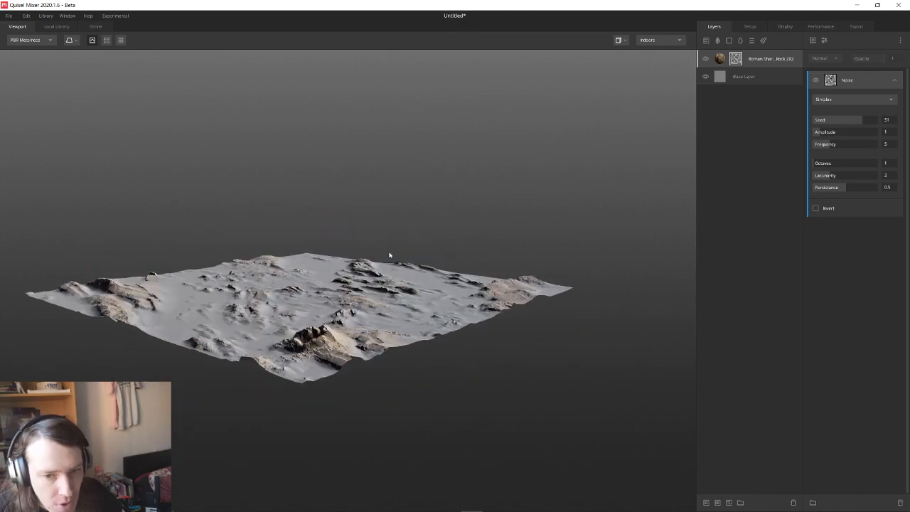
mouse_move(828, 136)
mouse_down()
mouse_move(842, 133)
mouse_move(835, 121)
mouse_move(843, 121)
mouse_move(834, 125)
mouse_up()
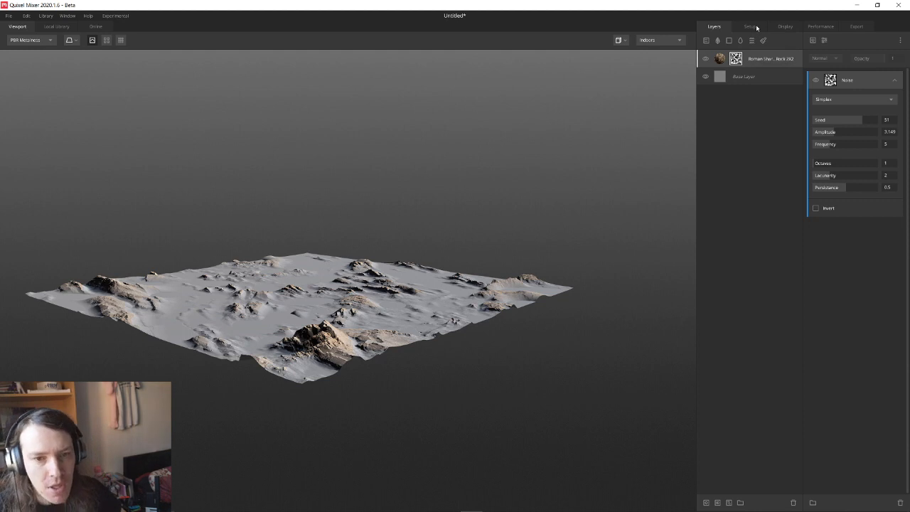
- Set the Roman Sharp Jagged Rock layer's high height frequency to -2.488 and its low frequency to 3.244
click(719, 60)
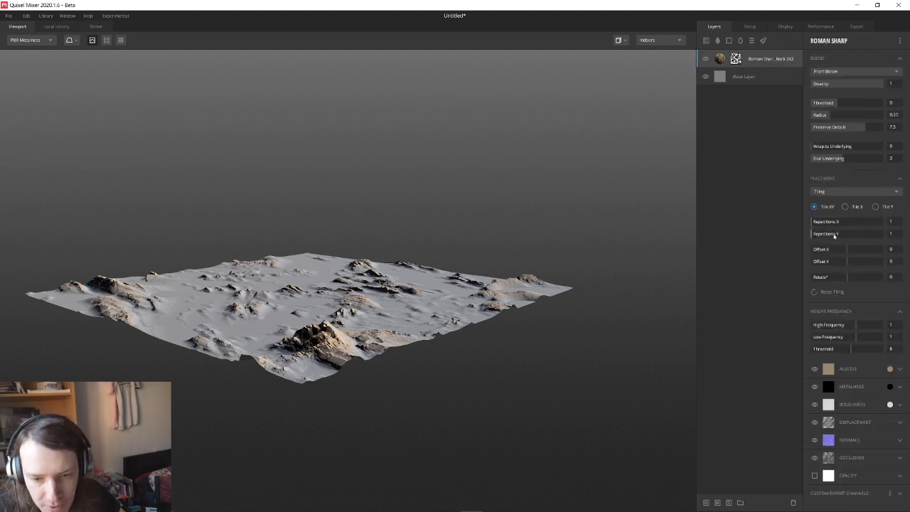
mouse_move(860, 328)
mouse_down()
mouse_move(879, 327)
mouse_move(863, 331)
mouse_move(884, 338)
mouse_move(868, 325)
mouse_up()
click(877, 339)
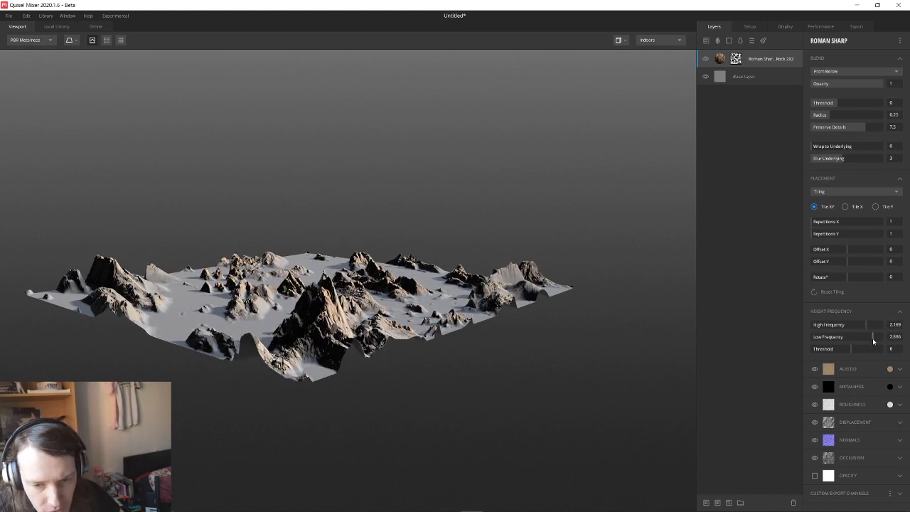
drag(857, 328, 824, 332)
- Adjust the rock layer's noise mask and set the layer's blend threshold to 1.818
click(736, 58)
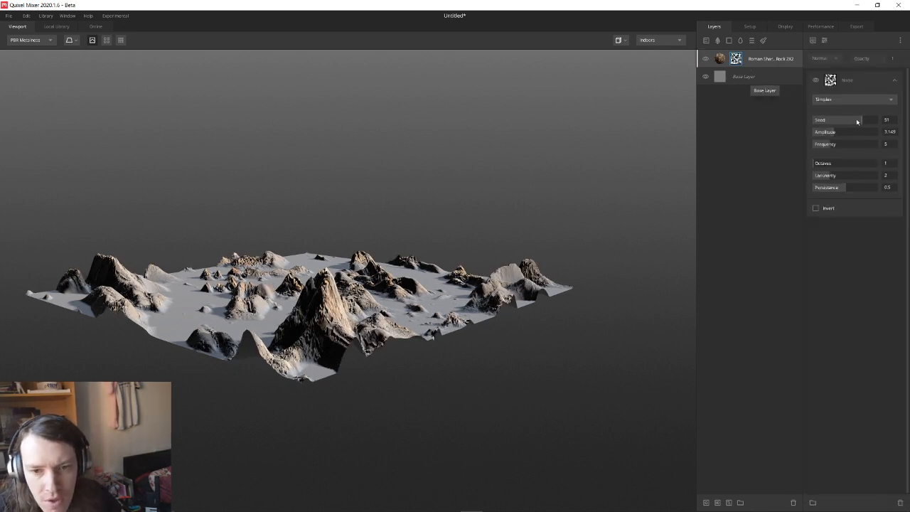
mouse_move(841, 132)
mouse_down()
mouse_move(878, 132)
mouse_move(810, 137)
mouse_move(836, 140)
mouse_move(849, 104)
mouse_move(875, 100)
mouse_move(860, 100)
mouse_up()
click(756, 65)
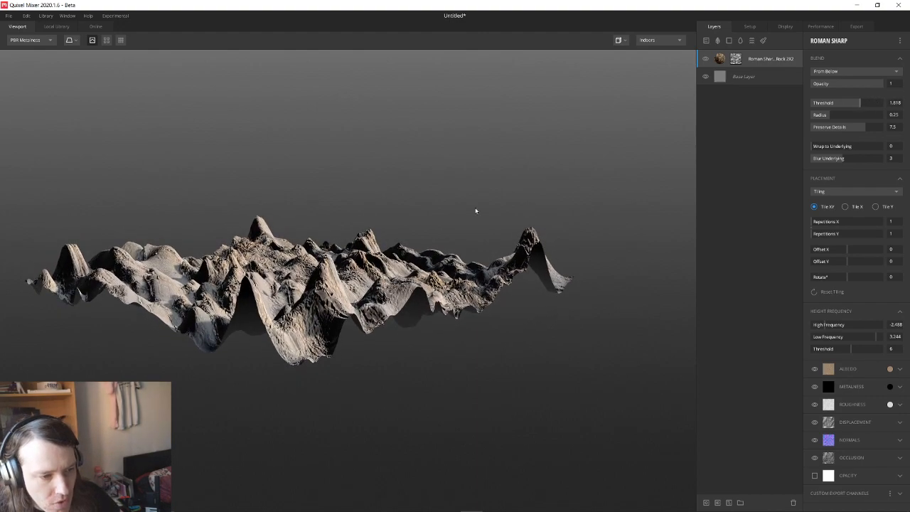
drag(476, 209, 515, 204)
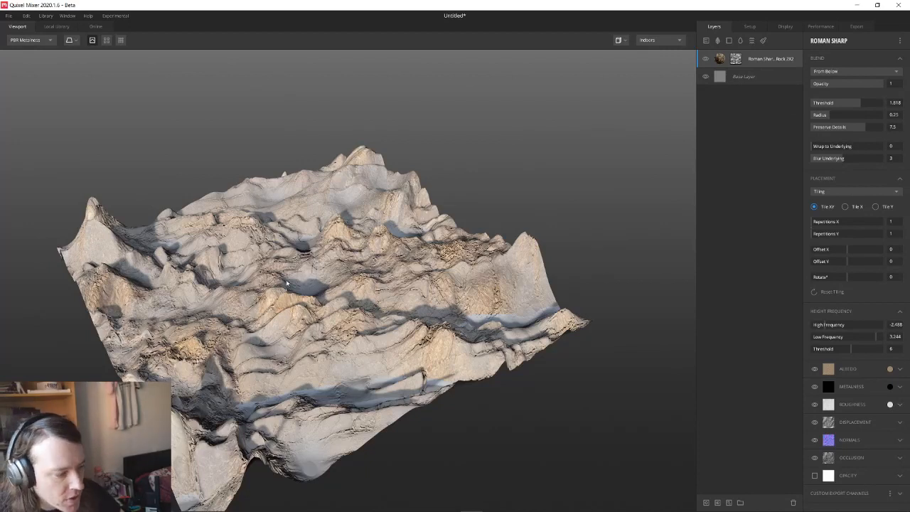
- Add the Lava Field Gravel surface from the local library's Lavafield category and place it beneath the Roman Sharp Jagged Rock layer
click(707, 40)
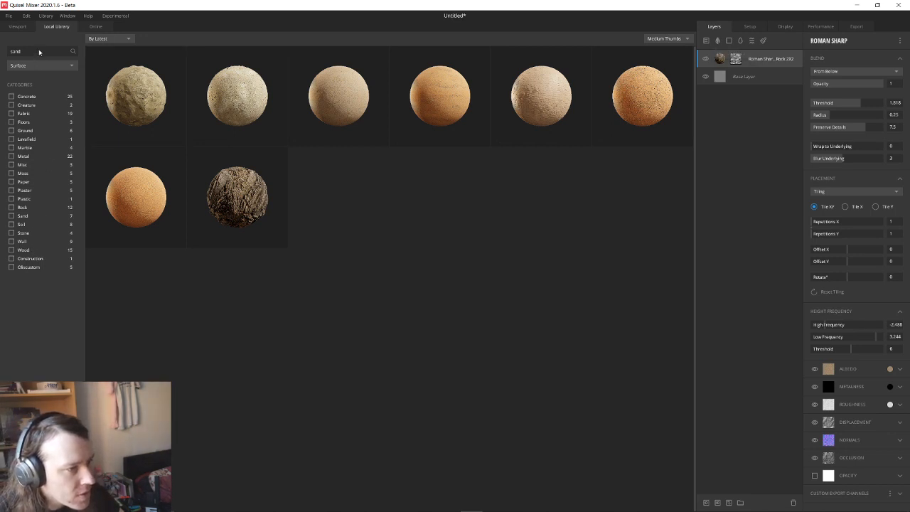
click(12, 140)
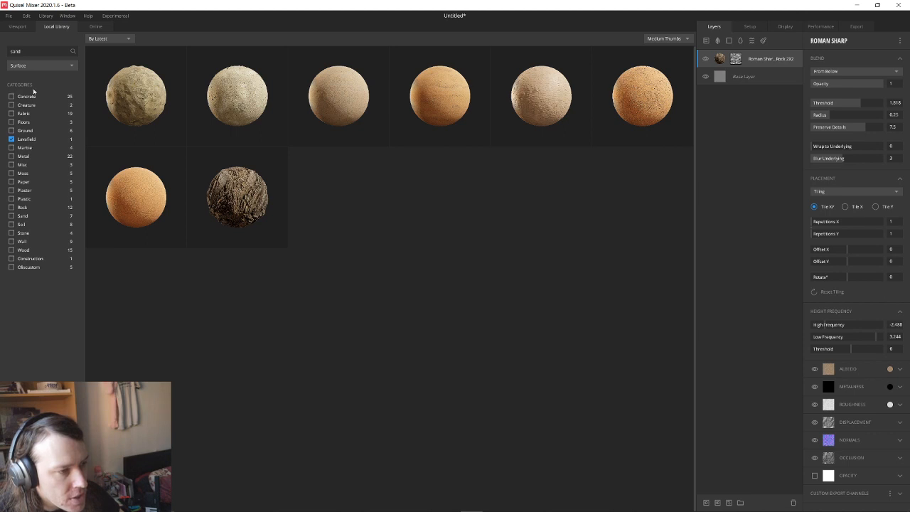
key(BackSpace)
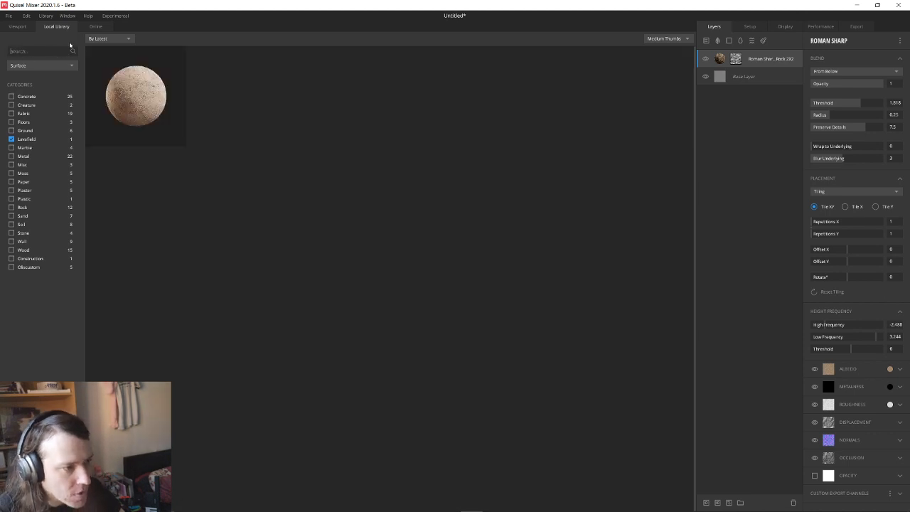
click(155, 109)
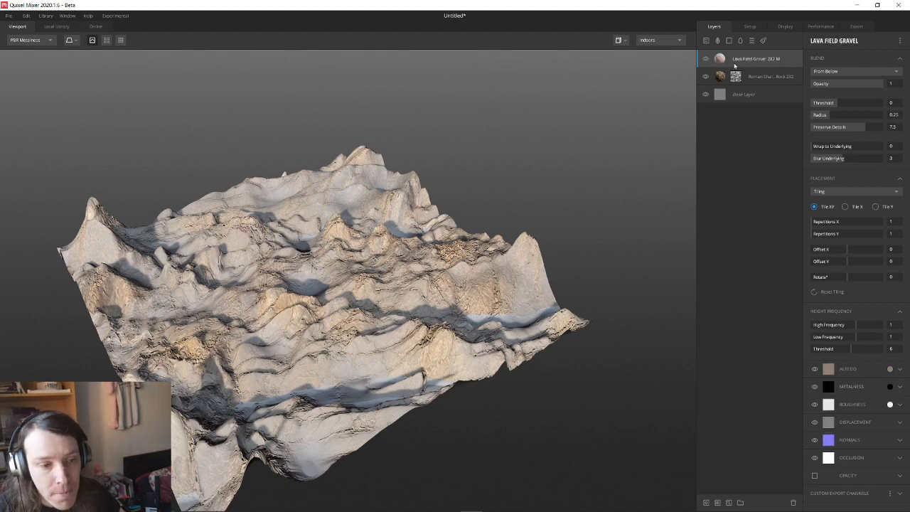
drag(722, 61, 733, 75)
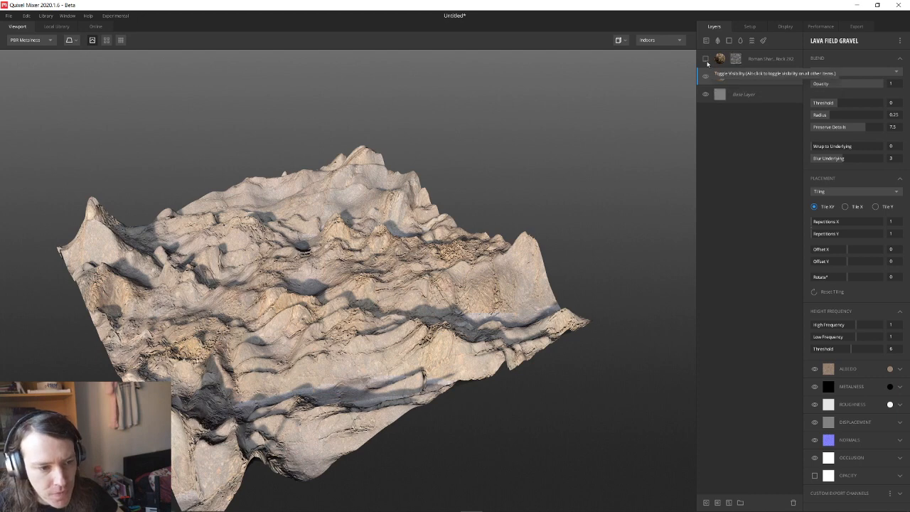
- Set the Lava Field Gravel layer's blend threshold to 0.313 with the rock layer hidden, and show the rock layer again
click(707, 59)
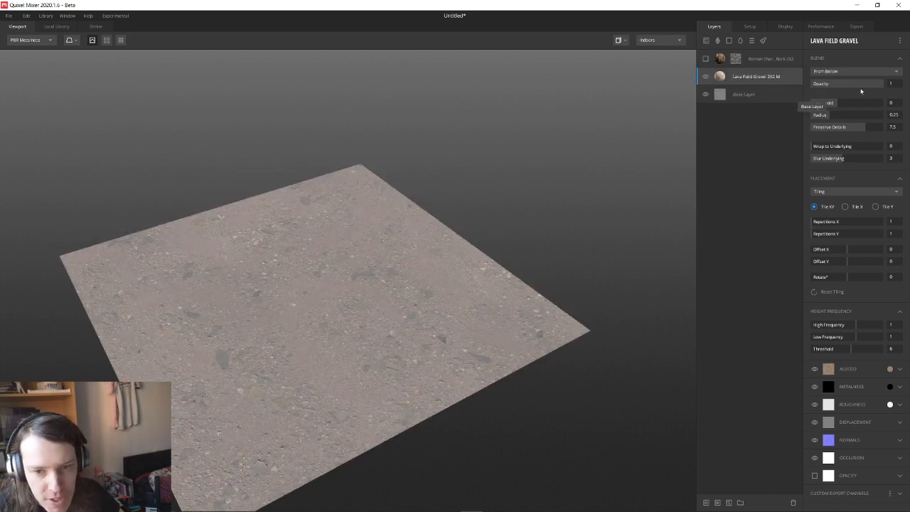
click(843, 104)
drag(843, 104, 842, 104)
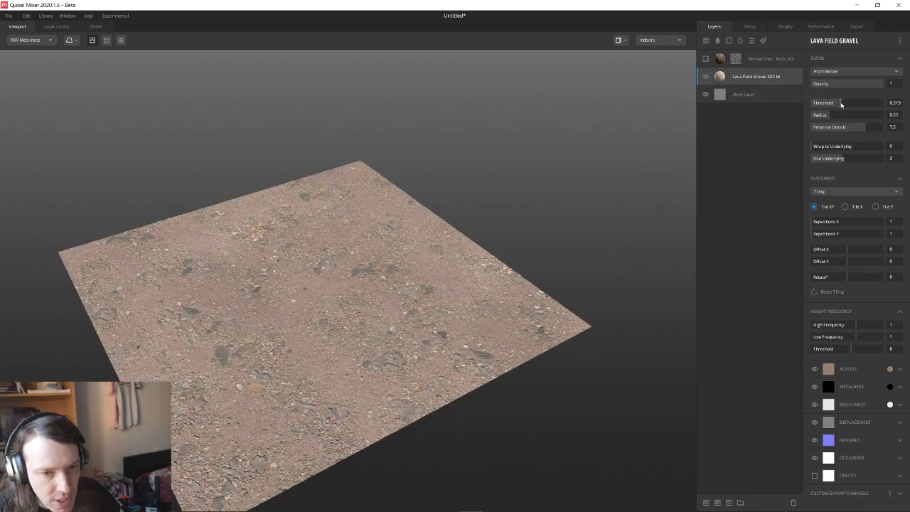
click(707, 59)
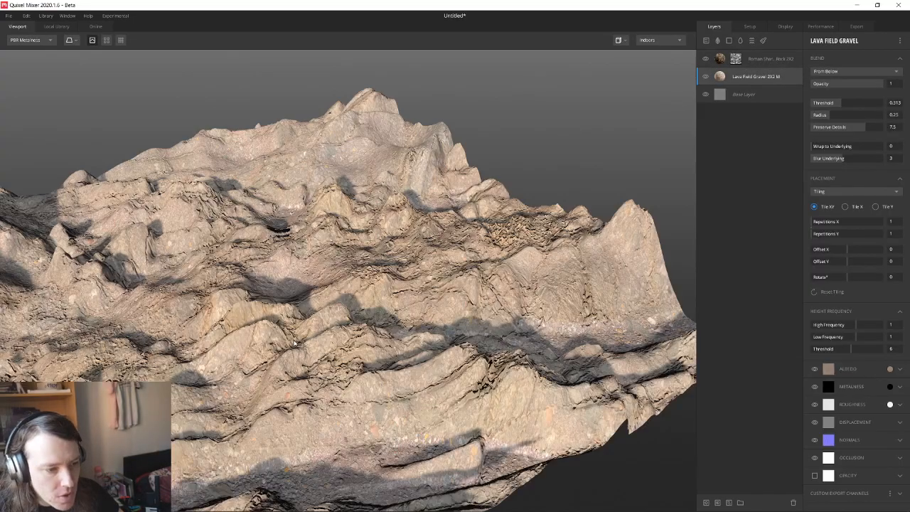
scroll(370, 281, up, 3)
drag(428, 266, 303, 249)
scroll(304, 250, down, 3)
drag(319, 211, 366, 204)
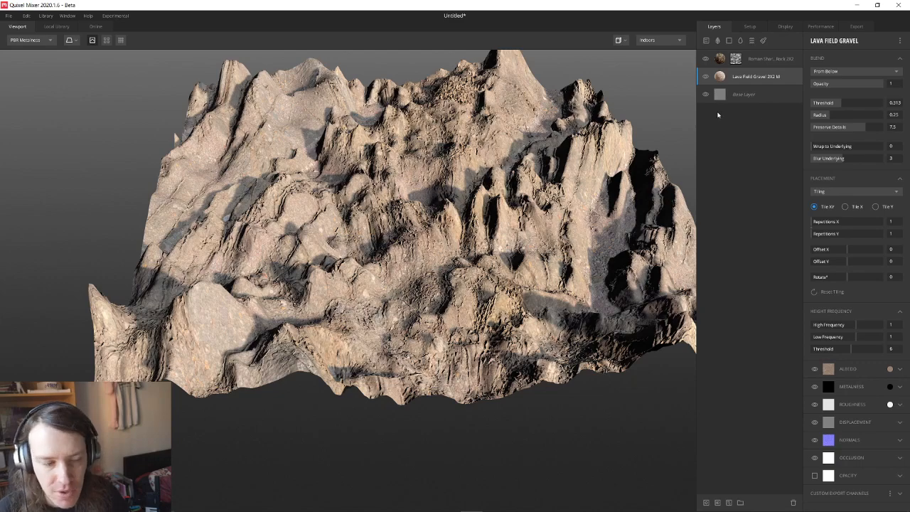
mouse_move(426, 178)
mouse_down()
mouse_move(419, 171)
mouse_move(430, 153)
mouse_move(441, 187)
mouse_move(435, 175)
mouse_up()
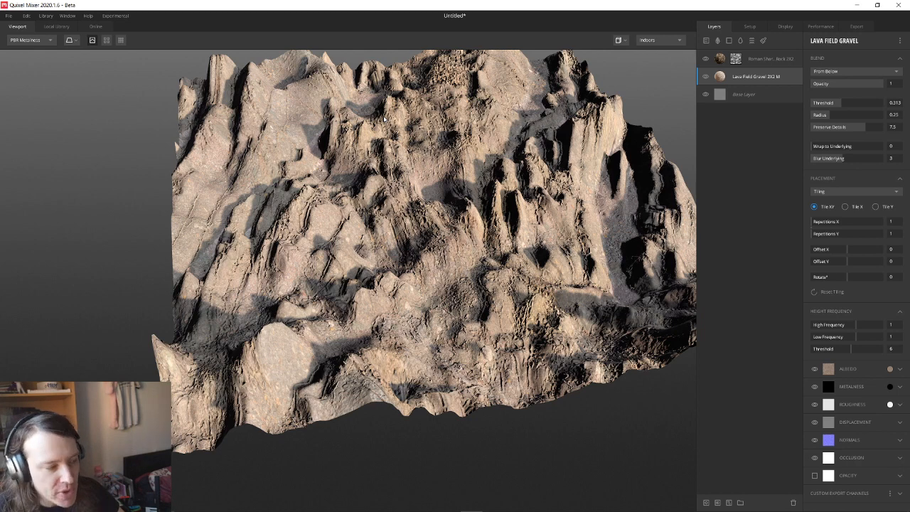
- Switch to Quixel Bridge and look at the Half Avocado's download option among the trending and latest Food assets
key(alt+Tab)
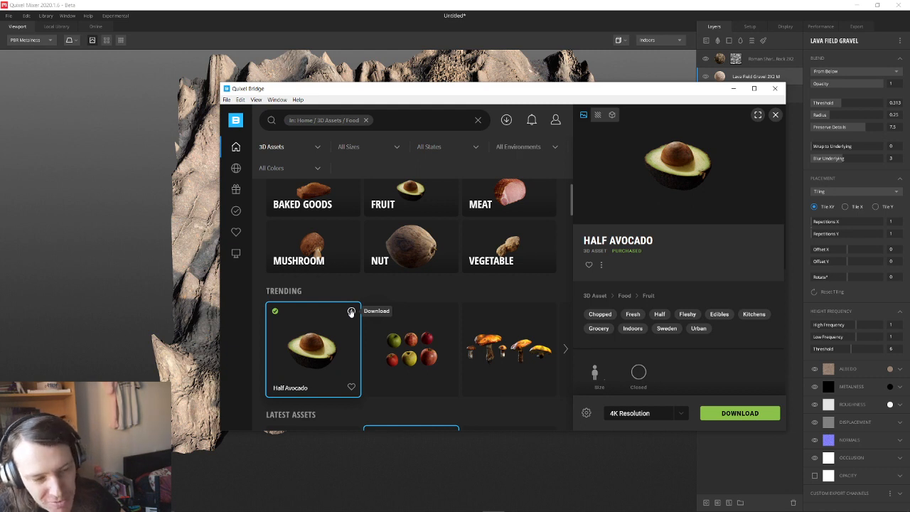
click(351, 311)
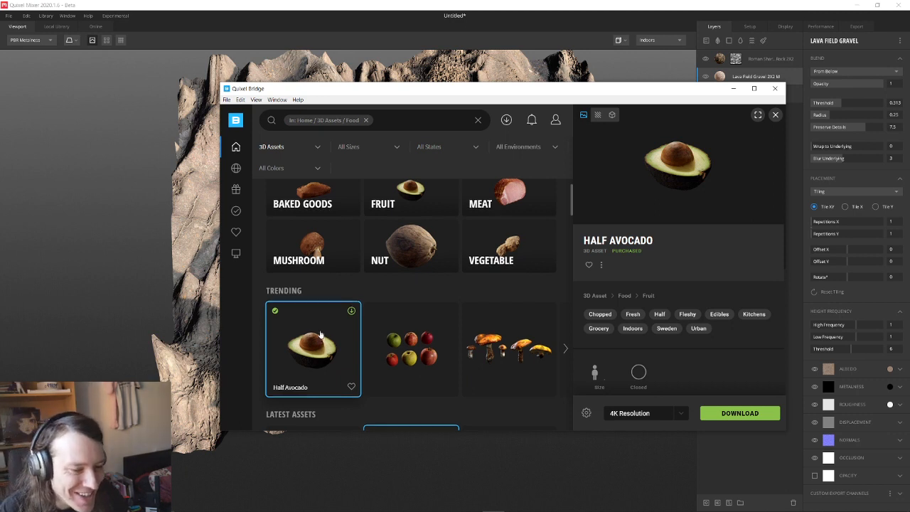
scroll(320, 331, down, 1)
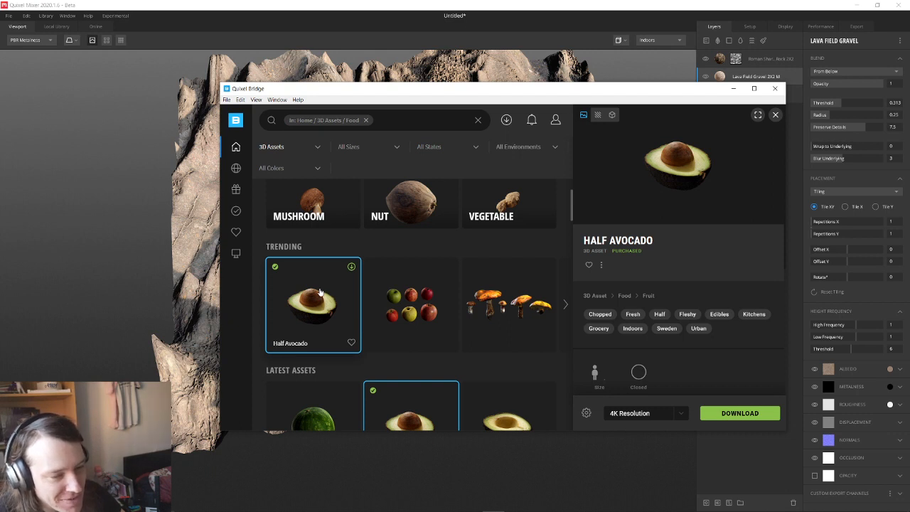
scroll(325, 304, down, 2)
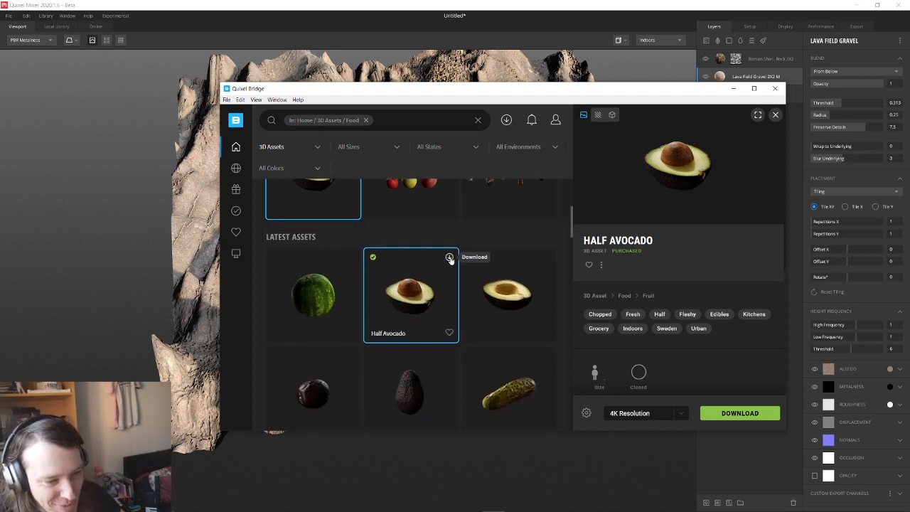
scroll(449, 260, up, 2)
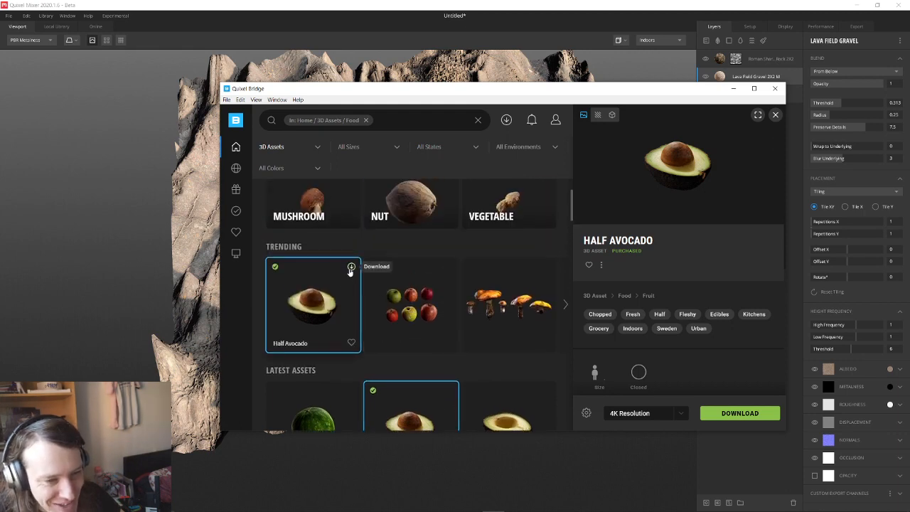
- Browse the local Megascans marble surfaces and preview the renders of Rosso Levanto Marble
mouse_move(235, 254)
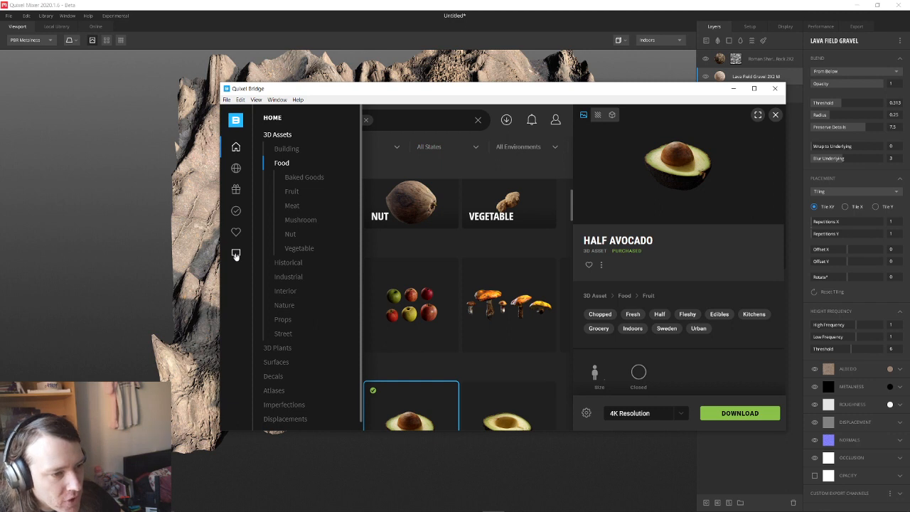
click(236, 254)
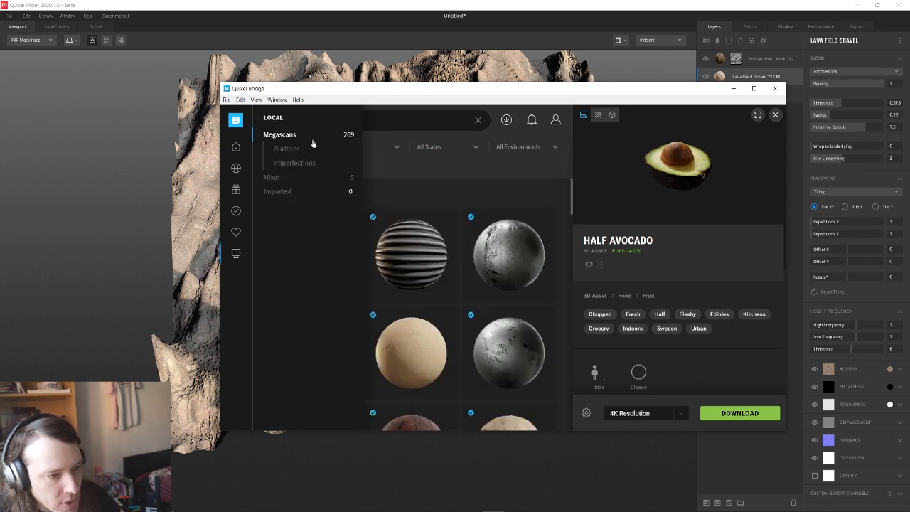
click(288, 150)
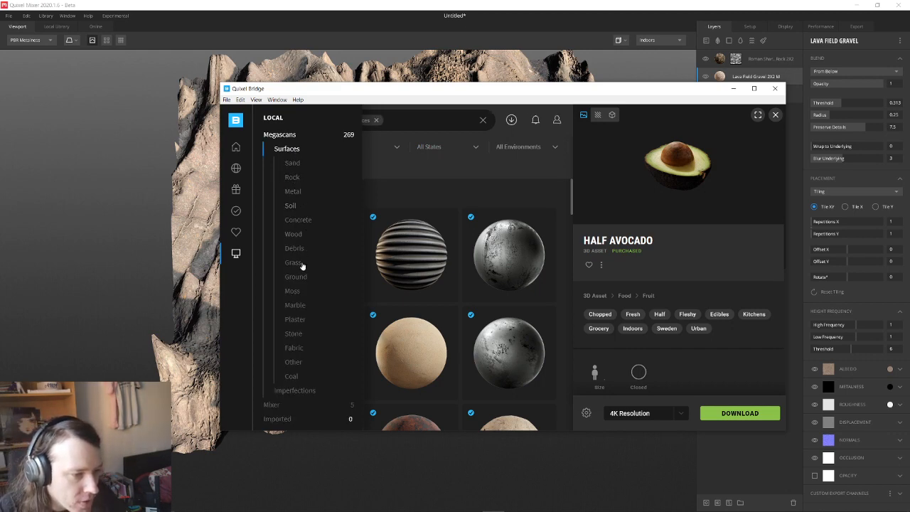
click(302, 305)
click(326, 365)
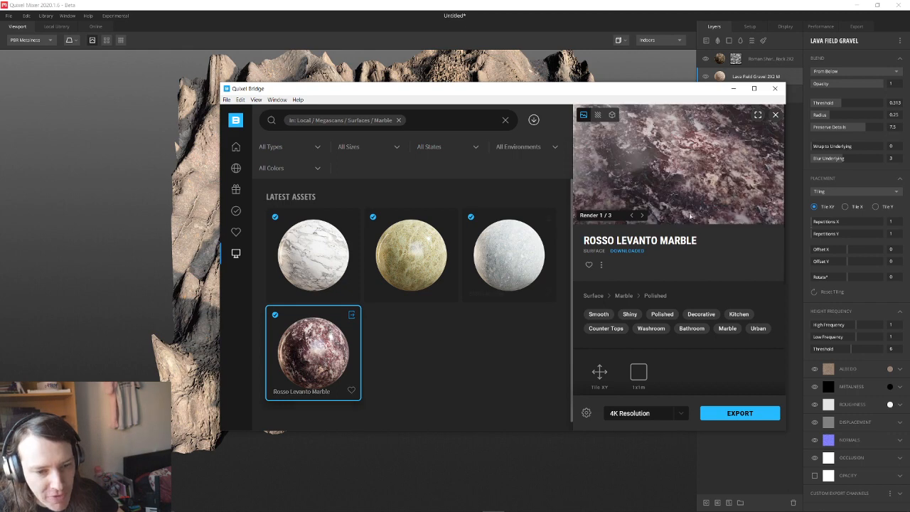
click(643, 214)
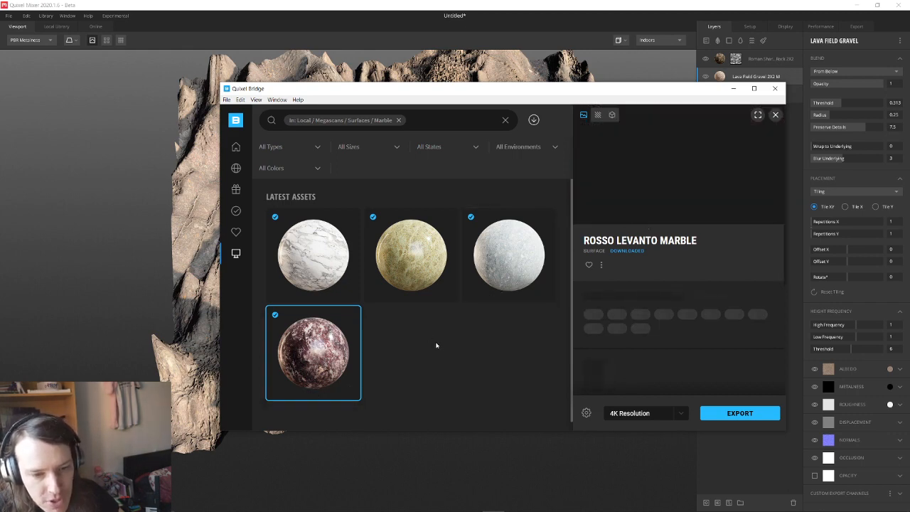
- Export Rosso Levanto Marble from Quixel Bridge and switch to the Unity project
mouse_move(352, 317)
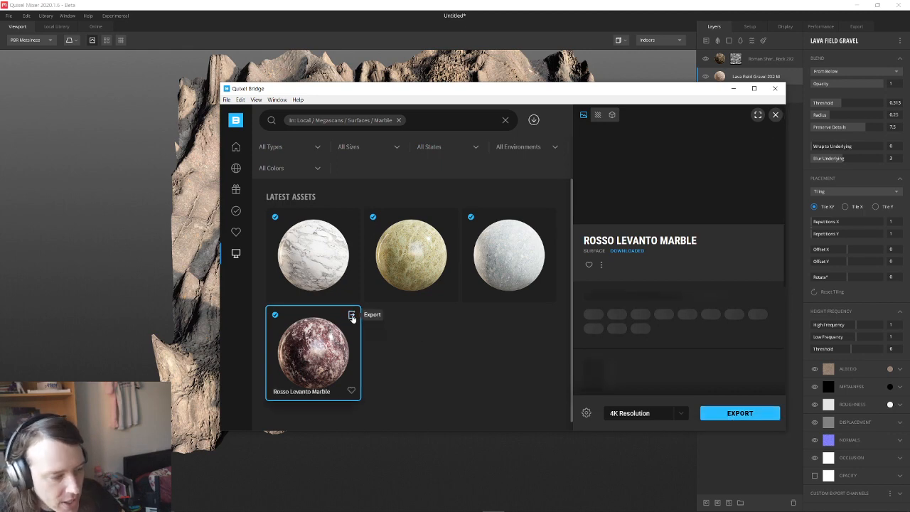
click(352, 318)
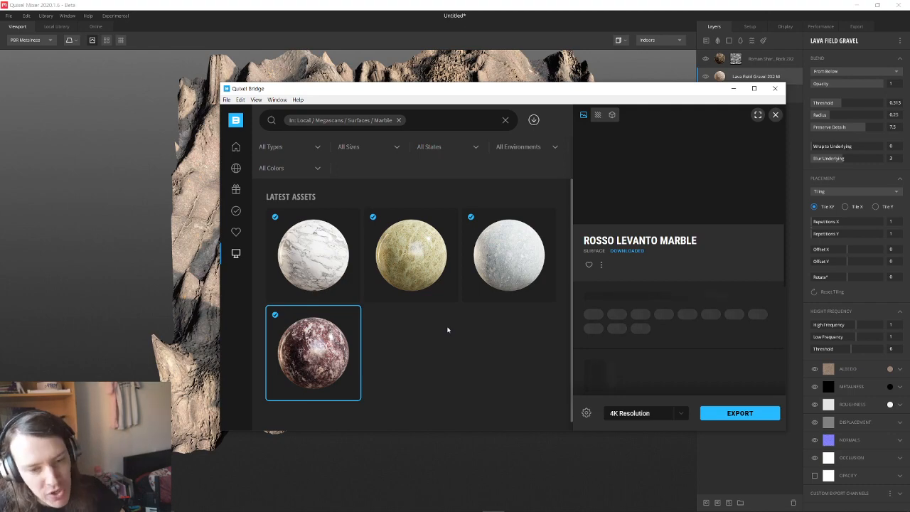
key(alt+Tab)
key(alt+Tab)
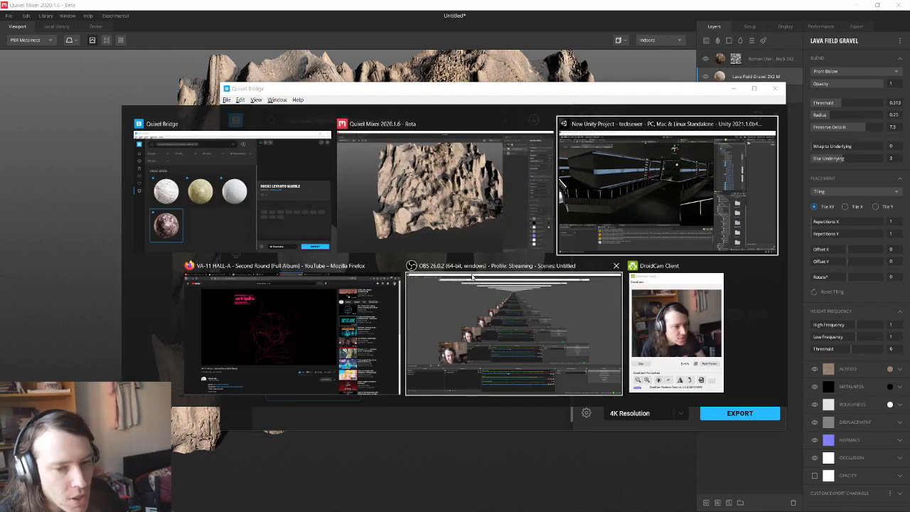
- Widen the Project window and its folder tree to show the full names of the imported Megascans surface folders
right_drag(310, 197, 245, 205)
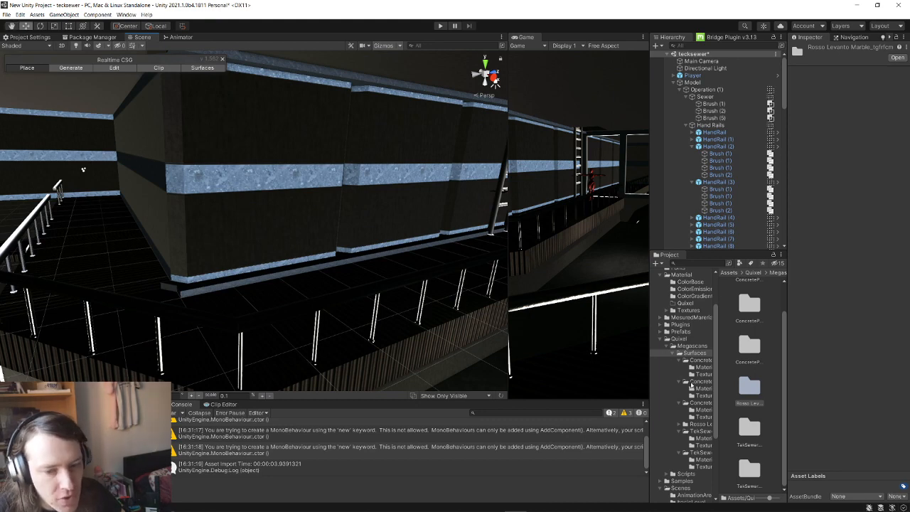
drag(652, 352, 530, 337)
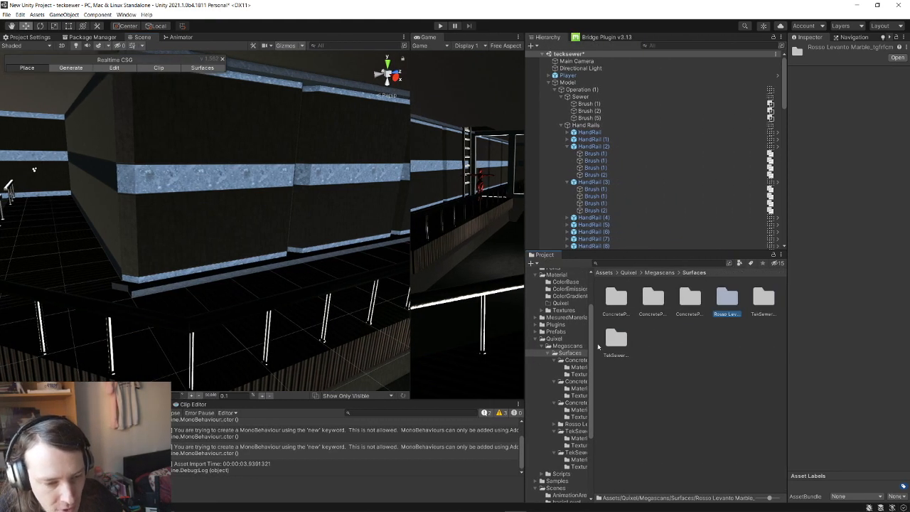
drag(595, 346, 643, 346)
scroll(569, 402, down, 4)
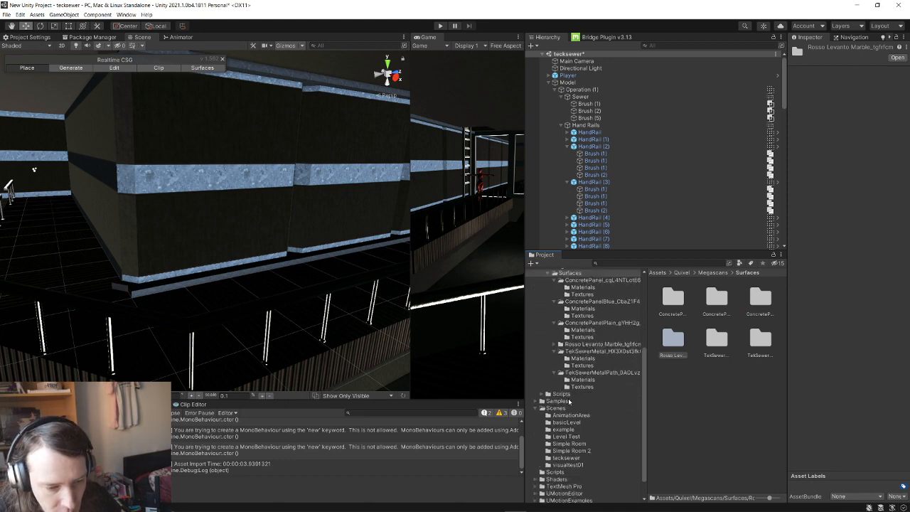
- Open the example scene from the Scenes folder, widen the Scene view slightly, and bring the rooms into view
click(561, 408)
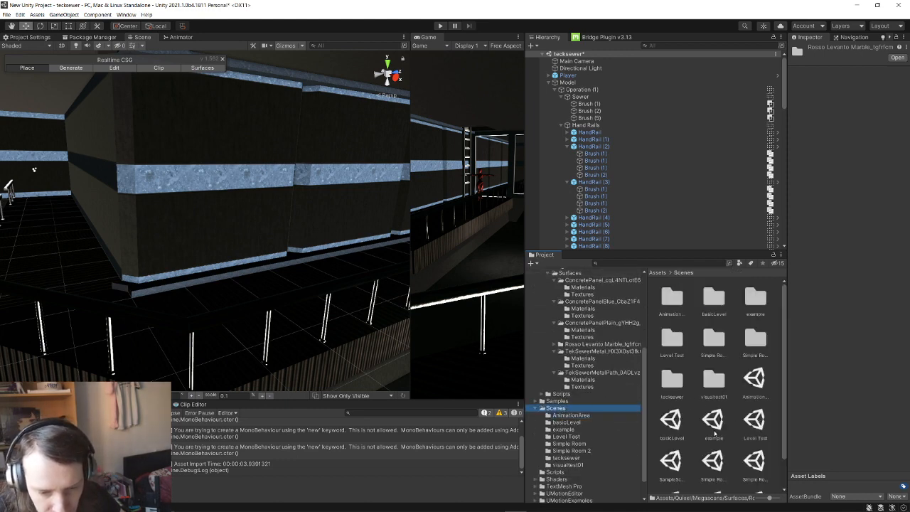
double_click(714, 420)
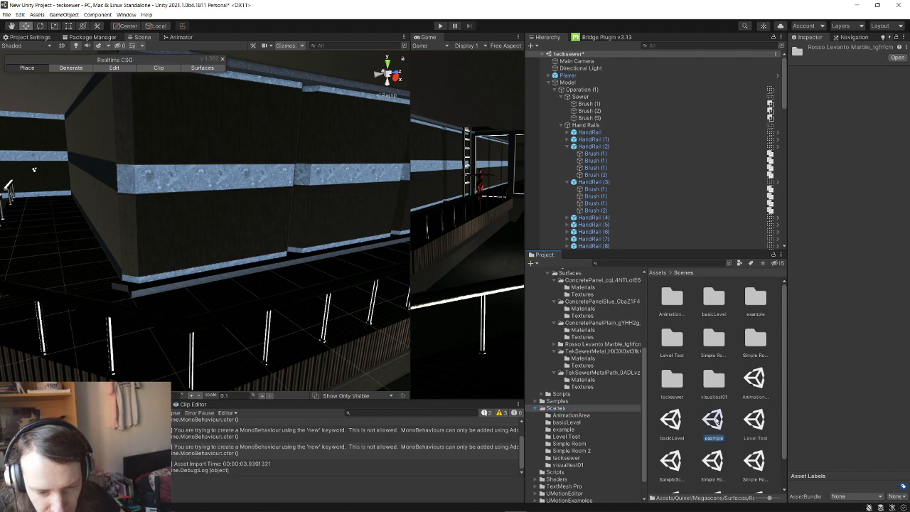
click(444, 278)
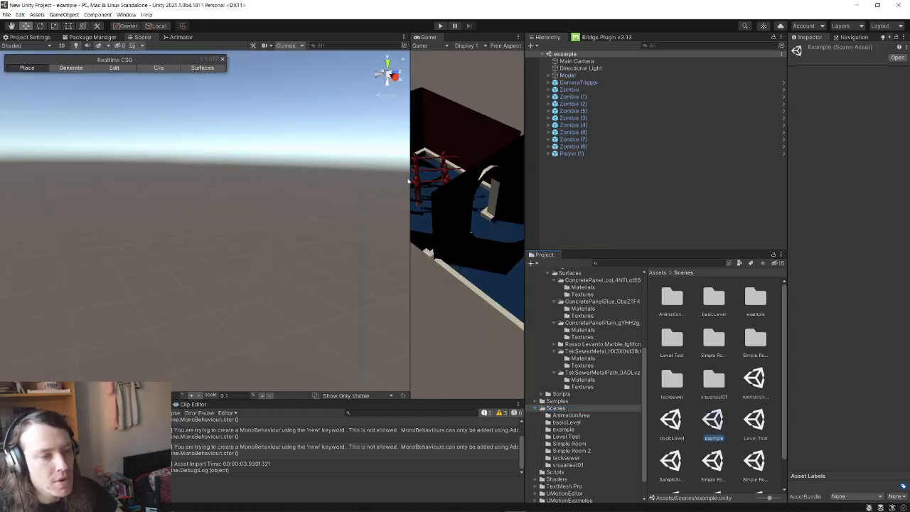
drag(411, 176, 434, 181)
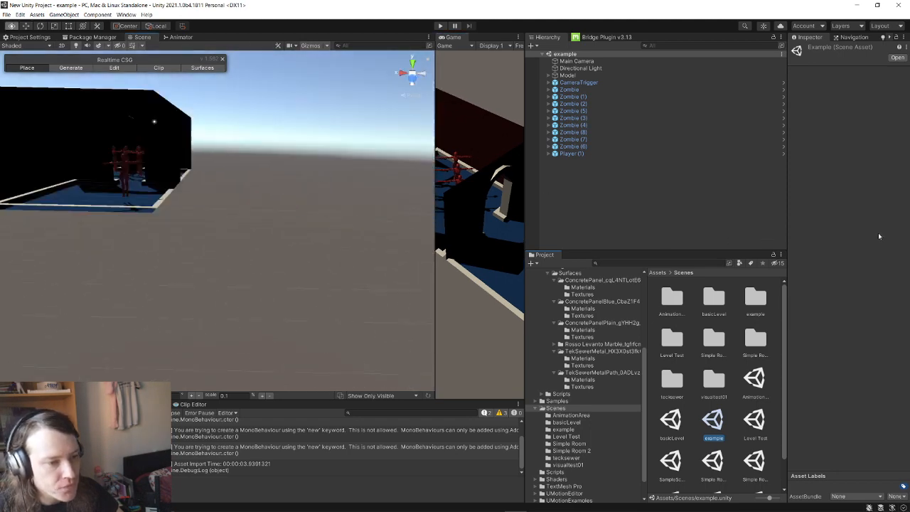
key(w)
right_drag(792, 179, 498, 334)
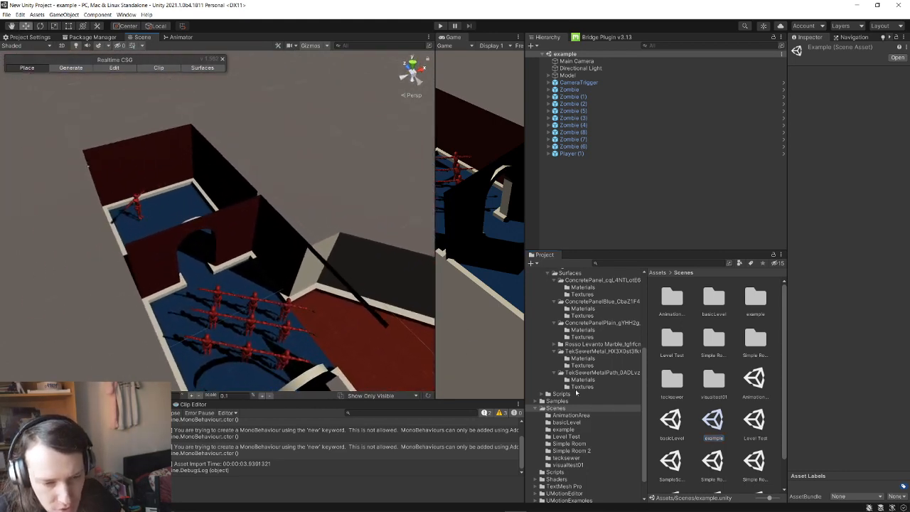
- Upgrade the imported Rosso Levanto Marble material to UniversalRP using the selected-materials upgrade
click(561, 344)
click(583, 352)
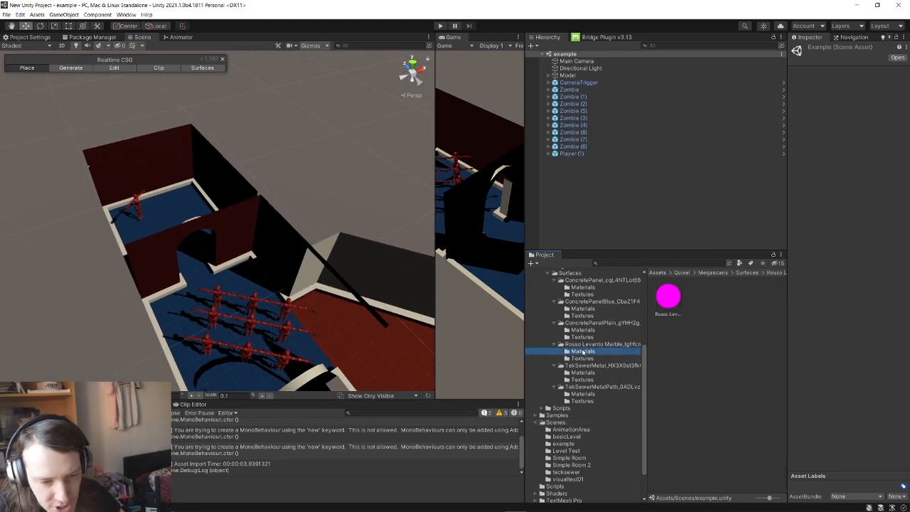
click(679, 291)
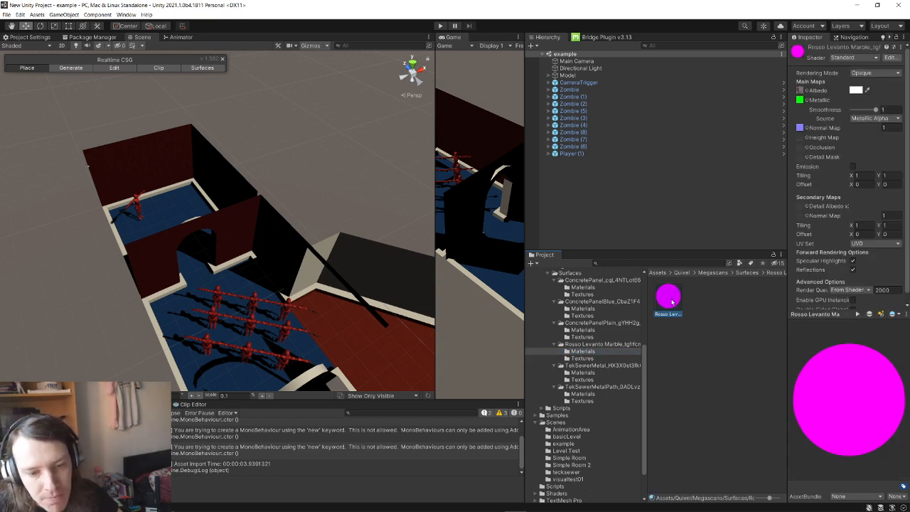
click(22, 14)
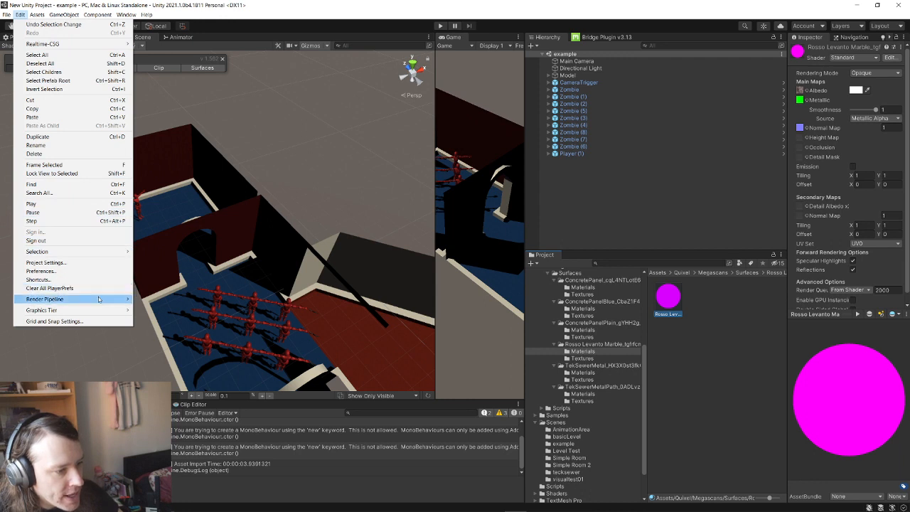
mouse_move(86, 298)
mouse_move(183, 311)
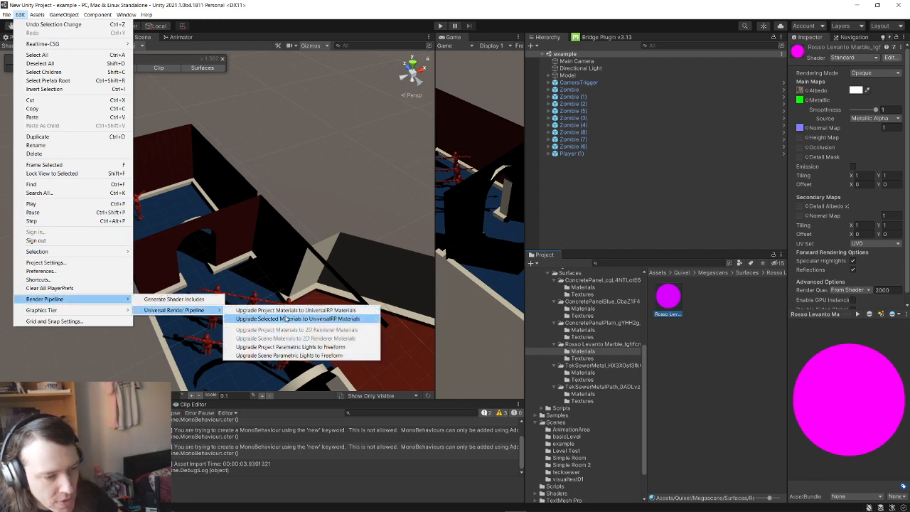
click(284, 320)
click(478, 276)
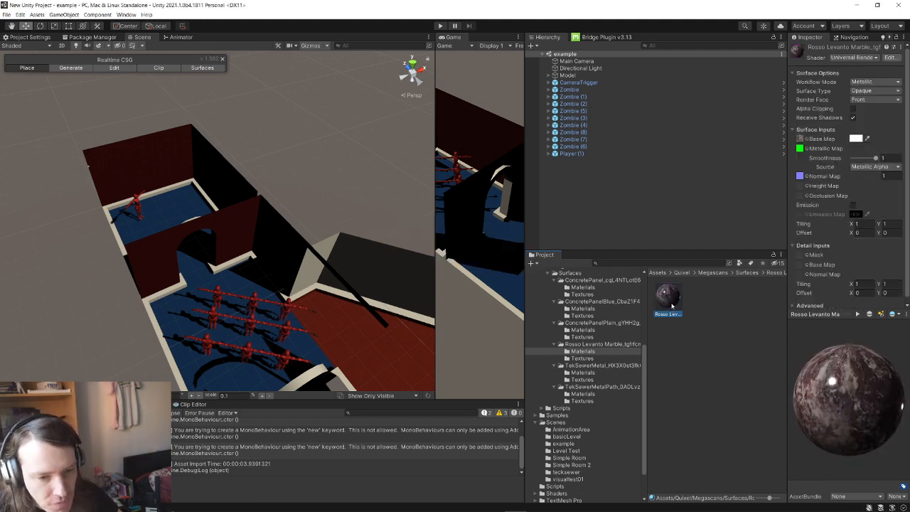
- Apply the Rosso Levanto Marble material to the blue floors of the end room and the adjoining zombie room
drag(668, 297, 171, 214)
click(171, 212)
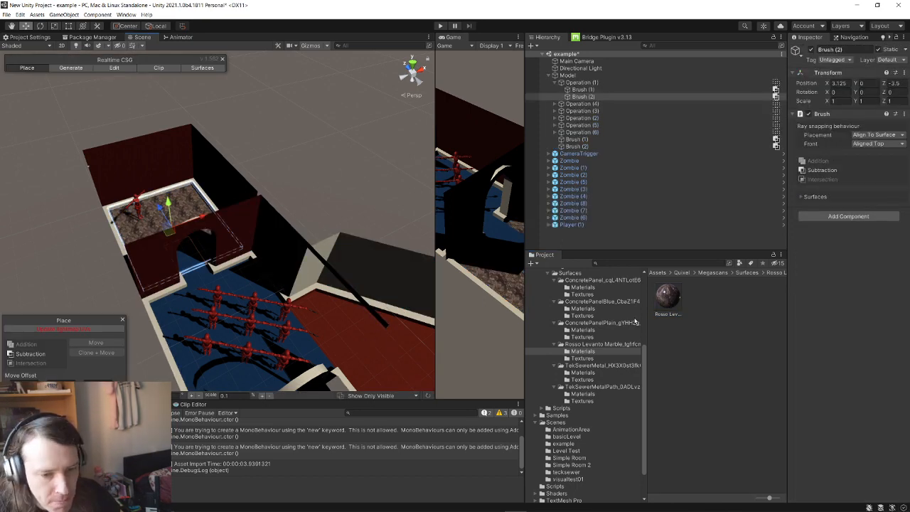
mouse_move(665, 296)
mouse_down()
mouse_move(234, 315)
mouse_move(338, 295)
mouse_move(208, 276)
mouse_up()
key(w)
mouse_move(207, 276)
right_down()
mouse_move(173, 283)
mouse_move(143, 215)
mouse_move(833, 246)
mouse_move(666, 275)
mouse_move(565, 249)
mouse_move(748, 271)
mouse_move(714, 252)
mouse_move(682, 280)
right_up()
- Set the Rosso Levanto Marble material's surface tiling to 0.2 in both X and Y
click(667, 297)
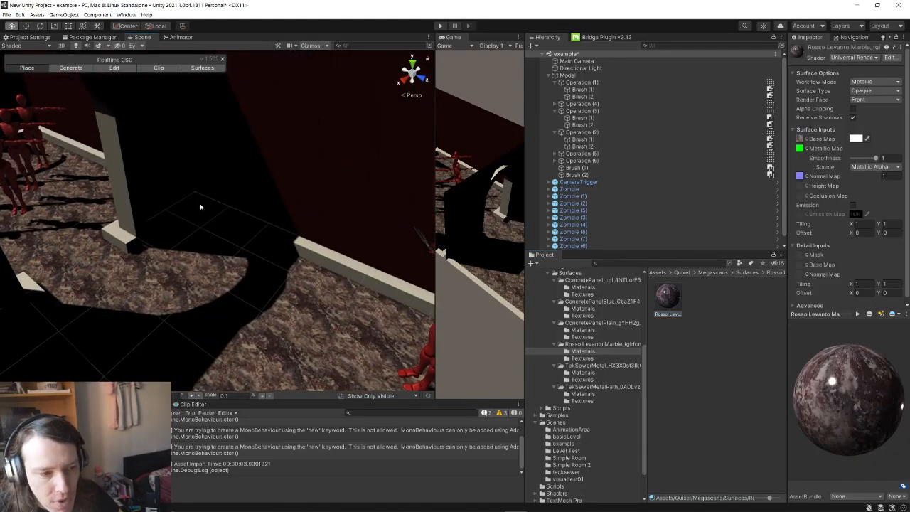
right_drag(200, 206, 91, 277)
click(857, 224)
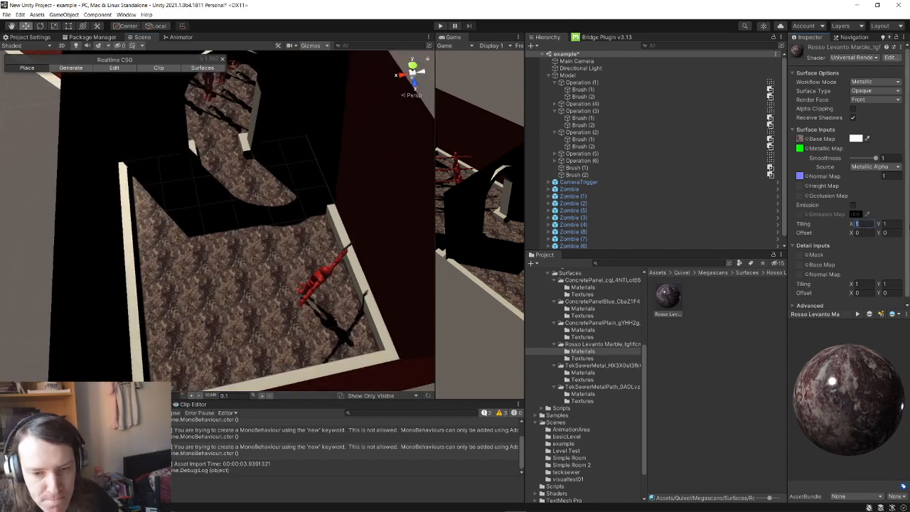
text(0.2)
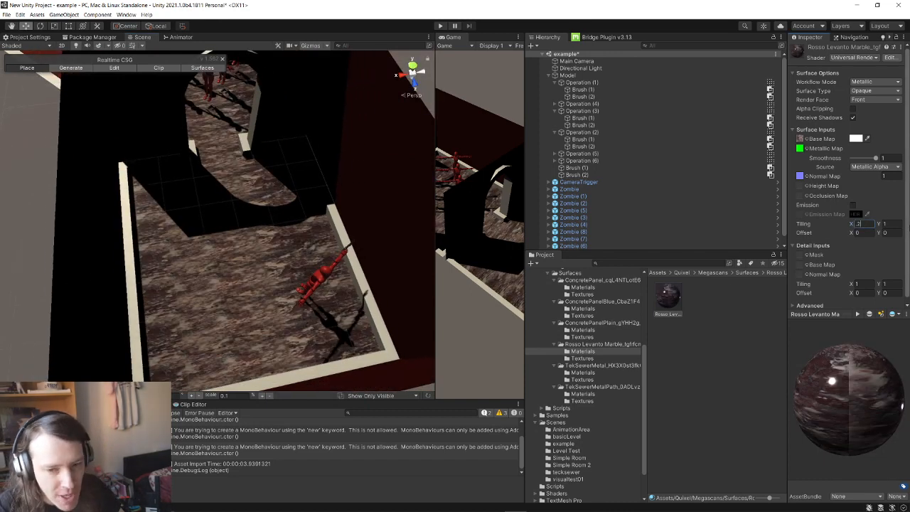
key(ctrl+a)
key(ctrl+c)
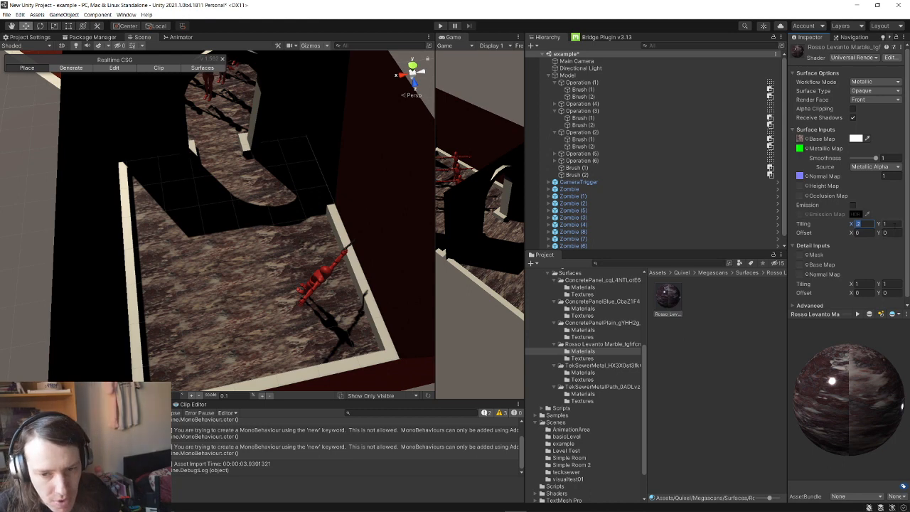
click(889, 225)
key(ctrl+v)
- Apply the Rosso Levanto Marble material to the remaining blue floor beyond the archway
alt+drag(253, 208, 84, 179)
right_drag(84, 179, 105, 212)
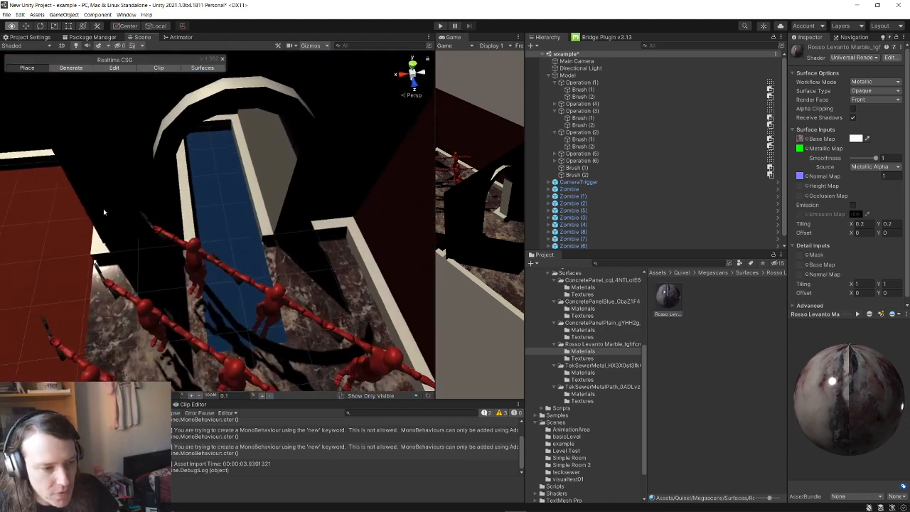
click(592, 353)
mouse_move(667, 297)
mouse_down()
mouse_move(394, 232)
mouse_move(244, 225)
mouse_up()
mouse_move(383, 290)
alt+mouse_down()
mouse_move(238, 260)
mouse_move(115, 259)
mouse_move(35, 246)
mouse_move(202, 222)
mouse_move(320, 226)
alt+mouse_up()
scroll(362, 288, down, 5)
click(356, 263)
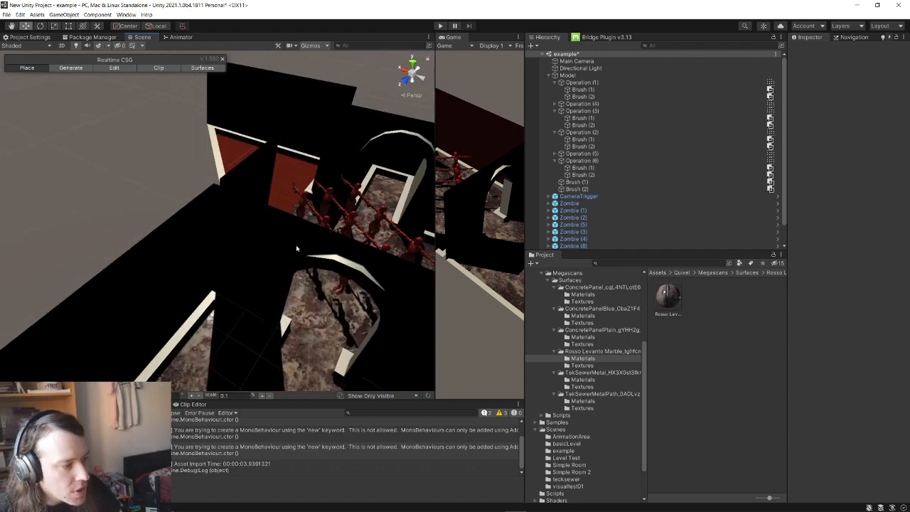
- Switch to Quixel Bridge and show the local Megascans surfaces in the Other category
key(alt+Tab)
click(495, 203)
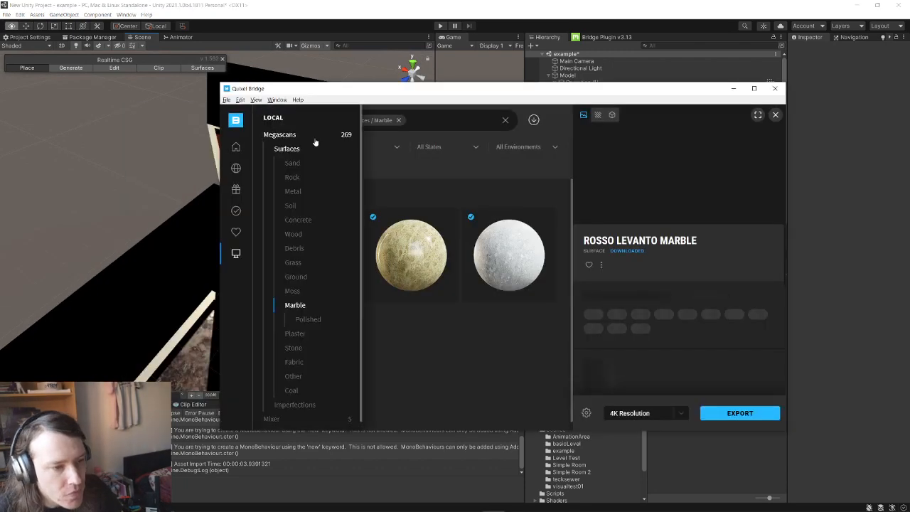
mouse_move(236, 254)
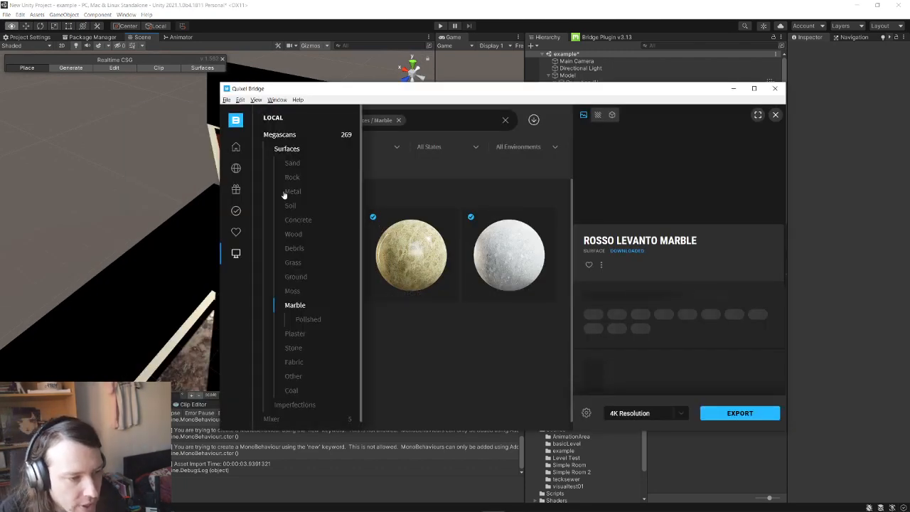
scroll(298, 239, down, 1)
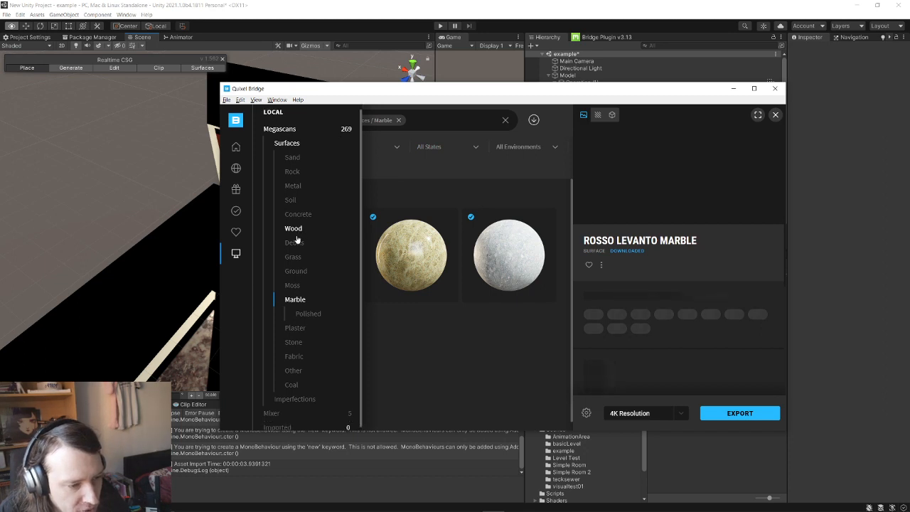
click(293, 367)
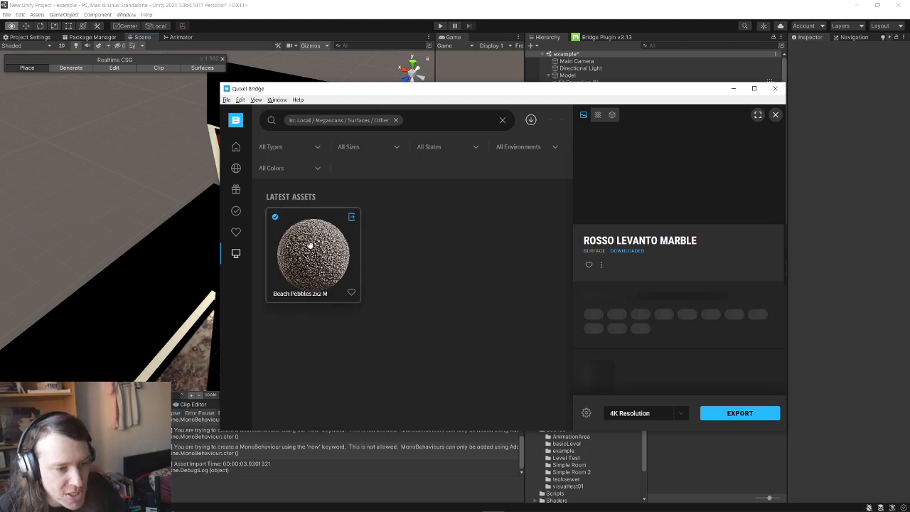
- Export the Beach Pebbles 2x2 M surface to the Unity project and return to Unity
click(310, 245)
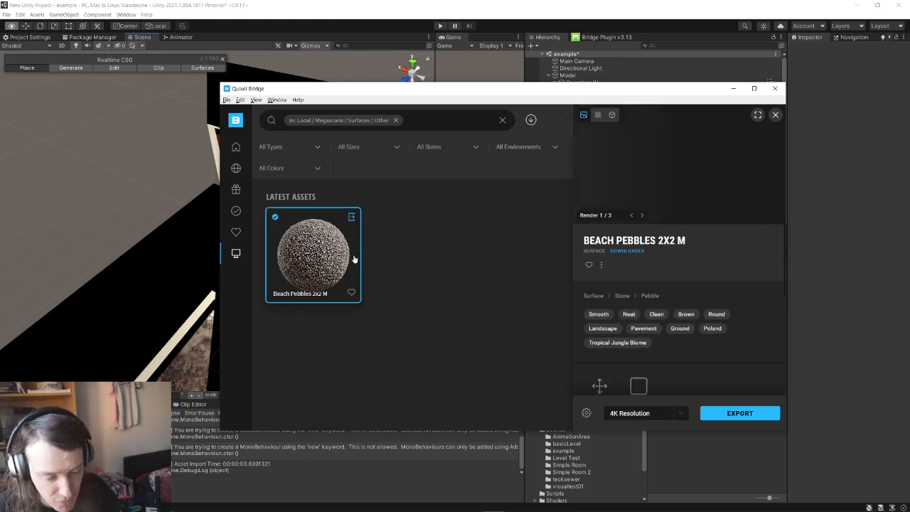
click(741, 416)
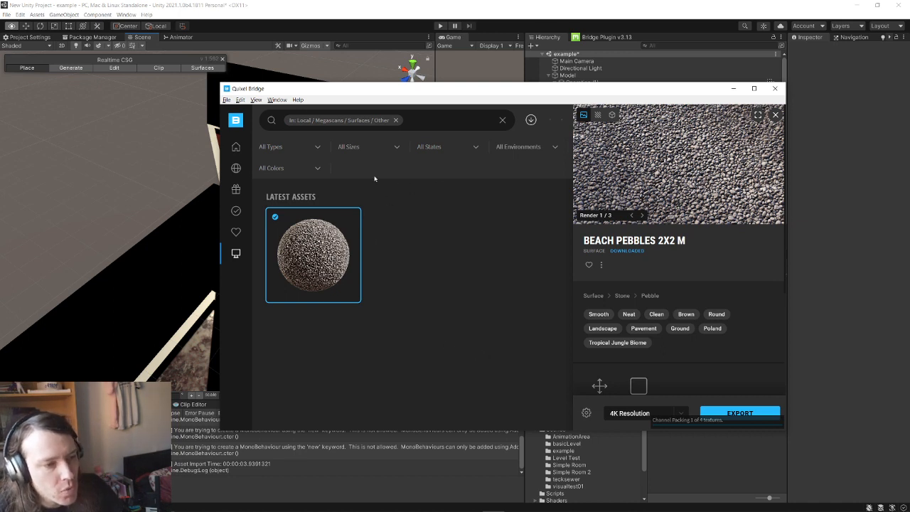
mouse_move(230, 156)
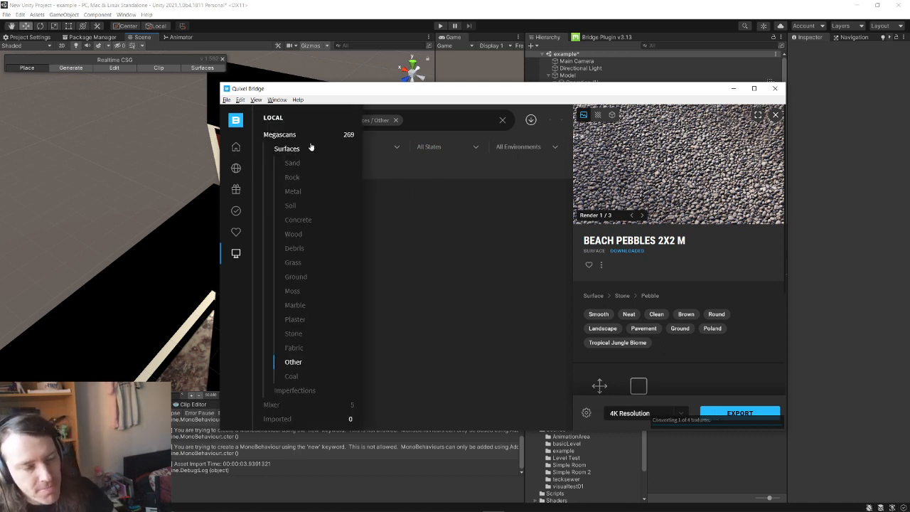
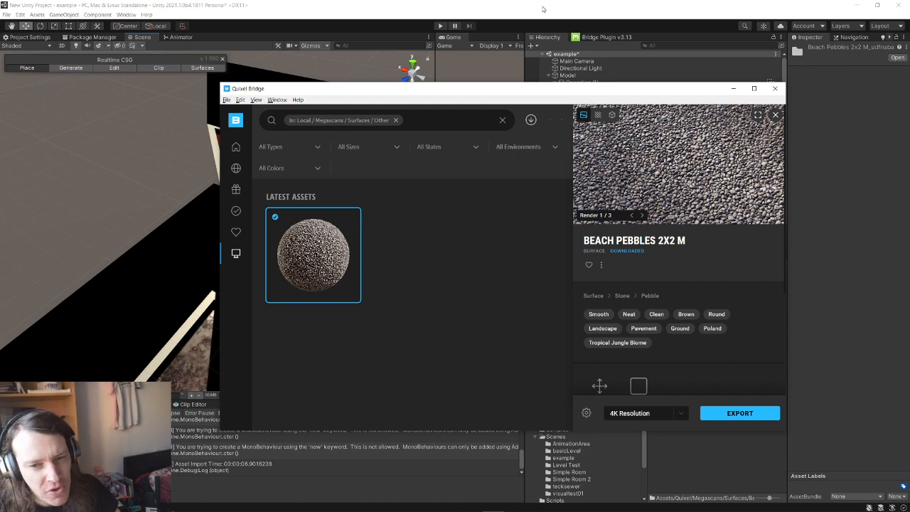
click(543, 9)
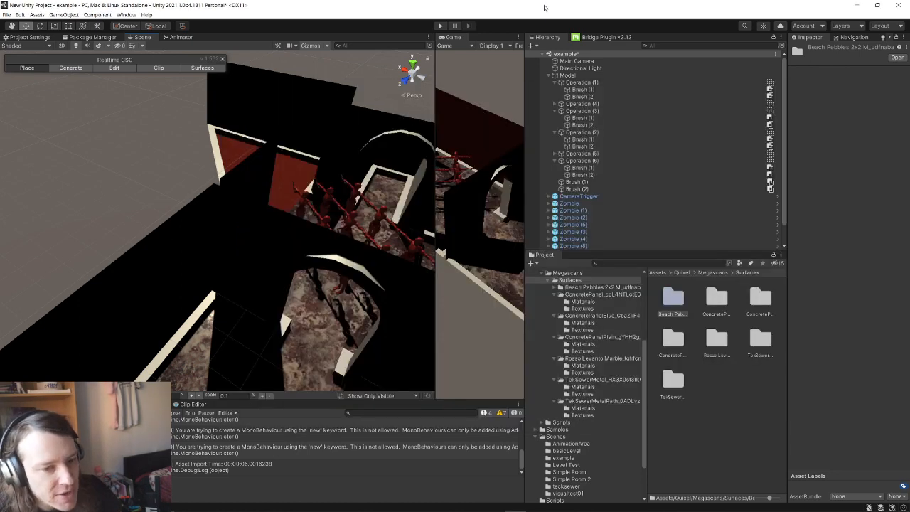
- Examine the albedo, displacement, masks and normal textures in the imported Beach Pebbles 2x2 M folder
right_drag(308, 201, 126, 206)
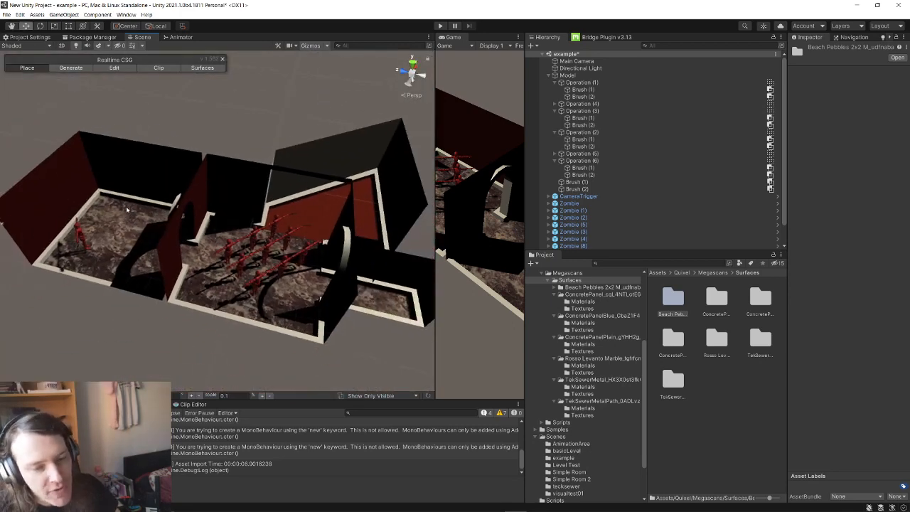
double_click(680, 306)
double_click(708, 298)
click(676, 298)
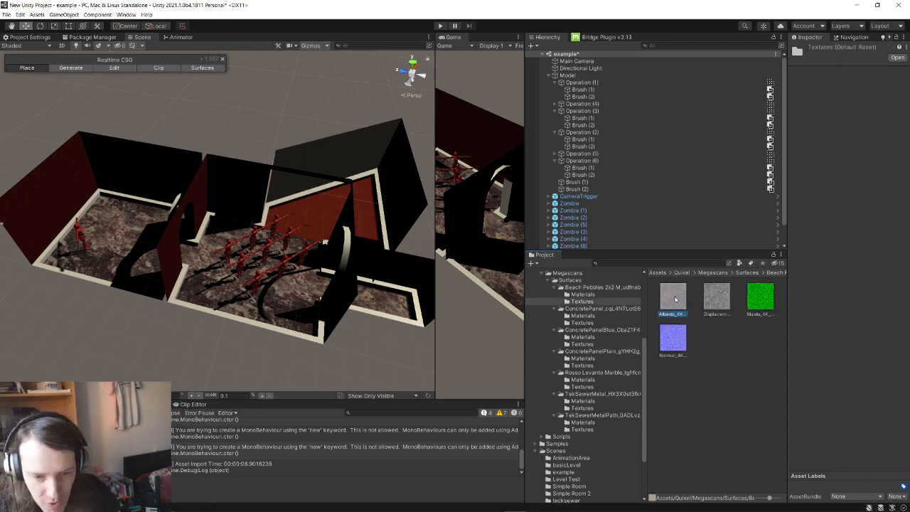
click(715, 306)
click(761, 302)
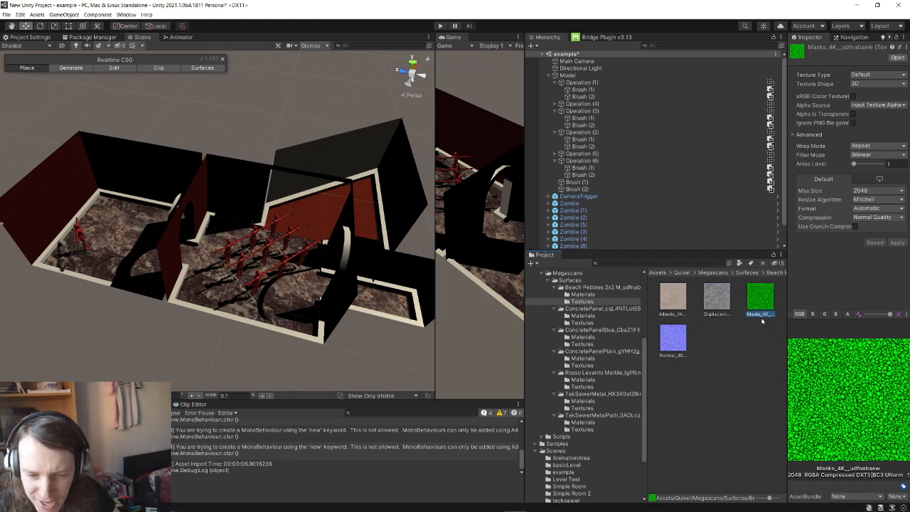
click(673, 341)
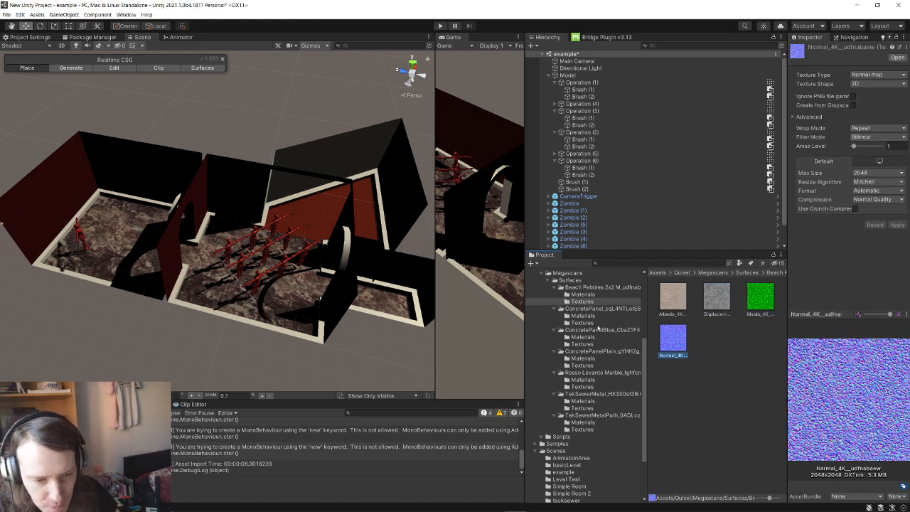
- Upgrade the imported Beach Pebbles 2x2 M material to UniversalRP
click(584, 294)
click(670, 299)
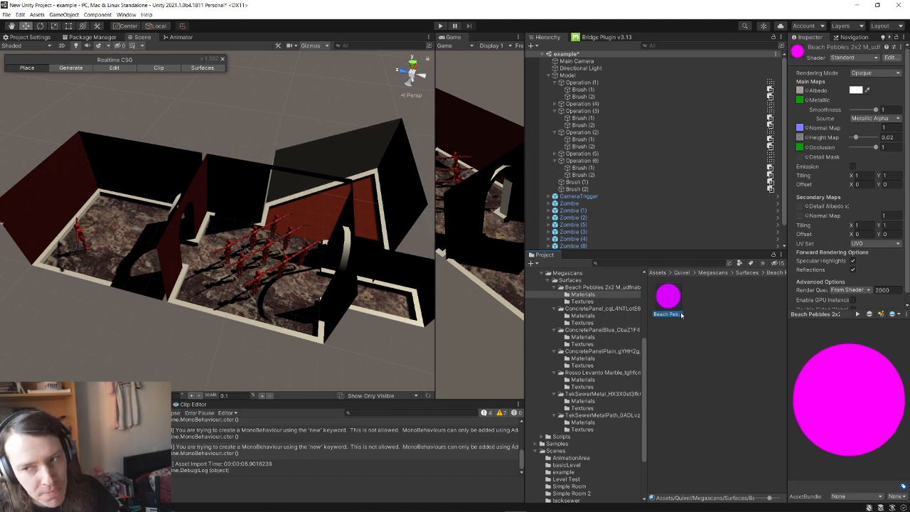
click(20, 14)
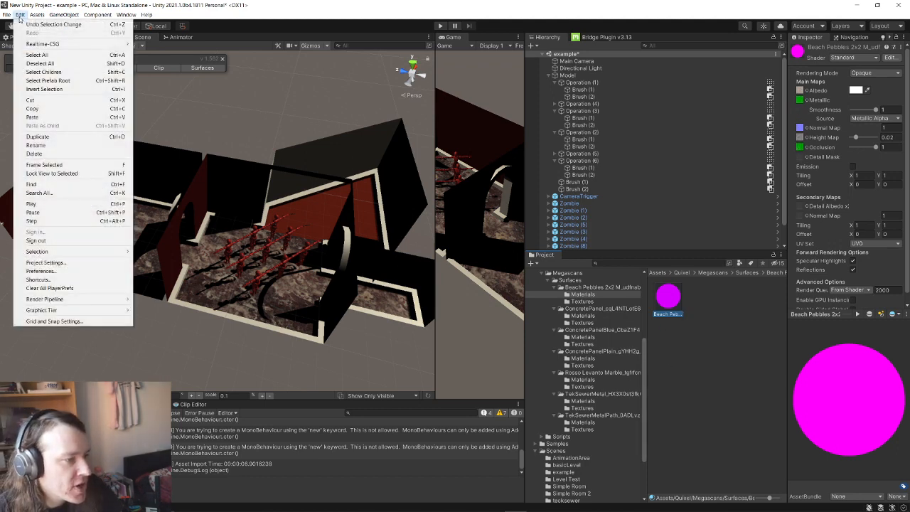
mouse_move(108, 301)
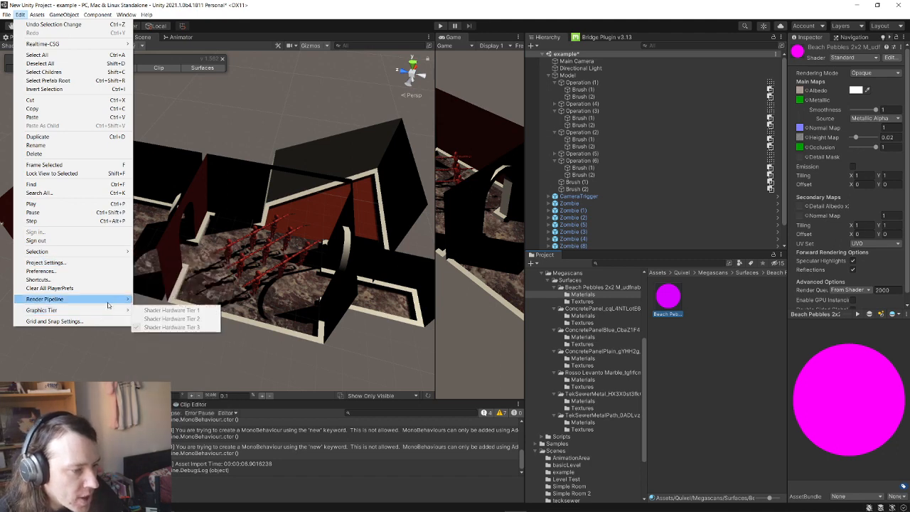
- Upgrade all project materials to UniversalRP materials
mouse_move(176, 311)
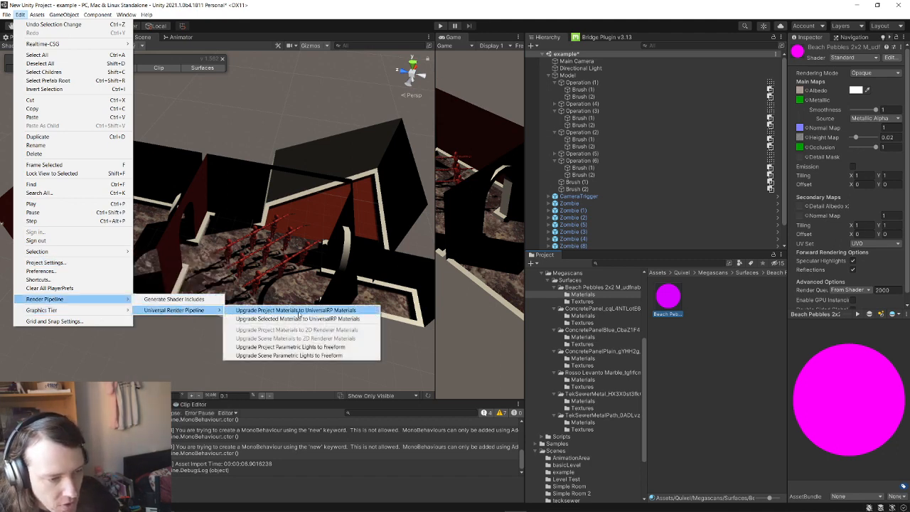
click(299, 313)
click(479, 273)
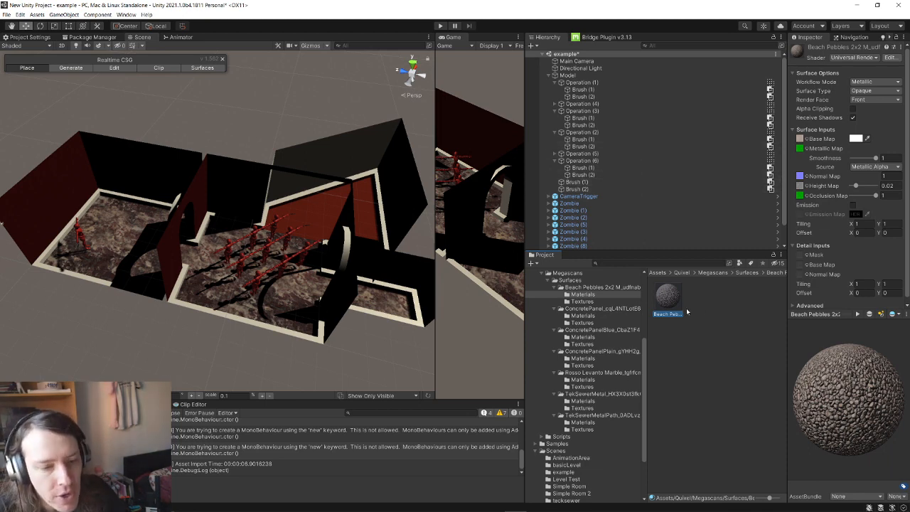
- Apply the Beach Pebbles material to the floor of the room with the zombie group and to the adjoining archway floor
drag(667, 294, 218, 280)
click(219, 280)
scroll(242, 279, up, 10)
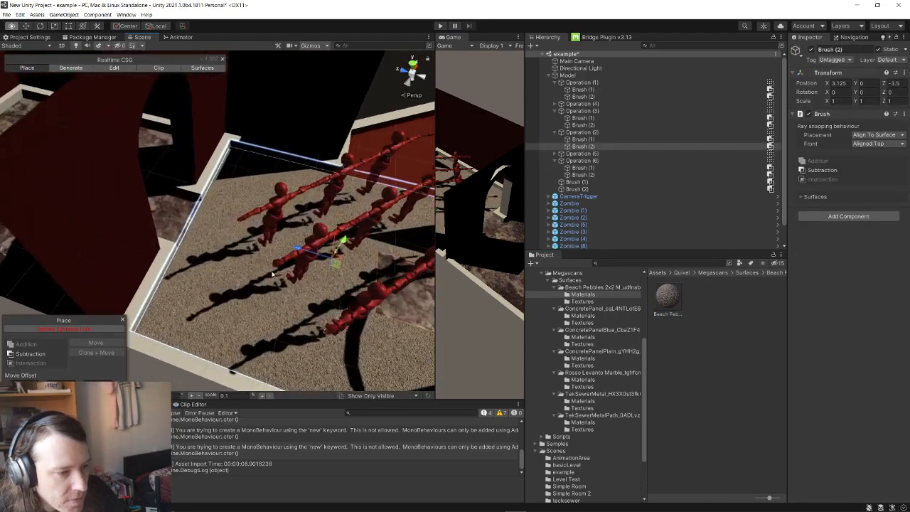
mouse_move(272, 277)
right_down()
mouse_move(285, 192)
mouse_move(338, 178)
mouse_move(377, 174)
mouse_move(395, 249)
right_up()
mouse_move(667, 294)
mouse_down()
mouse_move(384, 245)
mouse_move(164, 225)
mouse_up()
right_drag(164, 225, 67, 284)
mouse_move(247, 272)
right_down()
mouse_move(315, 254)
mouse_move(254, 210)
mouse_move(197, 187)
mouse_move(268, 212)
right_up()
- Switch to Quixel Bridge and search the local Other surfaces for wallpaper
key(alt+Tab)
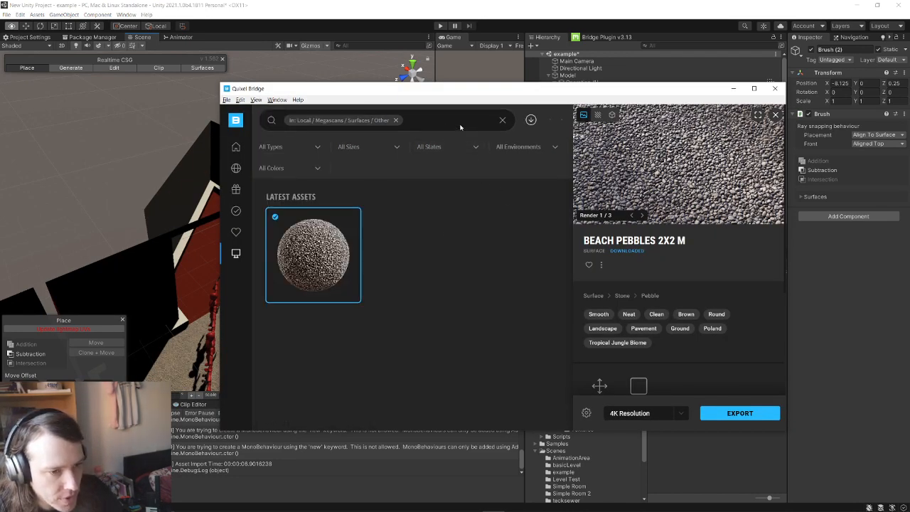
click(272, 121)
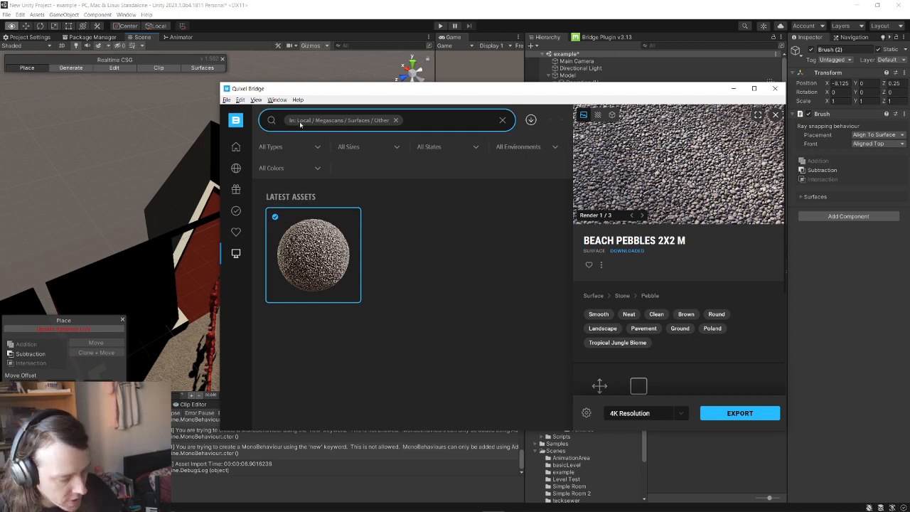
text(wallpaper)
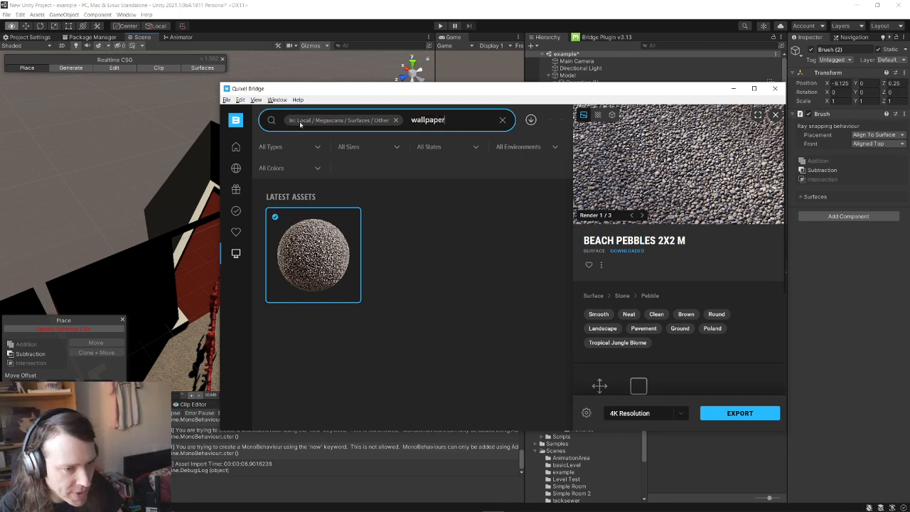
key(Return)
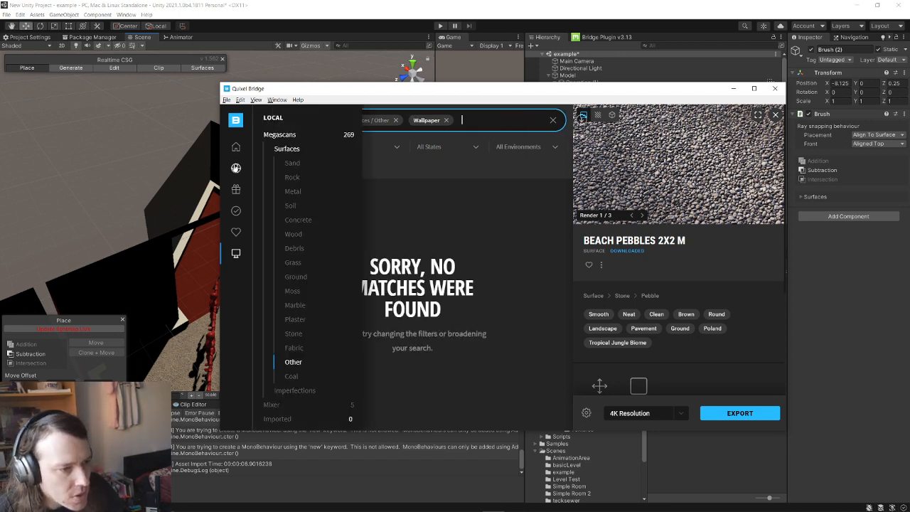
- Search the online collections for wallpaper and open the Wallpaper collection
click(236, 170)
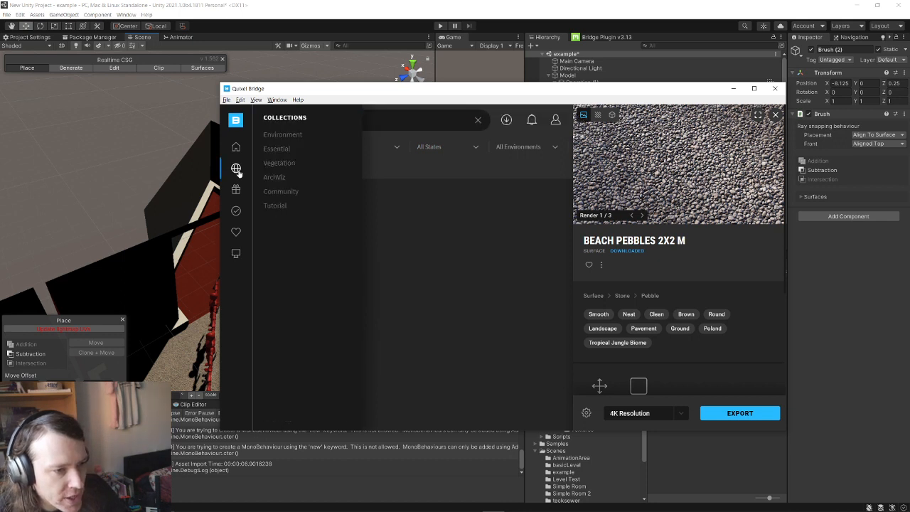
click(402, 120)
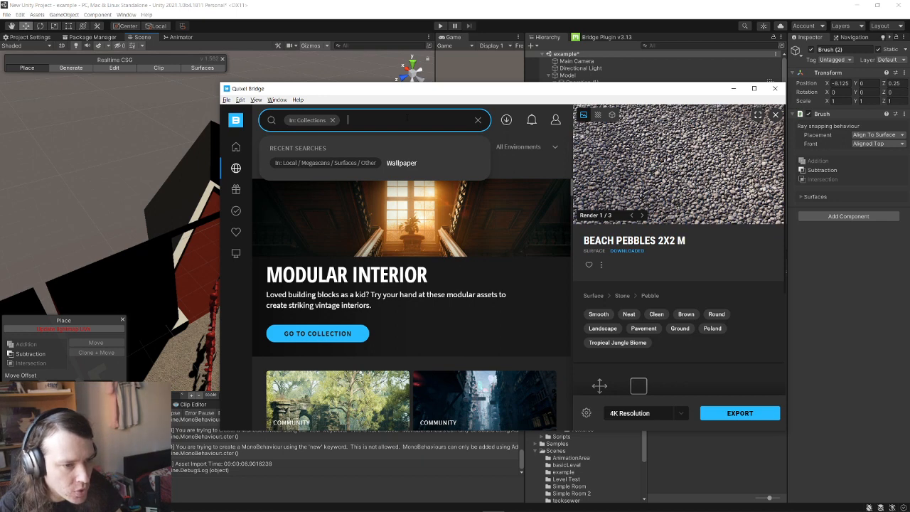
text(wall)
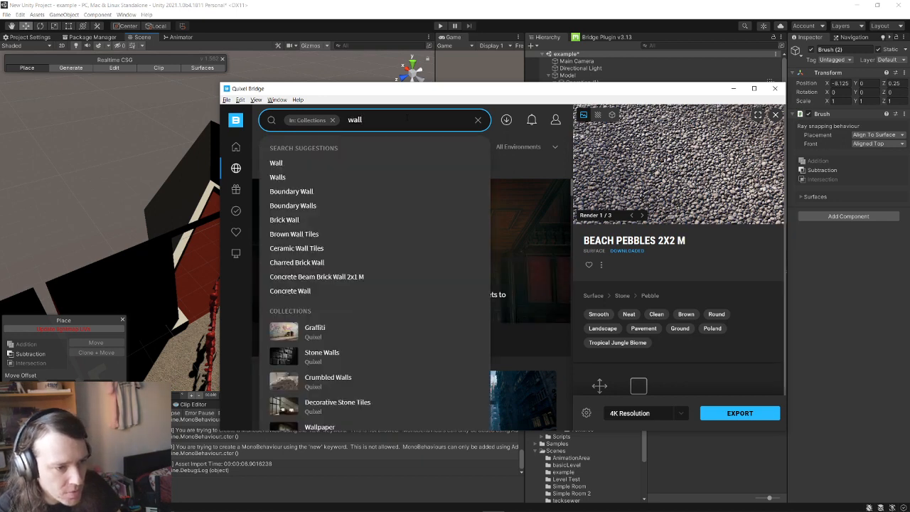
text(paper)
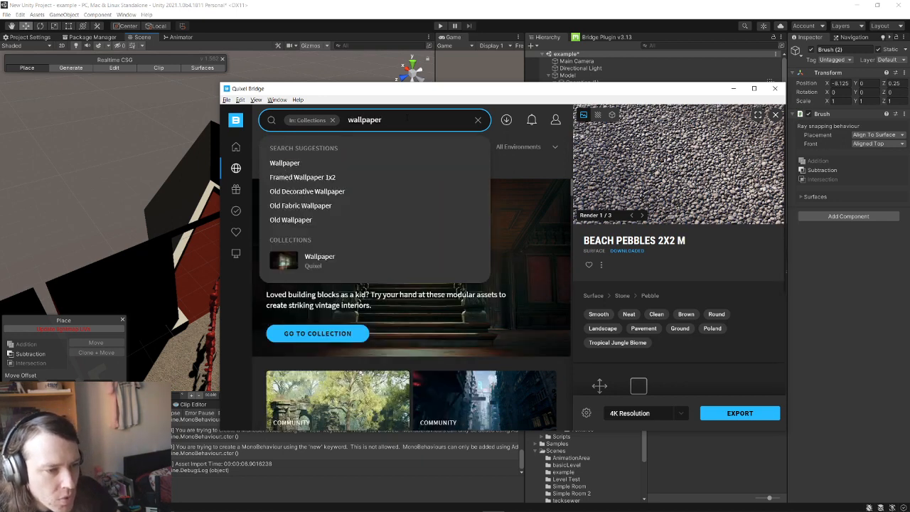
click(320, 262)
- Download the Old Fabric Wall Panel 2x2 M surface from the Wallpaper collection at 8K resolution
scroll(498, 284, down, 3)
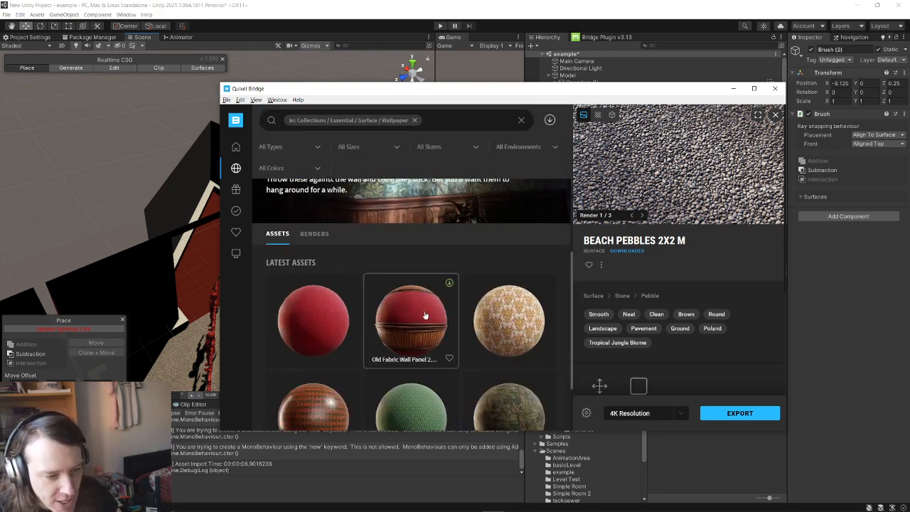
scroll(425, 315, down, 1)
click(422, 283)
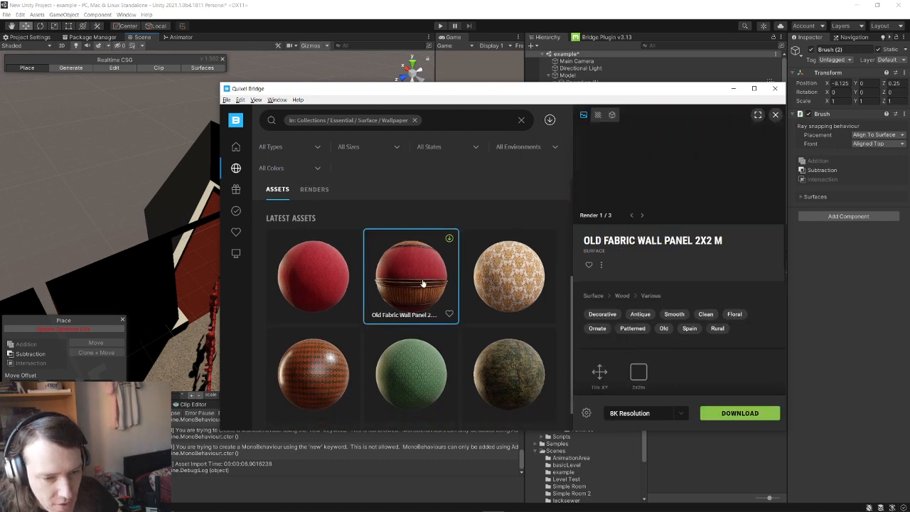
click(758, 419)
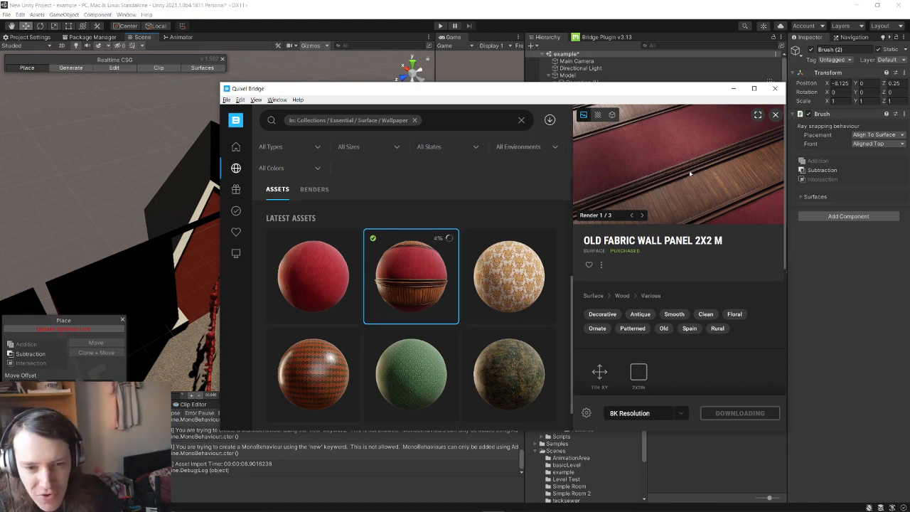
click(378, 10)
mouse_move(275, 236)
right_down()
mouse_move(251, 236)
mouse_move(792, 185)
mouse_move(242, 220)
mouse_move(291, 229)
mouse_move(357, 272)
mouse_move(135, 278)
mouse_move(330, 293)
mouse_move(479, 371)
mouse_move(369, 321)
mouse_move(240, 228)
mouse_move(226, 306)
mouse_move(250, 288)
right_up()
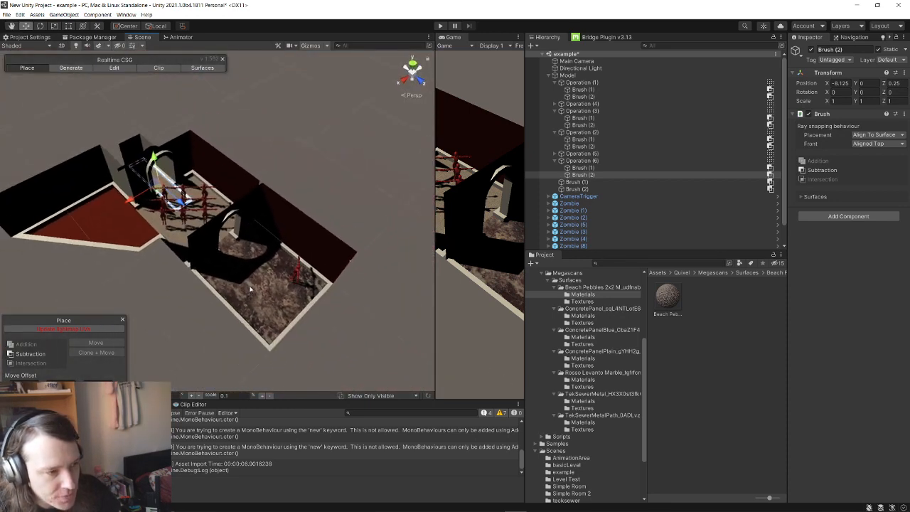
right_drag(282, 258, 246, 242)
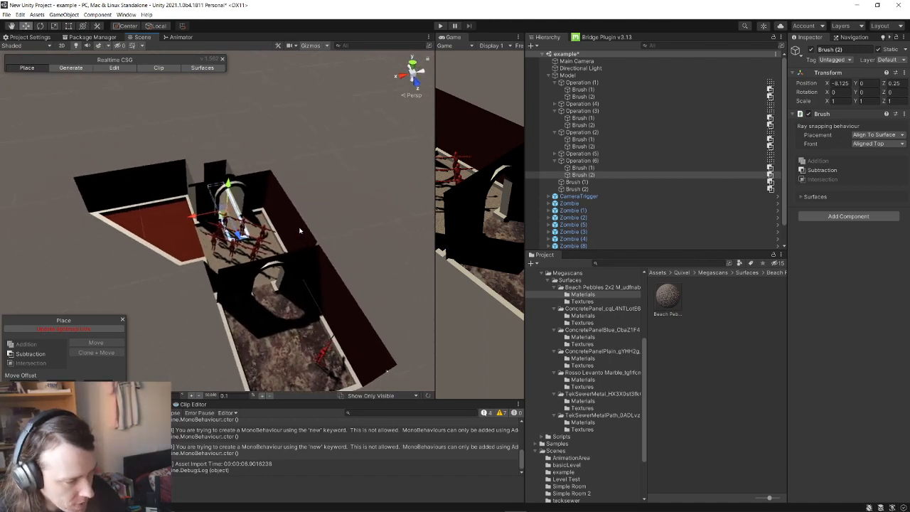
- Switch to Quixel Mixer and start a new mix, discarding the unsaved changes to the rock mix
key(alt+Tab)
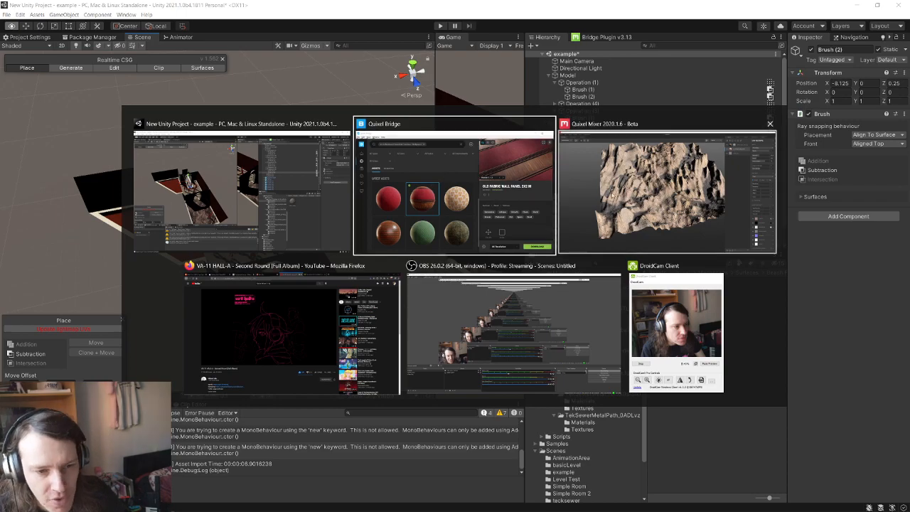
key(alt+Tab)
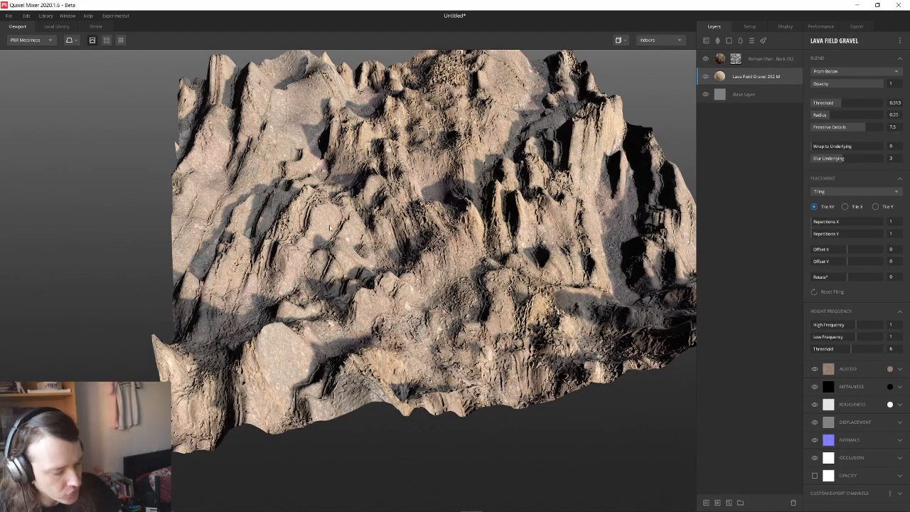
drag(331, 225, 40, 52)
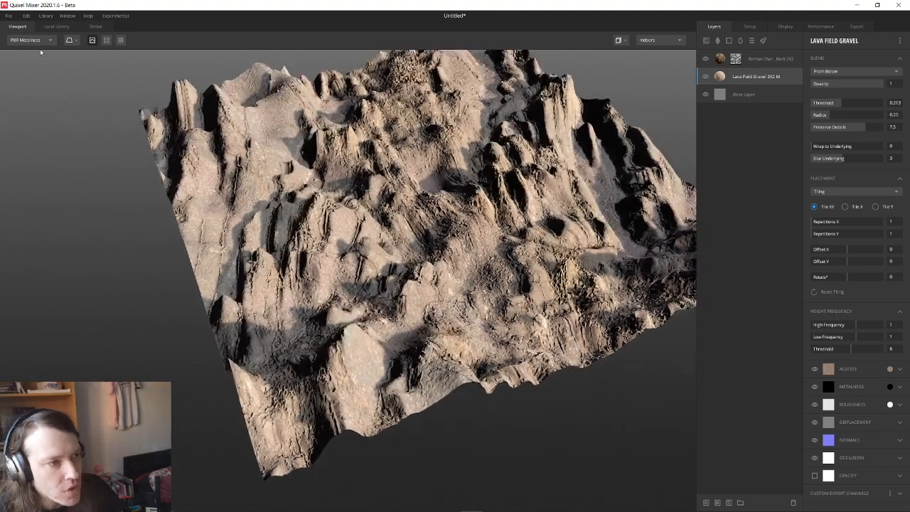
click(8, 17)
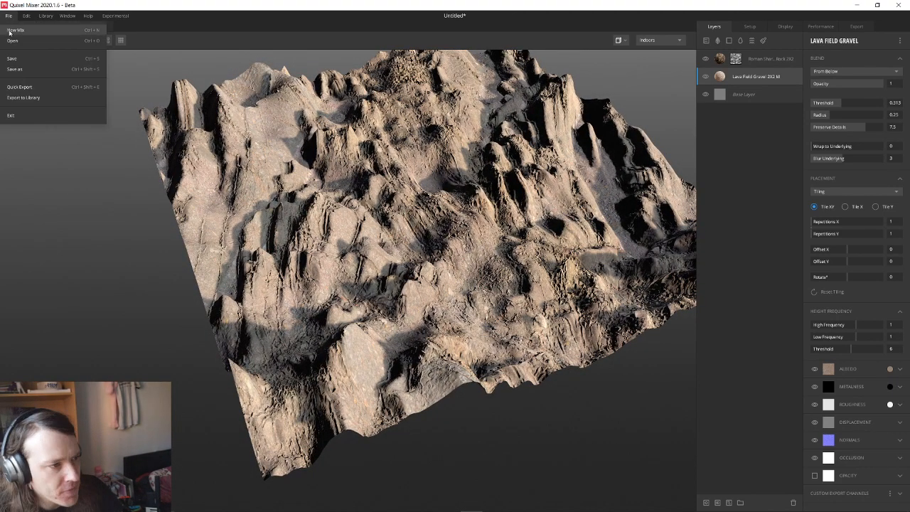
click(14, 32)
click(539, 303)
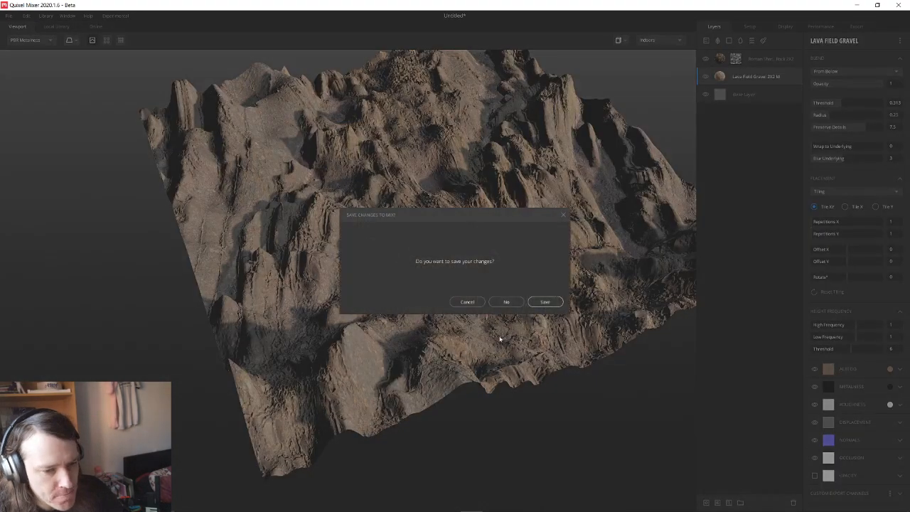
click(507, 302)
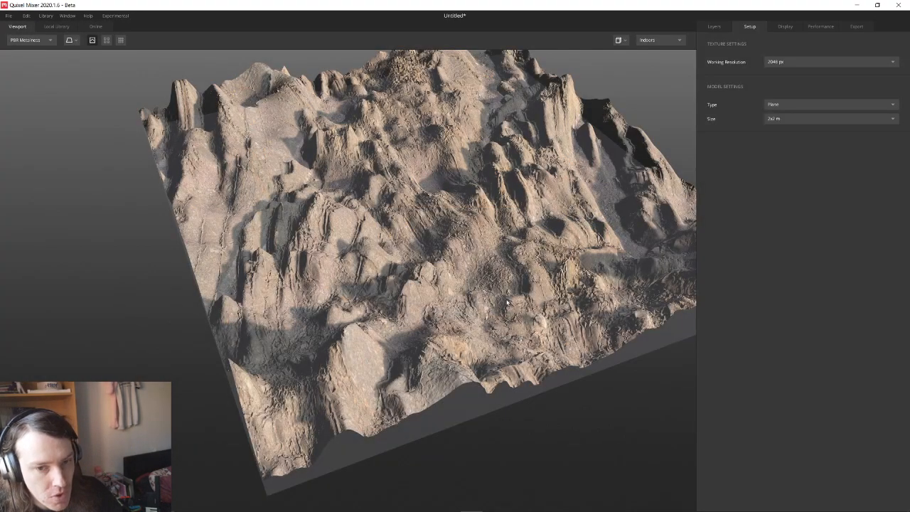
- Add the first Raw Cardboard surface from the local library's Paper category as a layer above the base layer
click(715, 26)
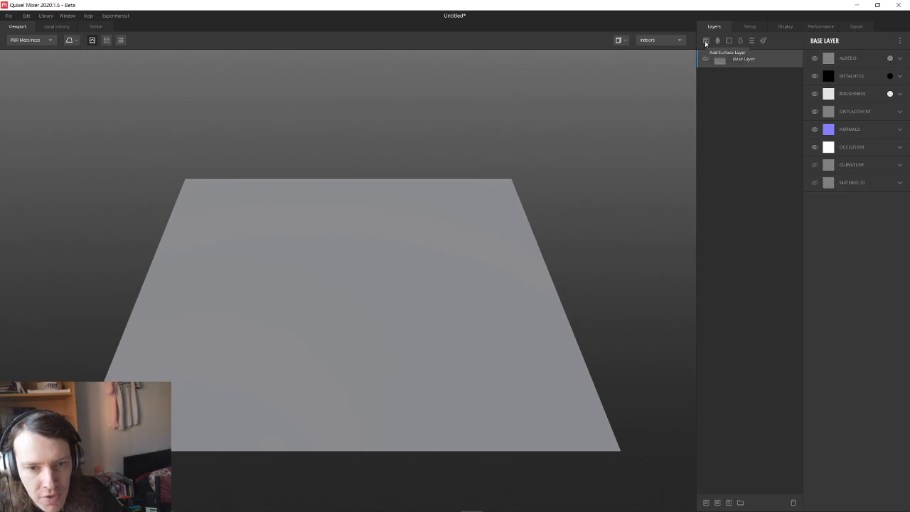
click(706, 41)
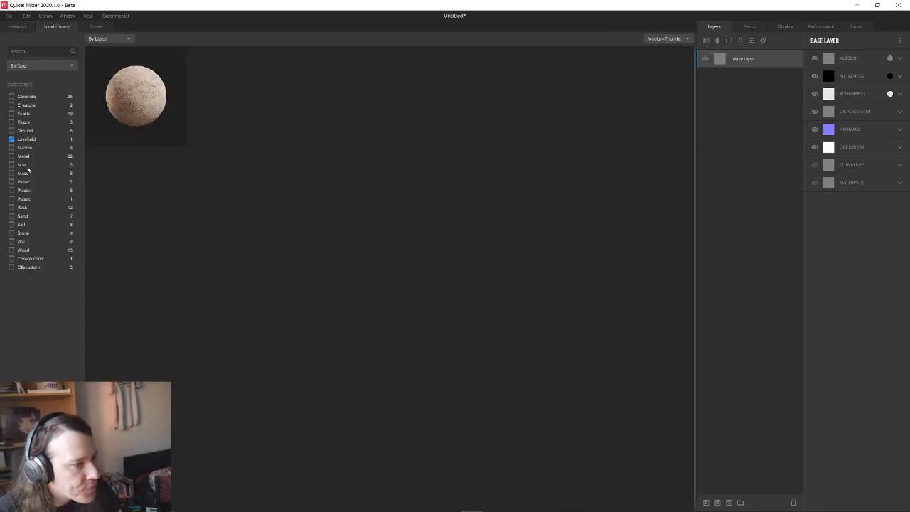
click(11, 139)
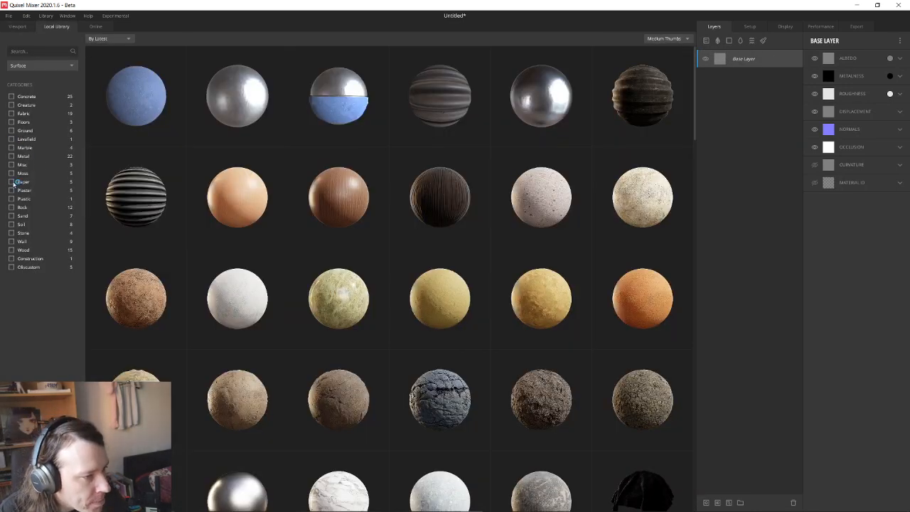
click(12, 183)
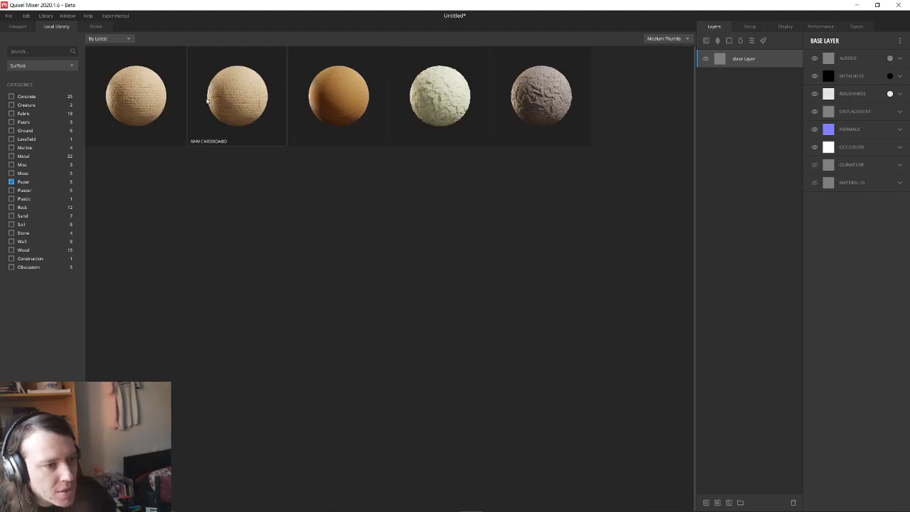
double_click(144, 110)
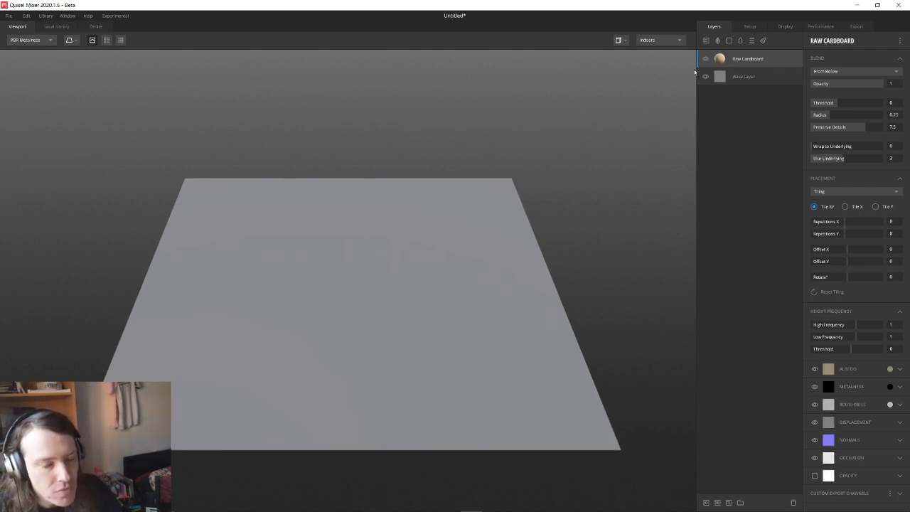
- Set the Raw Cardboard layer's blend threshold to about 0.285 and check the surface with and without the tiling preview
click(840, 104)
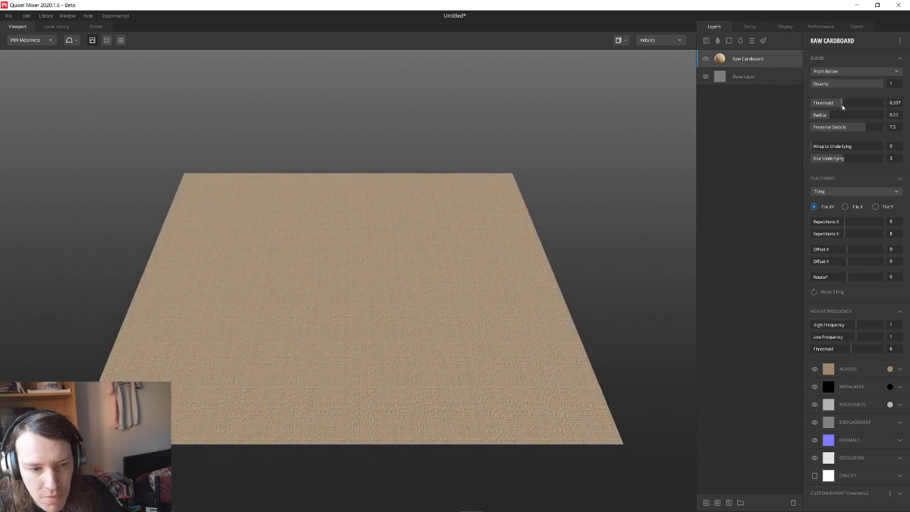
scroll(407, 288, up, 5)
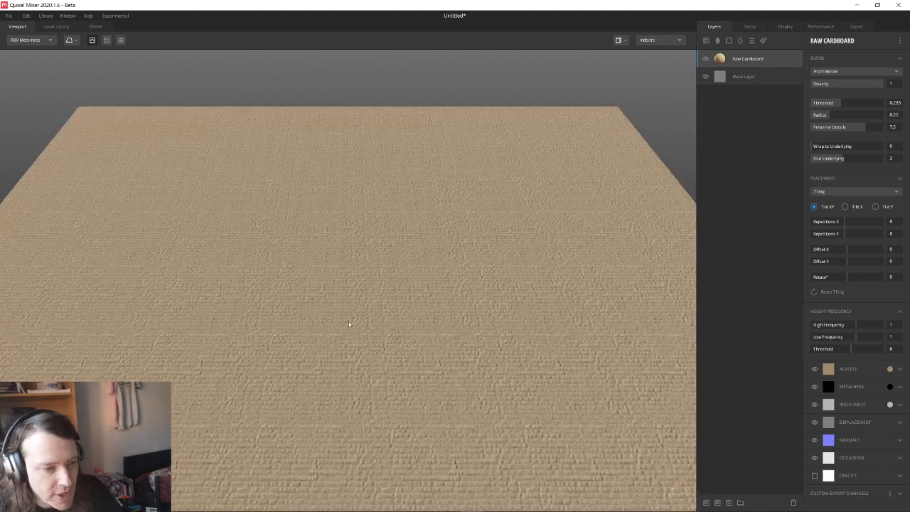
click(106, 40)
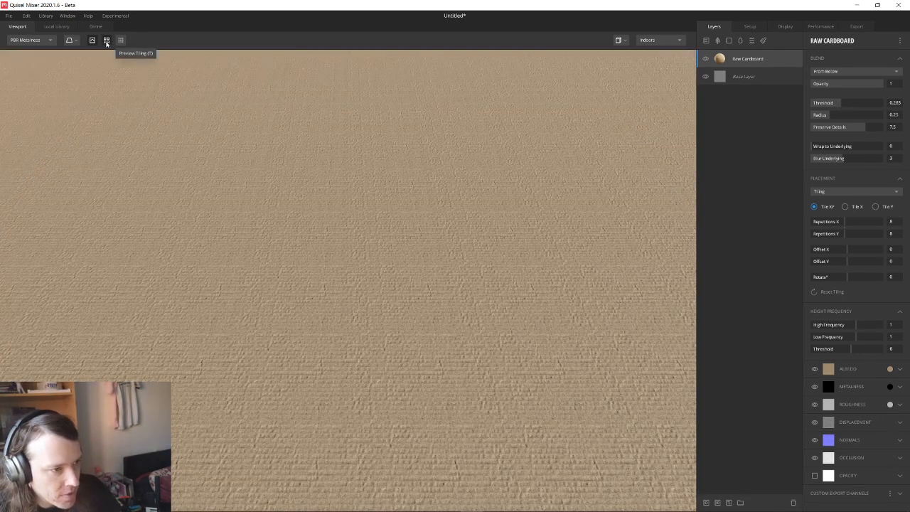
click(106, 40)
scroll(389, 287, down, 4)
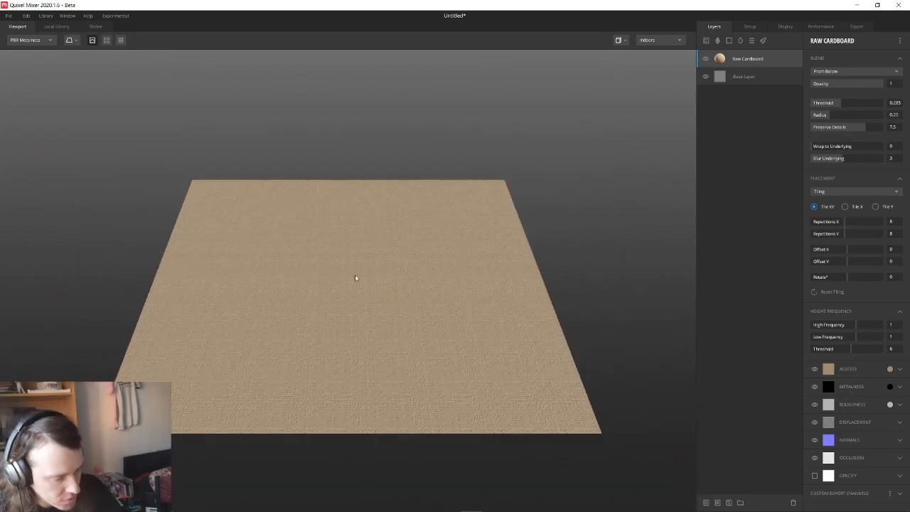
drag(355, 282, 363, 311)
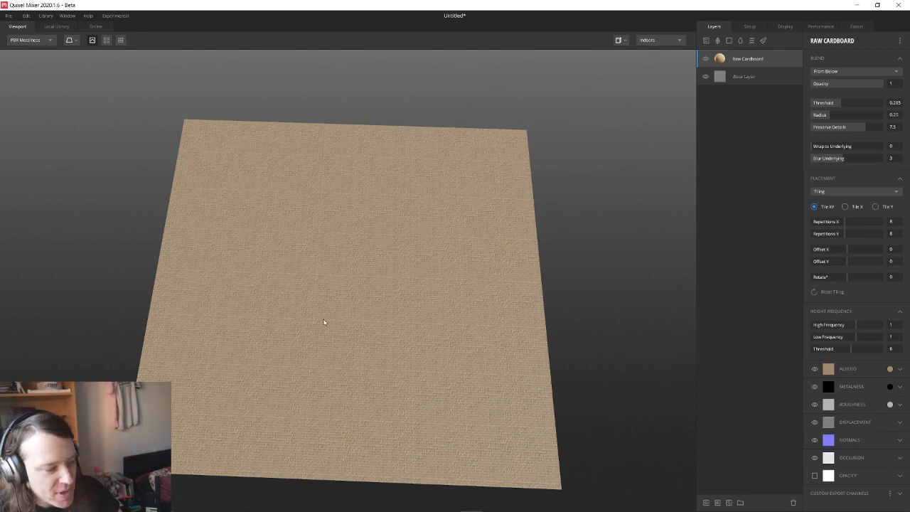
- Duplicate the Raw Cardboard layer and set the upper copy's blend threshold to about 0.48
right_click(738, 59)
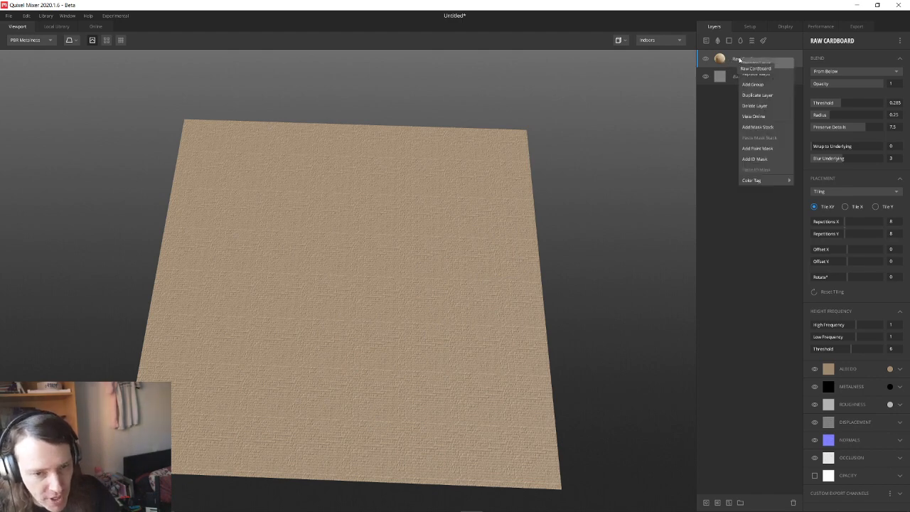
click(777, 98)
click(844, 104)
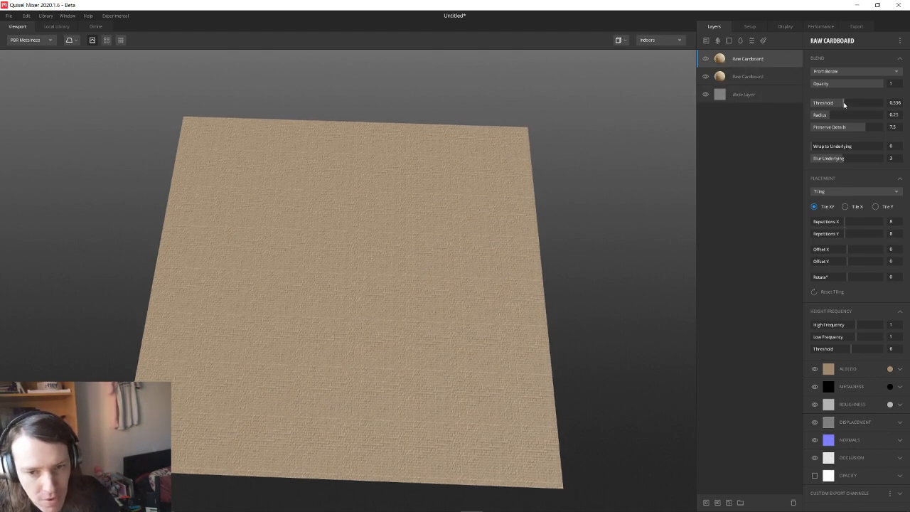
drag(843, 104, 813, 105)
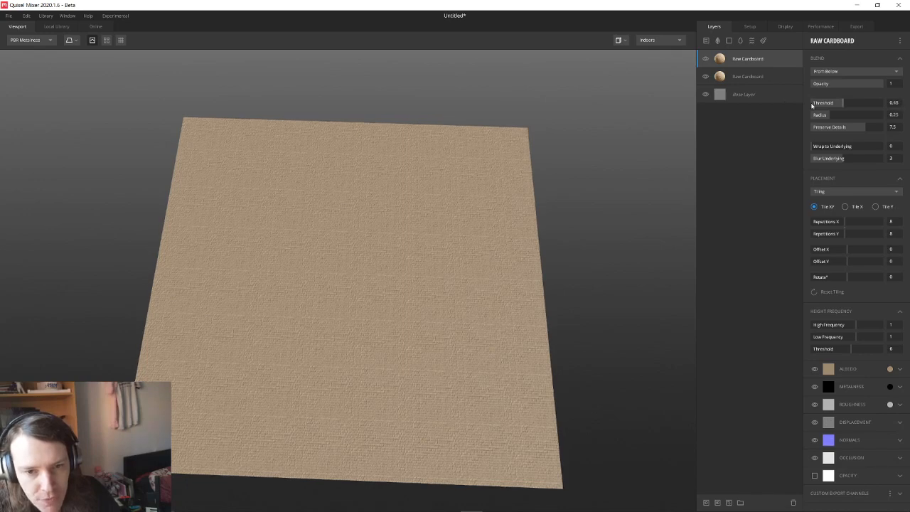
- Add a mask stack to the upper Raw Cardboard layer and give it a checker pattern repeating 4 by 4
right_click(762, 59)
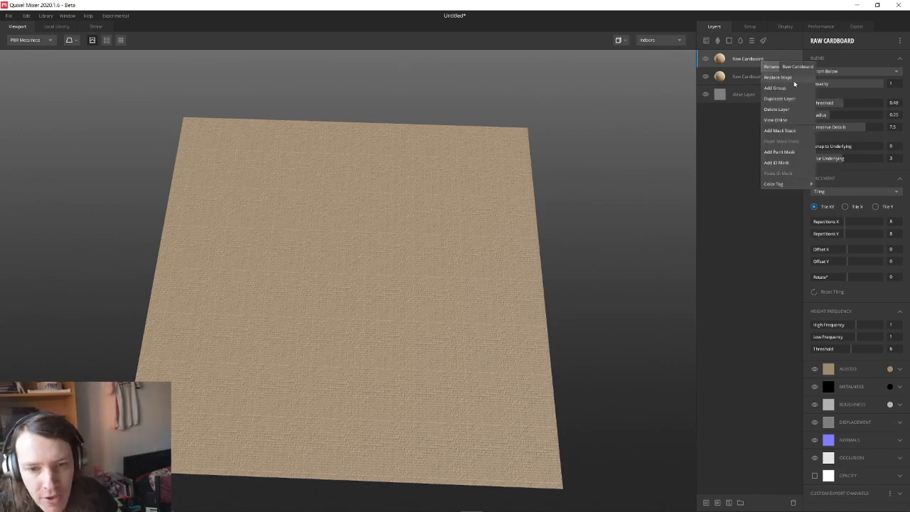
click(782, 130)
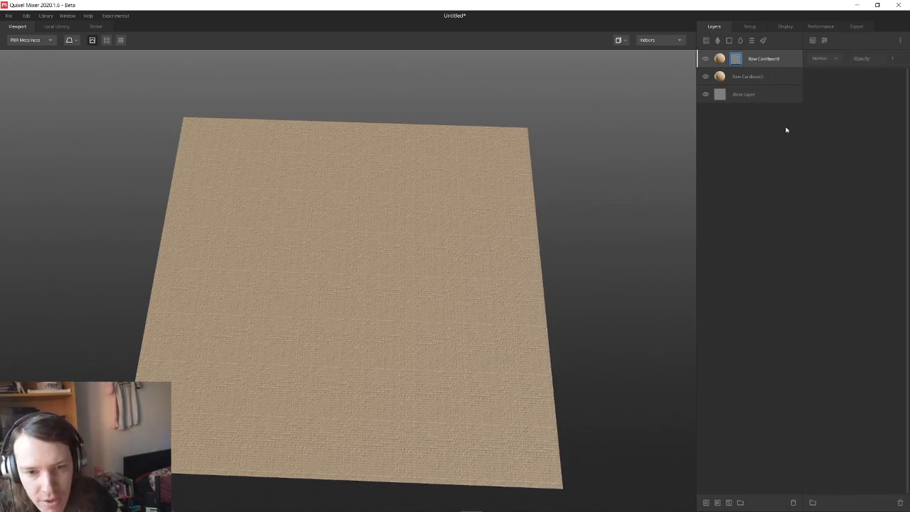
click(818, 41)
mouse_move(846, 84)
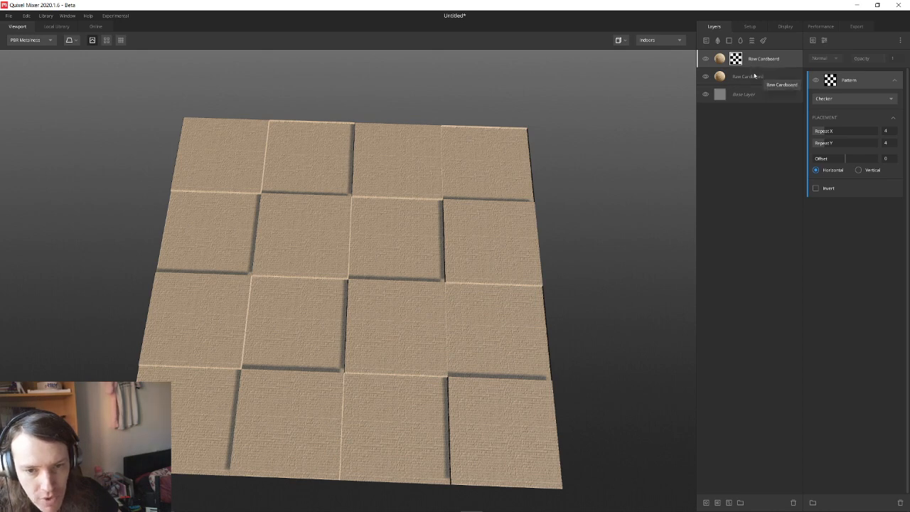
- Recolor the masked Raw Cardboard layer's albedo to a warmer brown with saturation 46 and value 62
click(719, 59)
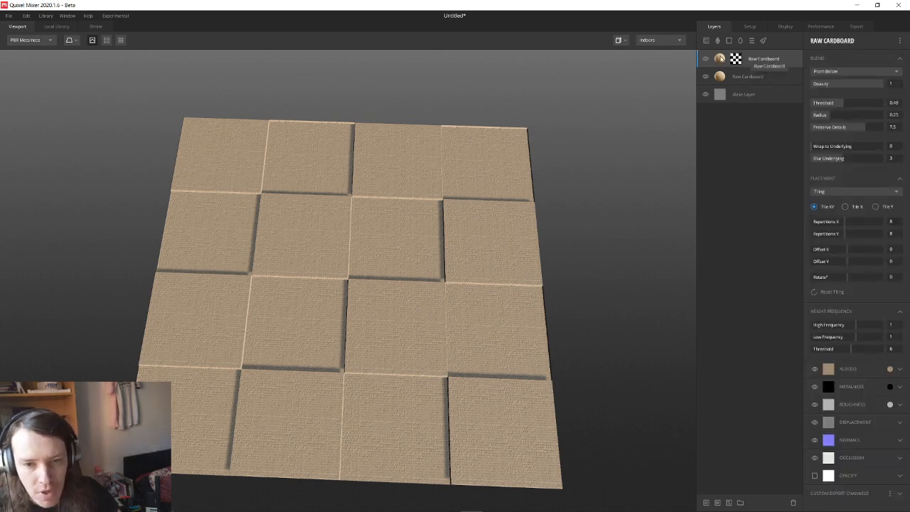
click(891, 371)
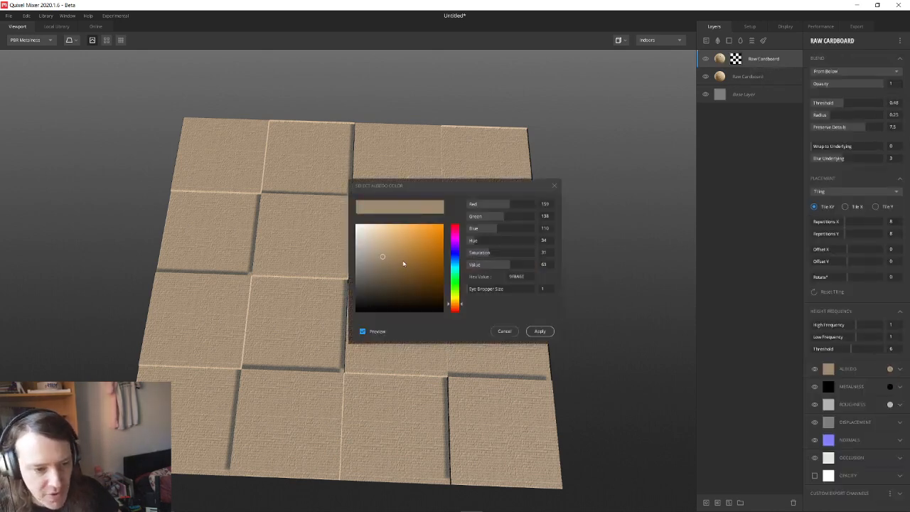
click(389, 265)
mouse_move(389, 265)
mouse_down()
mouse_move(411, 283)
mouse_move(373, 246)
mouse_move(396, 259)
mouse_up()
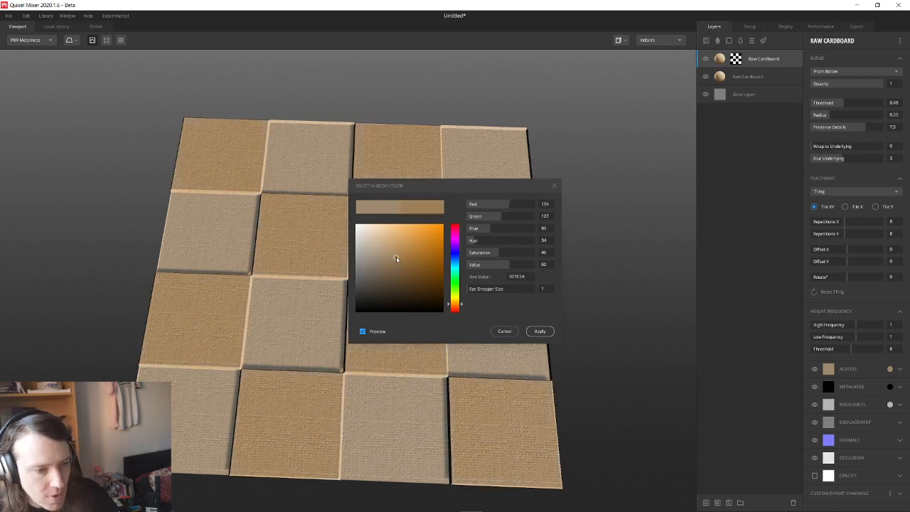
click(539, 330)
drag(359, 283, 341, 277)
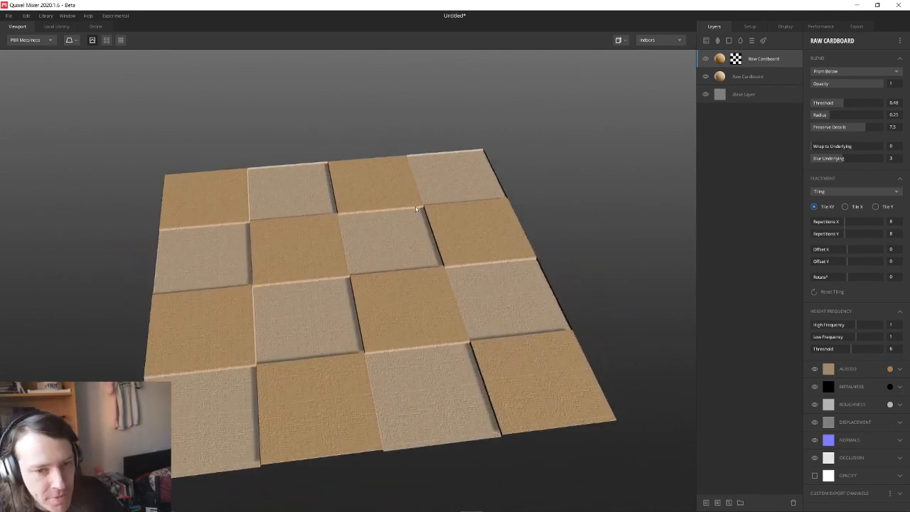
- Set the lower Raw Cardboard layer's blend threshold to about 0.396 and inspect the checker tiles from several angles
click(748, 79)
drag(839, 105, 842, 113)
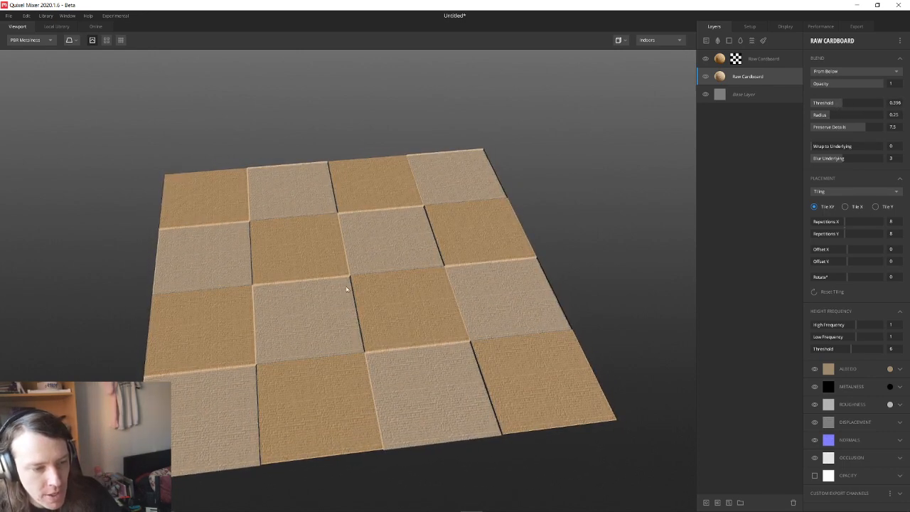
drag(348, 283, 426, 310)
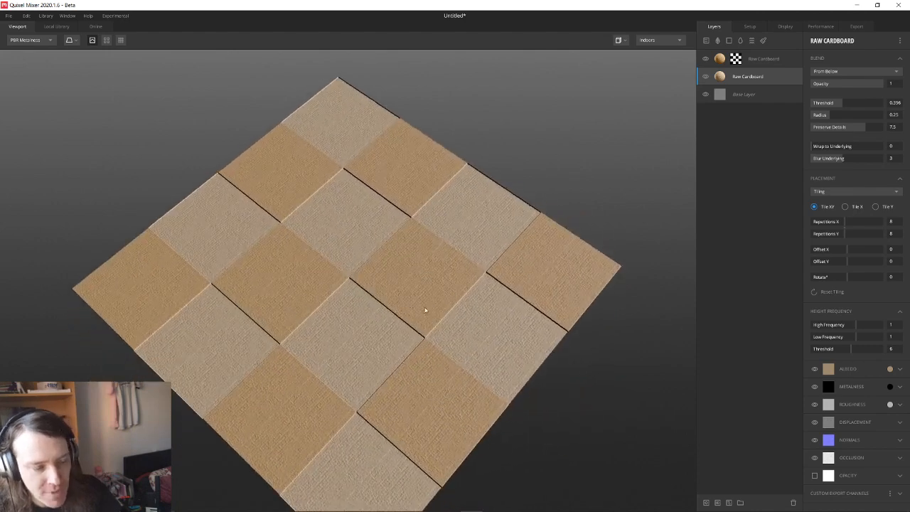
drag(355, 296, 292, 292)
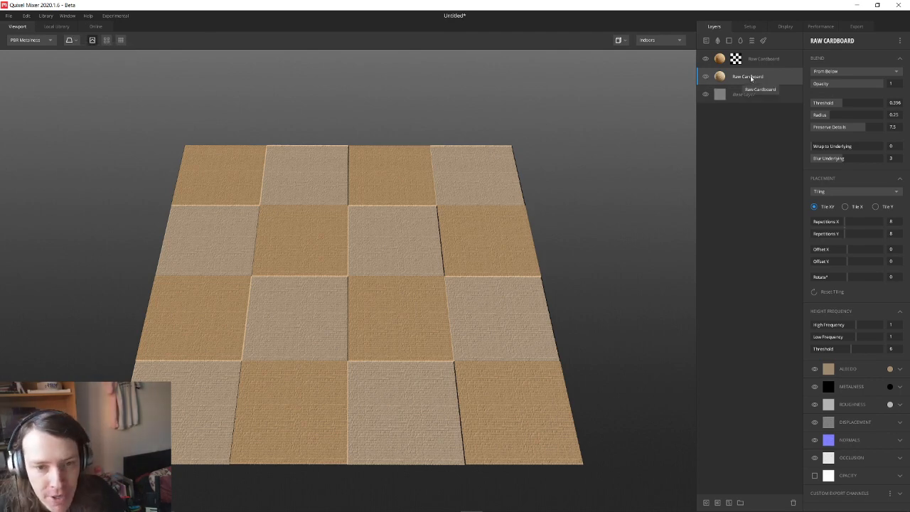
- Replace both Raw Cardboard layers with the Rusted Metal Sheet surface from the local library's Metal category
key(Delete)
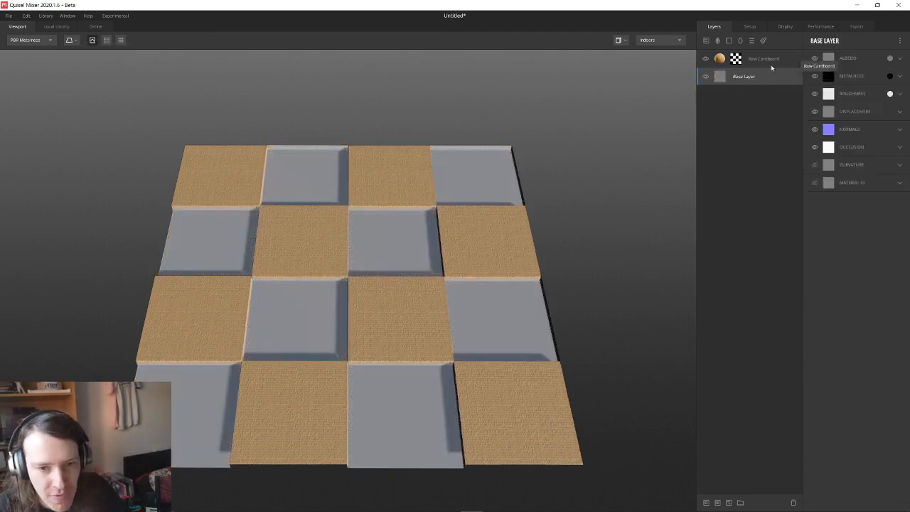
key(Delete)
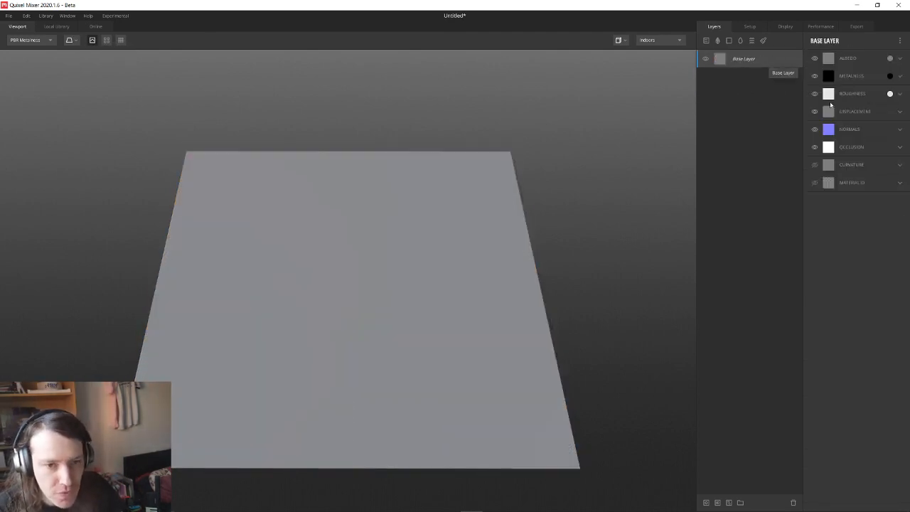
click(713, 43)
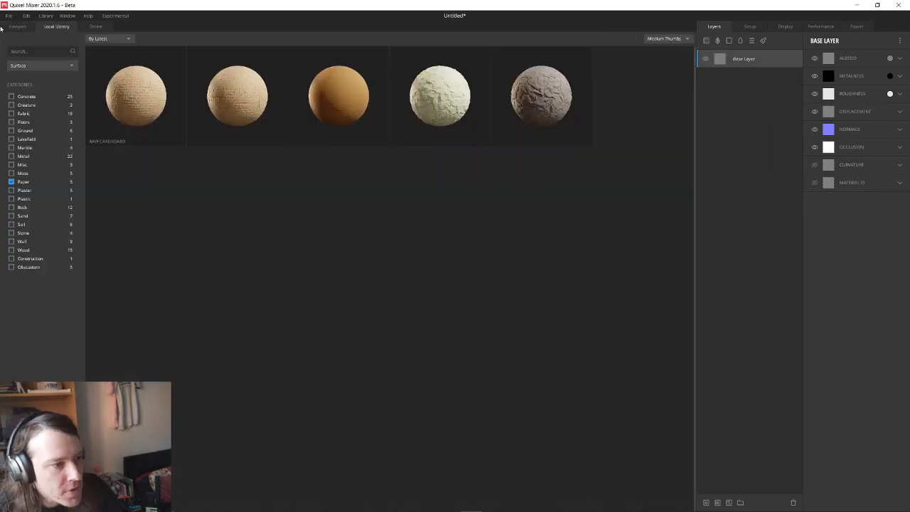
click(21, 174)
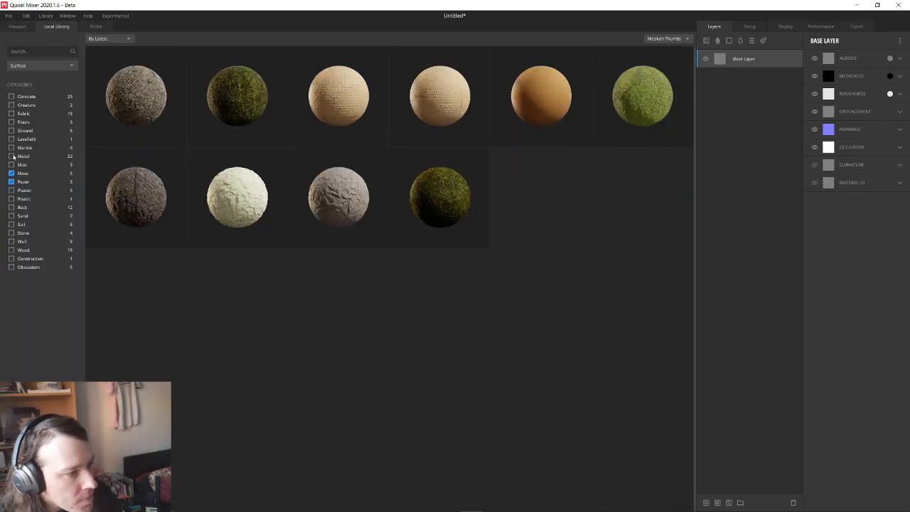
click(12, 156)
click(12, 174)
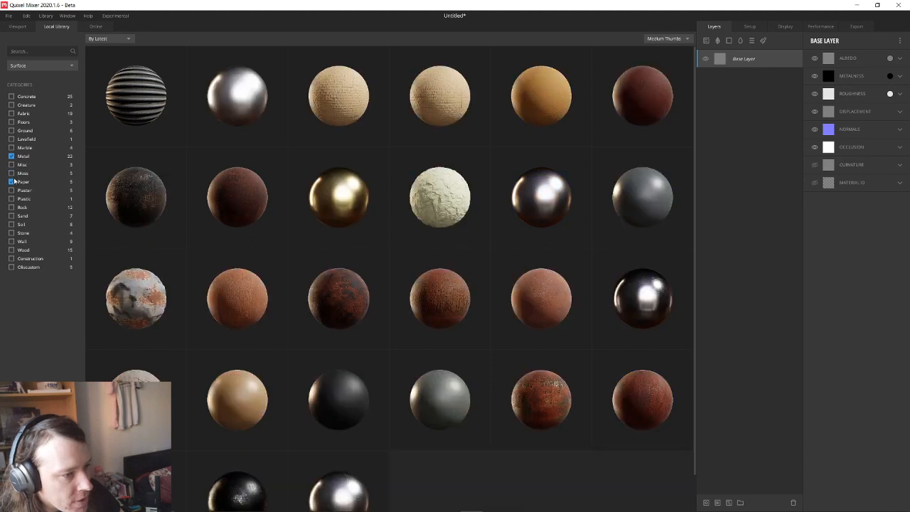
click(12, 182)
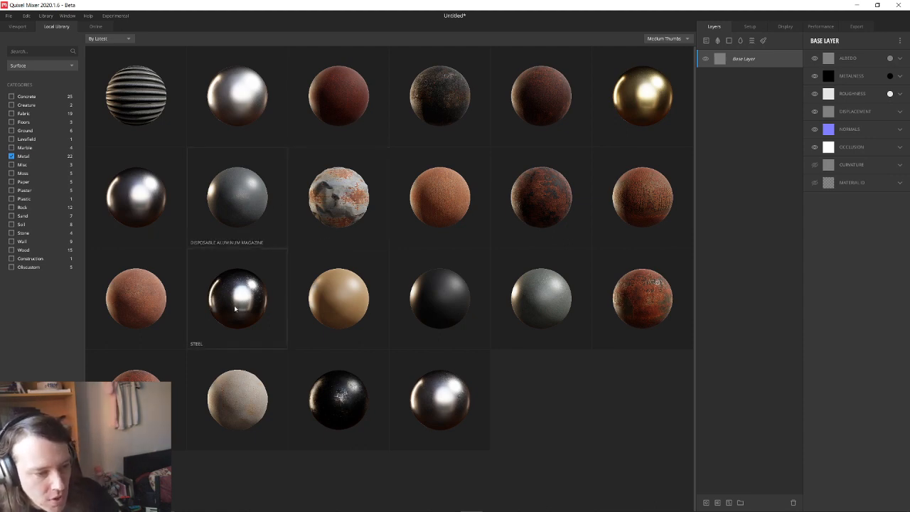
click(441, 105)
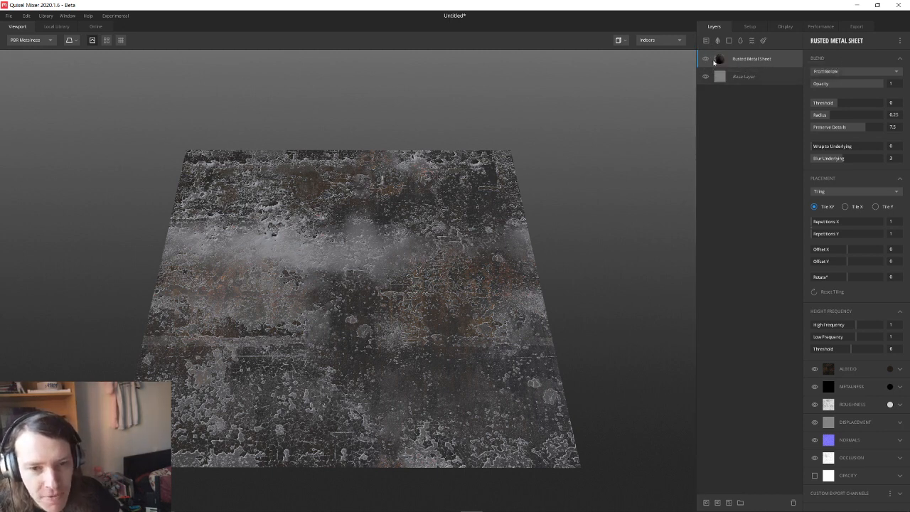
- Add the Aluminum (Al) surface from the Metal category and place its layer between Rusted Metal Sheet and the base layer
click(708, 41)
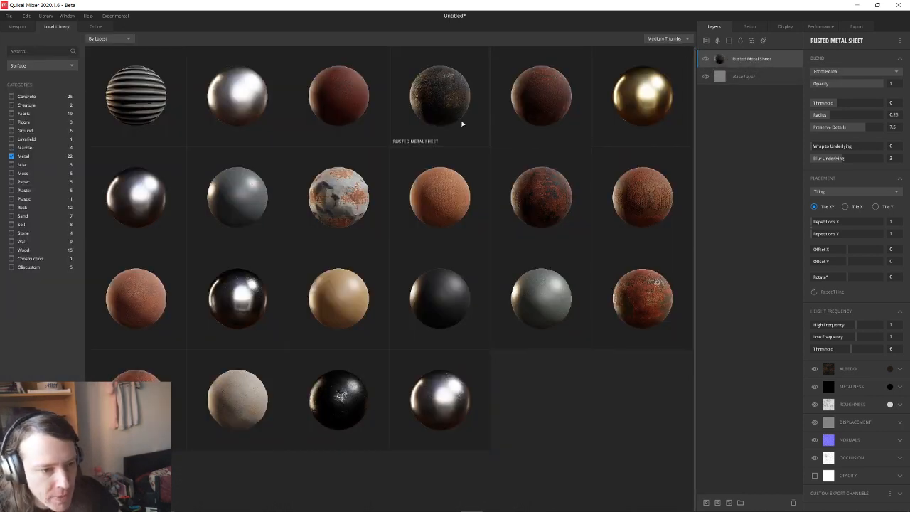
click(246, 96)
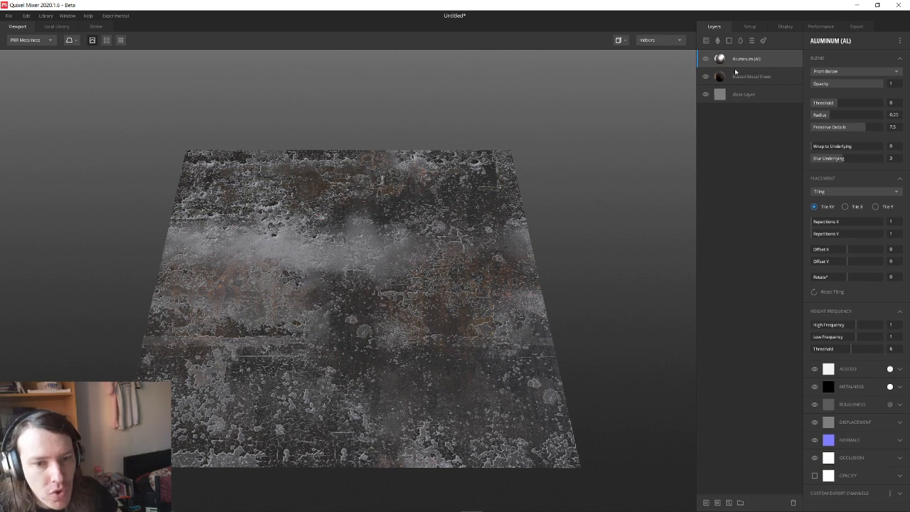
drag(736, 60, 737, 79)
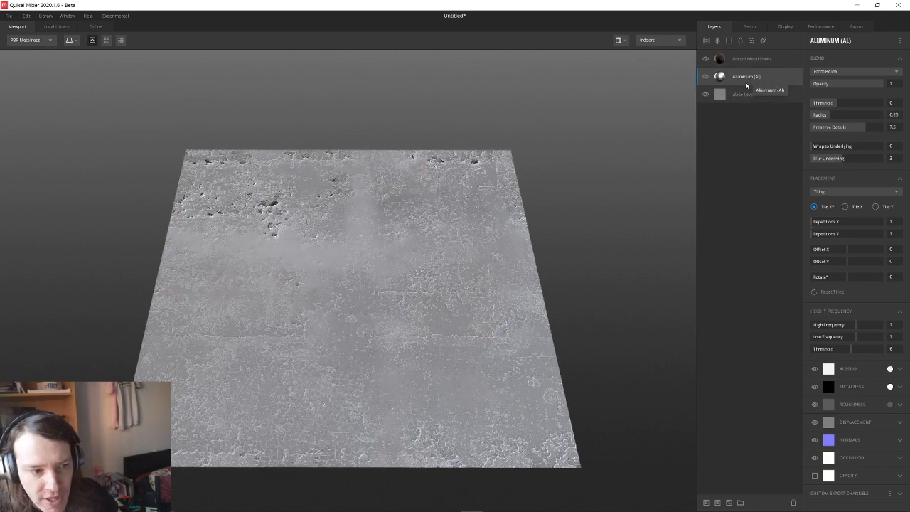
- Blend the Rusted Metal Sheet layer From Above with a threshold of about 0.062 over the aluminum
click(739, 59)
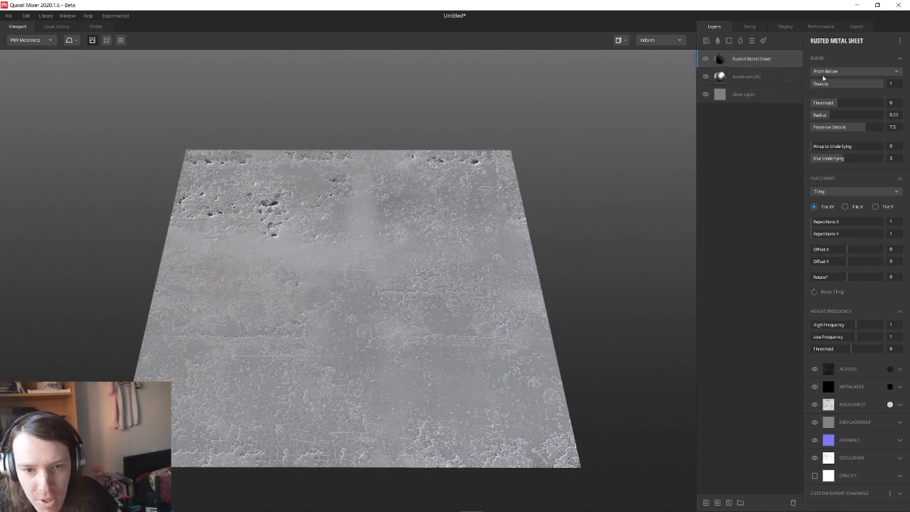
click(874, 72)
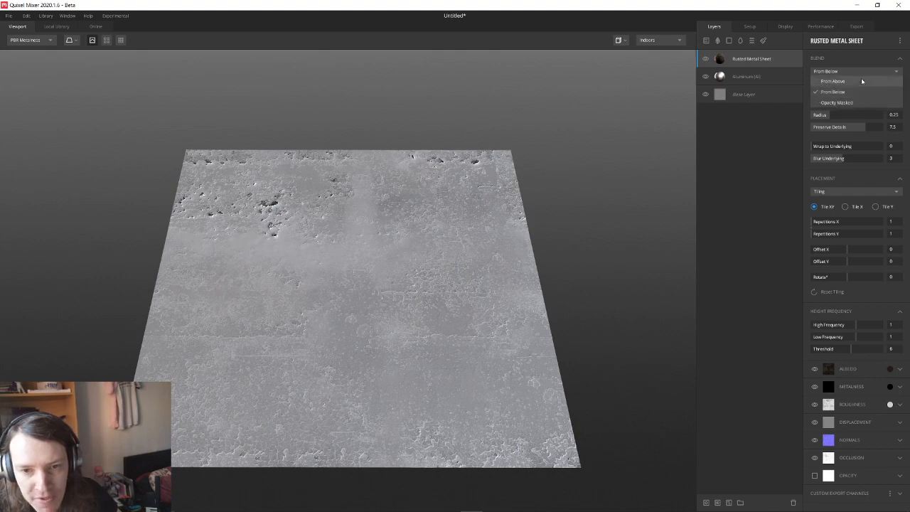
click(862, 77)
drag(824, 102, 838, 104)
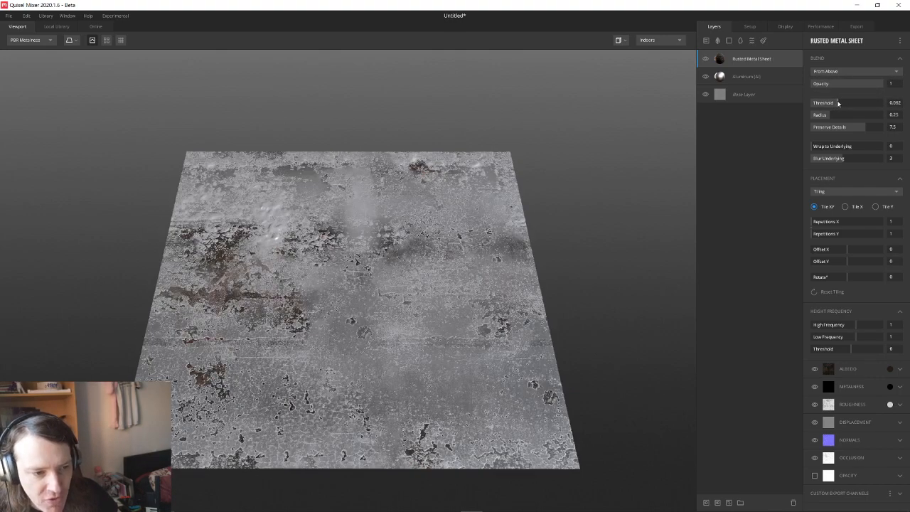
drag(346, 249, 489, 223)
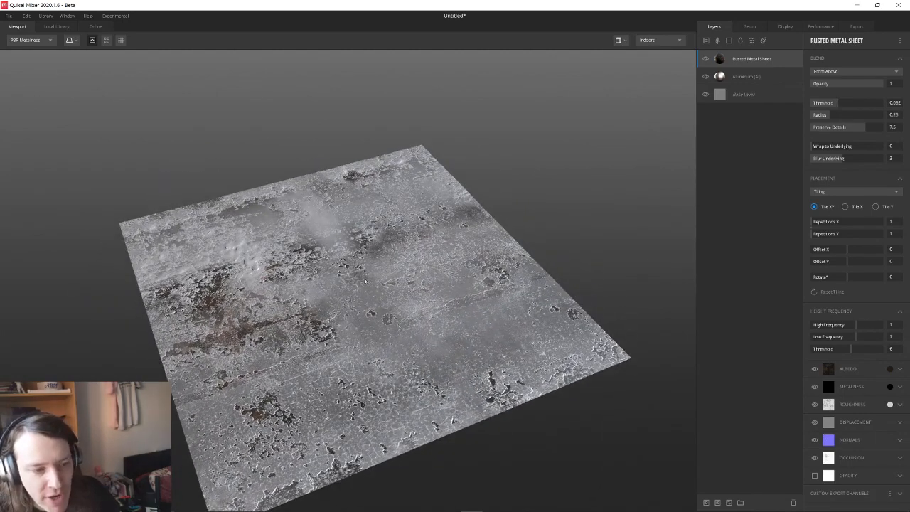
mouse_move(359, 306)
mouse_down()
mouse_move(348, 301)
mouse_move(344, 324)
mouse_move(349, 296)
mouse_move(362, 292)
mouse_move(356, 288)
mouse_up()
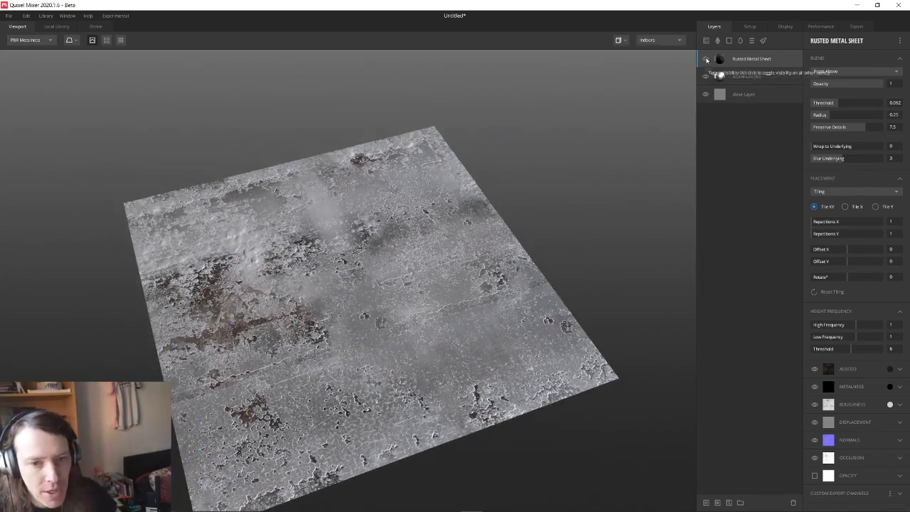
- Compare the metal mix with the Rusted Metal Sheet layer and the base layer each hidden and shown again
click(706, 59)
click(707, 59)
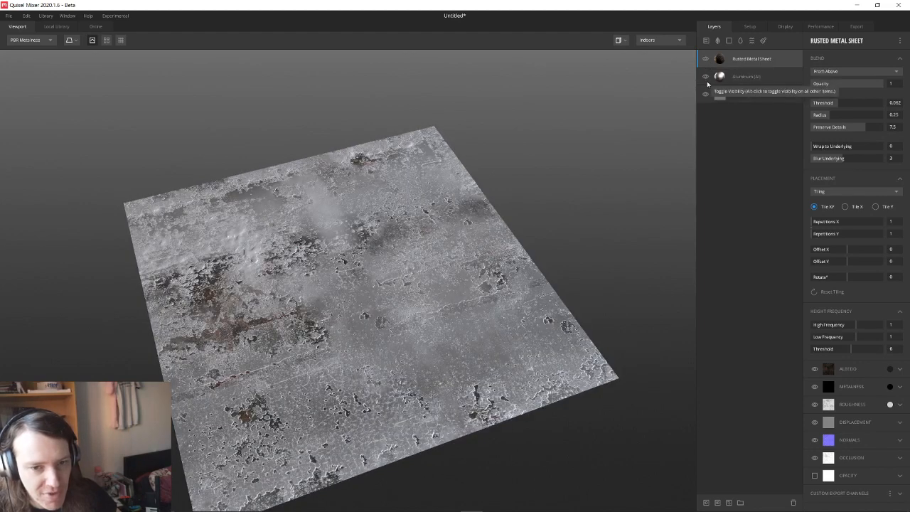
click(704, 103)
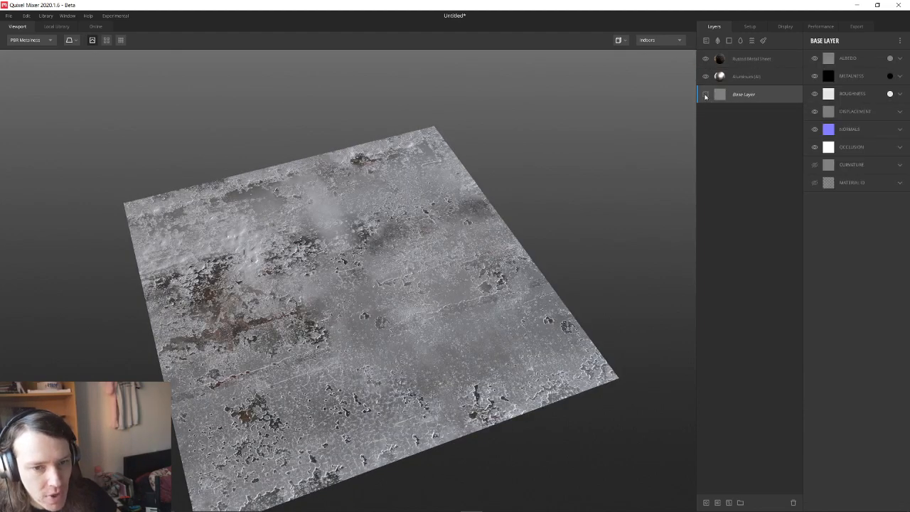
click(706, 96)
click(706, 96)
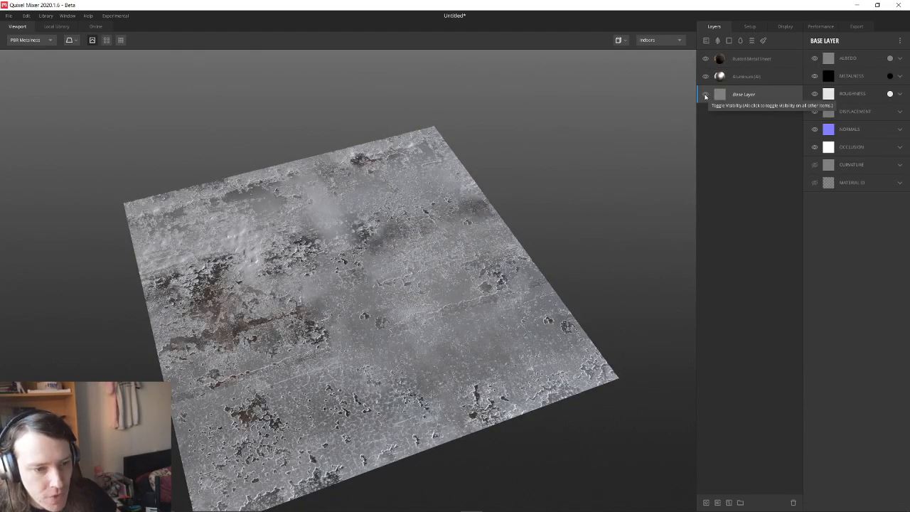
click(755, 59)
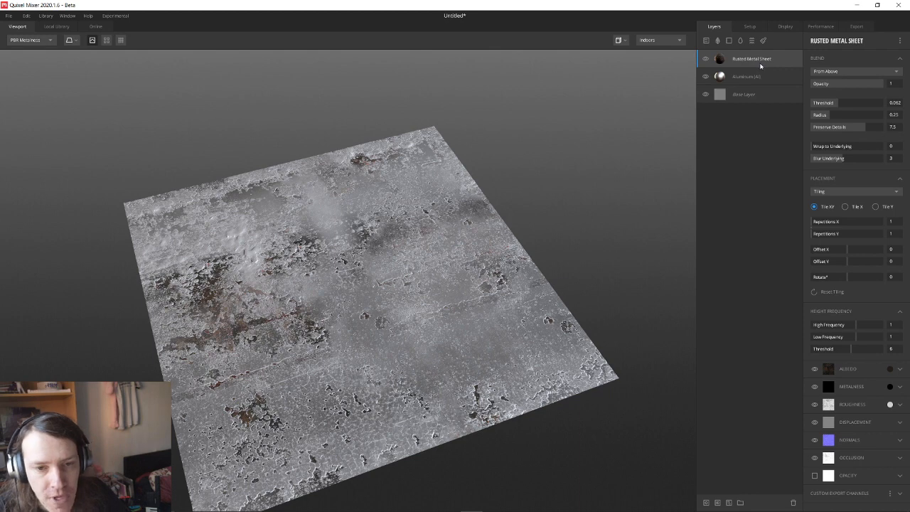
drag(461, 274, 391, 198)
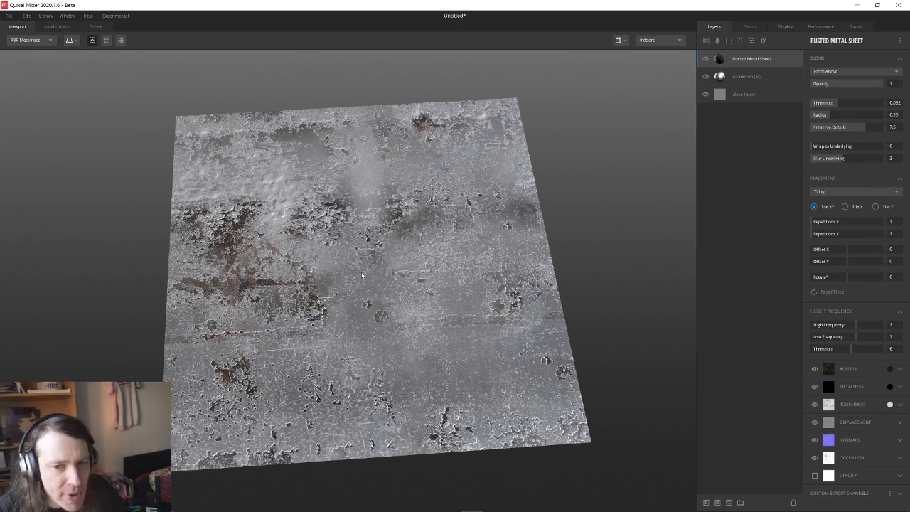
- Create a new untitled mix at 2048 px working resolution without saving the changes to the current mix
click(9, 16)
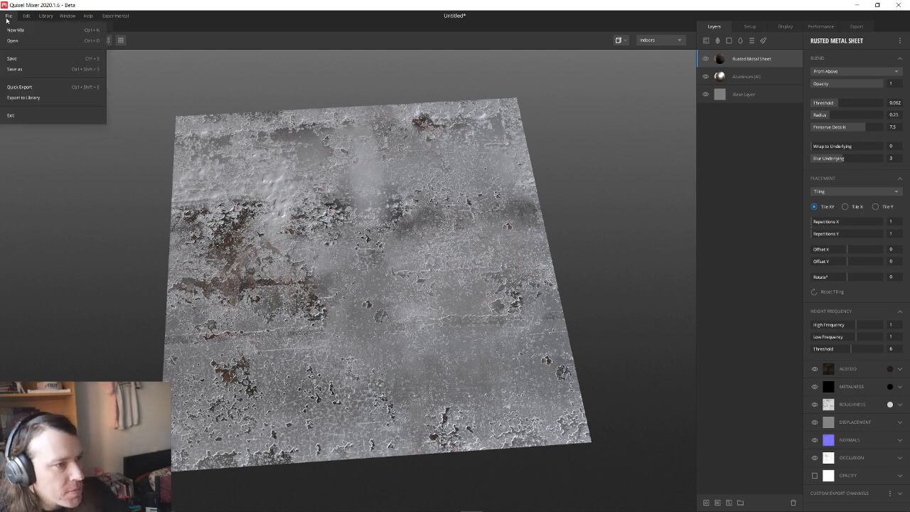
click(22, 30)
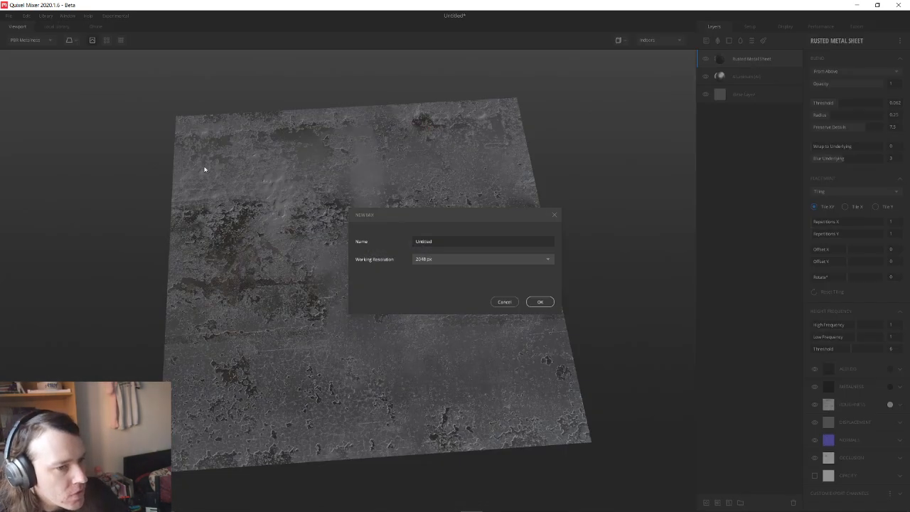
click(538, 303)
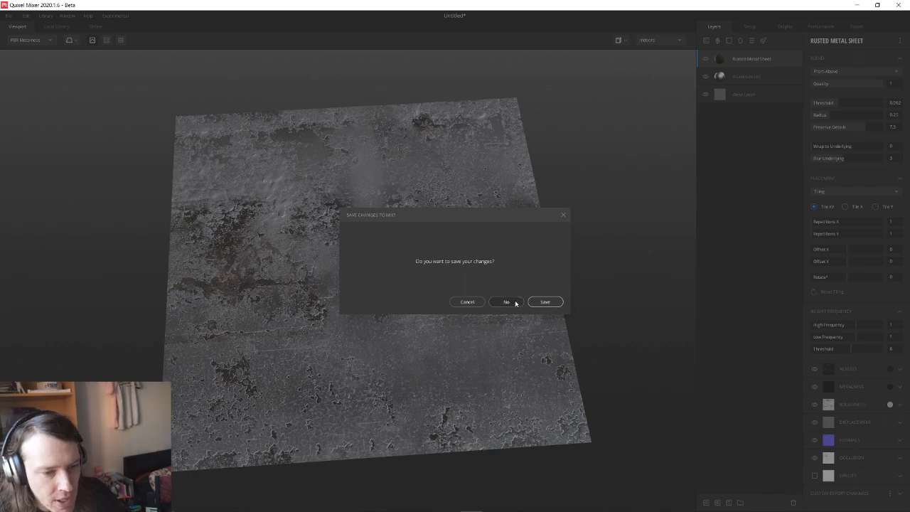
click(498, 303)
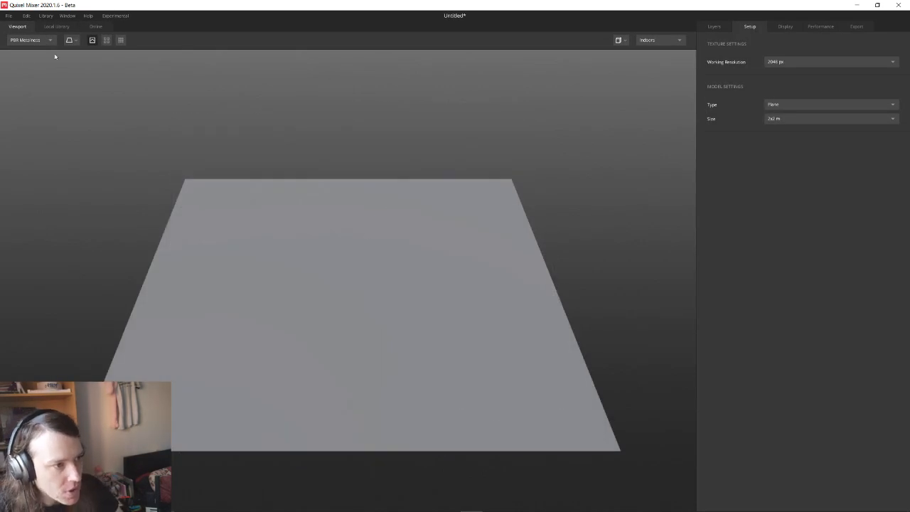
- Search the local library's surfaces for "brick" with the Metal category filter removed, and clear the search
click(57, 27)
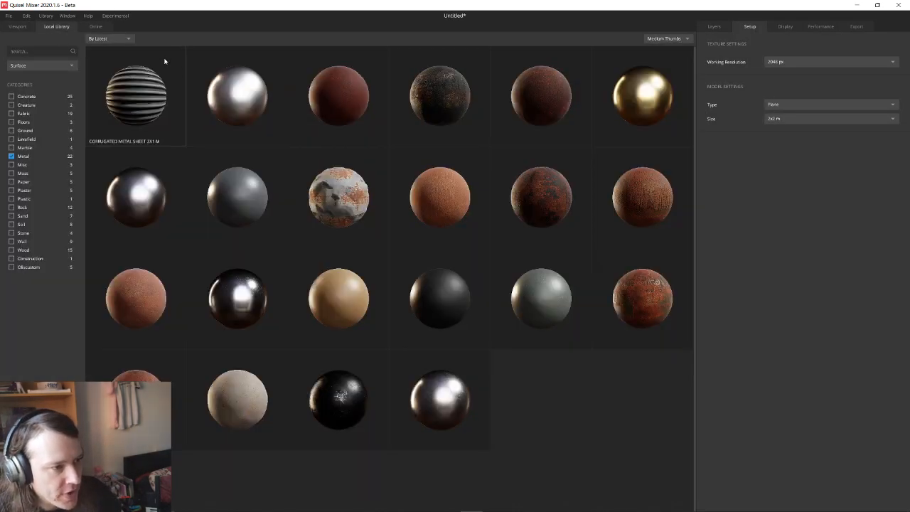
click(39, 52)
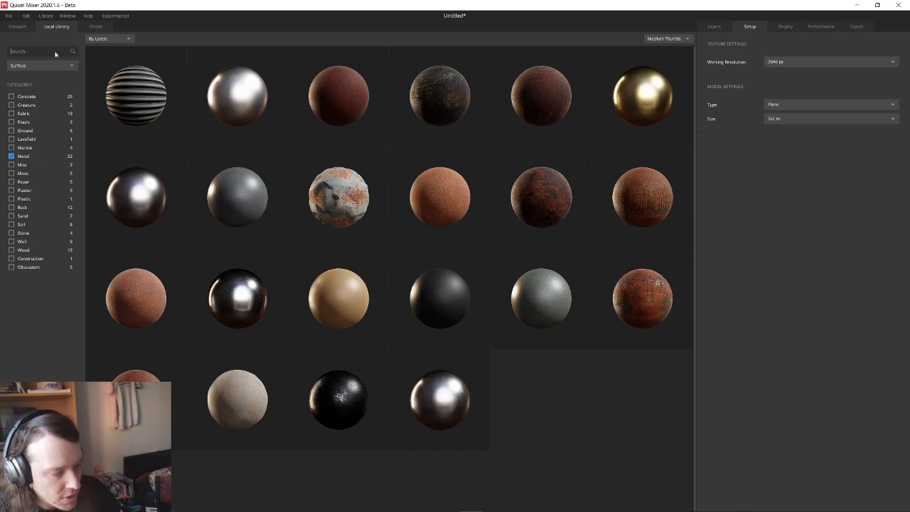
text(brick)
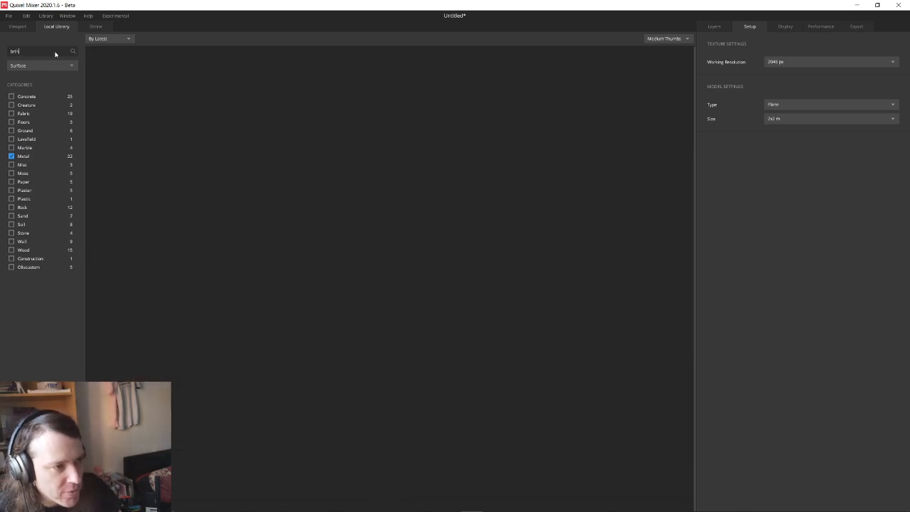
key(BackSpace)
text(ck)
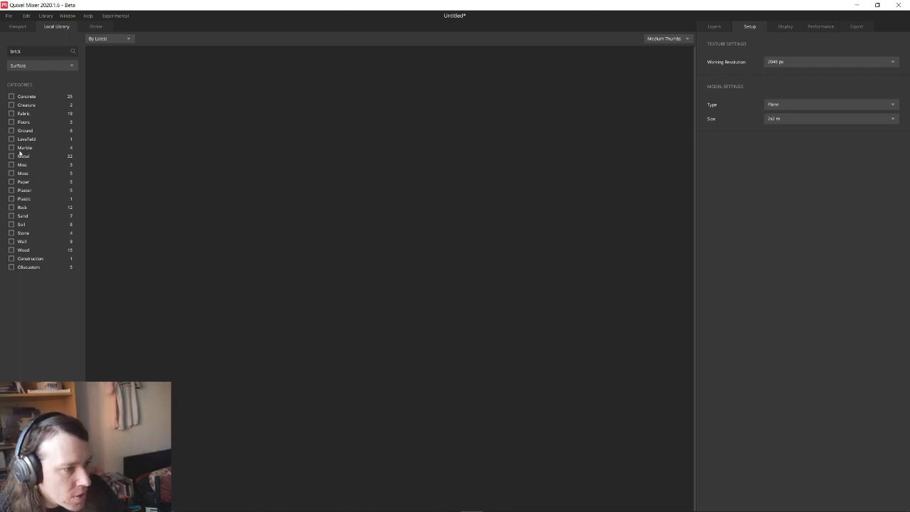
key(BackSpace)
key(BackSpace)
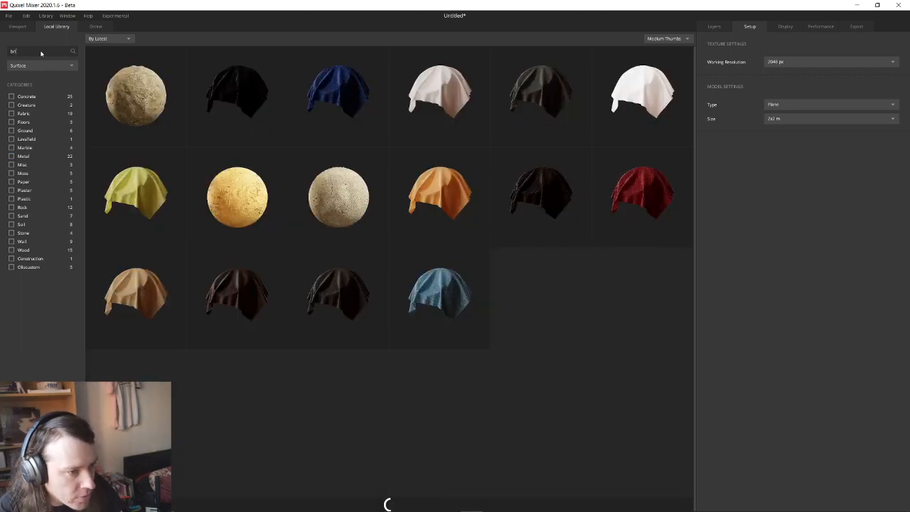
text(ck)
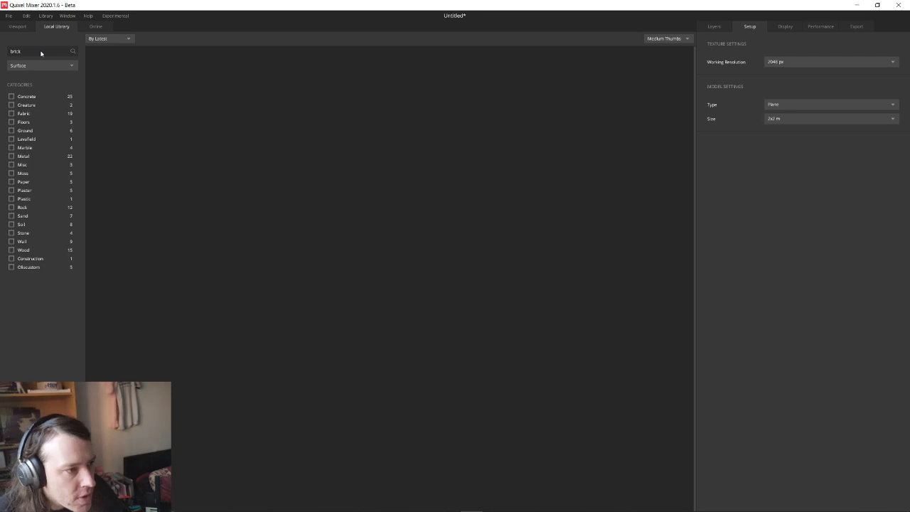
key(BackSpace)
key(BackSpace)
key(BackSpace)
key(BackSpace)
key(BackSpace)
- Search the local library for "stone" within the Rock category and add the Rock Cliff Layered 2x2 M surface to the mix
text(s)
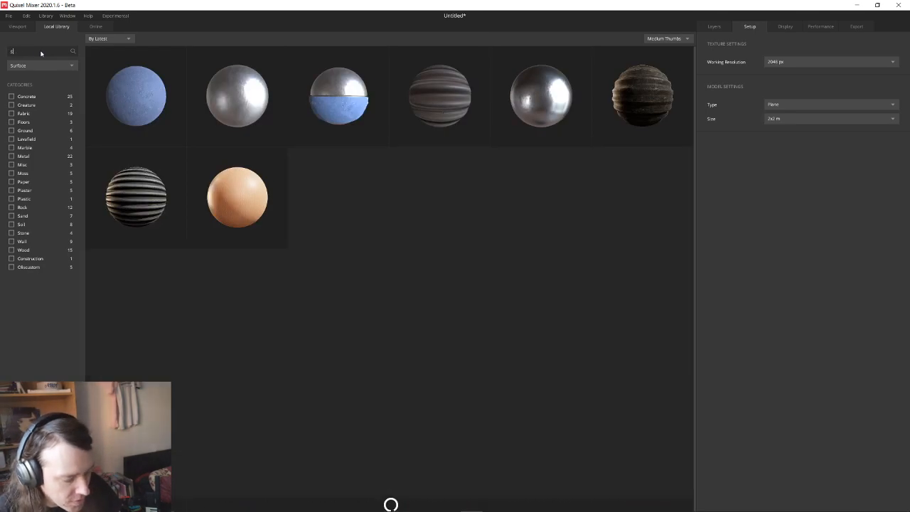
text(tone)
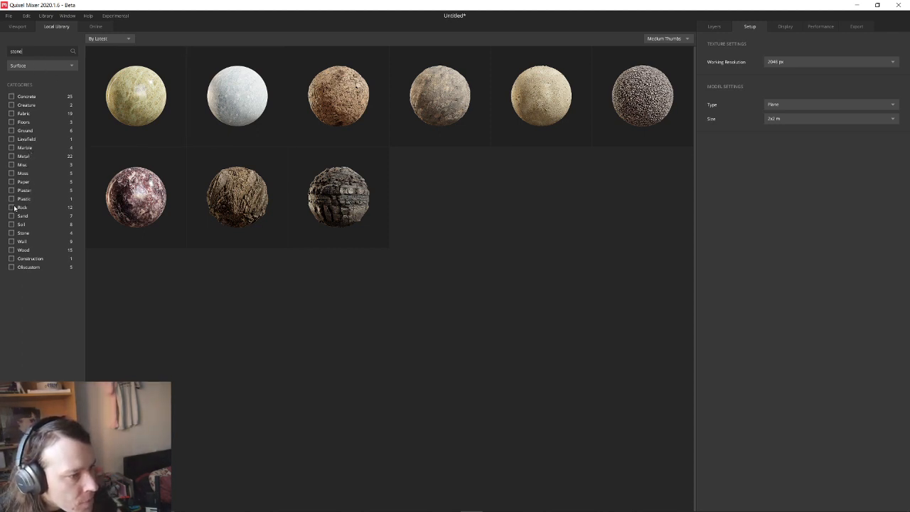
click(43, 48)
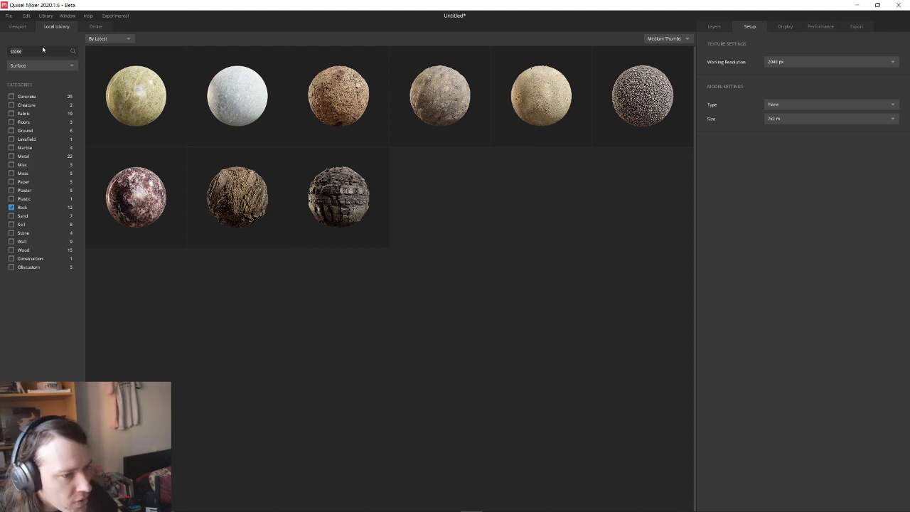
click(62, 52)
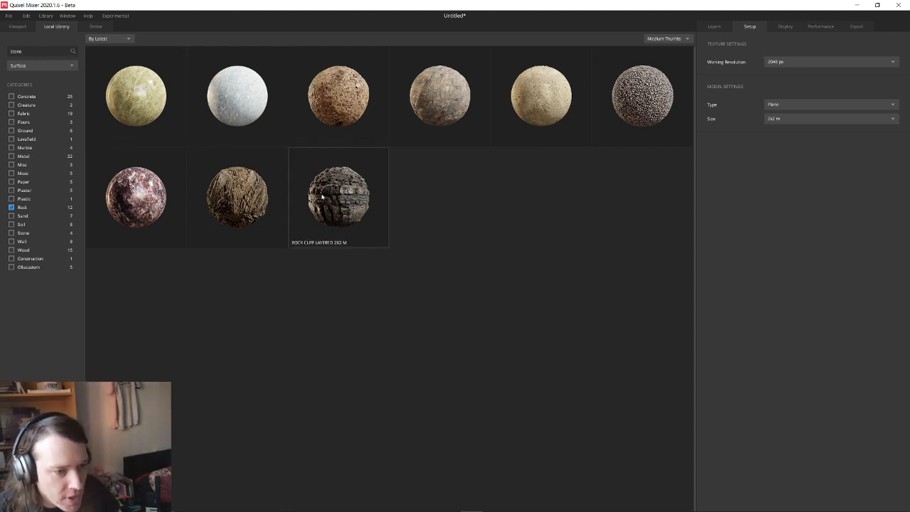
double_click(370, 211)
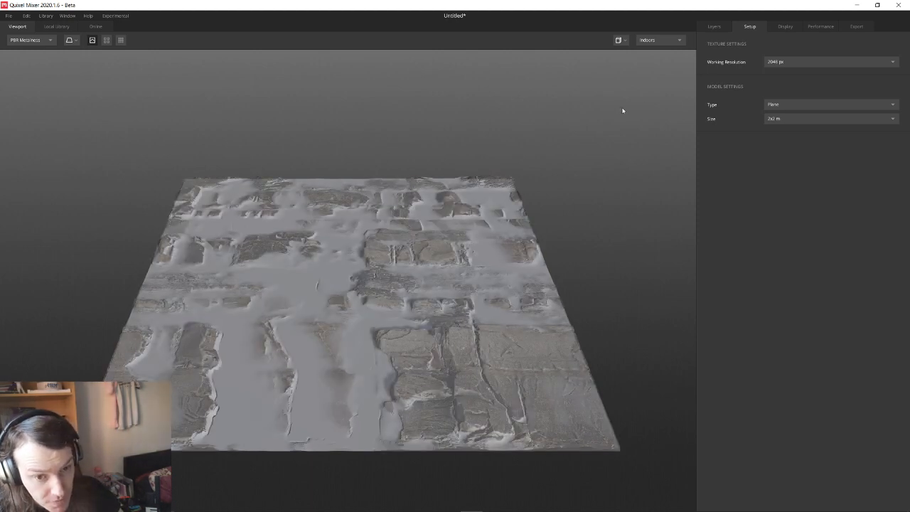
scroll(348, 302, up, 1)
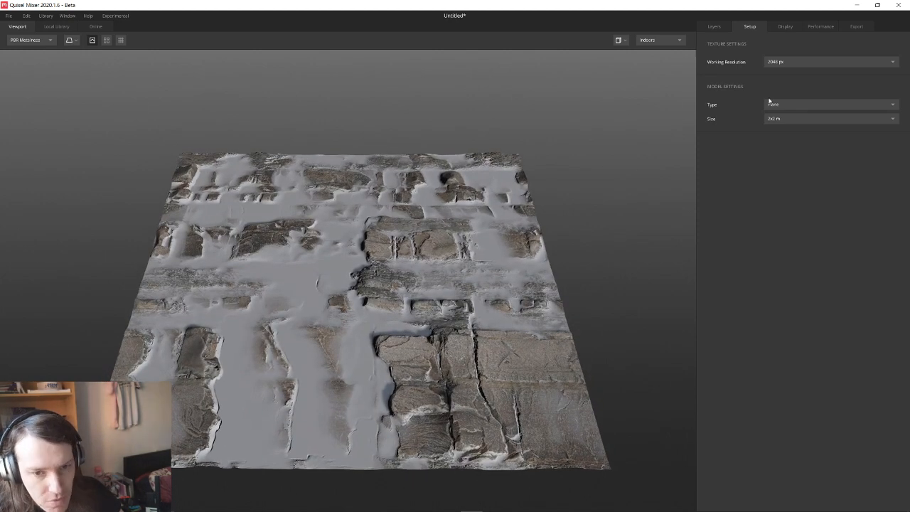
scroll(352, 296, up, 2)
- Compare the rock cliff mix with the base layer hidden and shown again
click(715, 27)
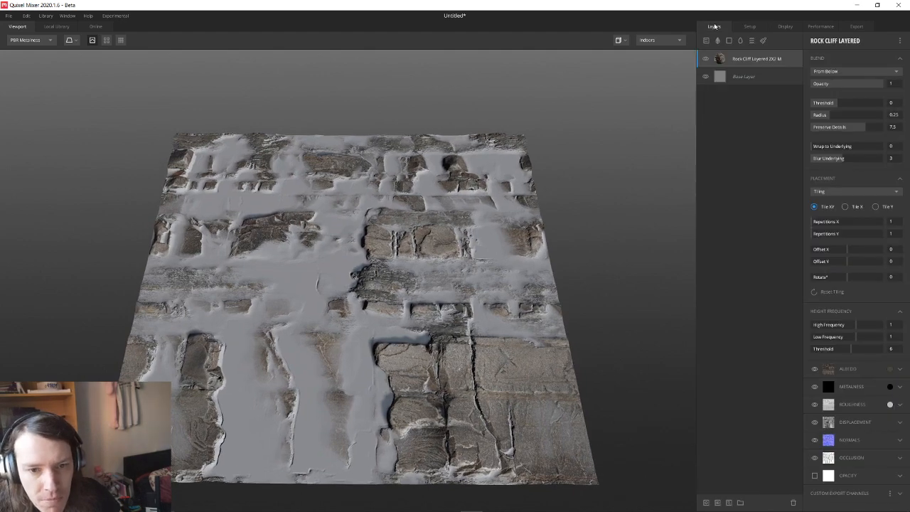
click(731, 79)
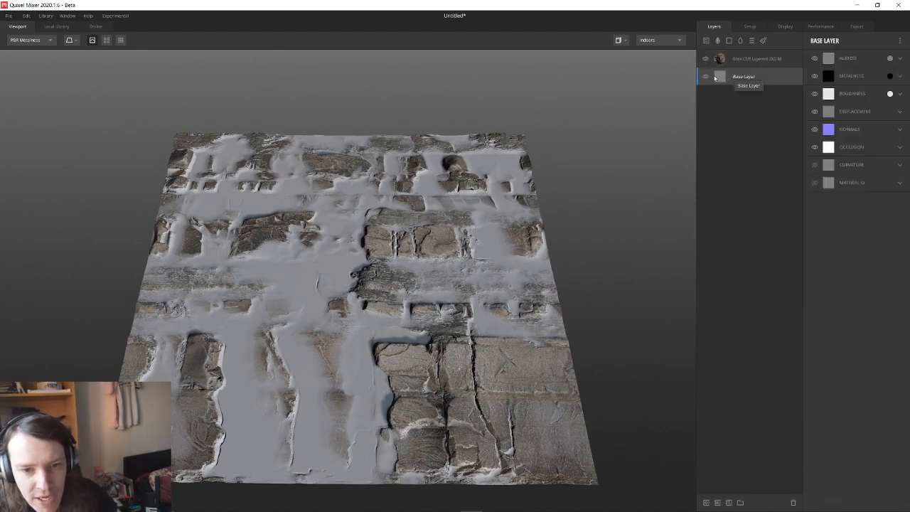
click(706, 79)
click(706, 78)
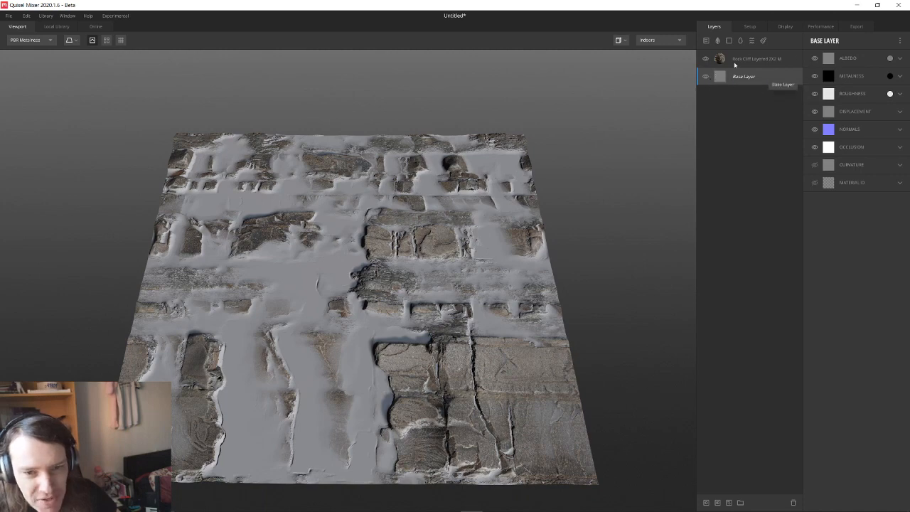
- Add the Soil Mud surface from the Sand category between Rock Cliff Layered and the base layer, and hide the base layer
click(707, 41)
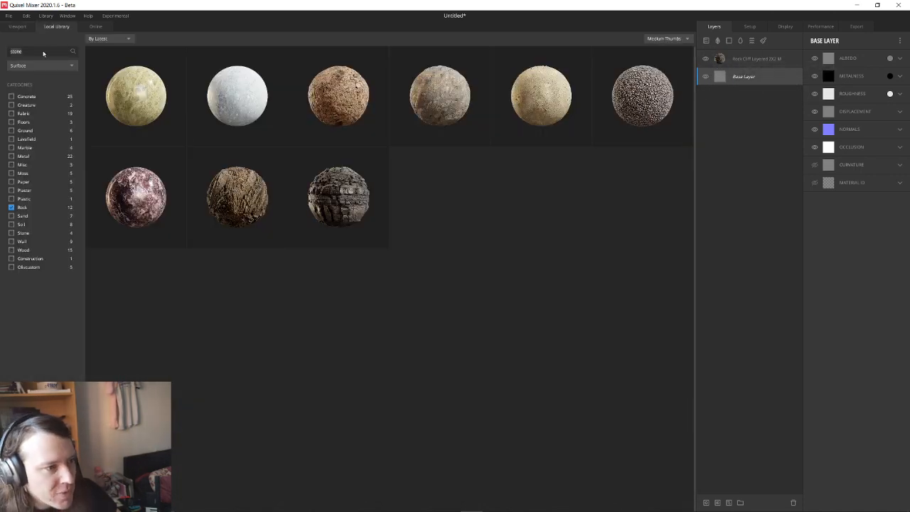
text(snow)
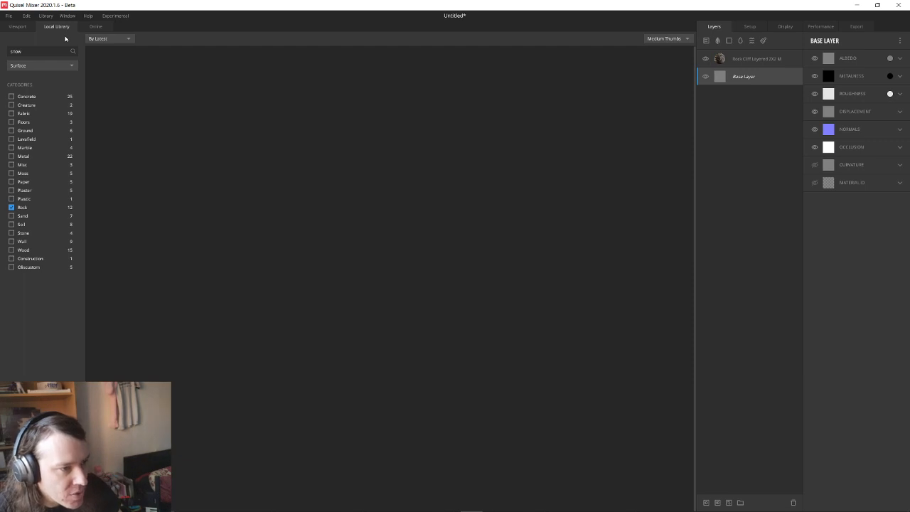
click(11, 207)
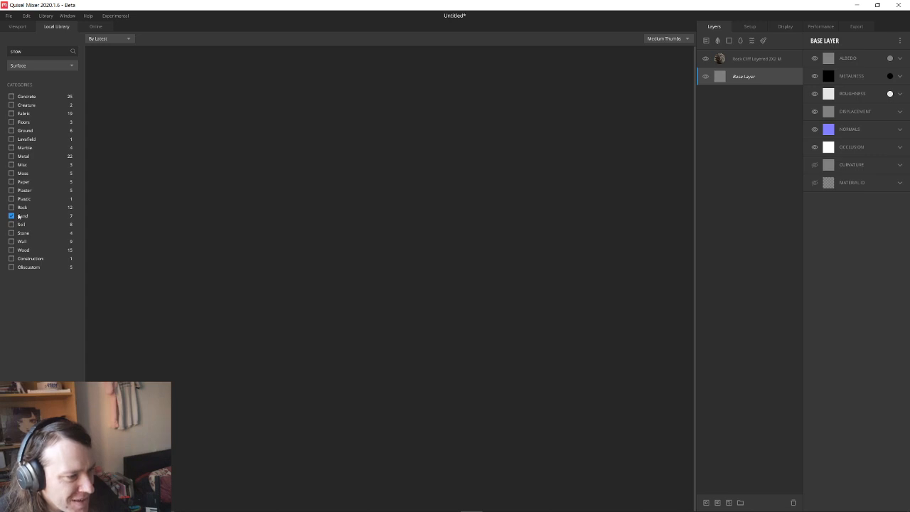
double_click(58, 54)
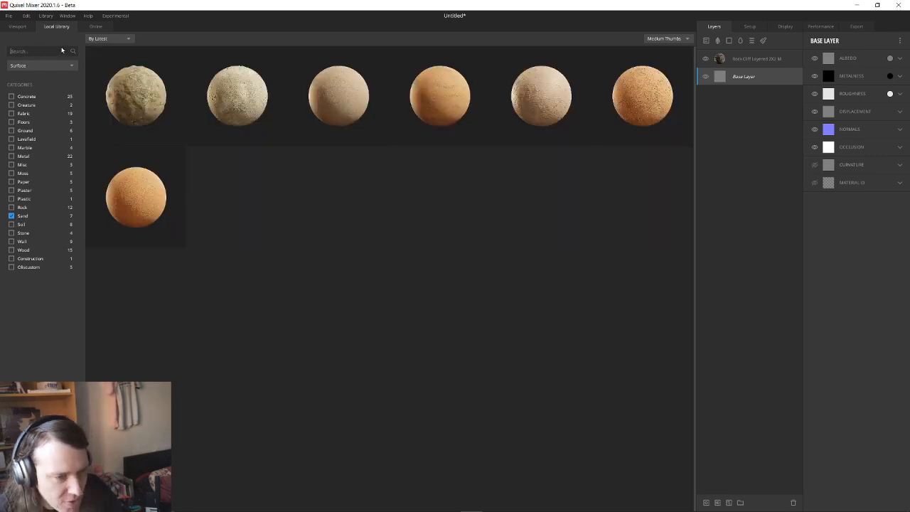
click(149, 101)
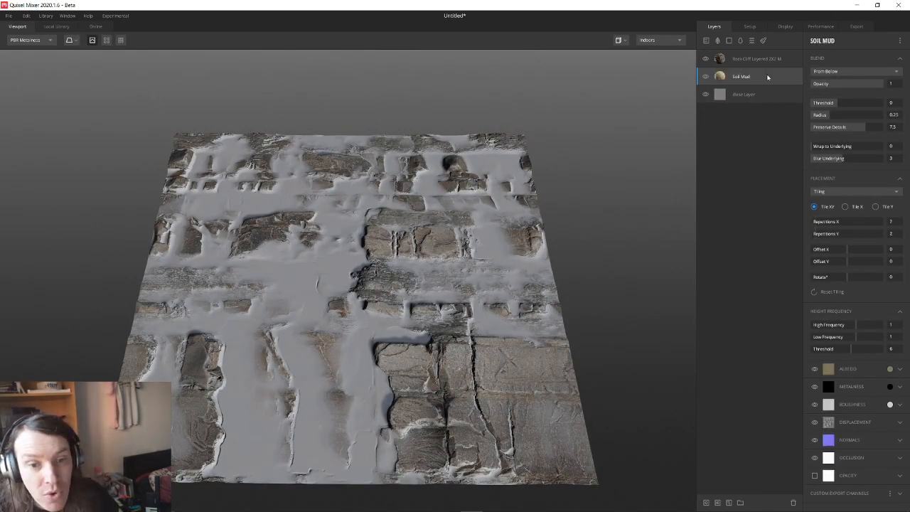
click(705, 94)
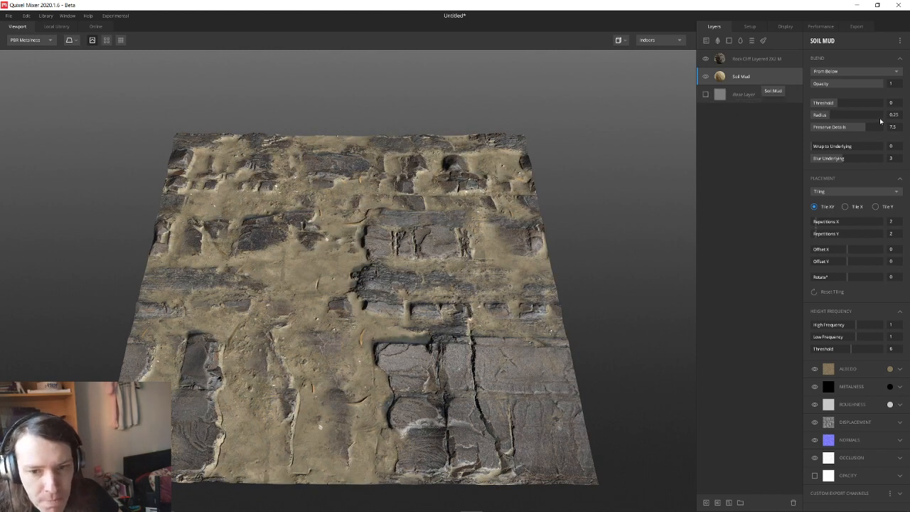
- Change the Soil Mud layer's albedo color to a snowy white, E2E2E2, and inspect the result on the plane
click(890, 369)
click(369, 243)
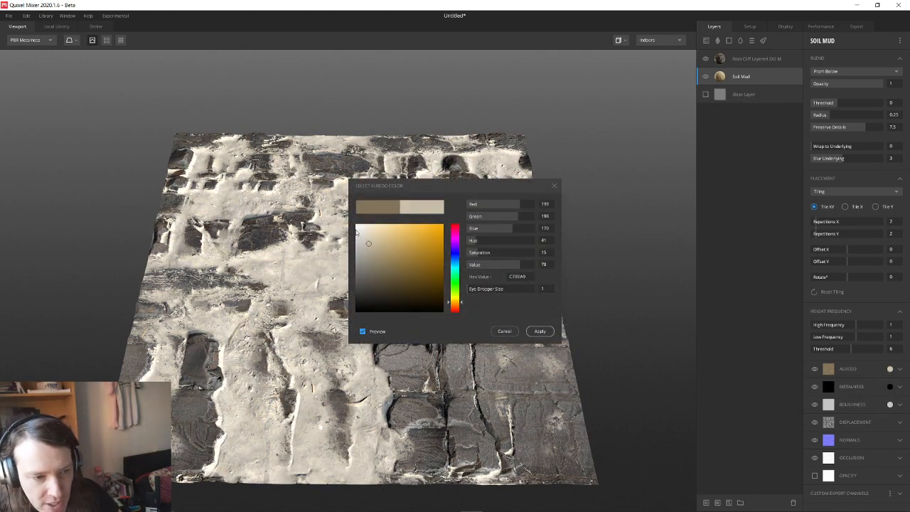
click(356, 232)
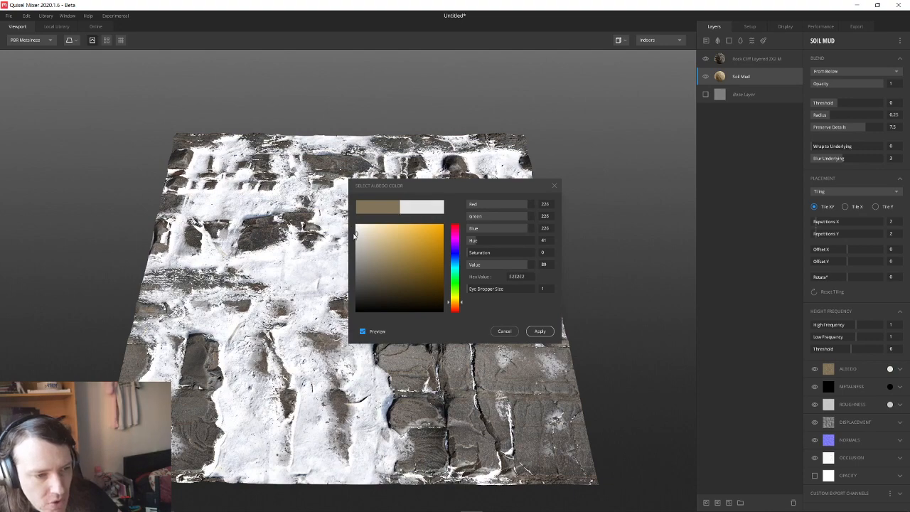
click(539, 331)
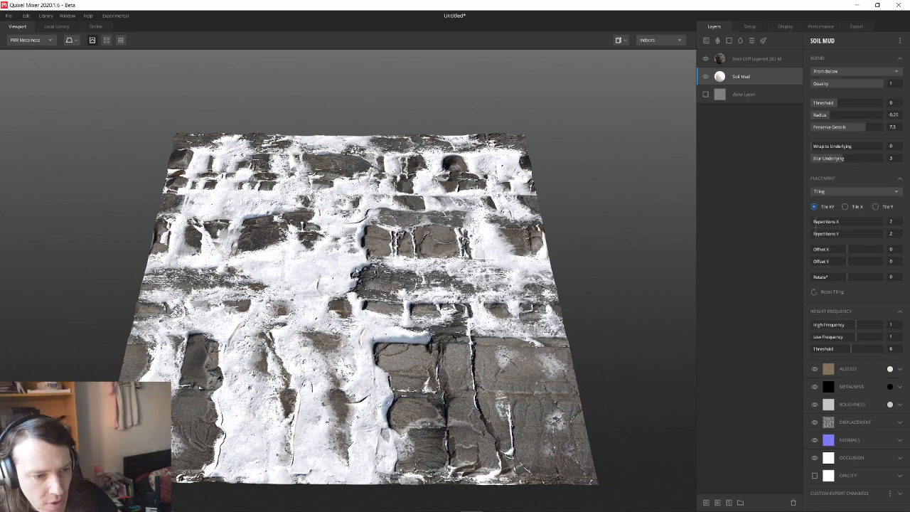
drag(379, 266, 331, 251)
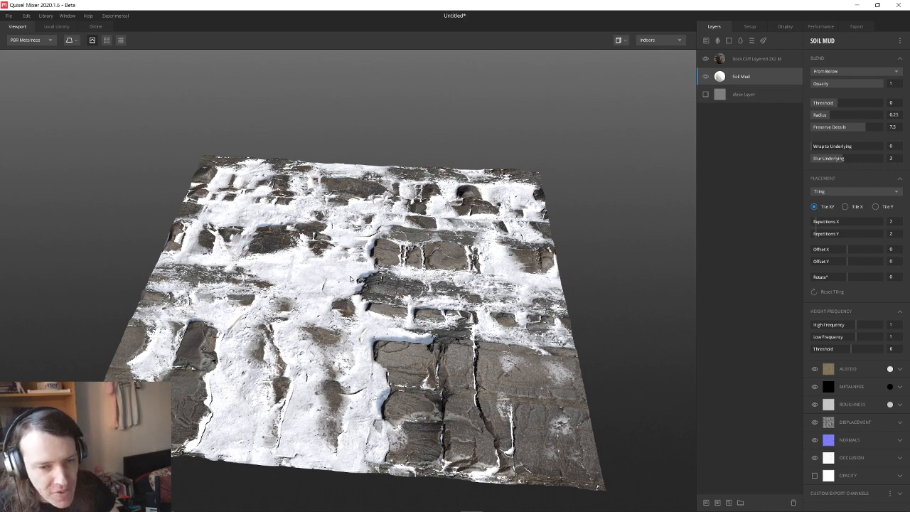
drag(354, 281, 354, 313)
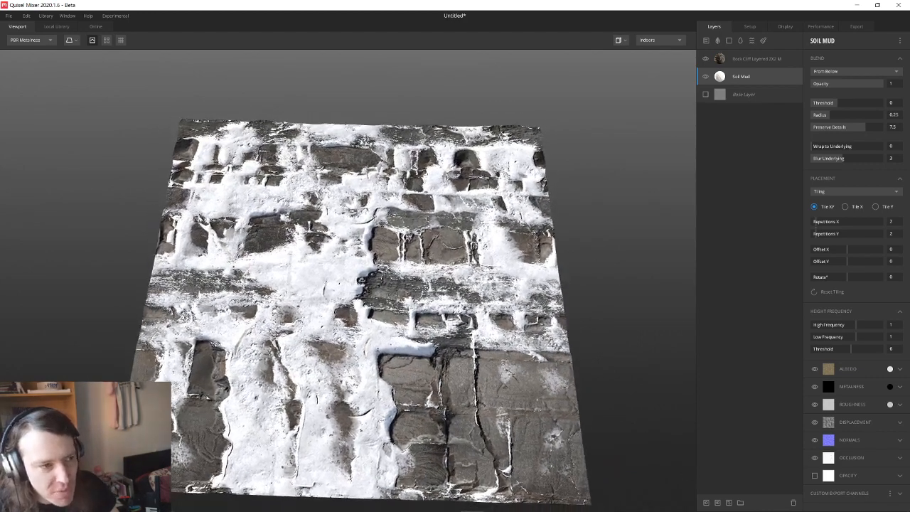
- Save the mix as SnowyRock in the Sample Mixes project
click(10, 16)
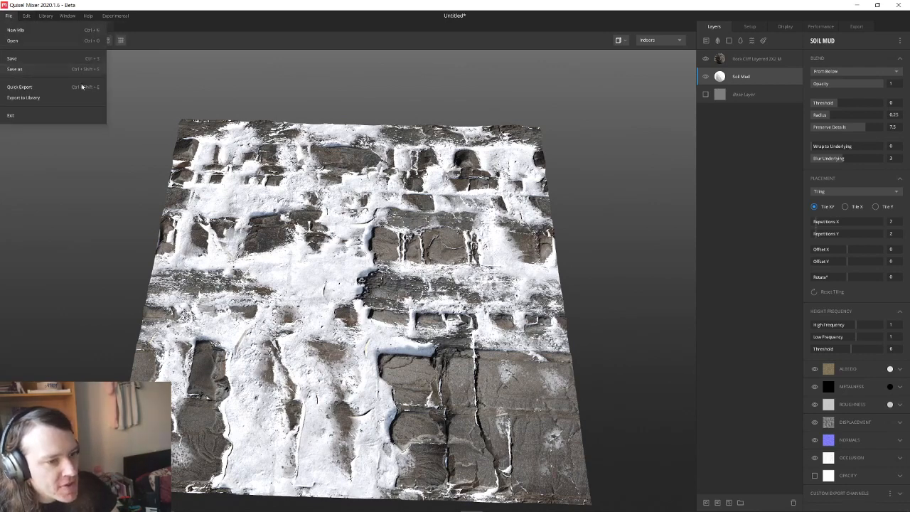
click(82, 86)
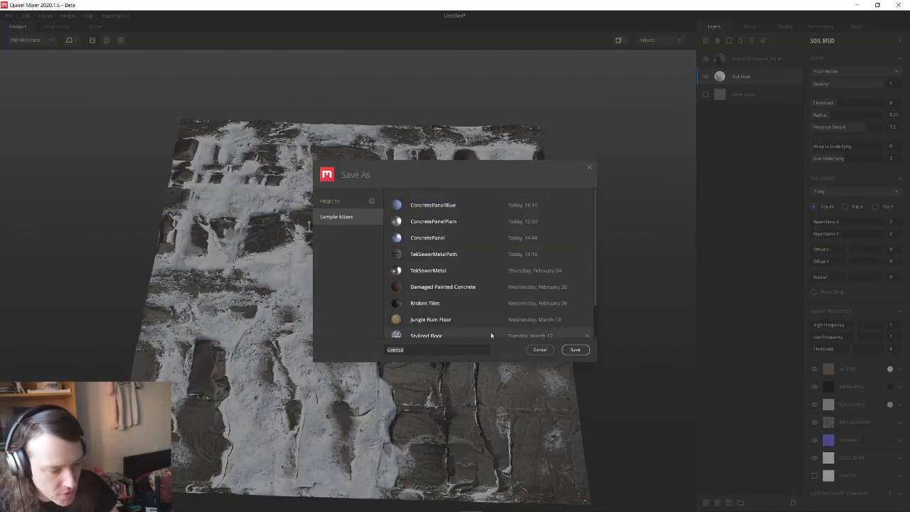
text(SnowyRock)
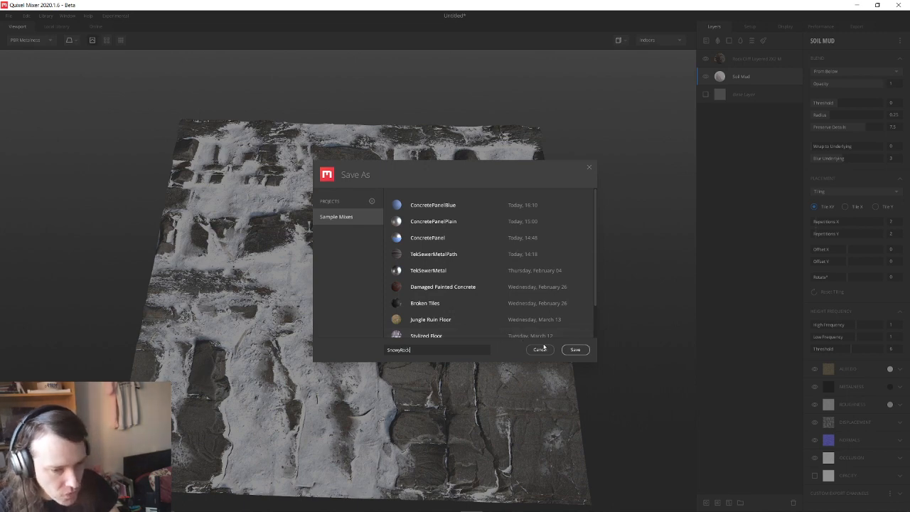
click(575, 349)
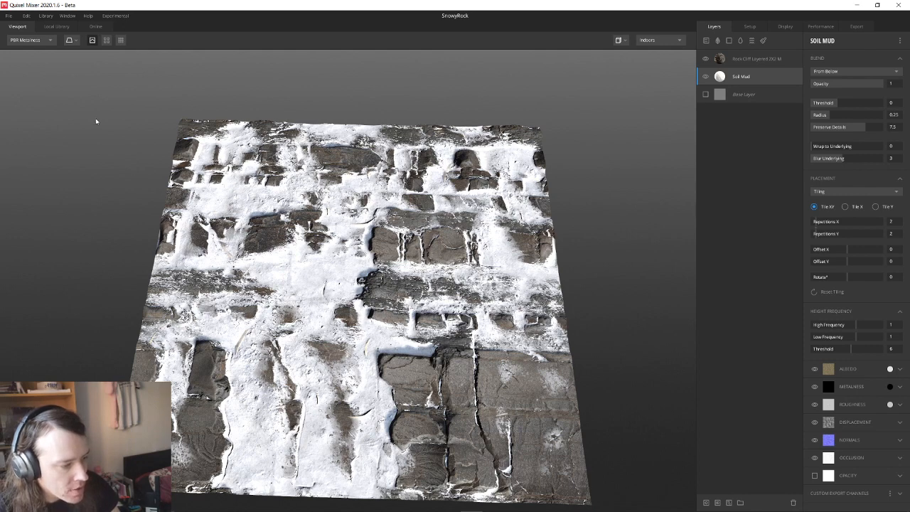
- Export the SnowyRock mix to the library with a category assigned
click(9, 16)
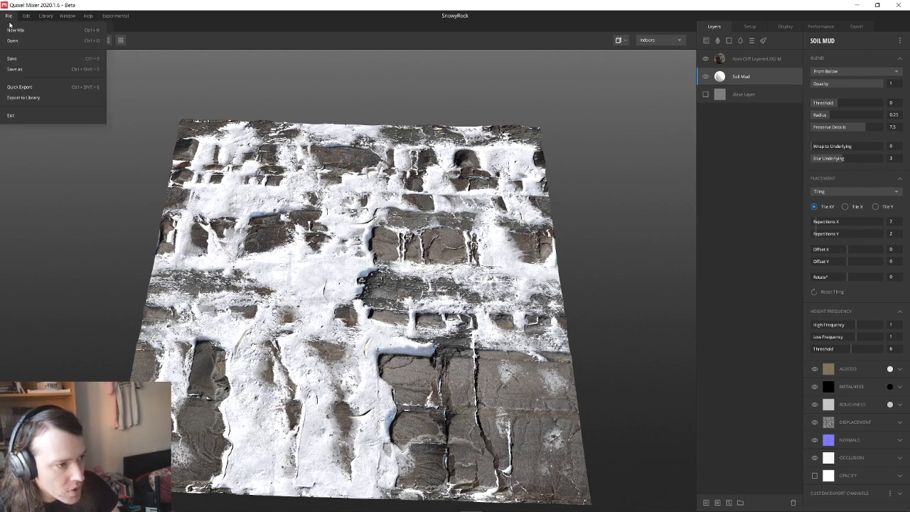
click(23, 97)
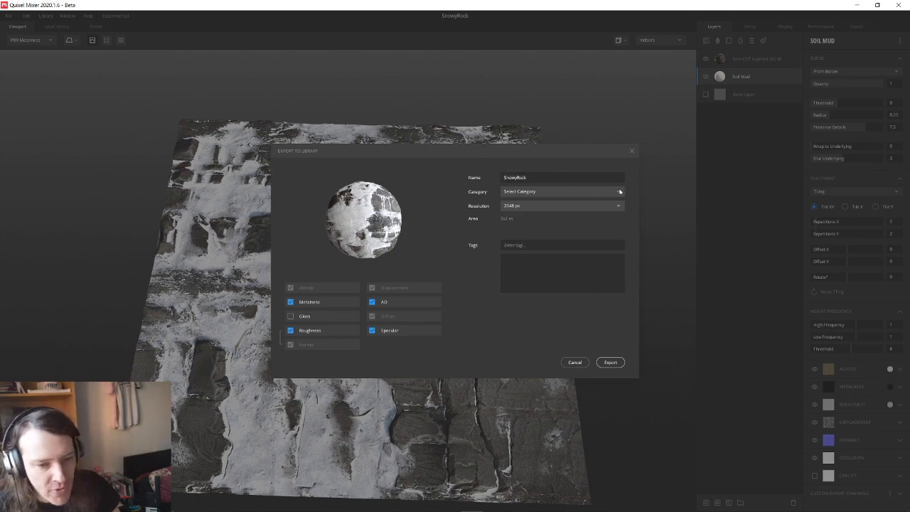
click(566, 191)
scroll(545, 237, down, 5)
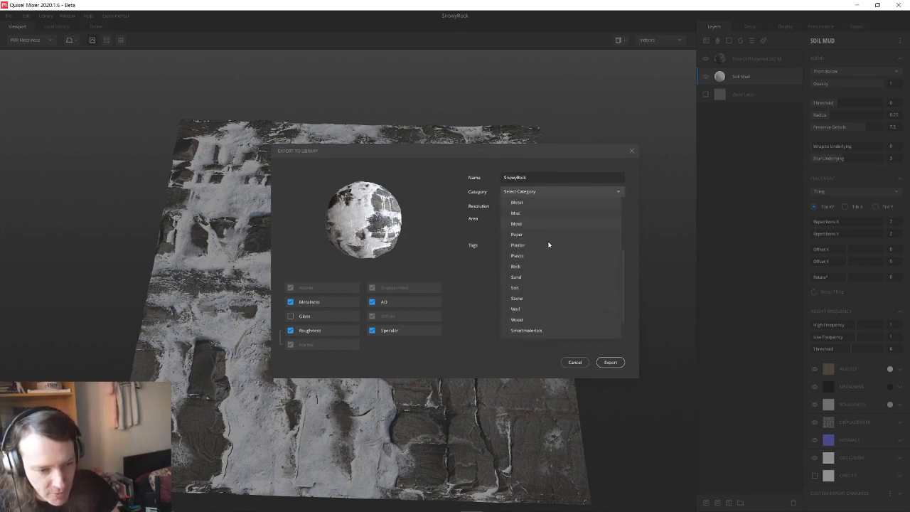
click(553, 322)
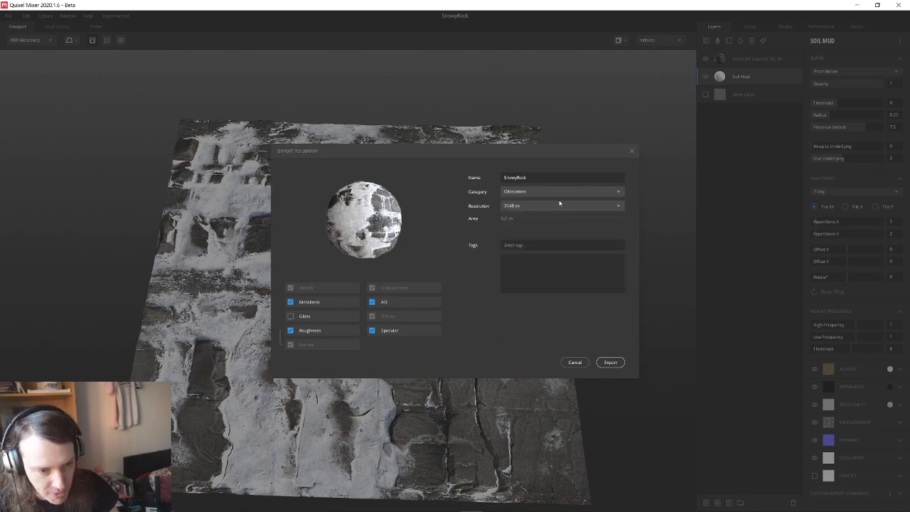
click(610, 362)
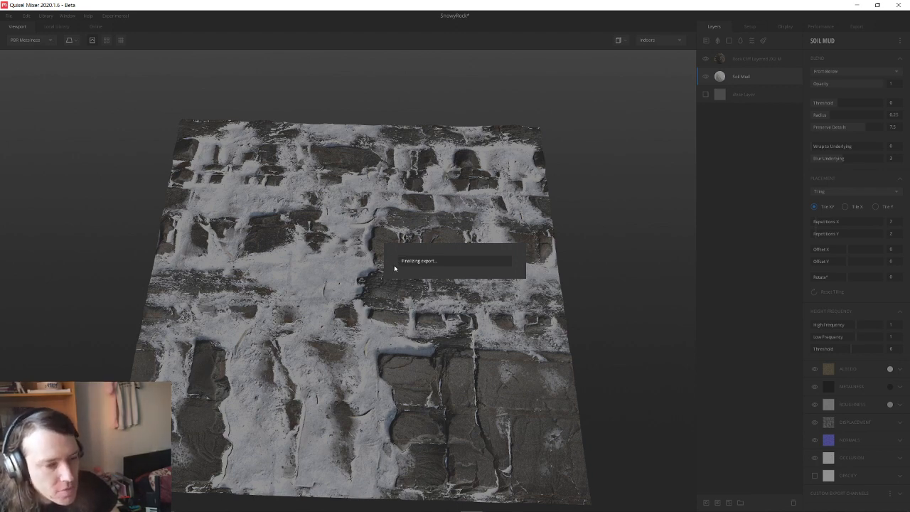
- Switch to Quixel Bridge, select SnowyRock among the local mixes, and export it to Unity
key(alt+Tab)
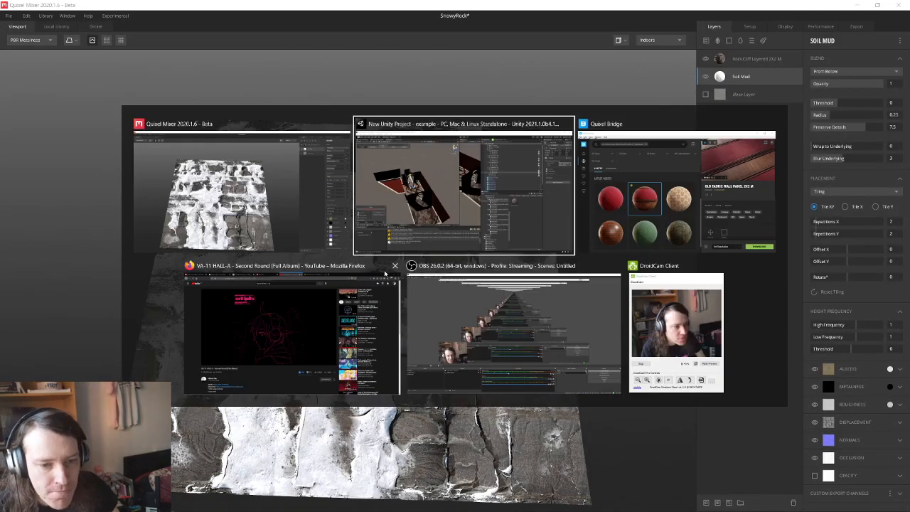
key(alt+Tab)
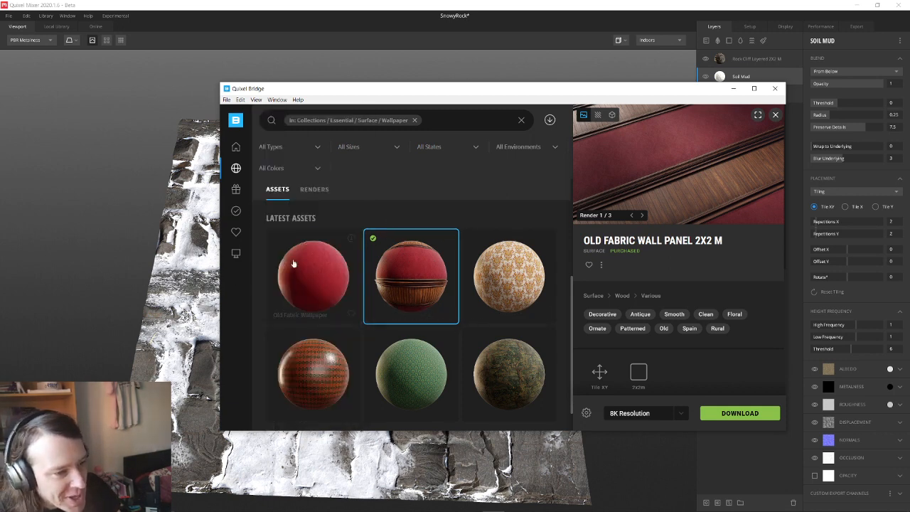
mouse_move(239, 238)
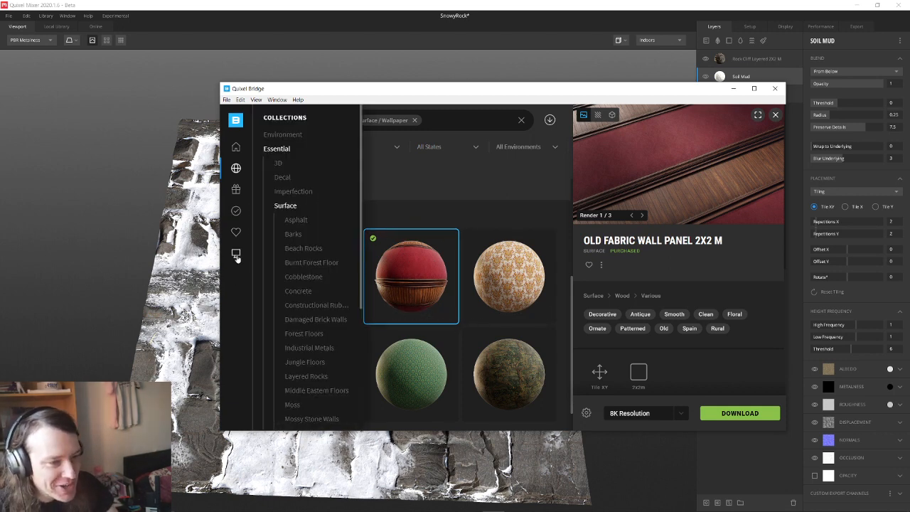
click(237, 256)
click(293, 180)
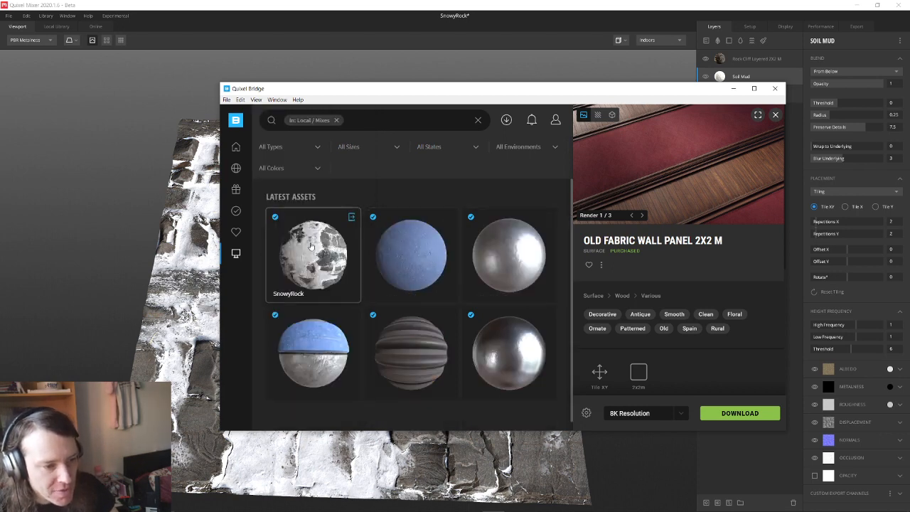
click(313, 256)
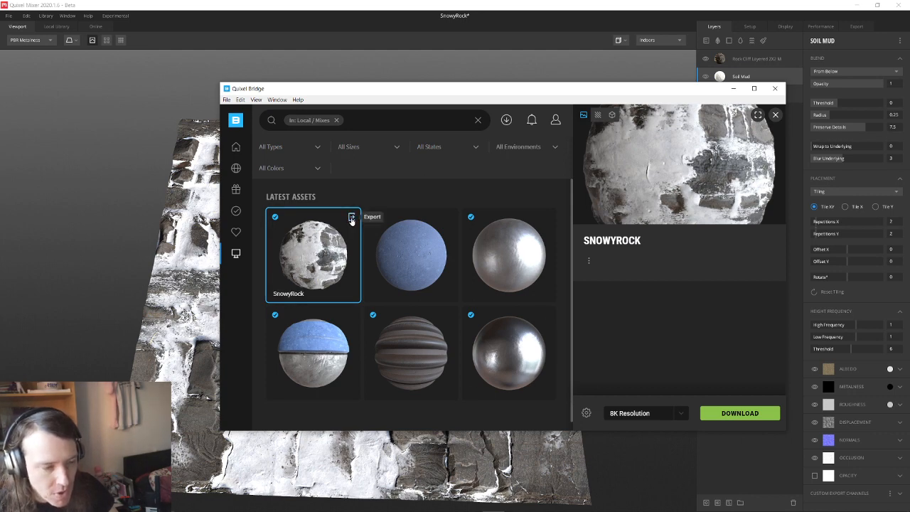
click(352, 218)
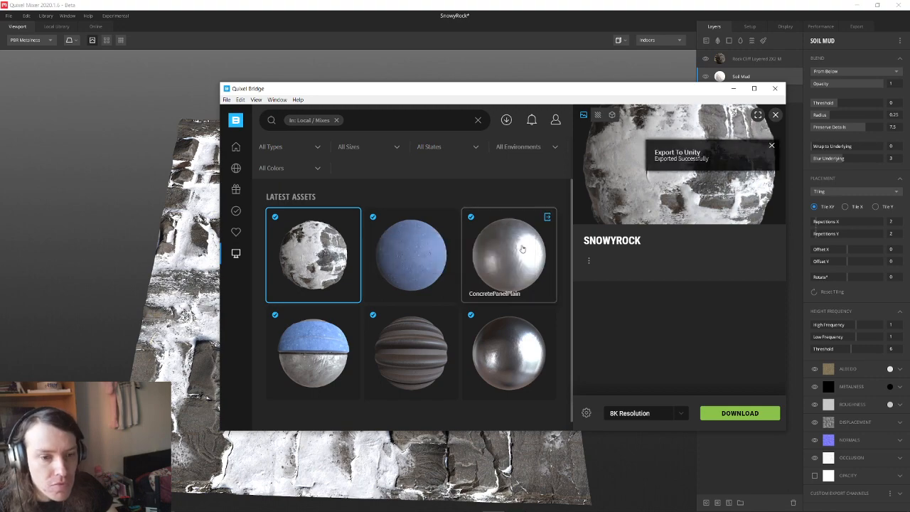
- Switch to Unity and select the SnowyRock material in the imported surface's Materials folder
key(alt+Tab)
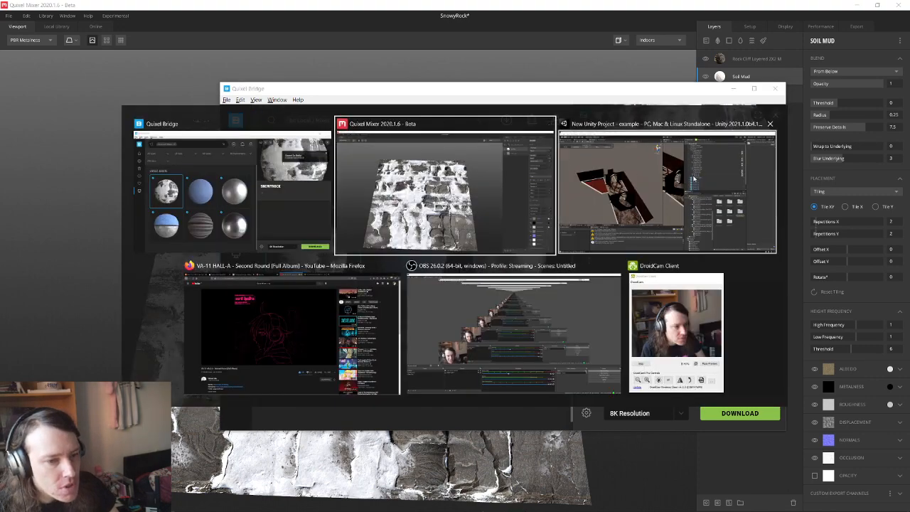
click(694, 179)
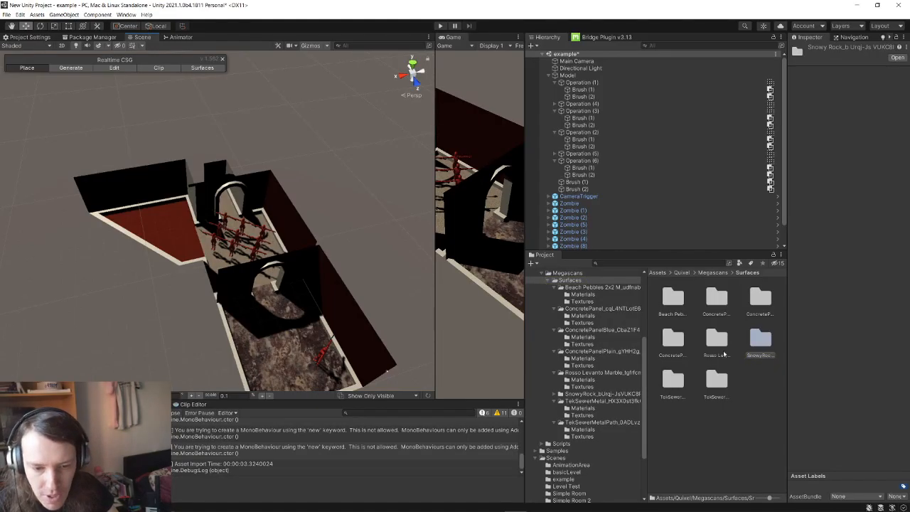
double_click(759, 341)
double_click(668, 302)
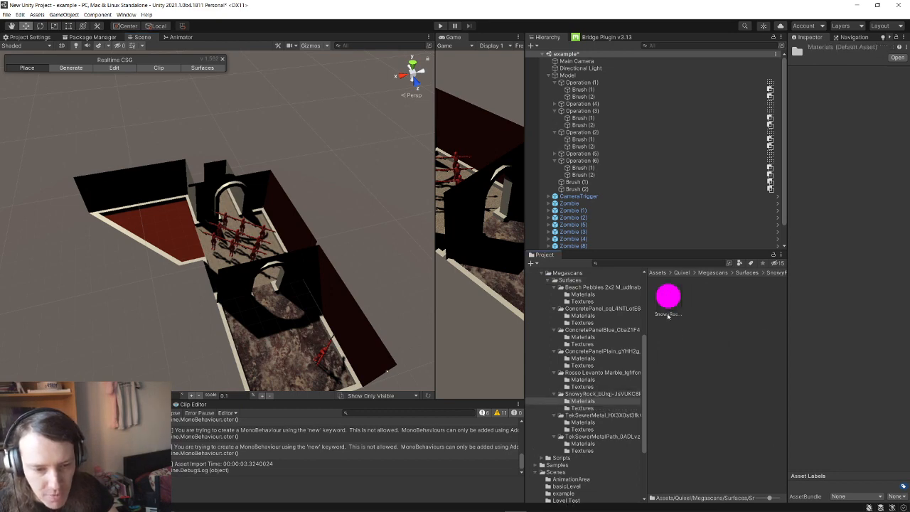
click(669, 298)
- Upgrade the project materials to UniversalRP materials
click(20, 15)
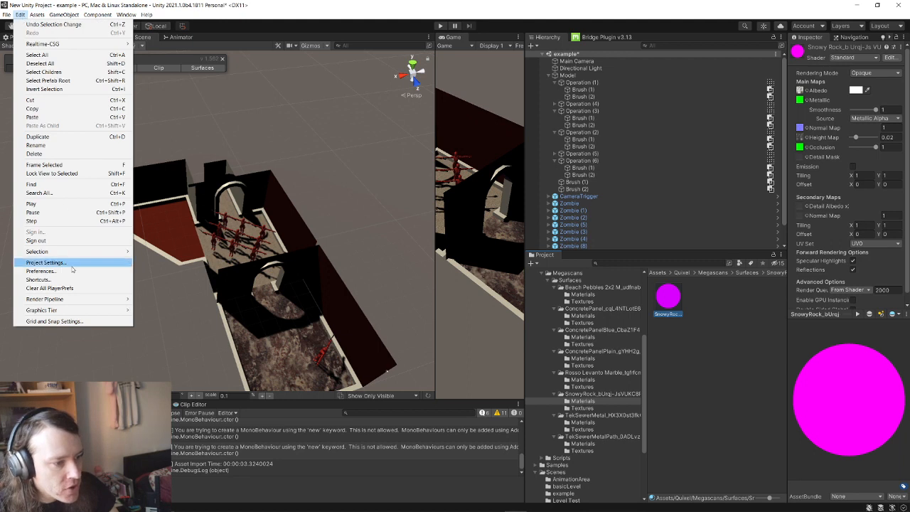
mouse_move(87, 299)
mouse_move(197, 311)
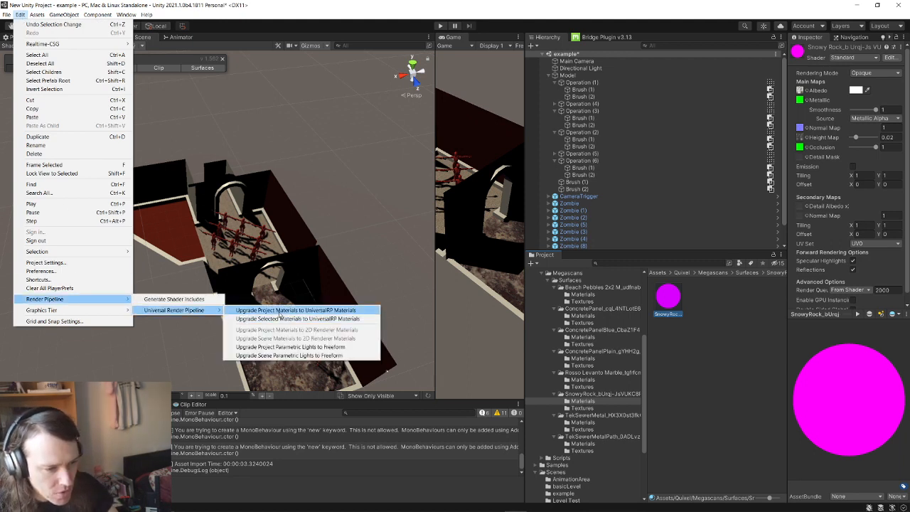
click(281, 313)
click(477, 277)
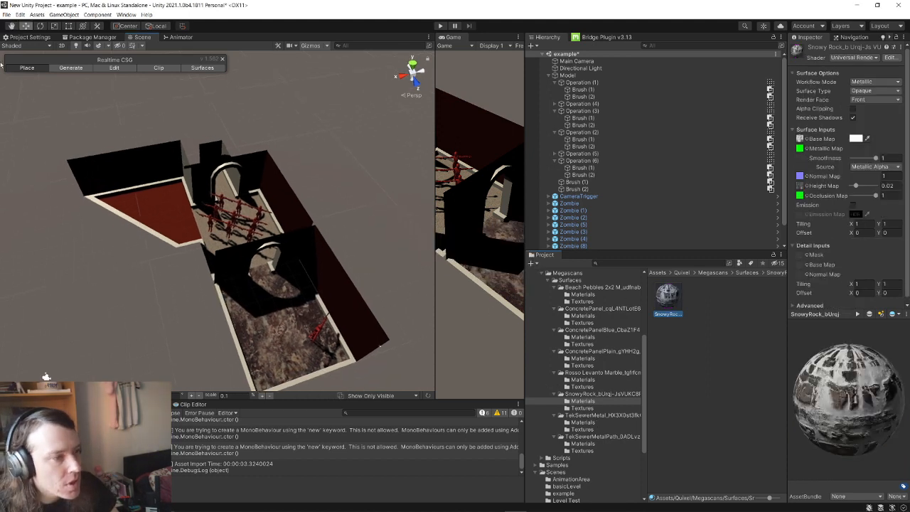
- Create a new Basic (Built-in) scene without saving the example scene's changes, and switch Realtime CSG to Generate mode
click(6, 14)
click(25, 24)
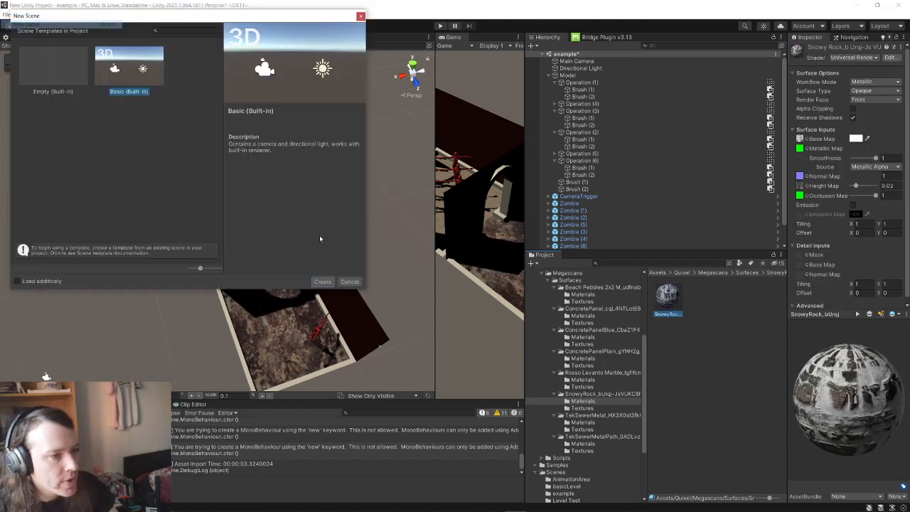
click(322, 281)
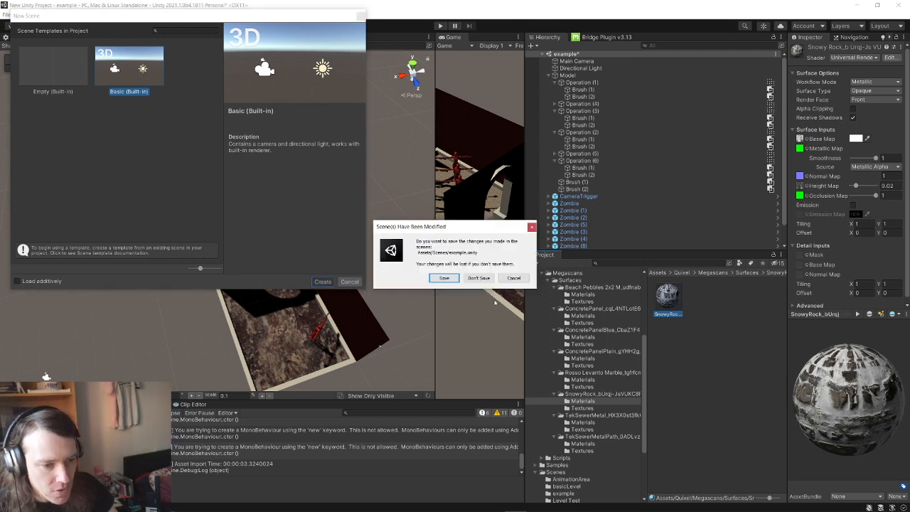
click(480, 278)
right_drag(263, 265, 273, 243)
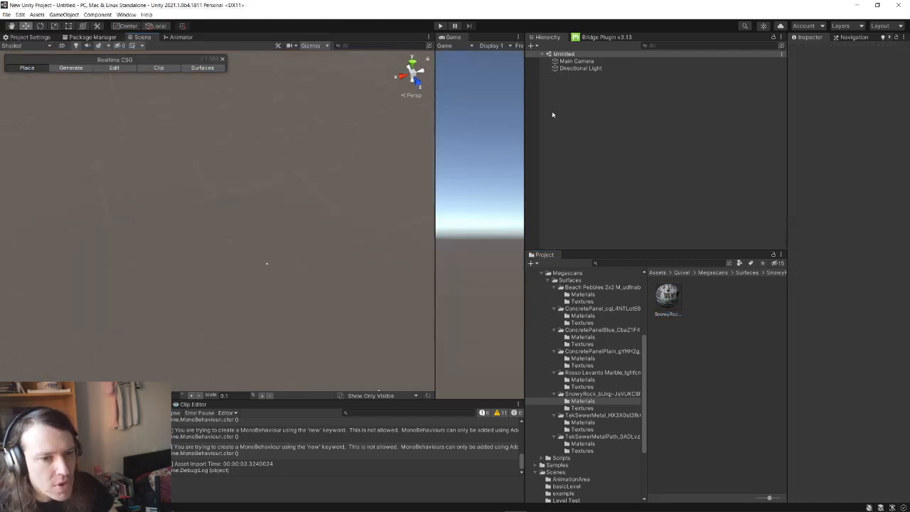
right_drag(147, 172, 141, 144)
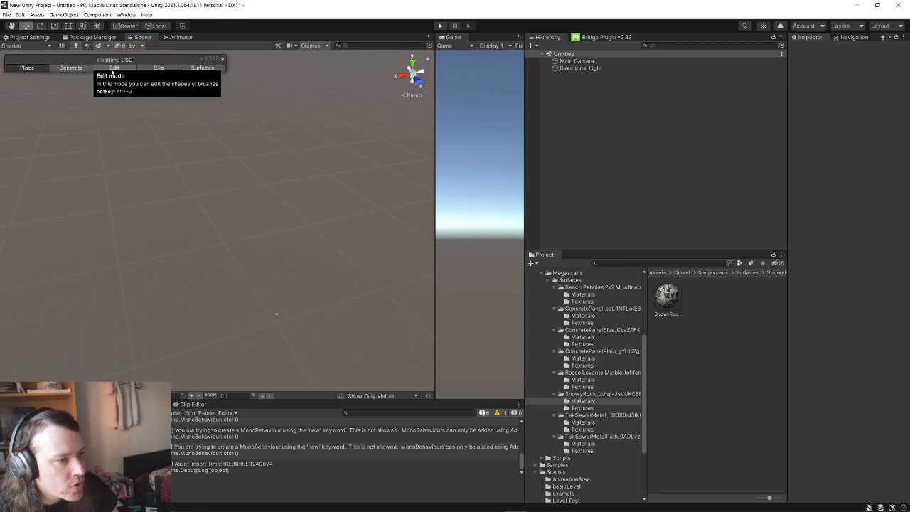
click(70, 67)
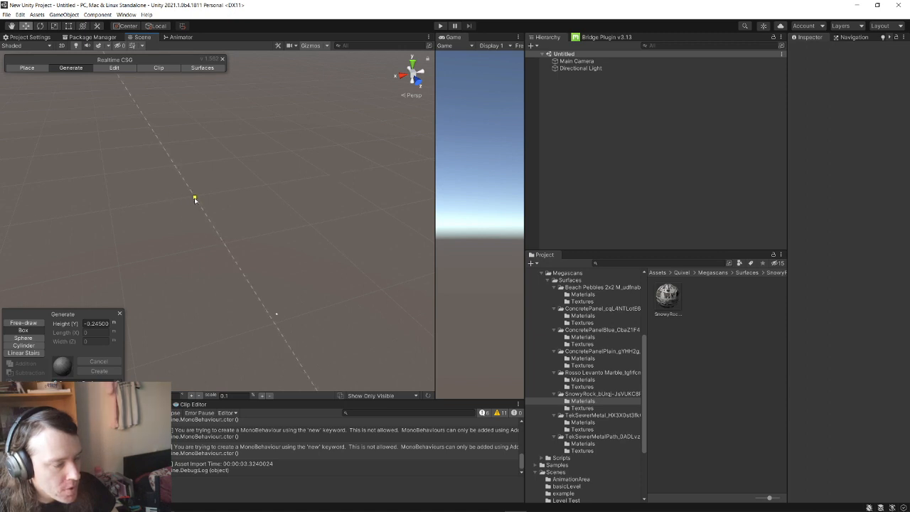
drag(194, 199, 422, 269)
right_drag(279, 305, 329, 282)
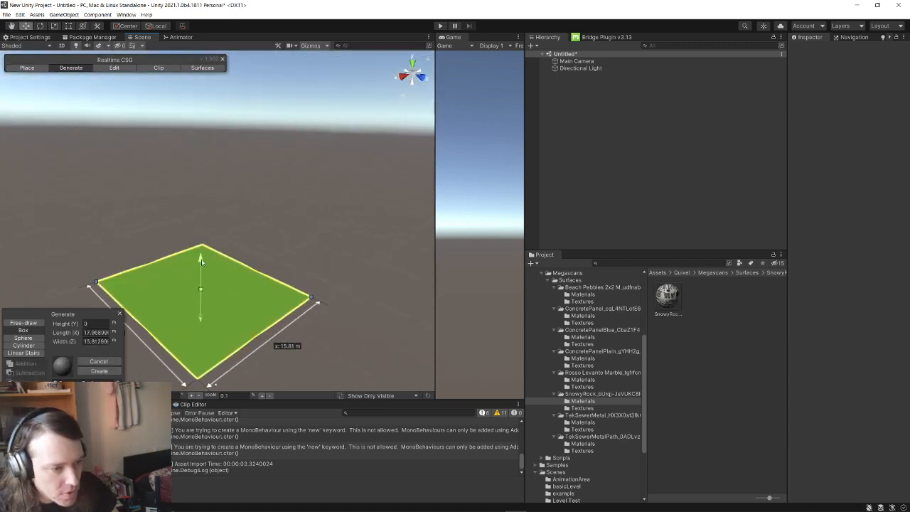
drag(199, 259, 201, 210)
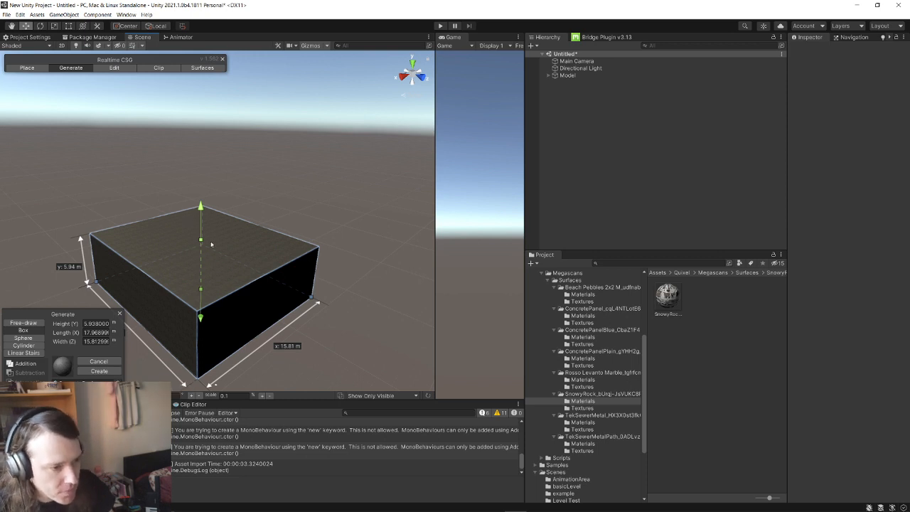
drag(211, 243, 216, 243)
key(Escape)
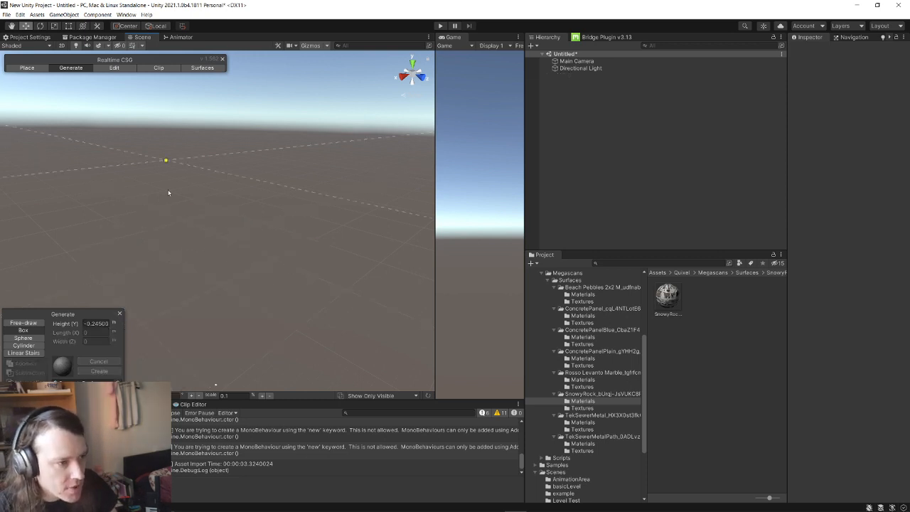
- Generate a box brush 10 m long, 10 m wide and 2 m high on the grid
mouse_move(245, 275)
right_down()
mouse_move(236, 328)
mouse_move(247, 330)
mouse_move(237, 286)
right_up()
drag(237, 285, 240, 112)
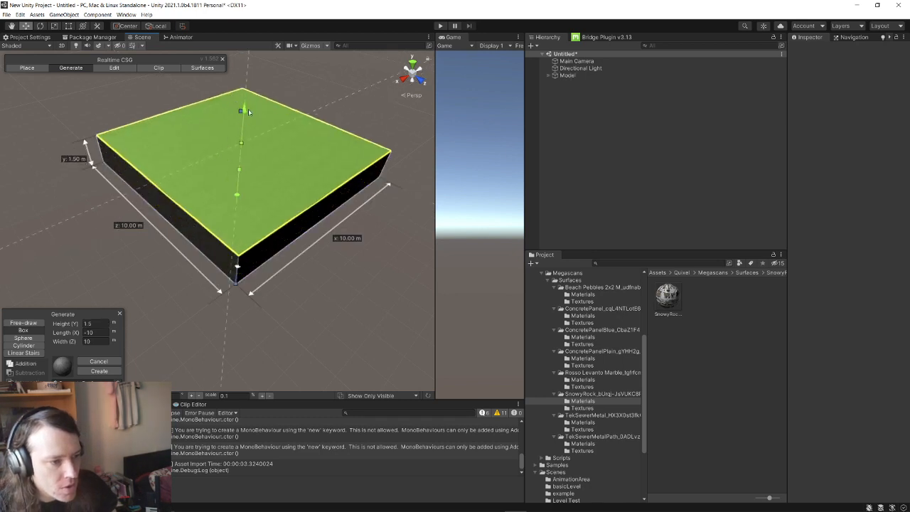
click(249, 96)
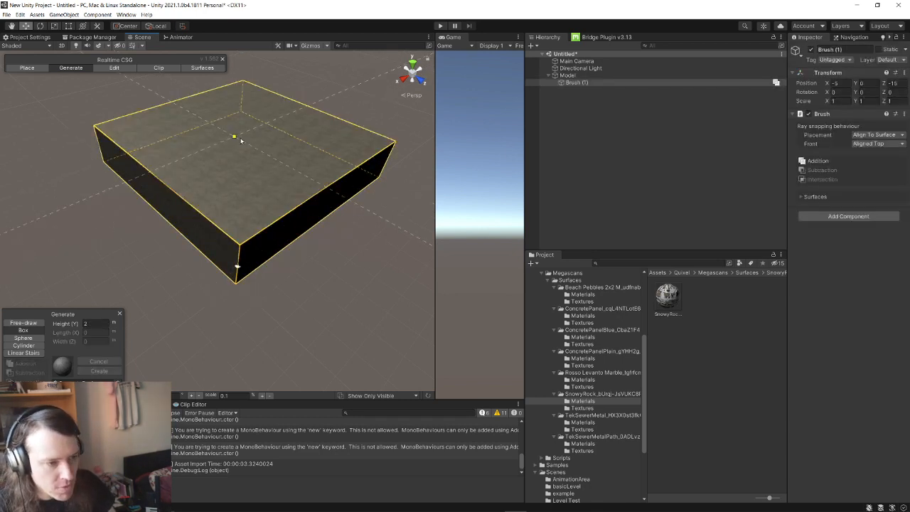
- Set the box brush to Subtraction and enable Inverted world on its parent model
middle_drag(250, 177, 232, 211)
scroll(229, 208, up, 4)
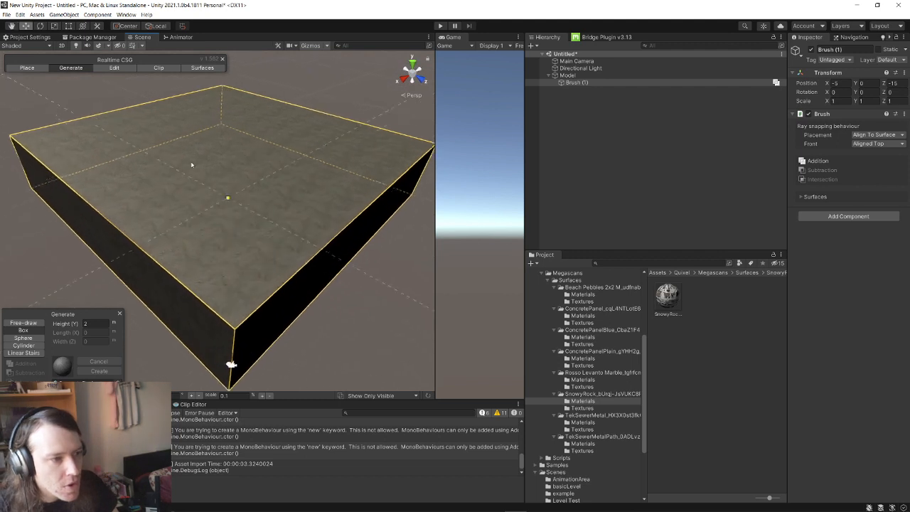
click(27, 69)
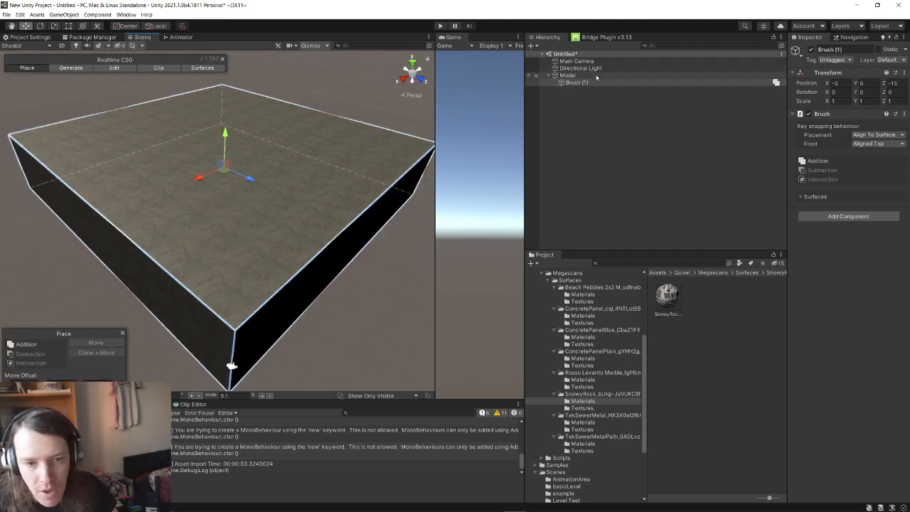
click(823, 171)
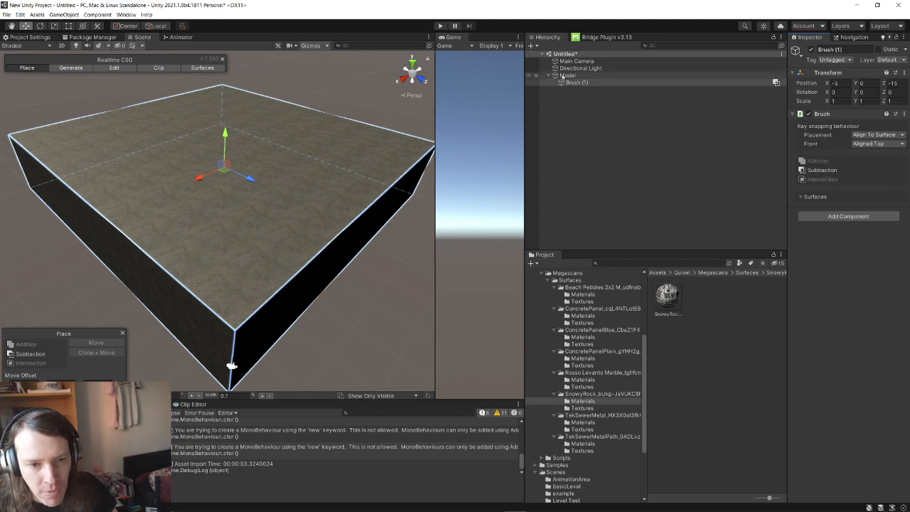
click(568, 70)
click(570, 75)
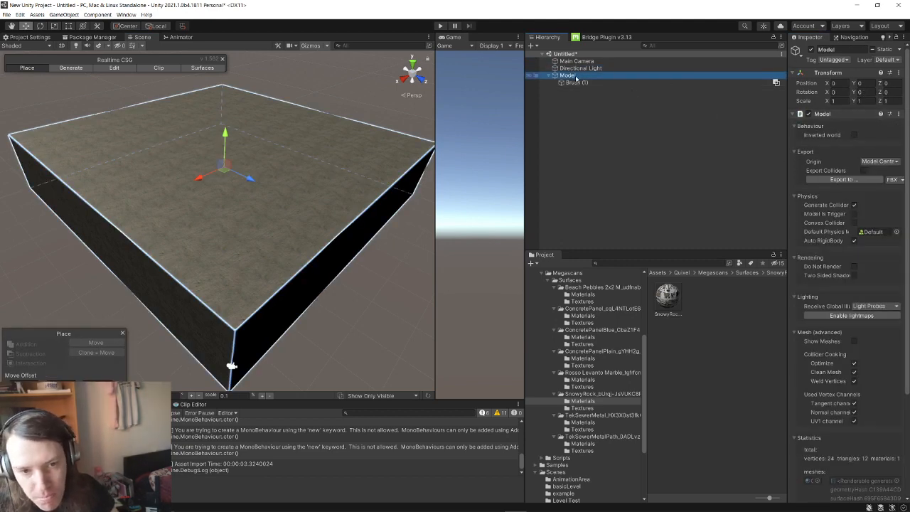
click(855, 135)
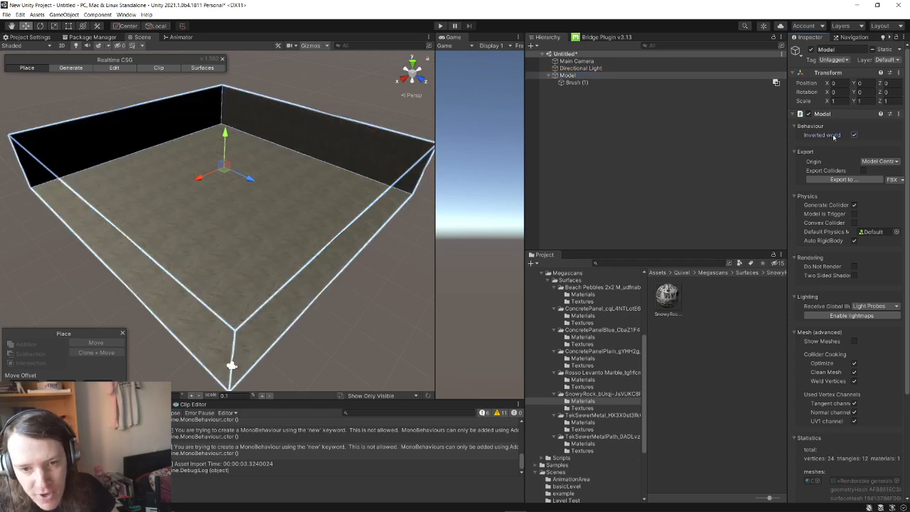
- Apply the SnowyRock material to the floor and walls of the inverted room, inspect them, and select the material asset
click(601, 83)
key(w)
mouse_move(287, 214)
right_down()
mouse_move(263, 220)
mouse_move(265, 180)
right_up()
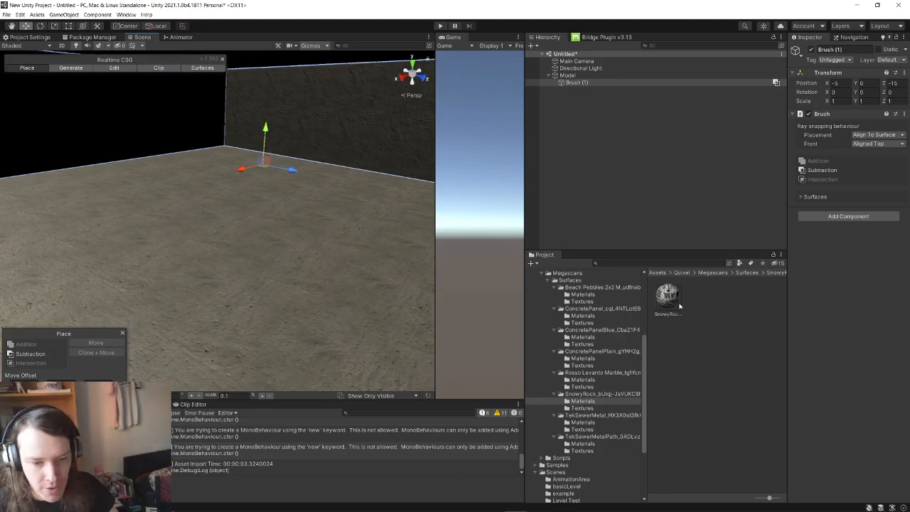
drag(674, 303, 299, 213)
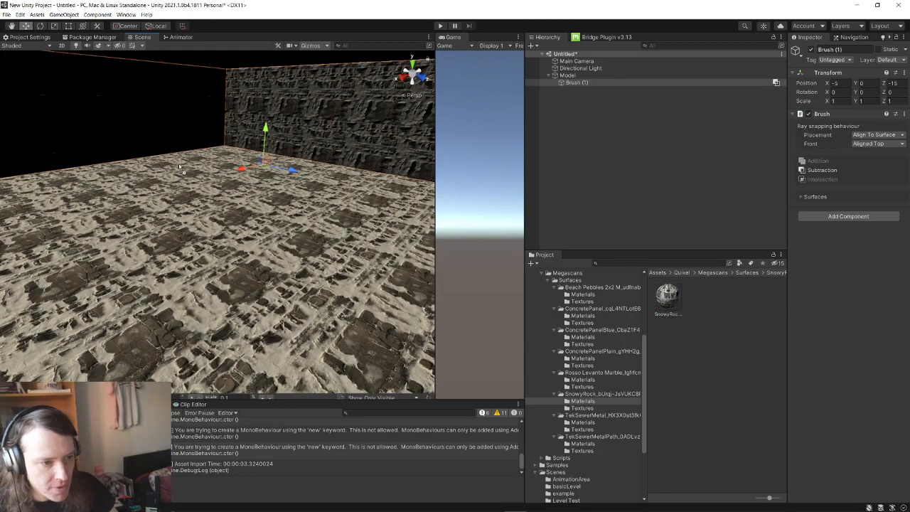
drag(230, 225, 231, 224)
mouse_move(231, 224)
right_down()
mouse_move(320, 212)
mouse_move(420, 219)
mouse_move(341, 222)
right_up()
click(669, 304)
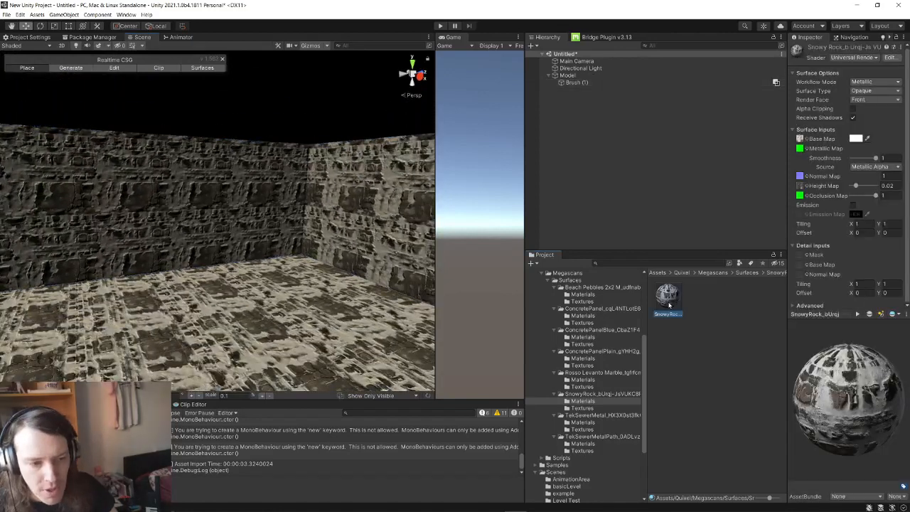
- Set the SnowyRock material's Detail Inputs tiling to 0.25 in both X and Y
click(857, 283)
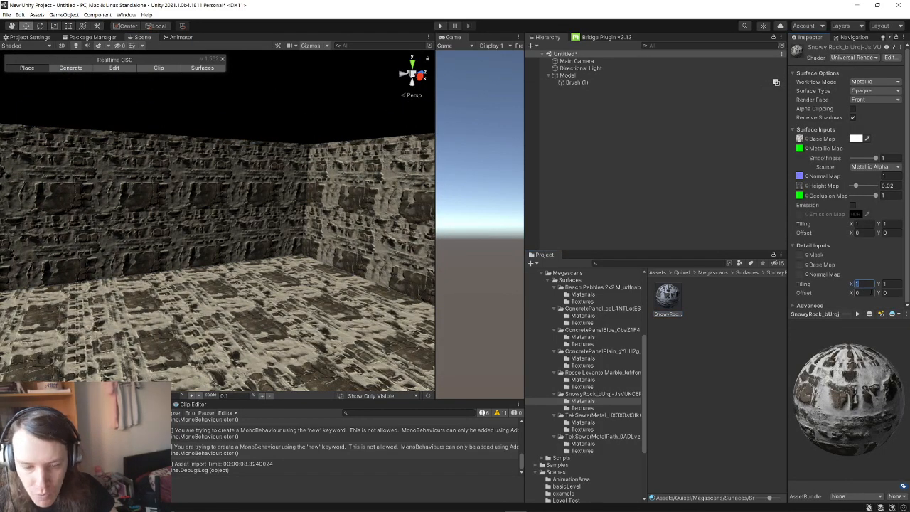
text(25)
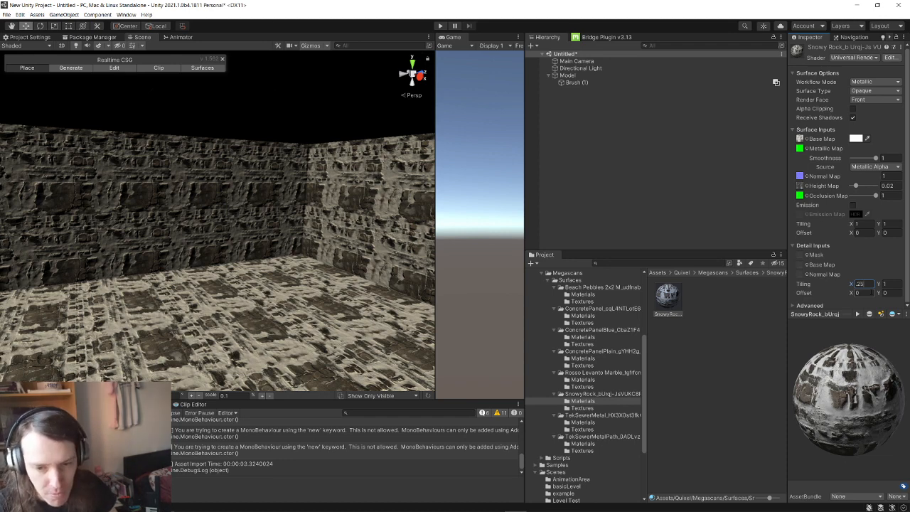
key(Return)
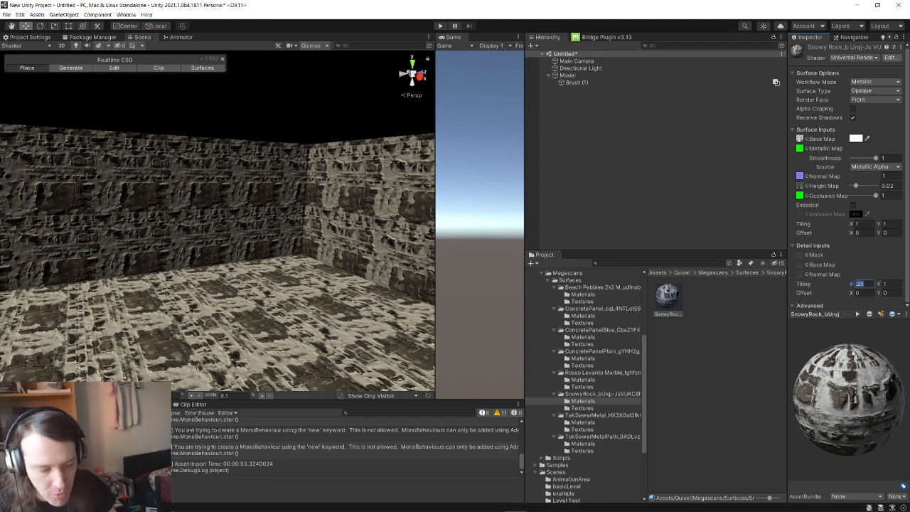
key(Tab)
text(.25)
key(Return)
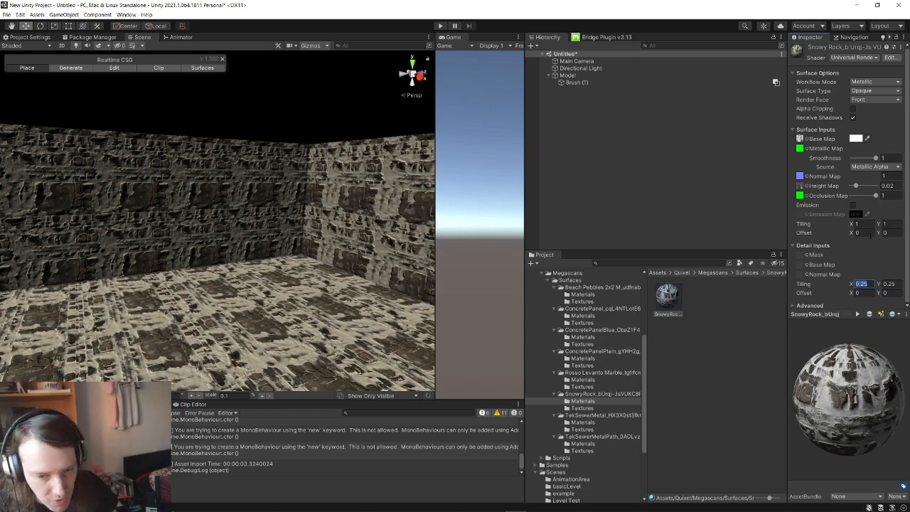
- Set the SnowyRock material's Surface Inputs tiling to 0.25 in X and Y, and inspect the room's floor and walls
click(862, 224)
text(0.25)
key(Tab)
text(0.25)
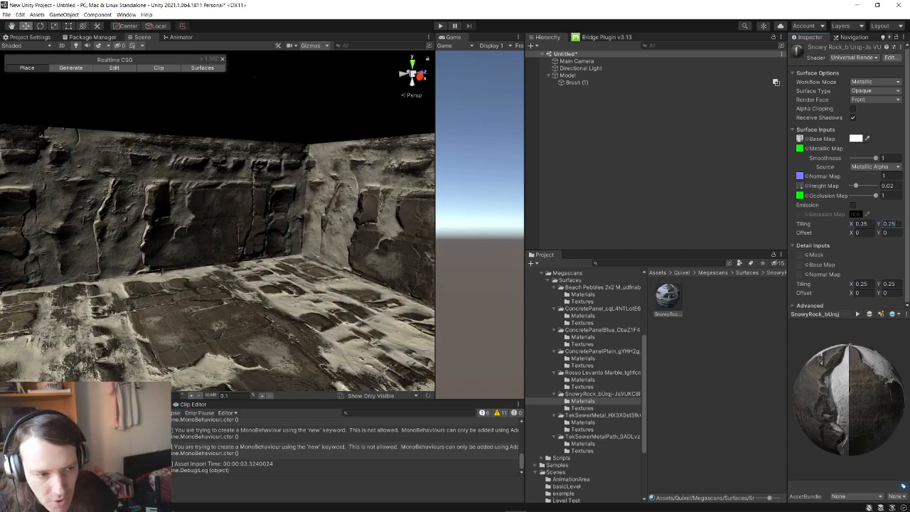
right_drag(414, 280, 70, 293)
right_drag(139, 256, 241, 245)
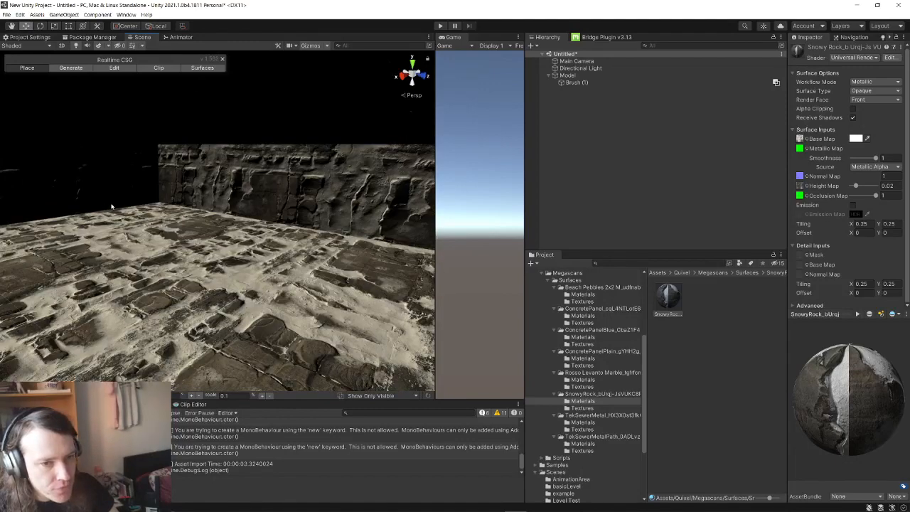
right_drag(112, 206, 221, 241)
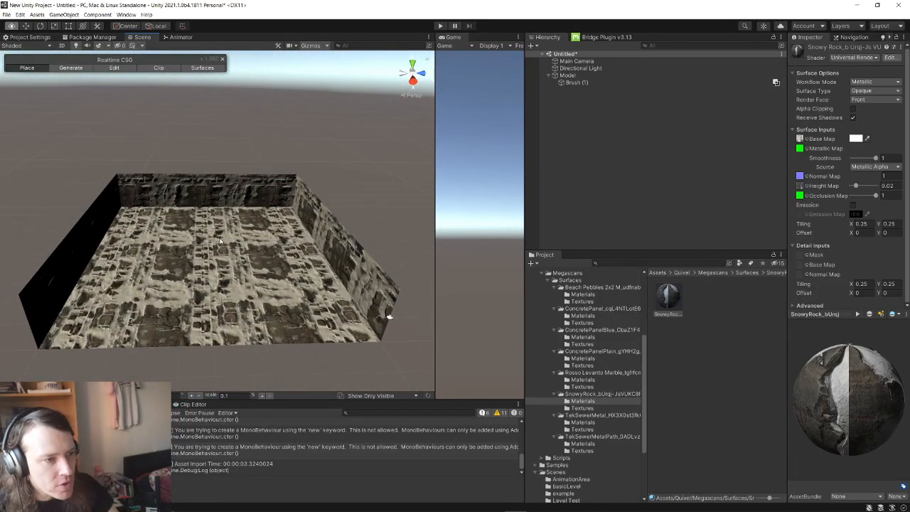
right_drag(258, 211, 159, 185)
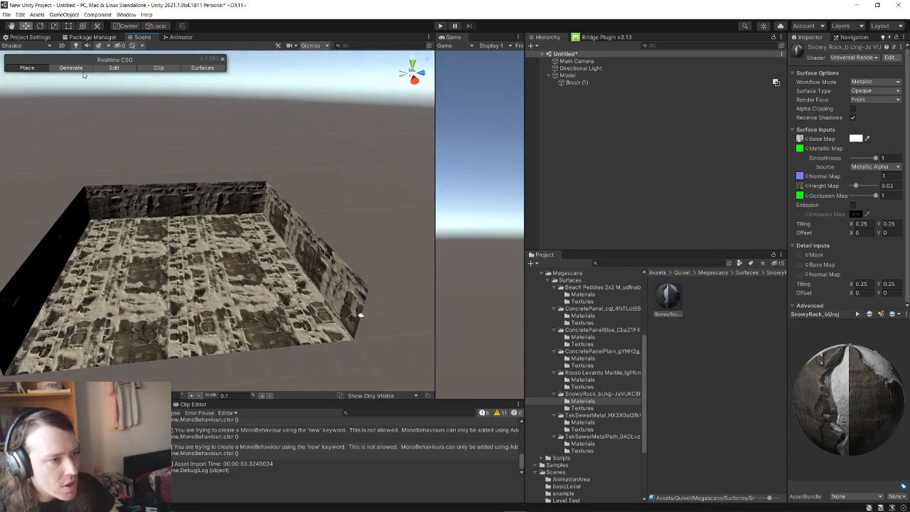
click(114, 67)
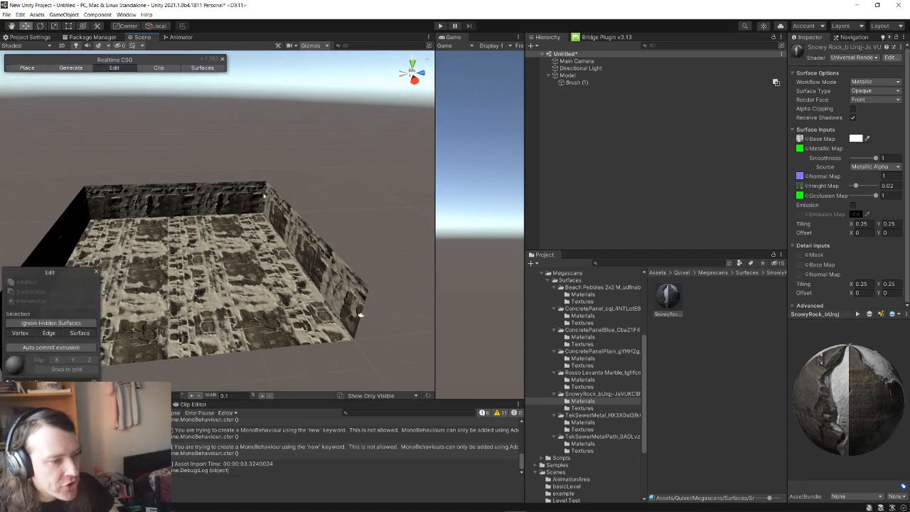
click(62, 70)
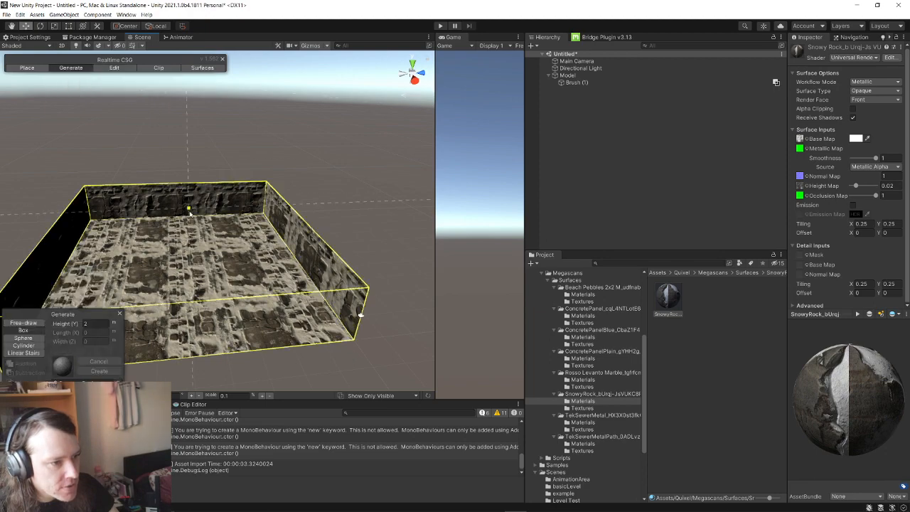
right_drag(187, 222, 325, 210)
drag(325, 211, 264, 245)
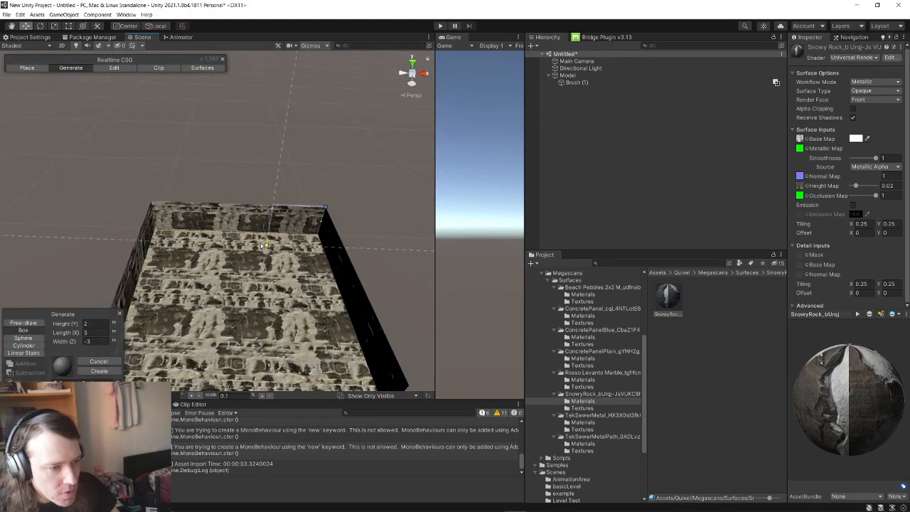
drag(143, 253, 141, 235)
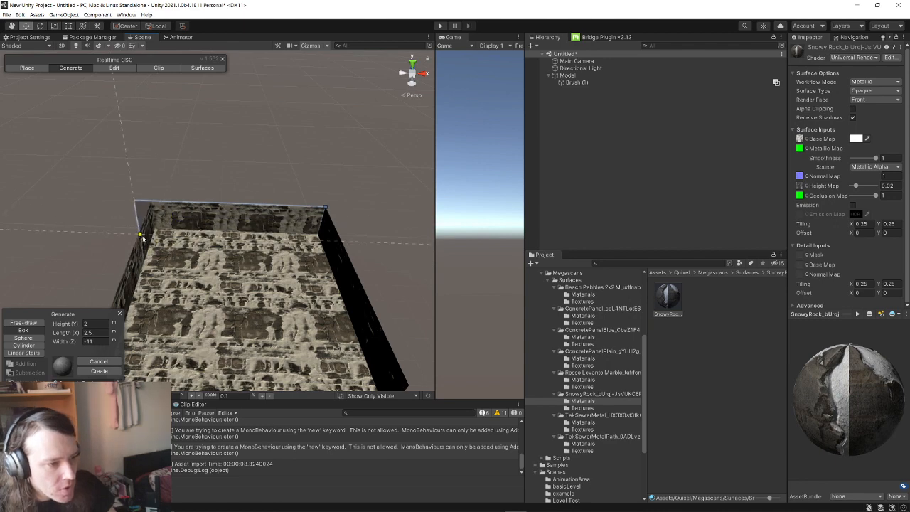
click(142, 239)
right_drag(135, 204, 144, 224)
- Generate a second box brush along one side of the room, 10 m by 3.5 m and 6 m high
click(70, 69)
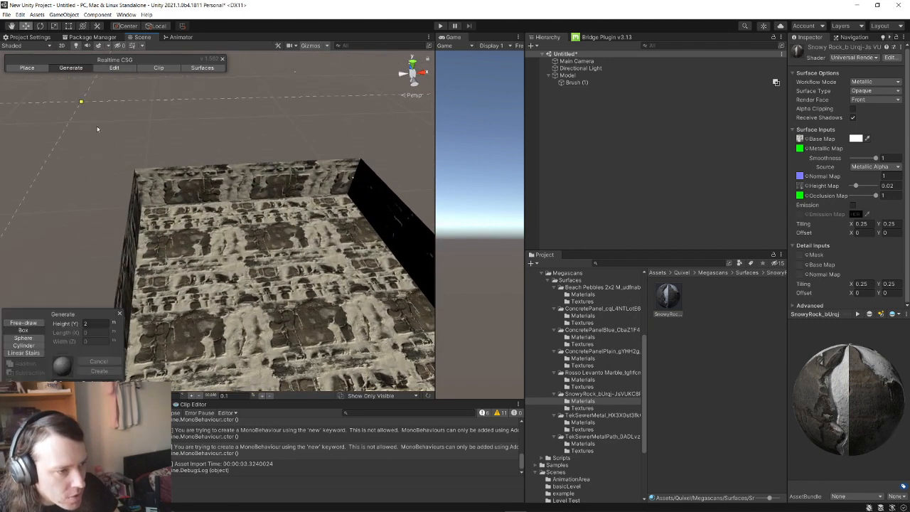
alt+drag(147, 259, 170, 264)
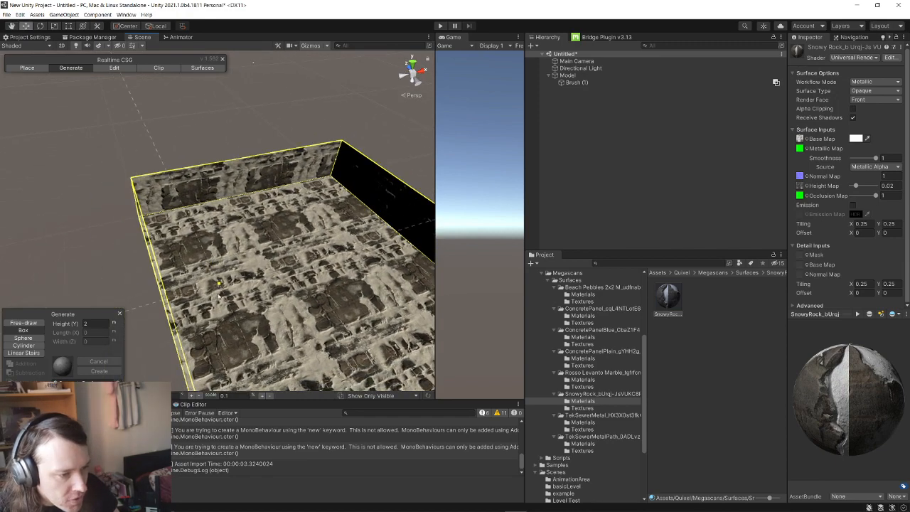
key(w)
right_drag(161, 287, 122, 133)
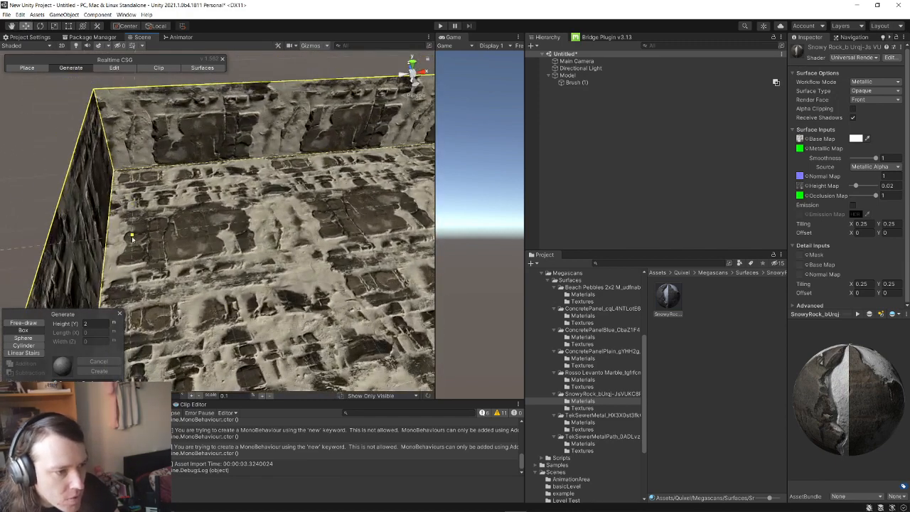
click(115, 287)
right_drag(163, 242, 278, 203)
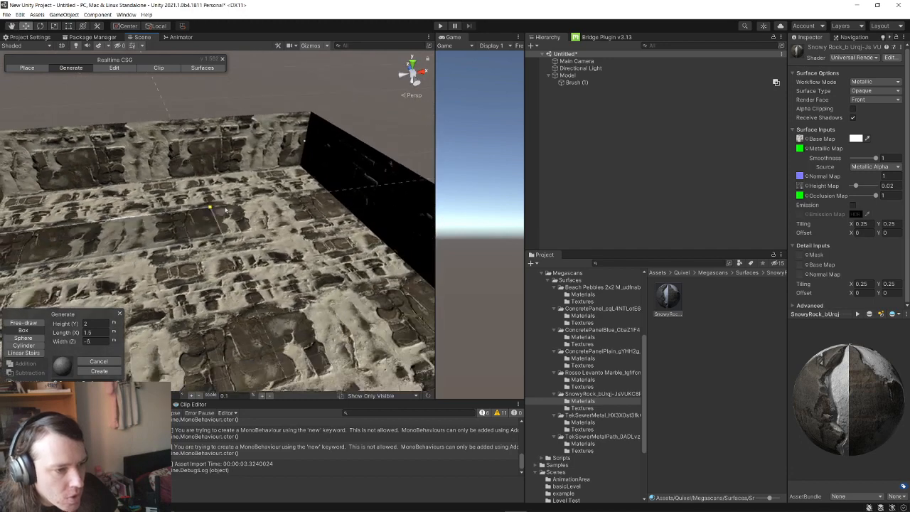
click(299, 170)
right_drag(225, 257, 297, 227)
key(s)
drag(264, 231, 286, 117)
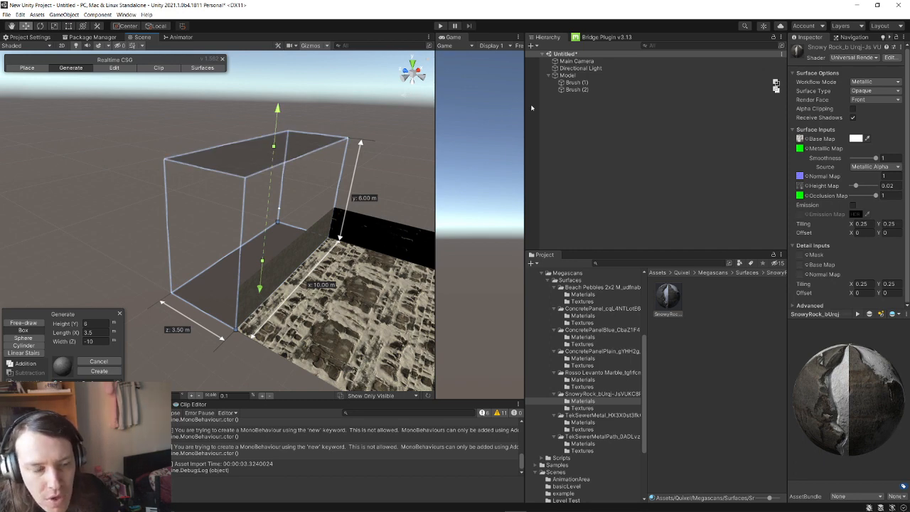
click(587, 91)
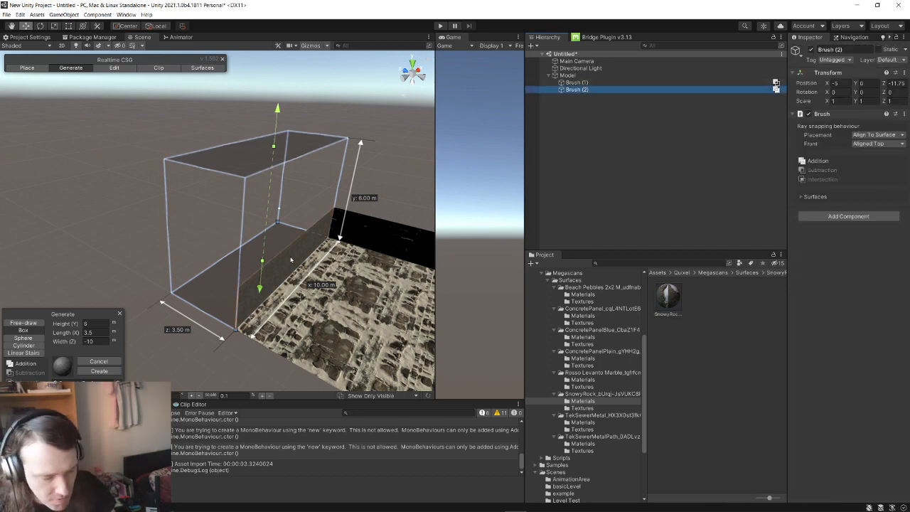
right_drag(313, 252, 274, 214)
key(Return)
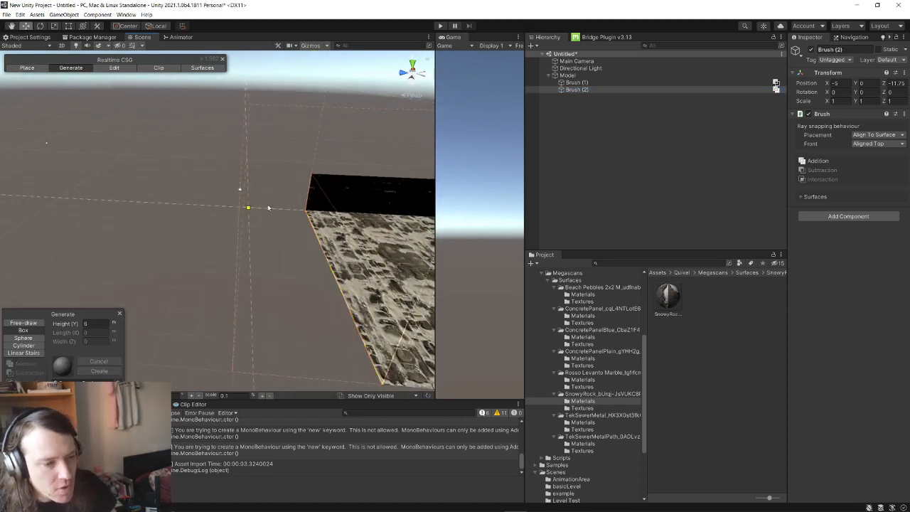
- Switch Realtime CSG to Place mode and set the second brush to Subtraction
click(43, 67)
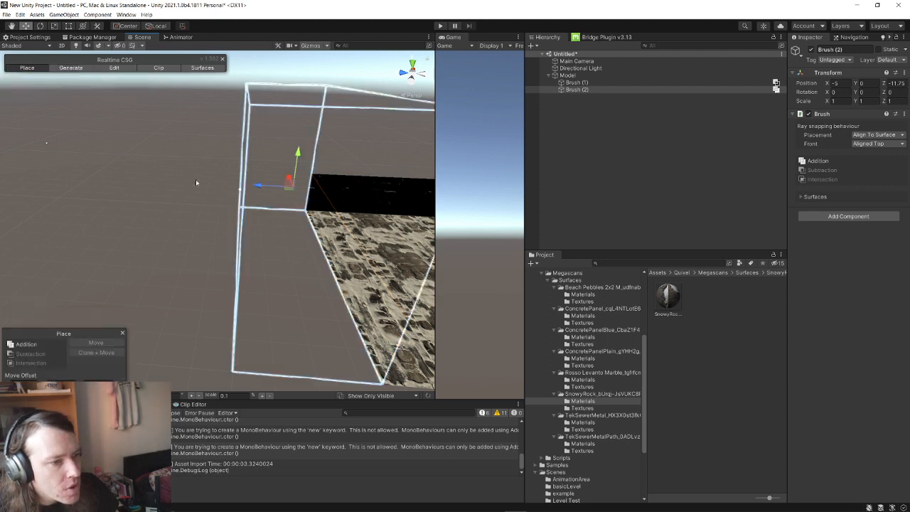
click(585, 91)
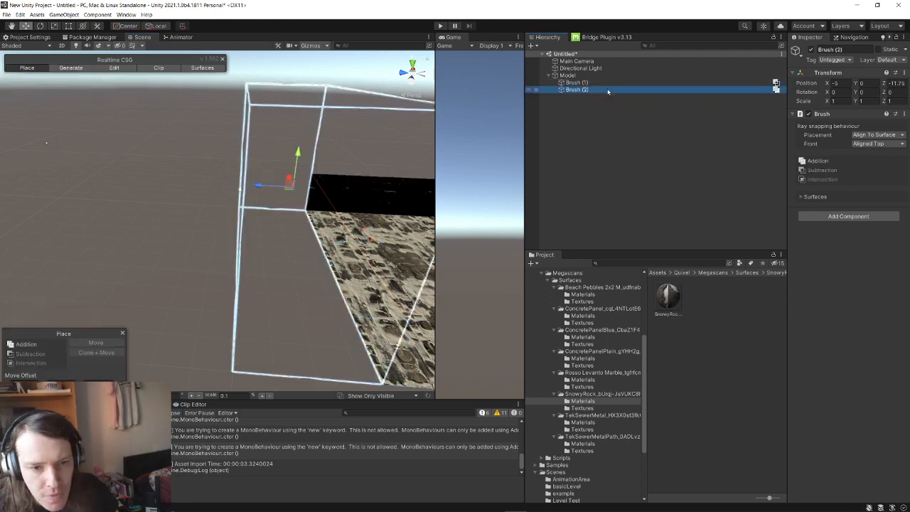
click(823, 172)
mouse_move(301, 264)
right_down()
mouse_move(317, 258)
mouse_move(268, 260)
right_up()
mouse_move(195, 206)
mouse_down()
mouse_move(206, 205)
mouse_move(194, 205)
mouse_up()
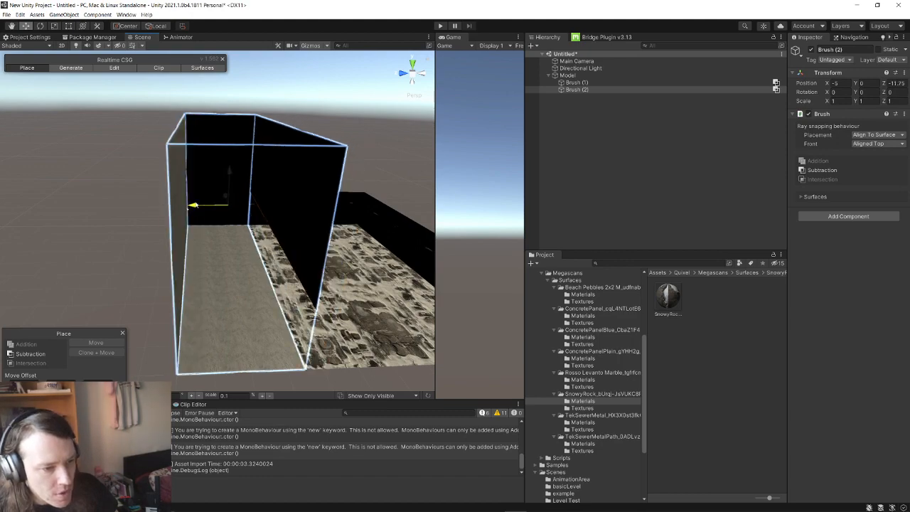
- Switch Realtime CSG to Surfaces mode and apply the SnowyRock material to the second brush's surfaces
mouse_move(234, 243)
right_down()
mouse_move(239, 267)
mouse_move(65, 221)
mouse_move(146, 229)
right_up()
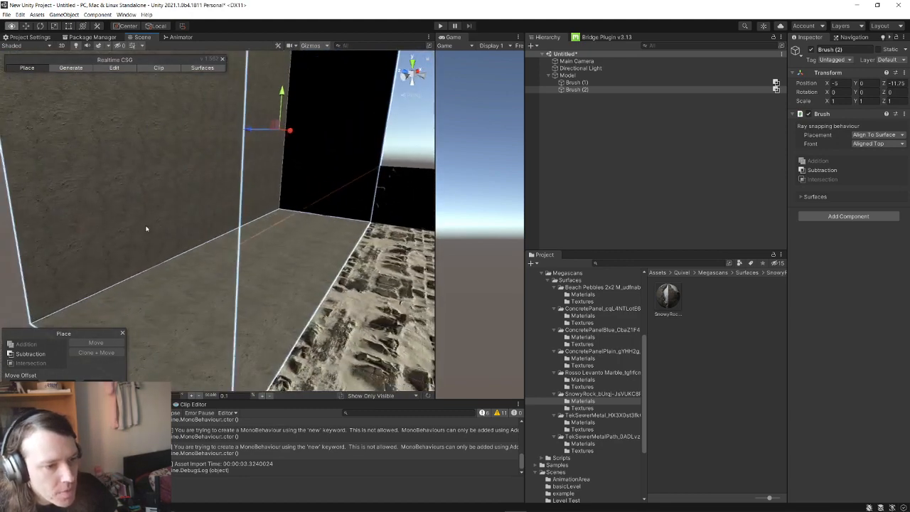
click(203, 67)
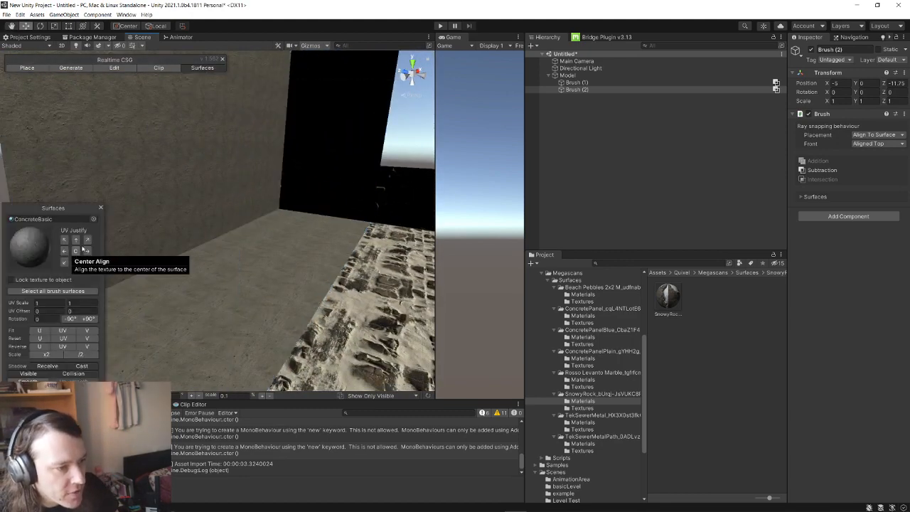
mouse_move(668, 299)
mouse_down()
mouse_move(258, 258)
mouse_move(283, 264)
mouse_up()
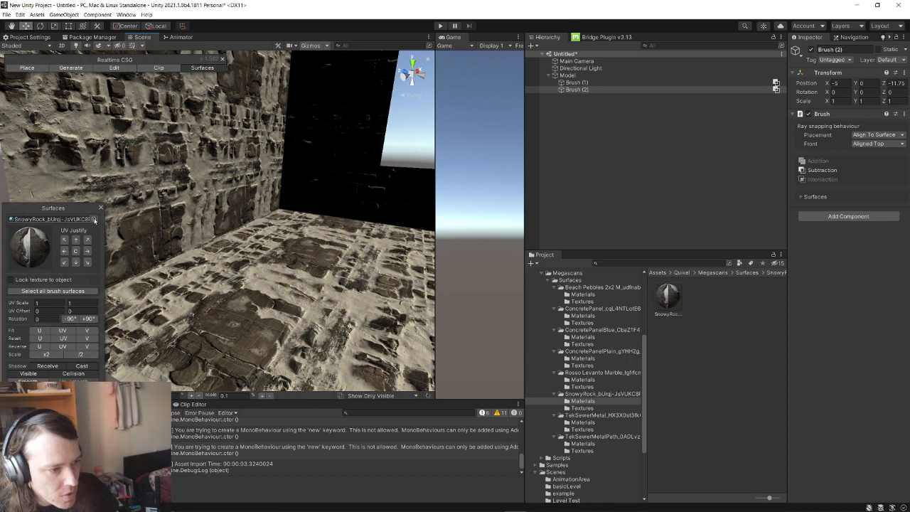
- Search the surface material picker for "snow", then clear the search and leave the picker
click(95, 221)
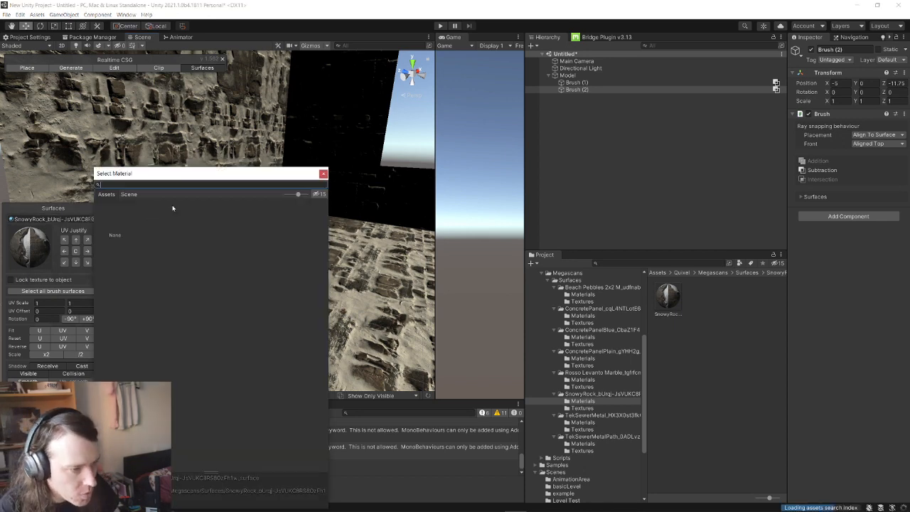
text(snow)
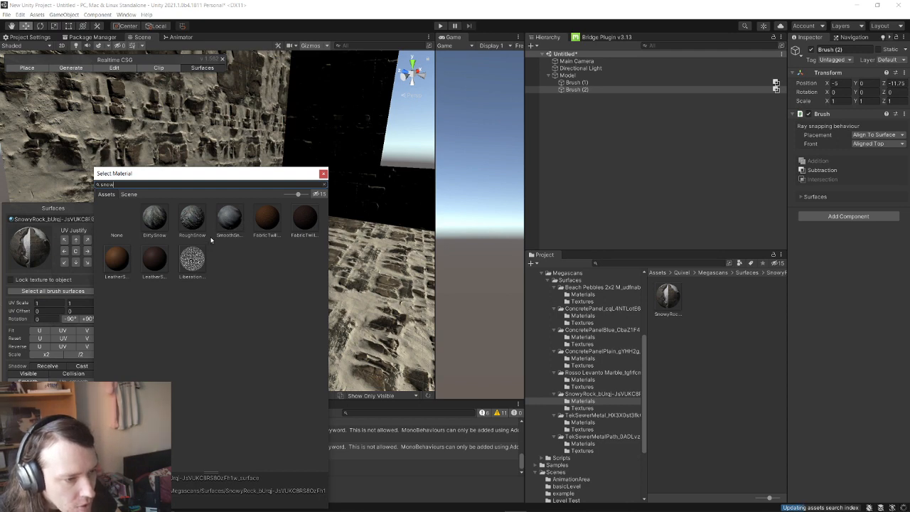
key(BackSpace)
key(BackSpace)
key(BackSpace)
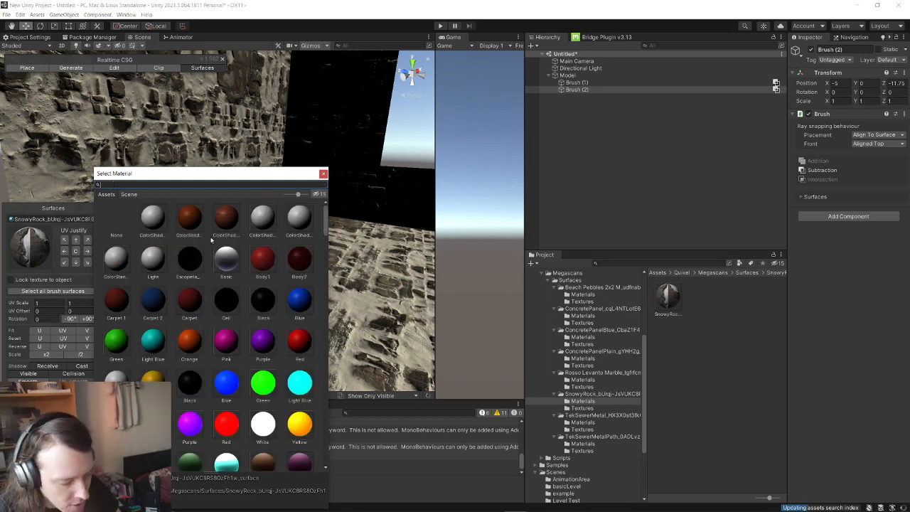
mouse_move(669, 297)
mouse_down()
mouse_move(182, 265)
mouse_move(50, 326)
mouse_up()
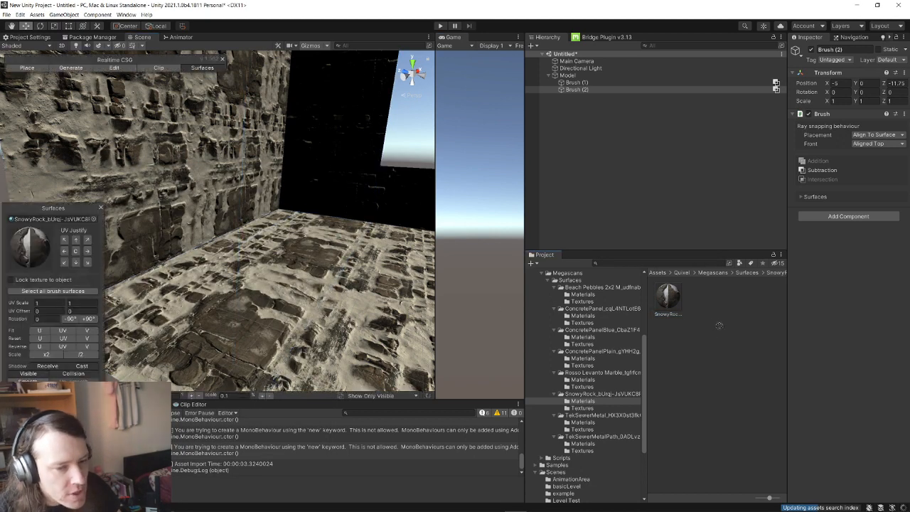
- Search the material picker for "snow" again and try the snow materials on the second brush's surfaces, ending with DirtySnow
click(96, 219)
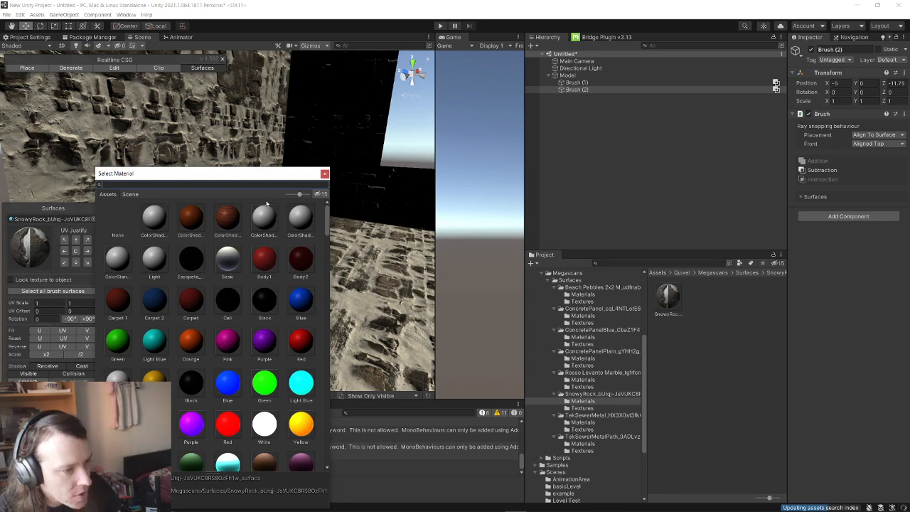
text(sn)
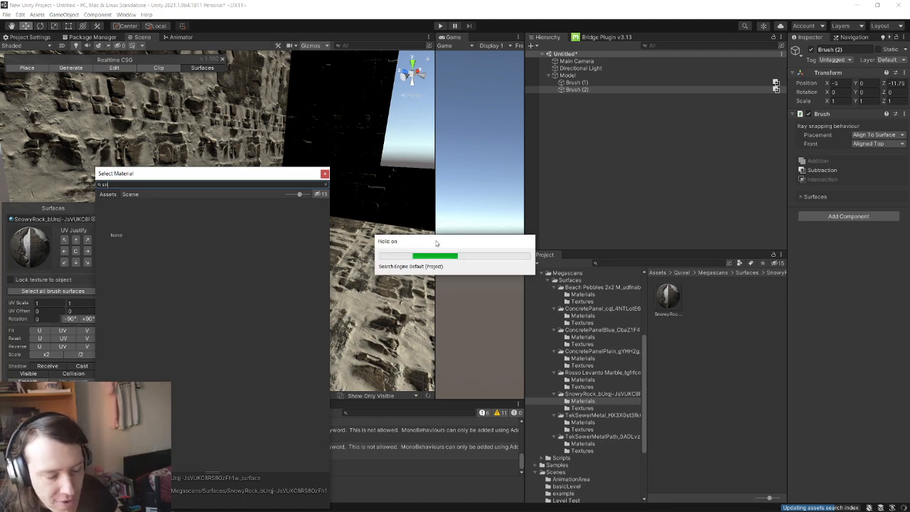
text(ow)
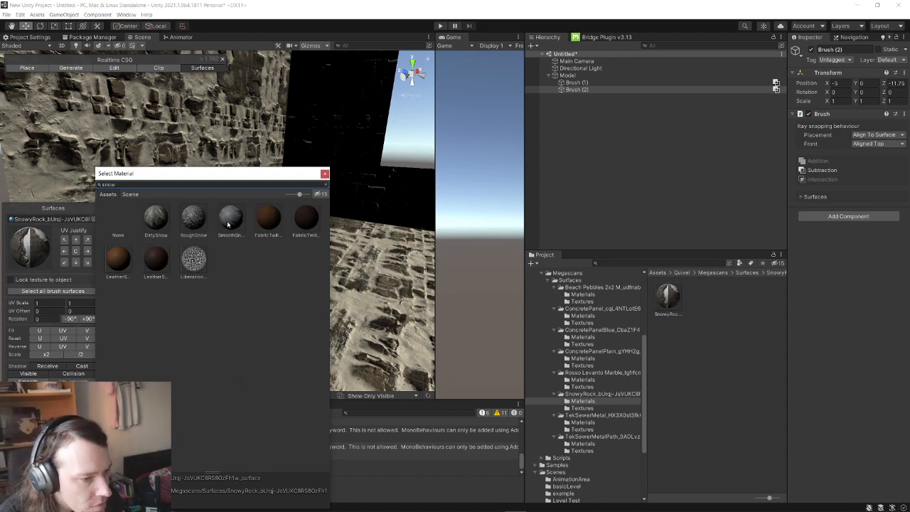
click(229, 219)
click(199, 220)
click(156, 219)
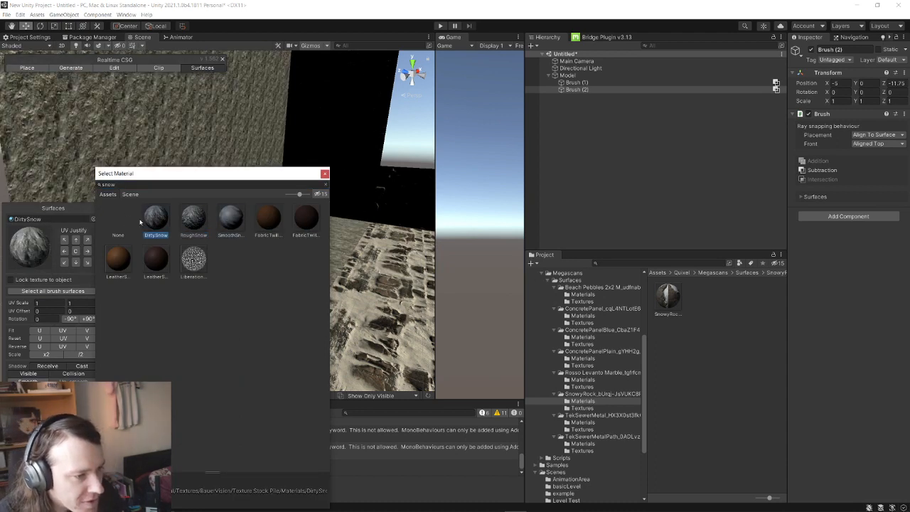
click(123, 222)
click(324, 174)
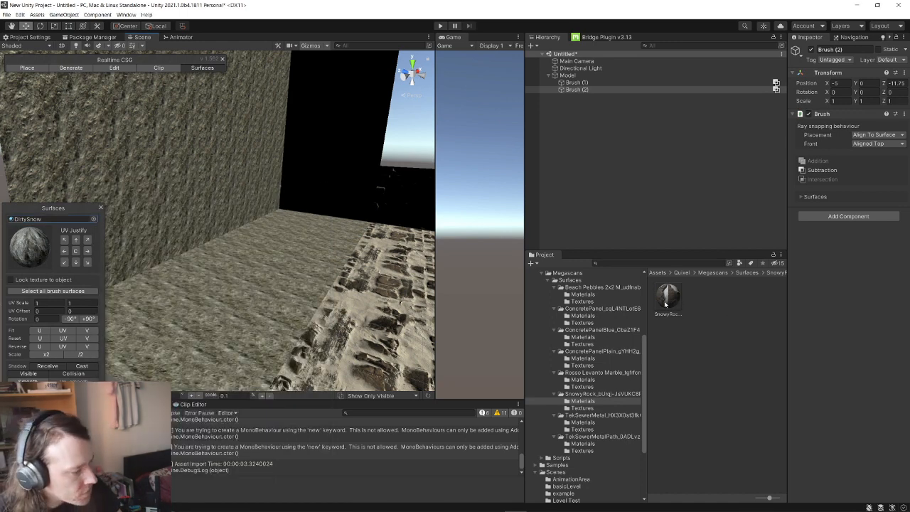
- Reapply the SnowyRock material to the second brush's surfaces and inspect the combined room
drag(666, 303, 234, 242)
right_drag(235, 242, 206, 178)
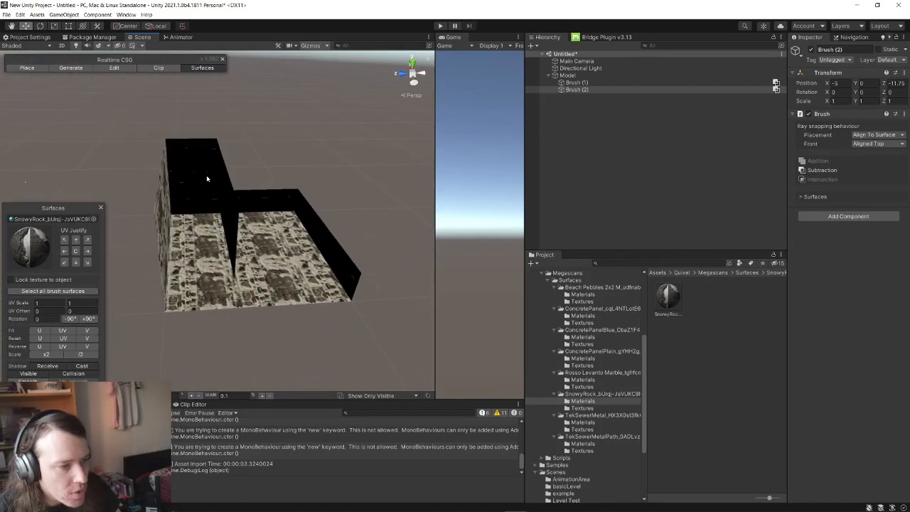
- Switch to Place mode and move Brush (2) along Z away from Brush (1) to lengthen the room
click(27, 68)
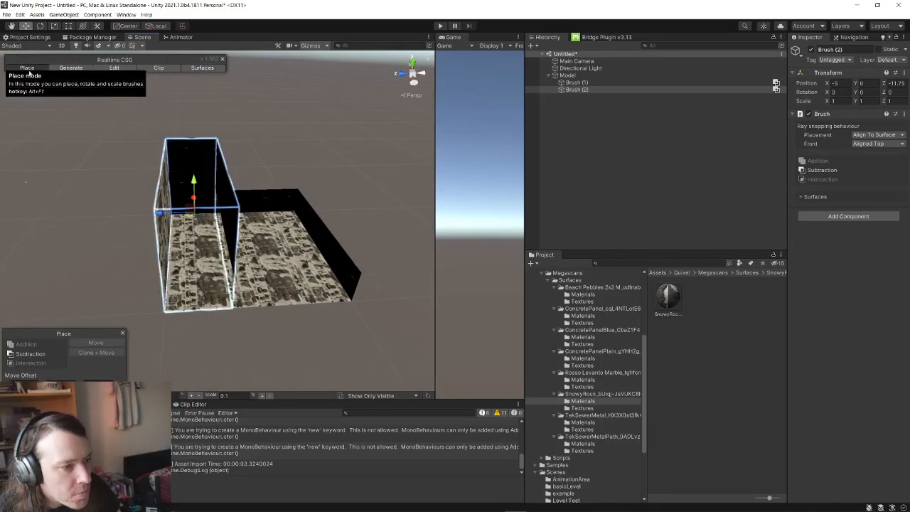
drag(163, 212, 103, 217)
click(223, 242)
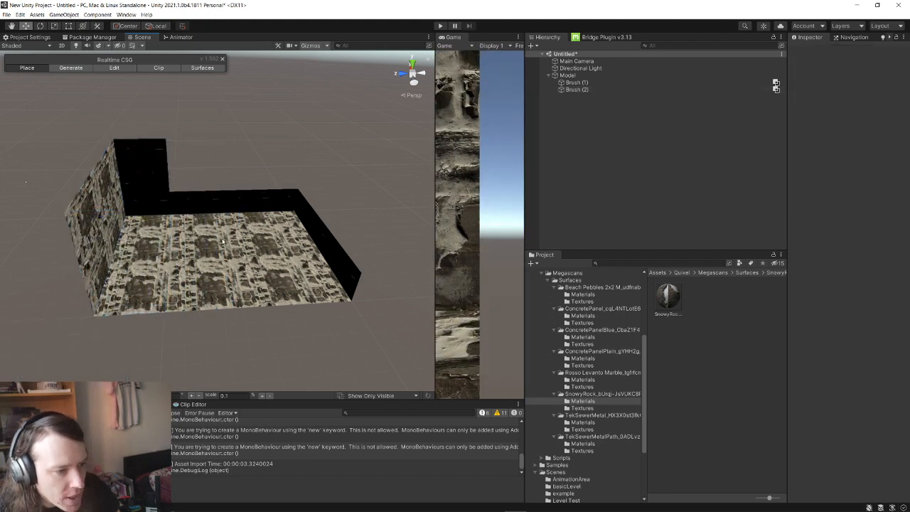
- Raise Brush (1)'s upper edge beside the taller section in Edit mode to form a sloping roof, and deselect the brush
click(212, 207)
key(f)
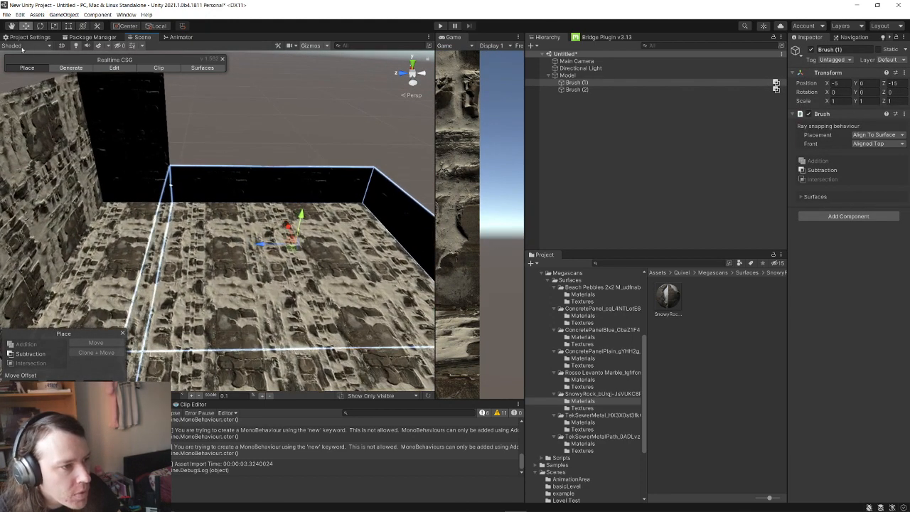
click(111, 68)
click(149, 238)
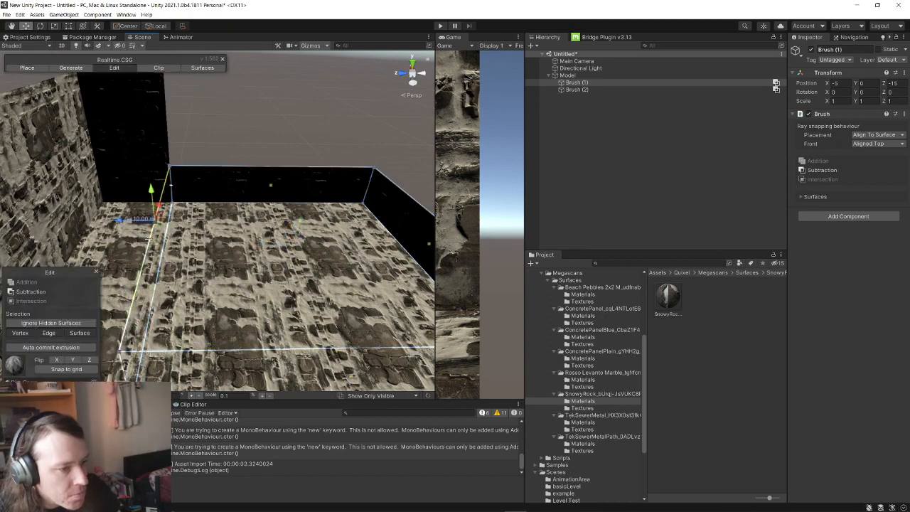
drag(160, 191, 160, 102)
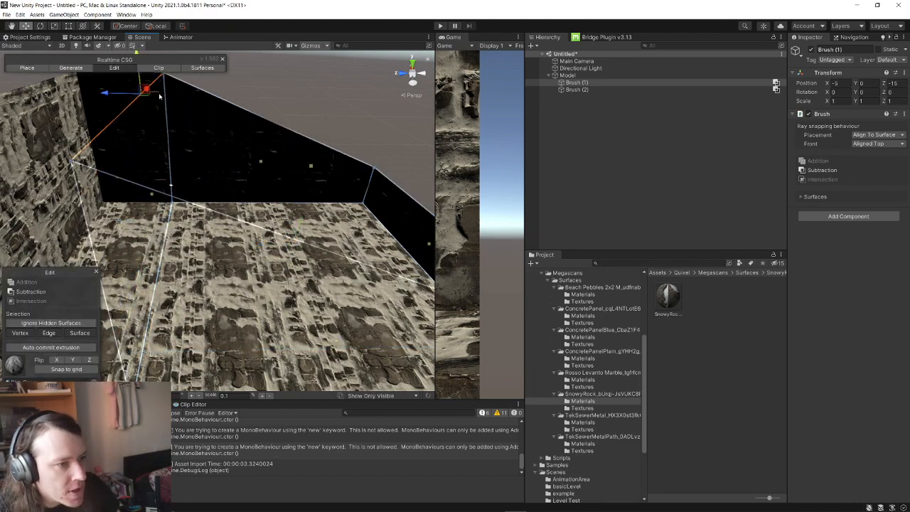
right_drag(271, 231, 381, 232)
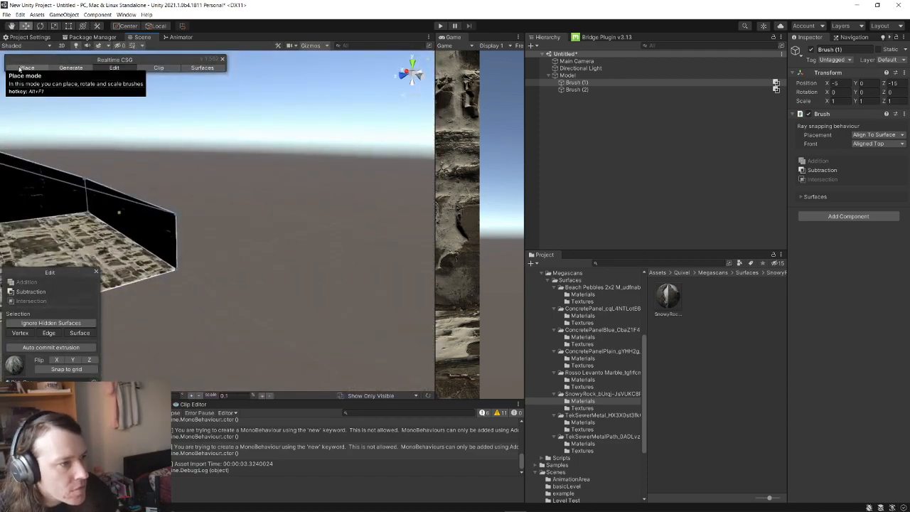
click(20, 69)
click(291, 246)
mouse_move(291, 246)
right_down()
mouse_move(177, 234)
mouse_move(880, 226)
mouse_move(358, 259)
mouse_move(898, 234)
mouse_move(21, 271)
mouse_move(164, 270)
right_up()
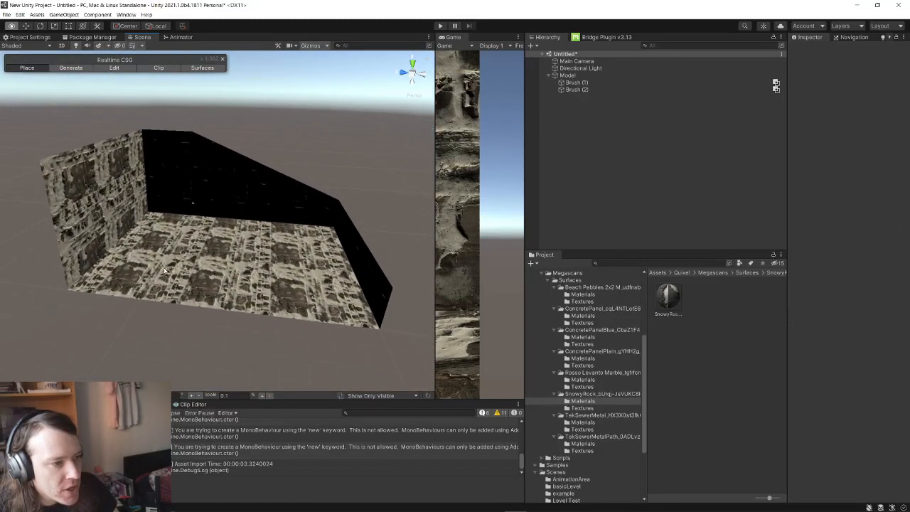
- Generate a subtractive box corridor 10 m long, 2 m wide and 1.5 m high extending from the room's edge
right_drag(246, 211, 144, 277)
click(71, 68)
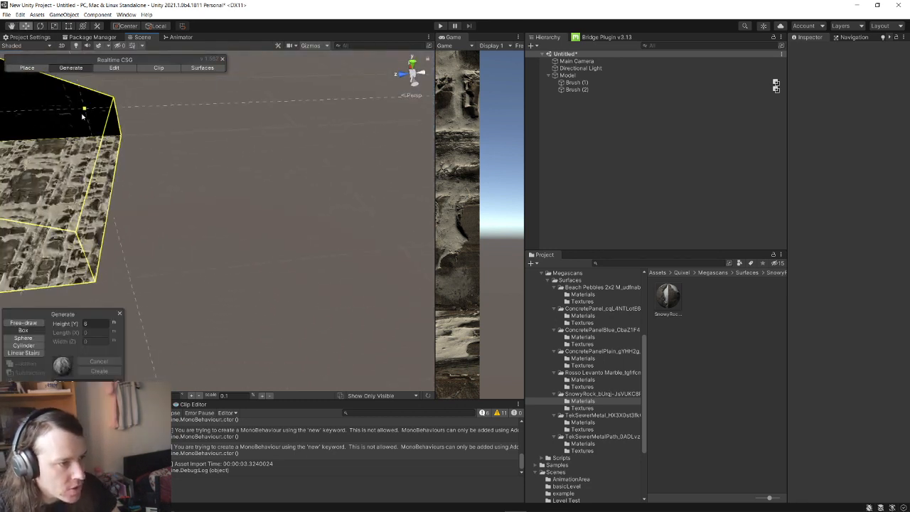
right_drag(169, 138, 140, 160)
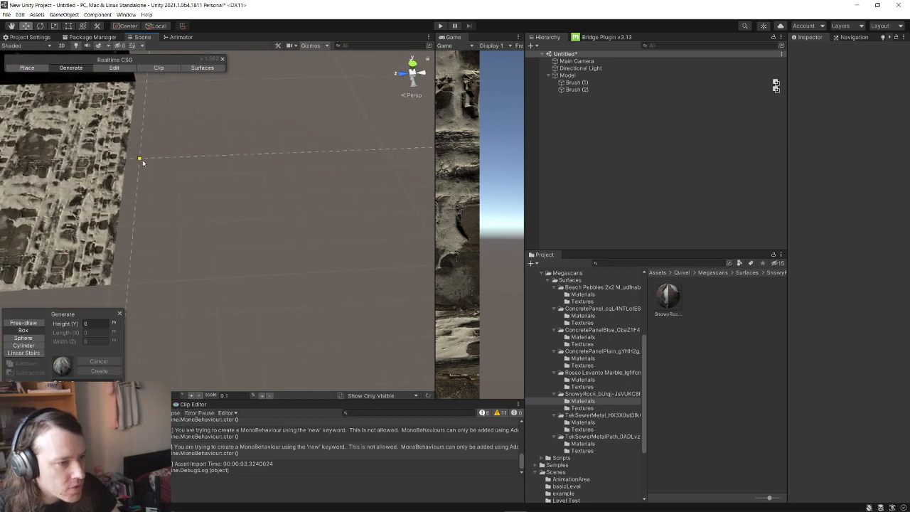
mouse_move(131, 154)
mouse_down()
mouse_move(128, 168)
mouse_move(152, 178)
mouse_move(399, 178)
mouse_up()
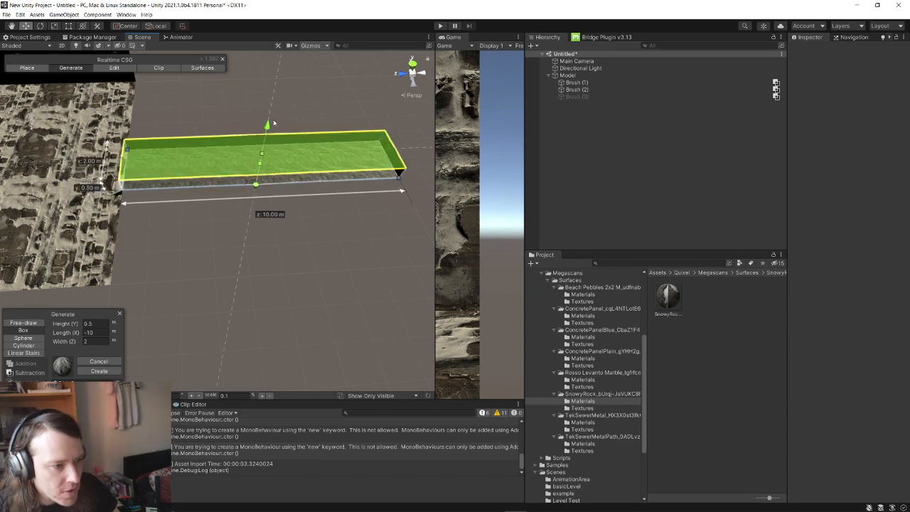
mouse_move(264, 135)
mouse_down()
mouse_move(265, 113)
mouse_move(277, 101)
mouse_up()
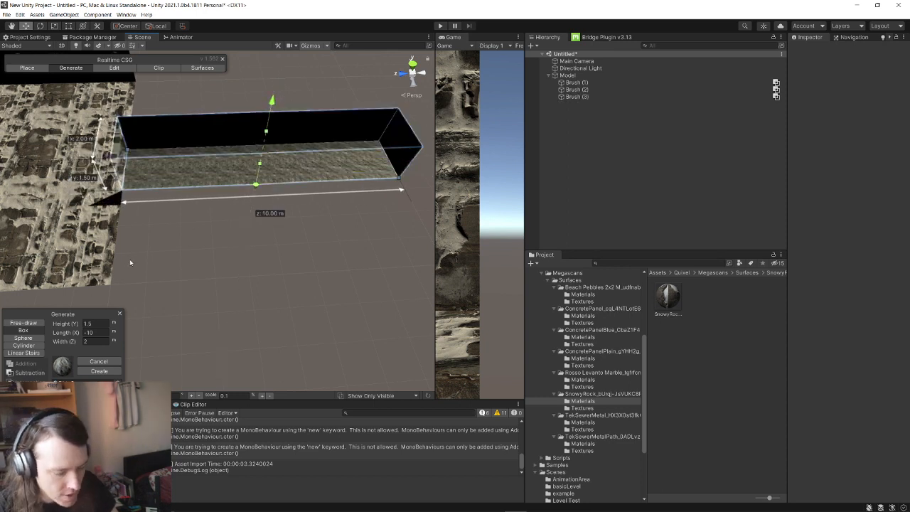
key(Return)
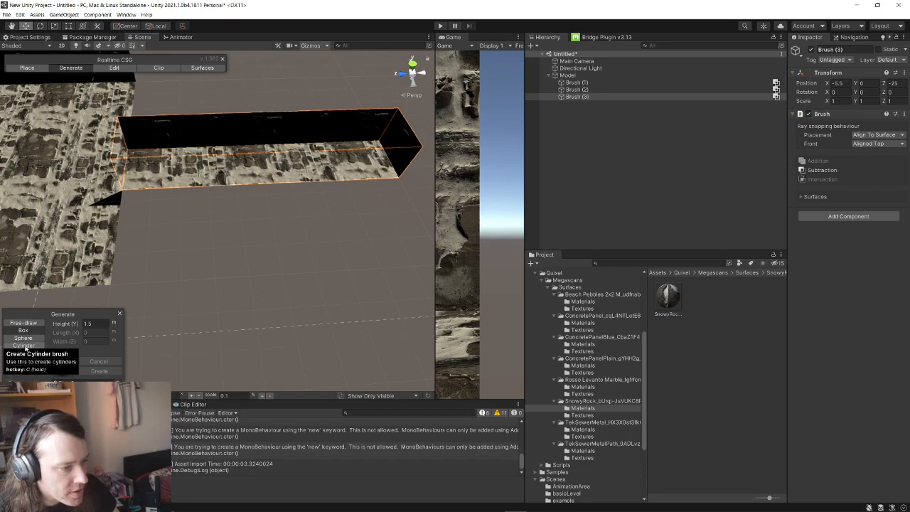
- Generate a subtractive 16-sided cylinder of radius 1 m along the corridor's upper edge, running its 10 m length to form an arched ceiling
click(29, 346)
right_drag(95, 151, 236, 150)
key(w)
click(236, 150)
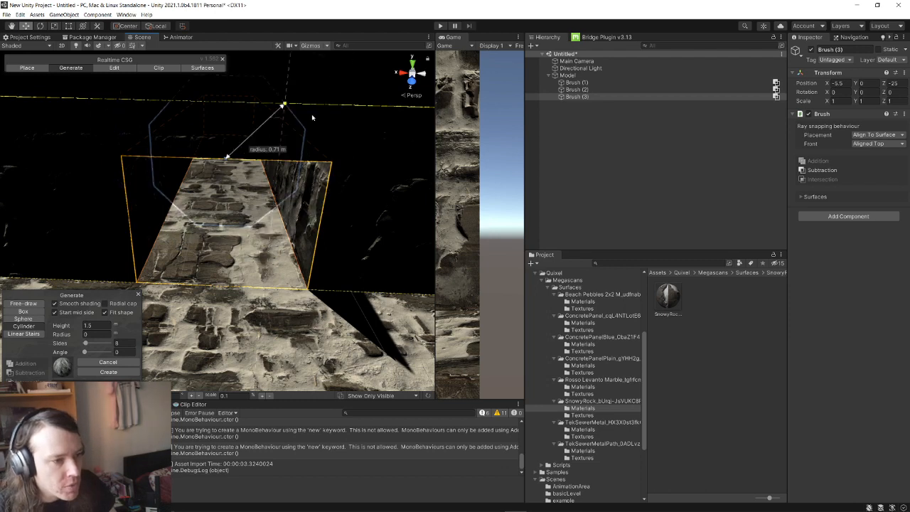
key(Escape)
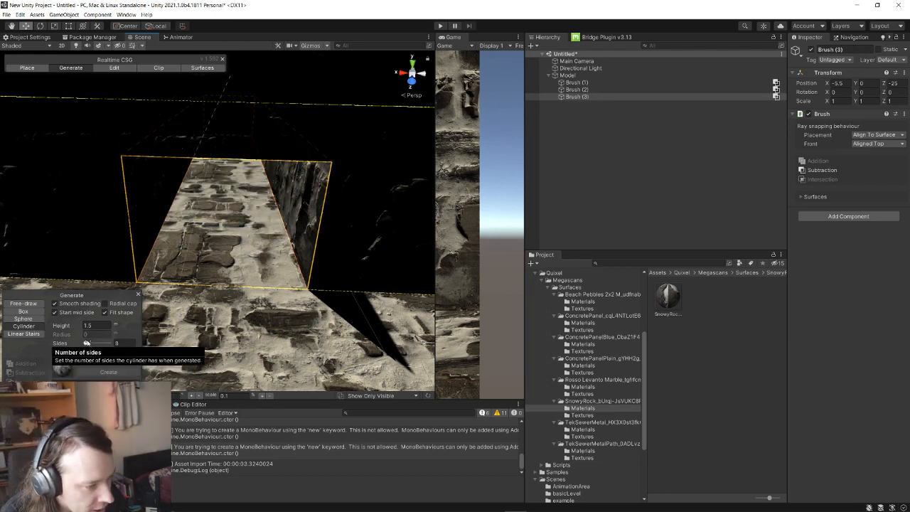
click(228, 157)
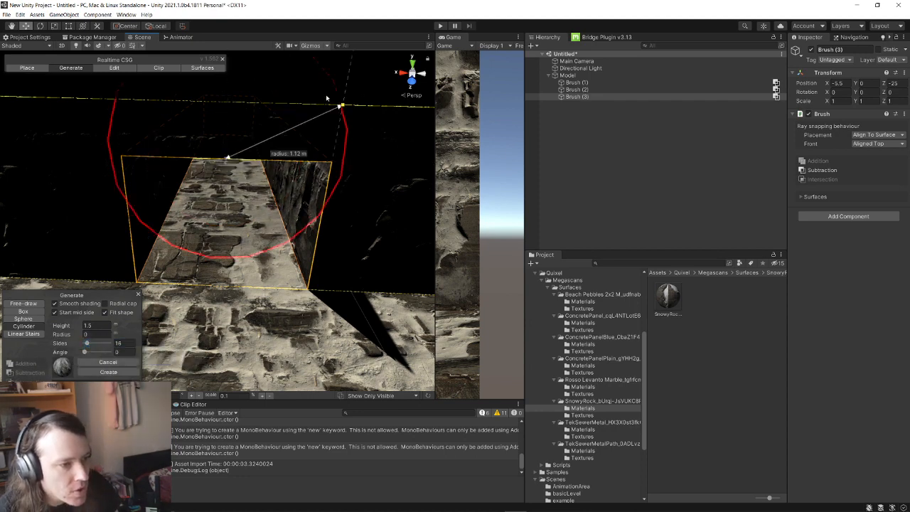
click(322, 143)
right_drag(307, 215, 574, 232)
key(s)
key(s)
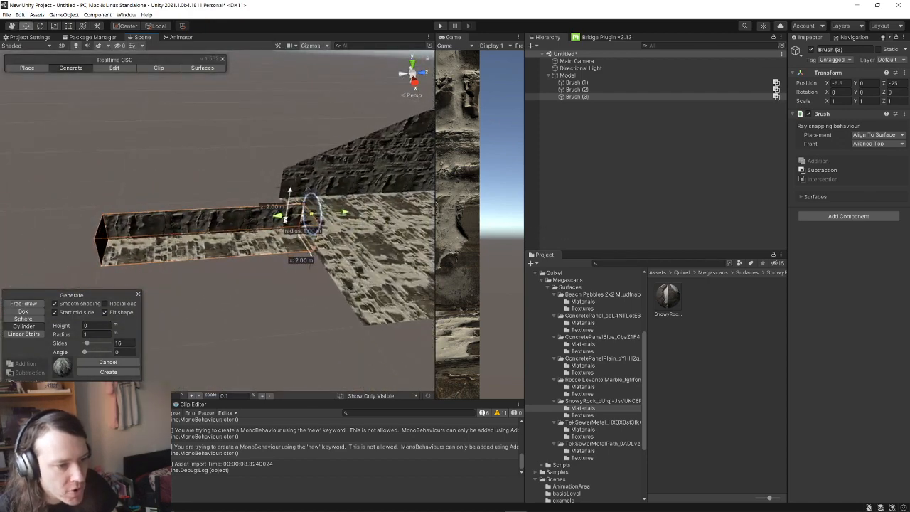
mouse_move(278, 219)
mouse_down()
mouse_move(74, 228)
mouse_move(239, 256)
mouse_move(287, 249)
mouse_up()
key(Return)
- Group Brush (3) and Brush (4) into one CSG operation
key(w)
mouse_move(300, 248)
right_down()
mouse_move(337, 240)
mouse_move(338, 214)
mouse_move(285, 206)
mouse_move(898, 197)
mouse_move(610, 197)
right_up()
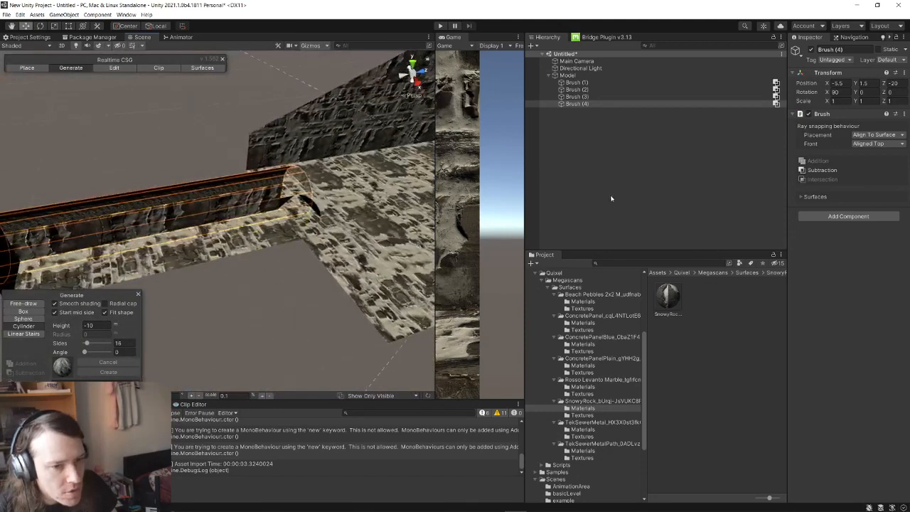
click(580, 97)
shift+click(586, 104)
right_click(610, 104)
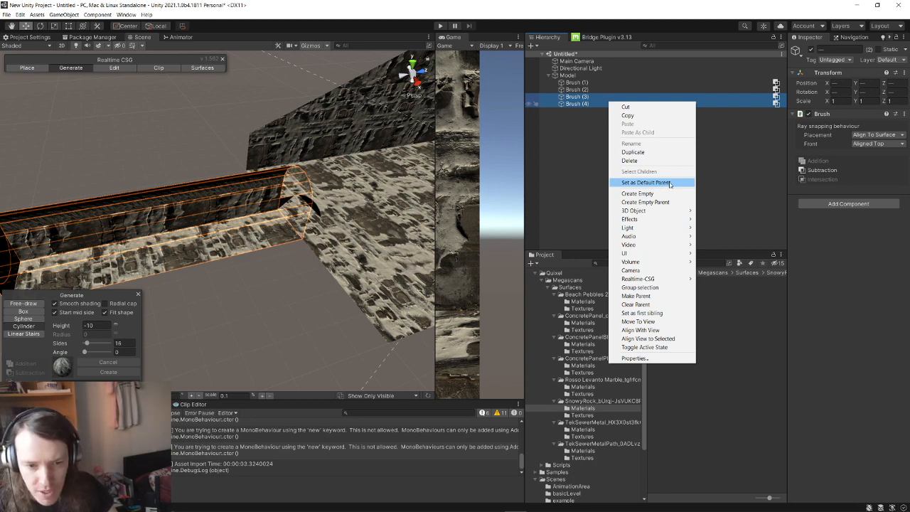
mouse_move(673, 281)
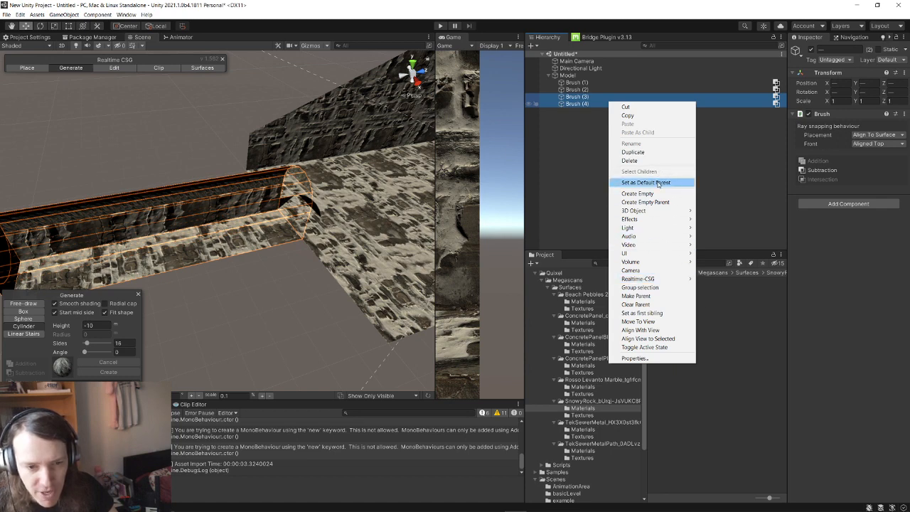
click(661, 287)
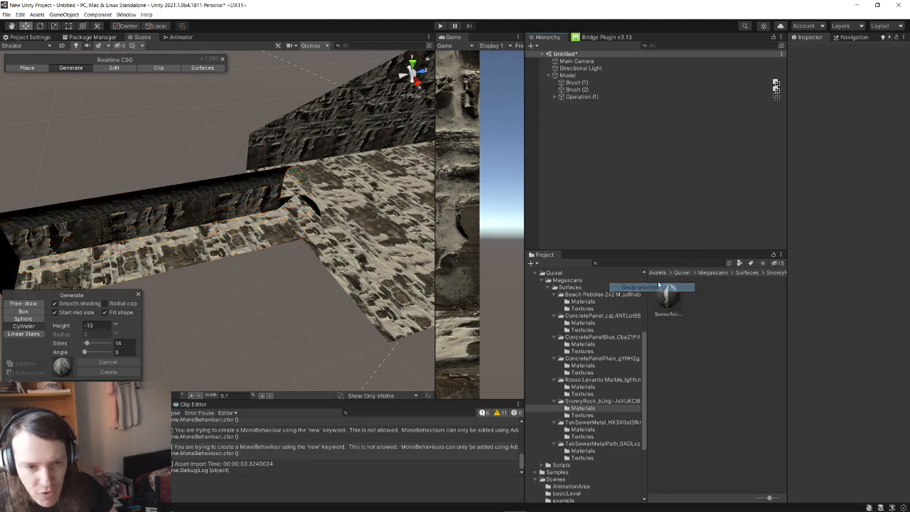
- Rename the new operation group as Rocky Passsage
click(582, 97)
key(F2)
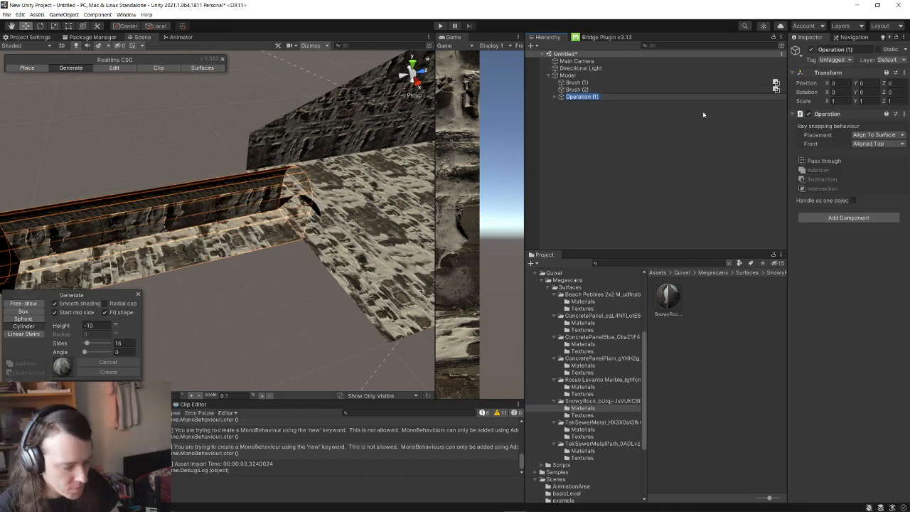
text(R)
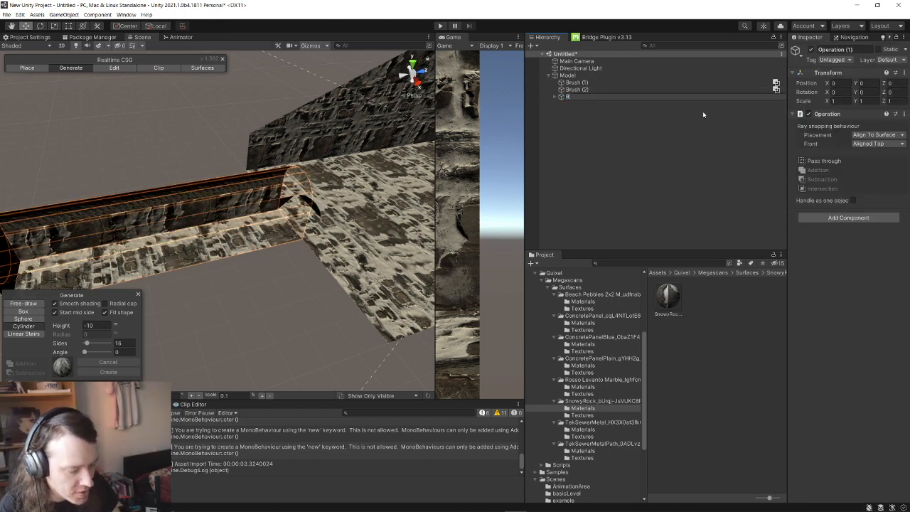
text(ocky Passa)
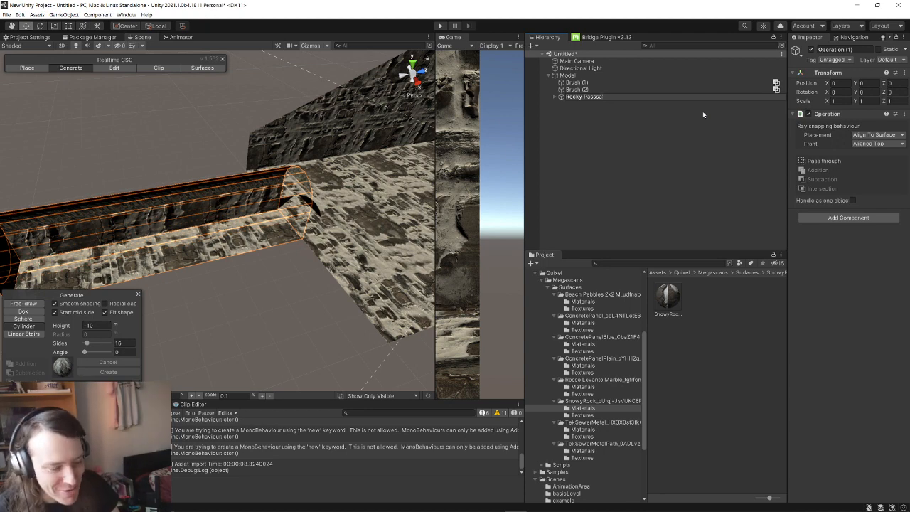
text(gwe)
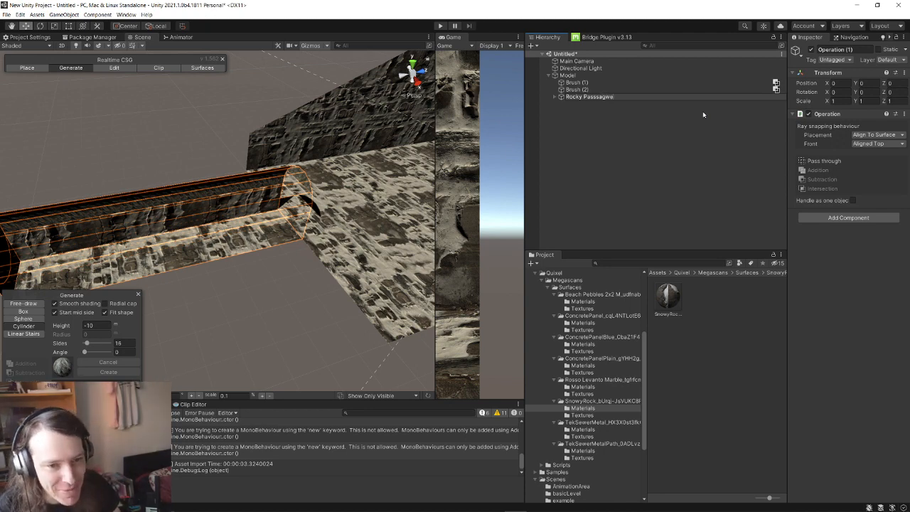
key(BackSpace)
key(BackSpace)
text(e)
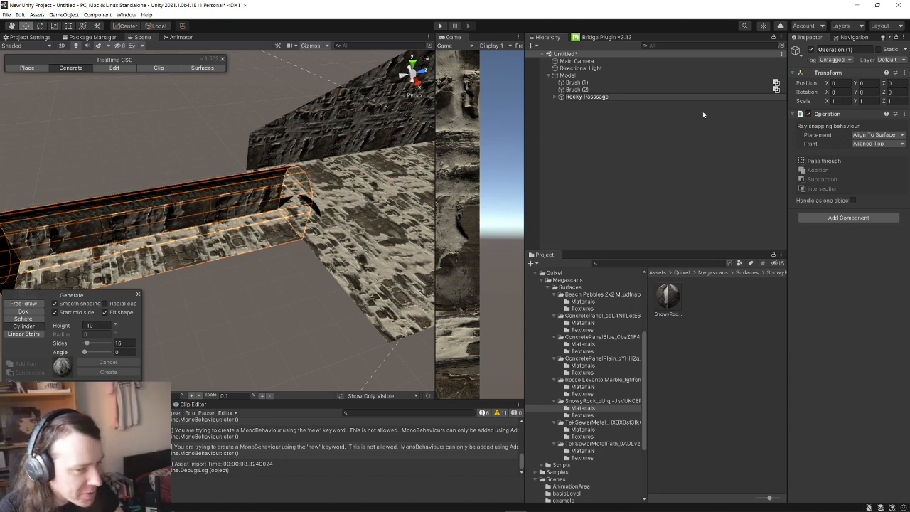
key(Return)
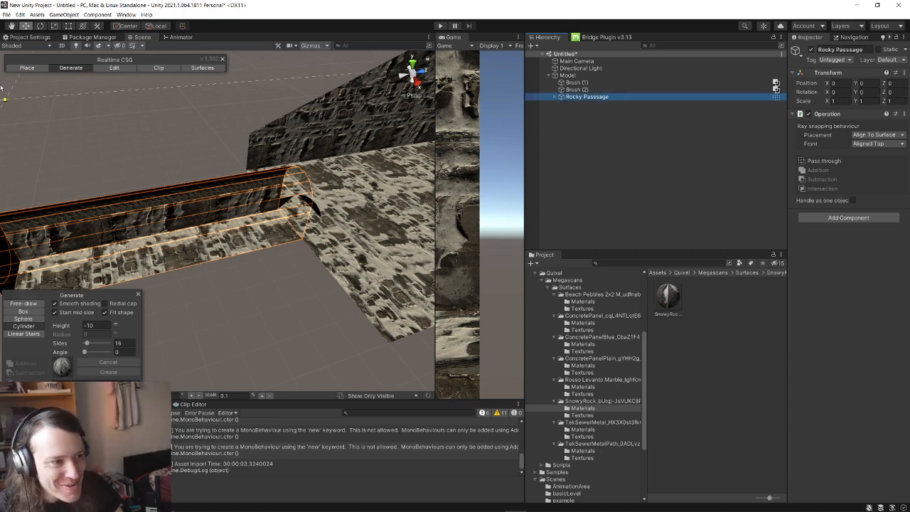
- Return to Place mode and examine the arched passage and its junction with the room from inside
click(30, 69)
click(144, 133)
right_drag(144, 133, 246, 108)
key(w)
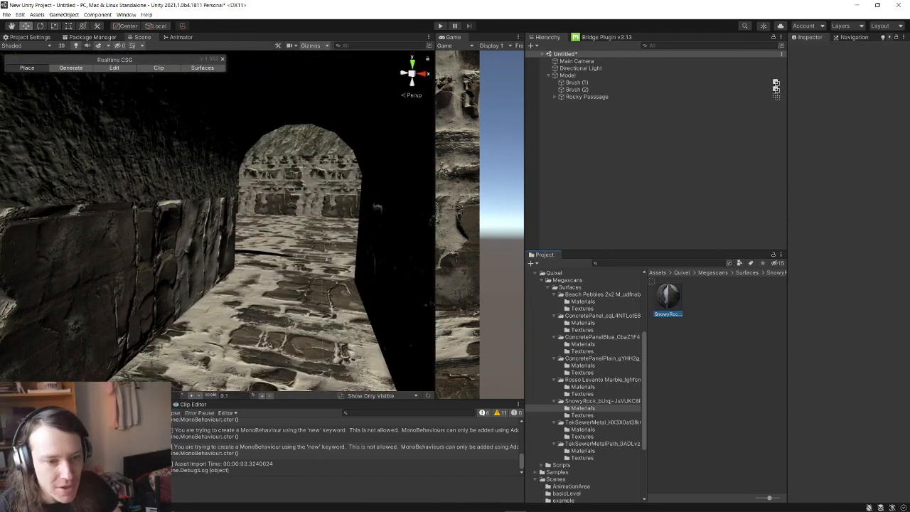
drag(651, 282, 214, 156)
click(195, 146)
key(s)
mouse_move(313, 213)
right_down()
mouse_move(257, 273)
mouse_move(117, 271)
mouse_move(160, 288)
mouse_move(267, 246)
mouse_move(291, 206)
mouse_move(57, 204)
mouse_move(9, 238)
mouse_move(15, 229)
right_up()
click(258, 272)
key(w)
key(s)
key(s)
key(w)
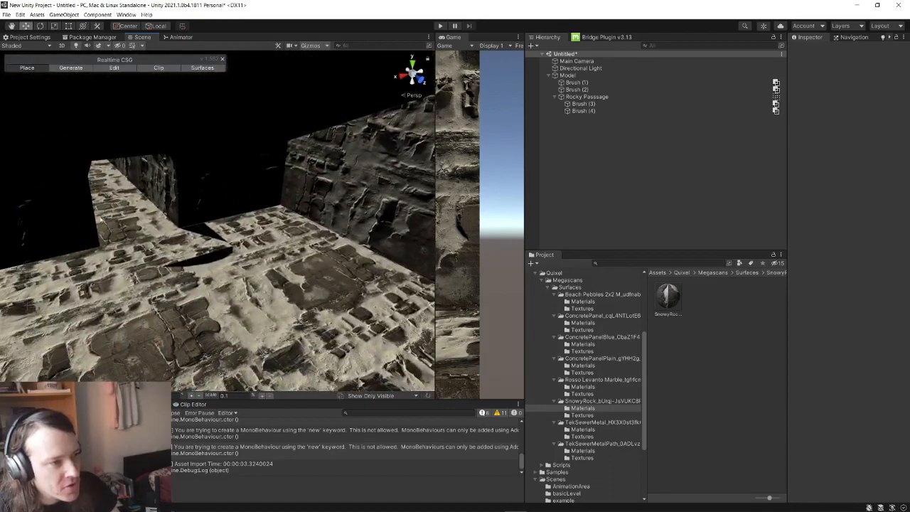
key(s)
mouse_move(170, 250)
right_down()
mouse_move(184, 293)
mouse_move(145, 274)
mouse_move(203, 269)
mouse_move(239, 301)
mouse_move(224, 214)
right_up()
key(s)
key(w)
- Rebuild the CSG meshes and extend Brush (4)'s room-side end face further into the room in Edit mode
click(219, 211)
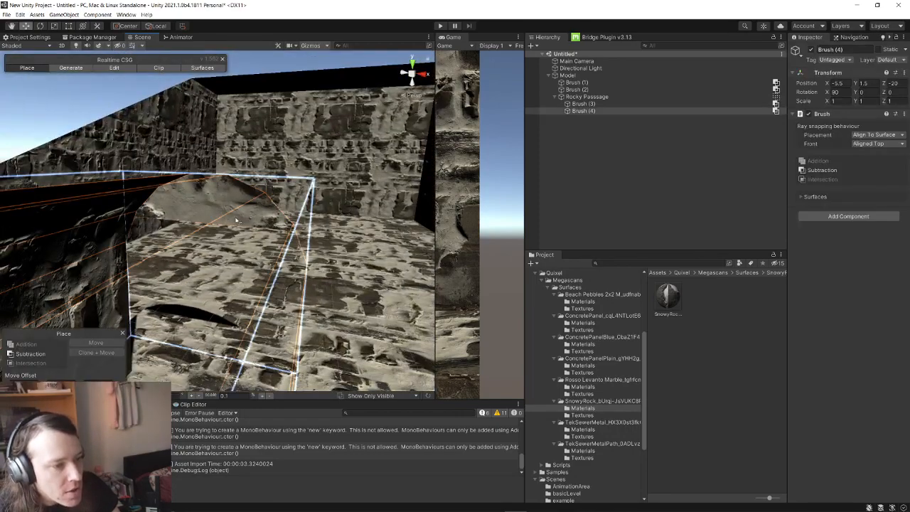
mouse_move(236, 221)
alt+mouse_down()
mouse_move(633, 219)
mouse_move(868, 232)
mouse_move(843, 244)
mouse_move(626, 81)
alt+mouse_up()
click(596, 104)
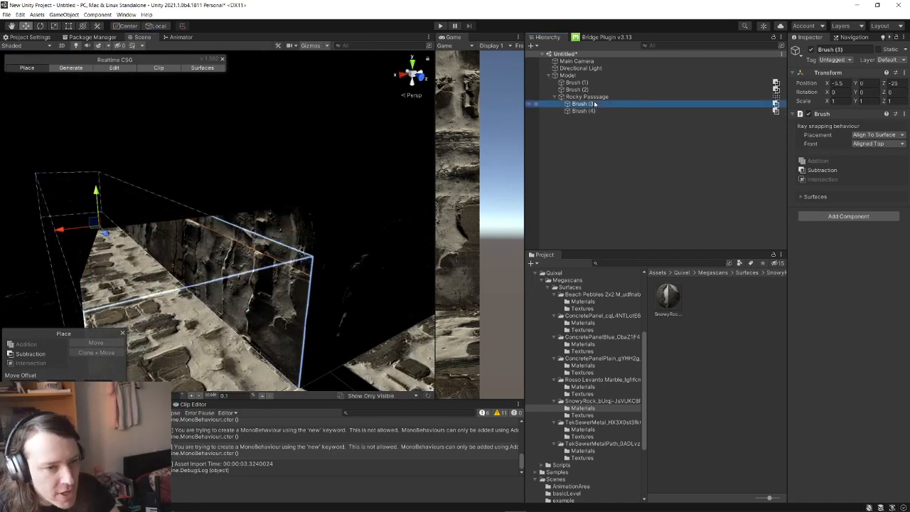
click(583, 110)
click(115, 67)
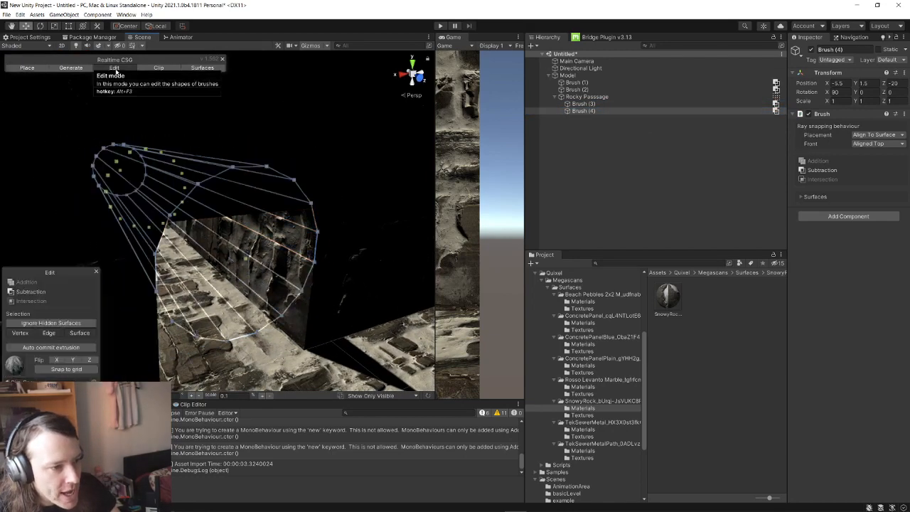
click(245, 263)
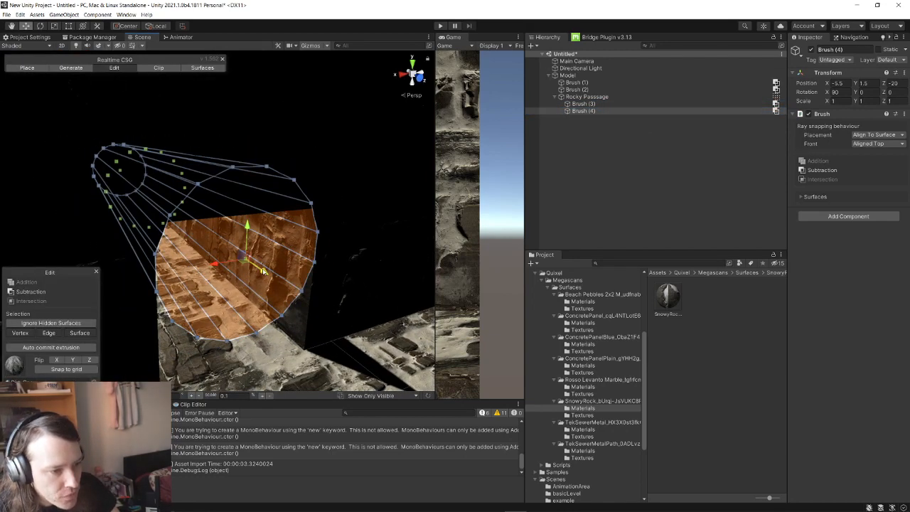
click(430, 399)
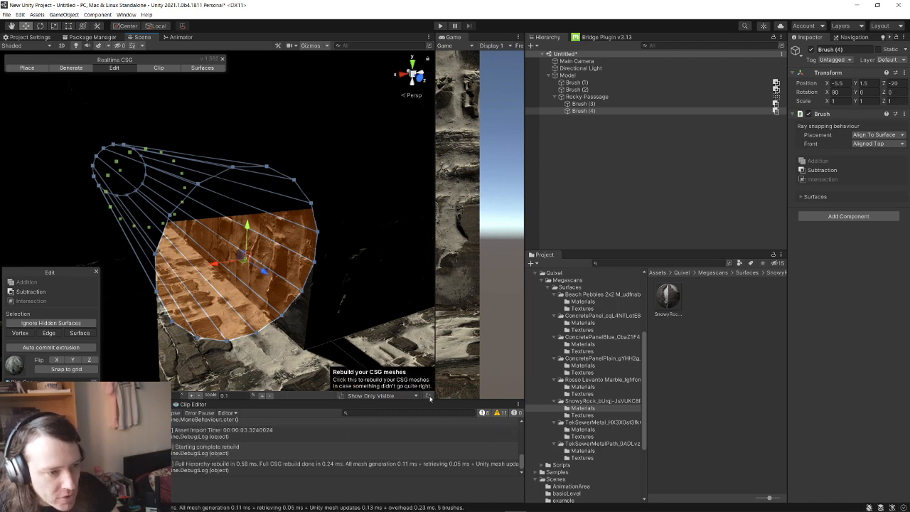
mouse_move(263, 272)
mouse_down()
mouse_move(299, 294)
mouse_move(280, 287)
mouse_up()
mouse_move(280, 286)
right_down()
mouse_move(347, 289)
mouse_move(339, 277)
right_up()
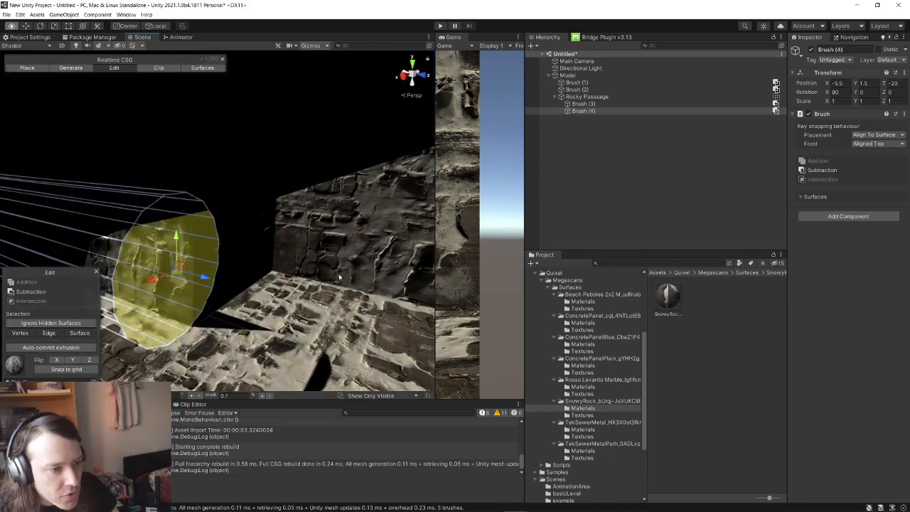
drag(202, 278, 318, 309)
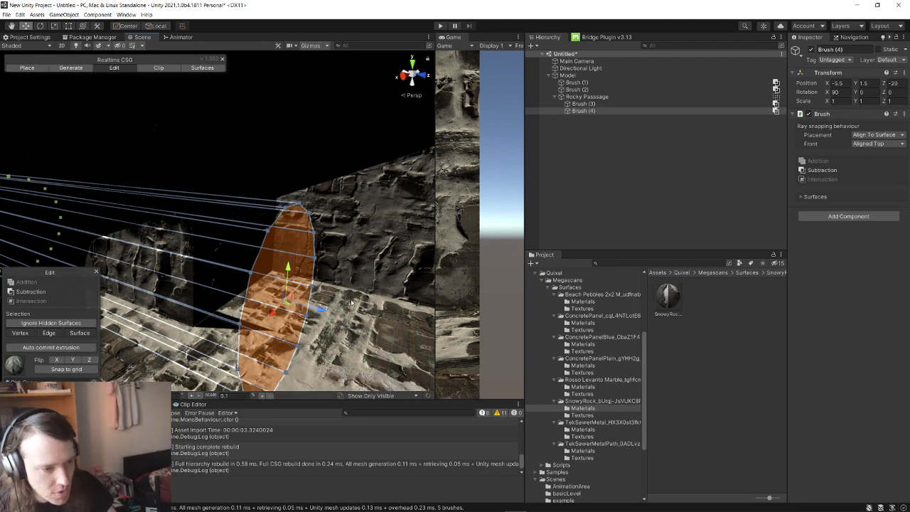
- Return to Place mode and examine the Rocky Passsage group and its junction with the room from outside
click(629, 145)
mouse_move(347, 233)
right_down()
mouse_move(204, 231)
mouse_move(189, 242)
mouse_move(306, 277)
mouse_move(503, 284)
mouse_move(576, 327)
mouse_move(532, 355)
mouse_move(437, 314)
right_up()
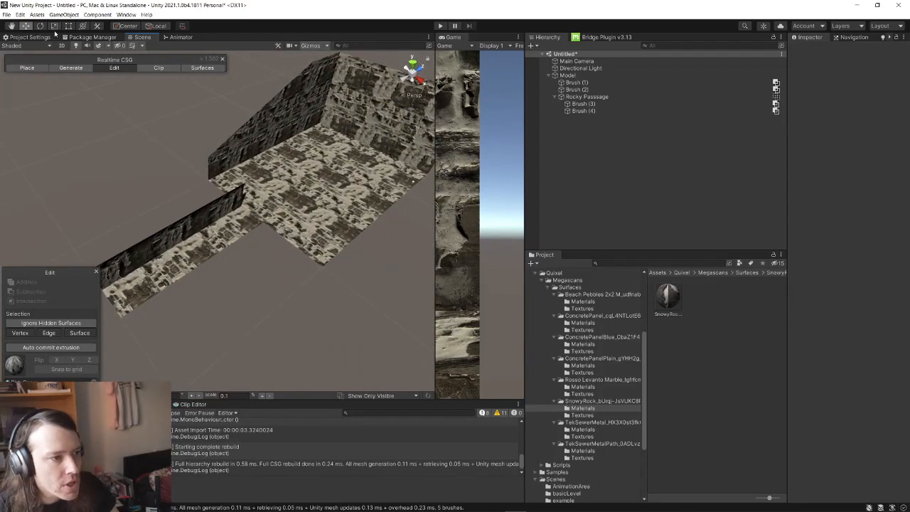
click(27, 68)
mouse_move(184, 178)
right_down()
mouse_move(218, 178)
mouse_move(205, 158)
mouse_move(191, 175)
right_up()
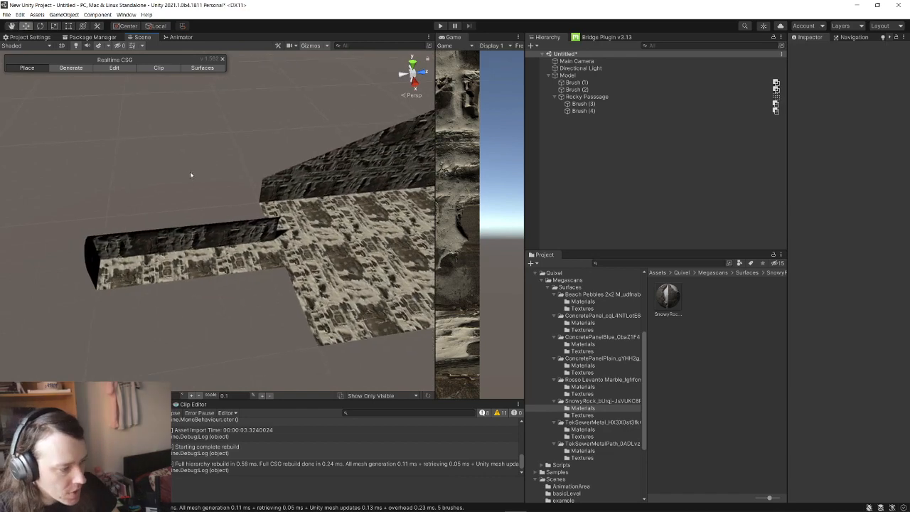
click(587, 97)
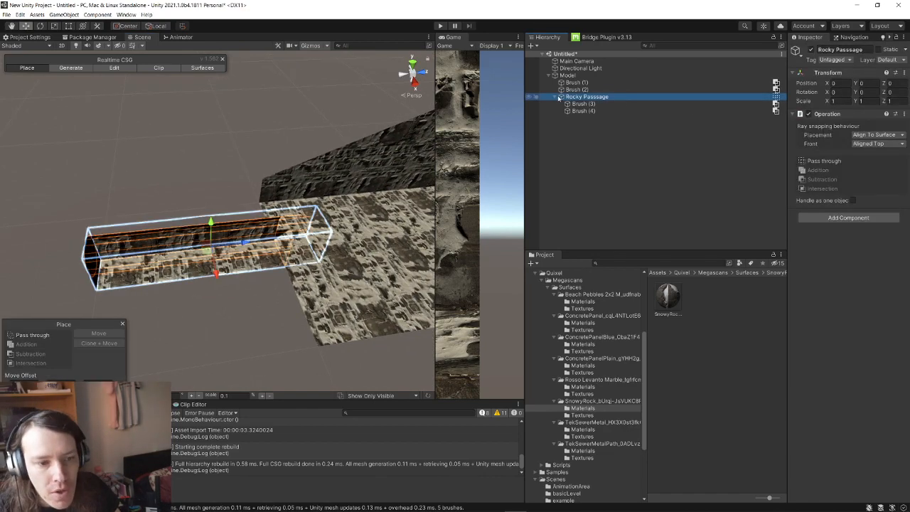
mouse_move(242, 222)
right_down()
mouse_move(337, 199)
mouse_move(272, 200)
mouse_move(333, 197)
right_up()
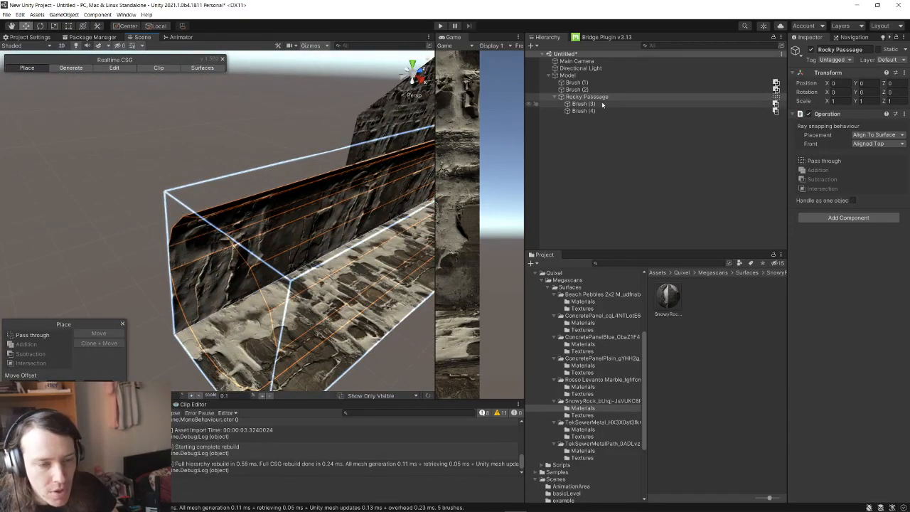
right_drag(291, 153, 256, 154)
- Pull Brush (4)'s room-side end face back toward the passage in Edit mode
click(624, 104)
click(623, 111)
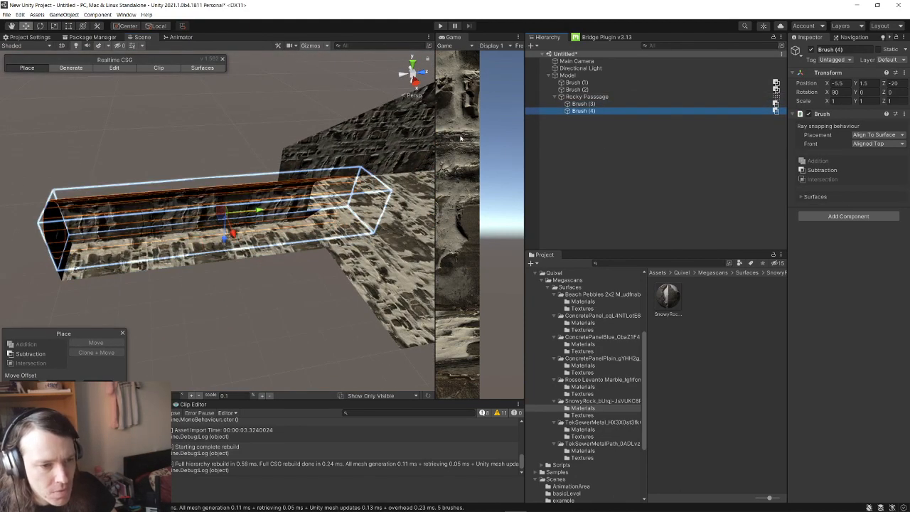
right_drag(293, 185, 251, 190)
click(251, 190)
click(251, 190)
click(251, 190)
click(253, 189)
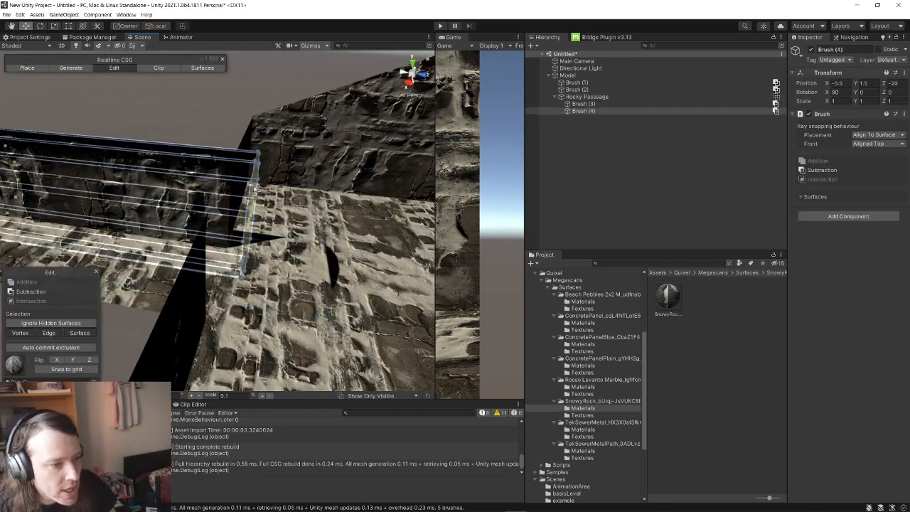
- Move the whole Rocky Passsage group toward the room to a Z position of 2 in Place mode
click(588, 97)
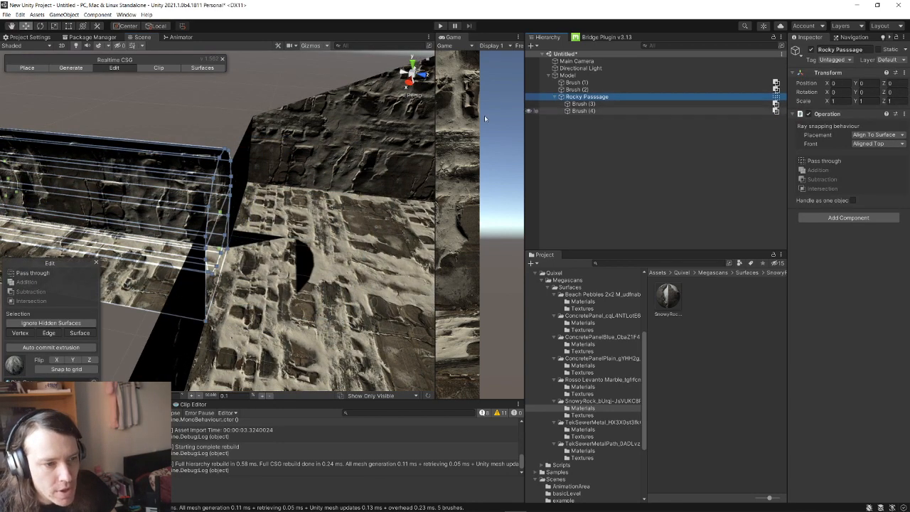
key(f)
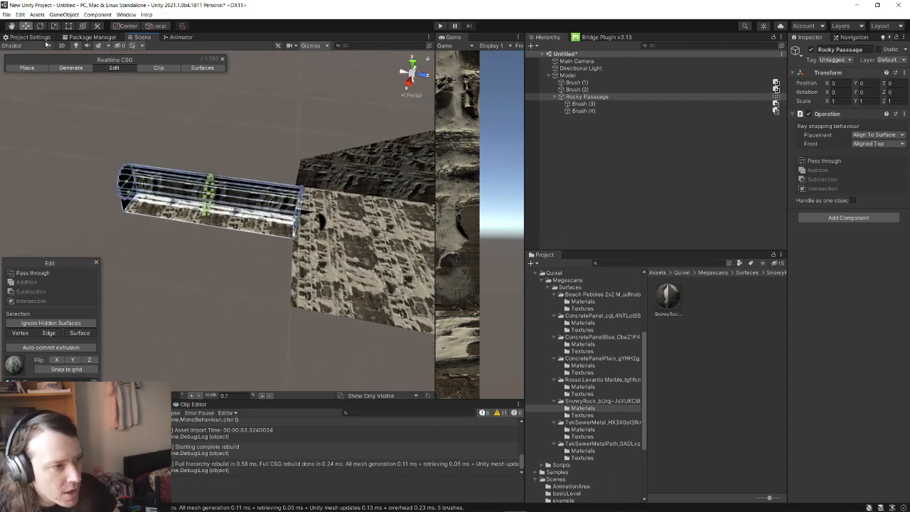
click(35, 67)
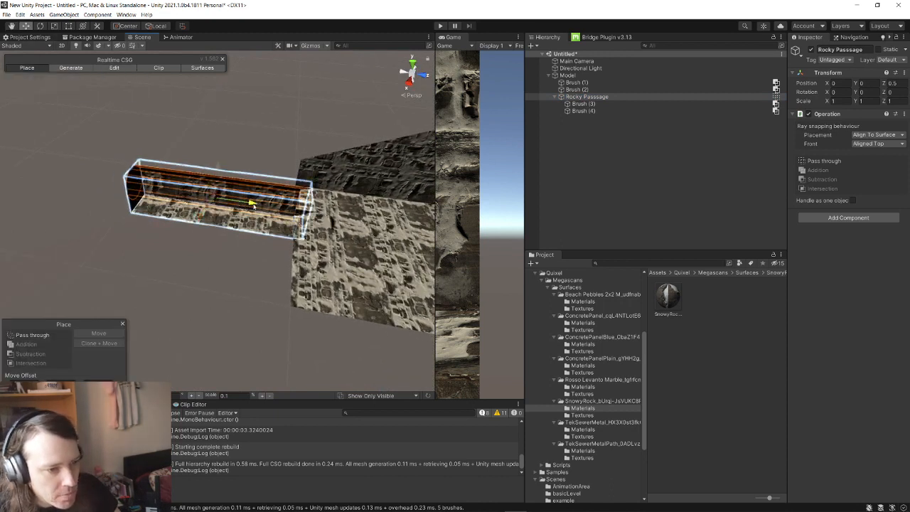
click(239, 260)
right_drag(239, 260, 425, 175)
key(w)
key(s)
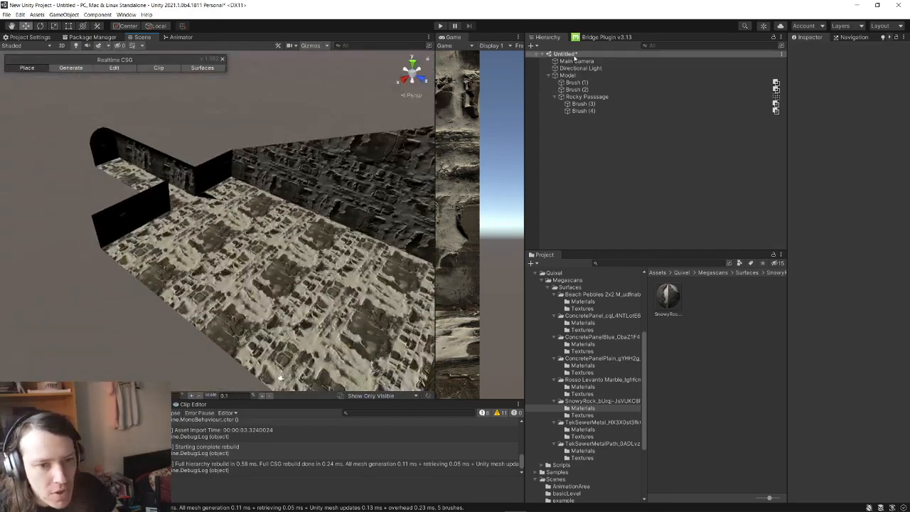
- Turn off the scene lighting in the Scene view and view the room and passage from outside
click(85, 37)
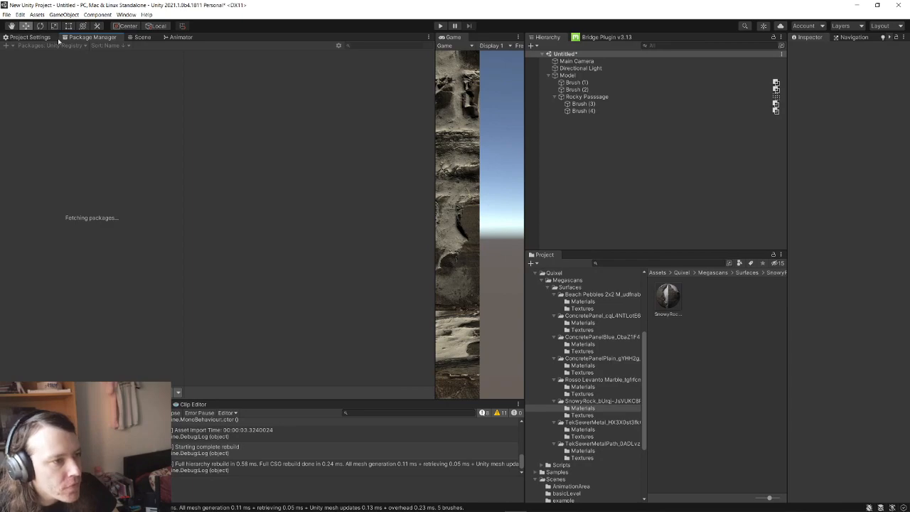
click(49, 38)
click(139, 38)
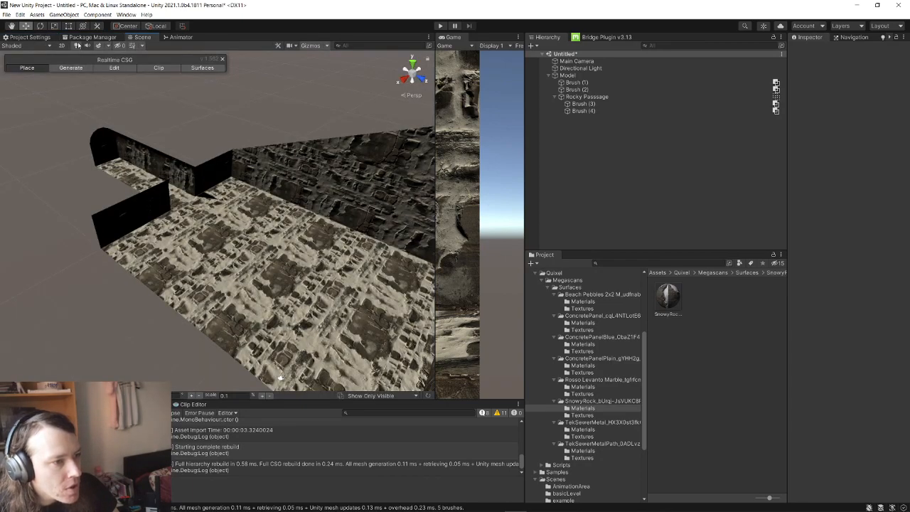
click(77, 45)
key(w)
right_drag(72, 156, 199, 189)
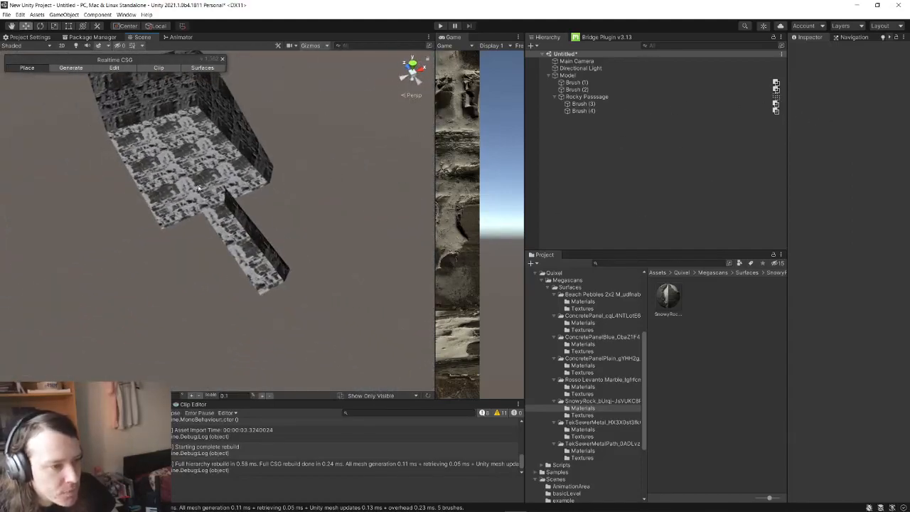
- Duplicate the Rocky Passsage group and move the copy through the room's opposite end wall to a Z position of 22
right_drag(318, 211, 242, 193)
click(603, 96)
alt+drag(181, 202, 328, 204)
key(ctrl+d)
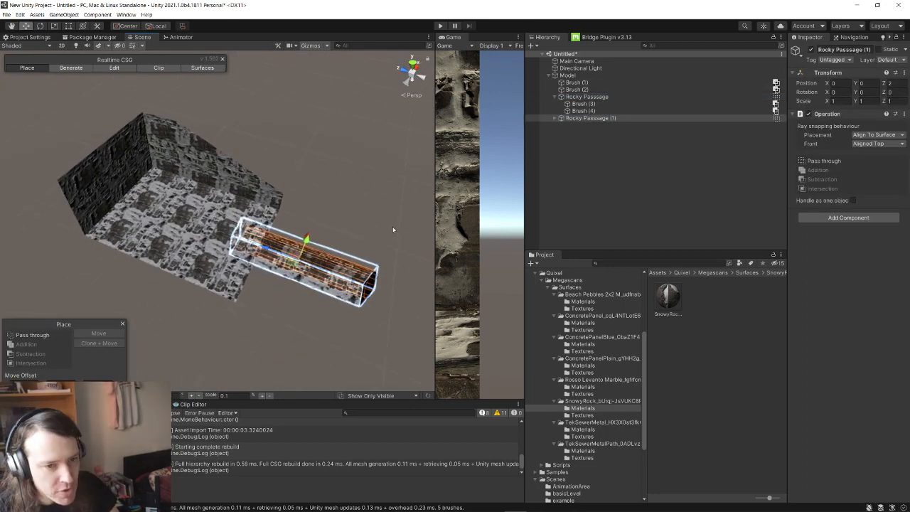
mouse_move(268, 252)
mouse_down()
mouse_move(64, 181)
mouse_move(46, 162)
mouse_up()
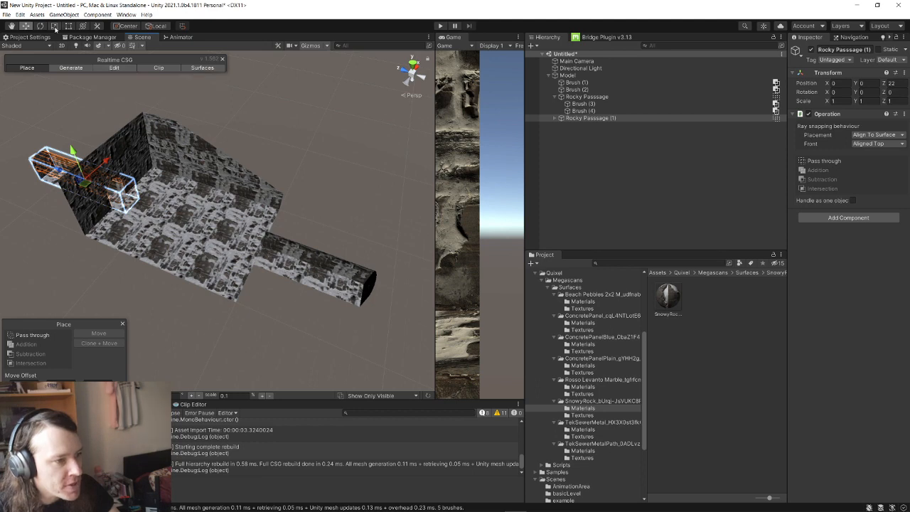
- Scale Rocky Passsage (1) up to 4.50 m wide and 4.50 m high, keeping its 10.00 m length
click(55, 26)
scroll(178, 166, up, 10)
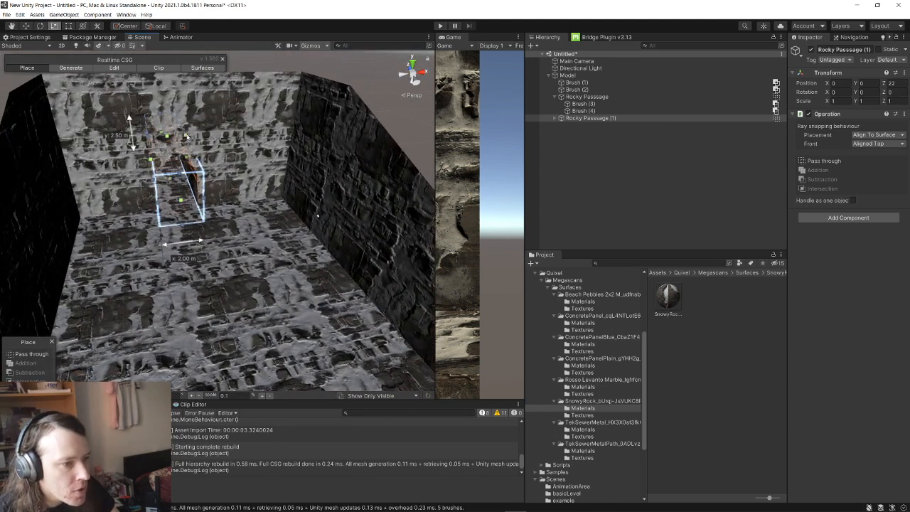
mouse_move(187, 137)
mouse_down()
mouse_move(209, 130)
mouse_move(228, 105)
mouse_up()
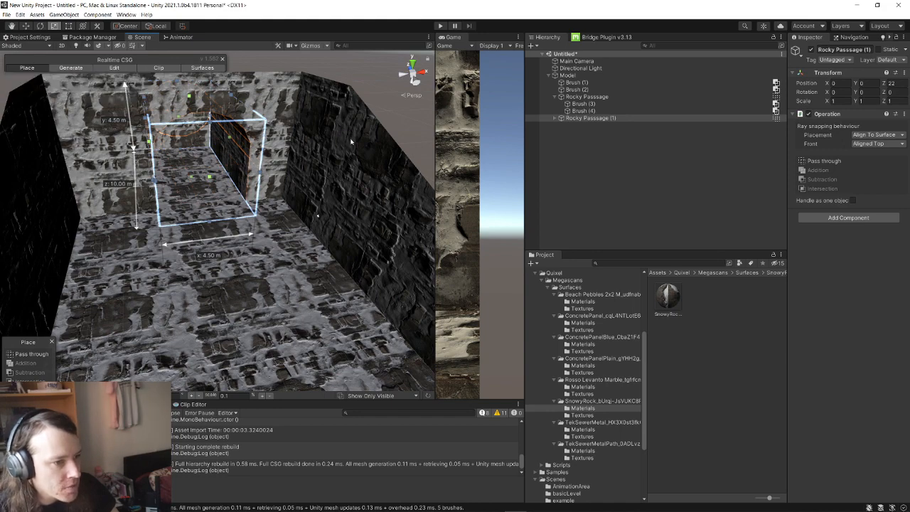
key(Escape)
right_drag(331, 126, 392, 177)
- Move Rocky Passsage (1) sideways along the end wall to an X position of about -1
double_click(585, 119)
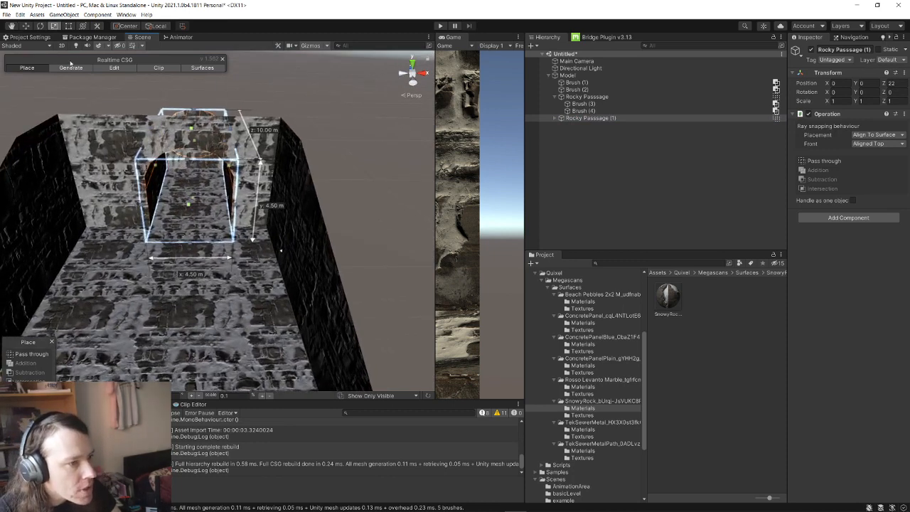
click(25, 26)
drag(224, 165, 211, 165)
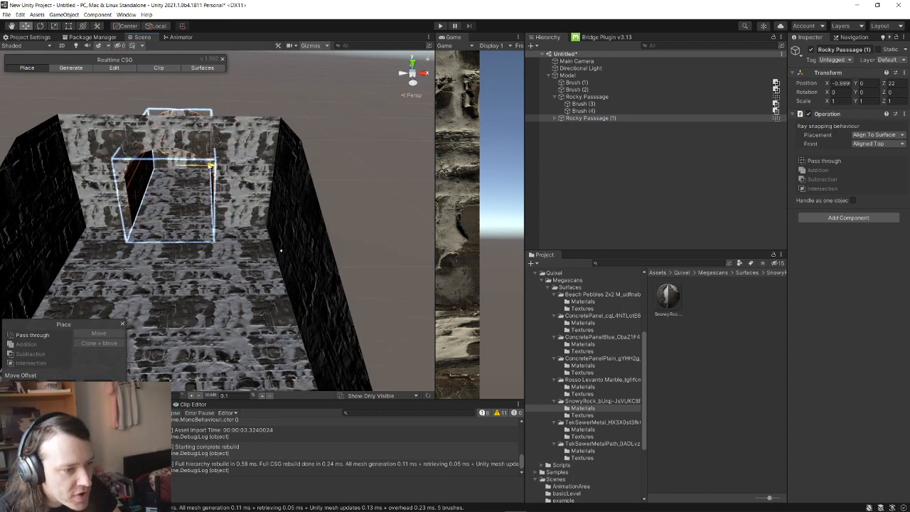
click(390, 179)
alt+drag(145, 220, 284, 227)
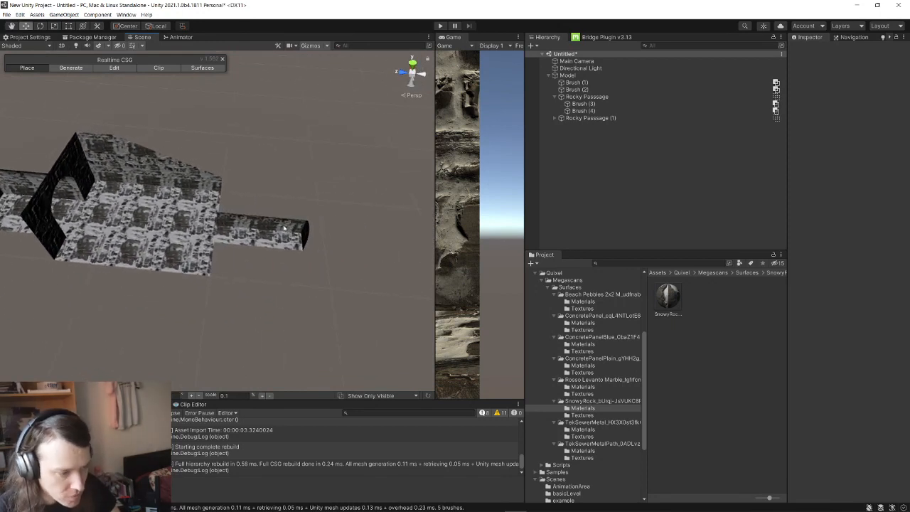
- Duplicate the original Rocky Passsage group and rotate the copy 90 degrees about Y
click(612, 119)
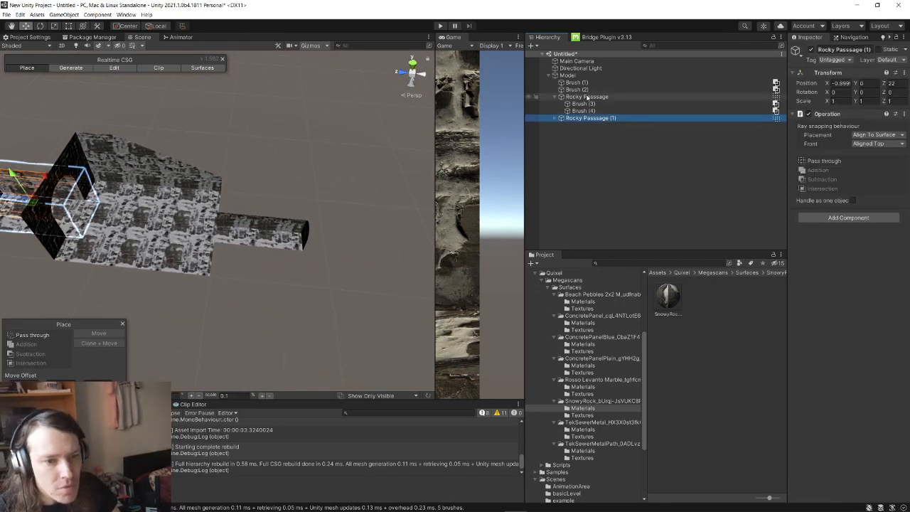
click(587, 97)
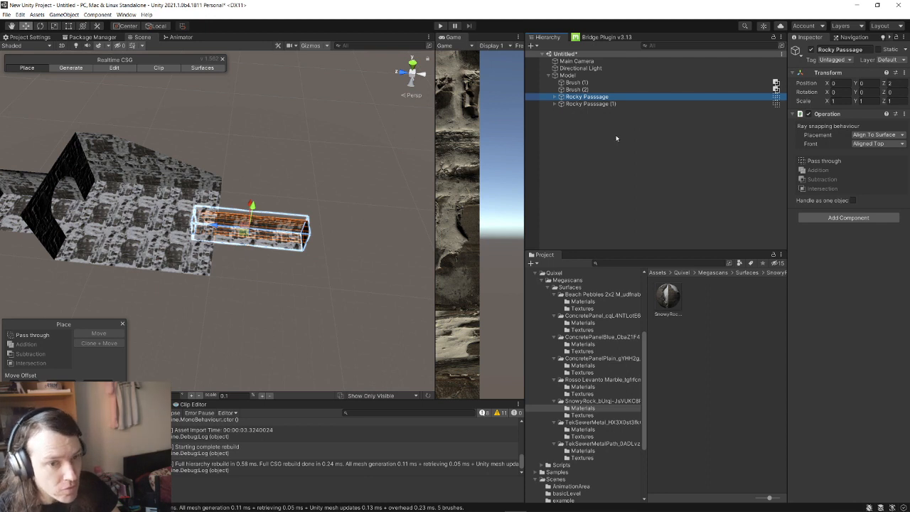
key(ctrl+d)
right_drag(364, 211, 365, 203)
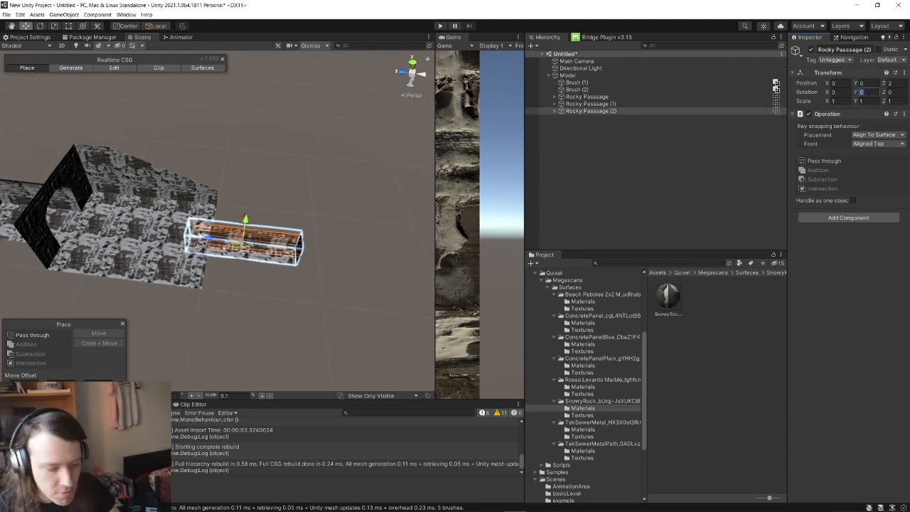
text(90)
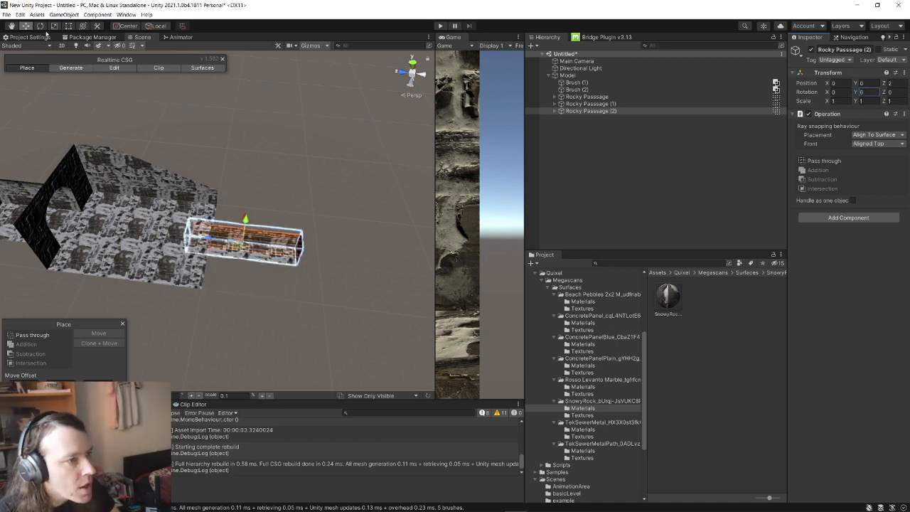
click(41, 25)
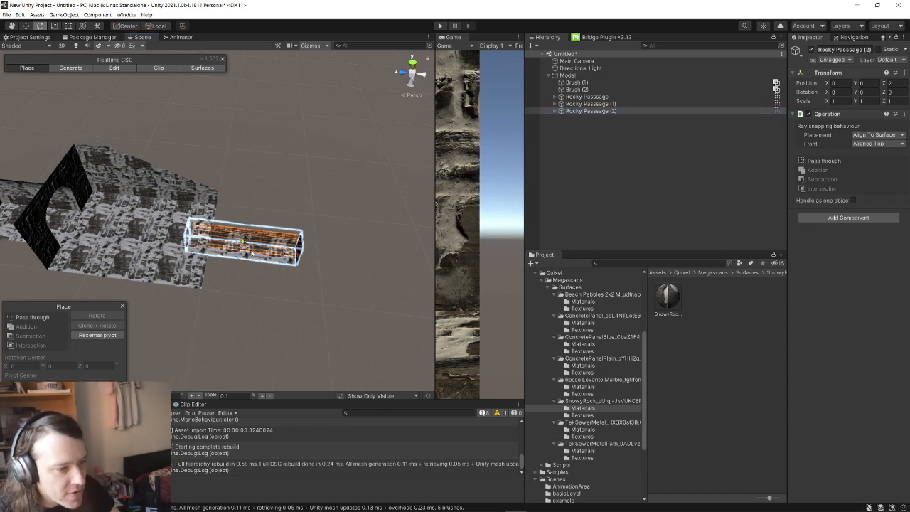
mouse_move(296, 260)
mouse_down()
mouse_move(264, 295)
mouse_move(230, 306)
mouse_up()
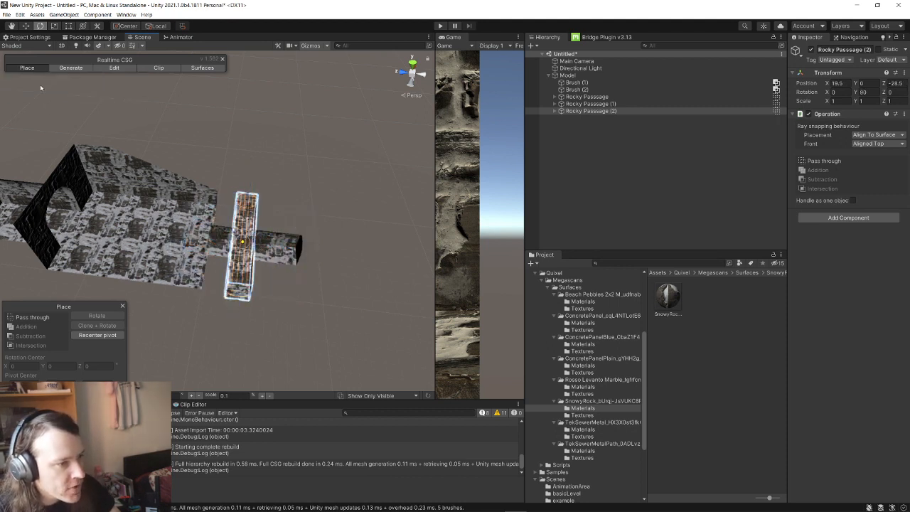
- Move the rotated Rocky Passsage (2) to the original passage's outer end at a Z position of -34
click(27, 29)
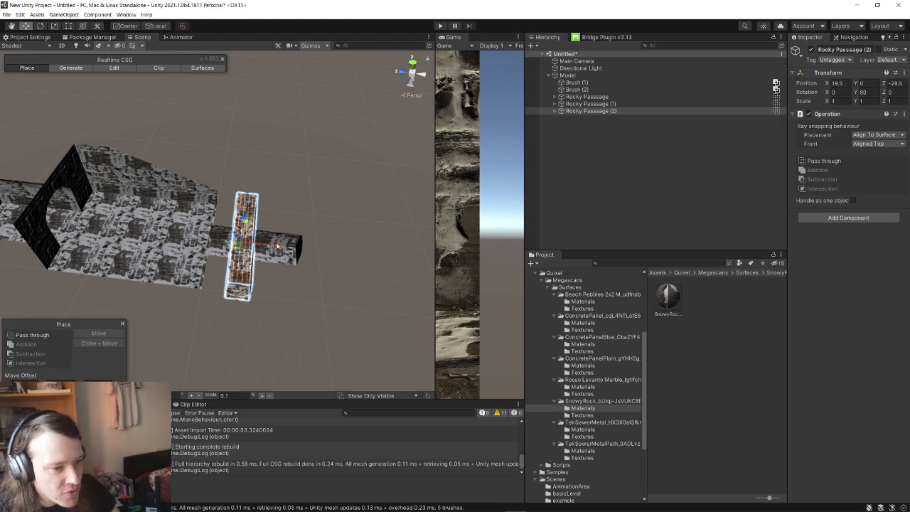
mouse_move(278, 246)
mouse_down()
mouse_move(328, 250)
mouse_move(337, 240)
mouse_move(340, 256)
mouse_move(246, 270)
mouse_move(163, 299)
mouse_move(201, 278)
mouse_move(374, 259)
mouse_move(360, 274)
mouse_move(329, 260)
mouse_move(304, 279)
mouse_move(296, 245)
mouse_move(142, 139)
mouse_up()
right_drag(172, 176, 291, 190)
click(616, 110)
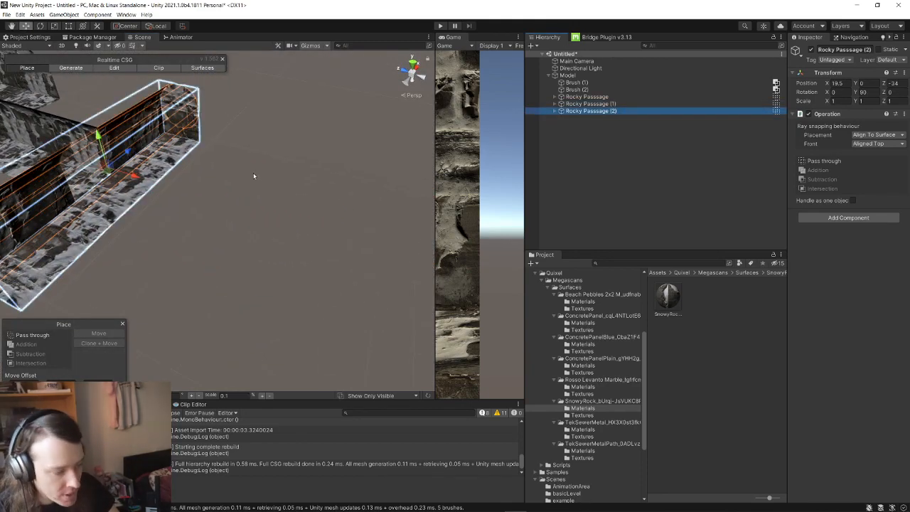
- Duplicate the original Rocky Passsage group and move the copy beyond the cross passage to a Z position of about -9.5
click(591, 97)
mouse_move(229, 167)
right_down()
mouse_move(253, 166)
mouse_move(244, 158)
right_up()
key(ctrl+d)
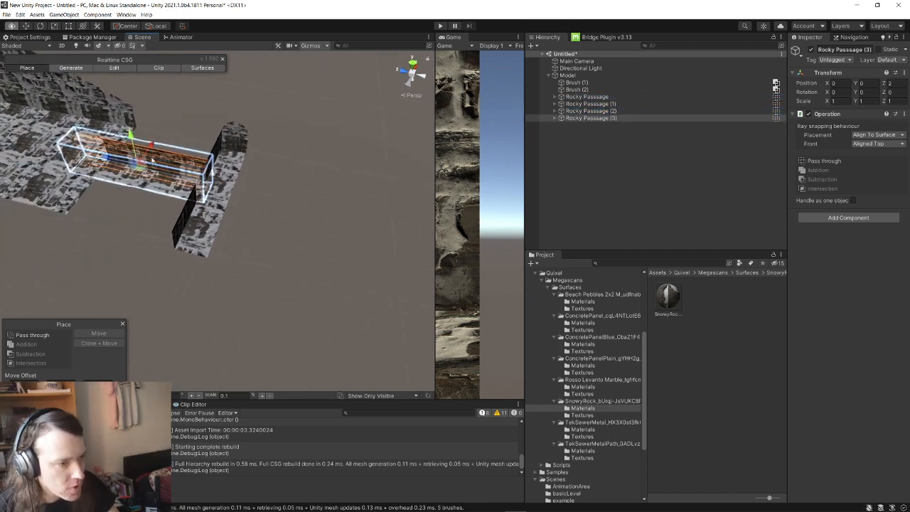
drag(102, 161, 261, 180)
- Lengthen Rocky Passsage (3) by extending its outer end face away from the cross passage in Edit mode
right_drag(274, 231, 230, 197)
key(w)
right_drag(271, 232, 153, 160)
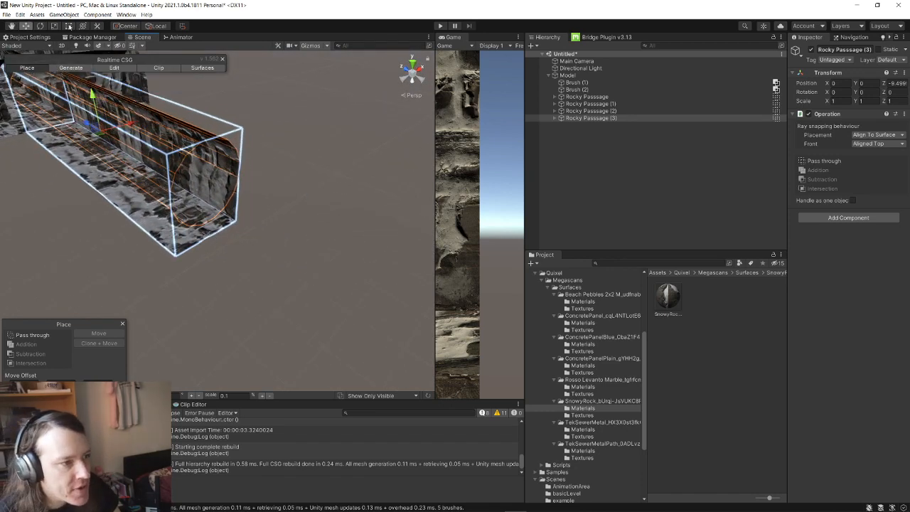
click(116, 68)
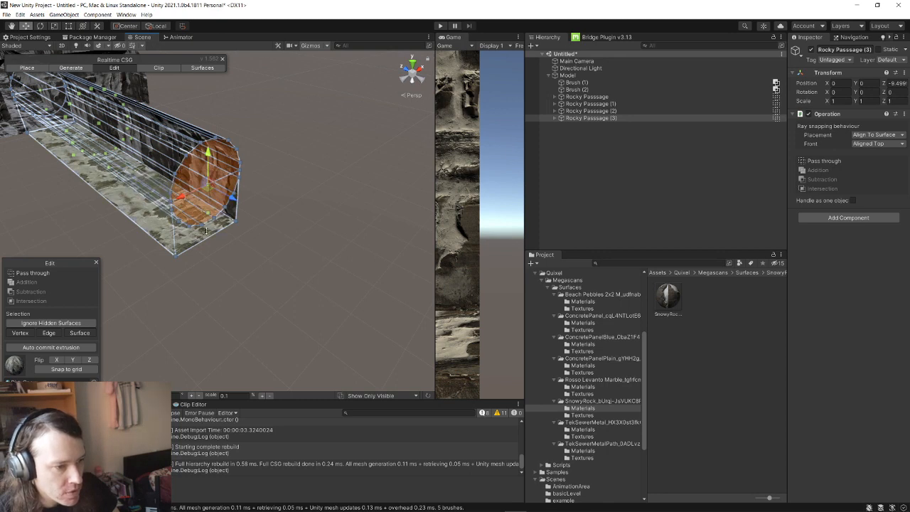
mouse_move(206, 170)
mouse_down()
mouse_move(206, 366)
mouse_move(245, 222)
mouse_move(266, 301)
mouse_move(278, 203)
mouse_move(259, 95)
mouse_move(234, 257)
mouse_up()
- Examine the connected passages from inside and outside, returning to Place mode and clearing the selection
mouse_move(276, 286)
alt+mouse_down()
mouse_move(198, 282)
mouse_move(213, 239)
mouse_move(179, 252)
mouse_move(131, 144)
alt+mouse_up()
key(w)
right_drag(131, 145, 313, 212)
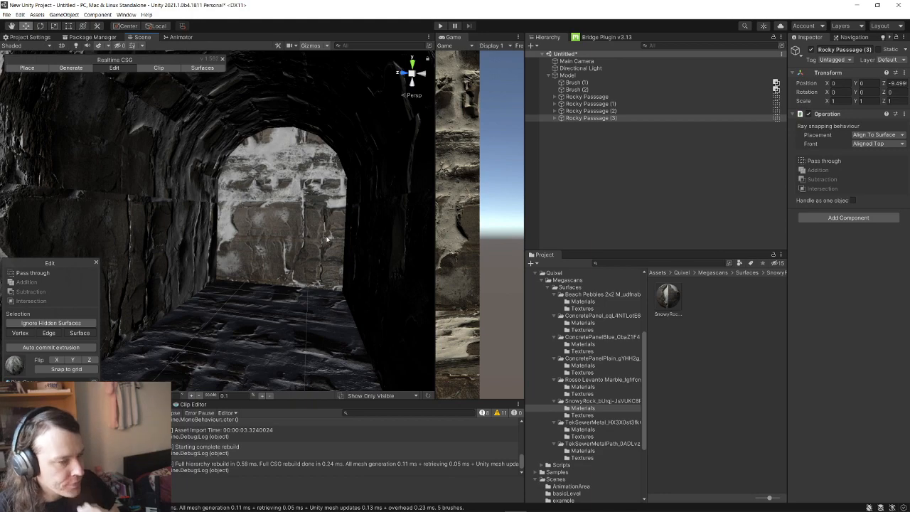
right_drag(327, 239, 140, 249)
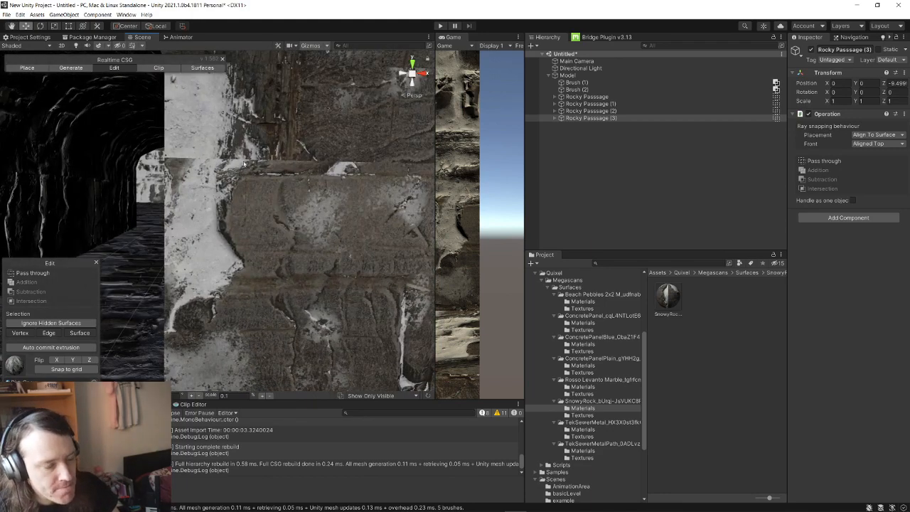
mouse_move(295, 178)
right_down()
mouse_move(223, 243)
mouse_move(878, 277)
mouse_move(796, 309)
mouse_move(75, 333)
mouse_move(376, 244)
mouse_move(298, 249)
right_up()
click(28, 68)
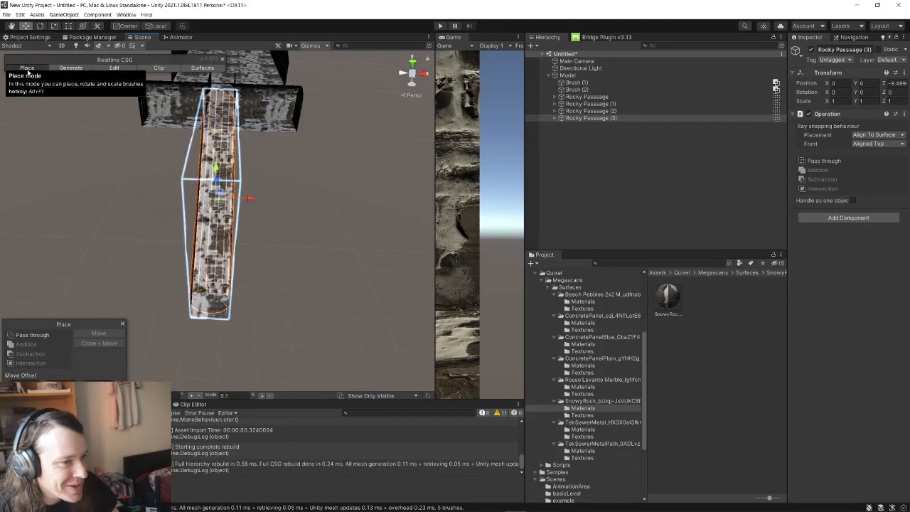
click(81, 191)
mouse_move(81, 193)
right_down()
mouse_move(303, 213)
mouse_move(280, 234)
mouse_move(110, 189)
mouse_move(127, 193)
mouse_move(95, 193)
mouse_move(126, 229)
mouse_move(300, 239)
mouse_move(248, 242)
mouse_move(247, 184)
mouse_move(232, 218)
right_up()
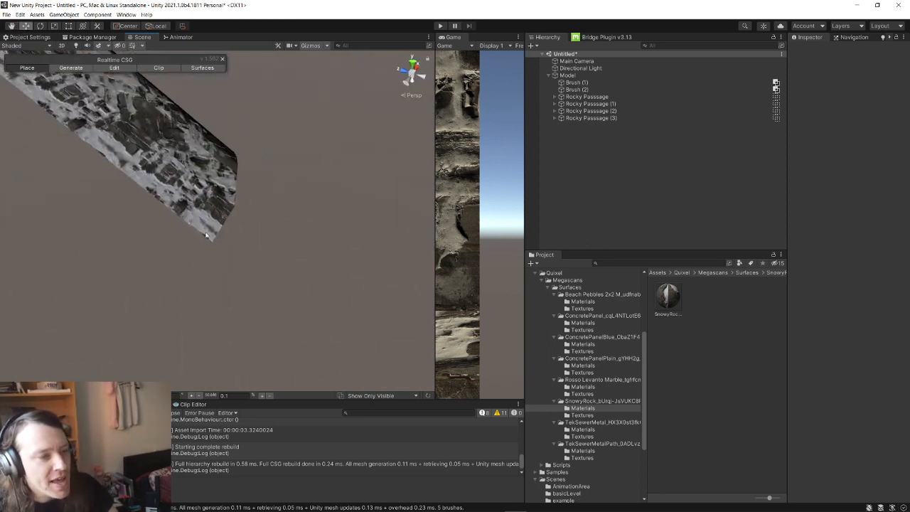
- Try to generate linear stairs about 1 m wide, 0.5 m high and 3.5 m deep at the descending passage's outer end
right_drag(206, 235, 229, 224)
click(72, 67)
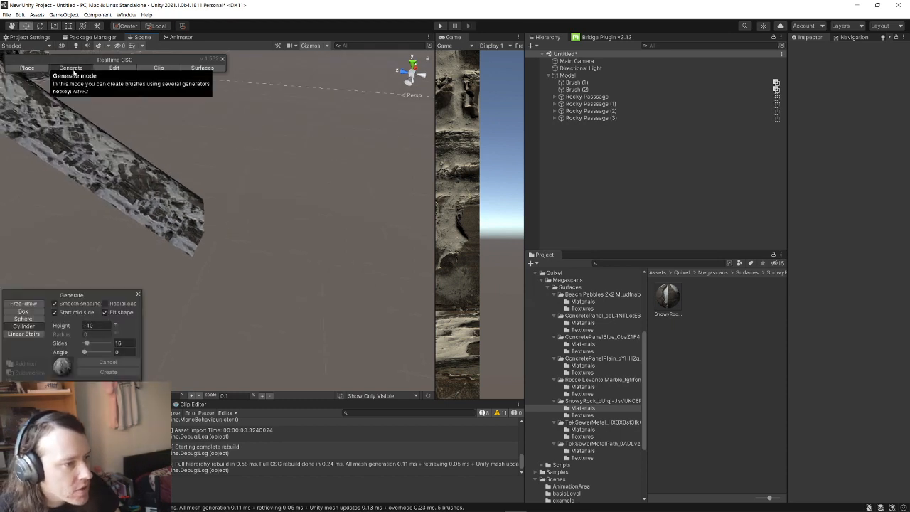
click(31, 334)
right_drag(236, 248, 374, 287)
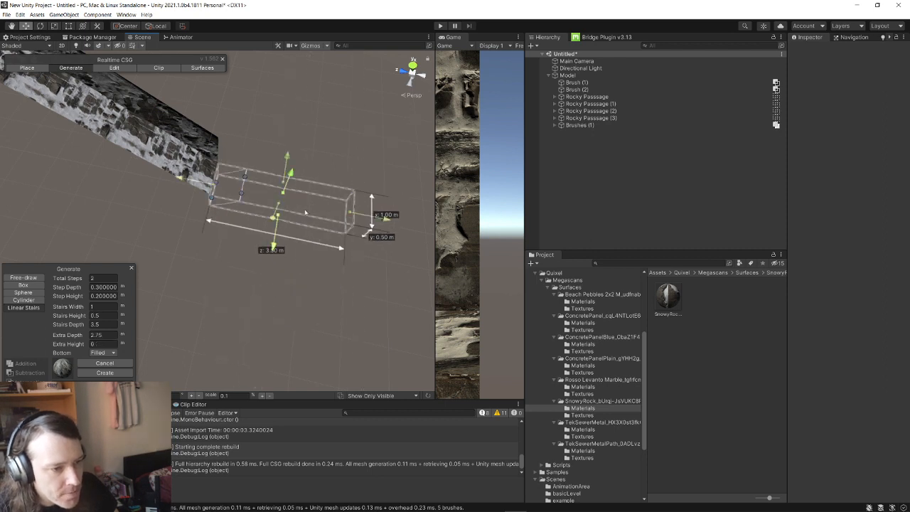
mouse_move(294, 217)
right_down()
mouse_move(289, 254)
mouse_move(307, 205)
right_up()
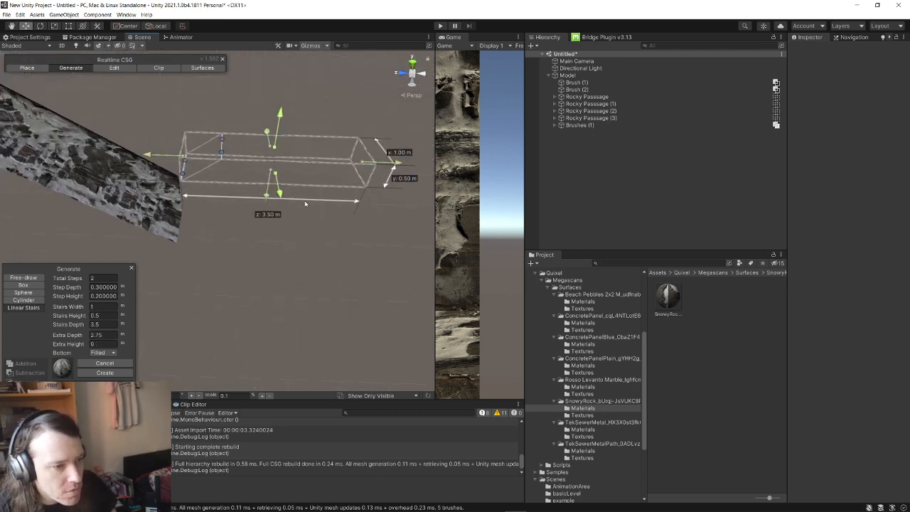
click(37, 67)
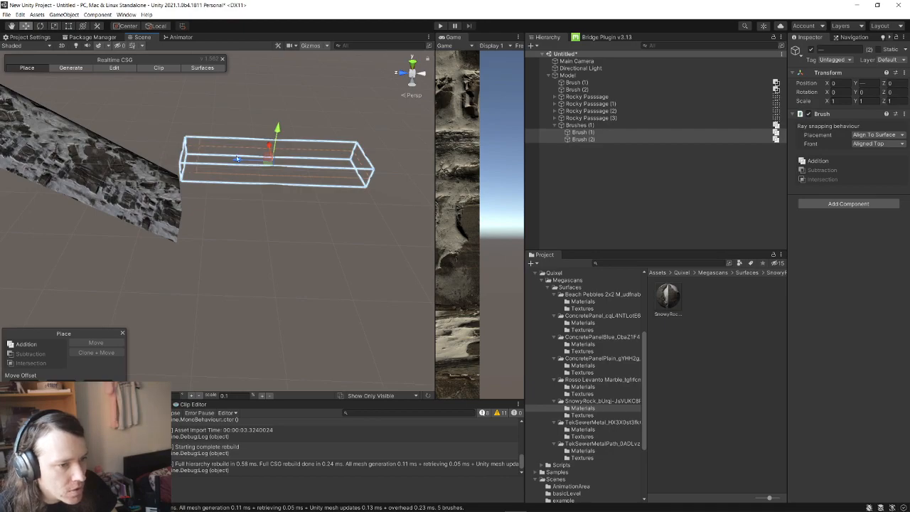
click(580, 125)
key(Delete)
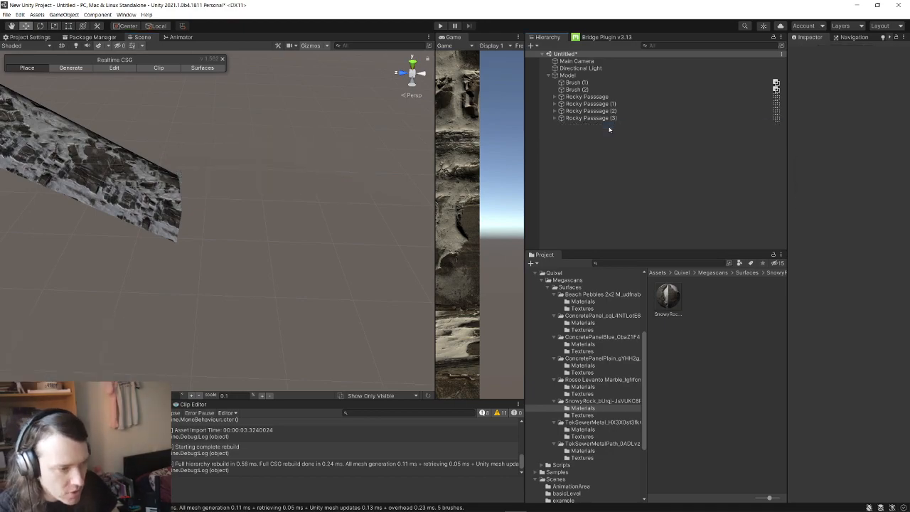
right_drag(404, 85, 345, 195)
key(w)
click(71, 71)
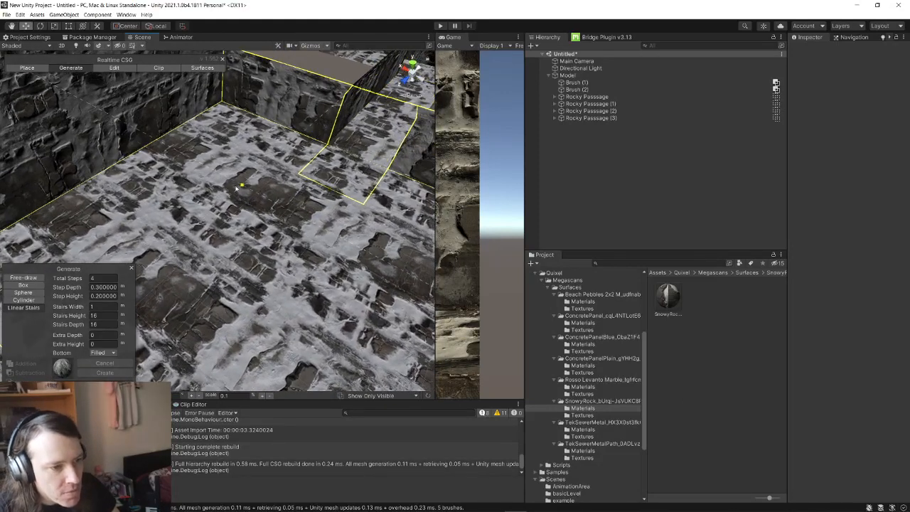
drag(322, 263, 324, 301)
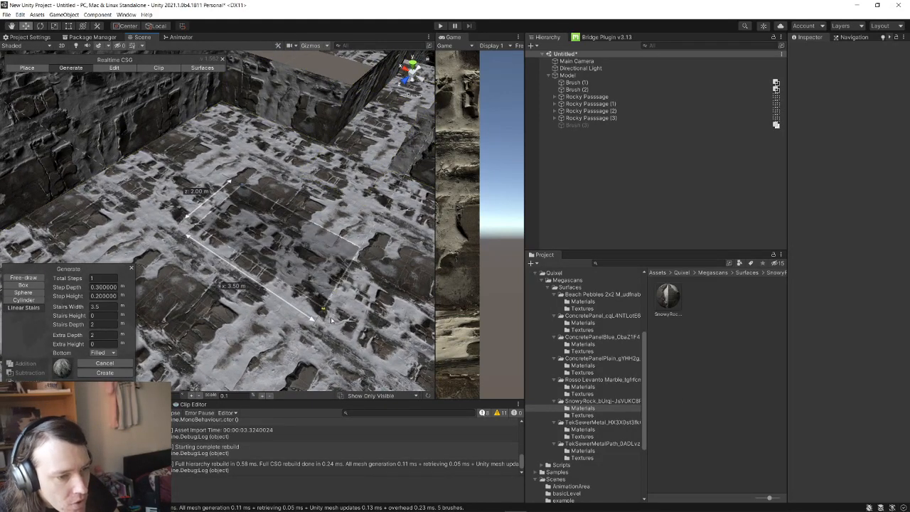
key(Escape)
mouse_move(332, 317)
right_down()
mouse_move(363, 209)
mouse_move(340, 211)
right_up()
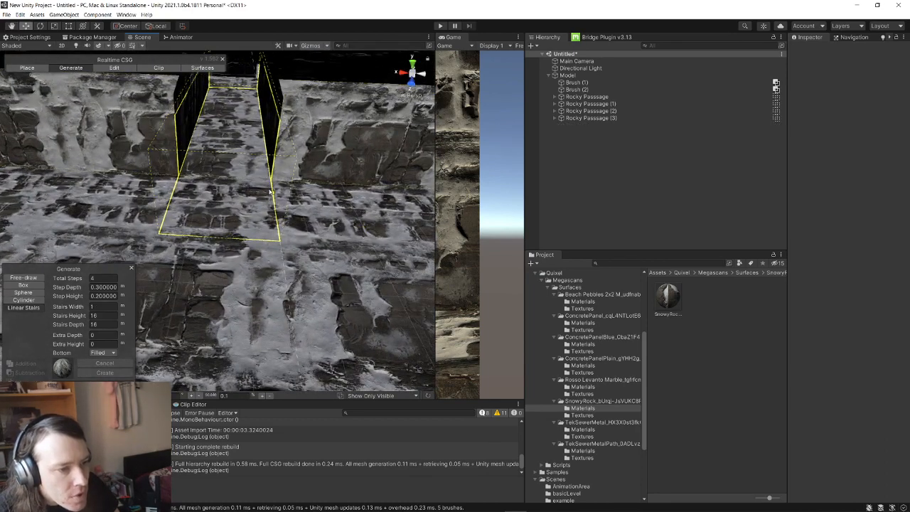
mouse_move(270, 191)
mouse_down()
mouse_move(182, 362)
mouse_move(135, 357)
mouse_up()
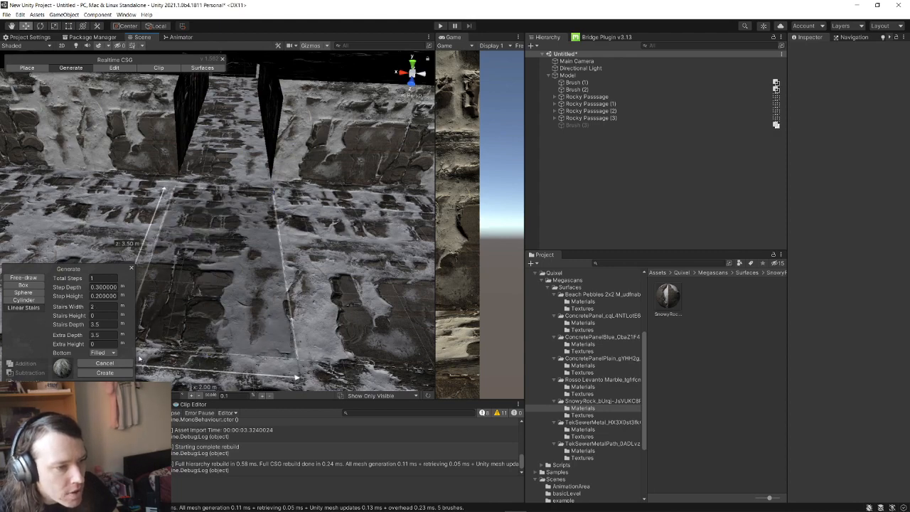
right_drag(155, 342, 191, 338)
key(Escape)
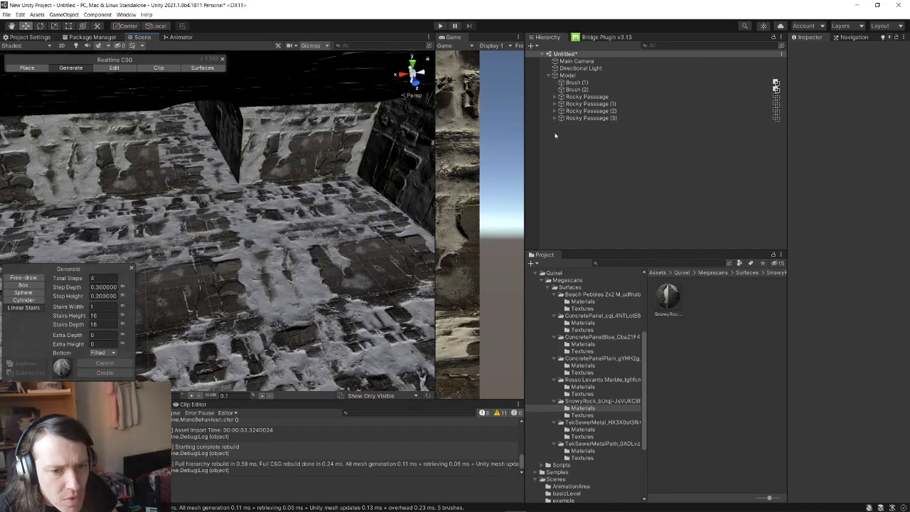
click(34, 300)
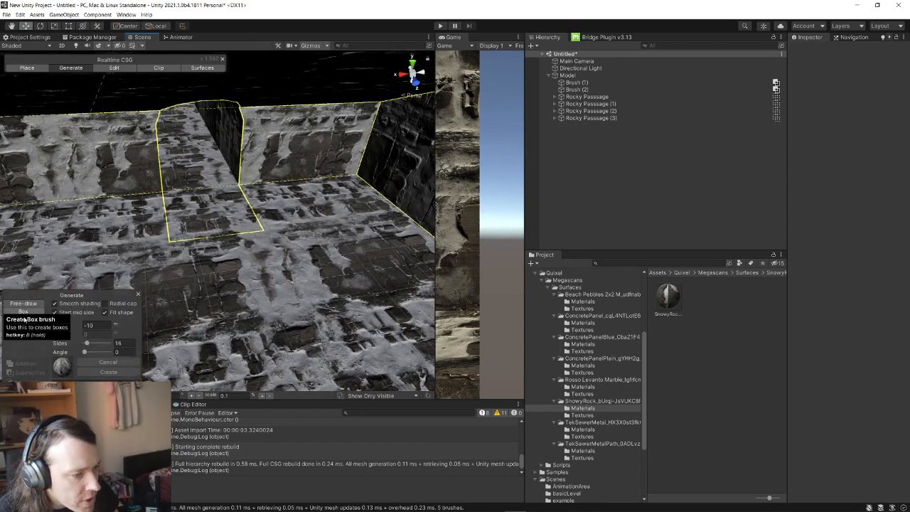
click(26, 333)
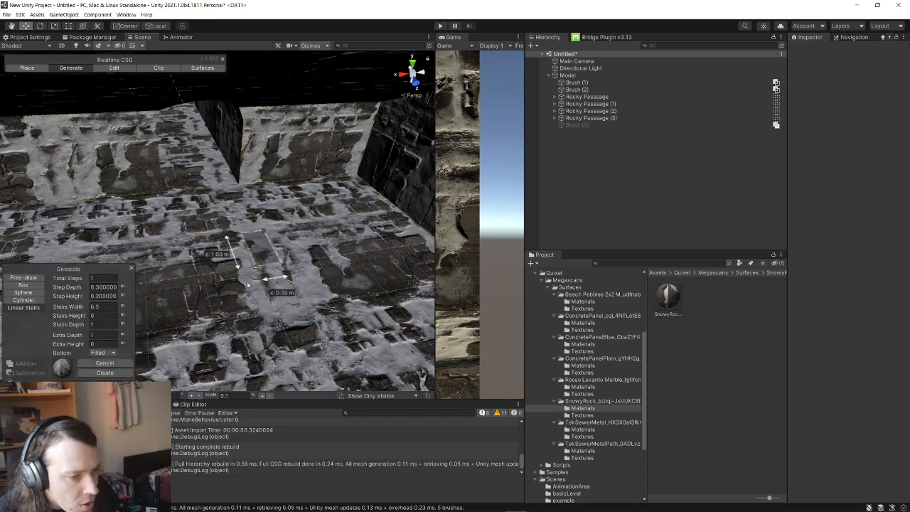
drag(237, 323, 205, 382)
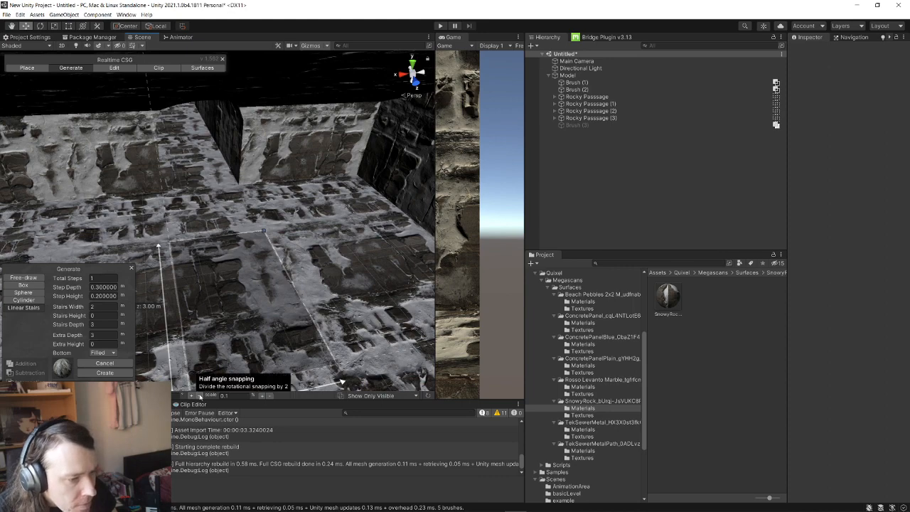
mouse_move(200, 389)
right_down()
mouse_move(203, 373)
mouse_move(272, 337)
mouse_move(450, 295)
mouse_move(431, 315)
right_up()
key(Escape)
- Generate 20-step linear stairs about 2 m wide, 4 m high and 8 m deep beside the passages, with the group set to Subtraction
right_drag(283, 246, 278, 296)
drag(282, 206, 139, 237)
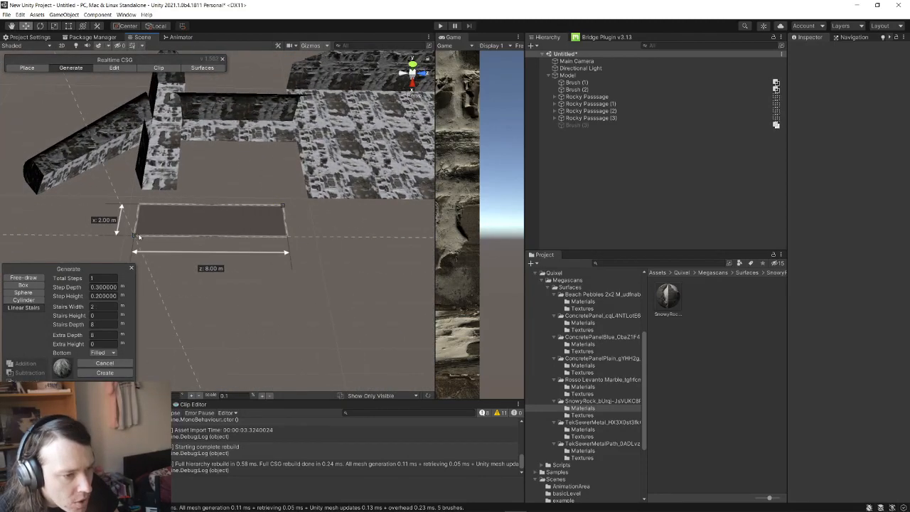
click(190, 192)
right_drag(189, 192, 215, 237)
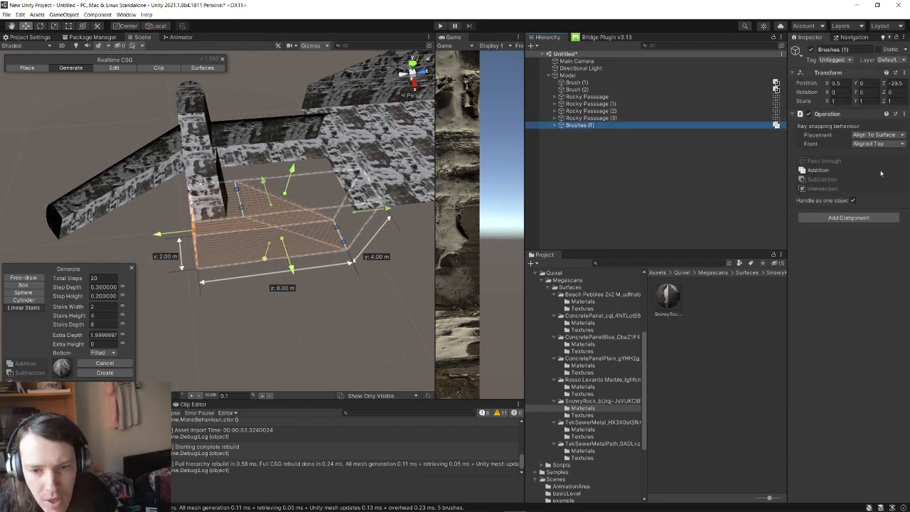
click(825, 179)
mouse_move(342, 246)
alt+mouse_down()
mouse_move(309, 257)
mouse_move(189, 264)
mouse_move(134, 246)
alt+mouse_up()
- Rotate the generated stair brushes 180 degrees about the Y axis in Place mode
click(29, 69)
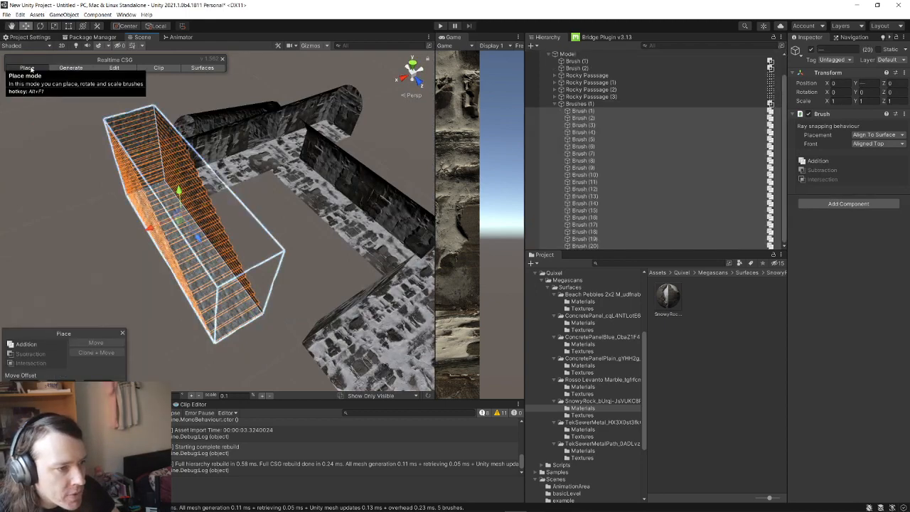
alt+drag(146, 158, 485, 153)
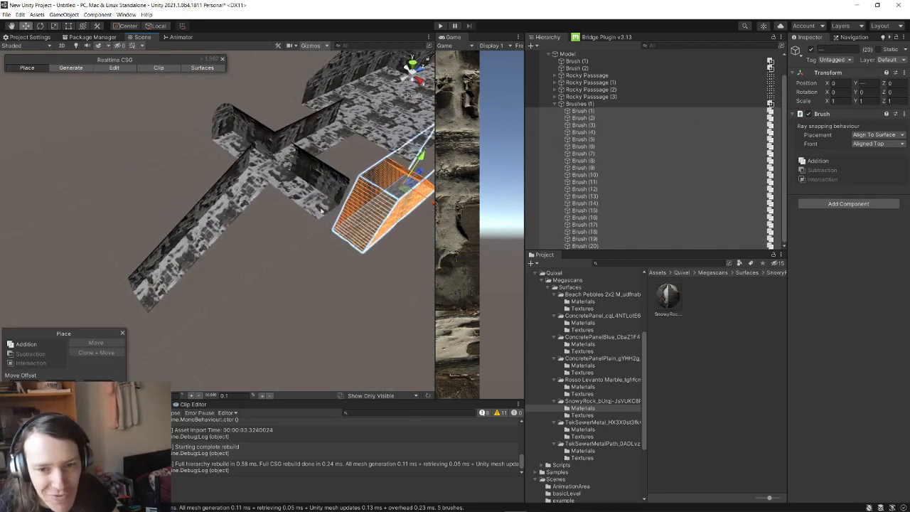
right_drag(321, 212, 382, 223)
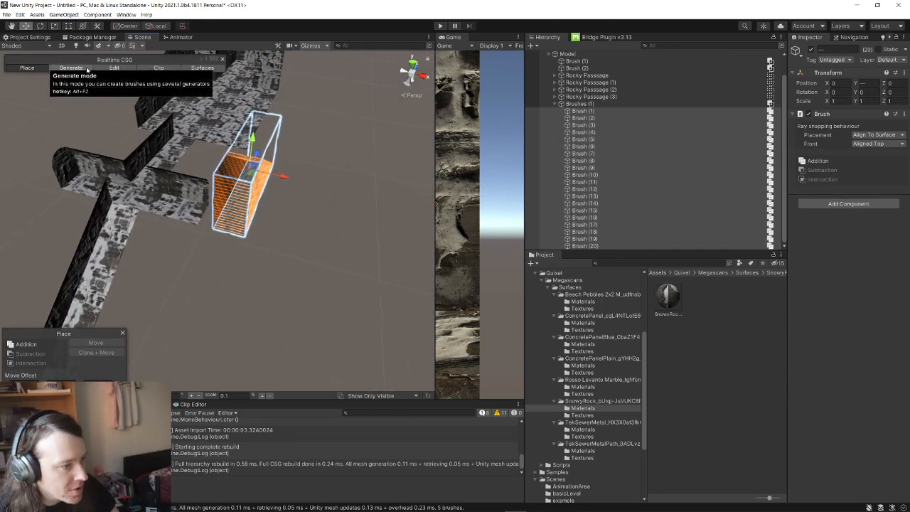
click(41, 27)
mouse_move(249, 209)
mouse_down()
mouse_move(204, 177)
mouse_move(214, 139)
mouse_move(244, 124)
mouse_up()
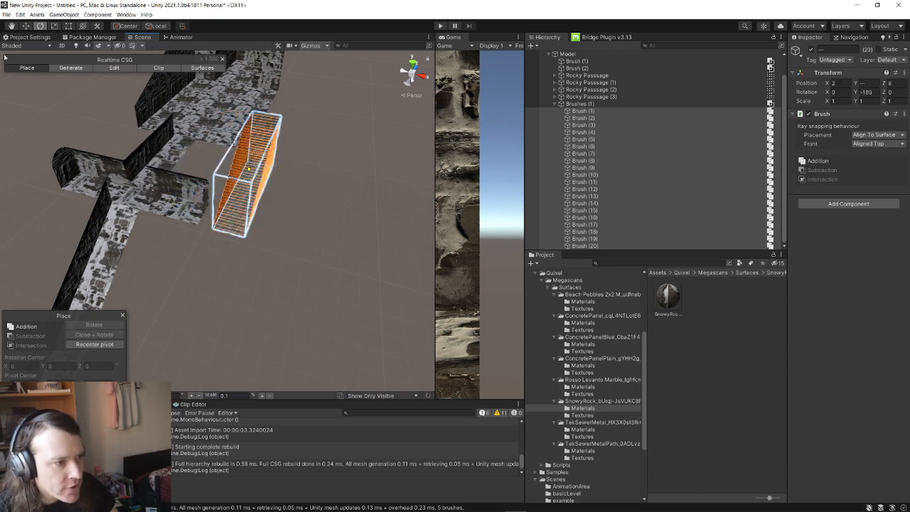
click(27, 26)
- Move the stair brushes to the descending passage's outer end at X -5 and Z -9.5, and clear the selection
alt+drag(278, 186, 152, 222)
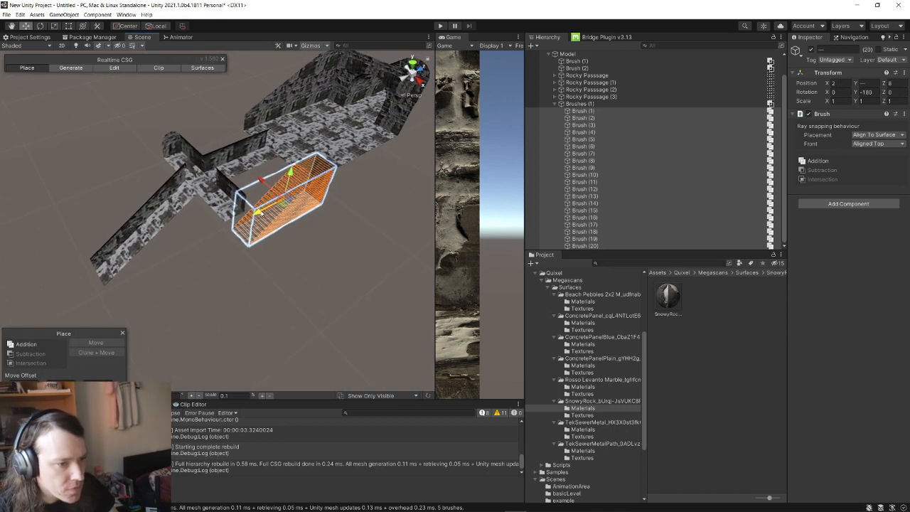
drag(259, 211, 110, 253)
alt+drag(110, 253, 222, 257)
drag(217, 226, 100, 204)
mouse_move(100, 206)
alt+mouse_down()
mouse_move(97, 258)
mouse_move(202, 244)
mouse_move(319, 142)
mouse_move(298, 226)
mouse_move(302, 327)
mouse_move(408, 341)
alt+mouse_up()
key(f)
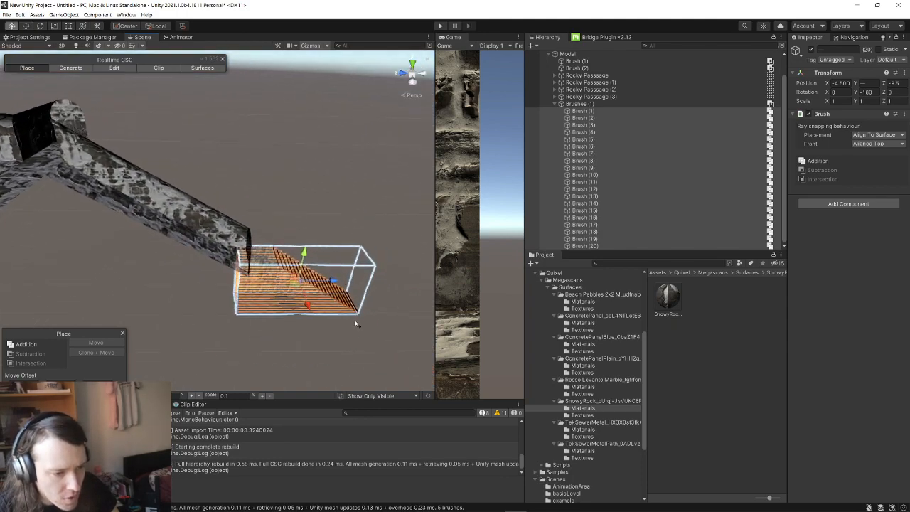
right_drag(332, 328, 299, 295)
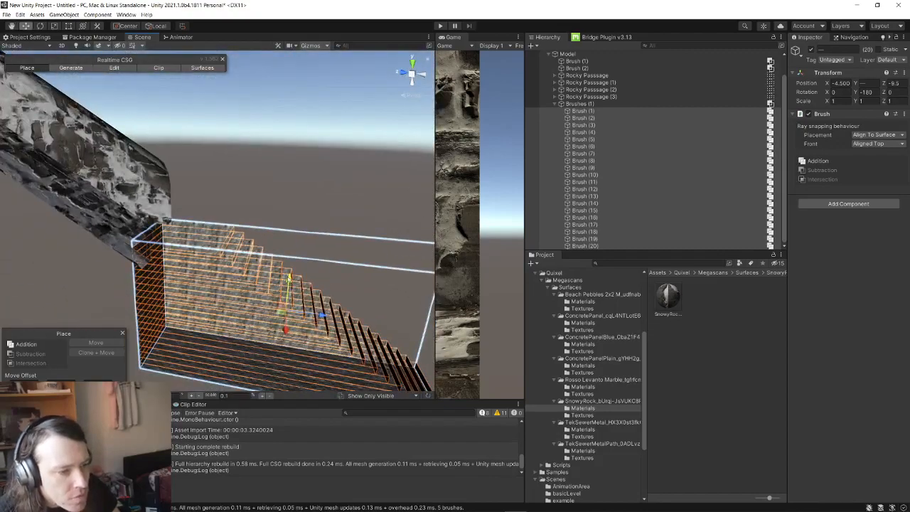
mouse_move(289, 279)
mouse_down()
mouse_move(285, 293)
mouse_move(263, 299)
mouse_move(130, 313)
mouse_move(197, 307)
mouse_move(165, 306)
mouse_move(183, 285)
mouse_move(277, 280)
mouse_move(313, 264)
mouse_up()
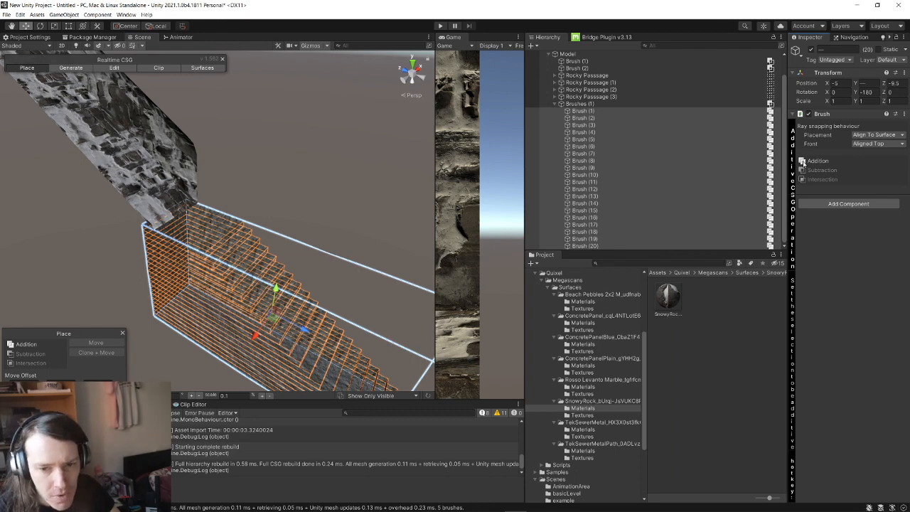
click(313, 187)
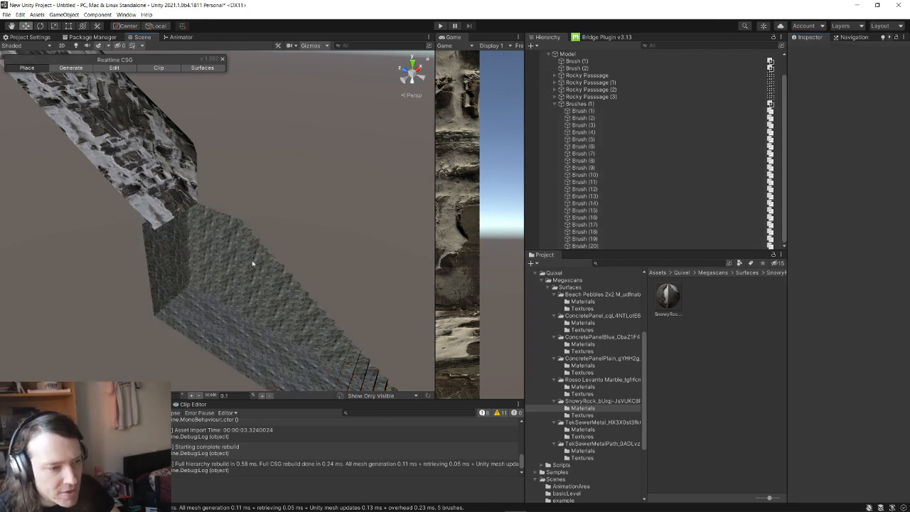
- Move the whole Brushes (1) stair group back into the descending passage, to Y 4.5 and Z -22
click(613, 104)
click(615, 125)
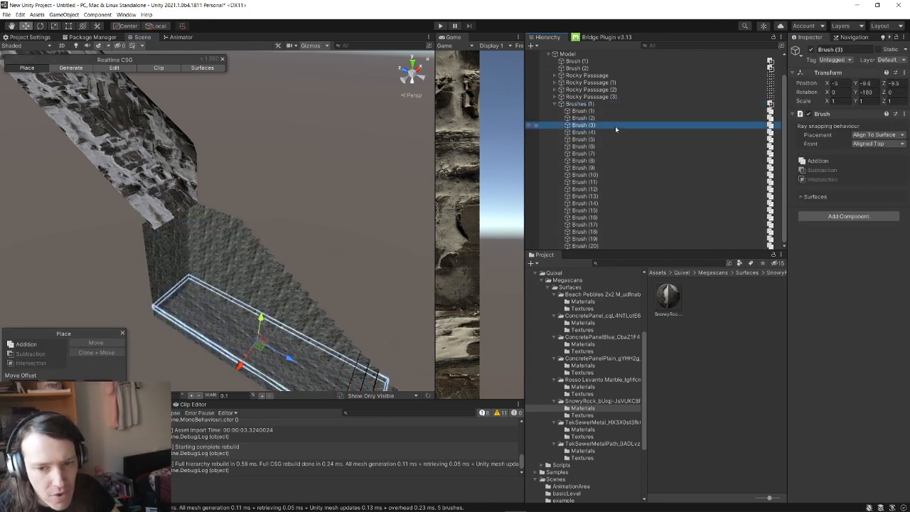
click(601, 104)
mouse_move(241, 181)
alt+mouse_down()
mouse_move(256, 177)
mouse_move(330, 232)
mouse_move(345, 188)
alt+mouse_up()
key(ctrl+z)
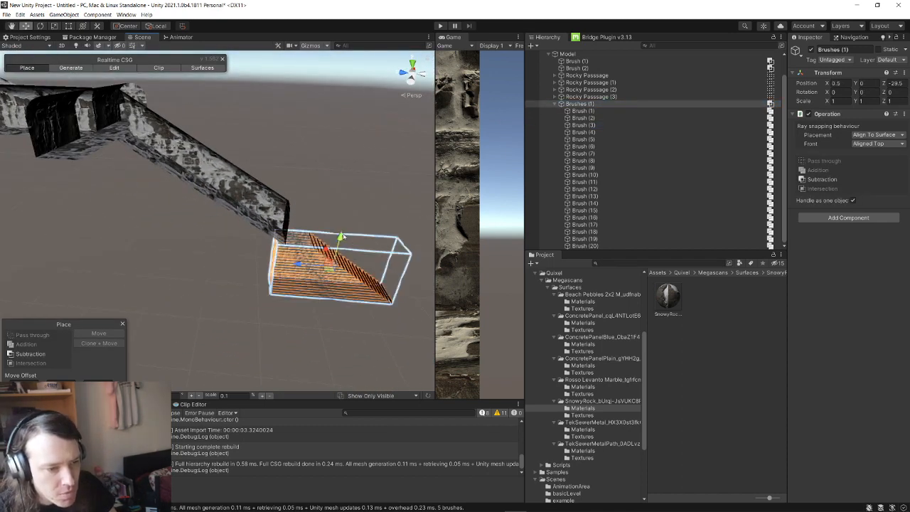
drag(341, 237, 356, 181)
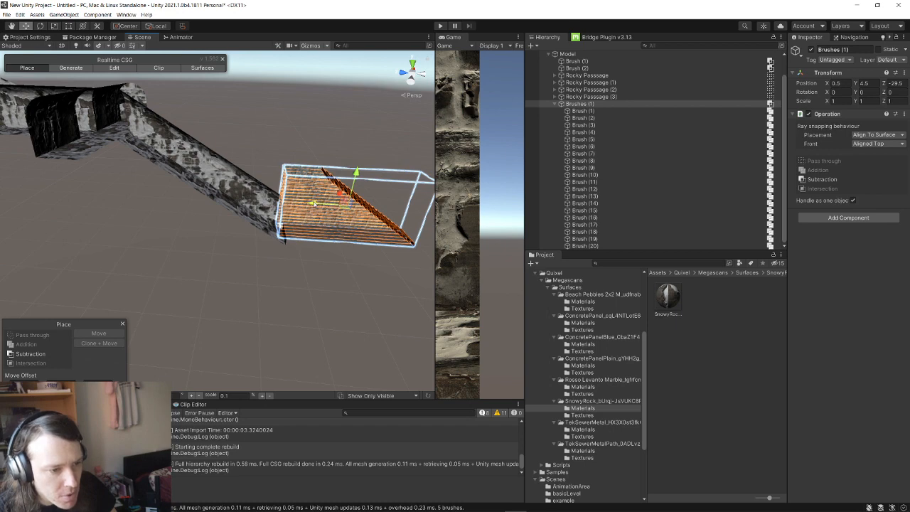
drag(313, 203, 190, 199)
click(311, 221)
mouse_move(311, 221)
right_down()
mouse_move(327, 196)
mouse_move(214, 215)
mouse_move(166, 210)
right_up()
- Set the Brushes (1) stair group's CSG operation to Addition
click(593, 104)
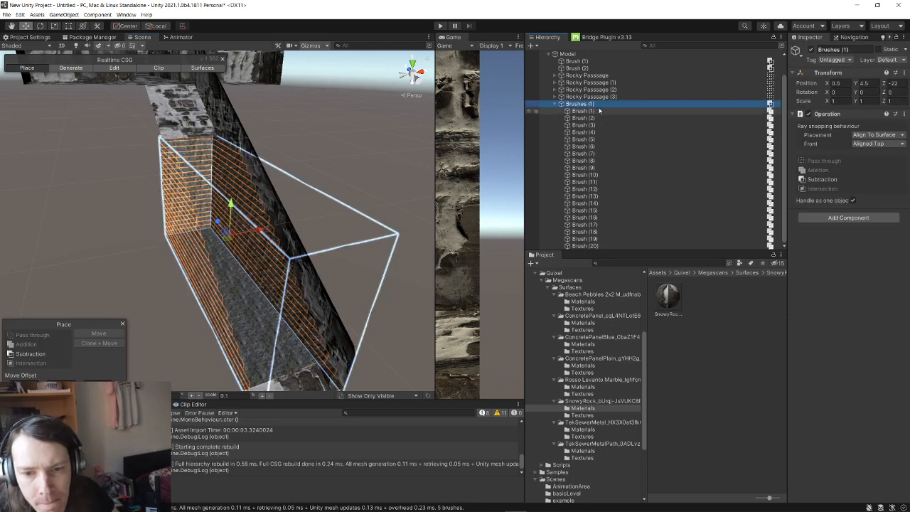
click(818, 170)
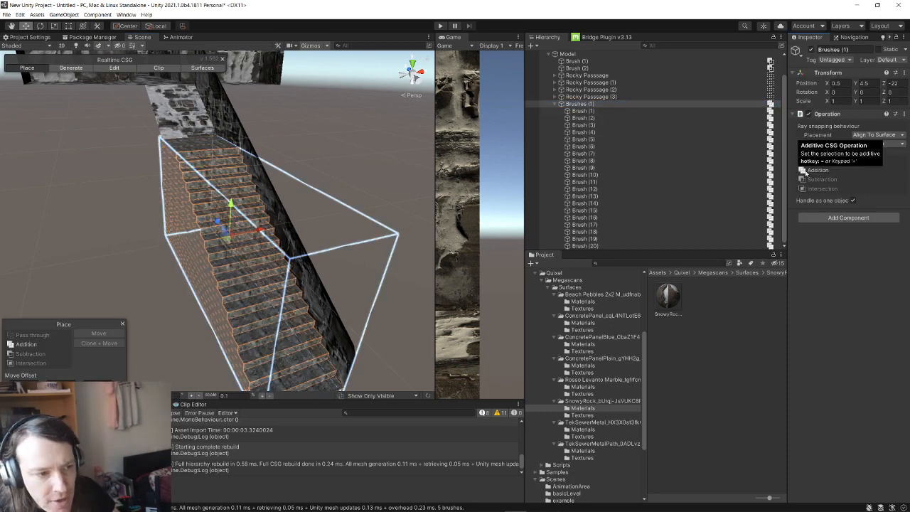
click(301, 140)
right_drag(301, 140, 498, 163)
- Fine-tune the Brushes (1) stair group to Y 4 and Z -22 so the steps follow the passage floor
click(589, 105)
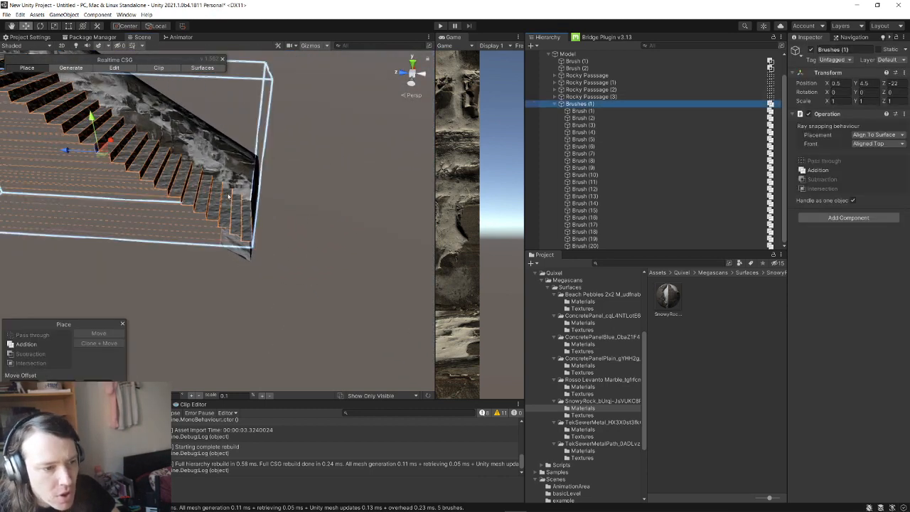
mouse_move(230, 195)
right_down()
mouse_move(206, 181)
mouse_move(160, 188)
right_up()
drag(225, 205, 207, 202)
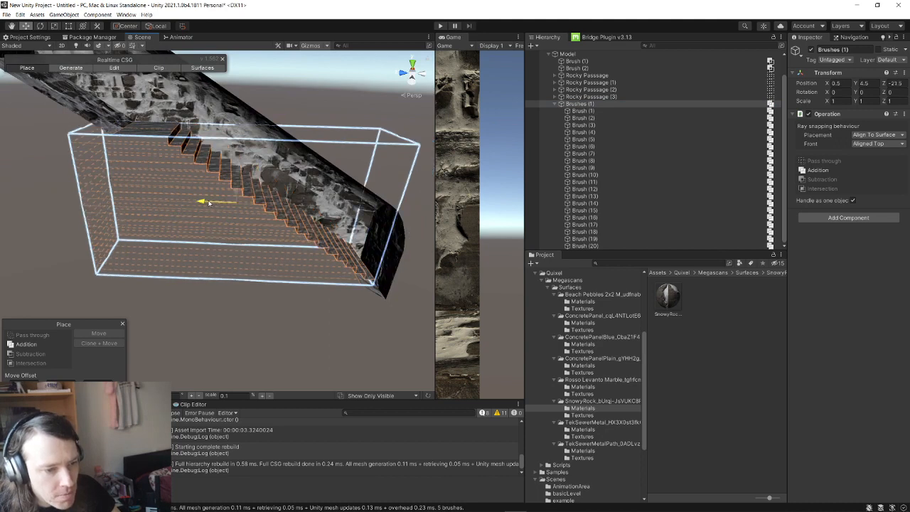
right_drag(208, 204, 313, 214)
right_drag(101, 129, 103, 146)
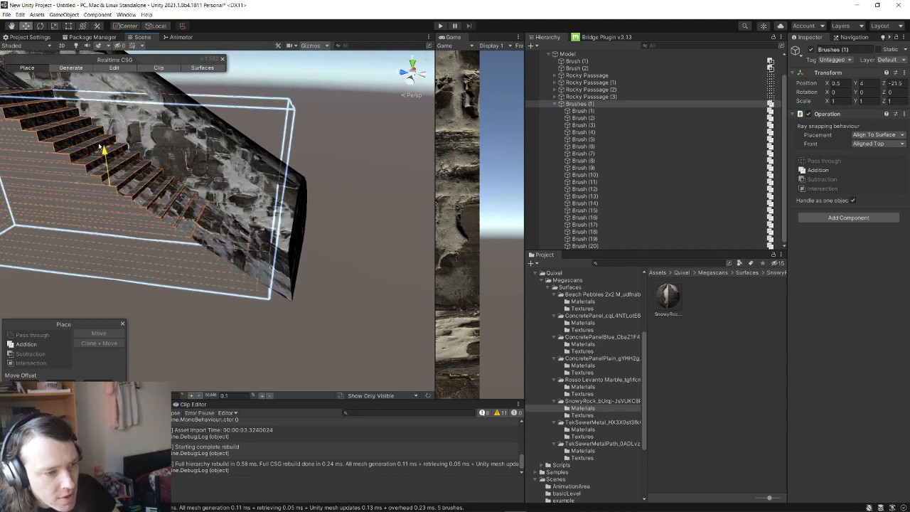
drag(83, 188, 90, 192)
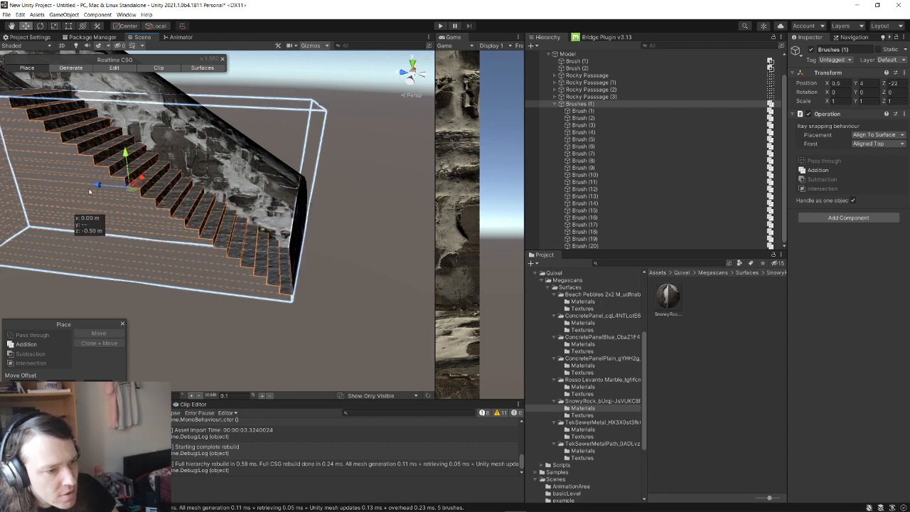
mouse_move(91, 193)
right_down()
mouse_move(142, 203)
mouse_move(178, 231)
right_up()
- Free-draw an eight-sided room outline with cut corners of about 2 by 1.5 m beyond the foot of the staircase
right_drag(262, 283, 479, 190)
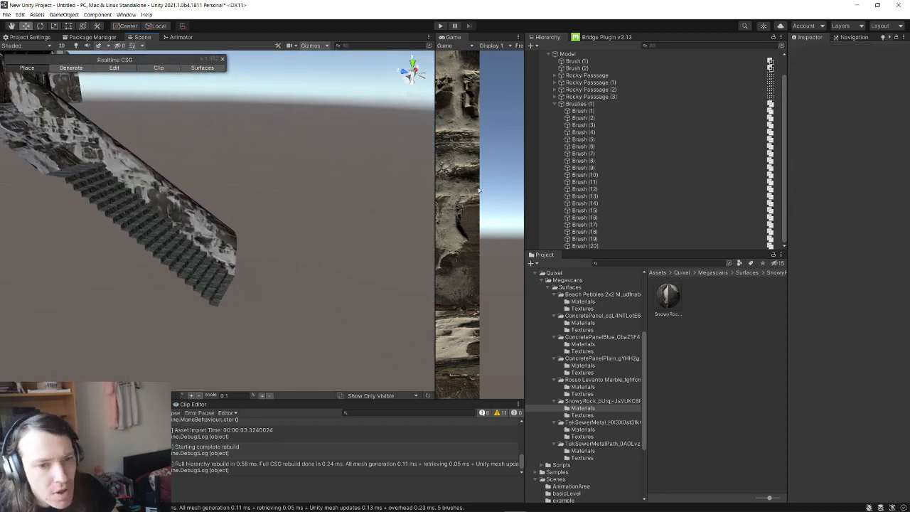
click(587, 75)
mouse_move(315, 173)
right_down()
mouse_move(256, 196)
mouse_move(336, 207)
mouse_move(132, 182)
mouse_move(115, 191)
mouse_move(121, 197)
mouse_move(325, 166)
mouse_move(147, 242)
mouse_move(57, 243)
mouse_move(69, 239)
right_up()
click(89, 195)
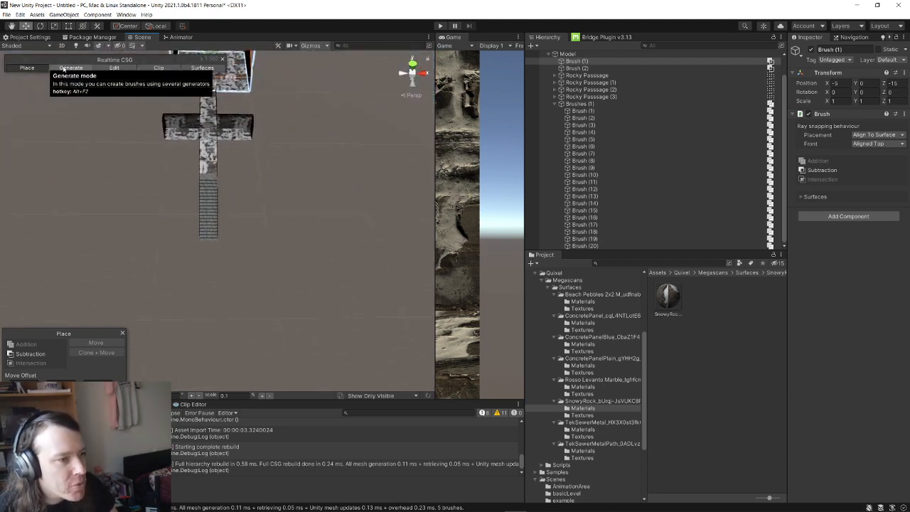
click(71, 67)
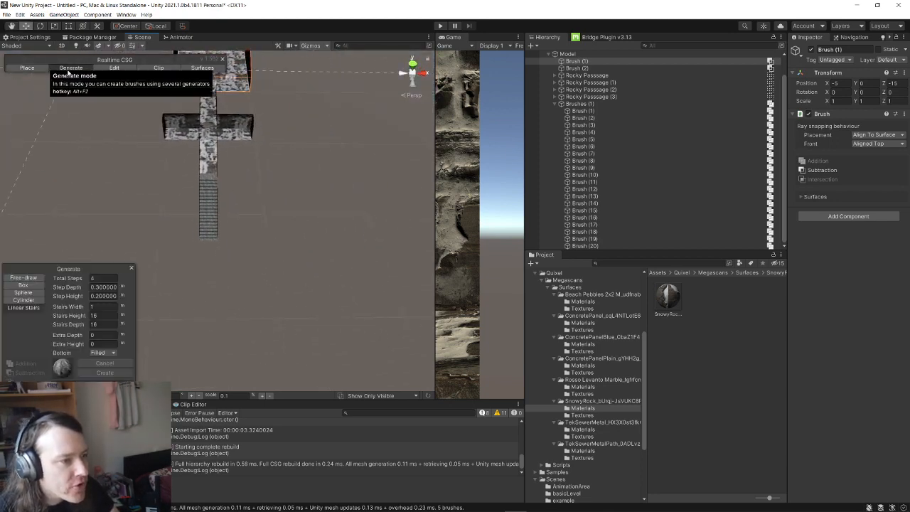
click(23, 277)
mouse_move(126, 217)
right_down()
mouse_move(237, 219)
mouse_move(232, 260)
mouse_move(244, 215)
mouse_move(180, 185)
right_up()
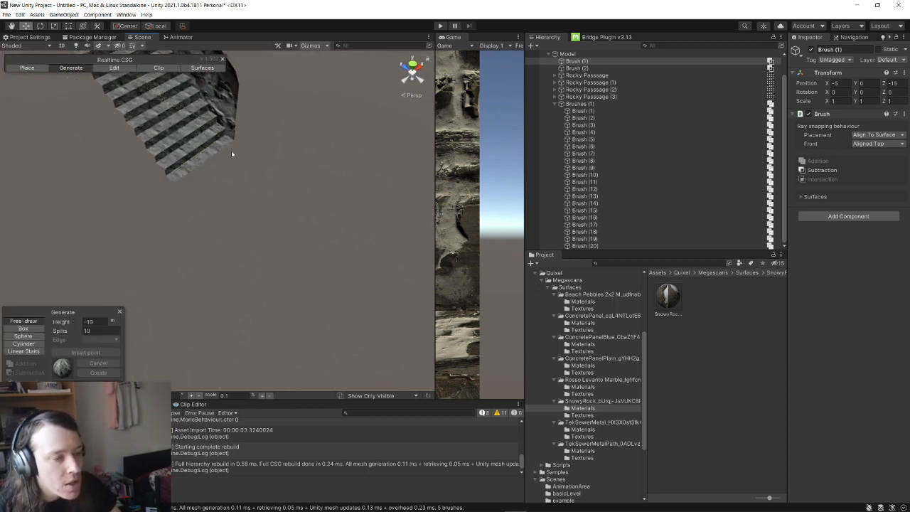
right_drag(231, 154, 198, 198)
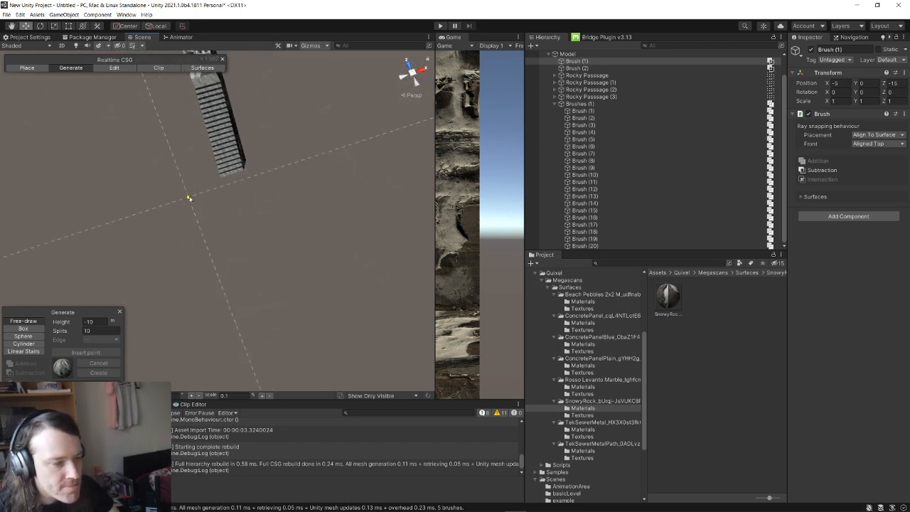
mouse_move(188, 198)
right_down()
mouse_move(266, 217)
mouse_move(217, 225)
mouse_move(229, 168)
mouse_move(244, 172)
mouse_move(244, 193)
right_up()
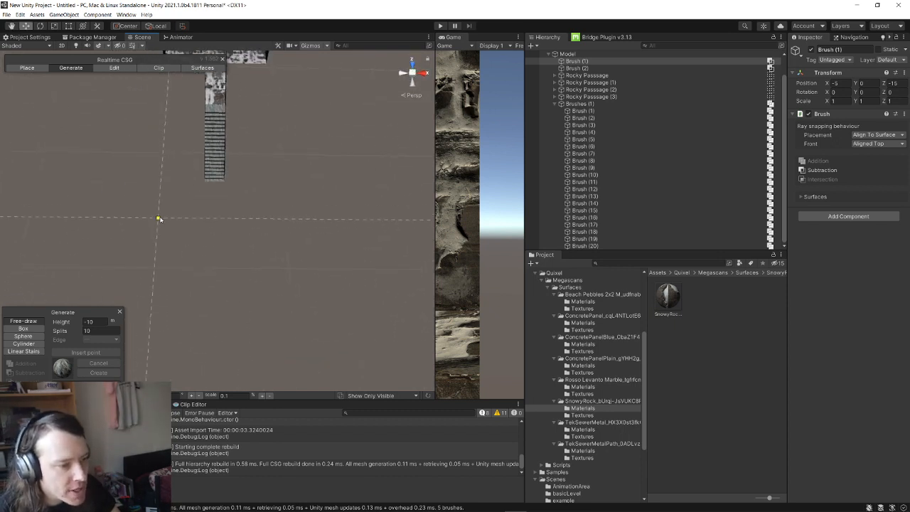
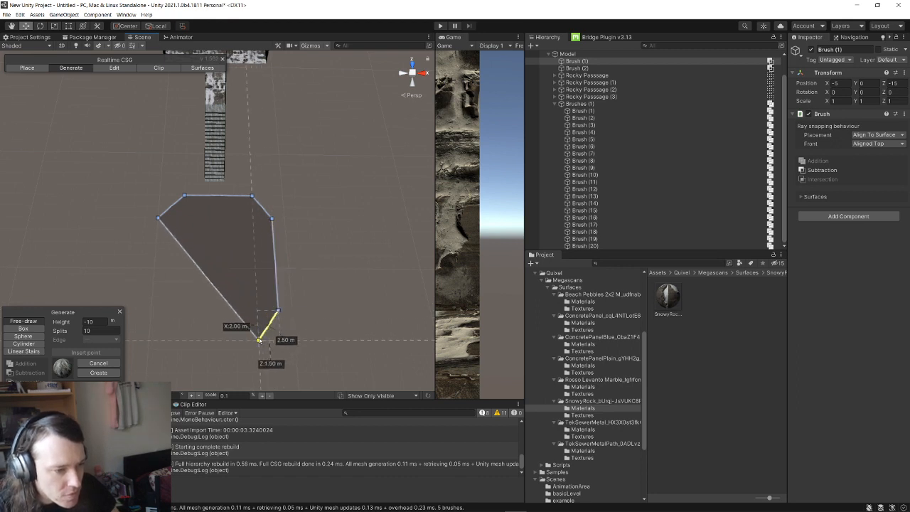
click(258, 340)
click(172, 340)
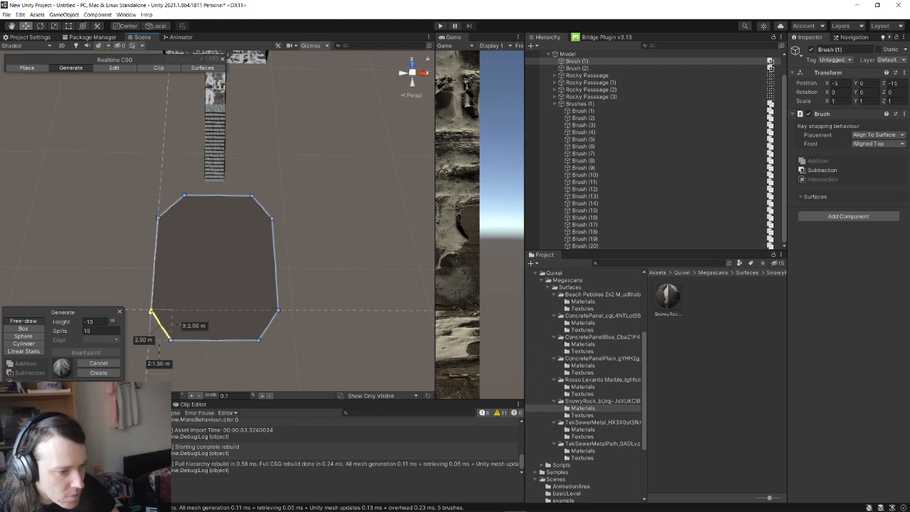
click(157, 221)
- Extrude the eight-sided outline about 3.5 m high and commit it as a subtraction brush
right_drag(159, 287, 322, 201)
drag(322, 201, 349, 103)
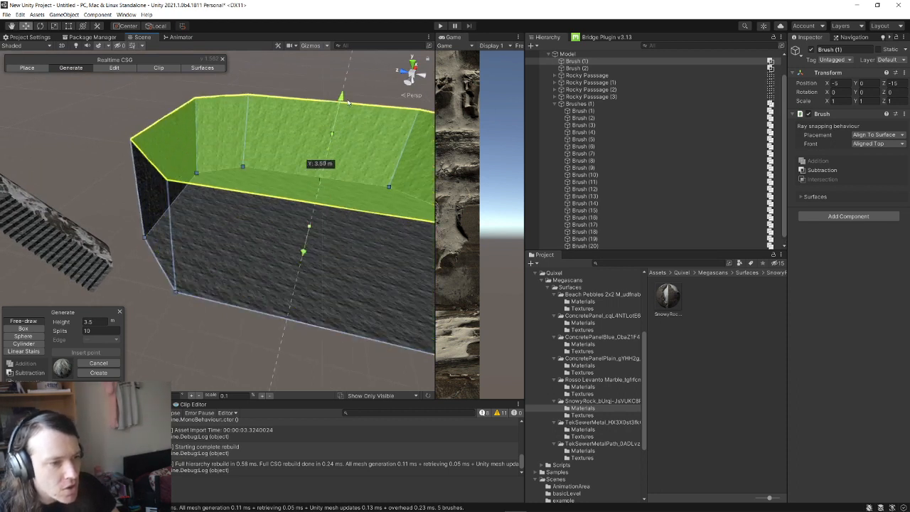
click(25, 67)
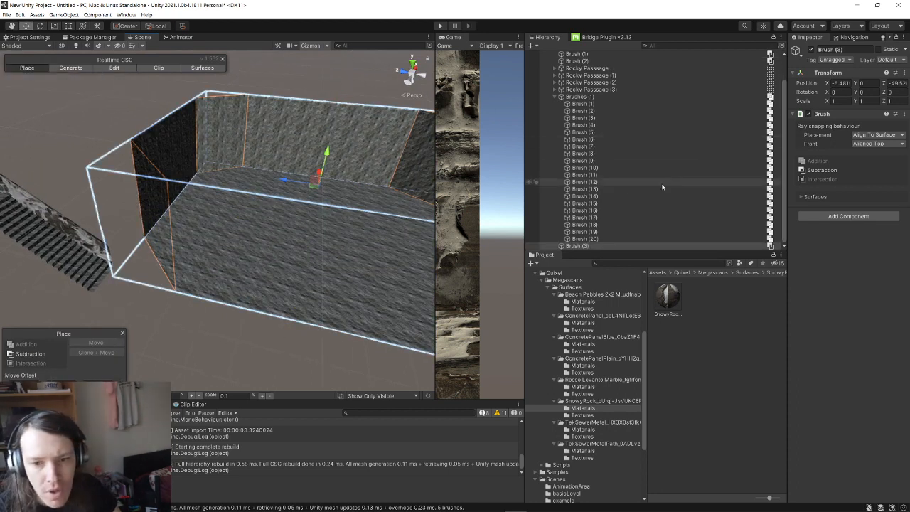
- Move the new eight-sided room brush against the foot of the staircase, lowering it to Y -5.5 at about Z -44.52, and deselect it
mouse_move(662, 303)
mouse_down()
mouse_move(275, 204)
mouse_move(335, 178)
mouse_move(299, 264)
mouse_move(143, 265)
mouse_up()
key(w)
mouse_move(157, 268)
right_down()
mouse_move(165, 272)
mouse_move(186, 222)
mouse_move(232, 214)
right_up()
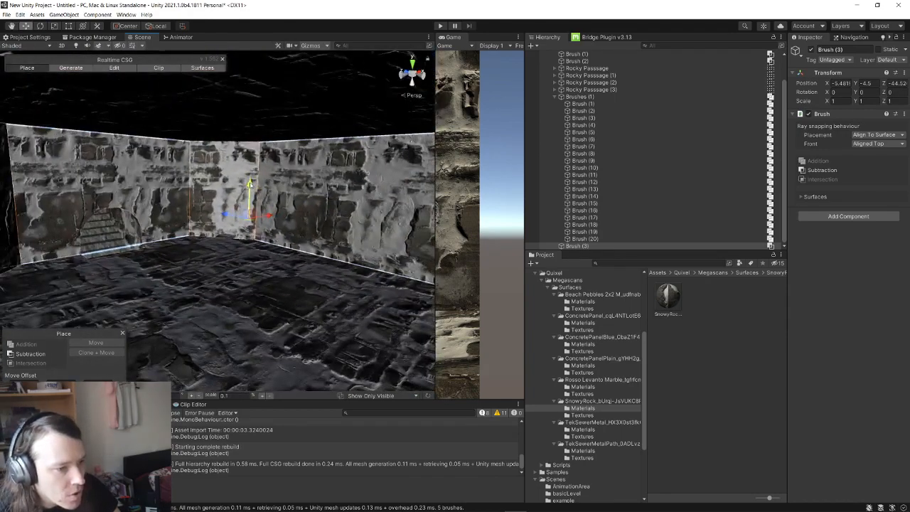
drag(248, 197, 246, 250)
key(s)
mouse_move(245, 249)
right_down()
mouse_move(150, 222)
mouse_move(218, 185)
mouse_move(162, 233)
mouse_move(212, 294)
mouse_move(322, 288)
mouse_move(286, 246)
mouse_move(401, 246)
mouse_move(342, 251)
mouse_move(142, 326)
mouse_move(105, 277)
mouse_move(104, 250)
mouse_move(217, 297)
mouse_move(209, 267)
mouse_move(306, 242)
right_up()
click(149, 222)
- Examine the arched staircase opening and its junction with the floor and walls of the new lower room
key(w)
key(s)
key(w)
key(w)
key(d)
key(w)
key(w)
key(s)
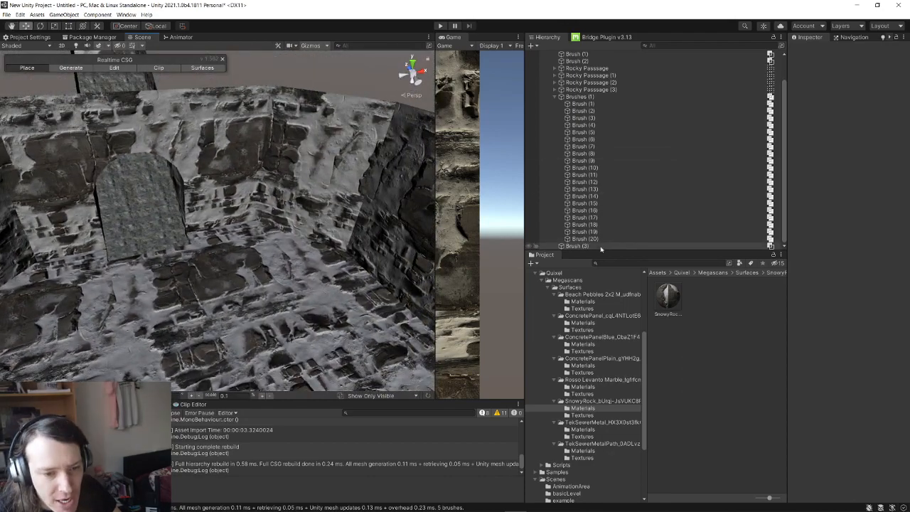
- Fine-tune the lower room brush's height to Y -5.75 to line its floor up with the last stair, and deselect it
click(577, 246)
click(555, 97)
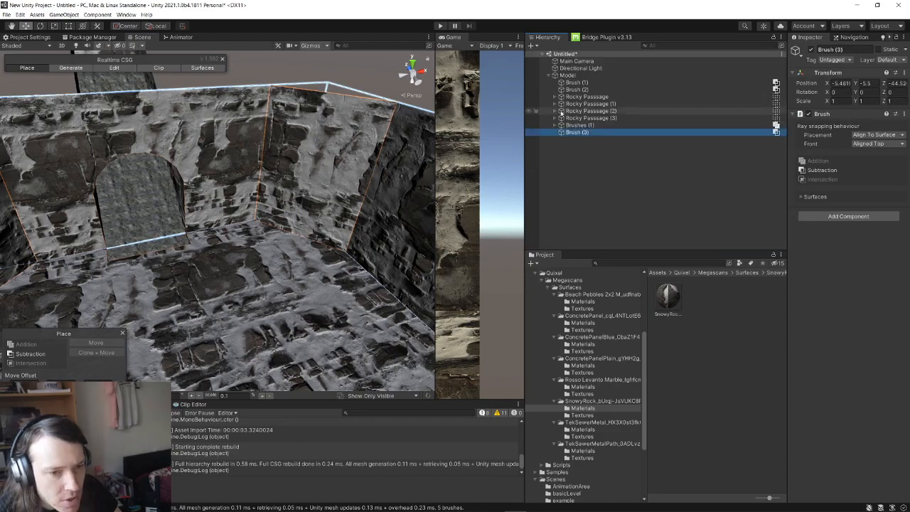
mouse_move(390, 155)
right_down()
mouse_move(341, 160)
mouse_move(390, 161)
mouse_move(453, 191)
mouse_move(490, 192)
mouse_move(505, 183)
mouse_move(384, 66)
right_up()
drag(370, 109, 368, 124)
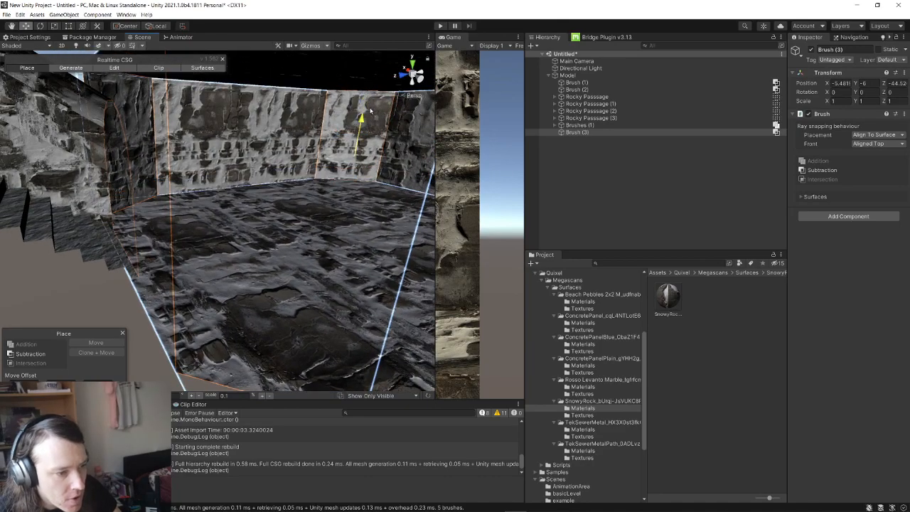
mouse_move(348, 204)
right_down()
mouse_move(242, 223)
mouse_move(157, 220)
mouse_move(384, 191)
right_up()
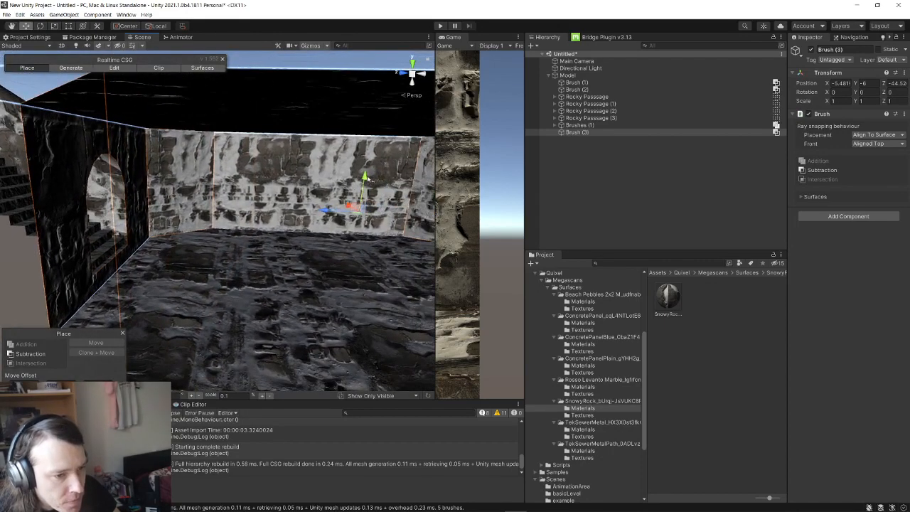
drag(369, 179, 367, 171)
right_drag(273, 223, 158, 227)
right_drag(226, 246, 179, 222)
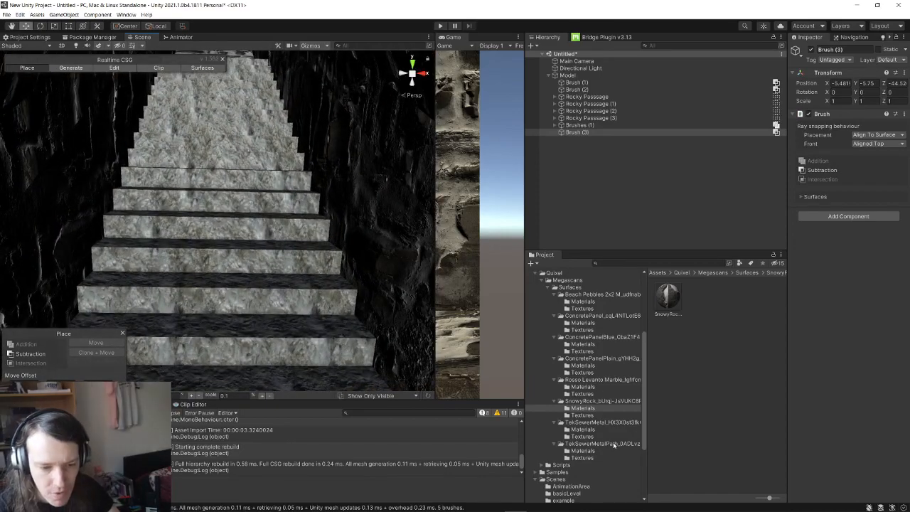
scroll(278, 274, down, 10)
click(199, 242)
- Duplicate the box brush of the cross passage Rocky Passsage (2) and place the copy beyond the passage's end at about Z -15
mouse_move(199, 242)
alt+mouse_down()
mouse_move(416, 276)
mouse_move(384, 271)
mouse_move(316, 307)
mouse_move(193, 251)
mouse_move(199, 246)
mouse_move(143, 254)
mouse_move(372, 207)
mouse_move(361, 239)
alt+mouse_up()
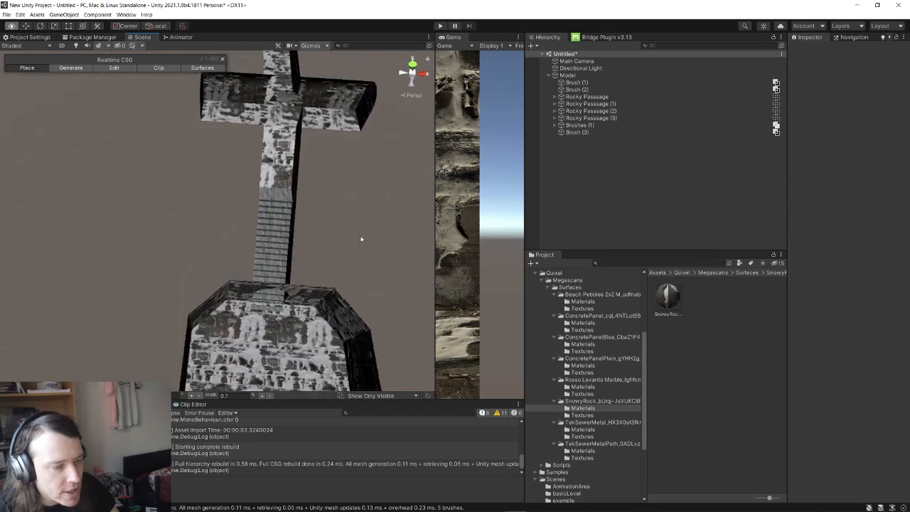
right_drag(361, 239, 329, 262)
click(231, 296)
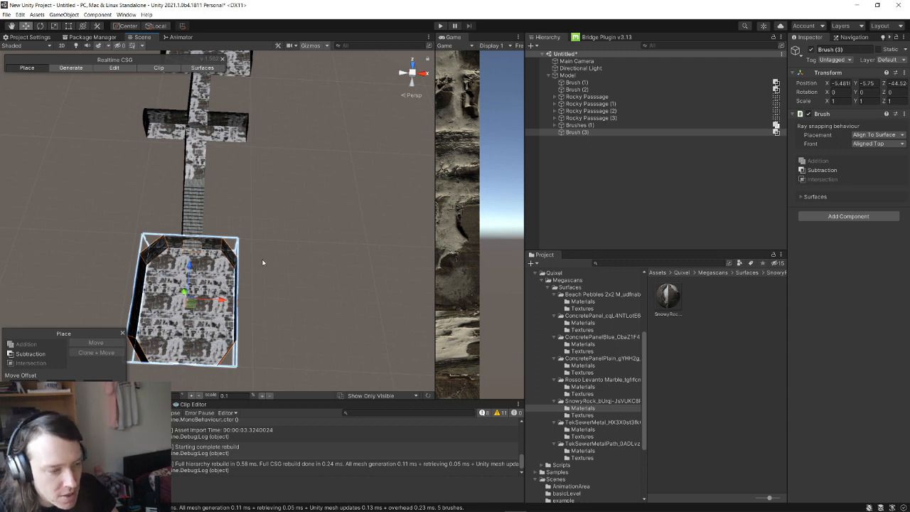
right_drag(241, 142, 243, 134)
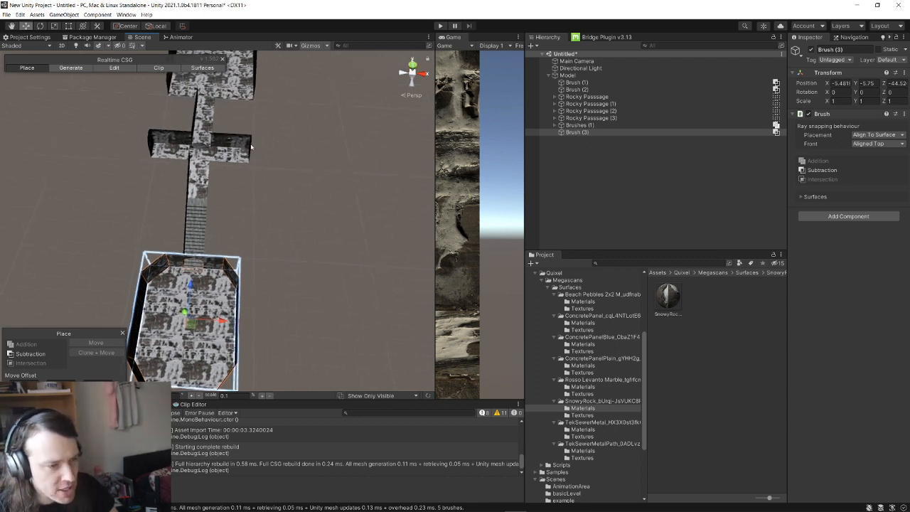
click(244, 148)
key(ctrl+d)
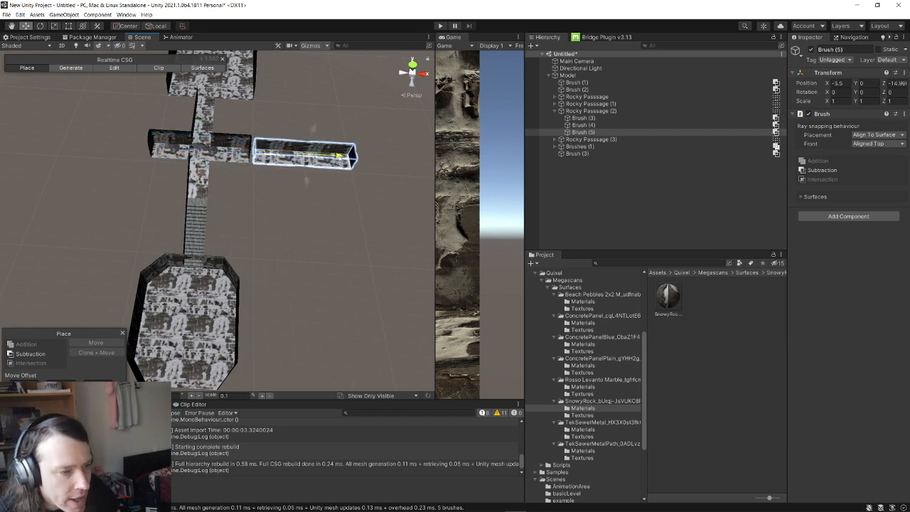
click(341, 199)
- Nudge the duplicated box brush to Z -15.25 for surface editing, and undo its moves out of the cross passage
right_drag(341, 199, 331, 154)
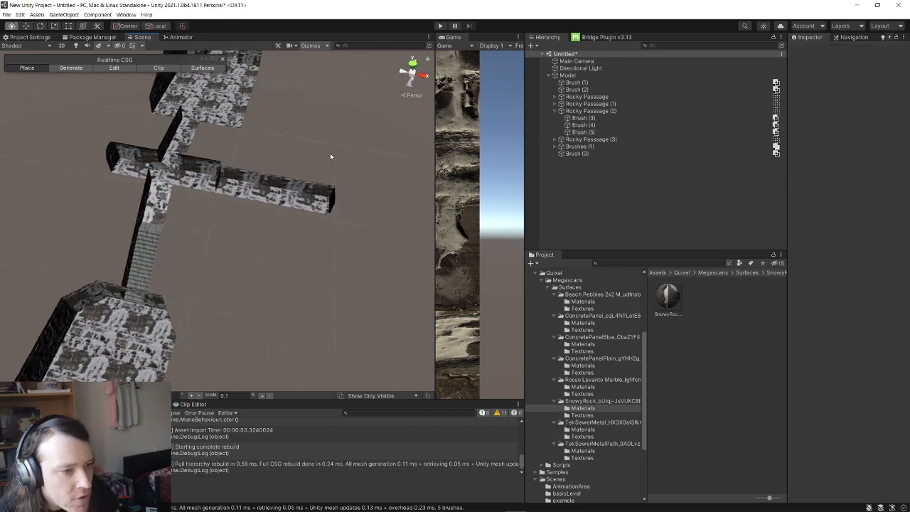
scroll(330, 154, up, 6)
click(304, 168)
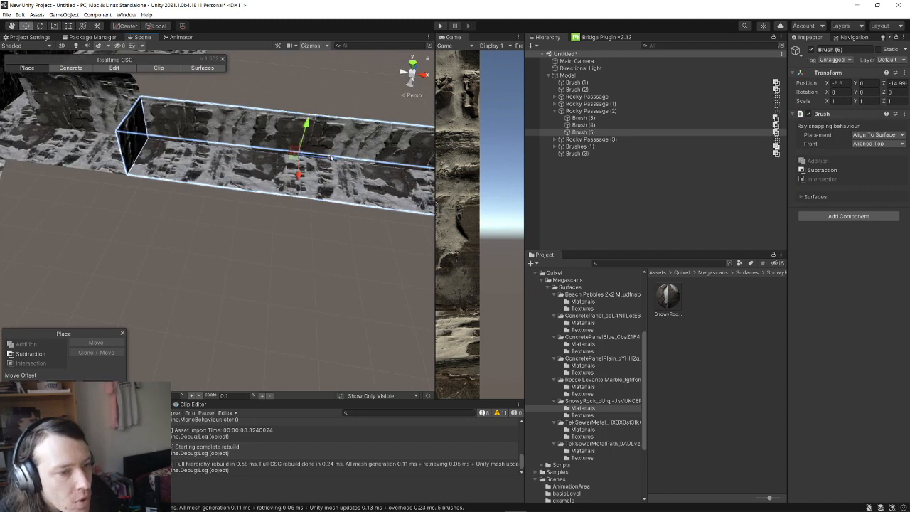
mouse_move(324, 158)
alt+mouse_down()
mouse_move(246, 146)
mouse_move(164, 114)
mouse_move(89, 64)
alt+mouse_up()
click(114, 67)
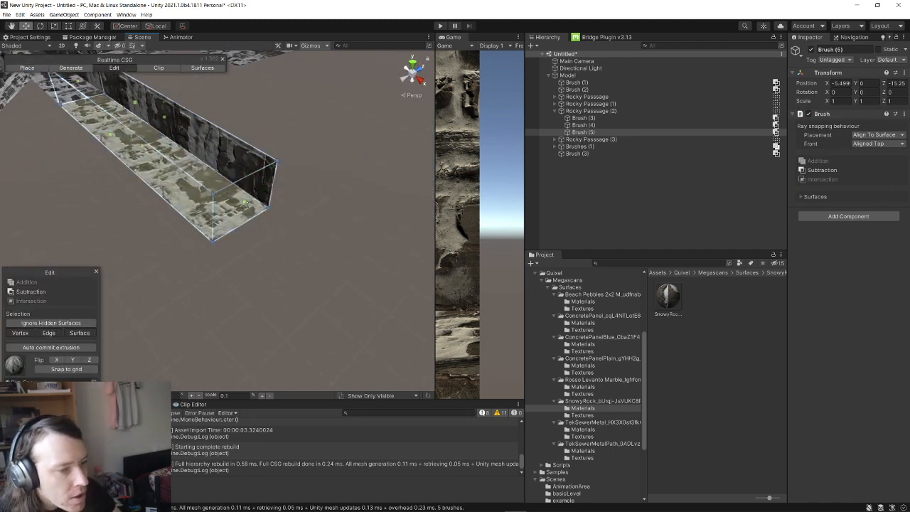
right_drag(246, 202, 211, 152)
key(ctrl+z)
key(ctrl+z)
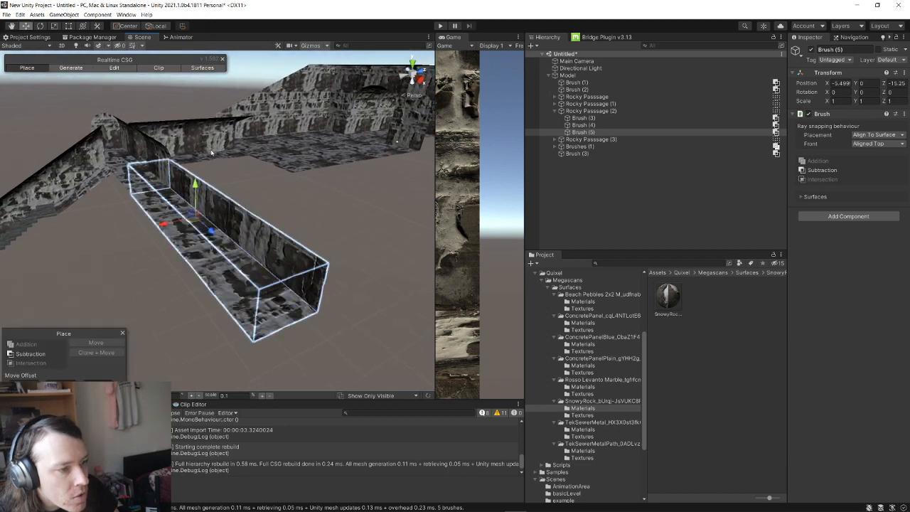
key(ctrl+z)
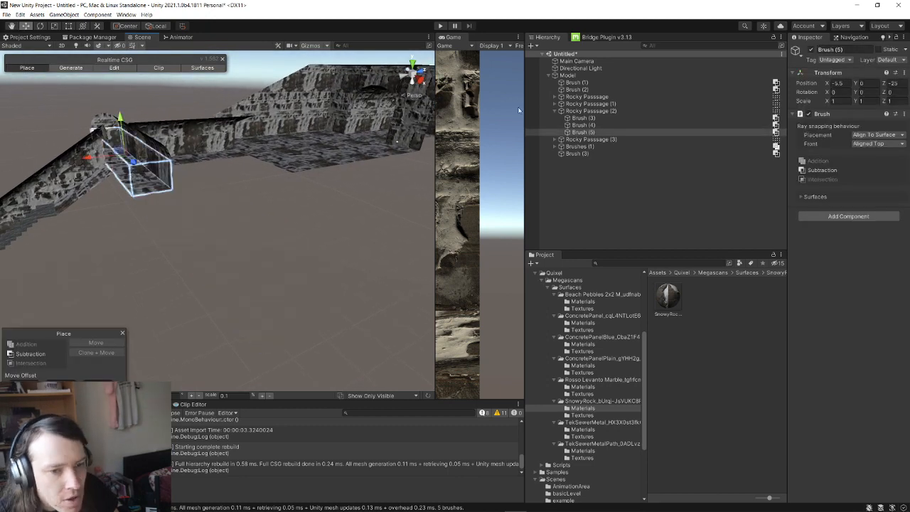
- Duplicate the whole Rocky Passsage (2) group and place the copy end to end with the cross passage at X 29.25
click(572, 113)
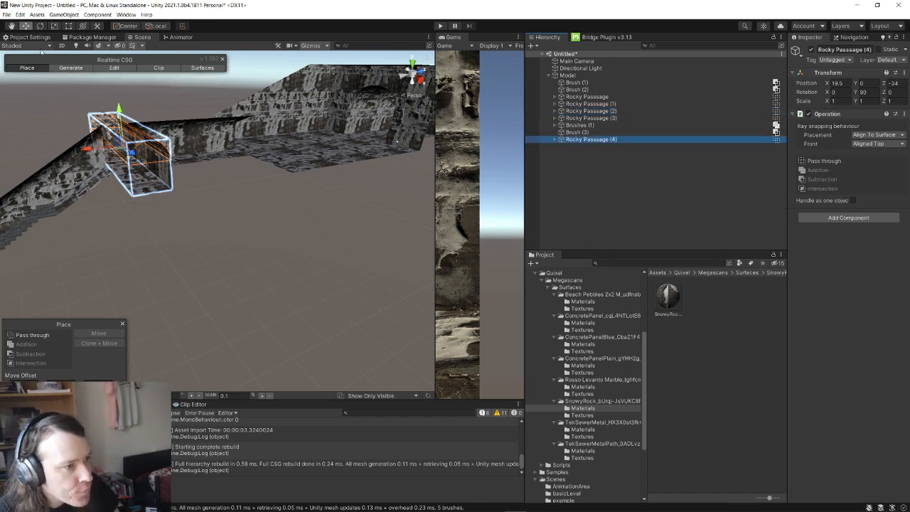
right_drag(69, 80, 167, 186)
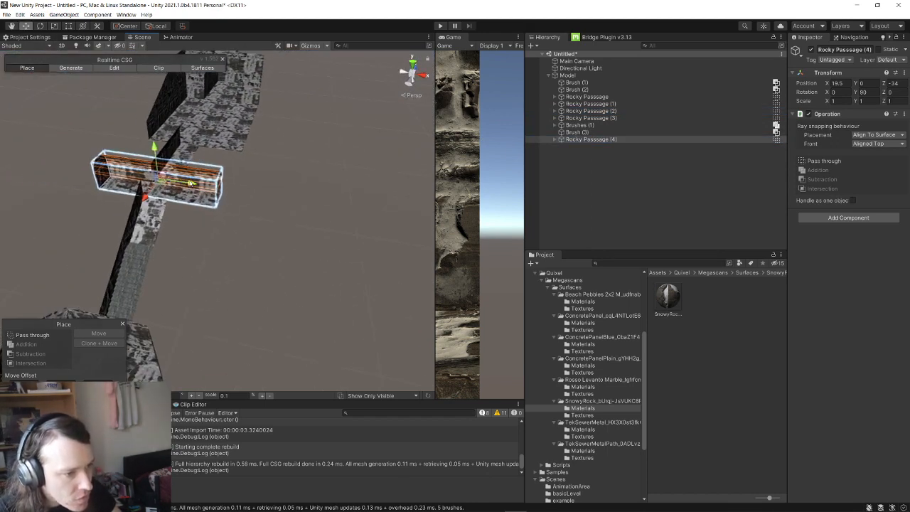
drag(190, 183, 312, 205)
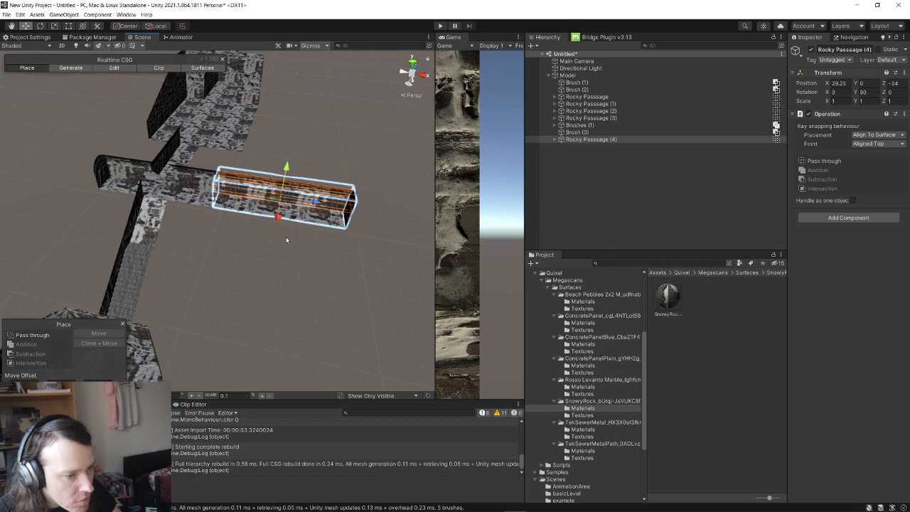
click(287, 239)
- Shift the outer end face of Brush (5) in Rocky Passsage (4) sideways so the box brush forks diagonally from the passage
right_drag(287, 240, 123, 218)
key(w)
click(114, 69)
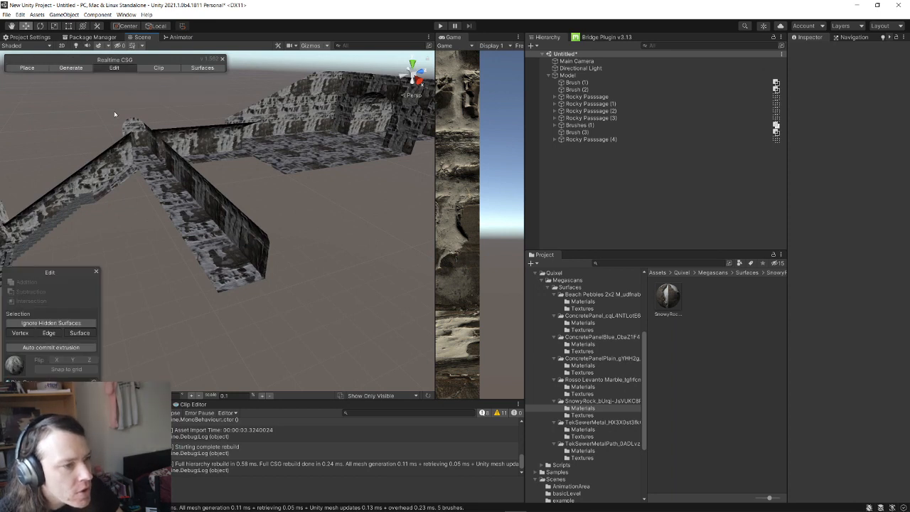
click(244, 246)
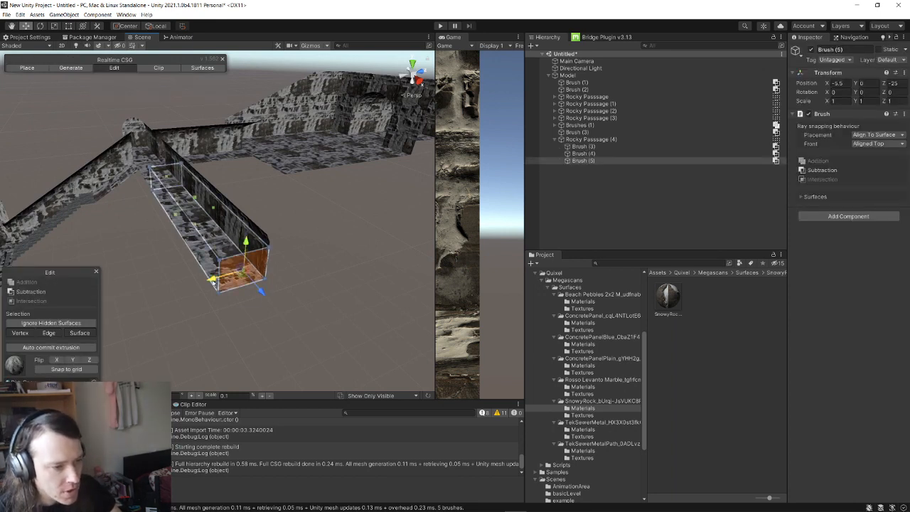
key(F1)
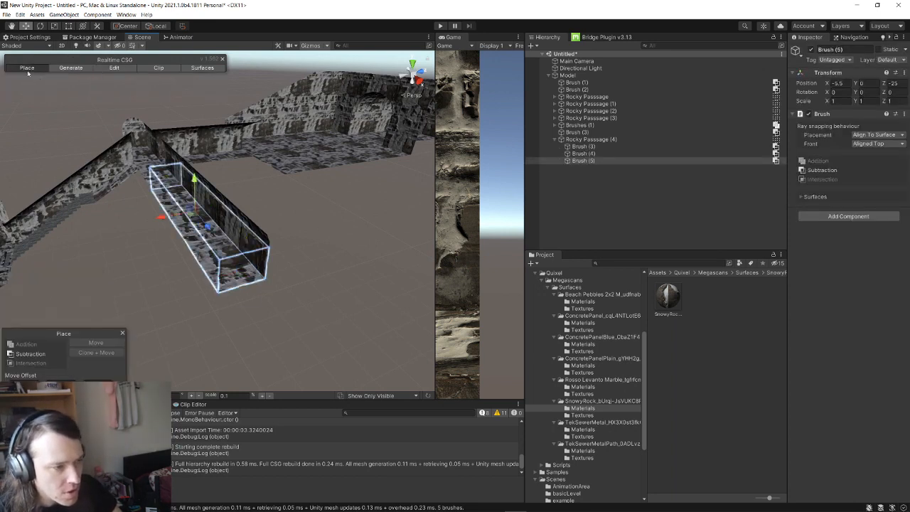
click(114, 68)
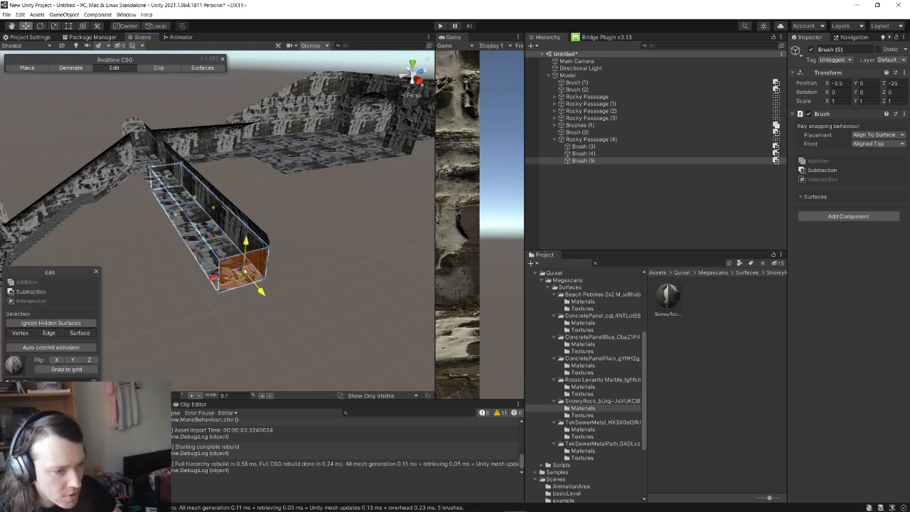
mouse_move(212, 280)
mouse_down()
mouse_move(313, 257)
mouse_move(357, 232)
mouse_up()
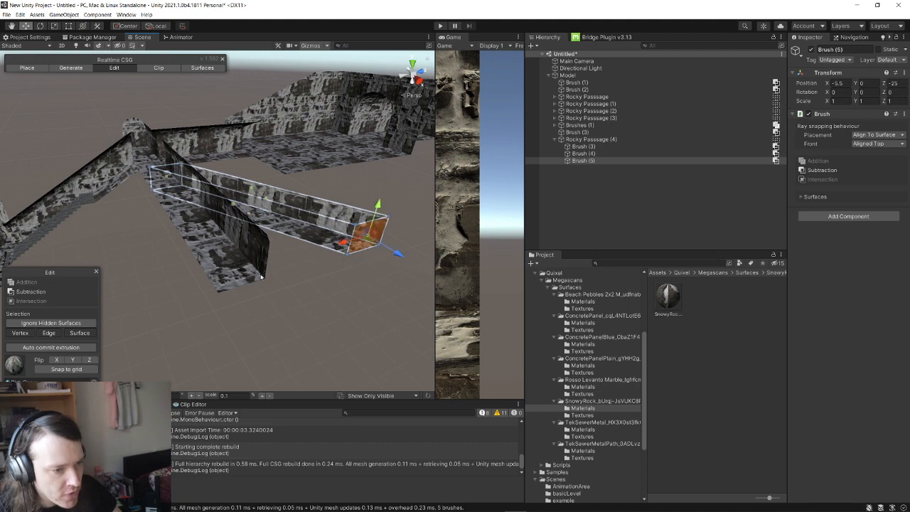
- Check which parts of the extended passage Brush (4) and Brush (3) in Rocky Passsage (4) form
click(583, 154)
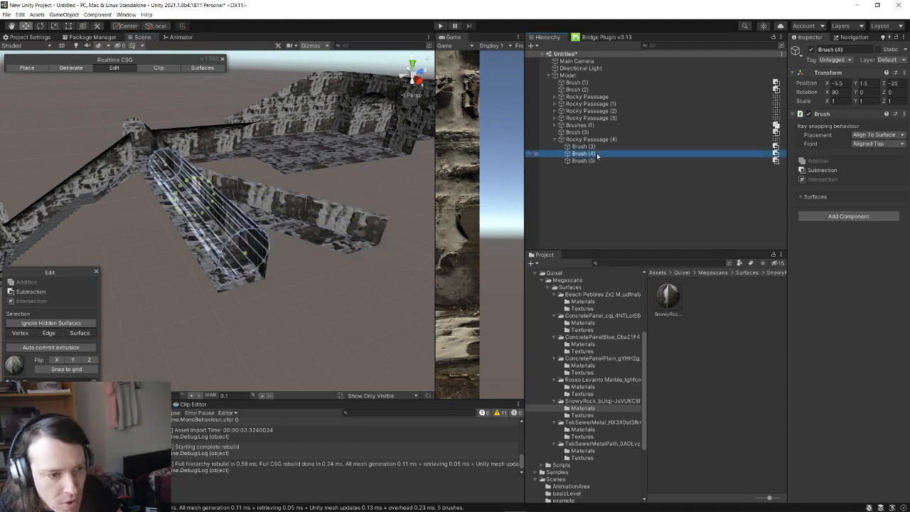
click(595, 146)
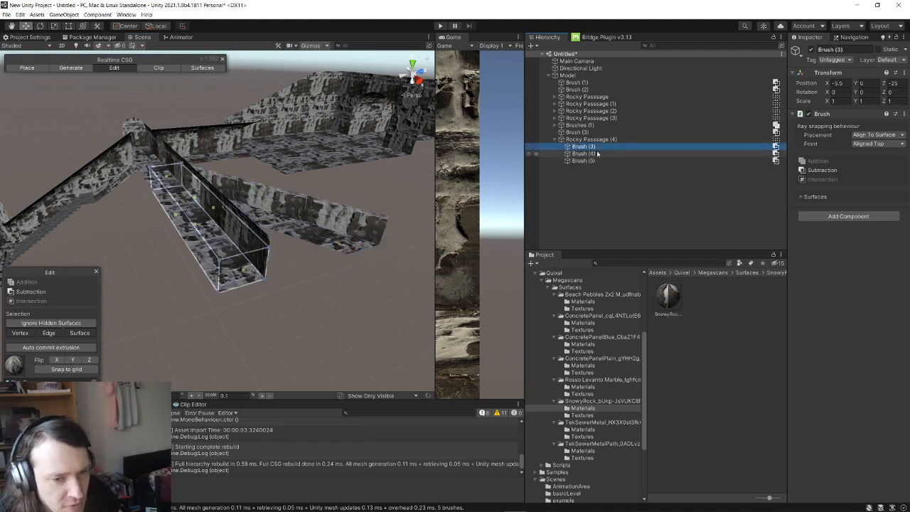
- Delete Brush (5) from Rocky Passsage (4) and shift the outer end face of its box-shaped Brush (3) sideways by 6.75 m
click(597, 153)
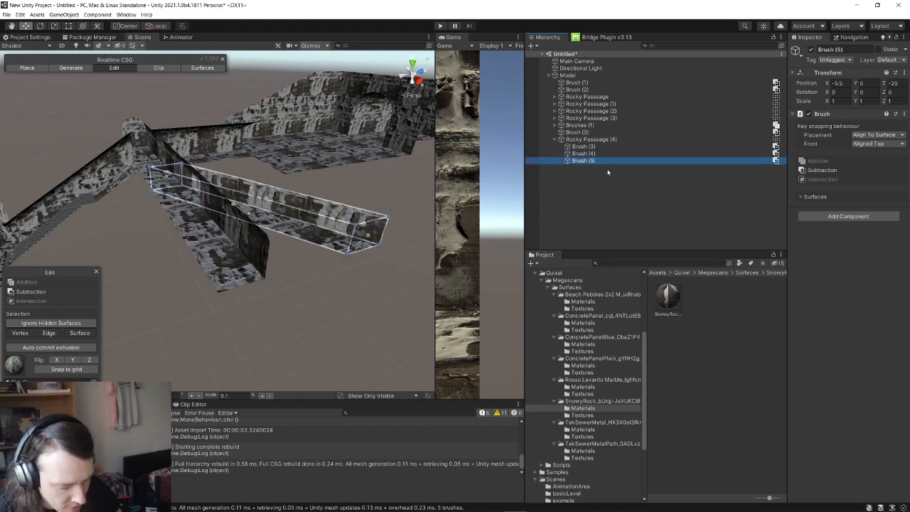
key(Delete)
click(594, 147)
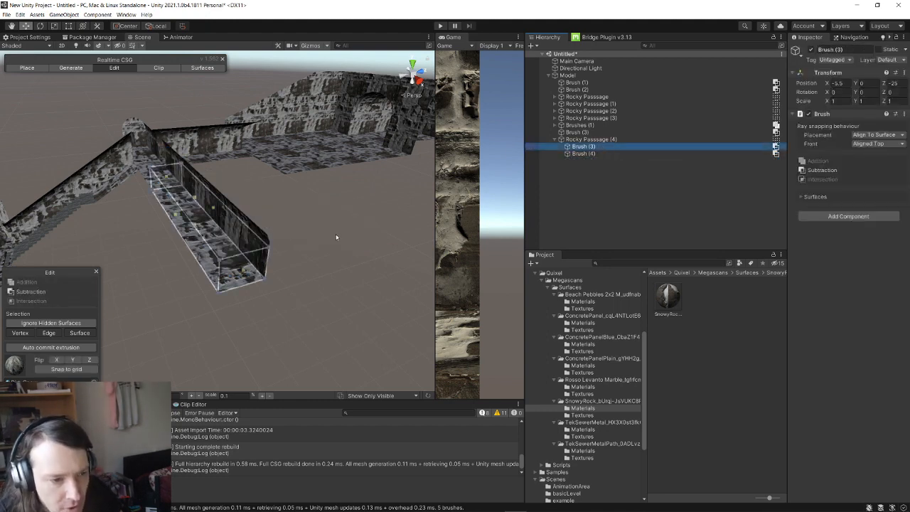
click(244, 269)
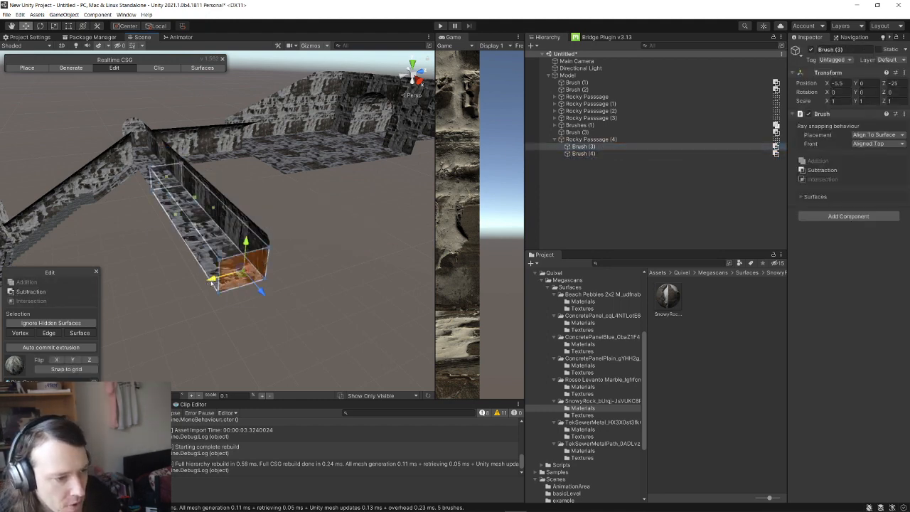
mouse_move(215, 281)
mouse_down()
mouse_move(349, 257)
mouse_move(368, 243)
mouse_up()
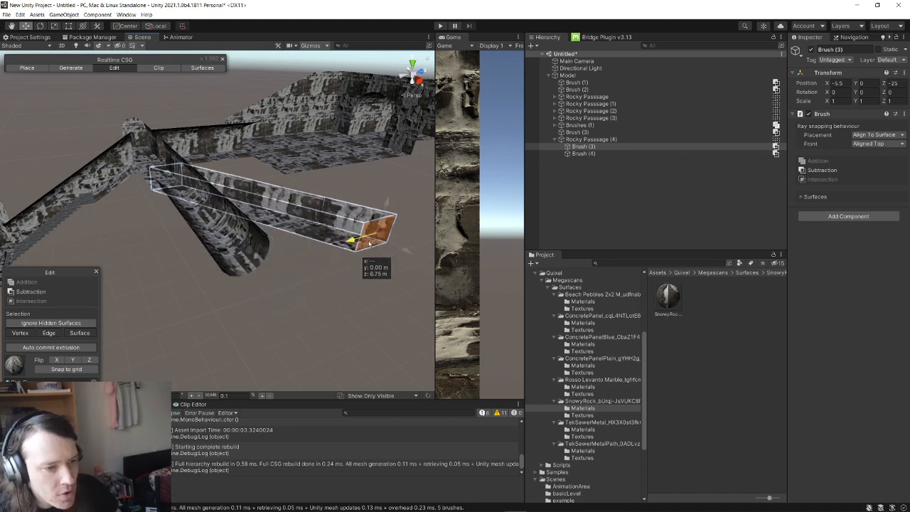
- Shift the outer end face of the cylindrical Brush (4) in Rocky Passsage (4) by 6.75 m to match the angled box brush
click(584, 153)
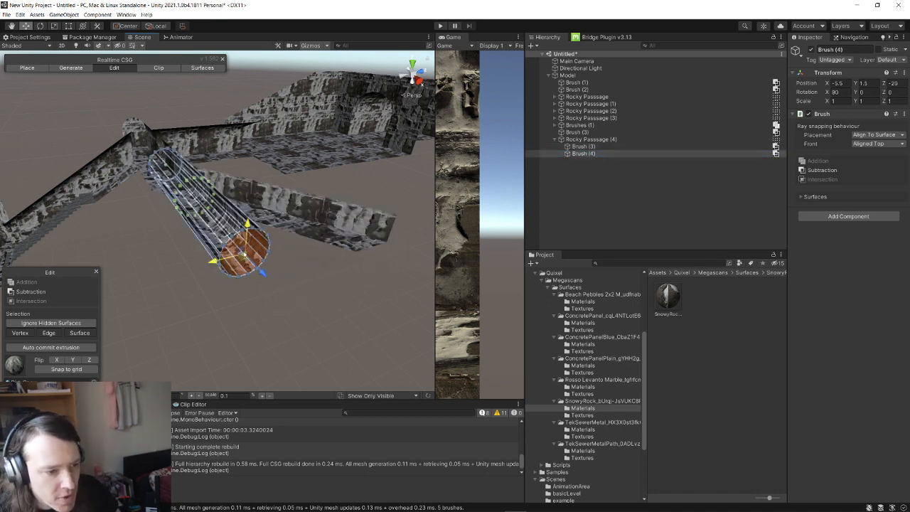
mouse_move(249, 264)
alt+mouse_down()
mouse_move(187, 274)
mouse_move(203, 268)
alt+mouse_up()
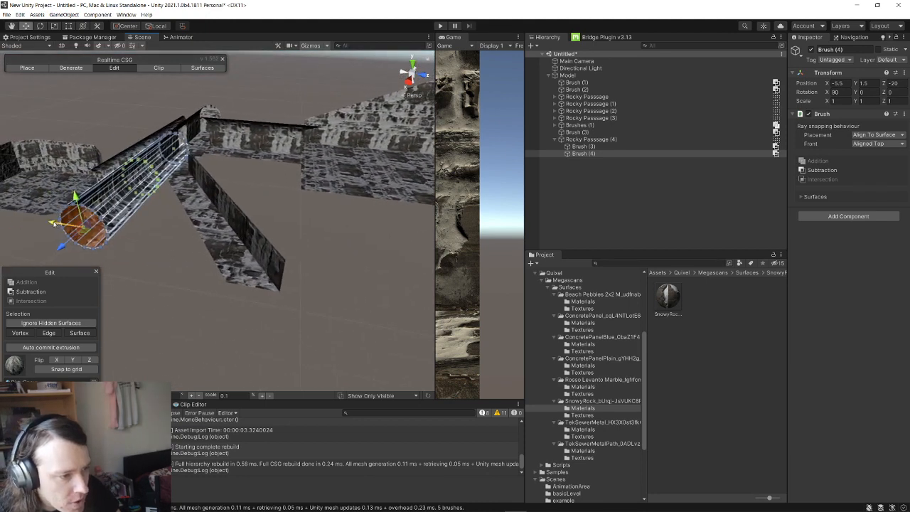
mouse_move(53, 224)
mouse_down()
mouse_move(203, 257)
mouse_move(206, 245)
mouse_up()
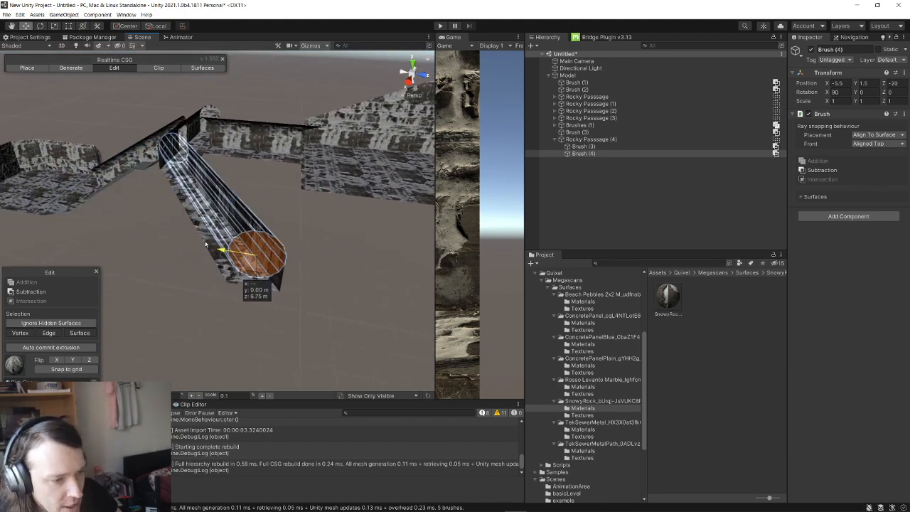
mouse_move(199, 302)
alt+mouse_down()
mouse_move(567, 322)
mouse_move(346, 305)
mouse_move(309, 286)
mouse_move(396, 305)
alt+mouse_up()
click(325, 282)
mouse_move(325, 282)
alt+mouse_down()
mouse_move(356, 258)
mouse_move(241, 257)
mouse_move(229, 271)
mouse_move(244, 258)
mouse_move(320, 270)
mouse_move(285, 258)
mouse_move(270, 287)
alt+mouse_up()
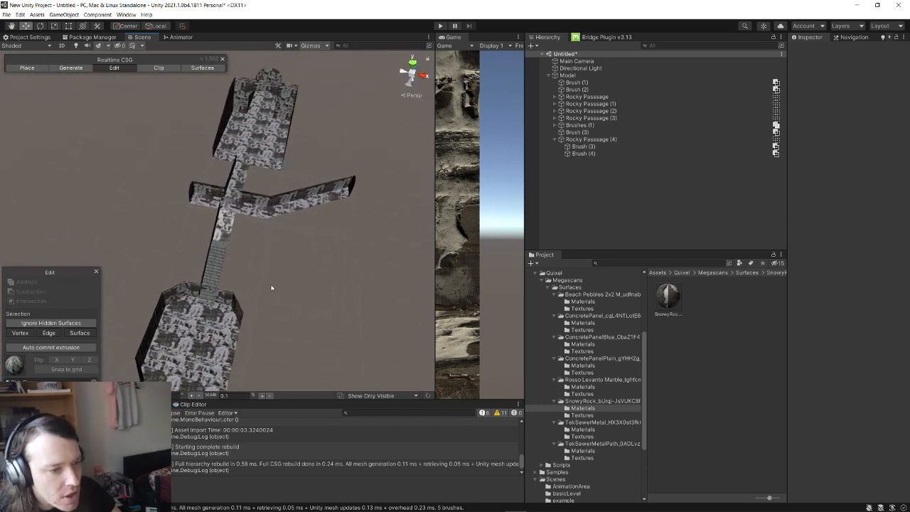
- Duplicate the octagonal room brush below the stairs and move the copy out beside the angled passage
click(229, 325)
click(577, 132)
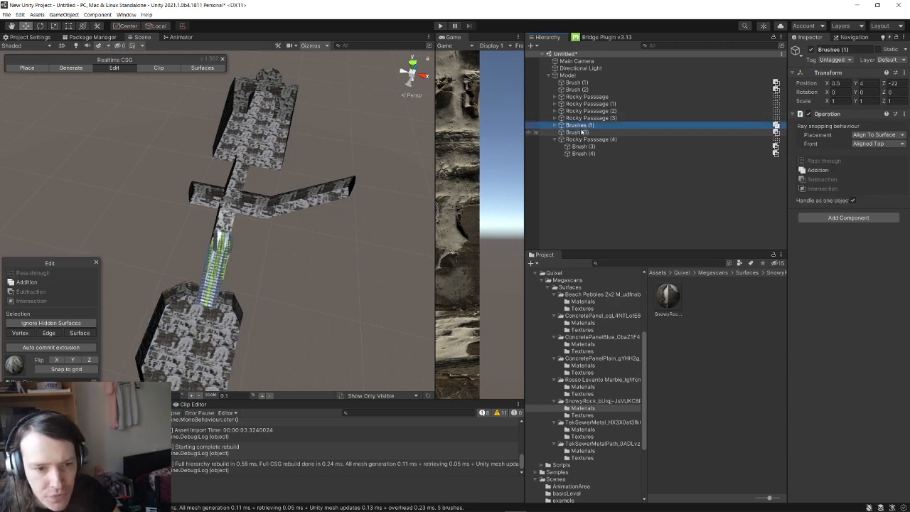
key(ctrl+d)
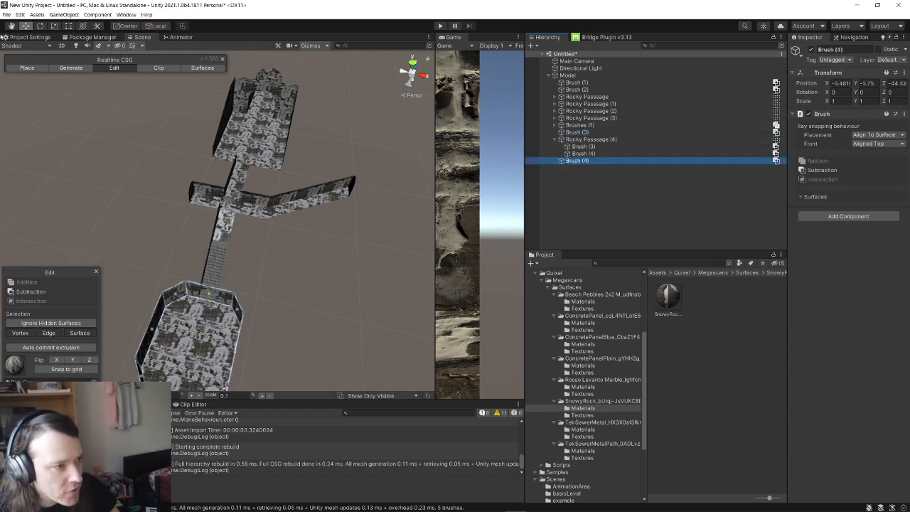
click(28, 68)
right_drag(283, 186, 273, 235)
scroll(245, 245, down, 2)
mouse_move(220, 237)
mouse_down()
mouse_move(282, 156)
mouse_move(409, 186)
mouse_up()
key(f)
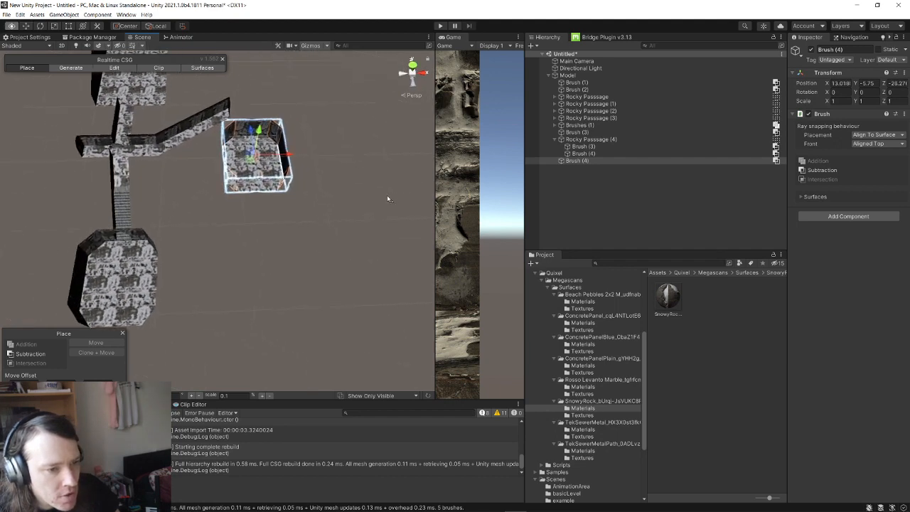
- Align the copied room with the end of the angled passage at about X 9.5, Y -0.25, Z -21.3
drag(215, 180, 226, 102)
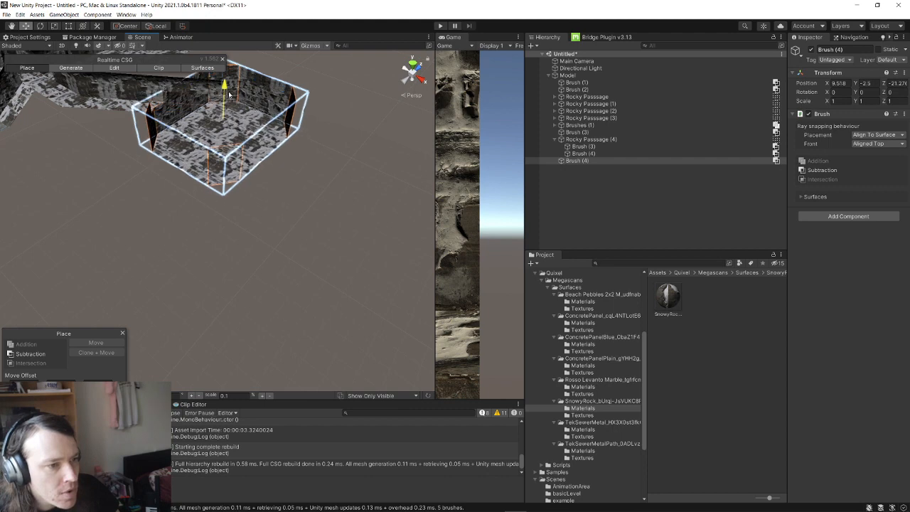
key(f)
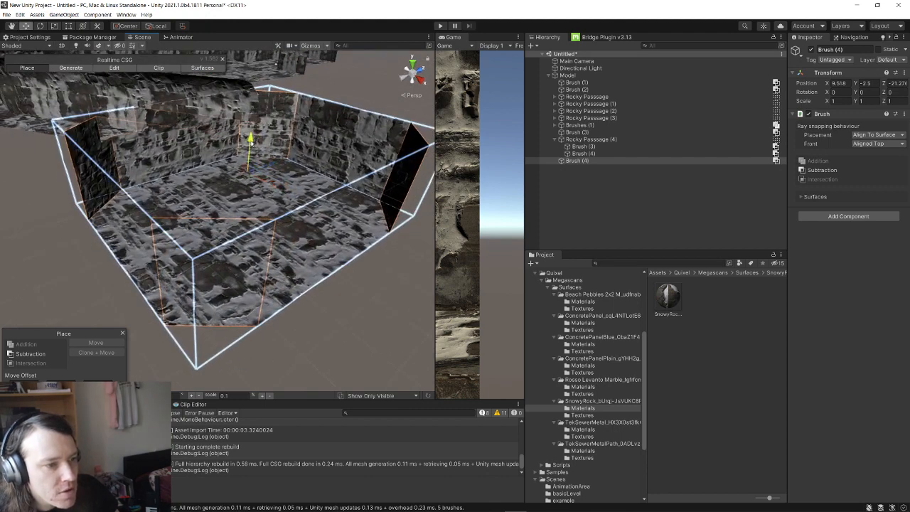
mouse_move(250, 142)
alt+mouse_down()
mouse_move(254, 93)
mouse_move(251, 99)
alt+mouse_up()
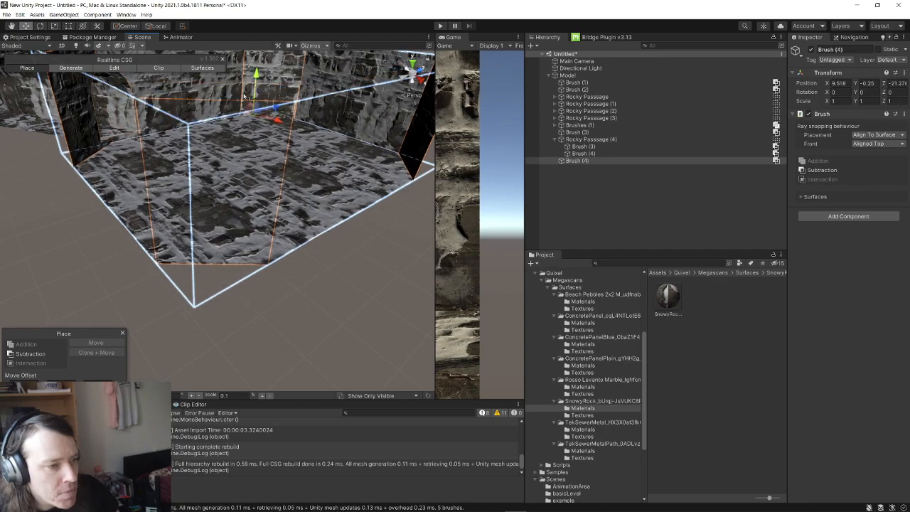
click(97, 217)
key(w)
mouse_move(98, 217)
right_down()
mouse_move(93, 178)
mouse_move(19, 159)
mouse_move(864, 142)
mouse_move(886, 177)
mouse_move(123, 210)
mouse_move(274, 246)
mouse_move(236, 252)
mouse_move(278, 227)
right_up()
key(s)
click(299, 183)
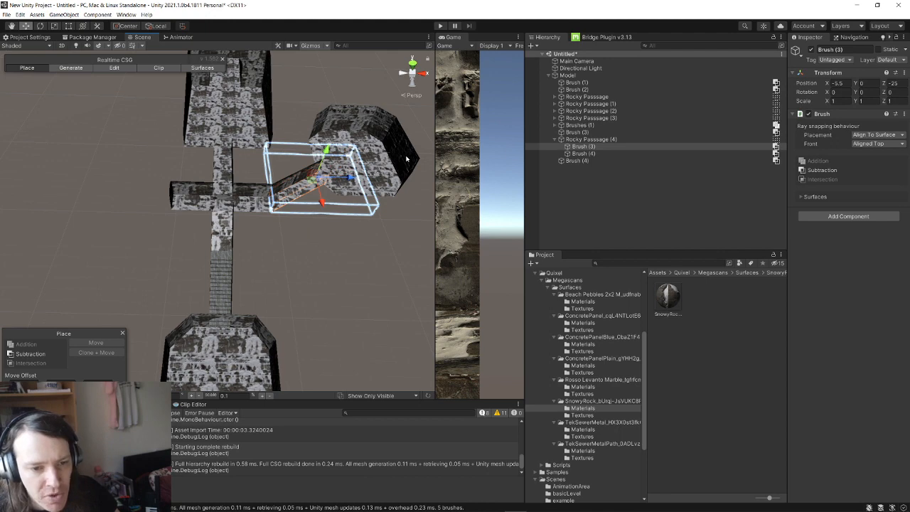
click(637, 140)
key(Escape)
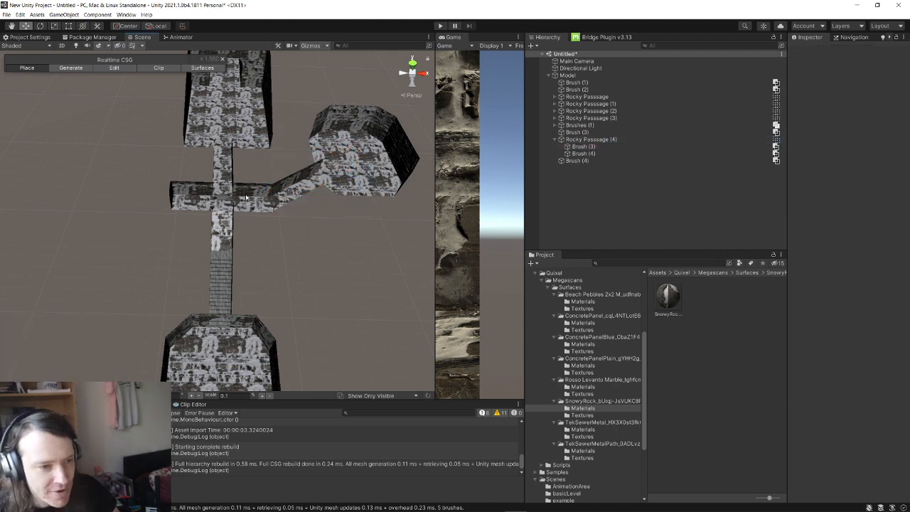
- Switch to brush editing and select the end face of Brush (5) at the closed end of Rocky Passsage (2)
click(172, 204)
key(w)
mouse_move(172, 204)
right_down()
mouse_move(225, 200)
mouse_move(241, 188)
right_up()
click(114, 68)
click(247, 146)
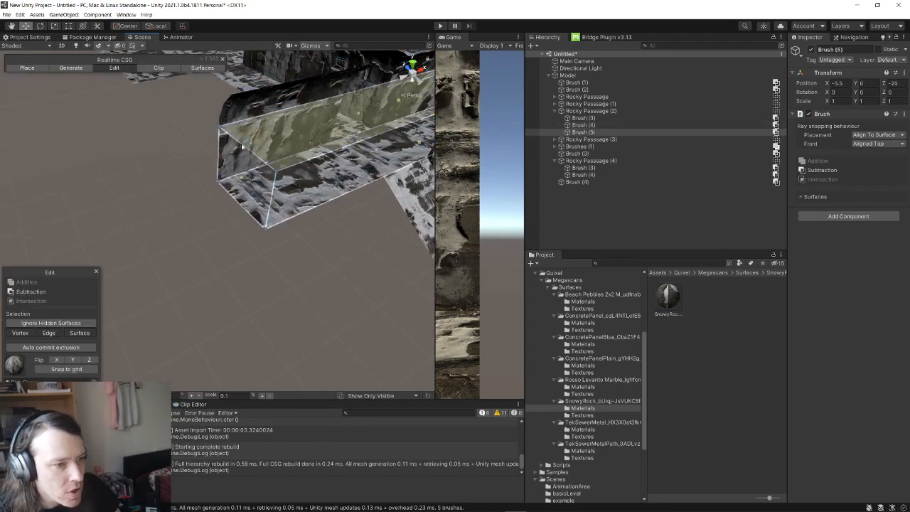
click(243, 177)
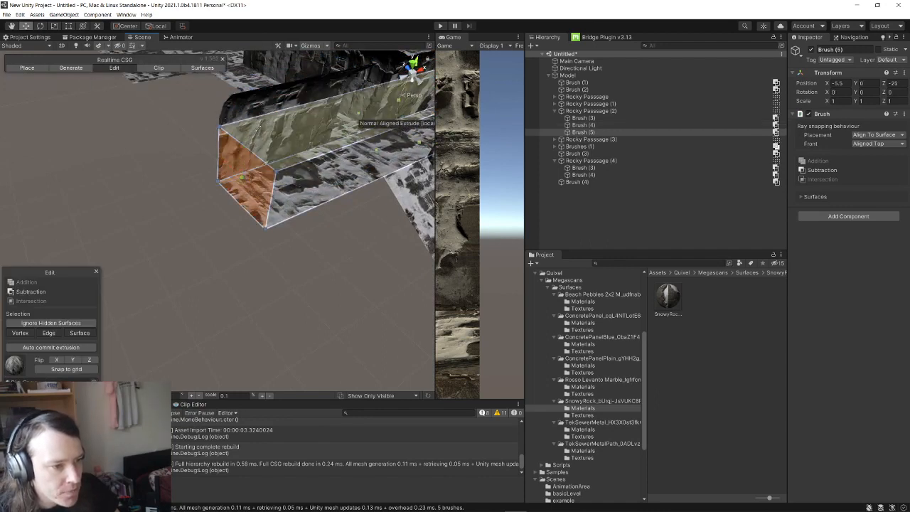
click(258, 128)
click(256, 212)
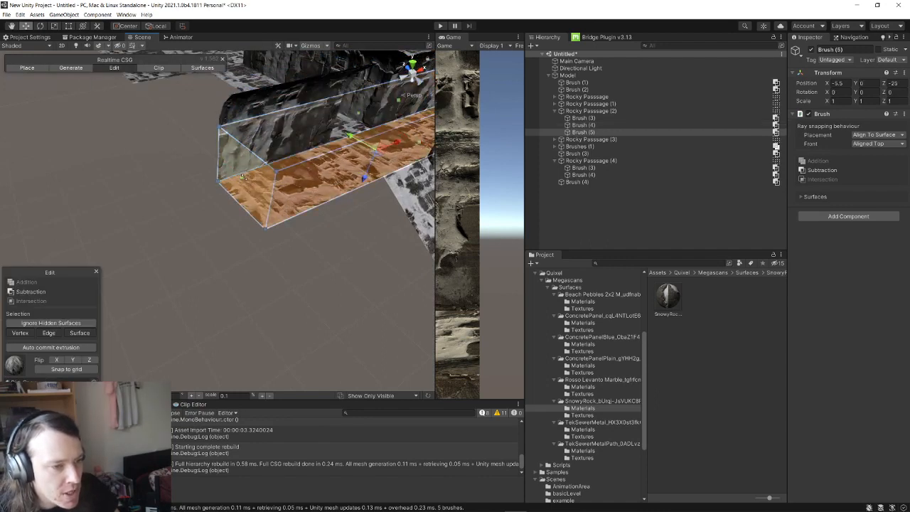
click(241, 193)
- Make Rocky Passsage (2) behave as one object and extend its end face outward, away from the crossing, into a long corridor
scroll(242, 196, down, 4)
alt+drag(242, 196, 138, 231)
click(579, 112)
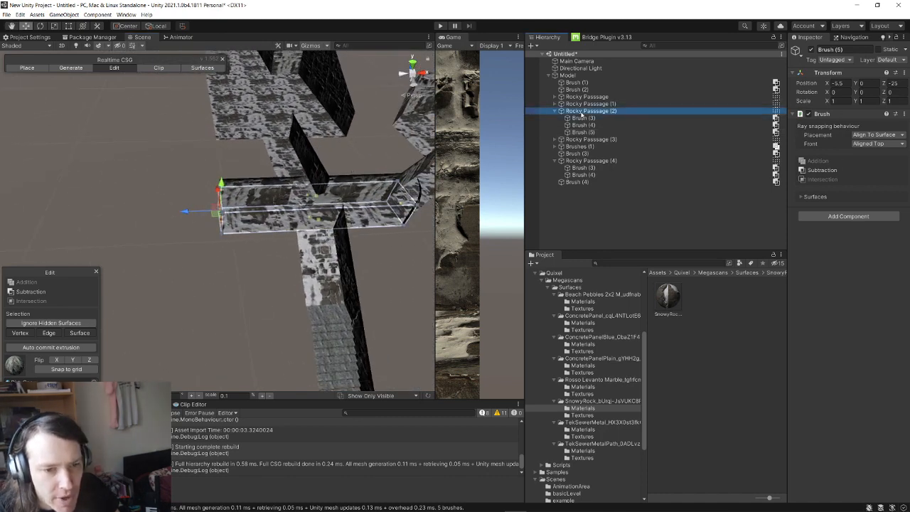
alt+drag(256, 198, 386, 226)
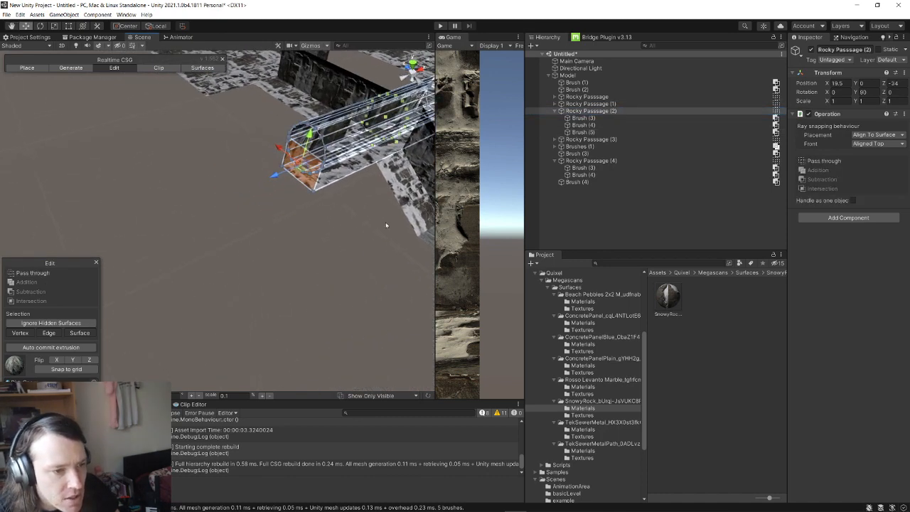
click(582, 112)
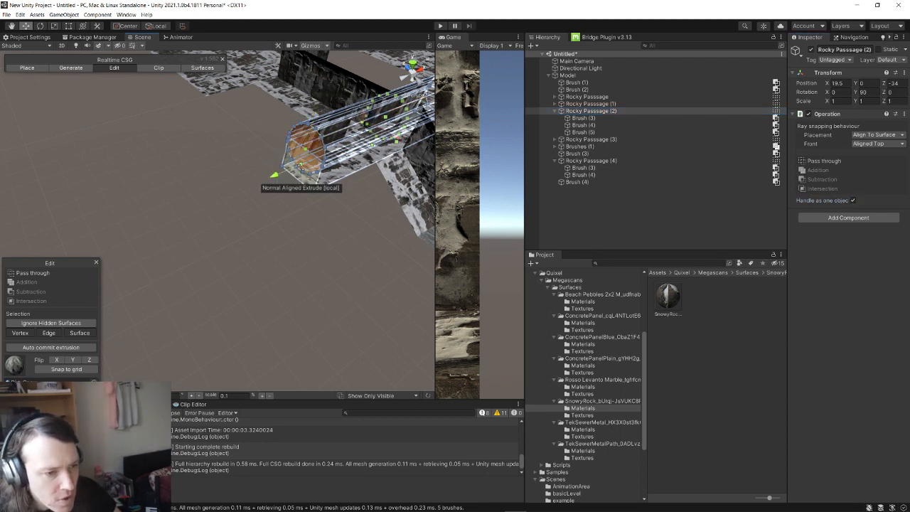
mouse_move(290, 190)
alt+mouse_down()
mouse_move(324, 177)
mouse_move(117, 183)
alt+mouse_up()
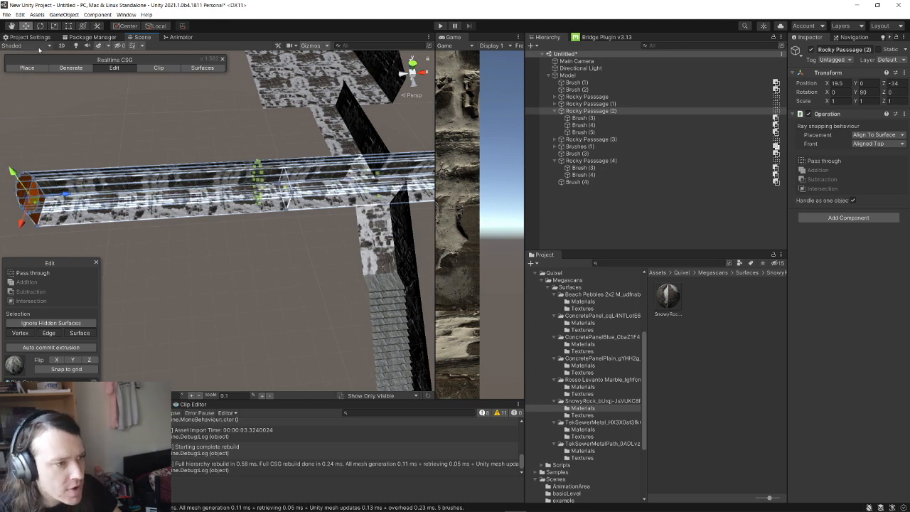
- Duplicate the room at the angled passage and place the copy at the far end of the long corridor, about X -28.2, Z -28.5
click(28, 67)
click(231, 292)
key(s)
right_drag(201, 260, 174, 265)
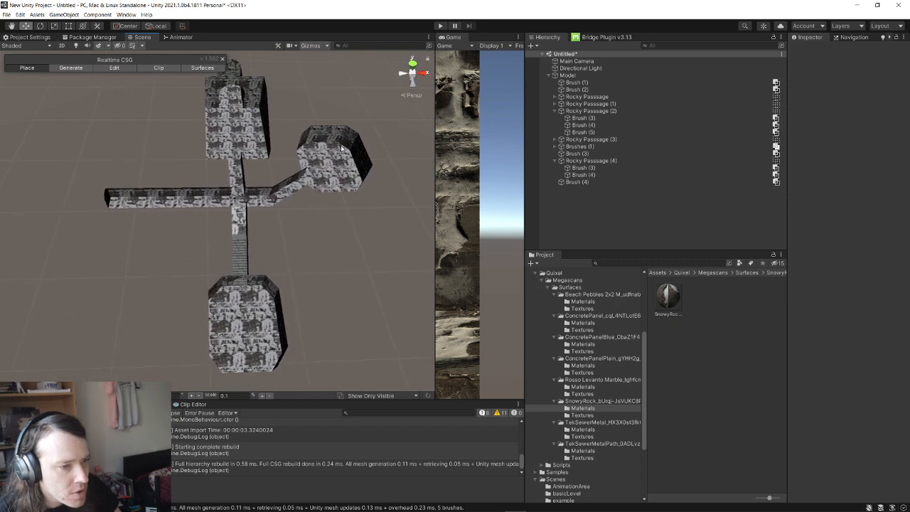
click(339, 147)
key(ctrl+d)
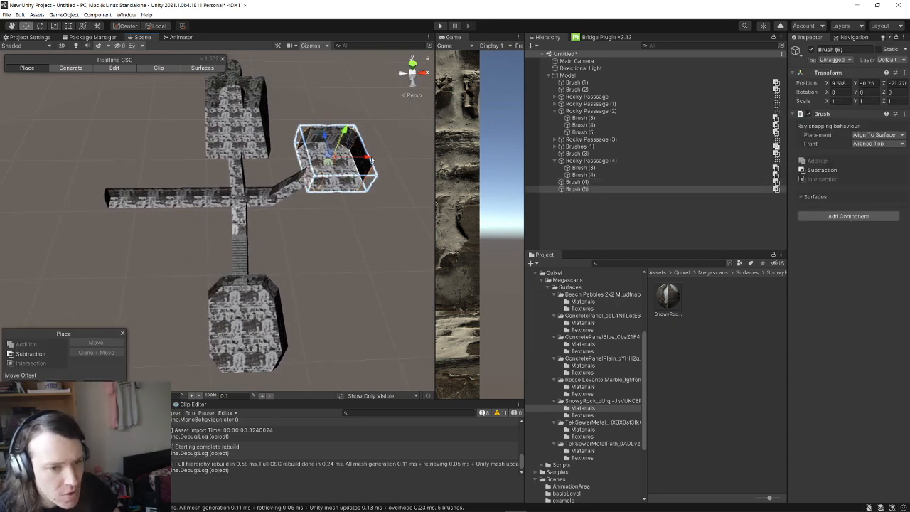
drag(364, 161, 128, 171)
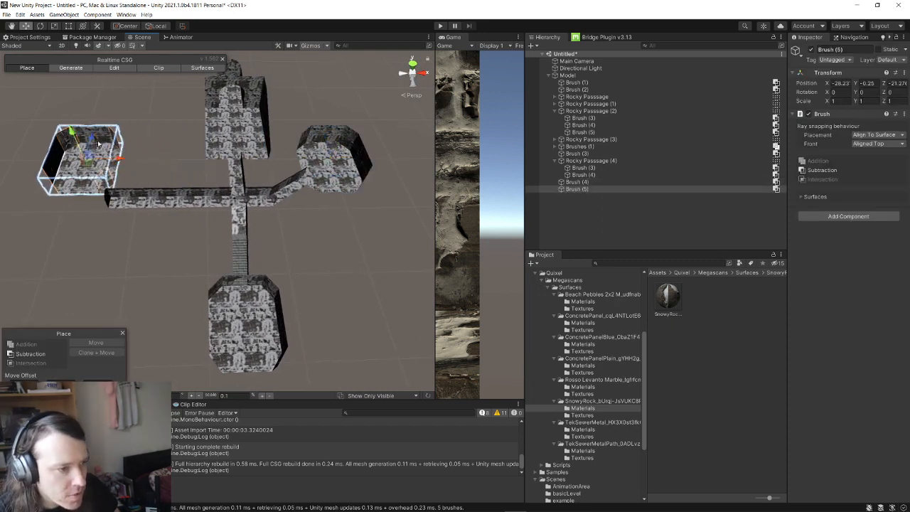
drag(98, 144, 80, 171)
click(159, 248)
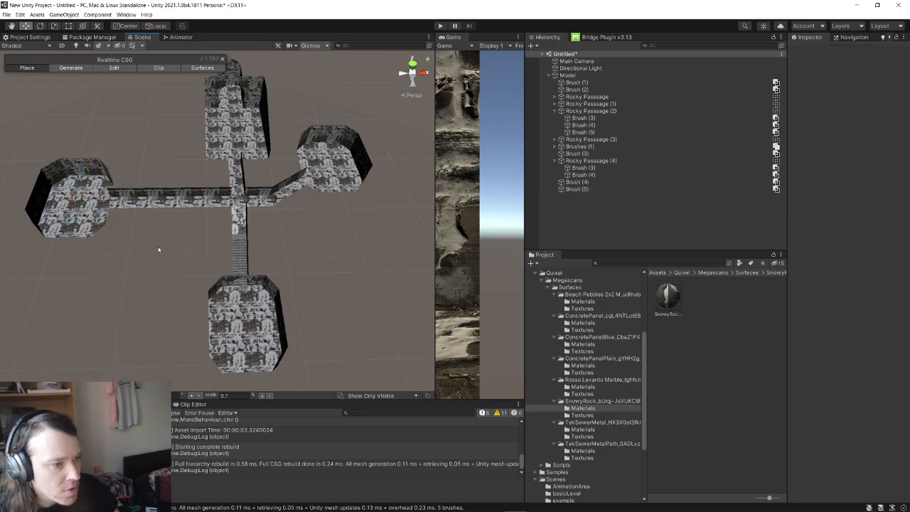
- Try the ConcretePanelPlain material on the new room at the end of the long corridor
key(w)
mouse_move(158, 249)
right_down()
mouse_move(203, 248)
mouse_move(225, 229)
mouse_move(291, 209)
mouse_move(260, 197)
mouse_move(128, 199)
right_up()
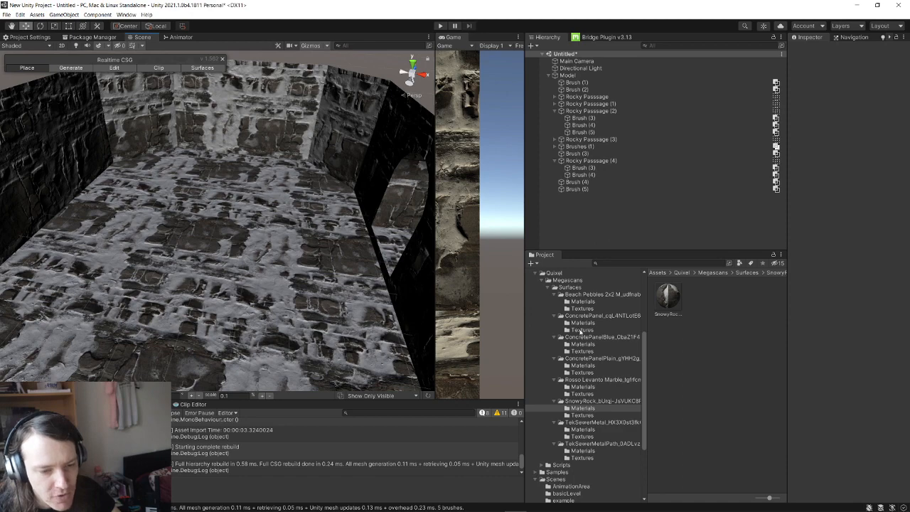
right_drag(301, 290, 121, 256)
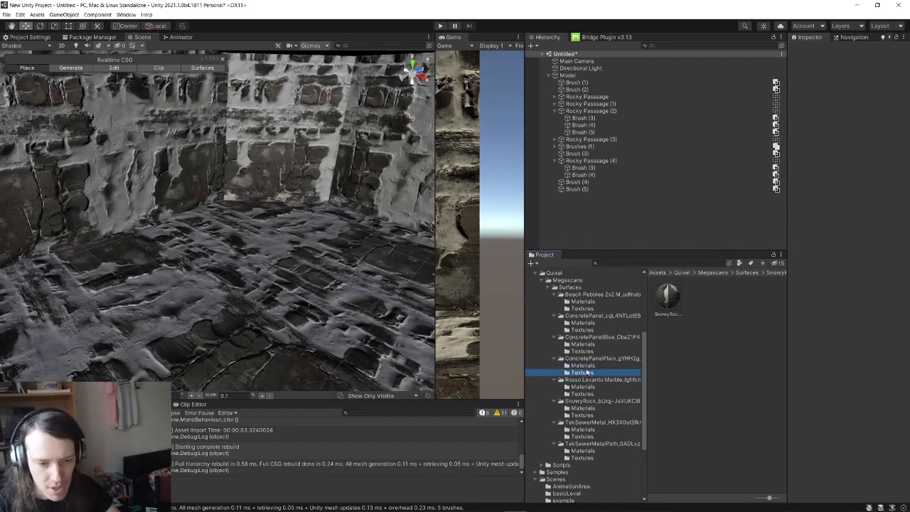
click(583, 366)
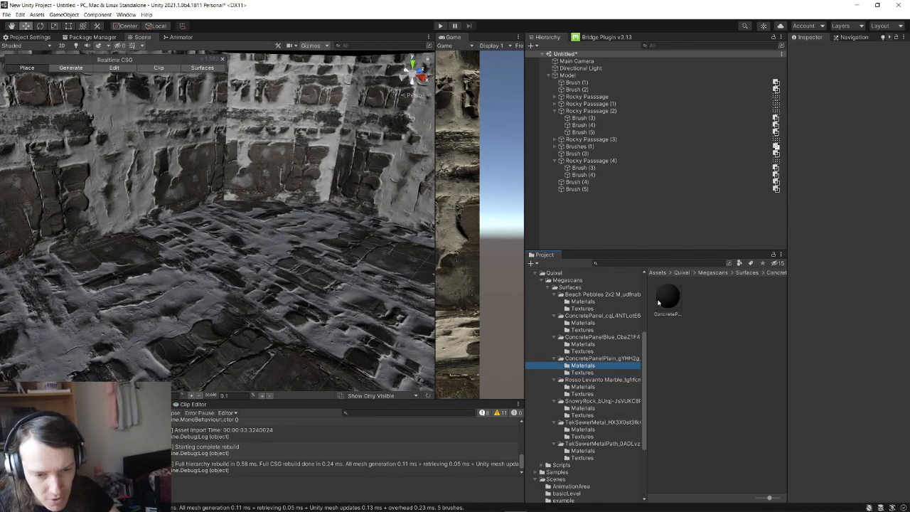
mouse_move(659, 303)
mouse_down()
mouse_move(344, 280)
mouse_move(272, 175)
mouse_up()
click(272, 175)
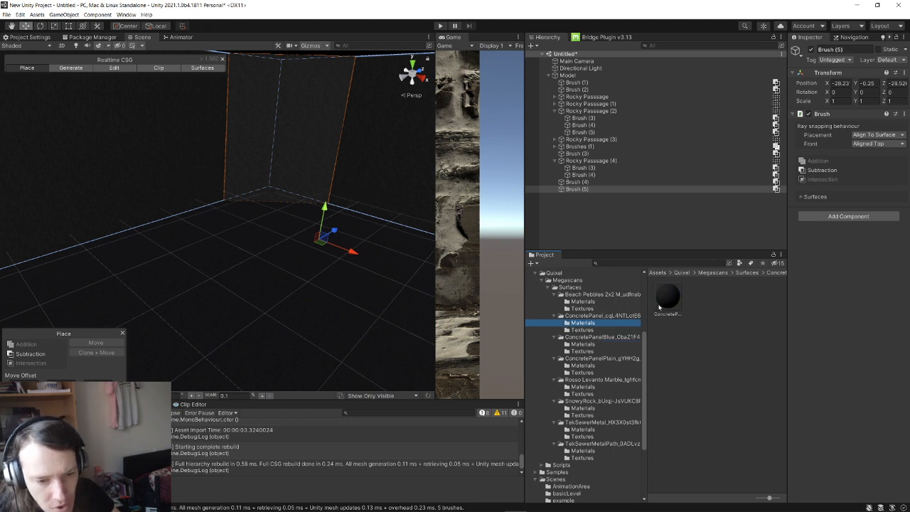
- Apply the ConcretePanel material to all surfaces of the new room brush
drag(669, 298, 280, 186)
drag(246, 152, 193, 157)
right_drag(290, 210, 540, 305)
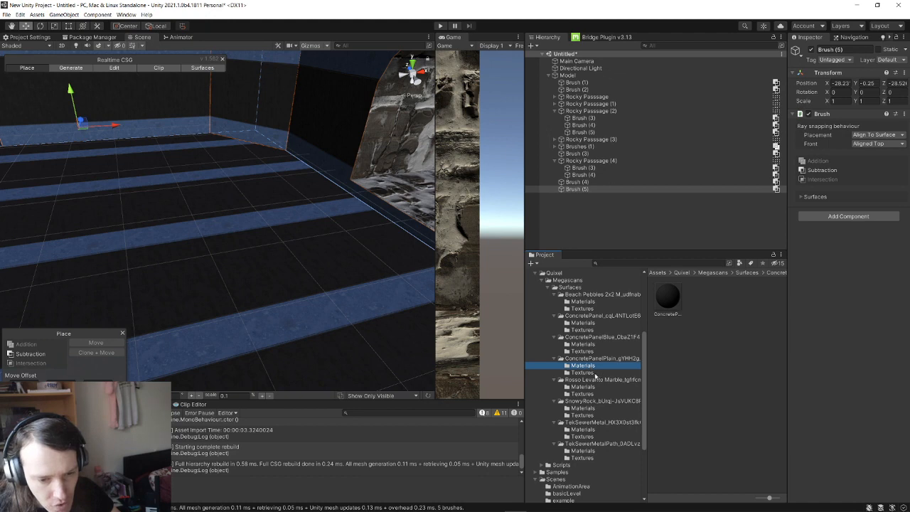
- Apply the ConcretePanelPlain material to the new room's floor and ceiling, leaving the striped panels on the walls
drag(529, 267, 250, 263)
right_drag(250, 263, 87, 152)
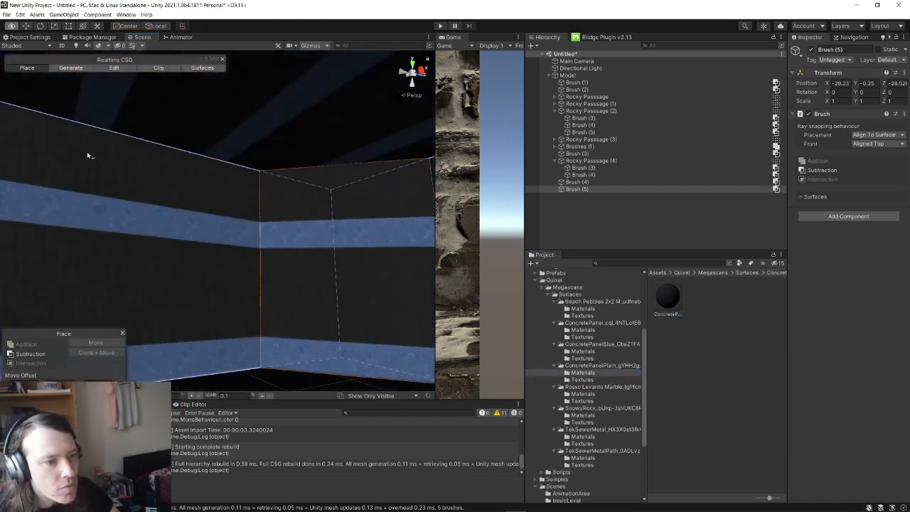
drag(667, 296, 331, 138)
mouse_move(335, 207)
right_down()
mouse_move(888, 218)
mouse_move(749, 203)
mouse_move(695, 239)
mouse_move(204, 279)
mouse_move(217, 299)
mouse_move(253, 308)
mouse_move(217, 267)
mouse_move(197, 273)
mouse_move(230, 233)
mouse_move(253, 243)
mouse_move(262, 234)
mouse_move(71, 278)
mouse_move(130, 287)
mouse_move(258, 257)
mouse_move(241, 220)
right_up()
key(w)
key(s)
key(w)
key(s)
key(w)
key(s)
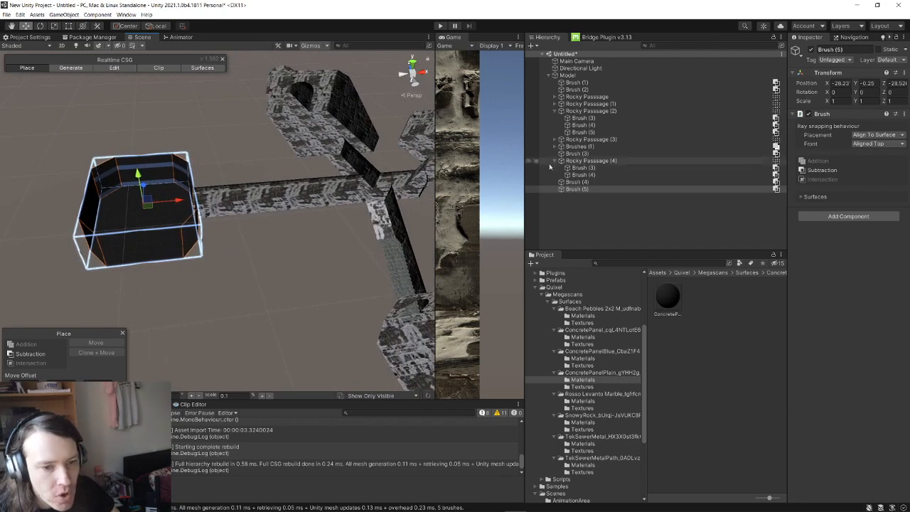
- Duplicate the first rocky passage group and place the copy at the striped room, at X -22.75, Z 2
click(595, 162)
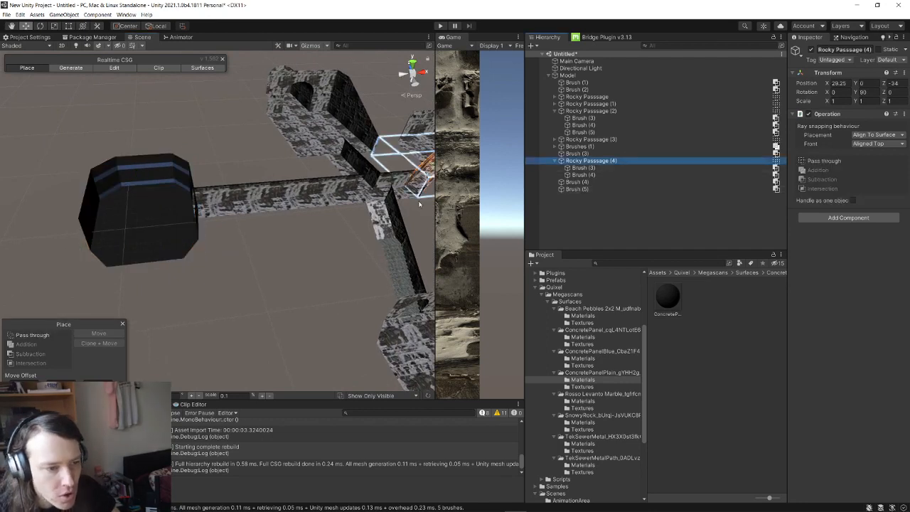
click(589, 147)
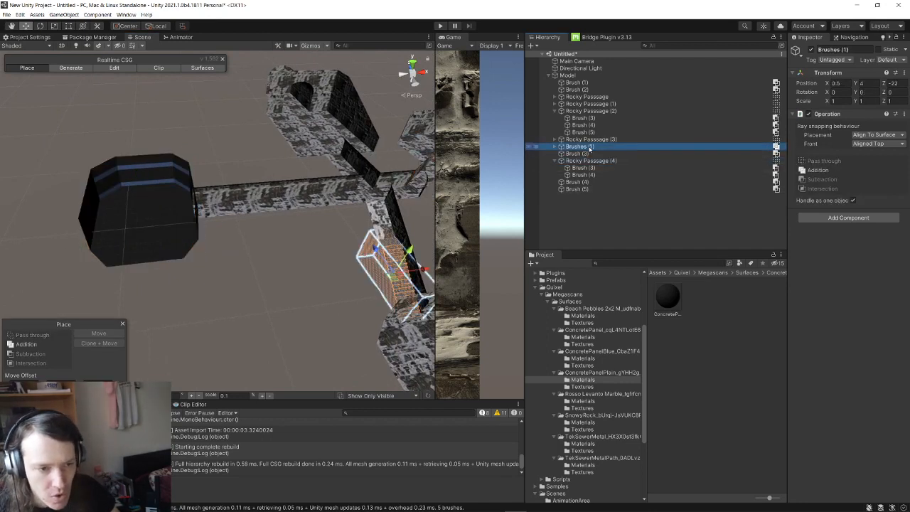
click(592, 101)
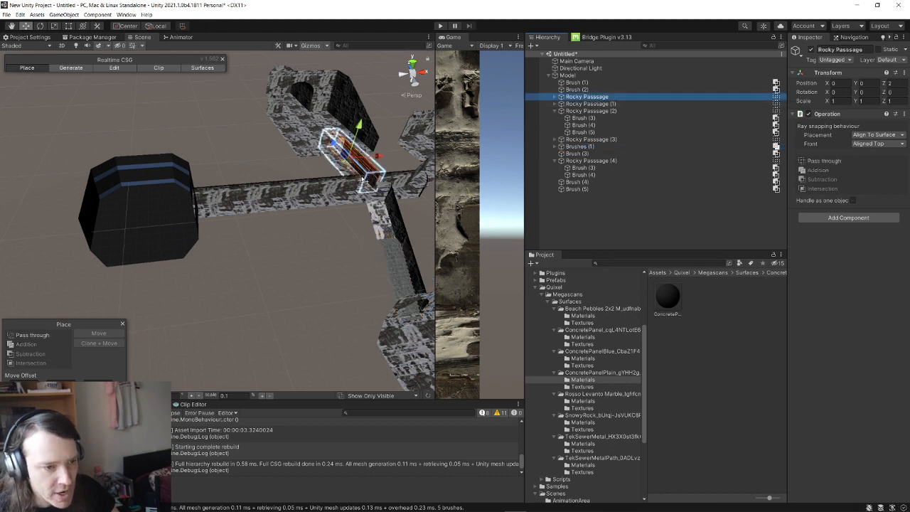
key(ctrl+d)
drag(380, 158, 220, 163)
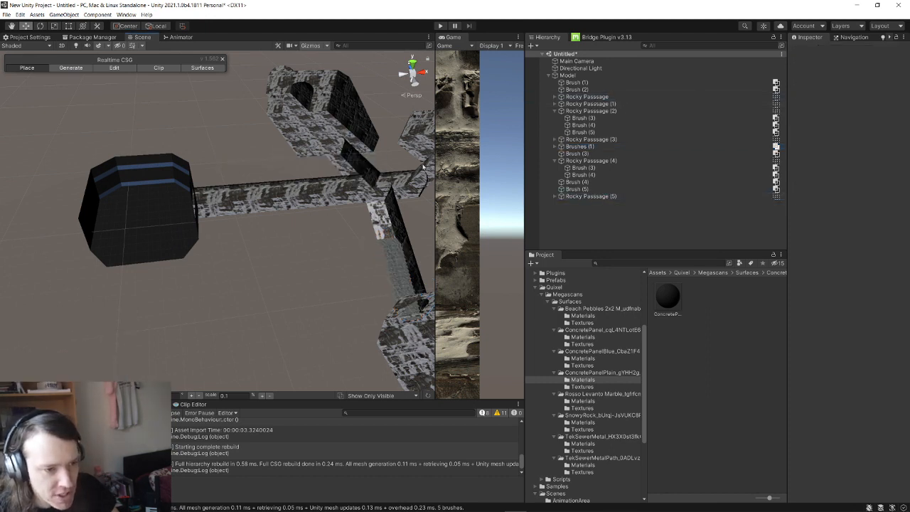
key(ctrl+z)
drag(382, 156, 203, 163)
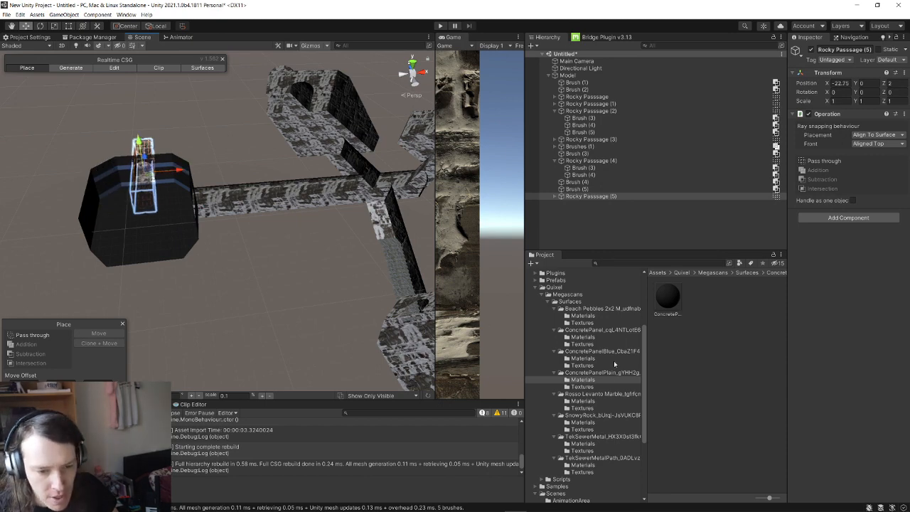
- Try the striped ConcretePanel material on the lower brush of the duplicated passage
right_drag(165, 235, 201, 208)
key(w)
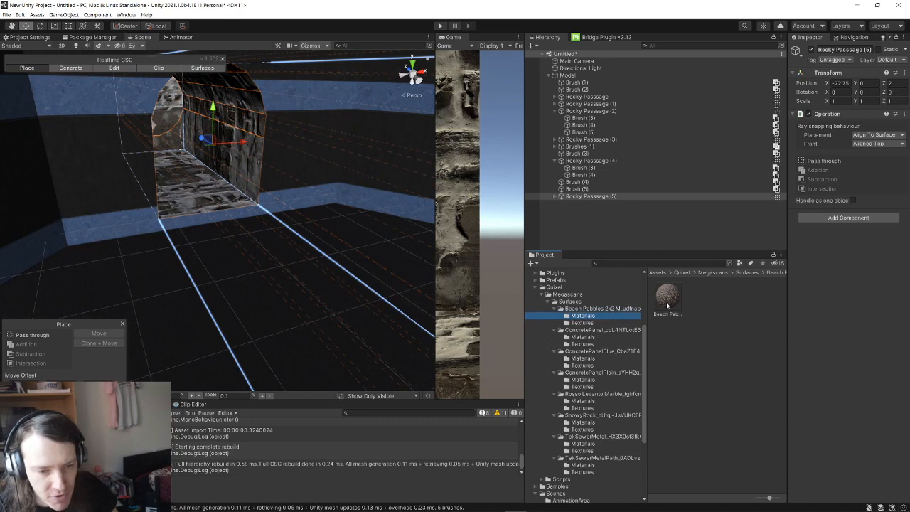
mouse_move(665, 300)
mouse_down()
mouse_move(213, 142)
mouse_move(250, 172)
mouse_move(212, 112)
mouse_move(249, 162)
mouse_move(236, 218)
mouse_up()
key(w)
mouse_move(235, 217)
right_down()
mouse_move(221, 205)
mouse_move(180, 218)
right_up()
key(d)
key(s)
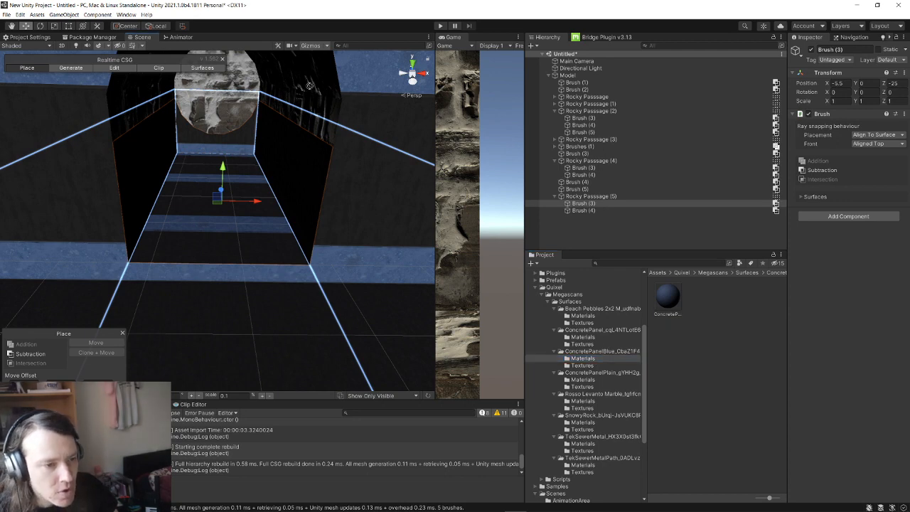
- Apply the ConcretePanelBlue material to the duplicated passage's arched brush and lower brush
right_drag(269, 205, 267, 149)
click(296, 161)
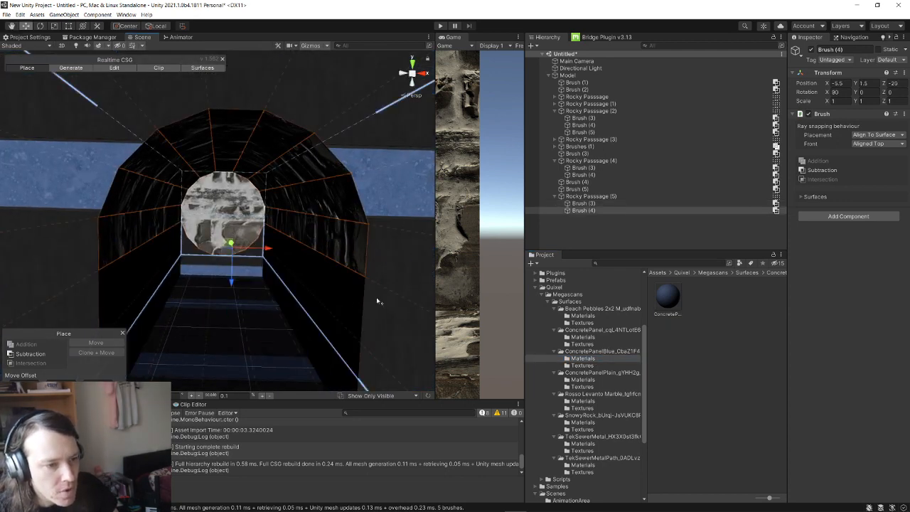
key(s)
right_drag(323, 171, 340, 183)
key(w)
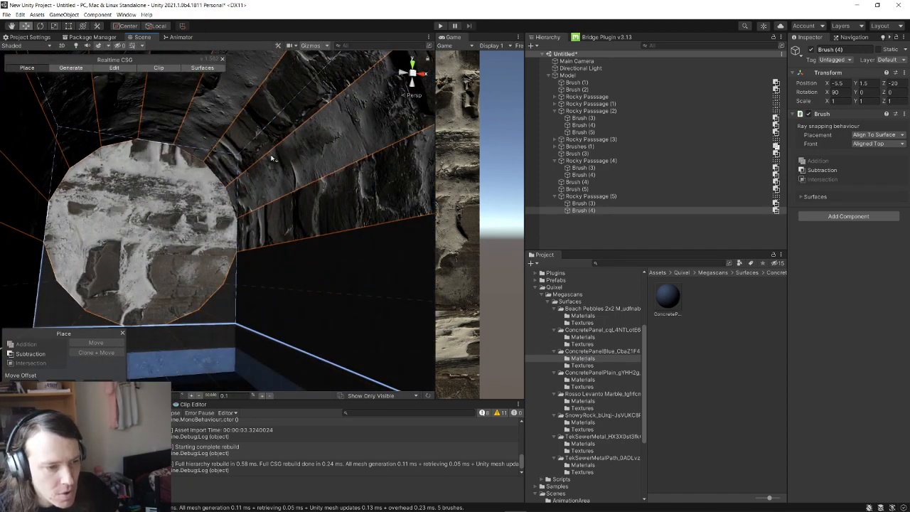
right_drag(271, 158, 413, 231)
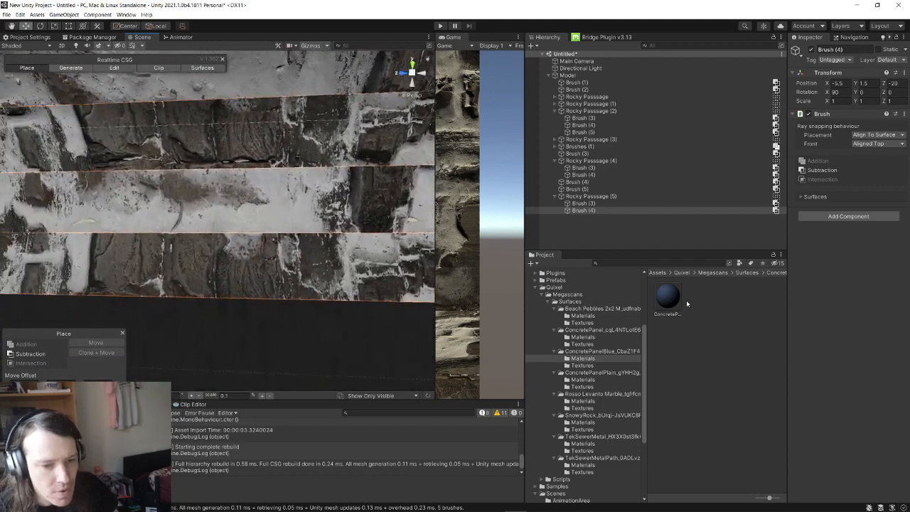
drag(669, 296, 334, 165)
right_drag(334, 165, 58, 327)
right_drag(281, 293, 226, 281)
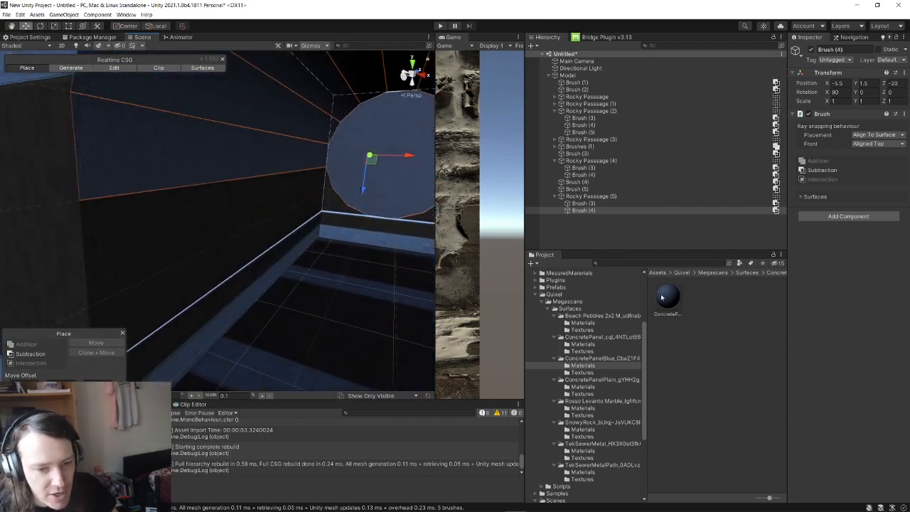
mouse_move(661, 298)
mouse_down()
mouse_move(305, 302)
mouse_move(377, 305)
mouse_up()
- Duplicate the striped concrete room and place the copy at the other end of the blue passage
mouse_move(318, 334)
right_down()
mouse_move(278, 337)
mouse_move(421, 320)
right_up()
mouse_move(210, 355)
right_down()
mouse_move(379, 359)
mouse_move(386, 372)
mouse_move(289, 291)
right_up()
click(318, 265)
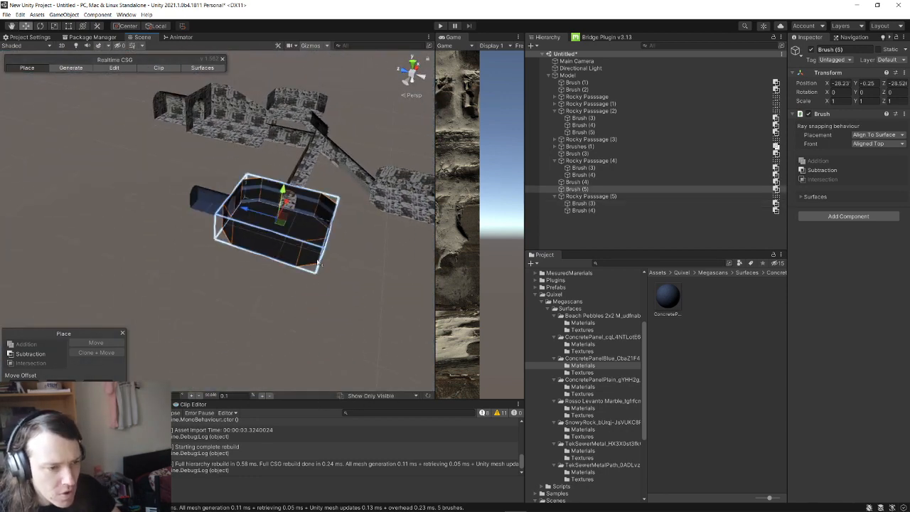
mouse_move(318, 263)
right_down()
mouse_move(315, 305)
mouse_move(339, 319)
right_up()
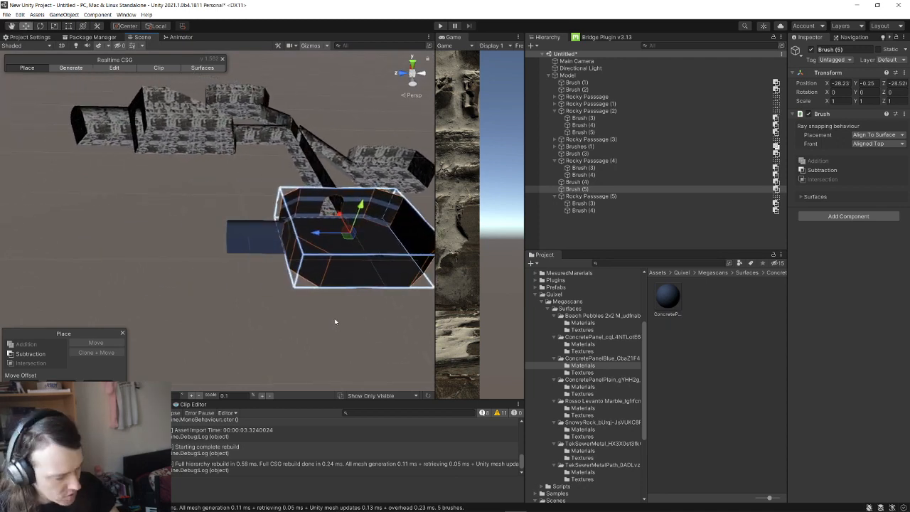
mouse_move(313, 235)
mouse_down()
mouse_move(138, 235)
mouse_move(151, 239)
mouse_up()
click(221, 338)
- Apply the TekSewerMetalPath material to the floor of the blue passage
mouse_move(221, 337)
right_down()
mouse_move(158, 305)
mouse_move(195, 311)
mouse_move(395, 290)
mouse_move(398, 273)
mouse_move(405, 316)
mouse_move(411, 231)
mouse_move(382, 266)
mouse_move(313, 278)
mouse_move(357, 312)
mouse_move(289, 285)
mouse_move(289, 309)
mouse_move(235, 345)
mouse_move(240, 327)
mouse_move(372, 242)
mouse_move(369, 260)
mouse_move(490, 339)
right_up()
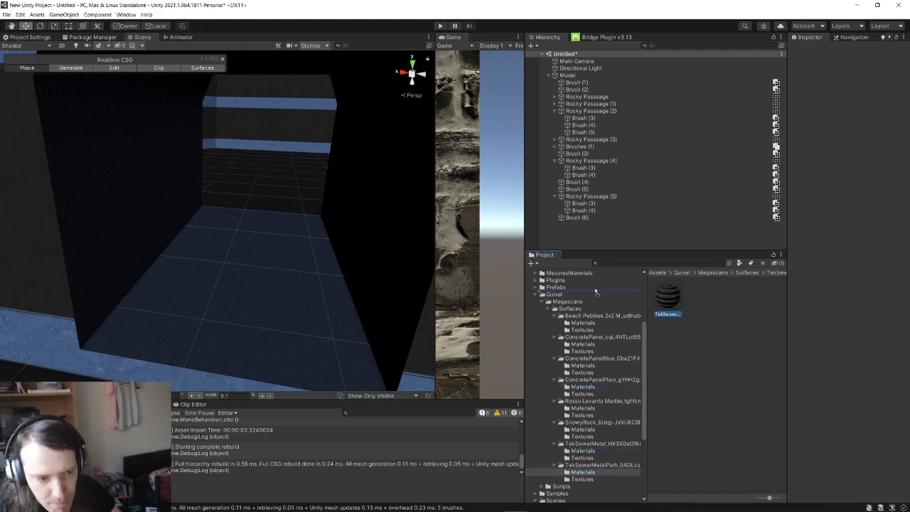
drag(596, 292, 281, 275)
key(s)
right_drag(281, 277, 270, 303)
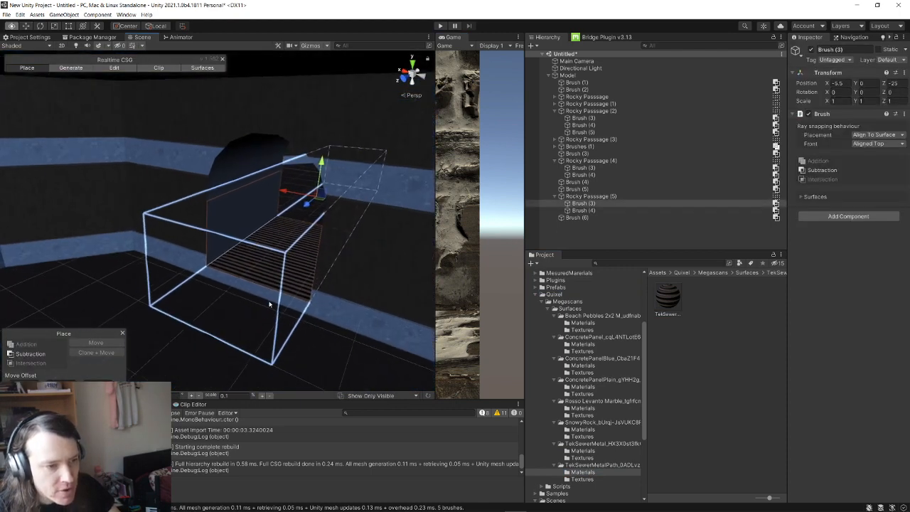
mouse_move(340, 324)
right_down()
mouse_move(284, 325)
mouse_move(248, 291)
mouse_move(195, 320)
mouse_move(77, 310)
mouse_move(50, 319)
mouse_move(57, 352)
mouse_move(887, 364)
mouse_move(850, 328)
right_up()
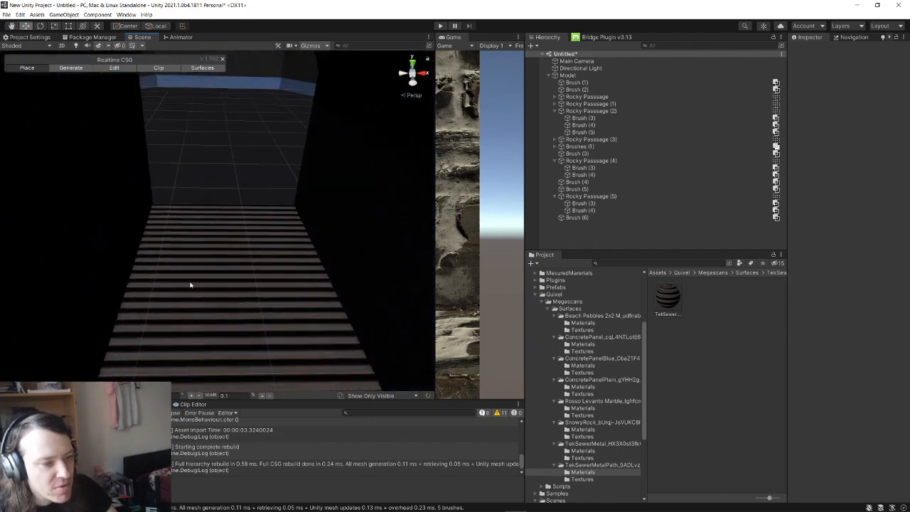
- Examine the snowy rock texture on the walls, archway and floor of the rocky room
right_drag(190, 285, 294, 286)
key(a)
right_drag(226, 299, 309, 279)
key(w)
mouse_move(310, 312)
right_down()
mouse_move(291, 305)
mouse_move(99, 327)
mouse_move(21, 320)
mouse_move(855, 313)
mouse_move(761, 311)
mouse_move(697, 339)
mouse_move(223, 263)
mouse_move(228, 240)
mouse_move(197, 205)
right_up()
click(235, 218)
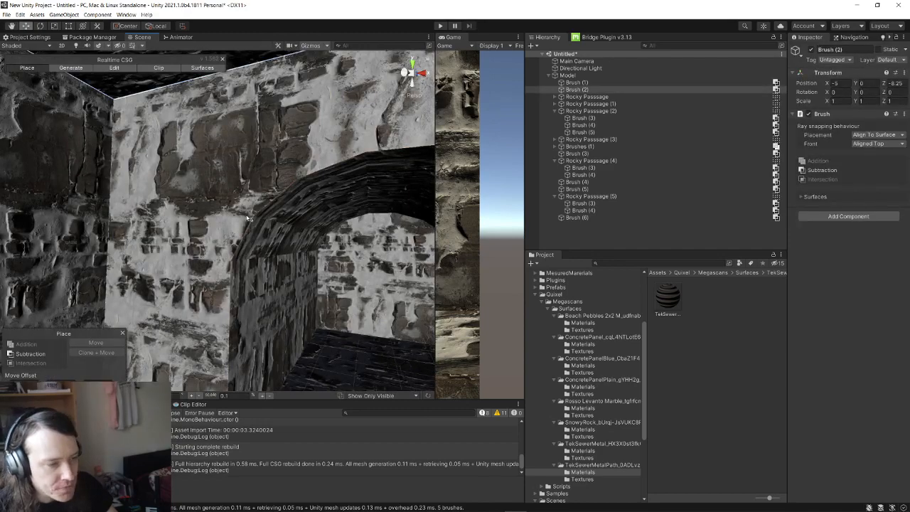
key(f)
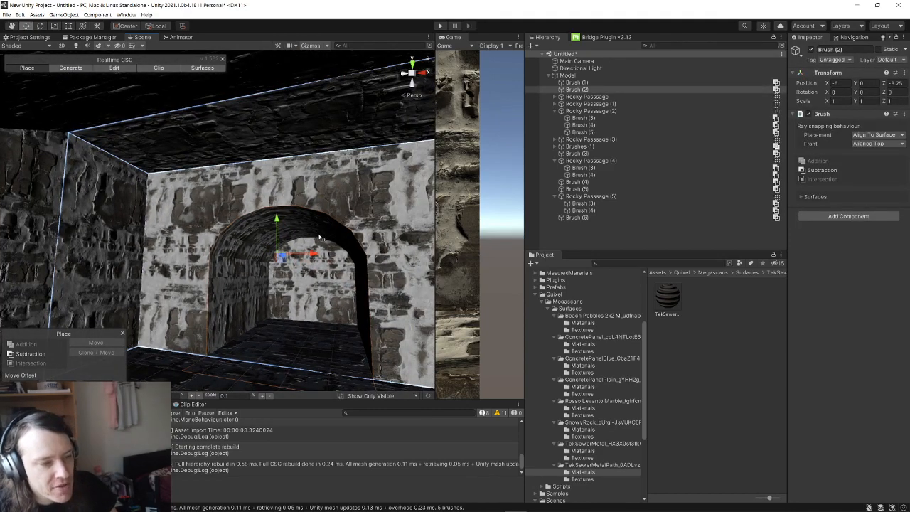
mouse_move(298, 235)
right_down()
mouse_move(193, 256)
mouse_move(304, 299)
mouse_move(306, 264)
mouse_move(273, 244)
right_up()
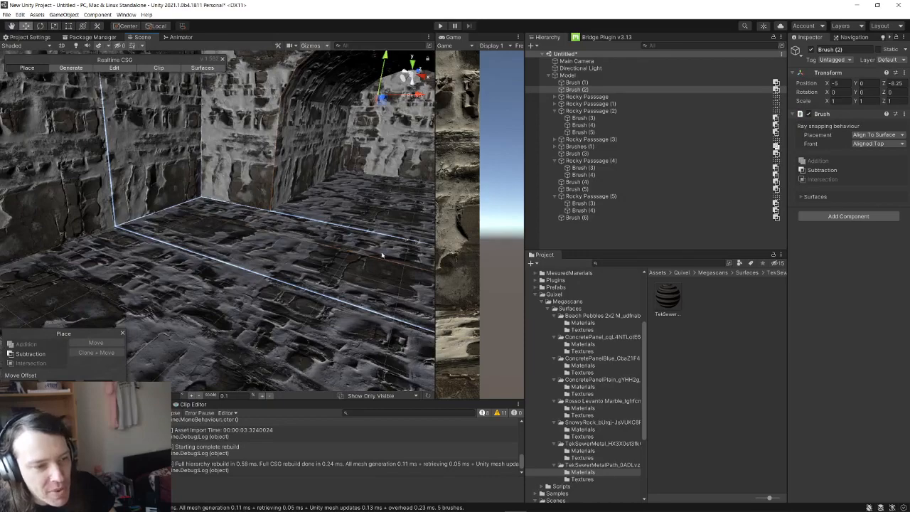
- Switch to Quixel Mixer and save the SnowyRock mix
key(alt+Tab)
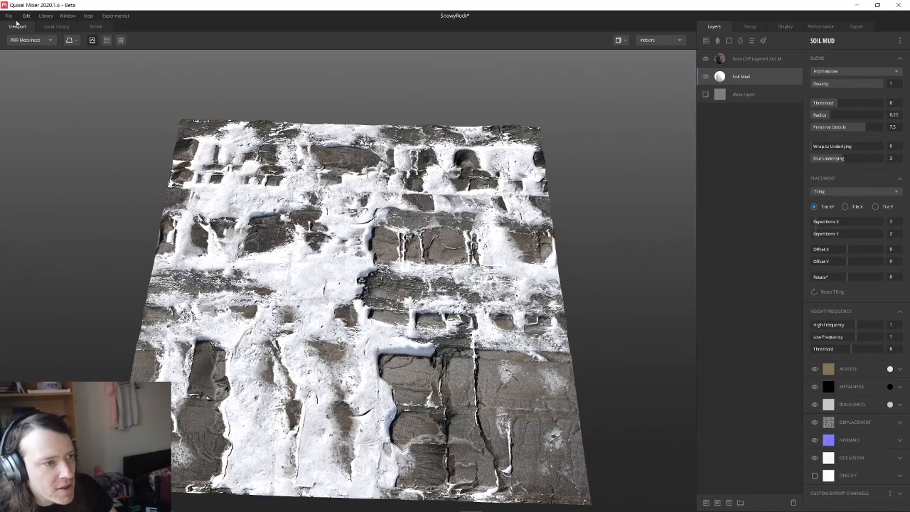
click(9, 16)
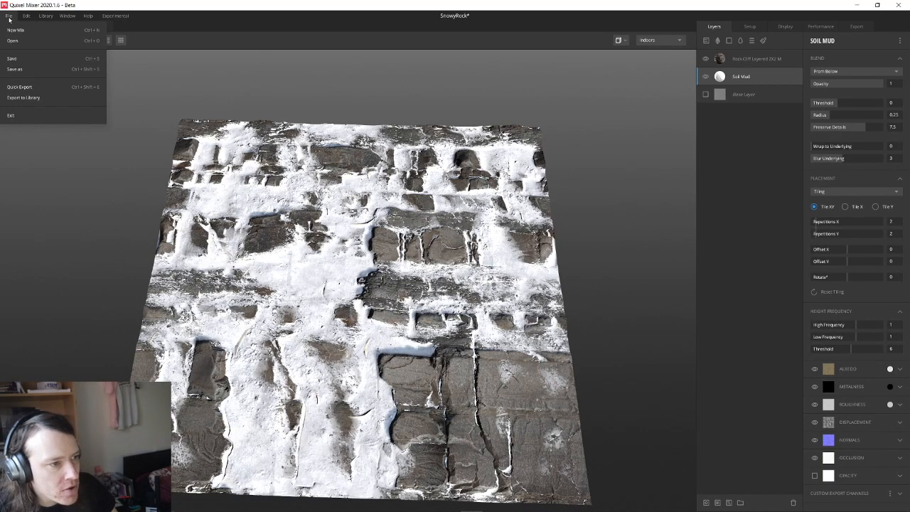
click(34, 58)
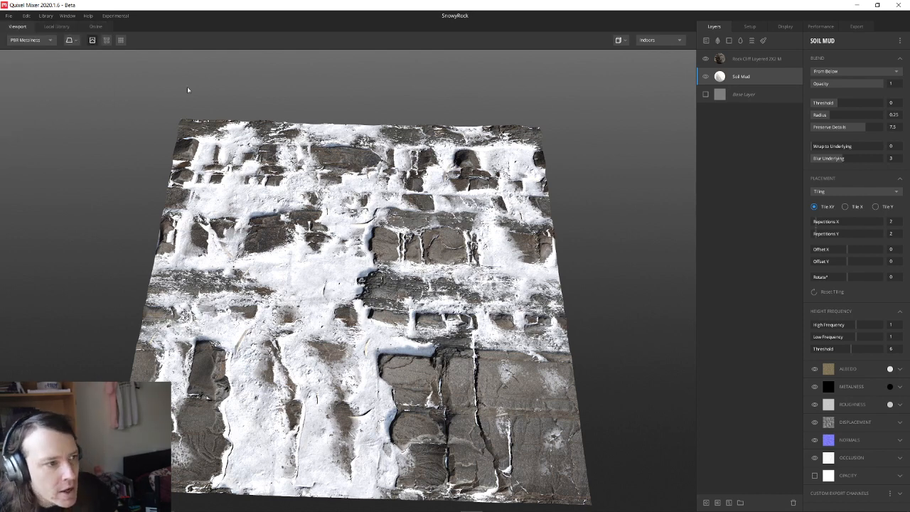
- Search the local surface library for "grass" without the Sand filter and add Icelandic Moss 2X2 M as a layer above Rock Cliff Layered
click(758, 60)
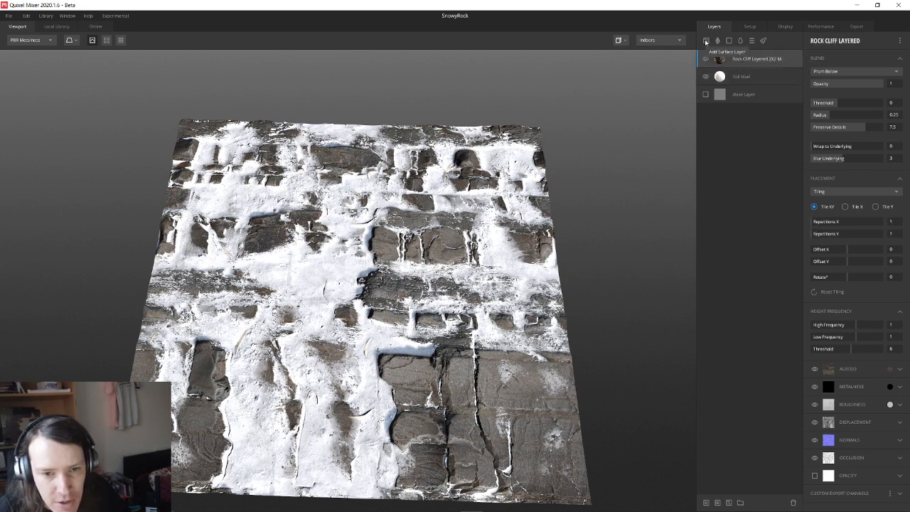
click(706, 41)
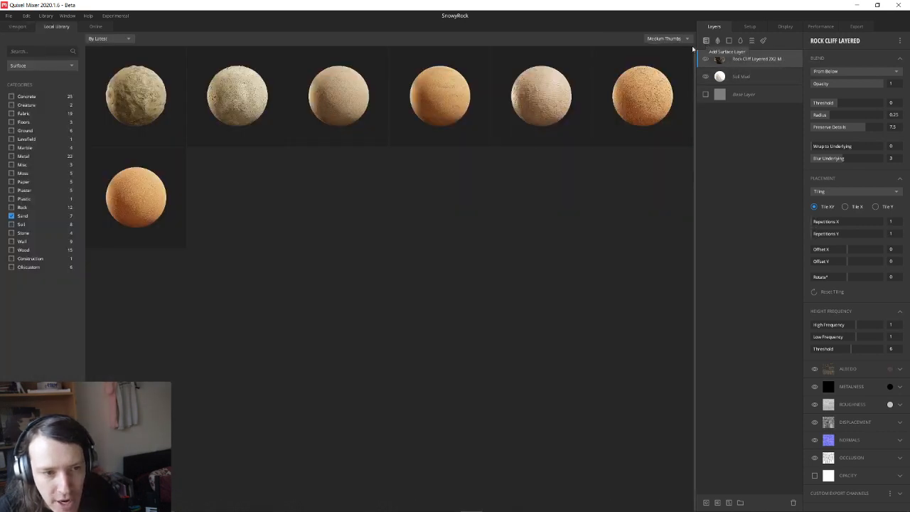
click(46, 56)
text(grass)
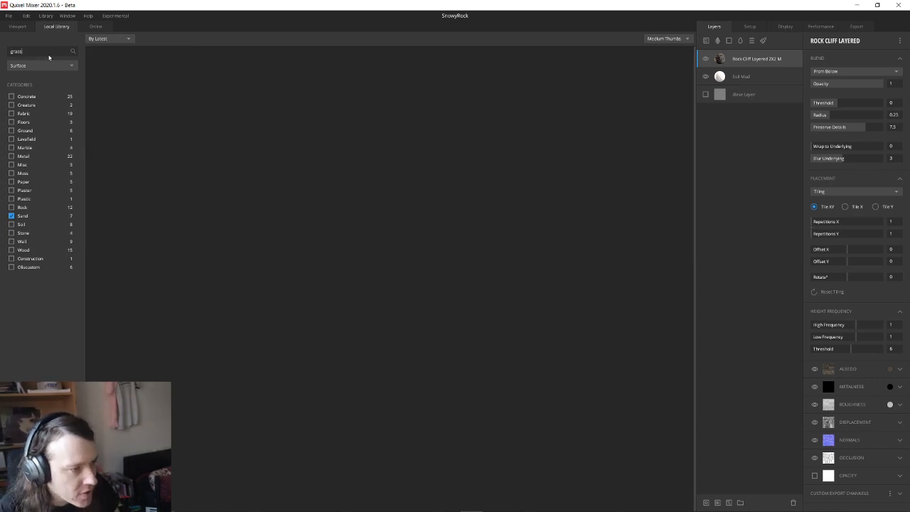
click(11, 216)
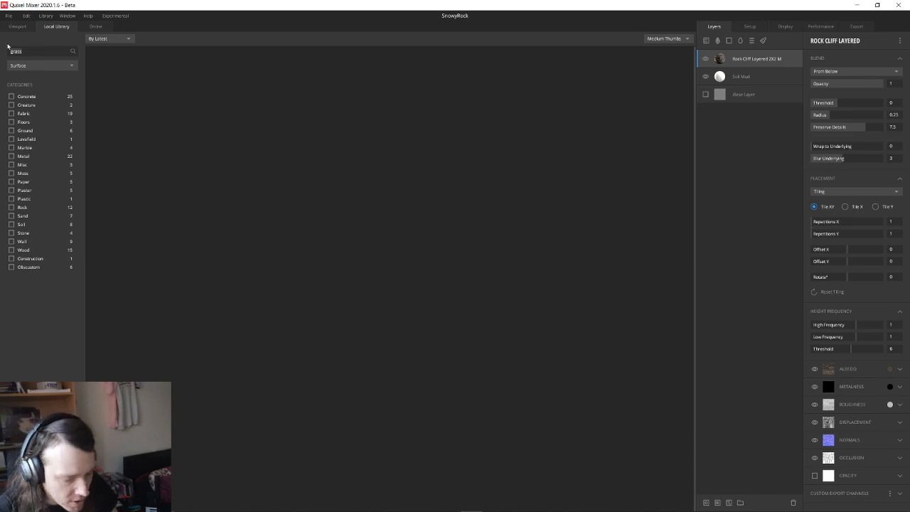
key(BackSpace)
text(grass)
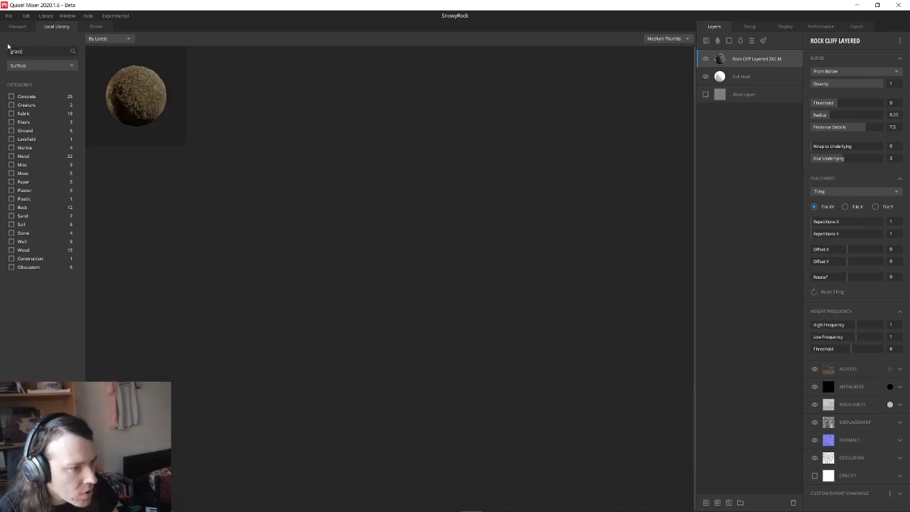
click(136, 104)
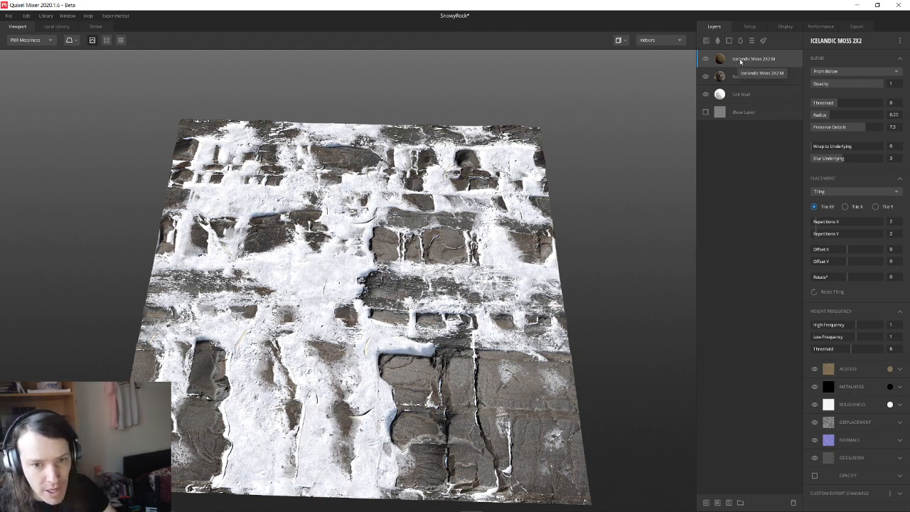
- Move the Icelandic Moss layer beneath Rock Cliff Layered, hide the Soil Mud layer and preview the moss alone
mouse_move(741, 62)
mouse_down()
mouse_move(737, 91)
mouse_move(742, 79)
mouse_up()
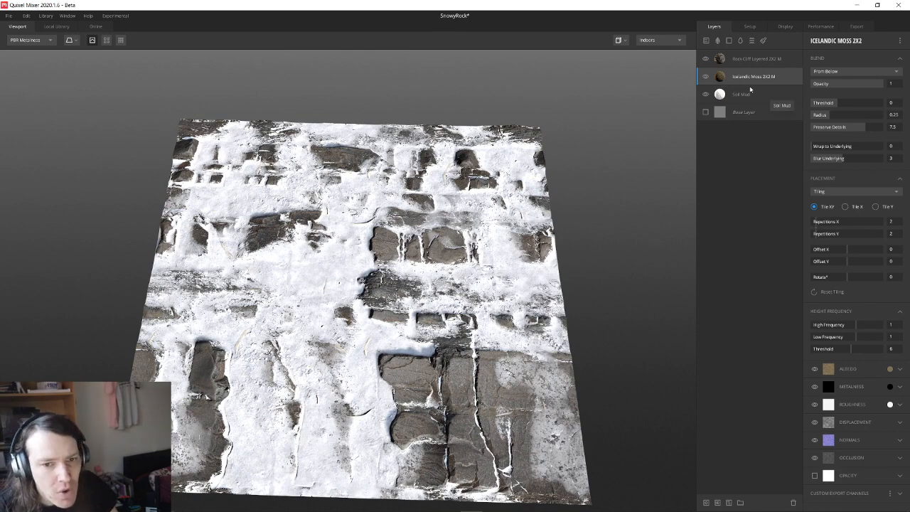
click(706, 94)
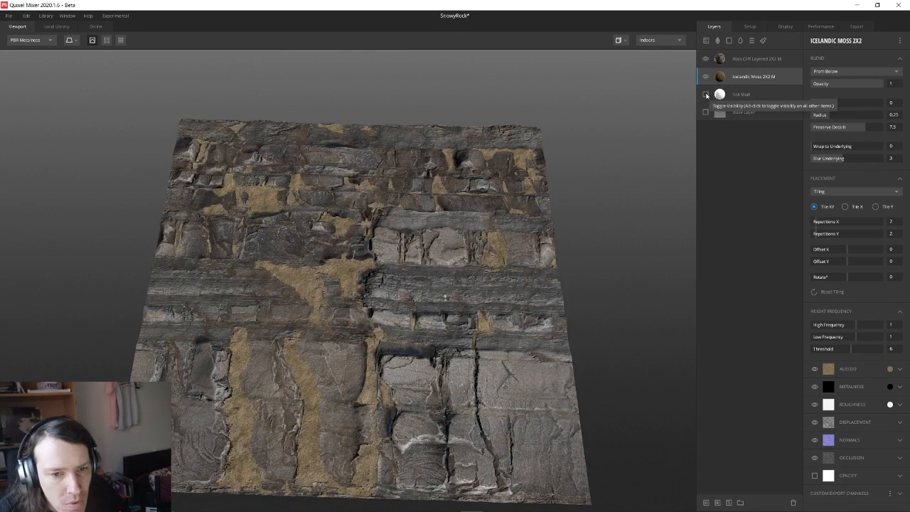
click(705, 58)
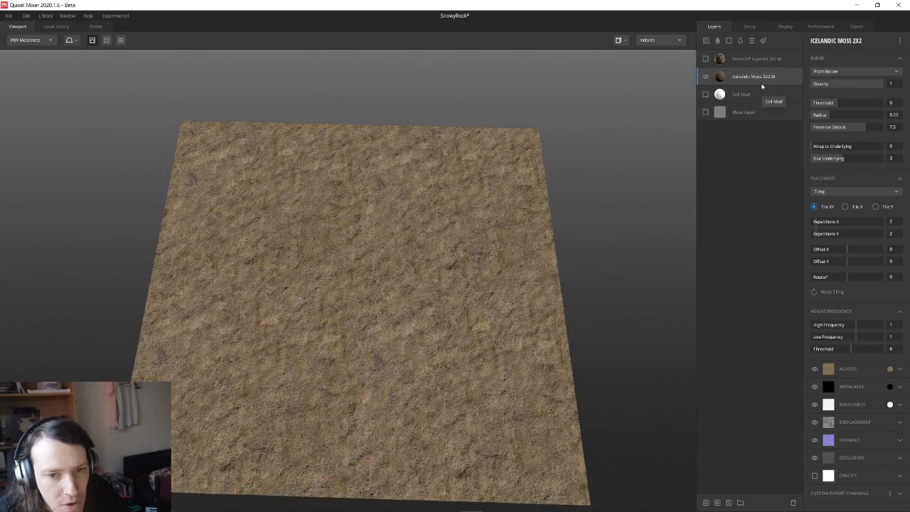
click(706, 59)
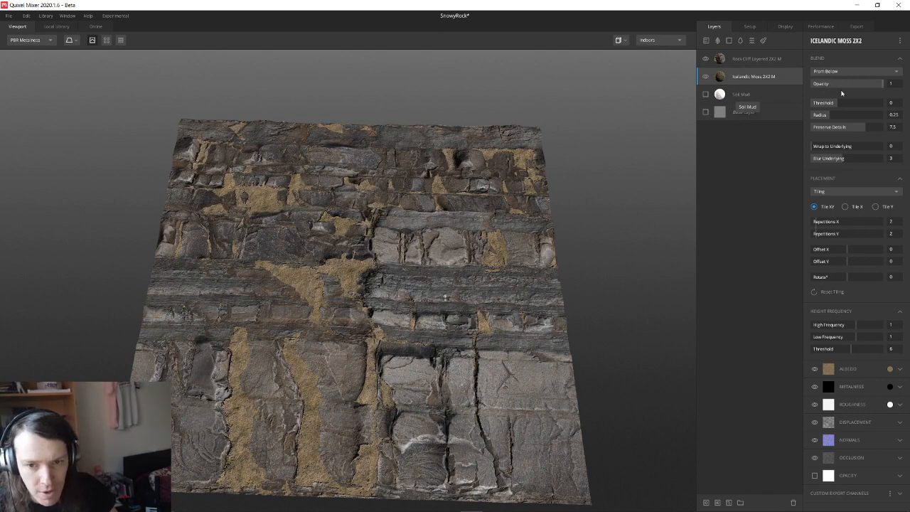
- Try blending the Icelandic Moss layer From Above beneath the rock with its threshold at 1.205
mouse_move(840, 104)
mouse_down()
mouse_move(868, 104)
mouse_move(842, 103)
mouse_up()
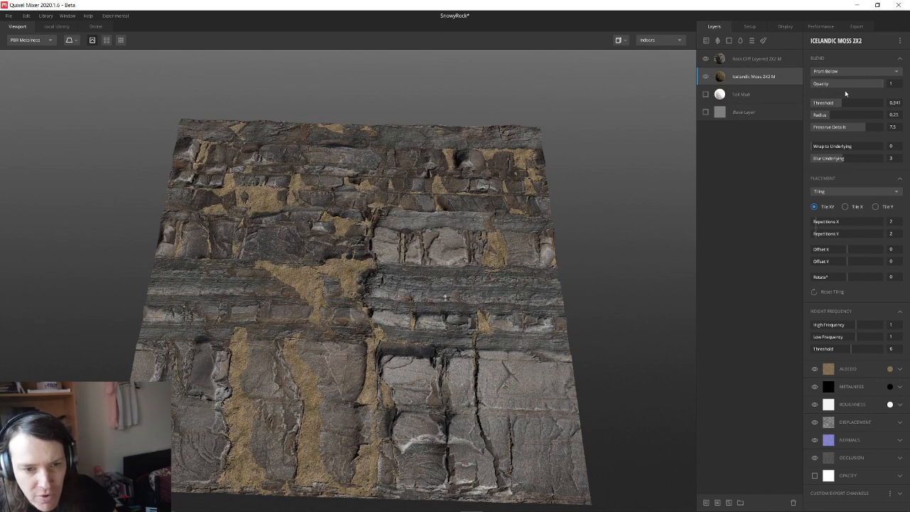
drag(845, 104, 854, 103)
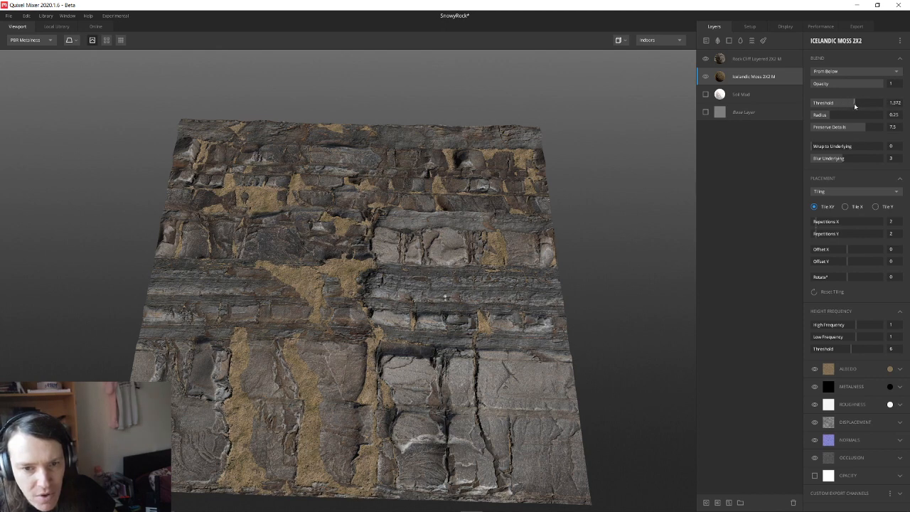
click(847, 73)
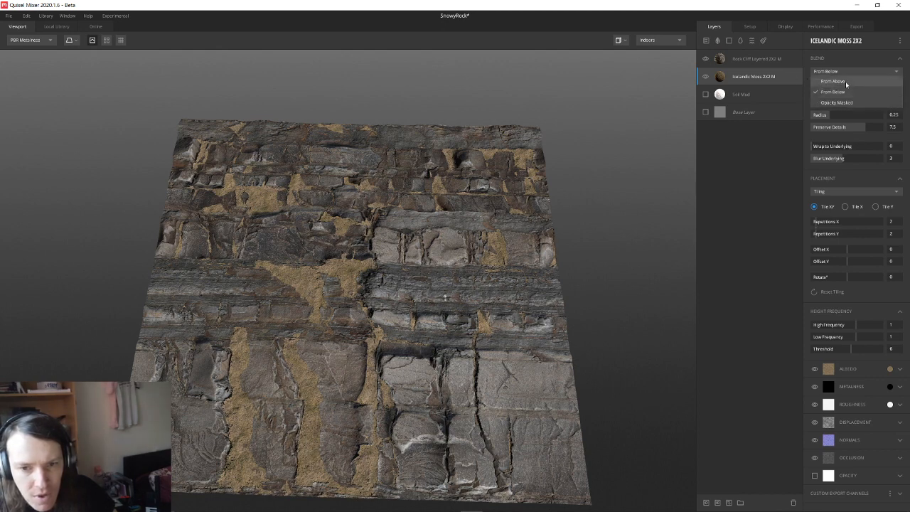
click(846, 81)
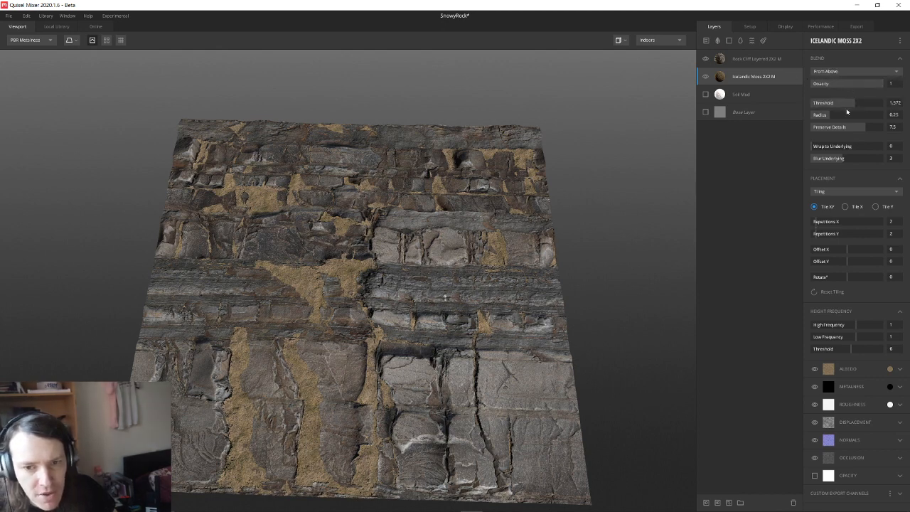
drag(859, 104, 853, 105)
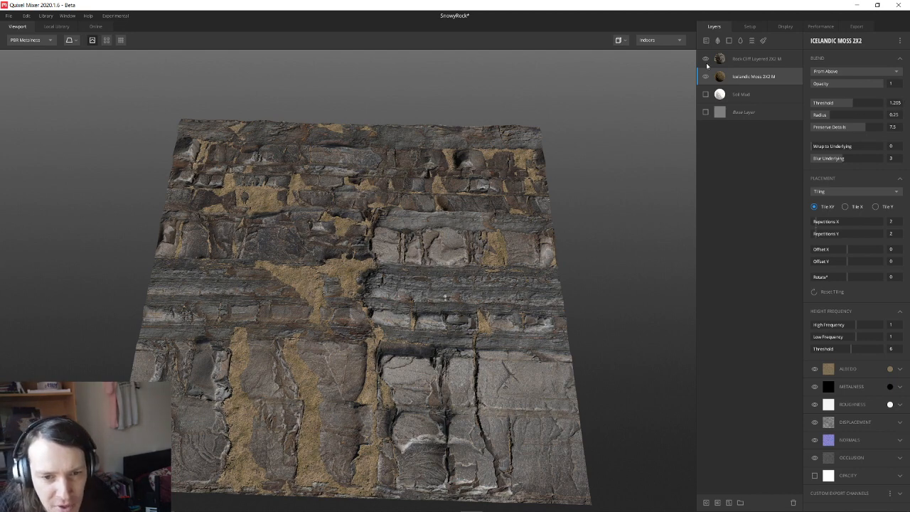
- Move Icelandic Moss above Rock Cliff Layered, set its threshold to 0.285 and blend it From Below
drag(730, 76, 746, 58)
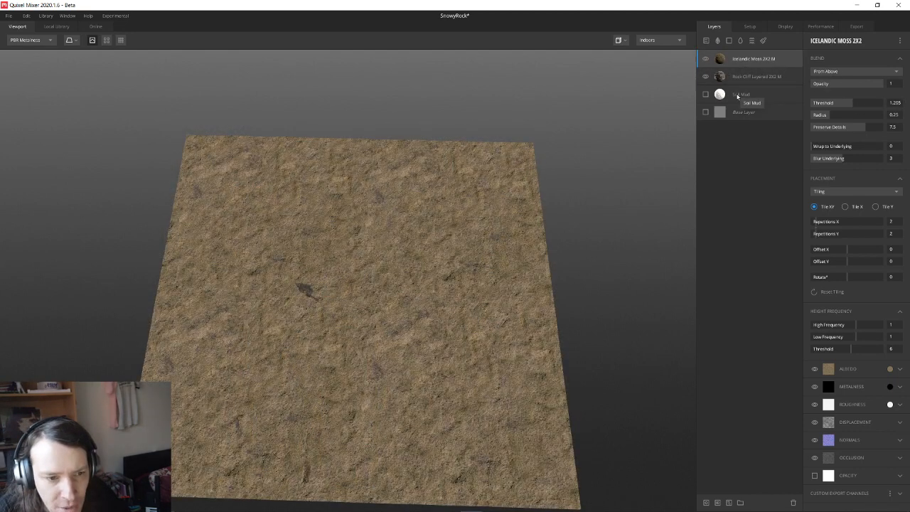
drag(860, 105, 841, 103)
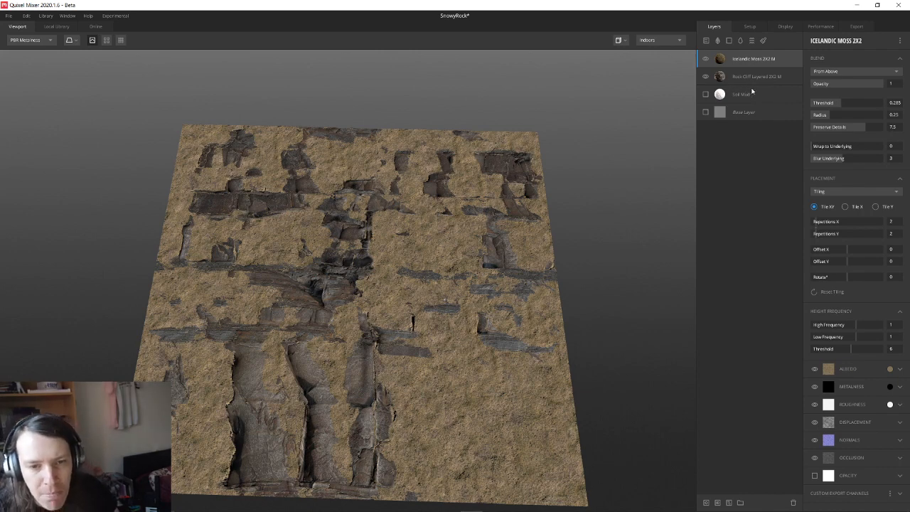
click(870, 59)
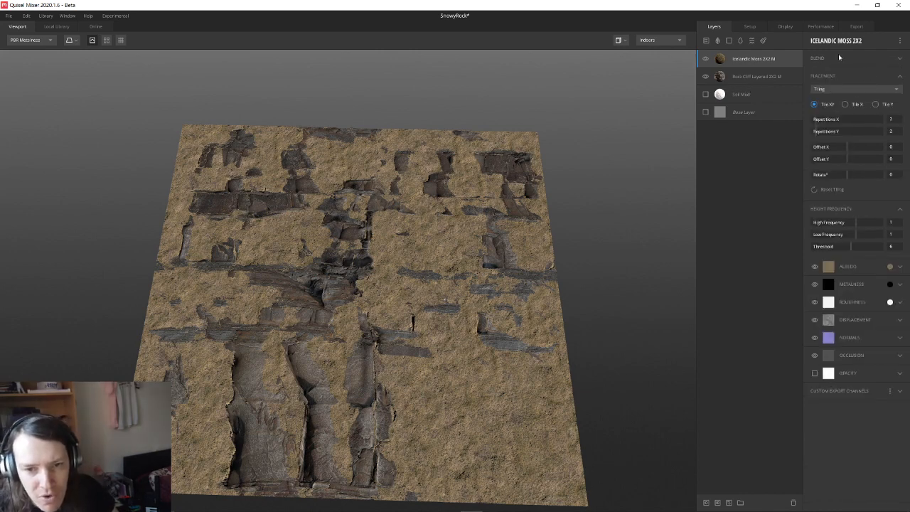
click(898, 60)
click(863, 71)
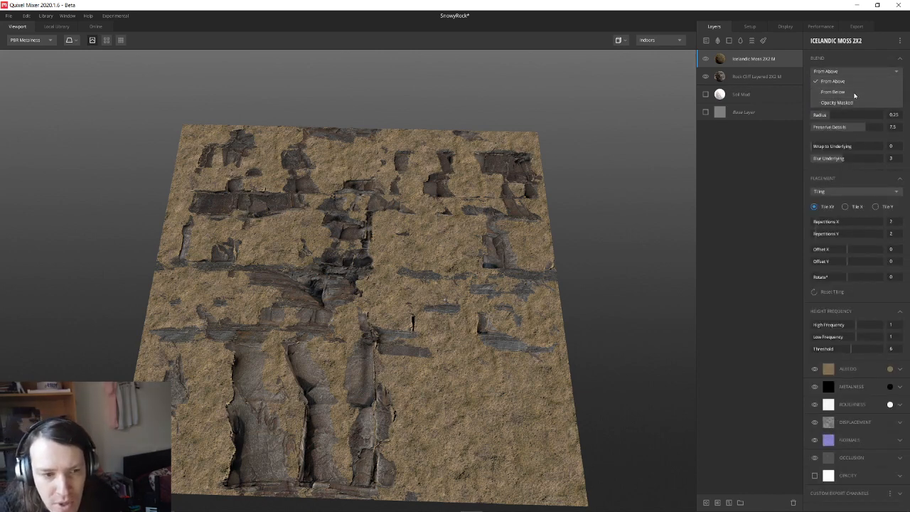
click(855, 93)
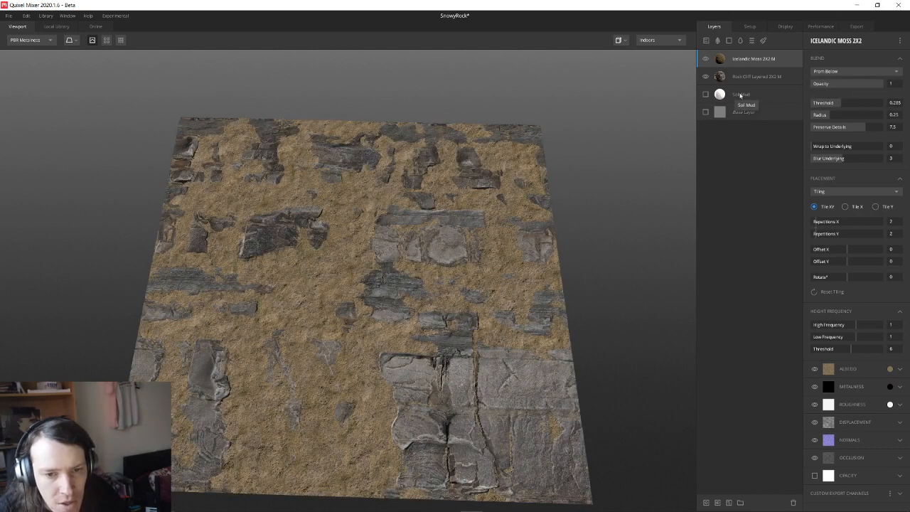
- Show the Soil Mud layer again, blend it From Above and set its threshold to 0.731
click(705, 95)
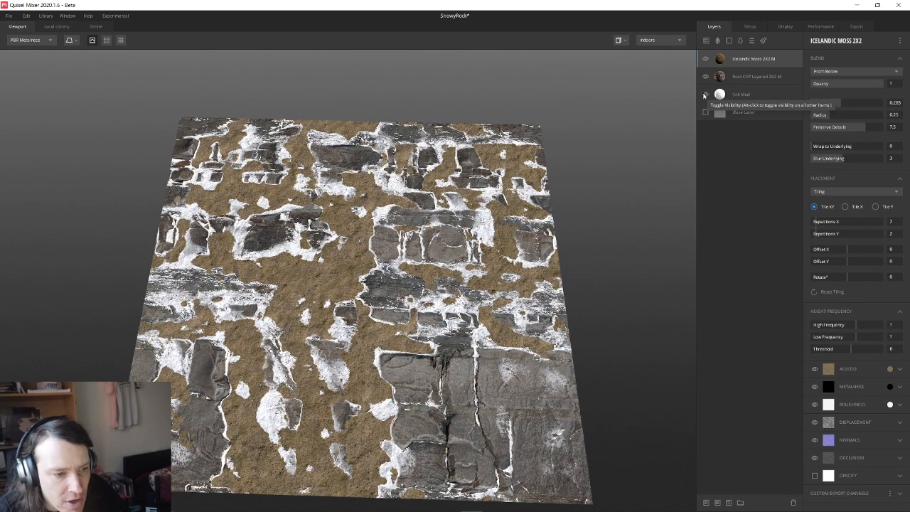
click(743, 95)
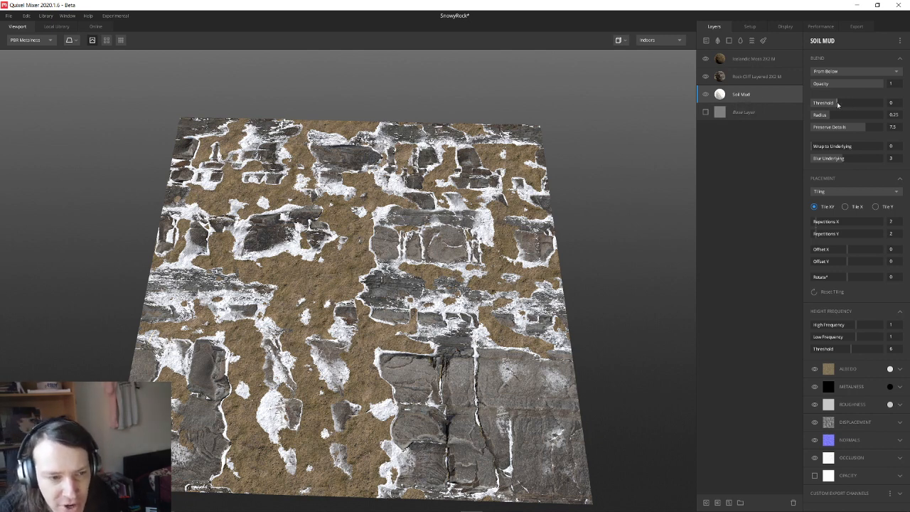
mouse_move(829, 104)
mouse_down()
mouse_move(860, 104)
mouse_move(842, 104)
mouse_up()
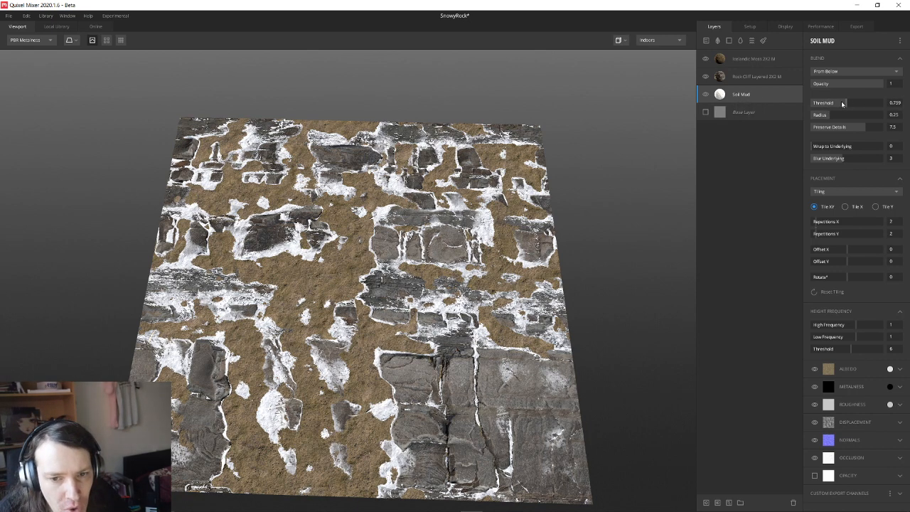
click(853, 71)
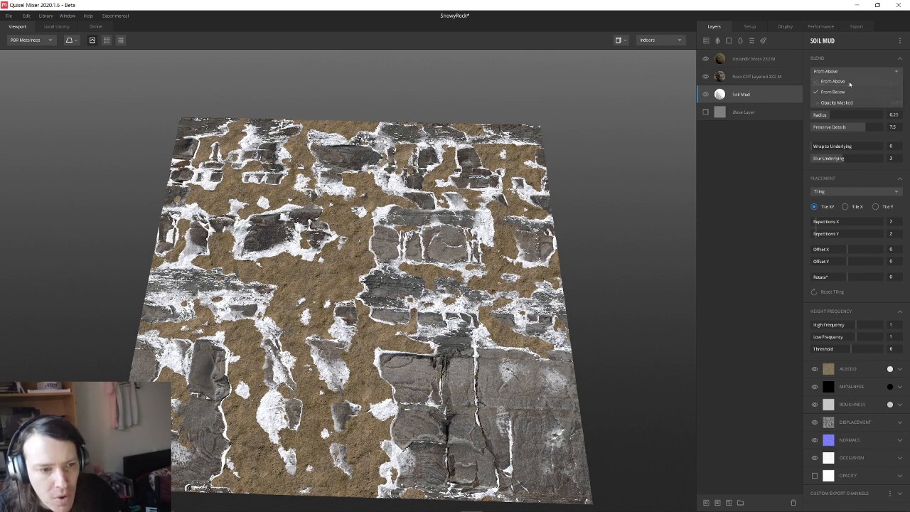
click(831, 82)
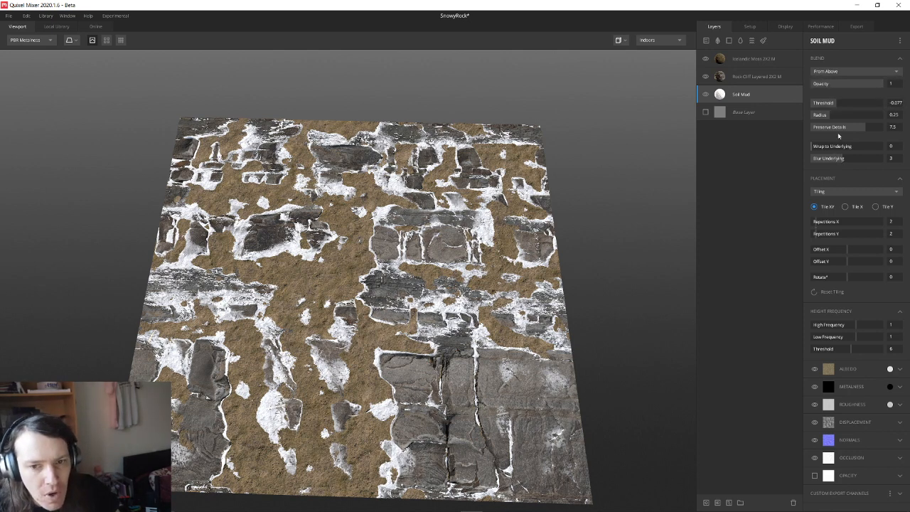
mouse_move(833, 103)
mouse_down()
mouse_move(857, 104)
mouse_move(847, 103)
mouse_up()
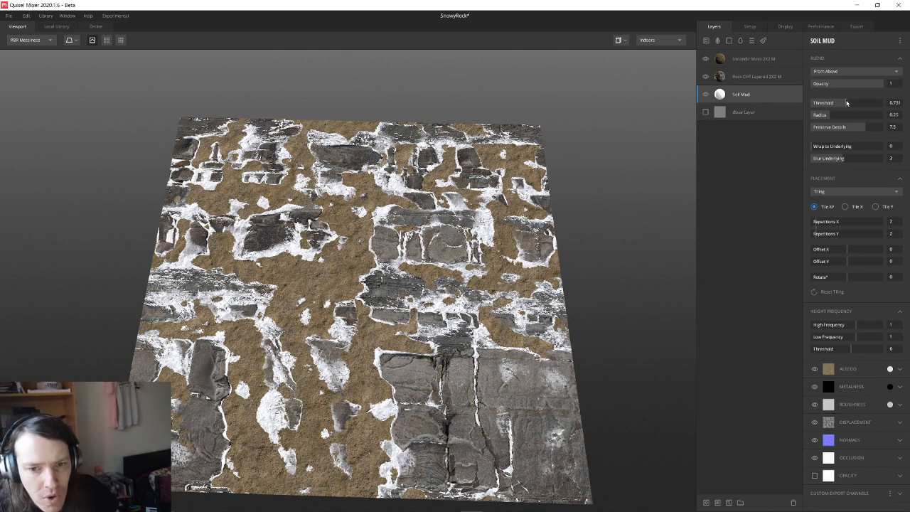
- Set Soil Mud's threshold to 1.233 and radius to about 0.35, and Rock Cliff Layered's threshold to 0.139
click(744, 59)
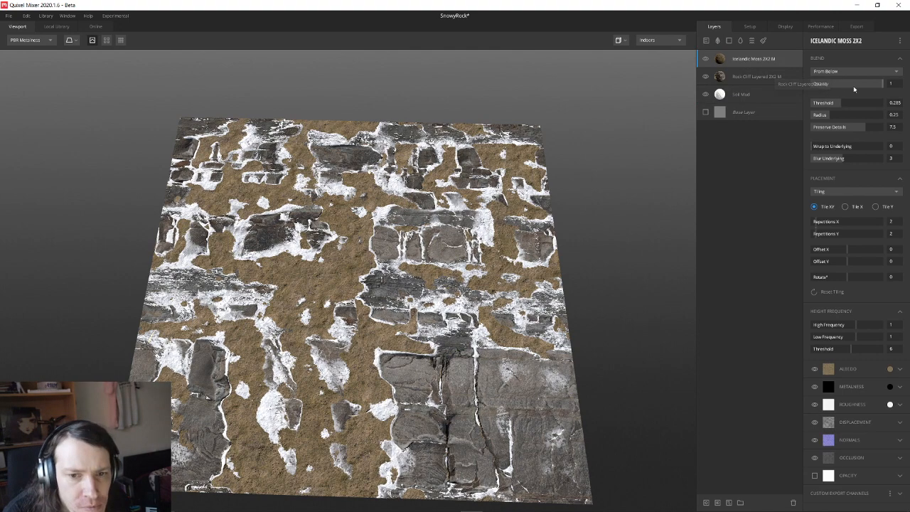
mouse_move(842, 103)
mouse_down()
mouse_move(853, 107)
mouse_move(837, 114)
mouse_up()
click(754, 92)
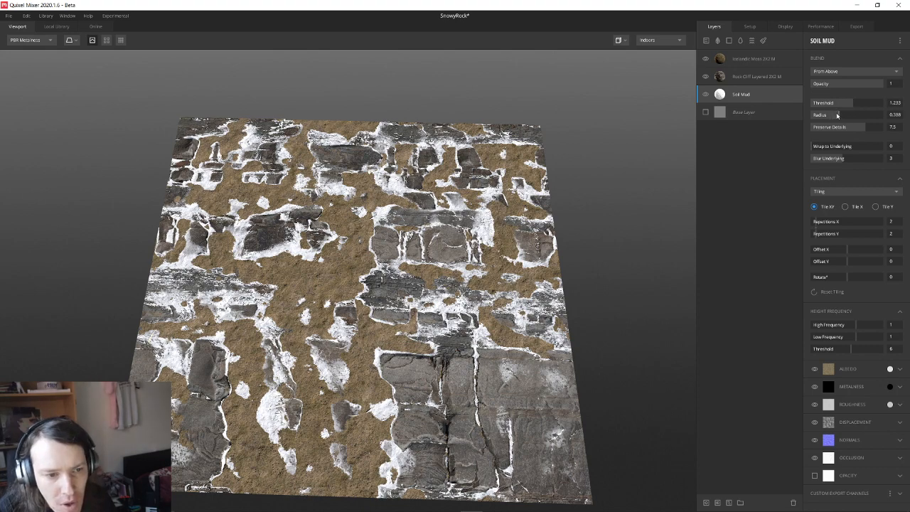
drag(866, 86, 838, 104)
click(786, 78)
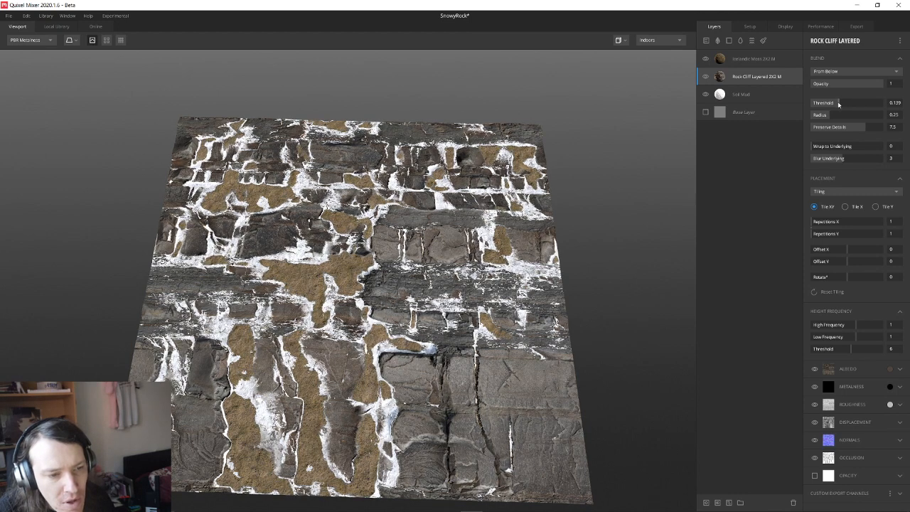
- Save the mix as a new file named SnowyRockMoss in the Sample Mixes project
click(13, 17)
click(41, 70)
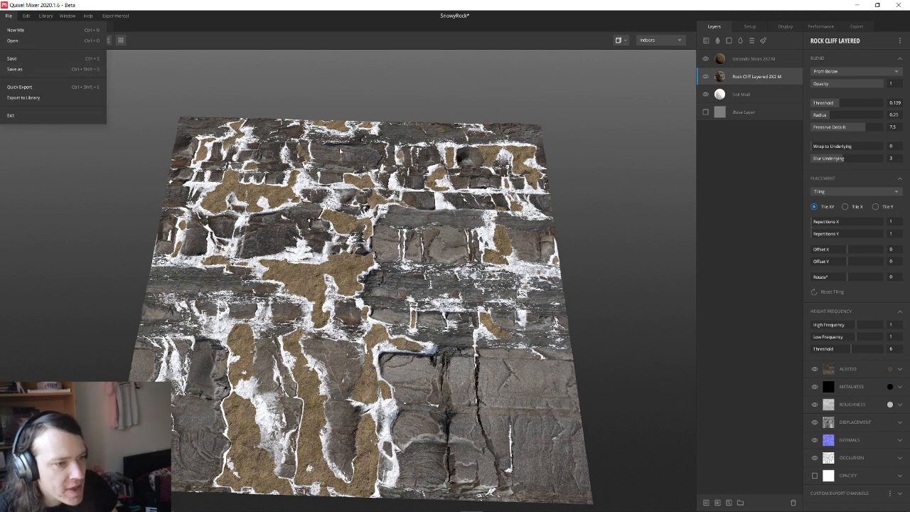
click(420, 350)
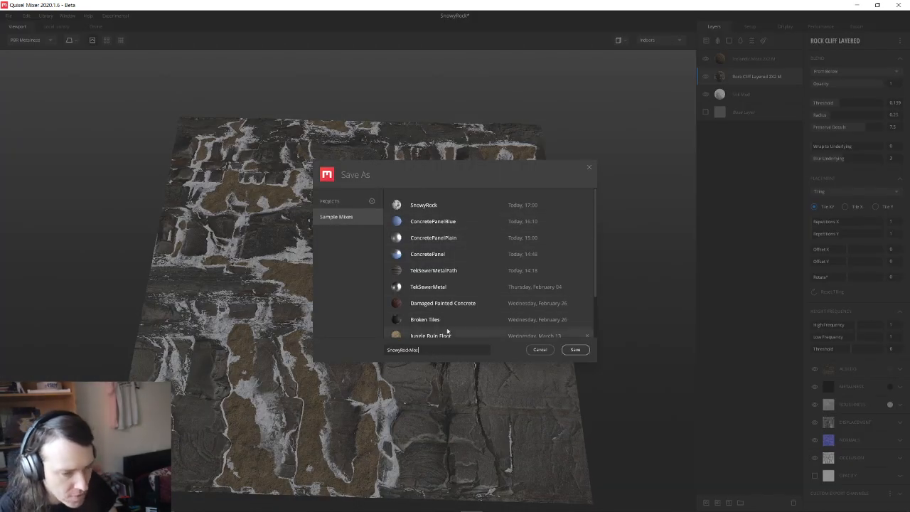
text(Moss)
click(575, 350)
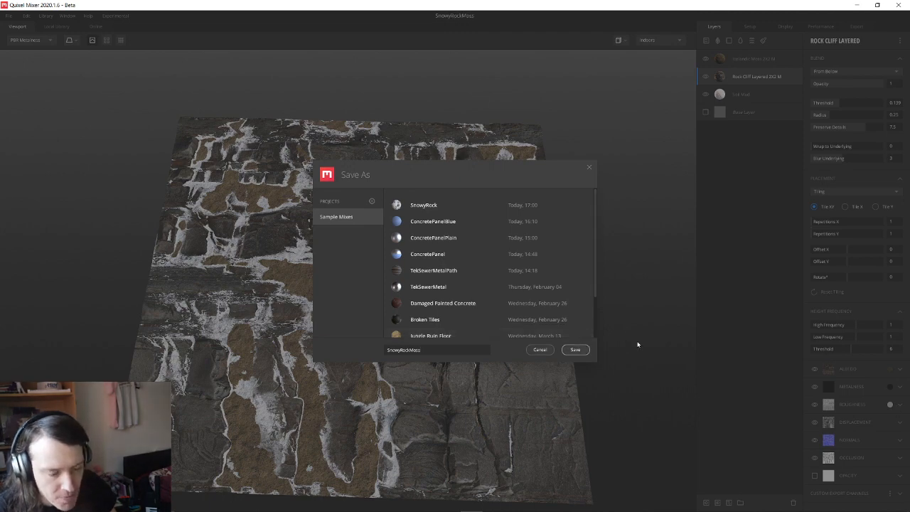
- Export the mix to the library under the name SnowyRockMoss at 2048 px
key(alt+Tab)
key(Tab)
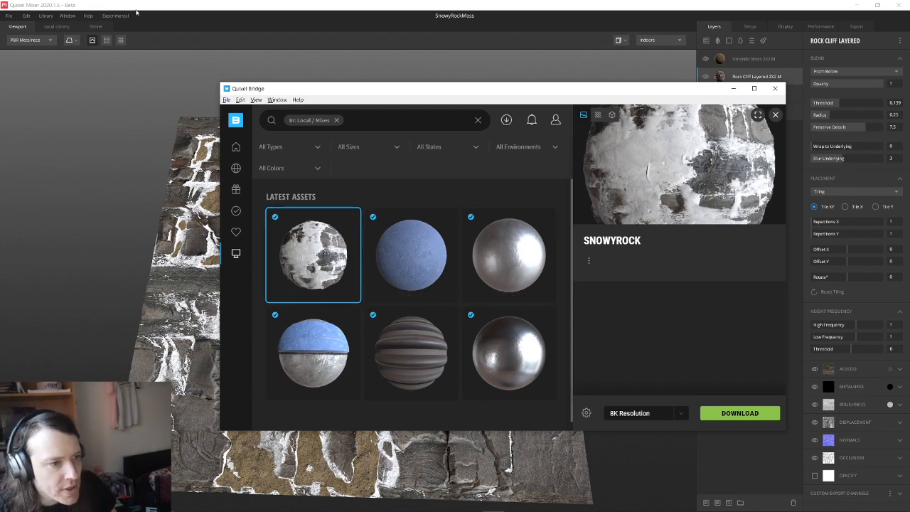
click(210, 28)
click(9, 15)
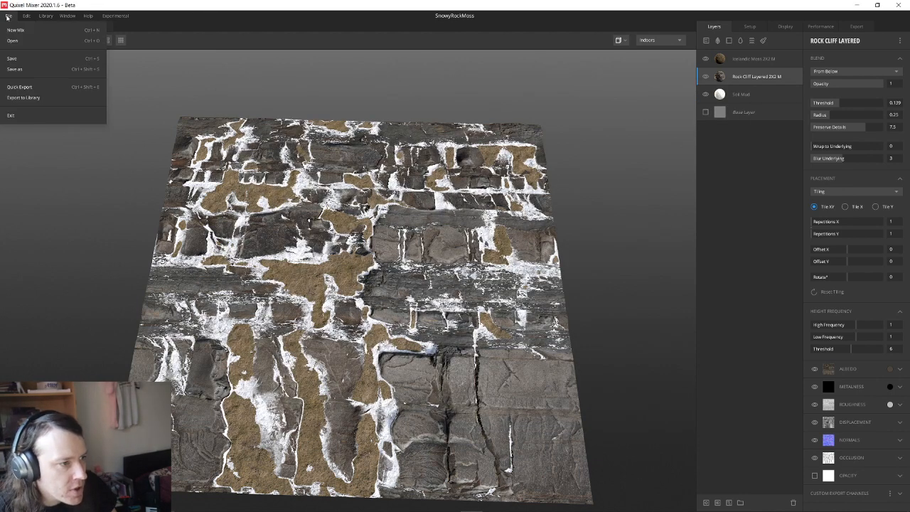
click(43, 98)
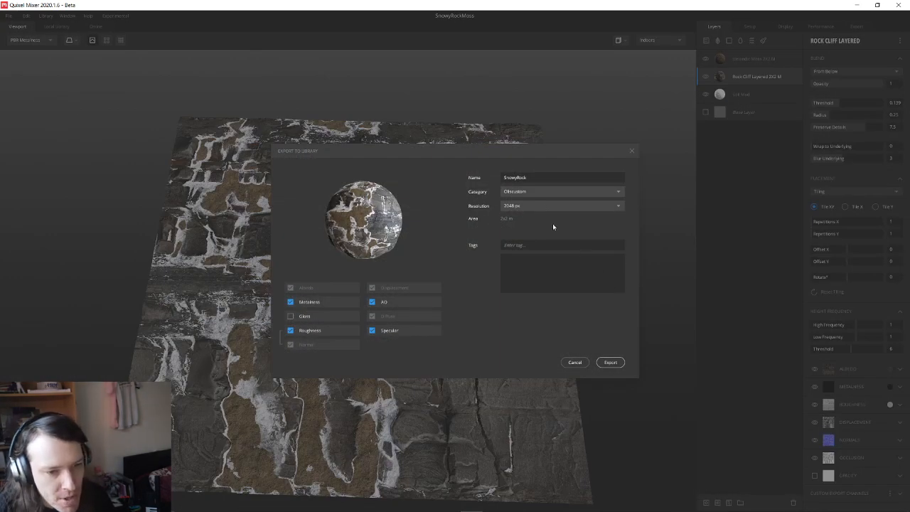
click(544, 178)
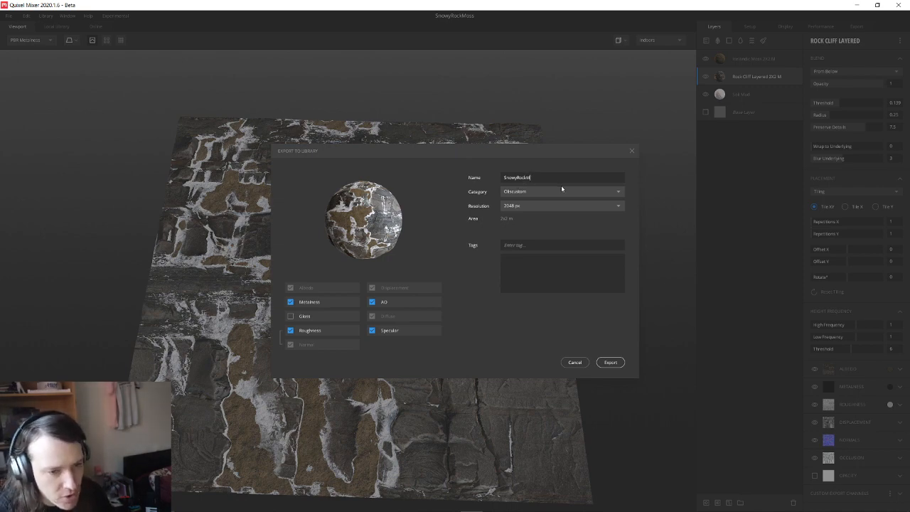
click(609, 362)
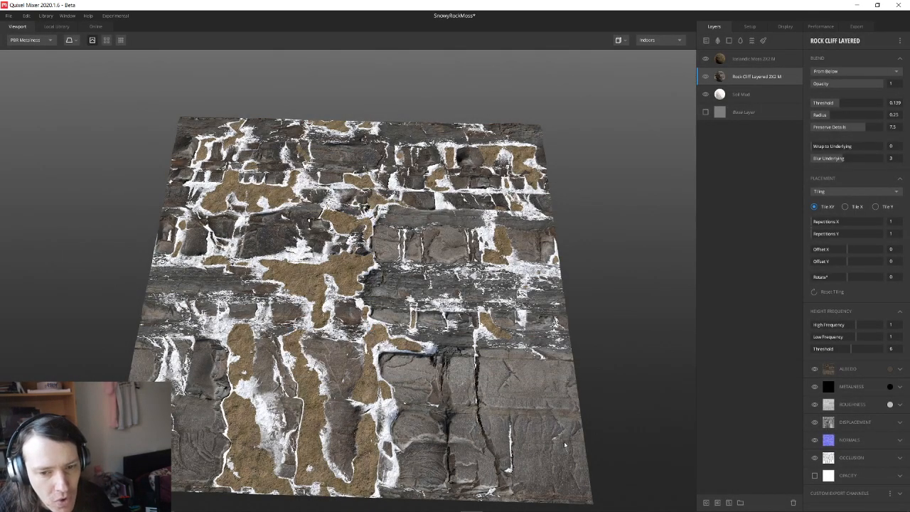
- Look at the rocky room in Unity, and in Quixel Bridge reload the local Mixer assets and select SnowyRockMoss
key(alt+Tab)
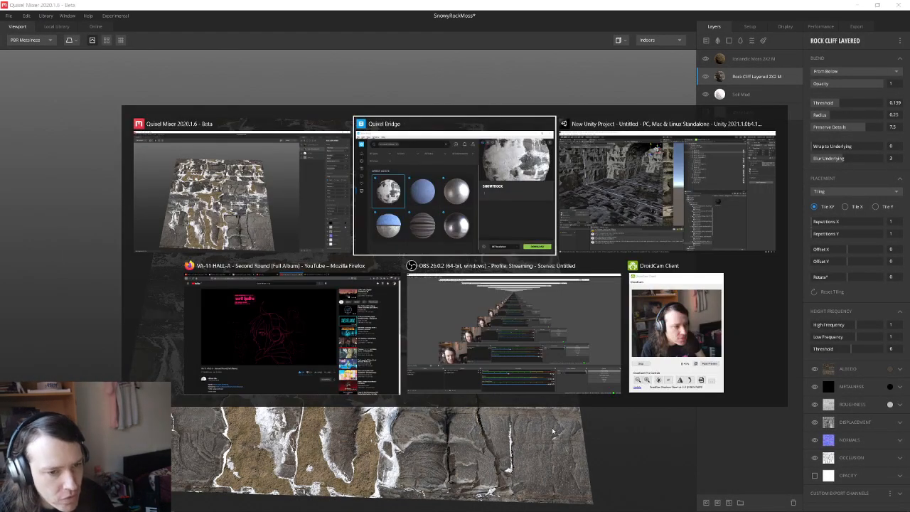
key(alt+Tab)
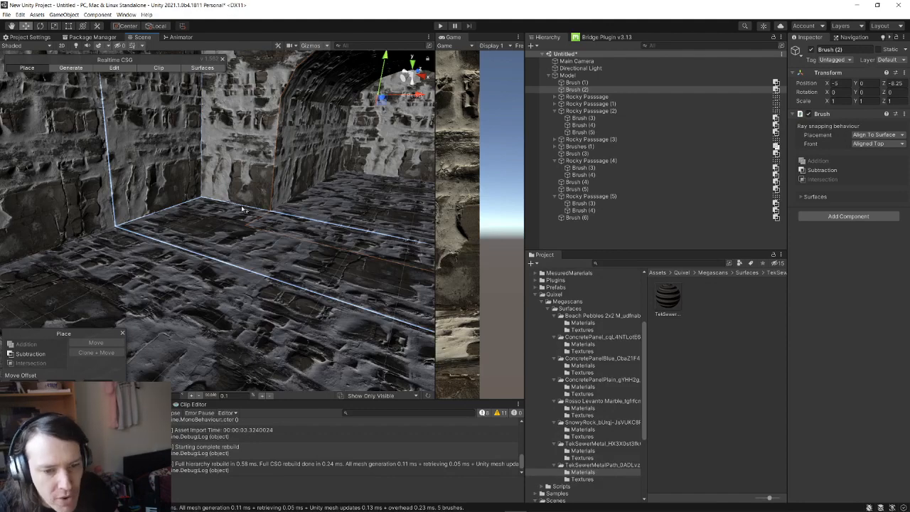
right_drag(237, 191, 296, 203)
key(alt+Tab)
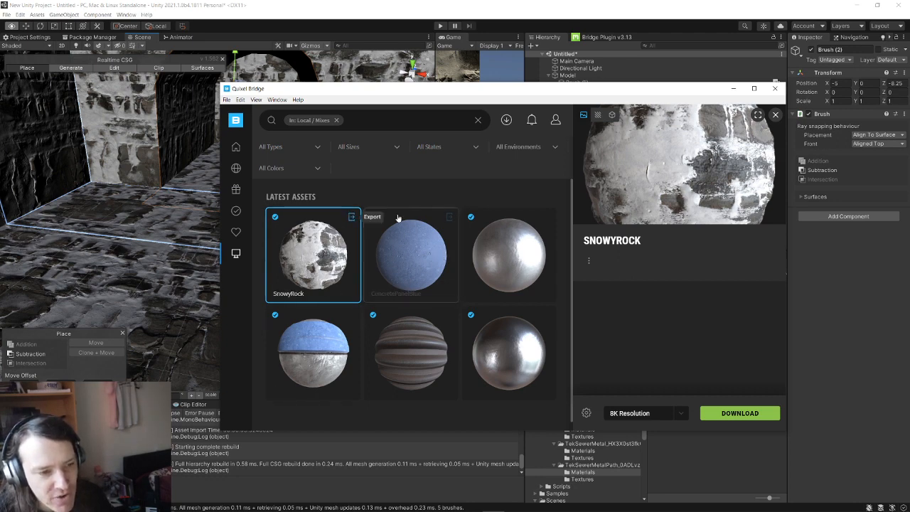
mouse_move(238, 254)
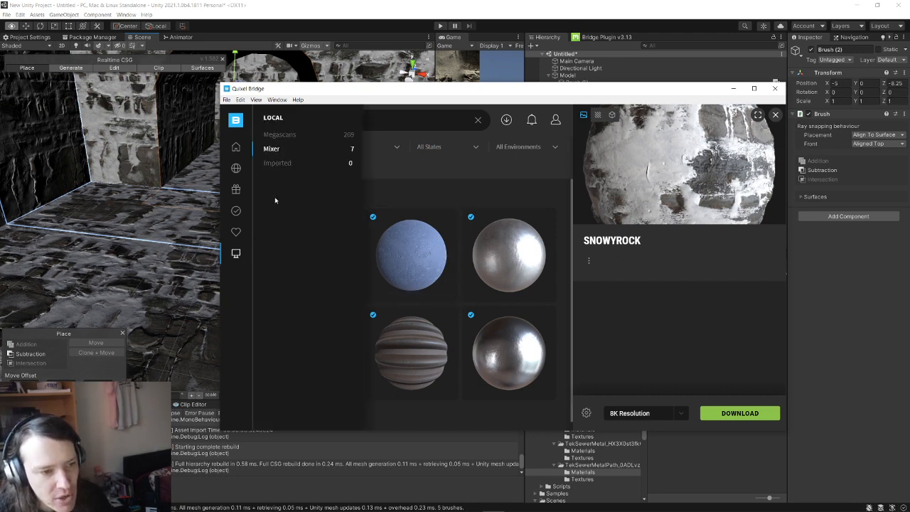
click(284, 164)
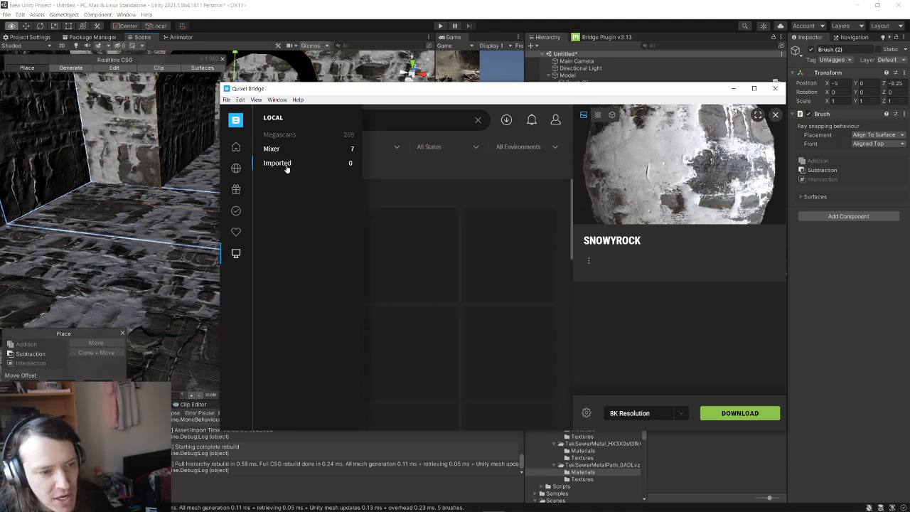
click(290, 150)
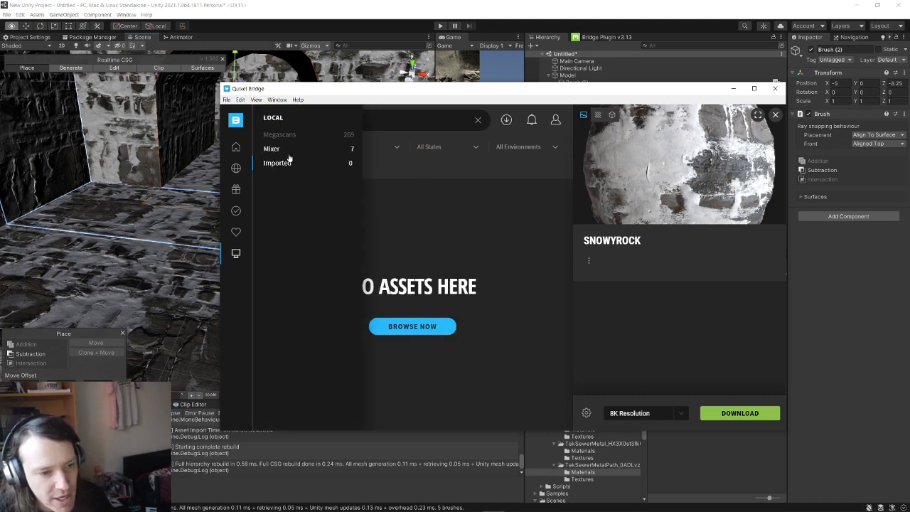
scroll(420, 290, down, 2)
scroll(421, 290, up, 2)
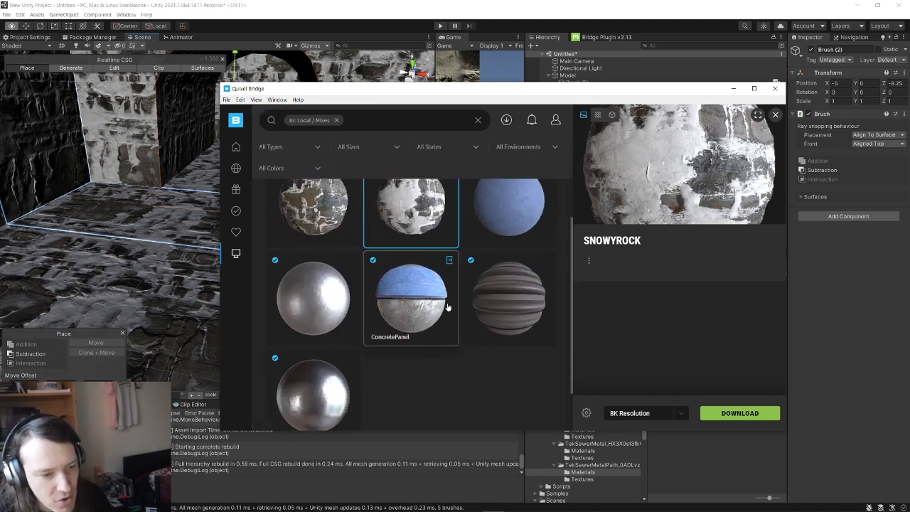
click(301, 229)
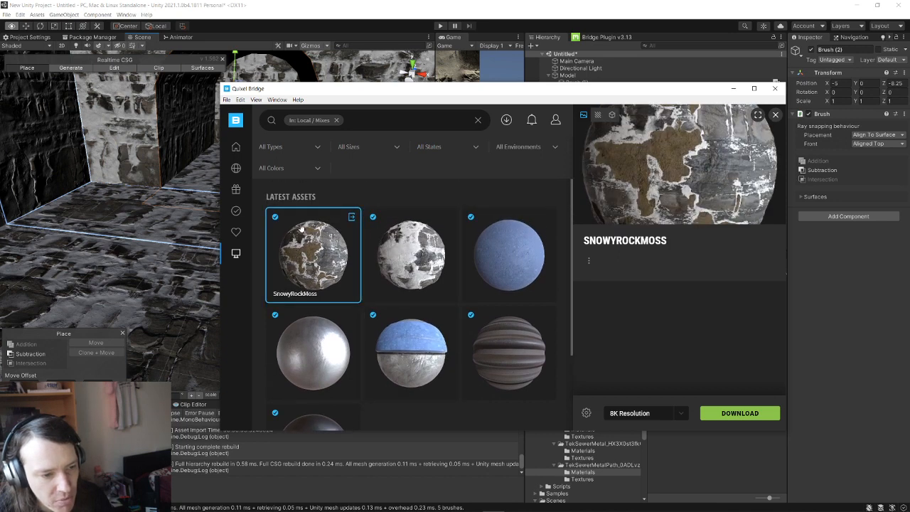
- Export the SnowyRockMoss surface to Unity and open its Materials folder in the project there
click(351, 218)
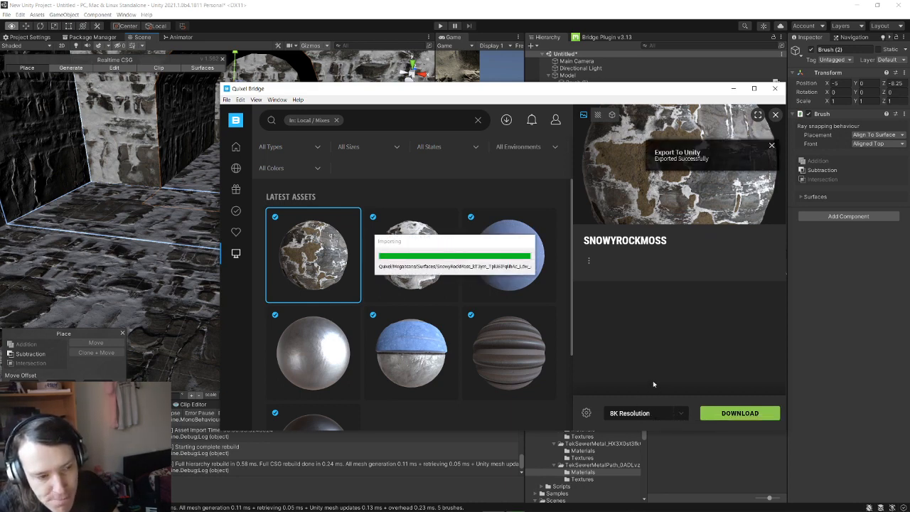
click(631, 16)
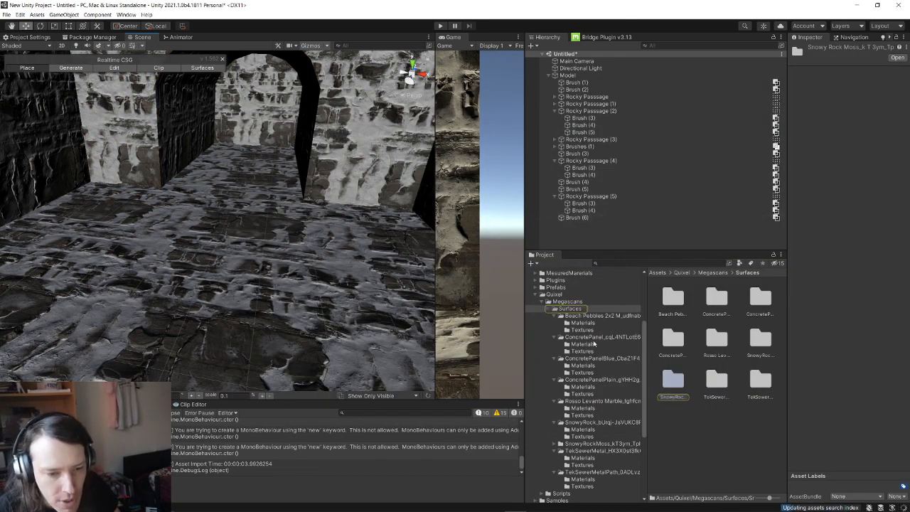
double_click(673, 382)
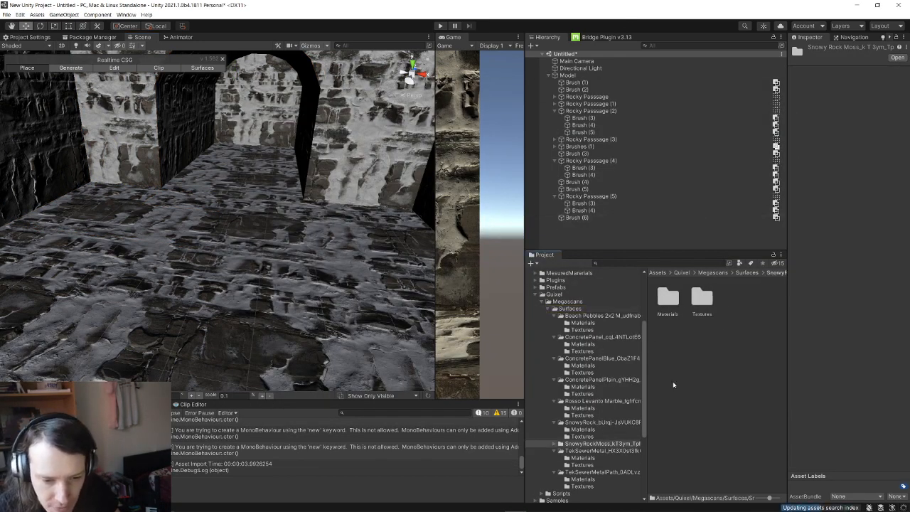
double_click(674, 297)
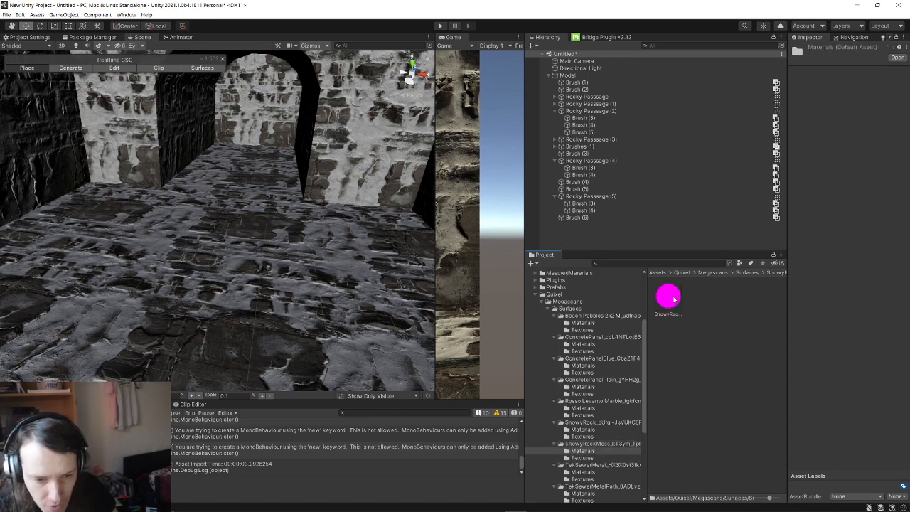
- Upgrade the imported SnowyRockMoss material to a UniversalRP material
click(674, 298)
click(20, 14)
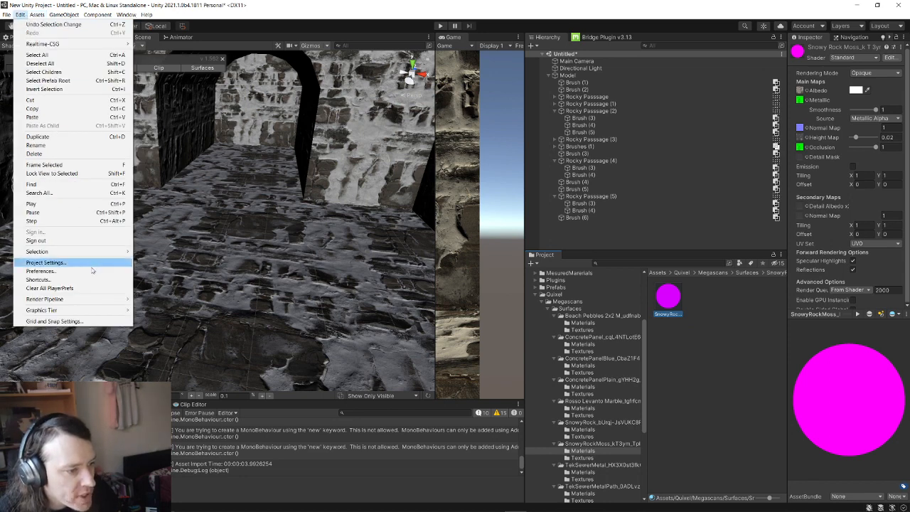
mouse_move(98, 298)
mouse_move(174, 310)
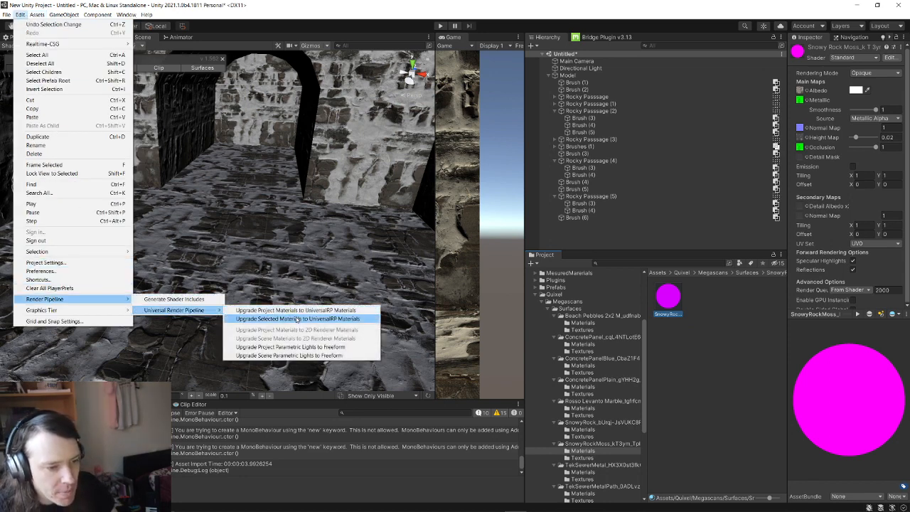
click(295, 318)
click(477, 275)
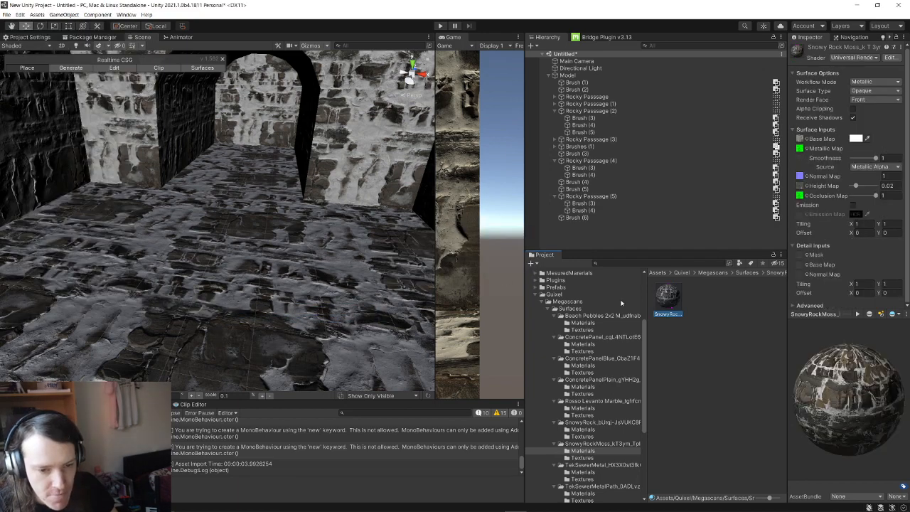
- Apply the SnowyRockMoss material to the rocky room's floor and set its tiling to .25 in X and Y
right_drag(356, 270, 317, 295)
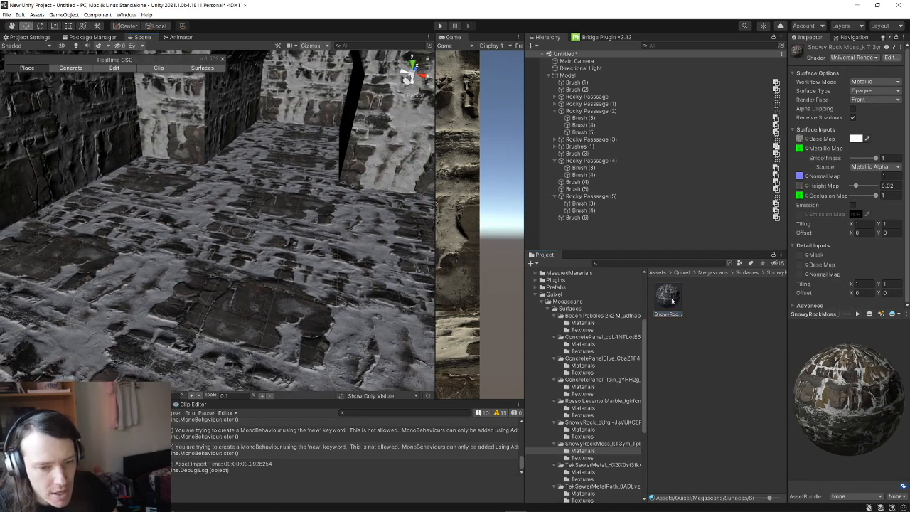
mouse_move(672, 300)
mouse_down()
mouse_move(313, 285)
mouse_move(315, 218)
mouse_up()
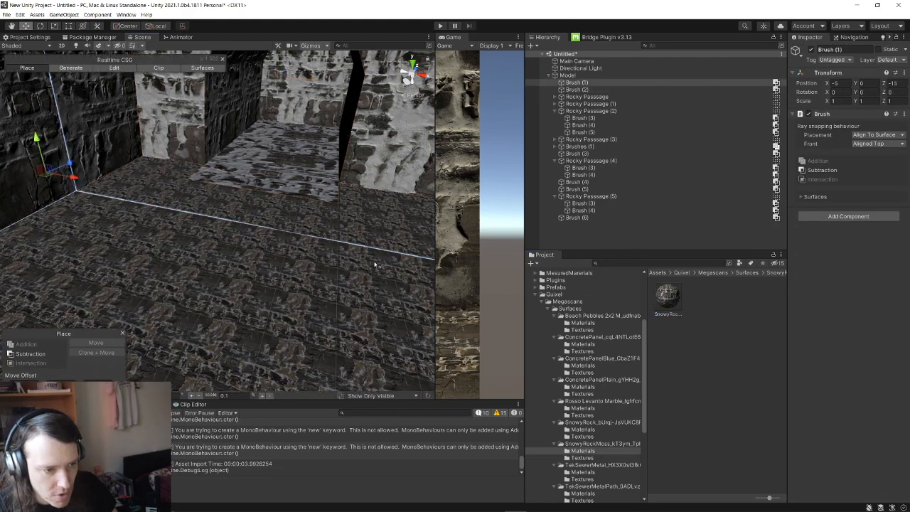
click(667, 297)
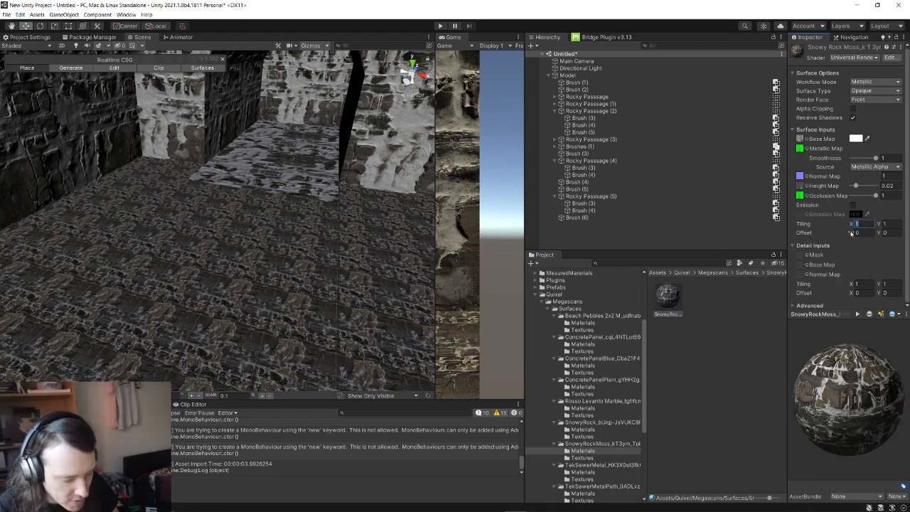
text(.25)
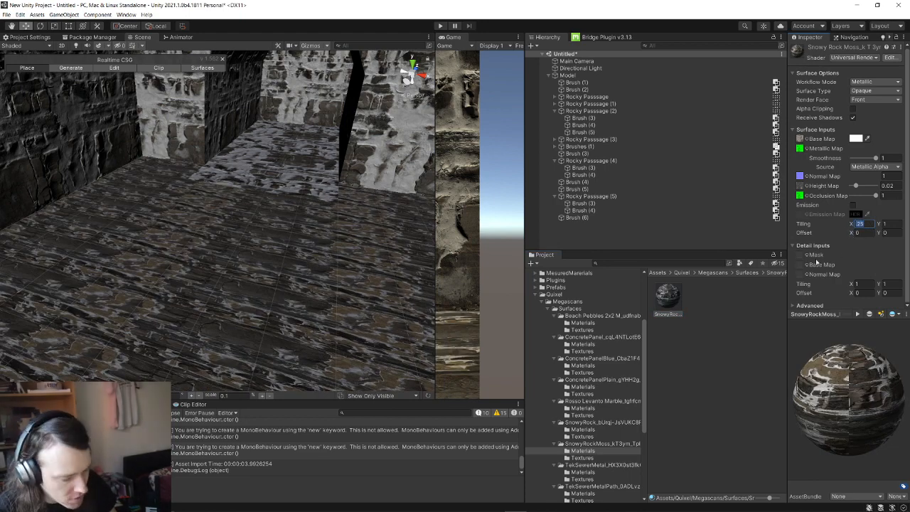
key(Tab)
text(.25)
- Apply the SnowyRockMoss material to the snowy floor section at the far end of the adjoining passage
right_drag(377, 224, 284, 181)
drag(250, 175, 251, 176)
mouse_move(251, 176)
right_down()
mouse_move(263, 158)
mouse_move(226, 174)
mouse_move(238, 212)
mouse_move(330, 214)
mouse_move(311, 260)
mouse_move(427, 234)
mouse_move(481, 266)
mouse_move(262, 229)
right_up()
drag(261, 228, 261, 228)
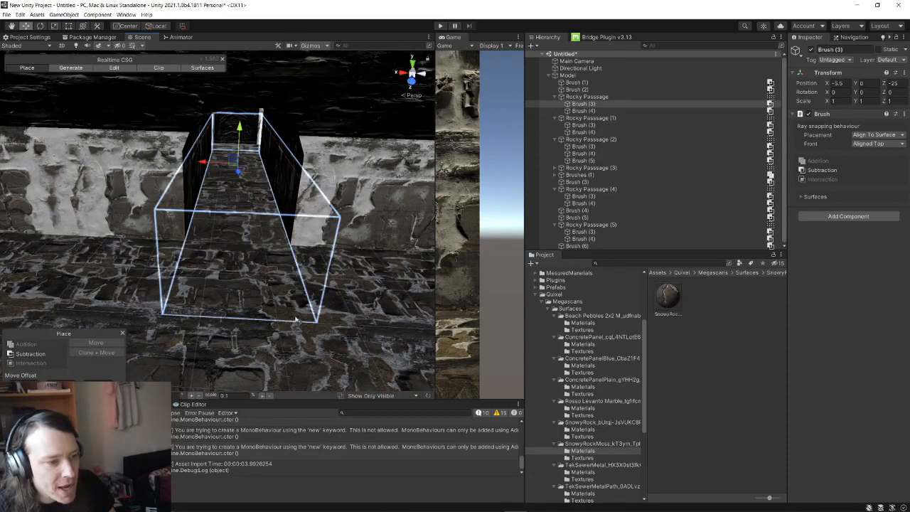
mouse_move(267, 256)
right_down()
mouse_move(274, 274)
mouse_move(220, 306)
mouse_move(162, 304)
right_up()
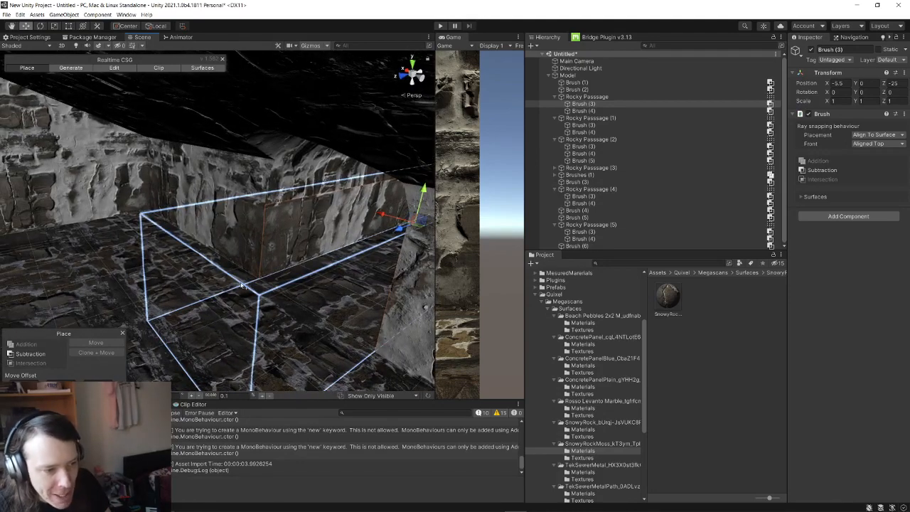
right_drag(242, 285, 867, 285)
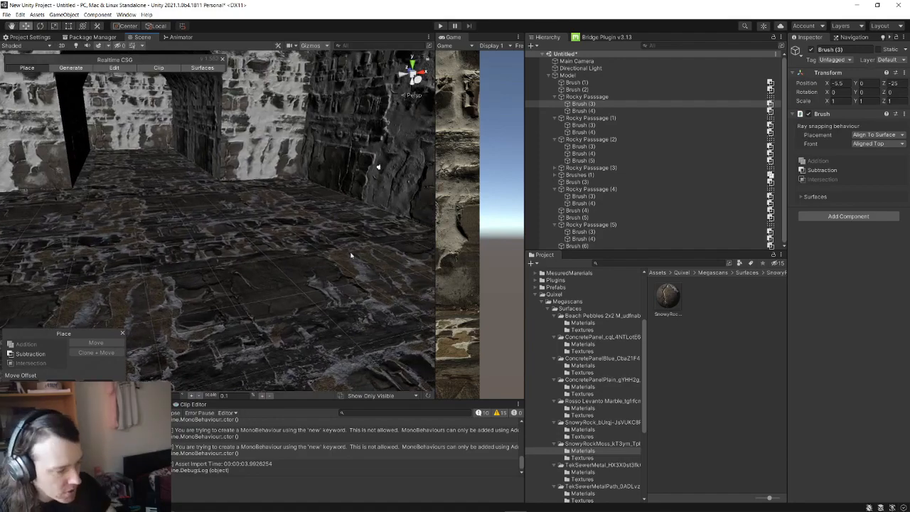
mouse_move(136, 265)
right_down()
mouse_move(548, 244)
mouse_move(537, 248)
mouse_move(769, 354)
right_up()
key(w)
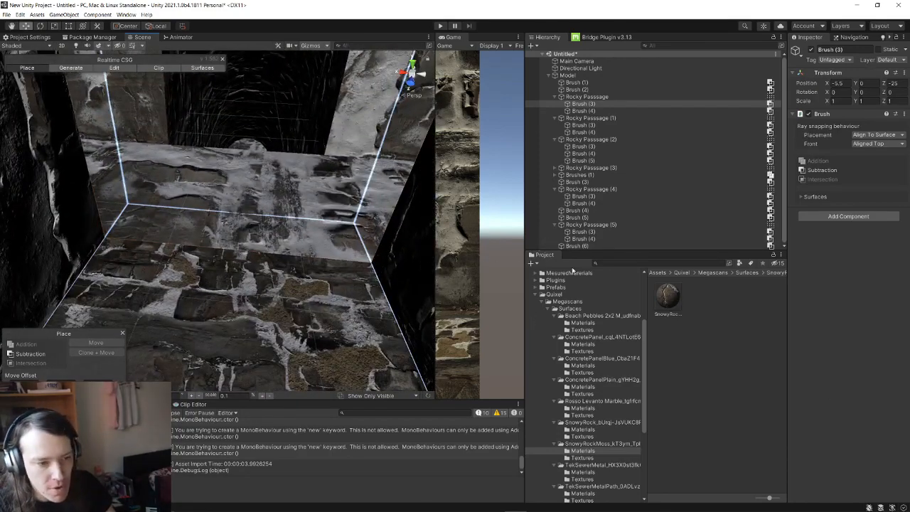
drag(671, 292, 248, 192)
- Apply the SnowyRockMoss material to the remaining snowy room floor and to the floor of Rocky Passsage (4)
mouse_move(251, 194)
right_down()
mouse_move(330, 194)
mouse_move(327, 217)
mouse_move(348, 224)
mouse_move(634, 249)
mouse_move(787, 307)
mouse_move(805, 244)
mouse_move(589, 244)
mouse_move(666, 304)
right_up()
key(w)
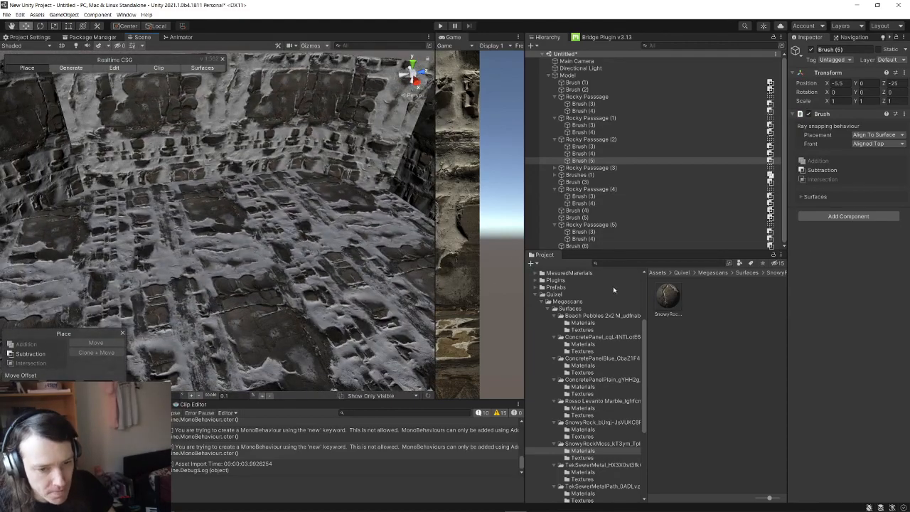
drag(659, 297, 273, 249)
mouse_move(273, 249)
right_down()
mouse_move(400, 294)
mouse_move(506, 307)
mouse_move(778, 298)
mouse_move(647, 245)
mouse_move(237, 271)
mouse_move(238, 301)
mouse_move(541, 335)
right_up()
mouse_move(667, 299)
mouse_down()
mouse_move(244, 194)
mouse_move(352, 321)
mouse_move(278, 304)
mouse_up()
right_drag(277, 305, 595, 295)
mouse_move(245, 302)
right_down()
mouse_move(266, 219)
mouse_move(289, 210)
mouse_move(319, 323)
mouse_move(314, 186)
mouse_move(301, 203)
mouse_move(182, 183)
mouse_move(139, 258)
mouse_move(278, 304)
mouse_move(261, 282)
right_up()
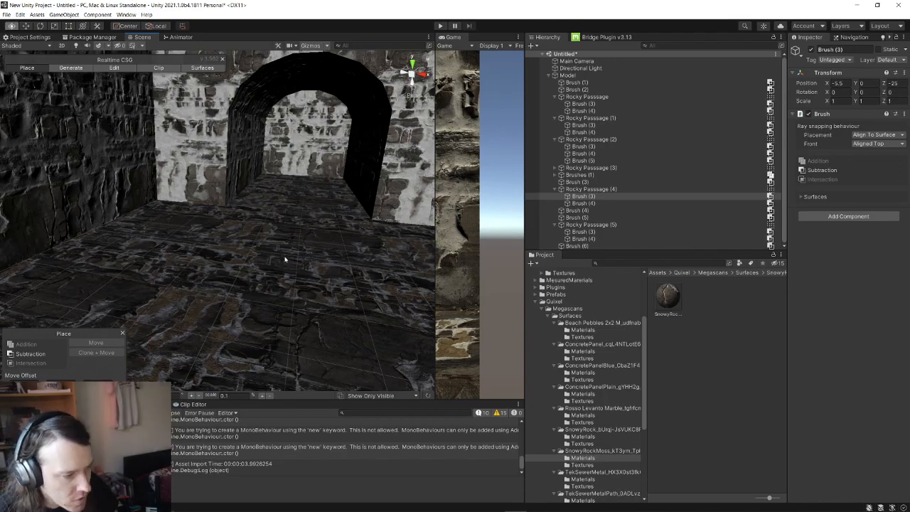
- Switch to Quixel Mixer and compare the mix with the Rock Cliff Layered layer hidden and shown
key(alt+Tab)
key(alt+Tab)
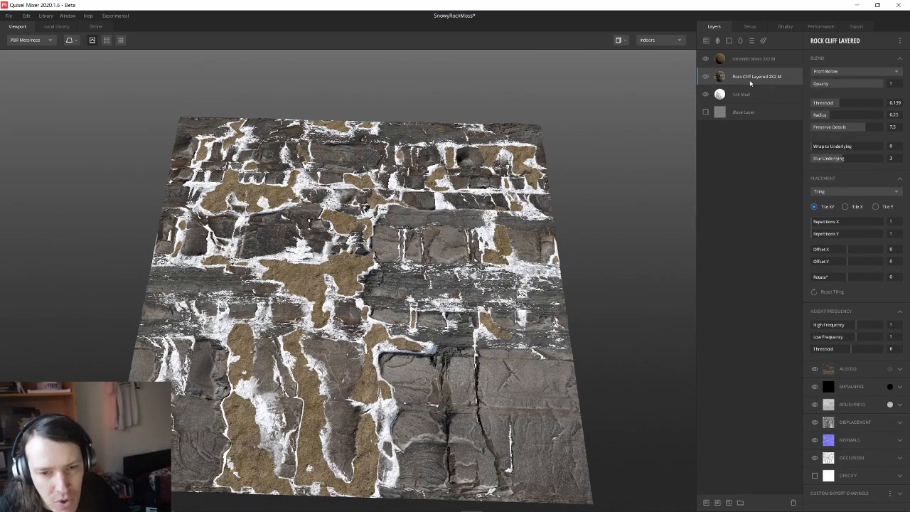
click(706, 76)
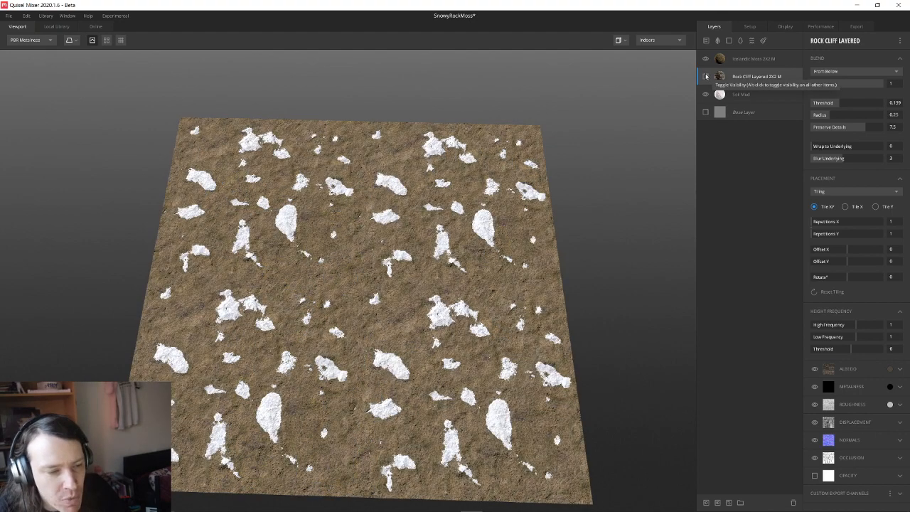
click(706, 76)
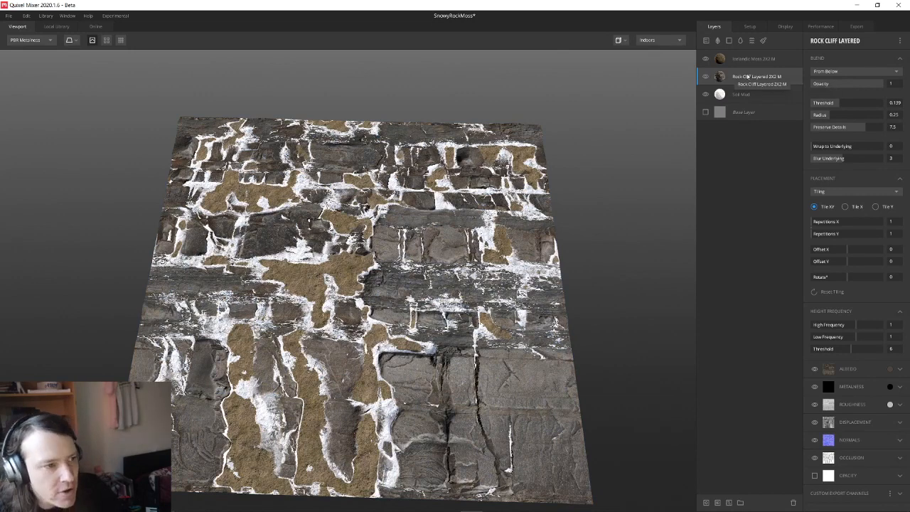
- Add the Icelandic Rock surface from the local library's Rock category above Rock Cliff Layered, and hide the Rock Cliff Layered layer
click(56, 26)
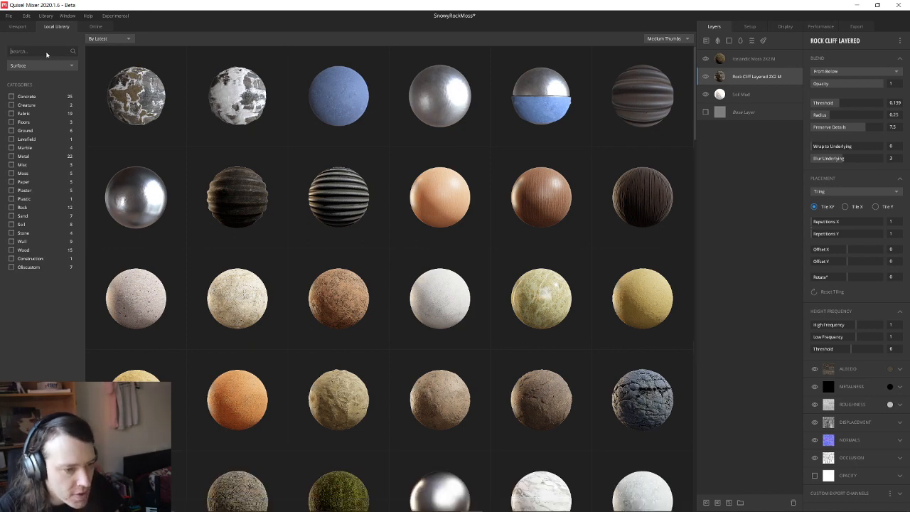
click(14, 207)
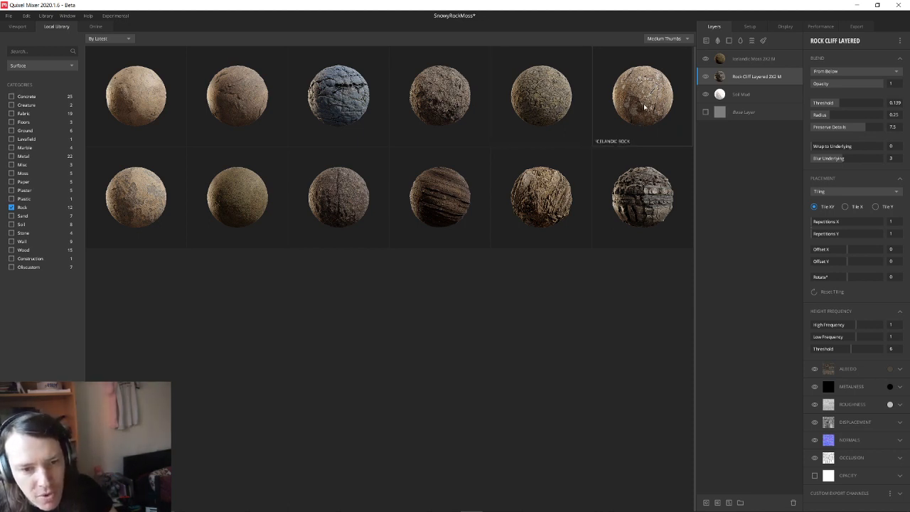
click(452, 98)
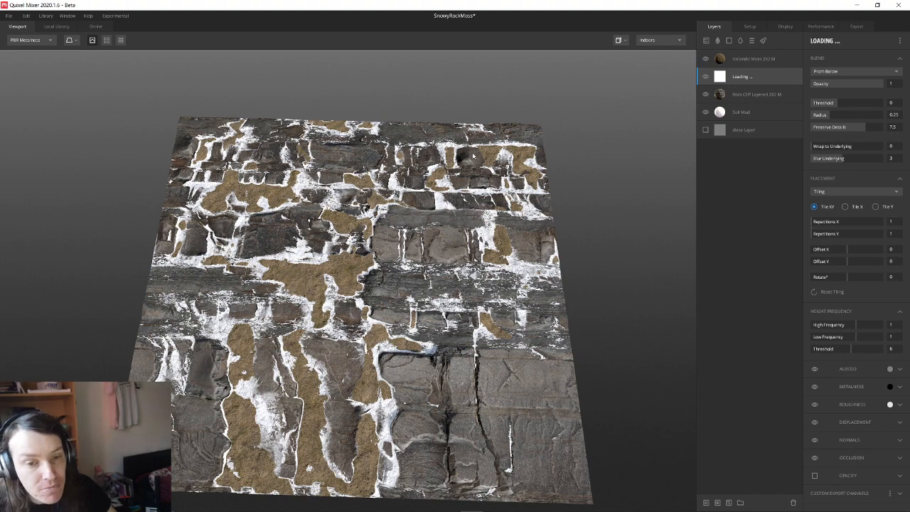
click(706, 96)
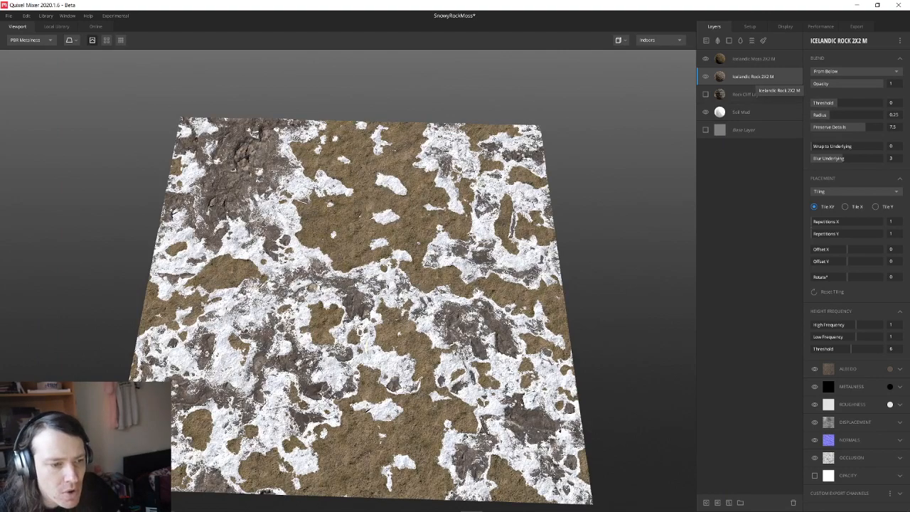
- Set the Icelandic Rock layer's blend threshold to 0.062 and inspect the resulting surface
drag(313, 287, 385, 263)
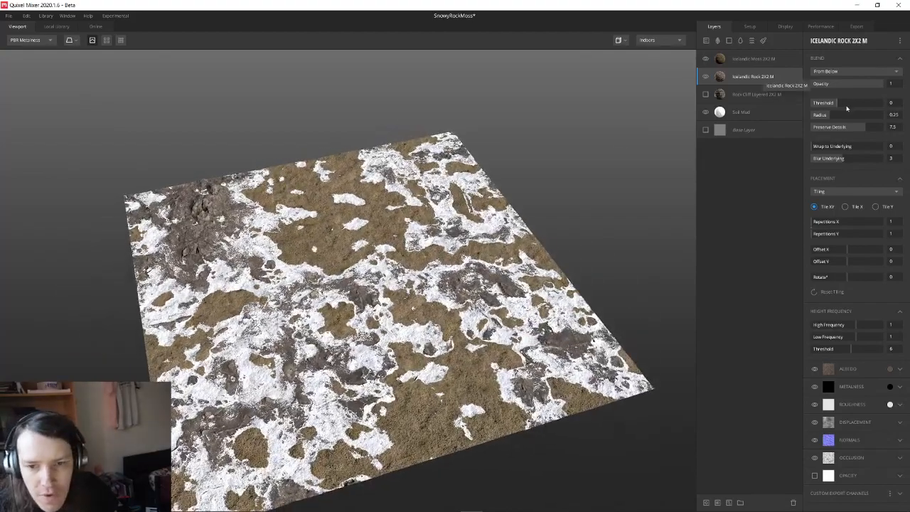
click(843, 104)
drag(843, 105, 838, 105)
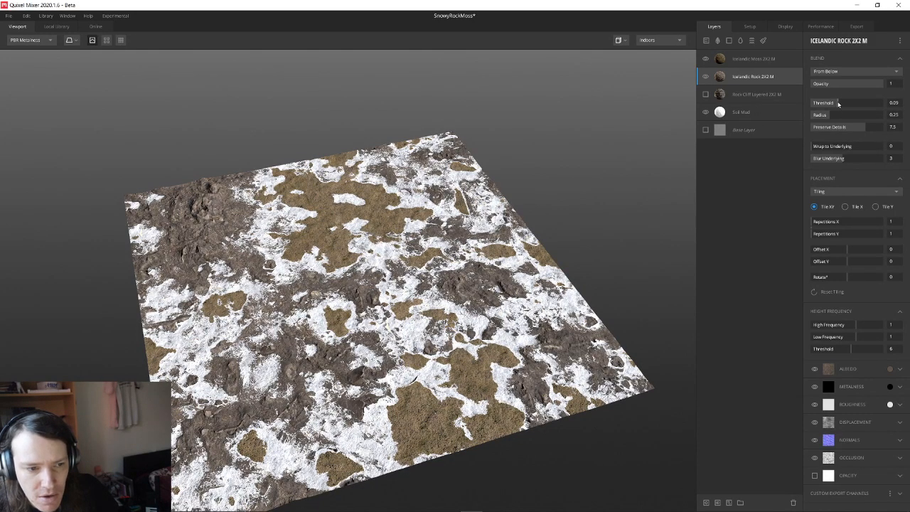
drag(839, 104, 838, 104)
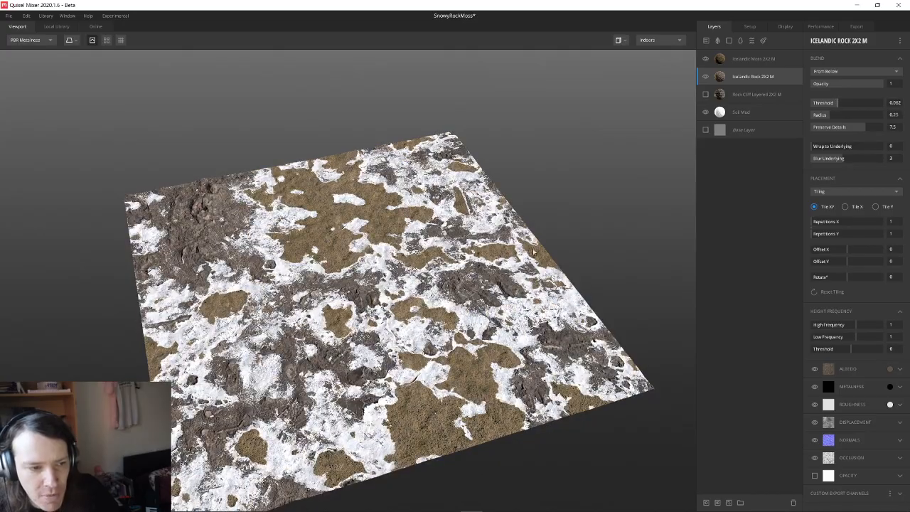
scroll(534, 252, up, 1)
drag(341, 306, 275, 322)
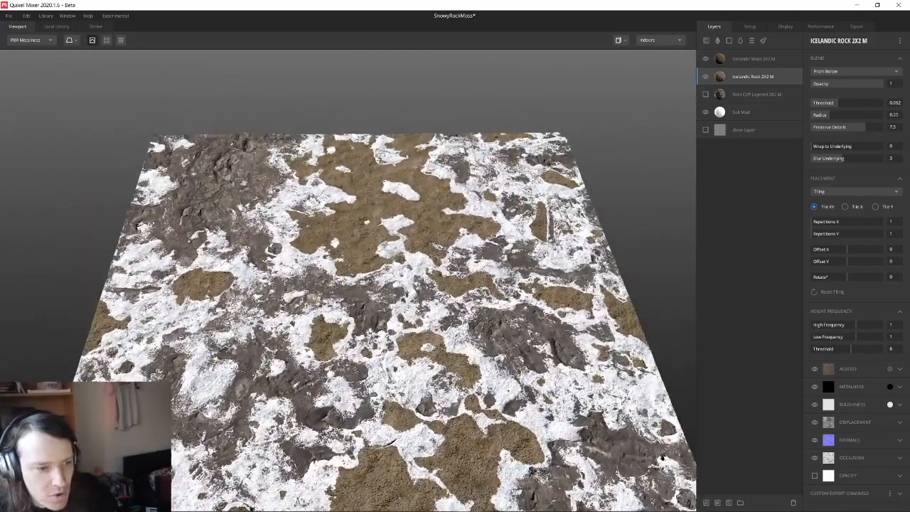
drag(341, 281, 349, 250)
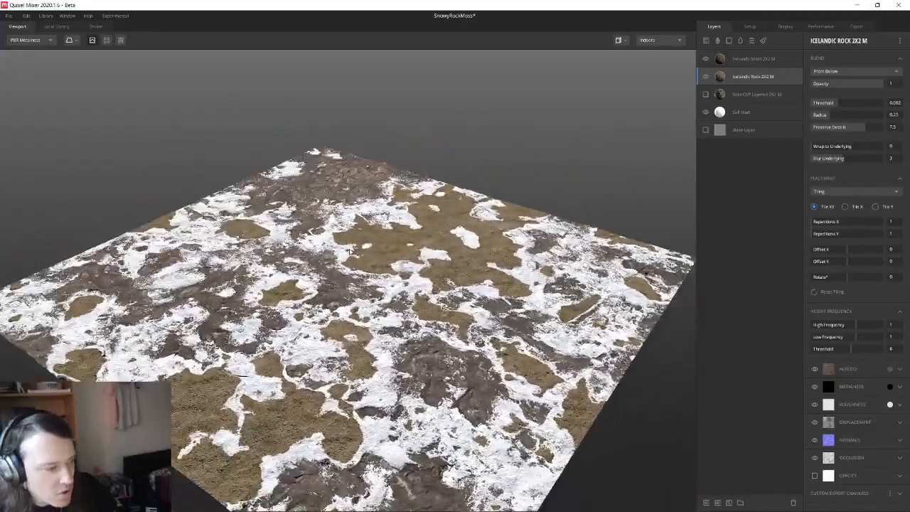
- Save the mix and export it to the library as SnowyRockMoss, replacing the existing custom surface
click(8, 15)
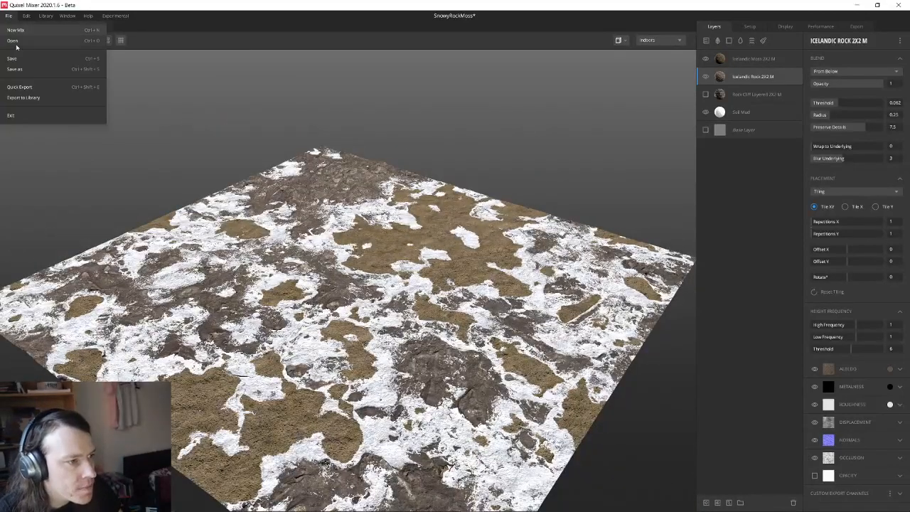
click(21, 58)
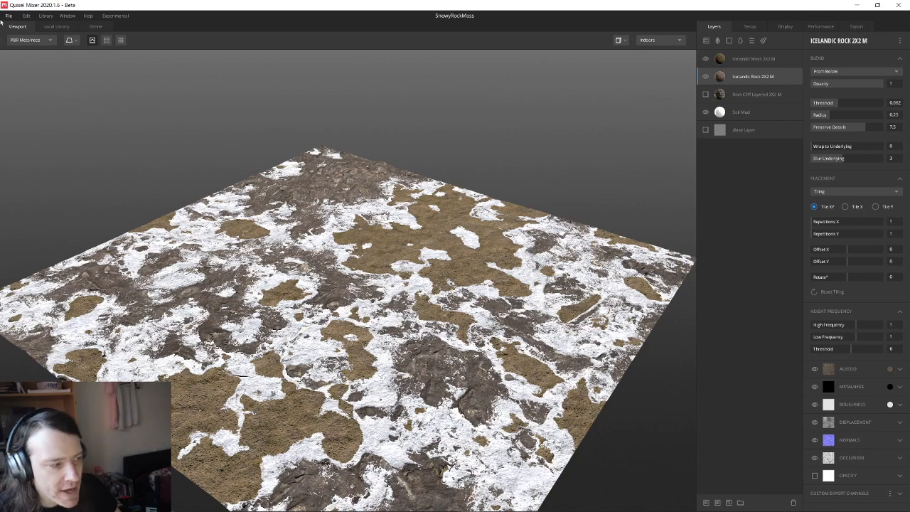
click(7, 15)
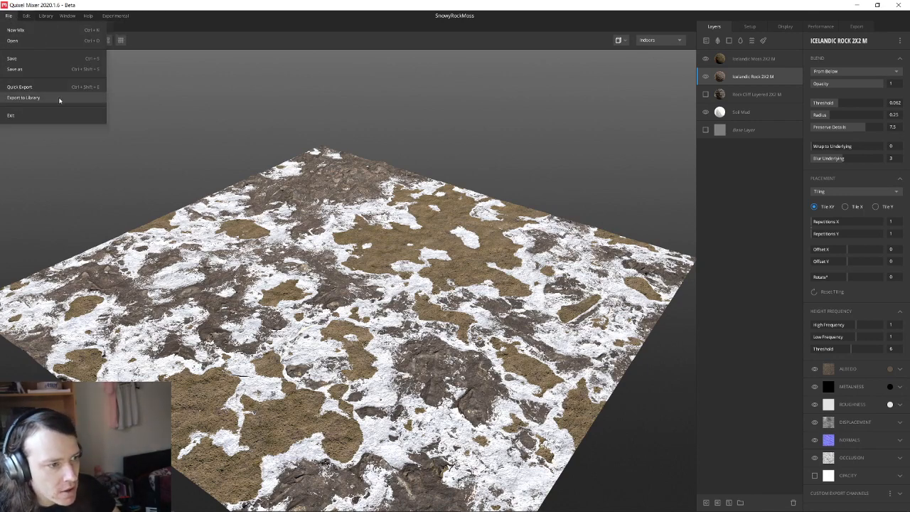
click(25, 97)
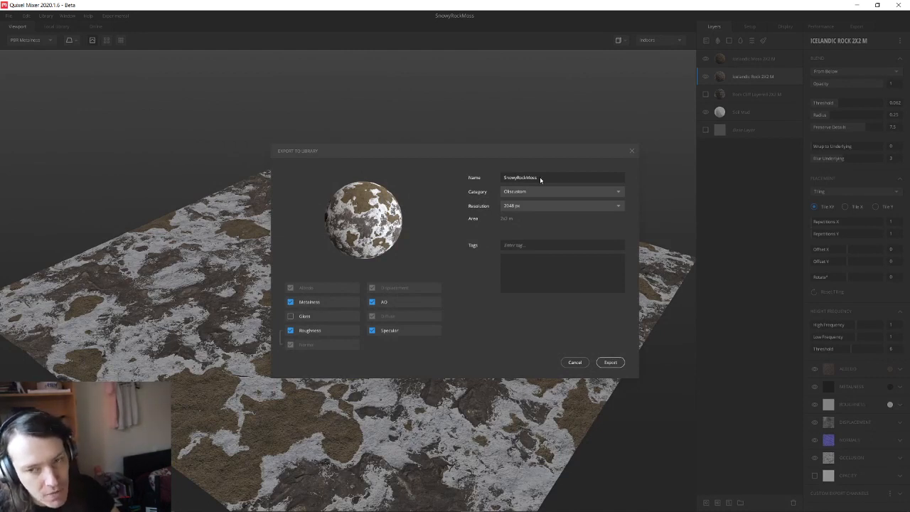
click(609, 363)
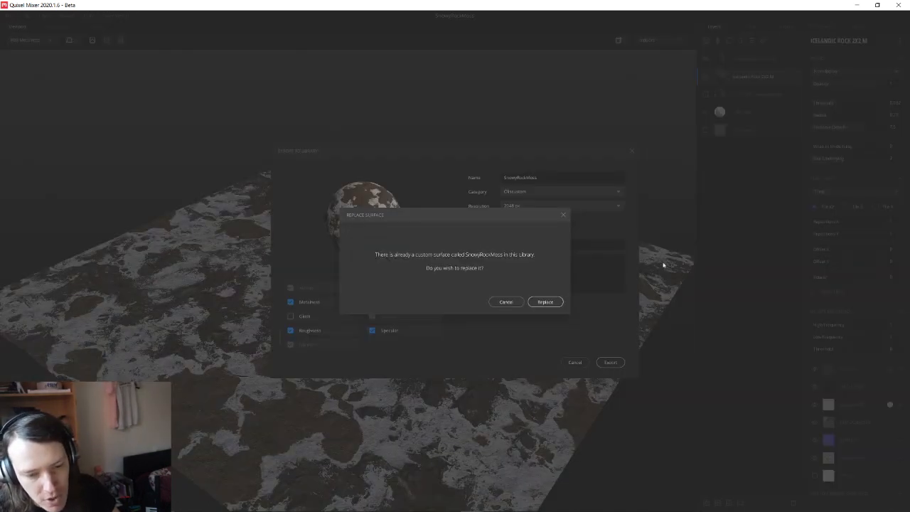
click(543, 302)
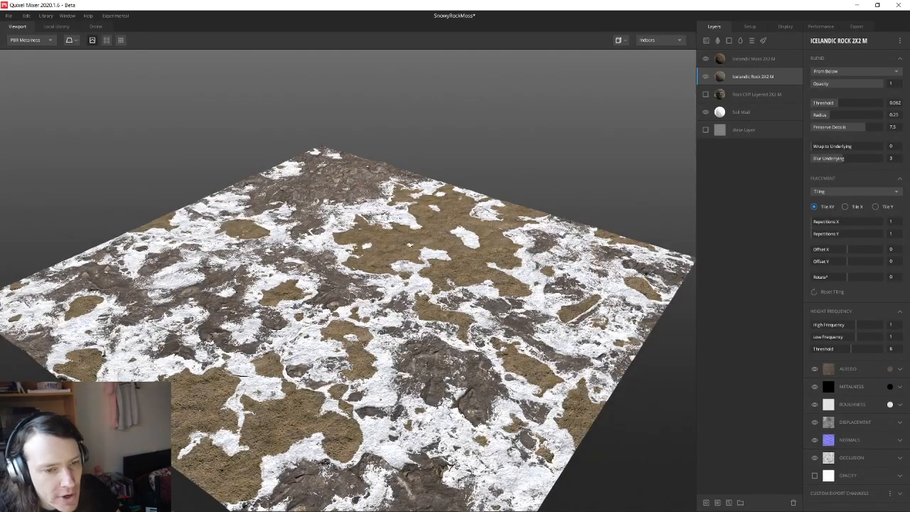
- Switch to Quixel Bridge and export the SnowyRockMoss mix to the Unity project
key(alt+Tab)
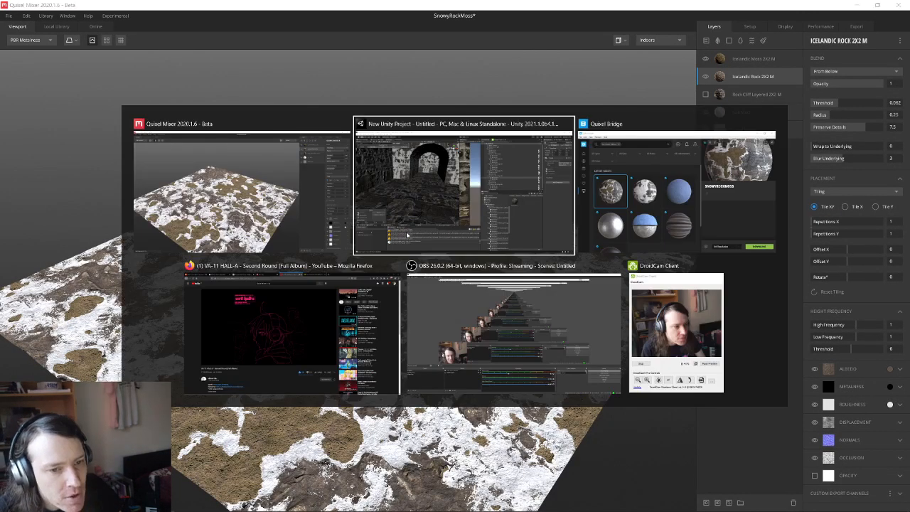
key(alt+Tab)
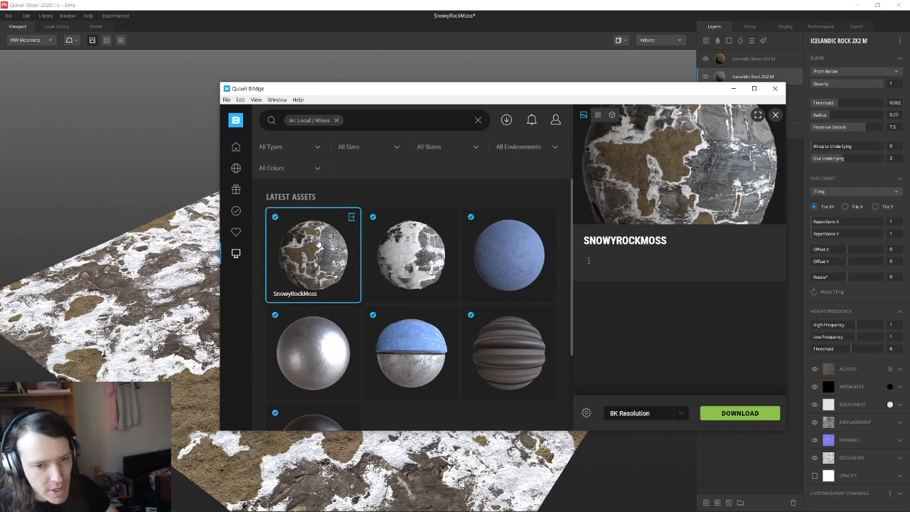
click(381, 249)
click(319, 252)
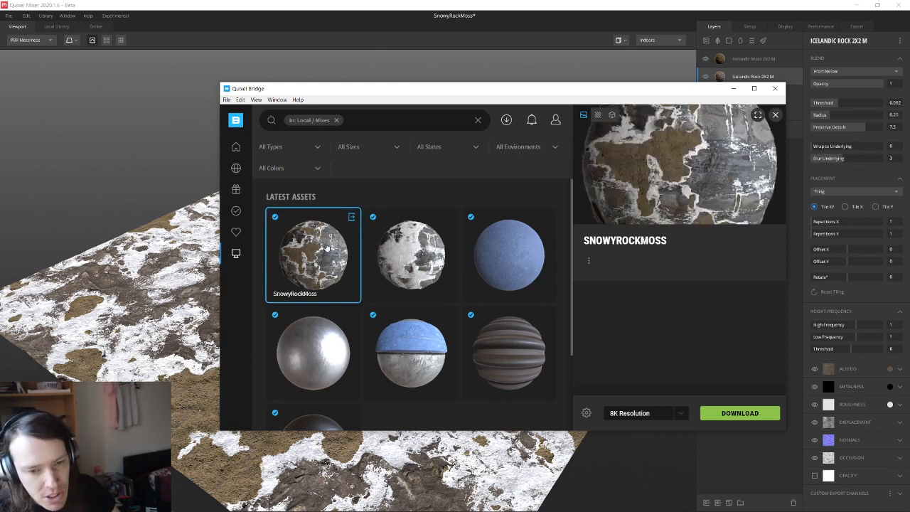
click(351, 216)
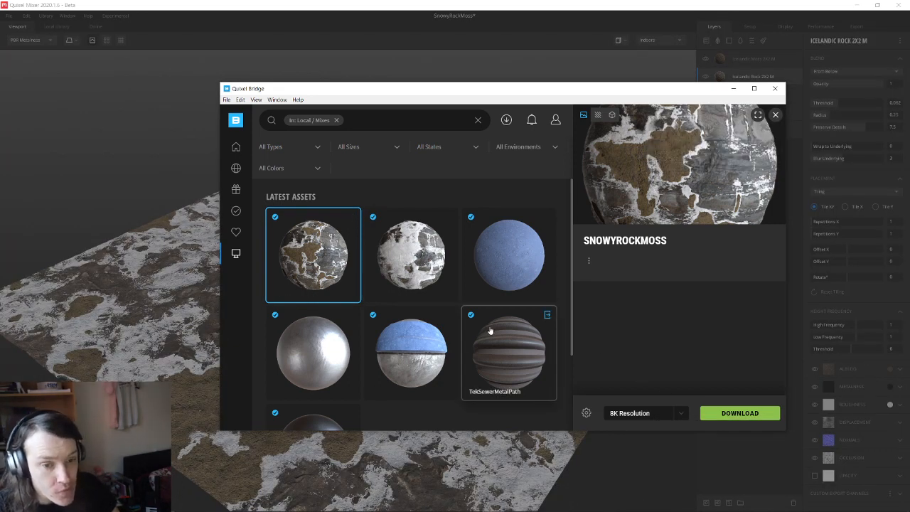
- Switch to Unity and inspect the SnowyRockMoss material's preview from another angle
key(alt+Tab)
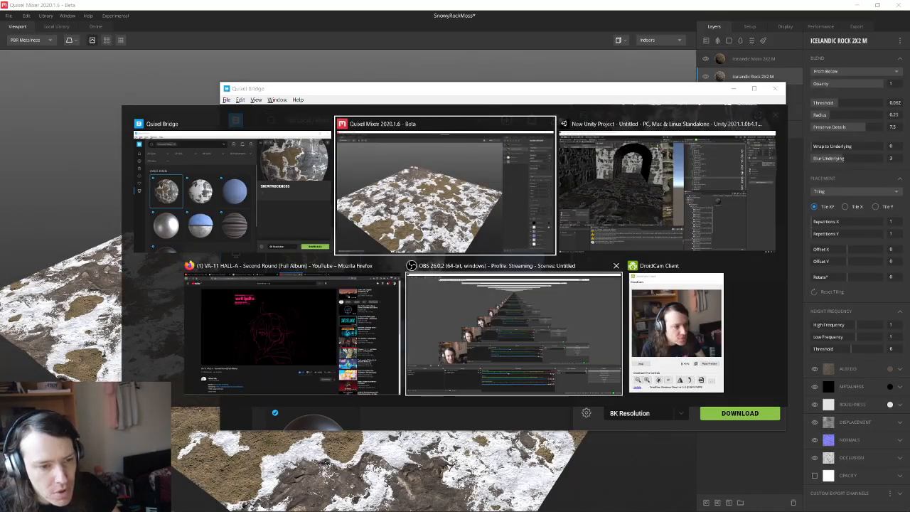
click(618, 194)
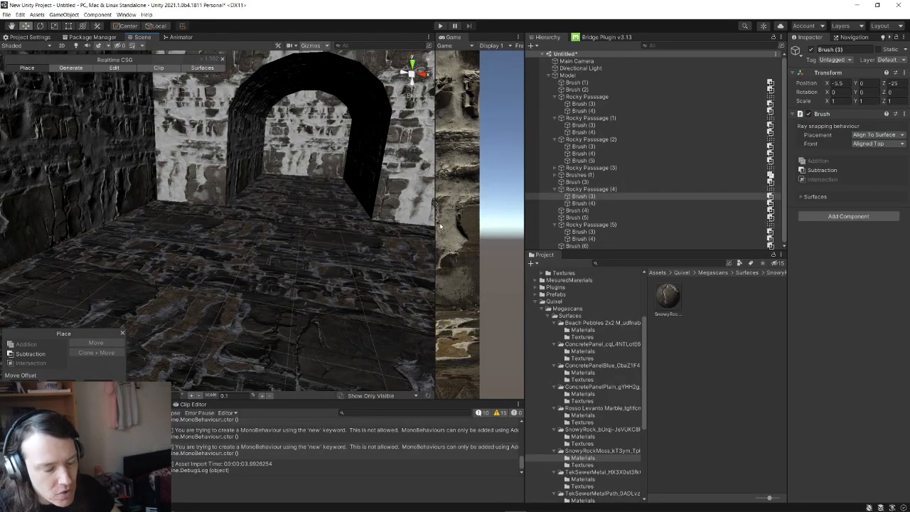
click(669, 296)
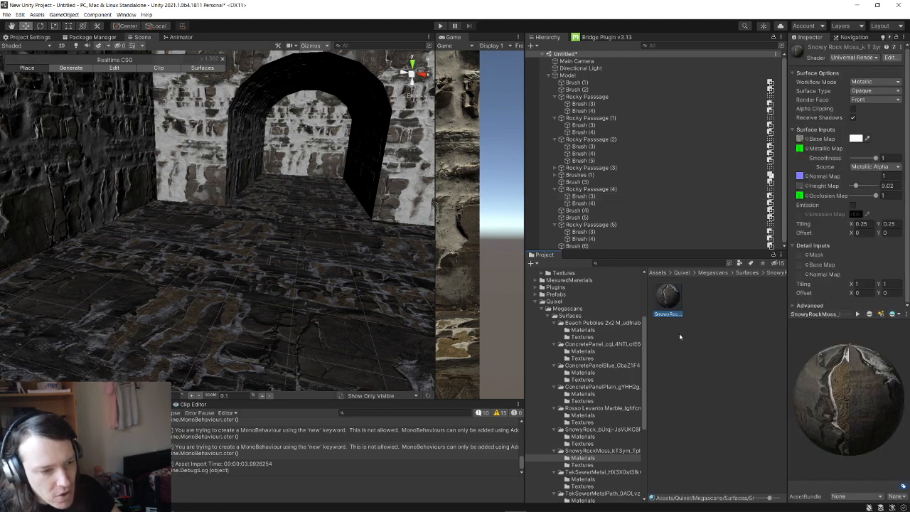
click(685, 365)
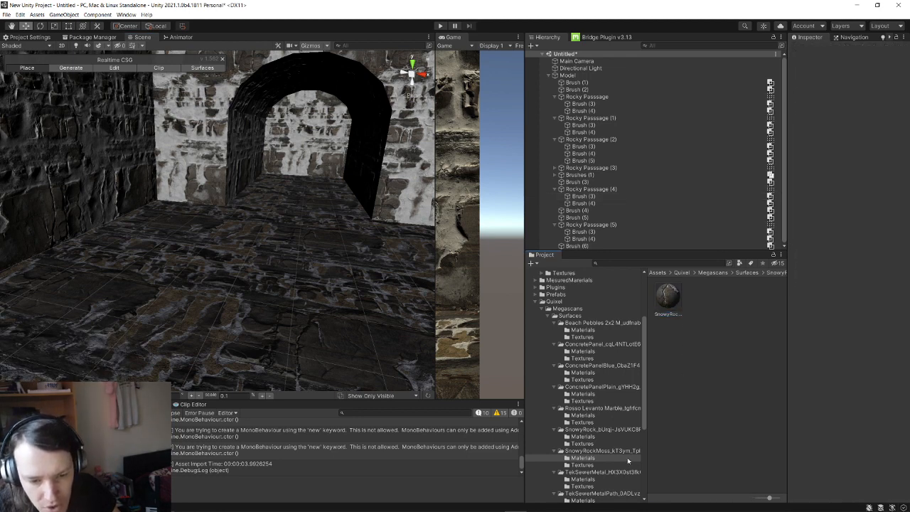
click(604, 457)
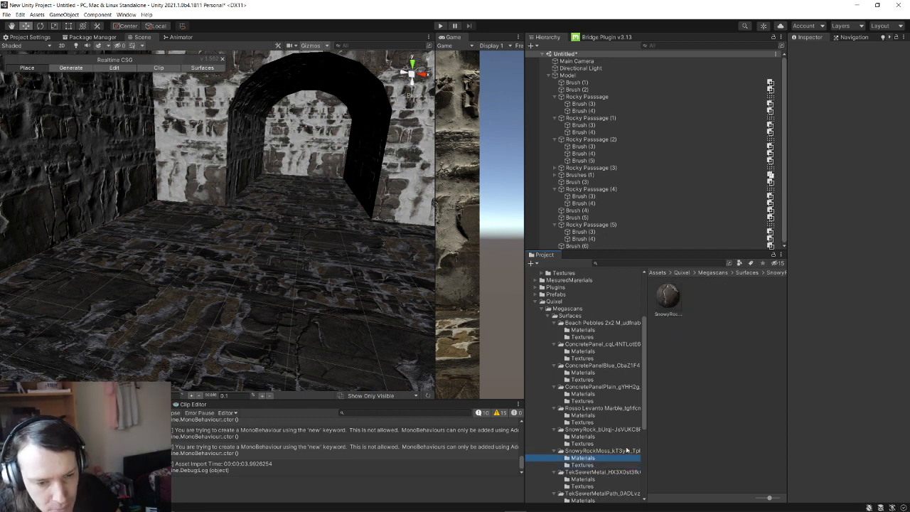
click(667, 299)
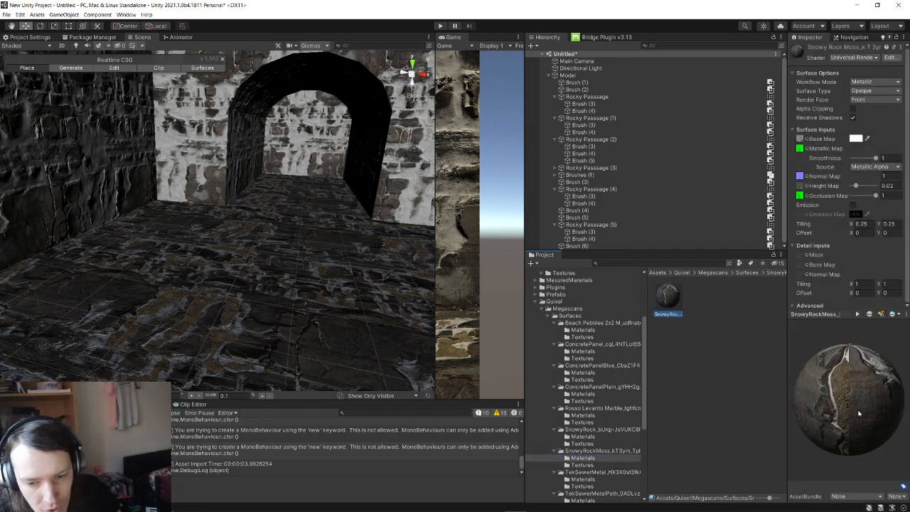
drag(859, 413, 909, 398)
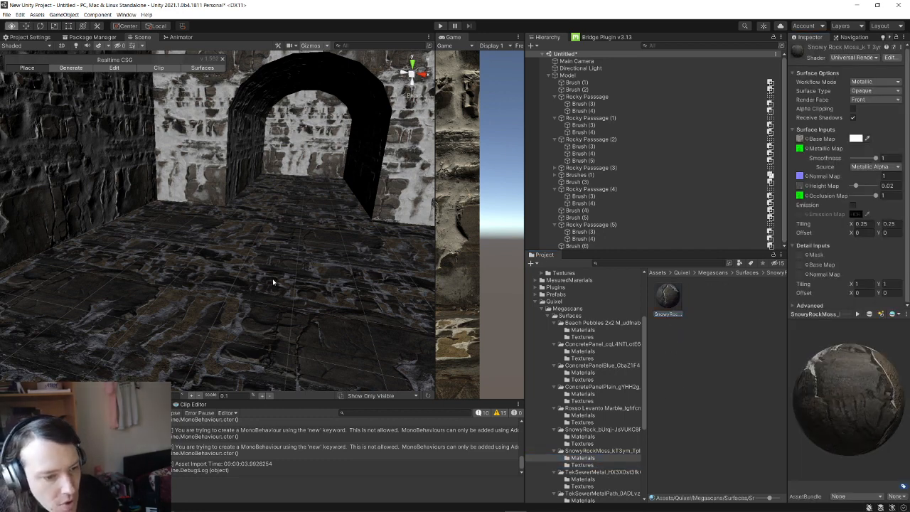
- Switch to Quixel Bridge, check the local Imported and Mixer collections, and compare the SnowyRock and SnowyRockMoss previews
key(alt+Tab)
mouse_move(252, 251)
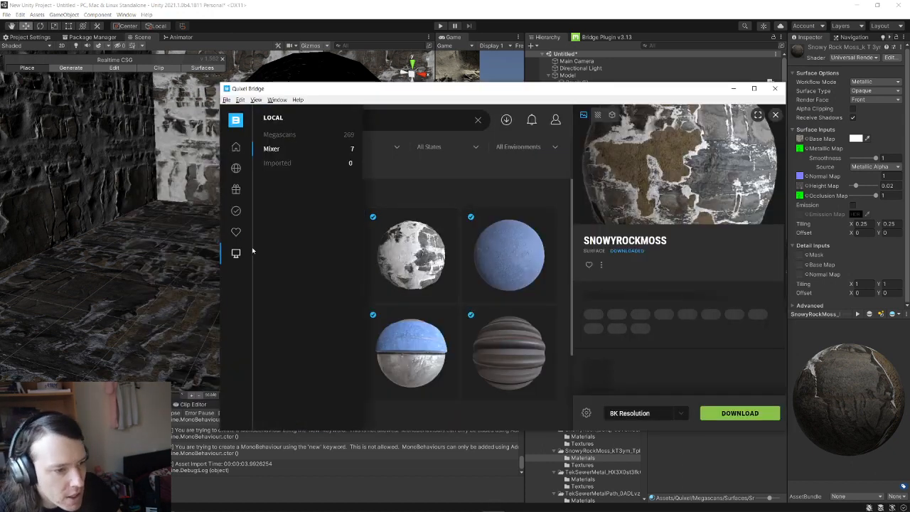
click(287, 165)
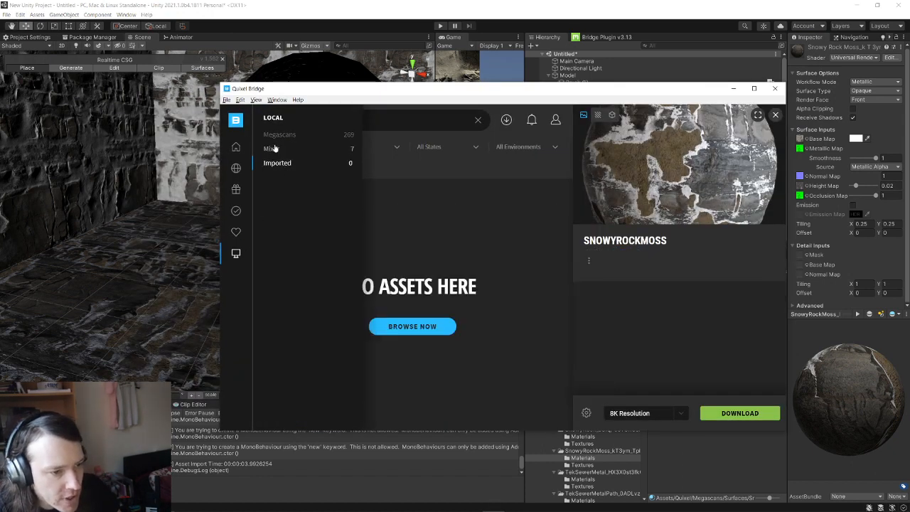
click(273, 149)
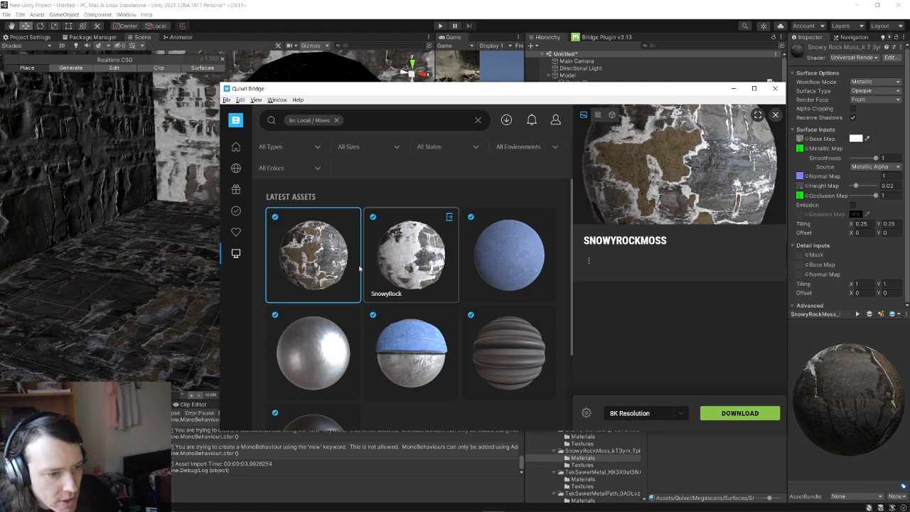
click(411, 256)
click(315, 264)
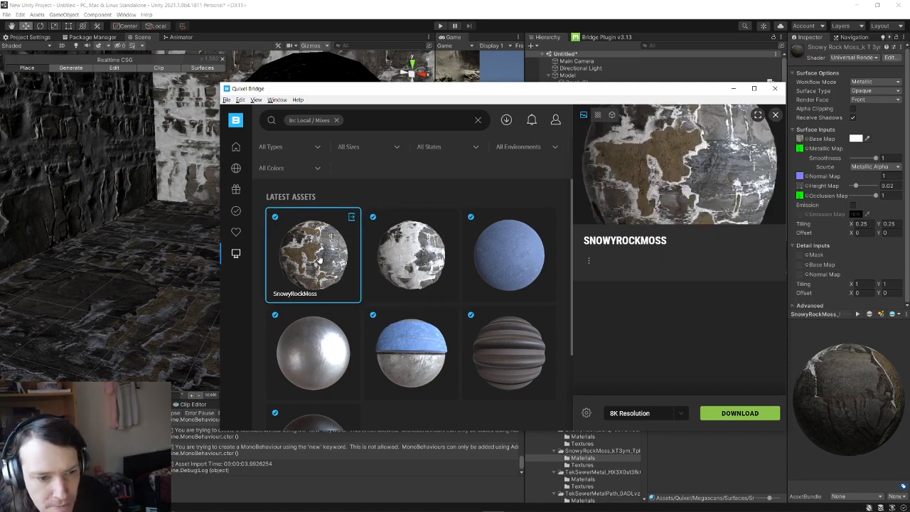
click(411, 256)
click(314, 260)
key(alt+Tab)
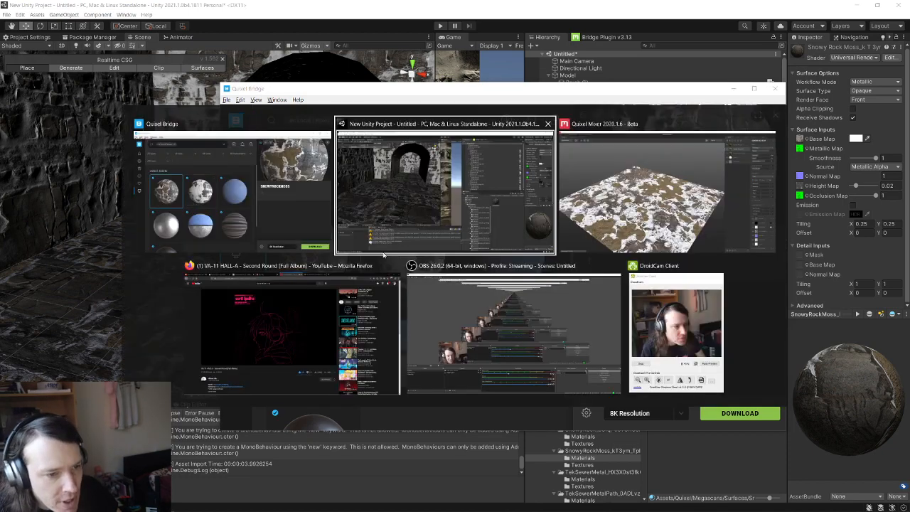
- Switch to Quixel Mixer, save the mix and export it to the library as SnowyRockMoss at 2048 px, replacing the existing surface
key(alt+Tab)
key(alt+Tab)
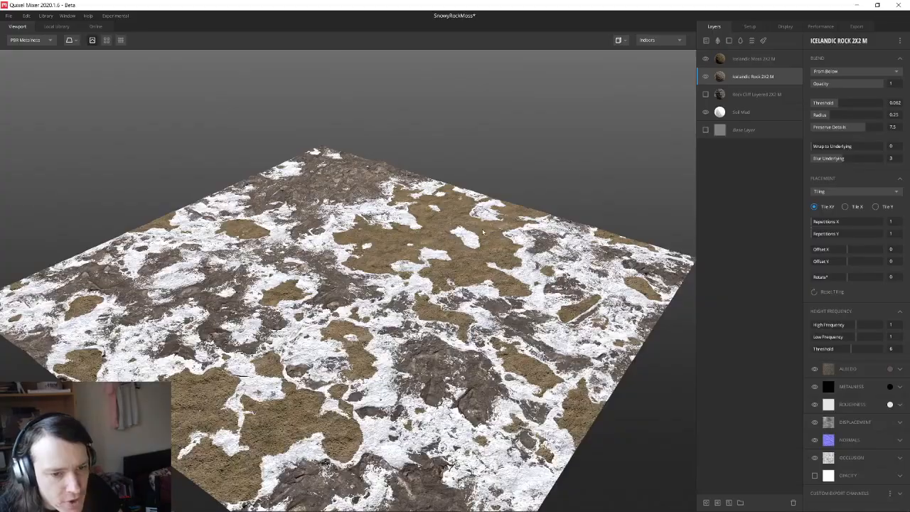
click(8, 15)
click(27, 59)
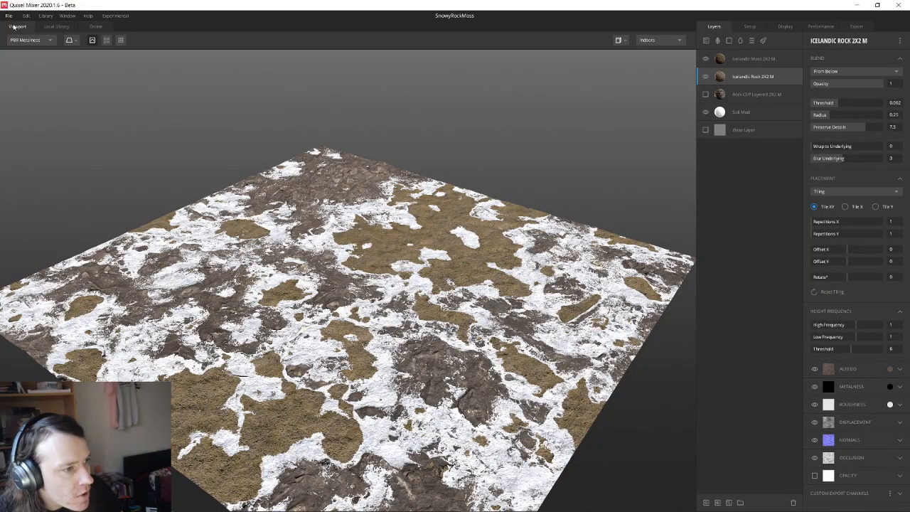
click(8, 17)
click(35, 98)
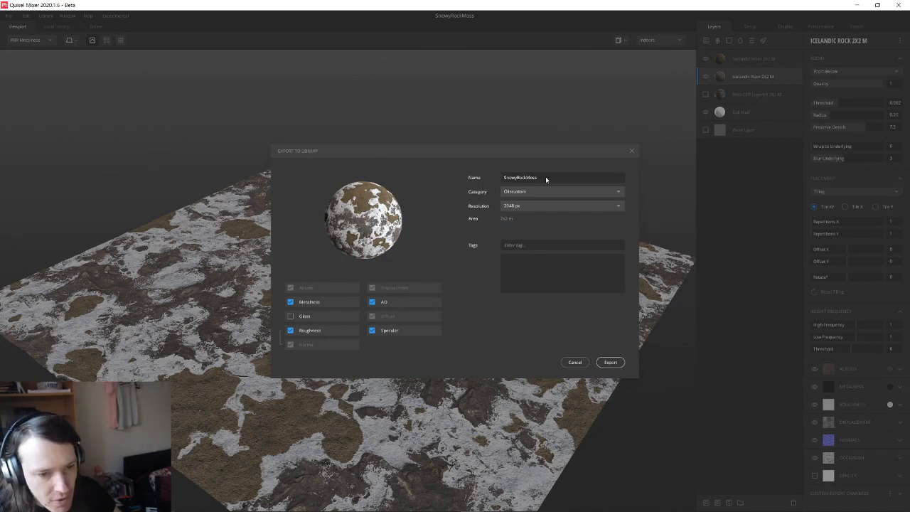
click(615, 364)
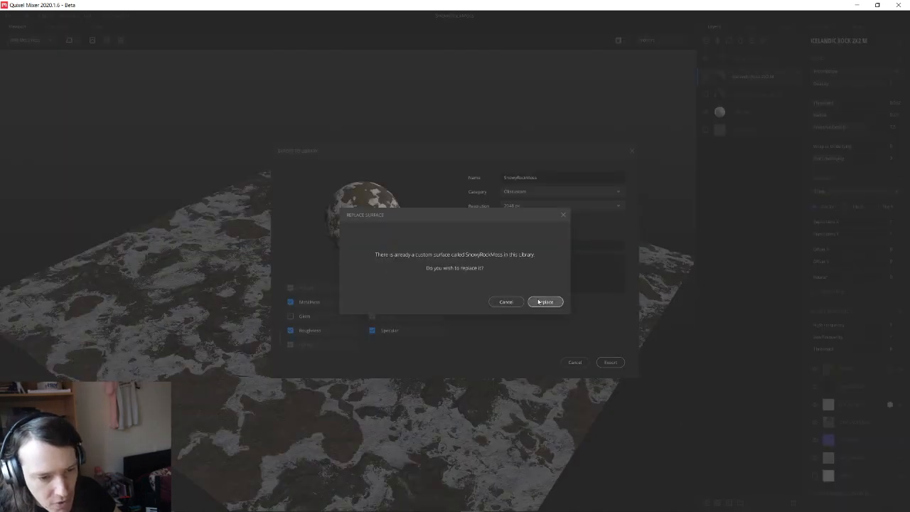
click(545, 301)
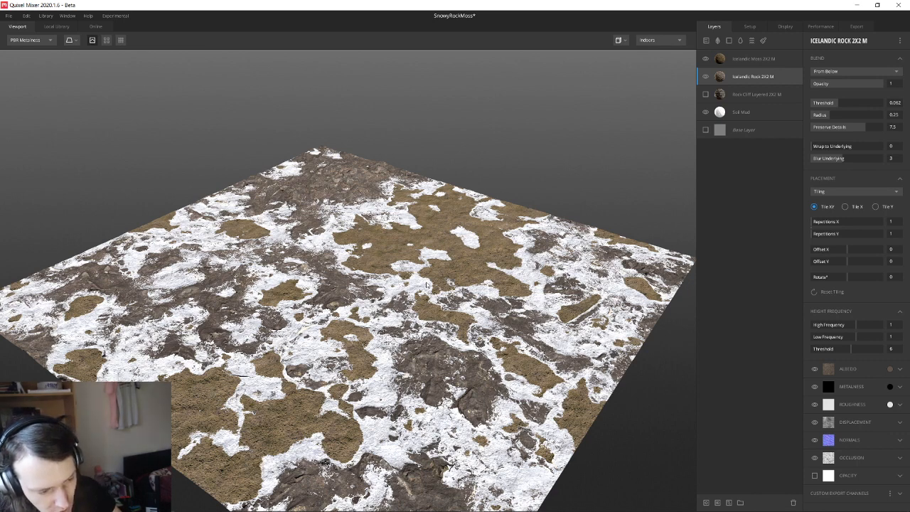
- Save the SnowyRockMoss mix again following the library export
key(ctrl+s)
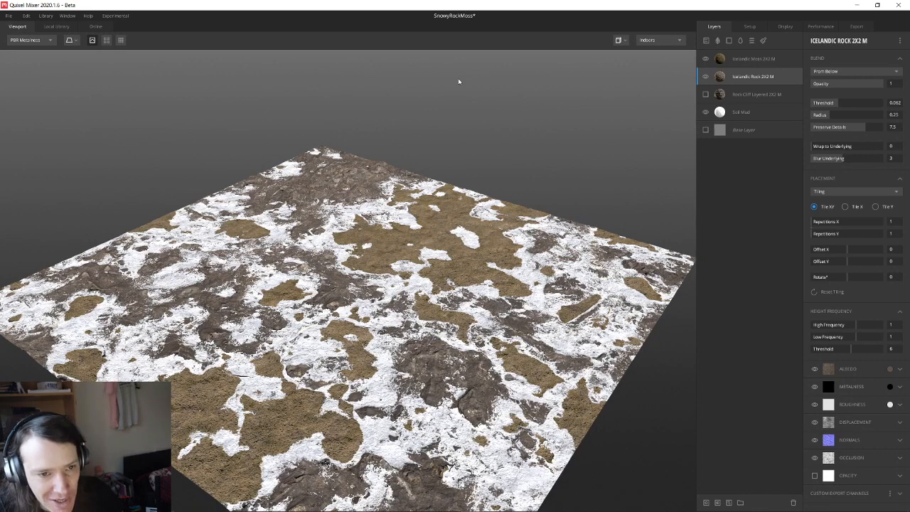
click(8, 15)
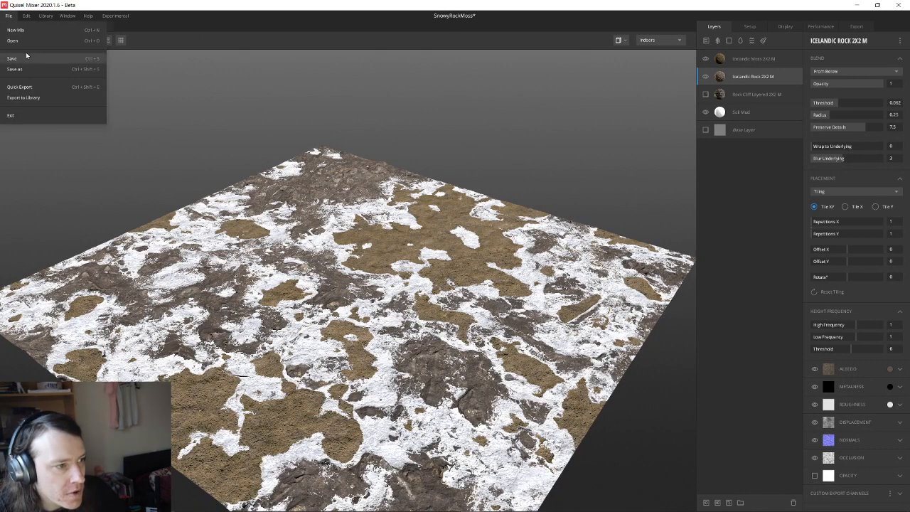
click(160, 52)
- Switch to Quixel Bridge, reload the local Mixer assets and export SnowyRockMoss to Unity
key(alt+Tab)
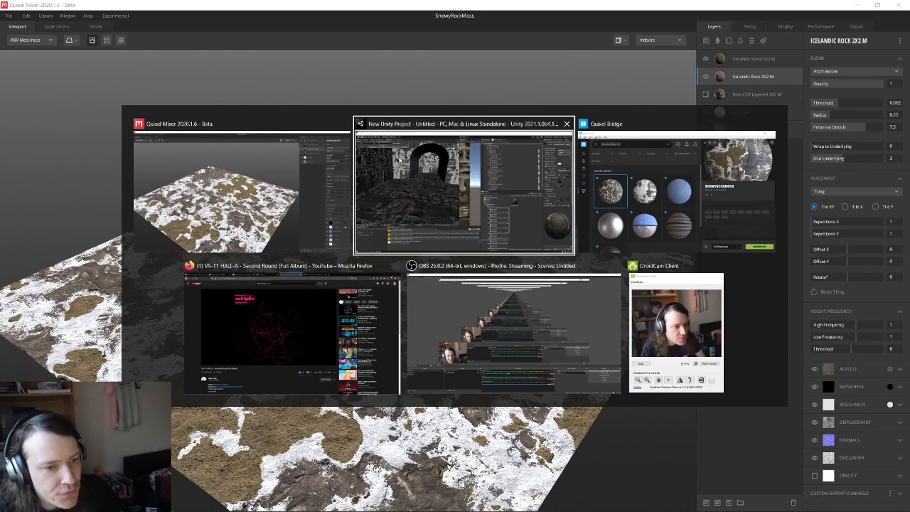
key(alt+Tab)
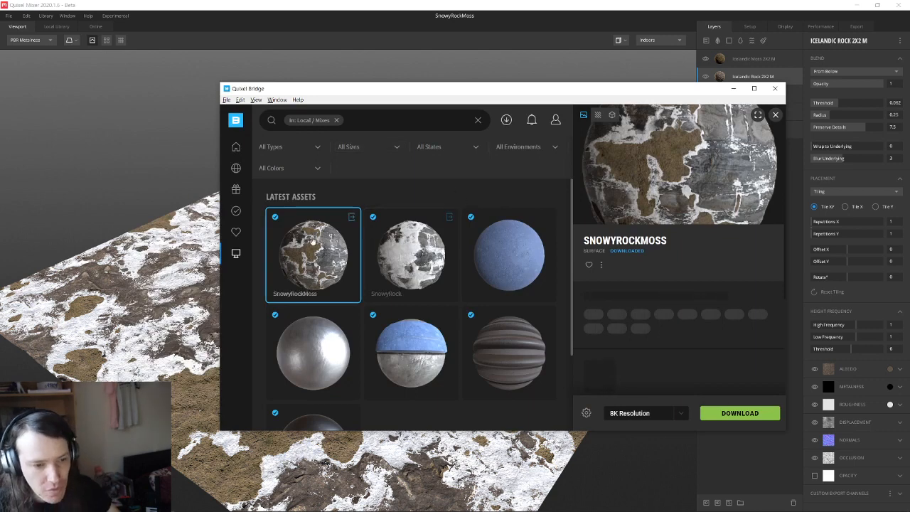
mouse_move(228, 263)
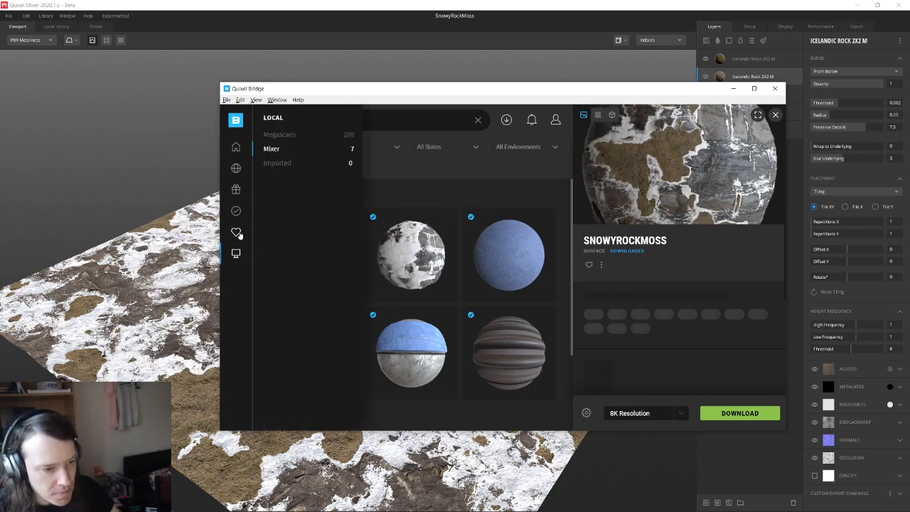
click(284, 135)
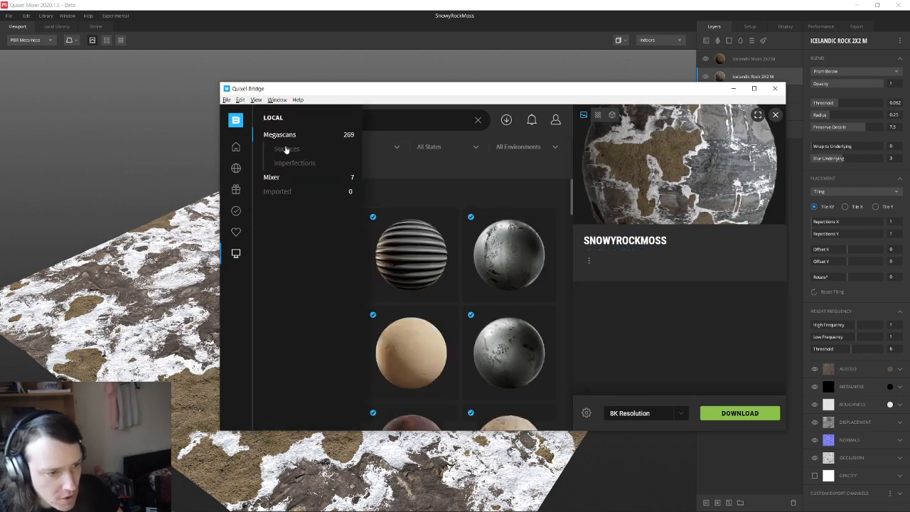
click(270, 177)
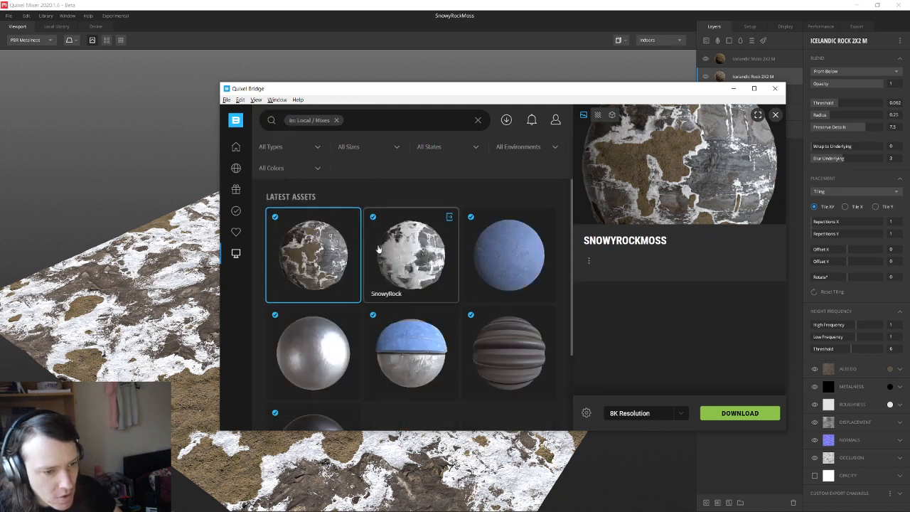
click(407, 271)
scroll(413, 283, down, 2)
scroll(411, 283, up, 2)
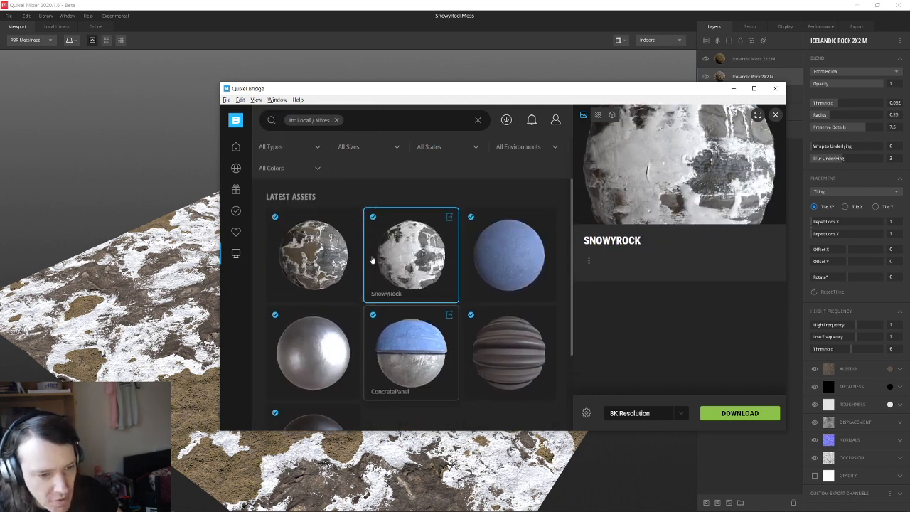
click(336, 257)
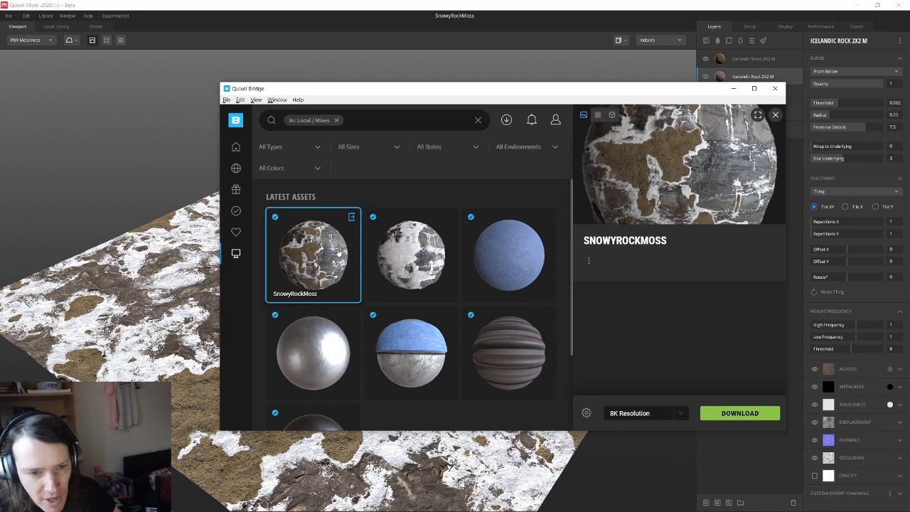
right_click(339, 251)
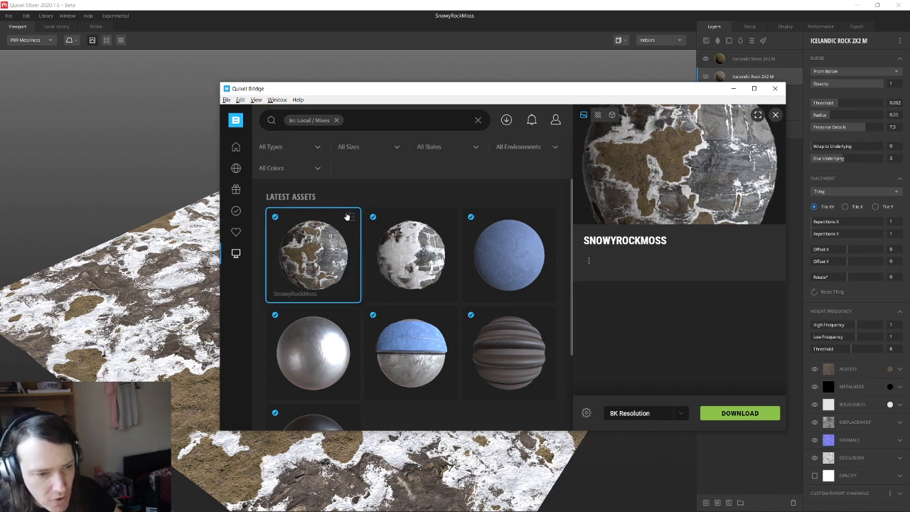
click(353, 217)
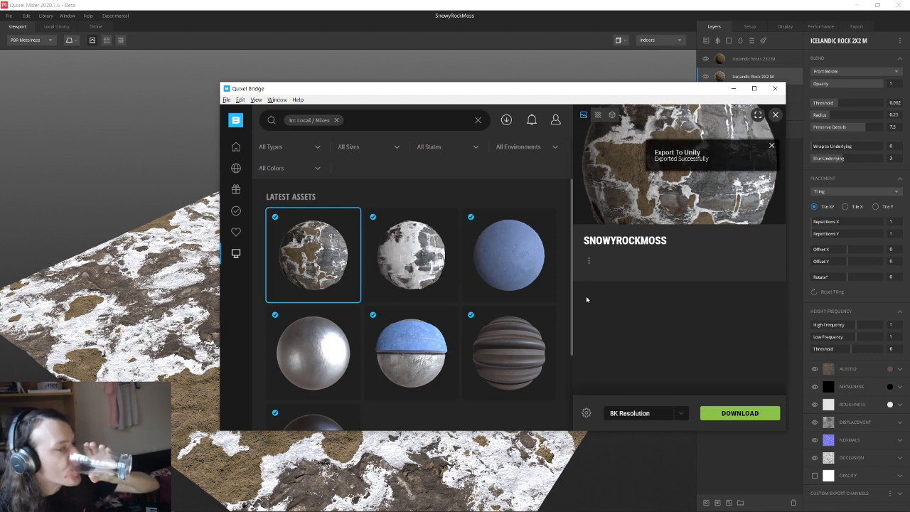
- Switch to Unity and inspect the re-exported SnowyRockMoss floor inside the room and from outside above it
mouse_move(537, 509)
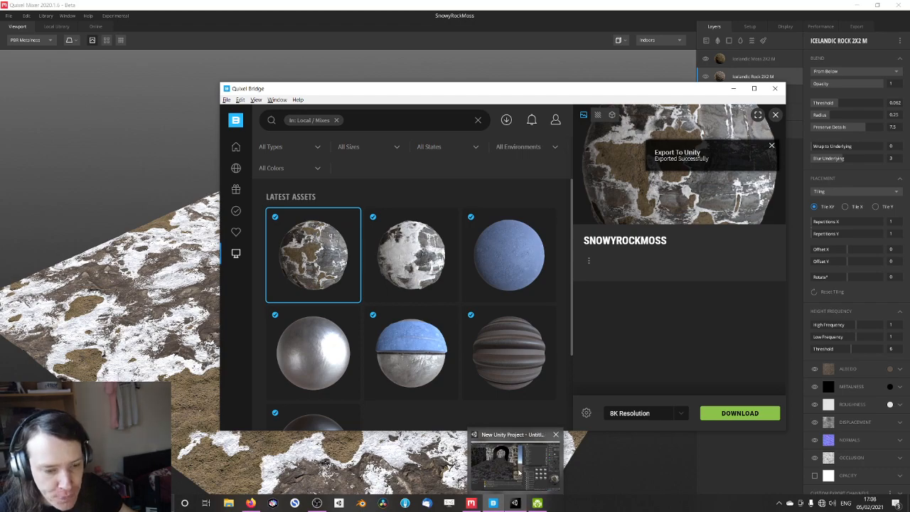
click(519, 470)
right_drag(266, 207, 686, 197)
key(w)
key(w)
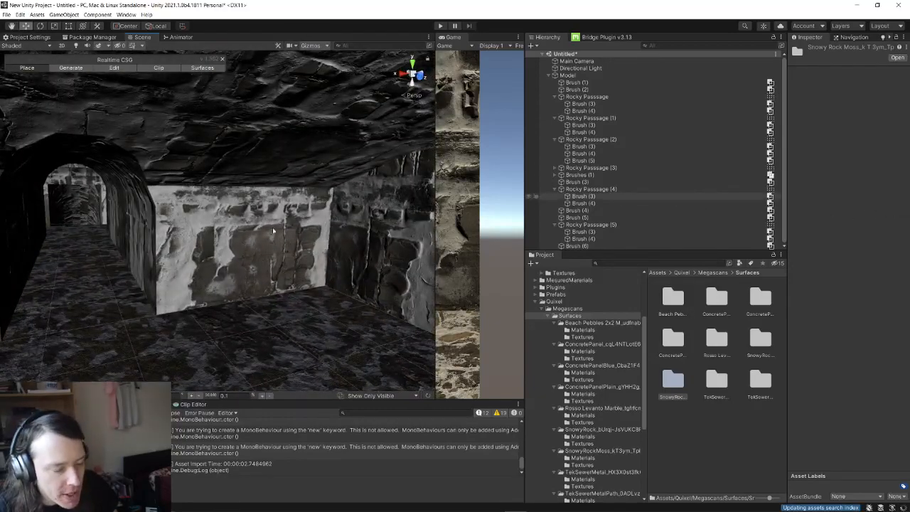
right_drag(257, 229, 294, 314)
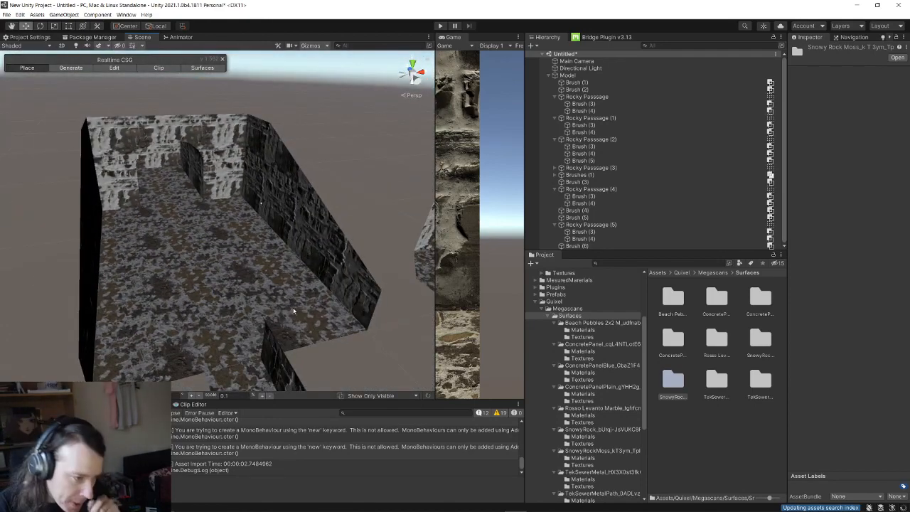
- Force a complete Realtime CSG rebuild of the level and inspect the rocky passages and room
right_drag(260, 252, 244, 281)
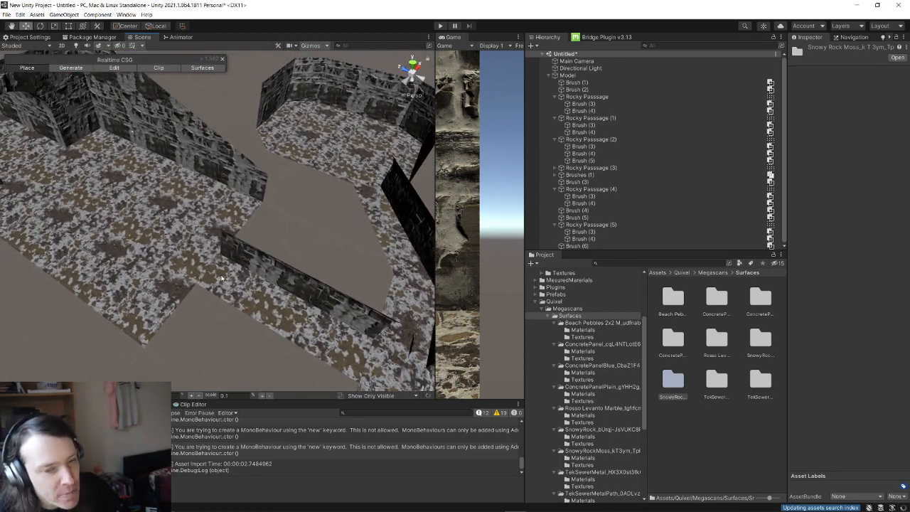
right_drag(186, 288, 90, 177)
right_drag(548, 181, 221, 270)
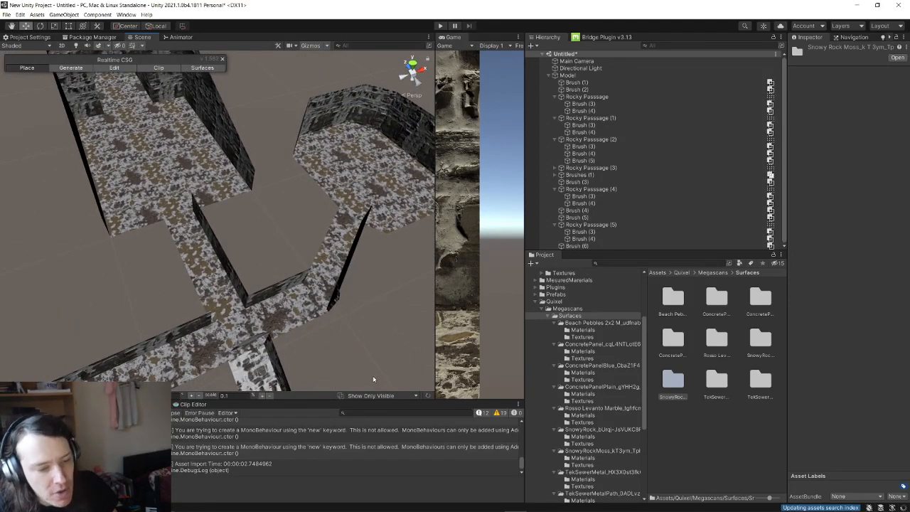
click(429, 396)
right_drag(279, 280, 276, 238)
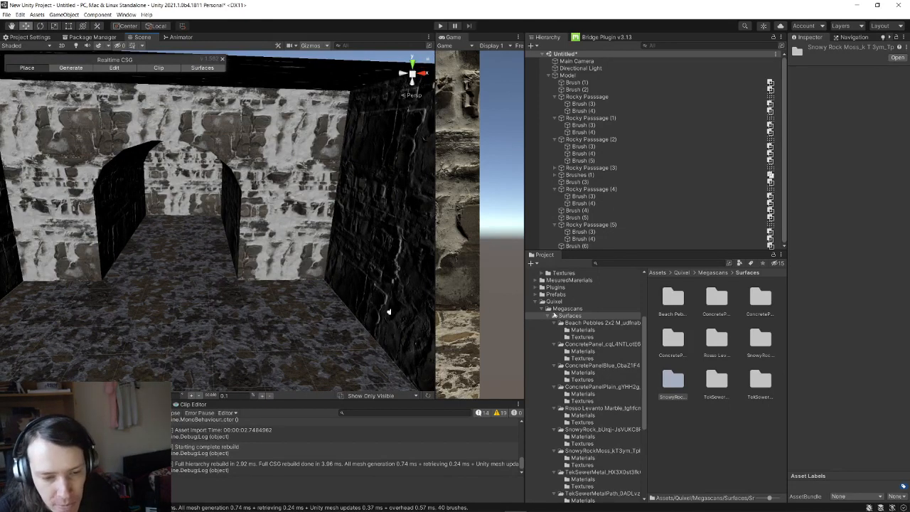
- Find the tecksewer scene in the project's Scenes folder and open it
click(537, 303)
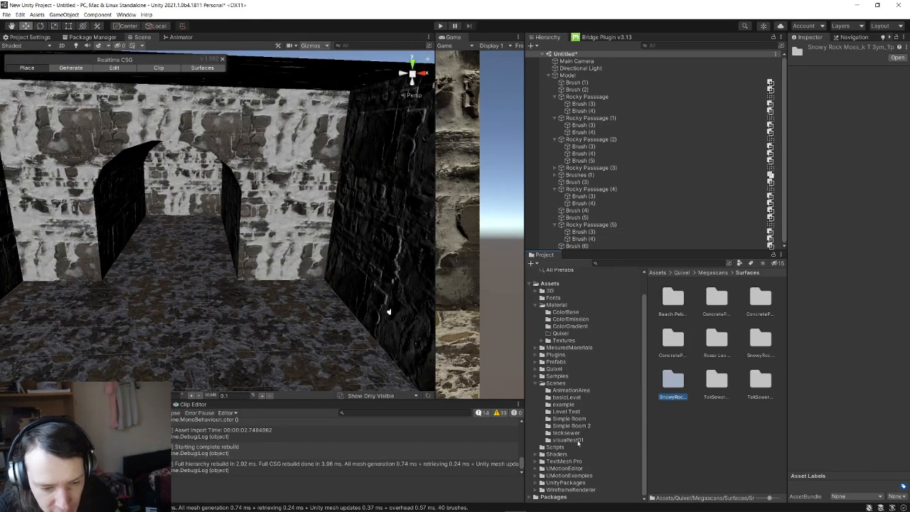
click(566, 434)
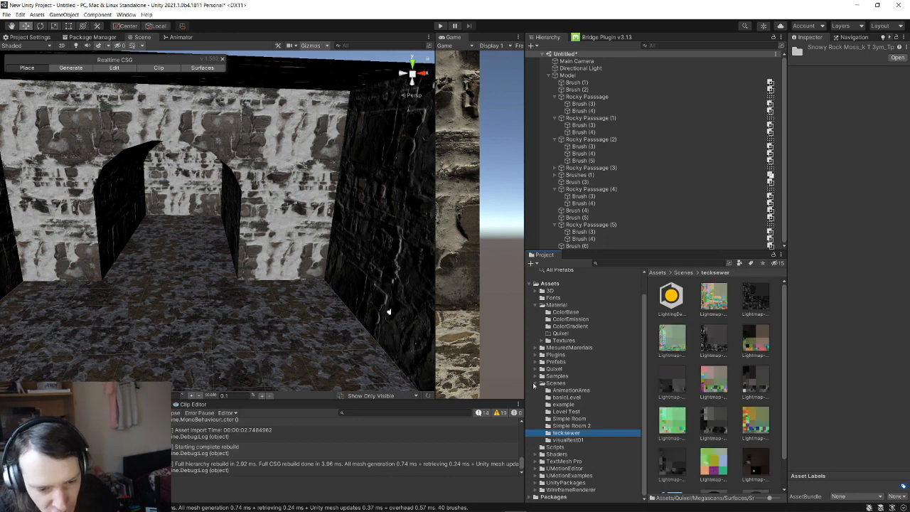
click(555, 383)
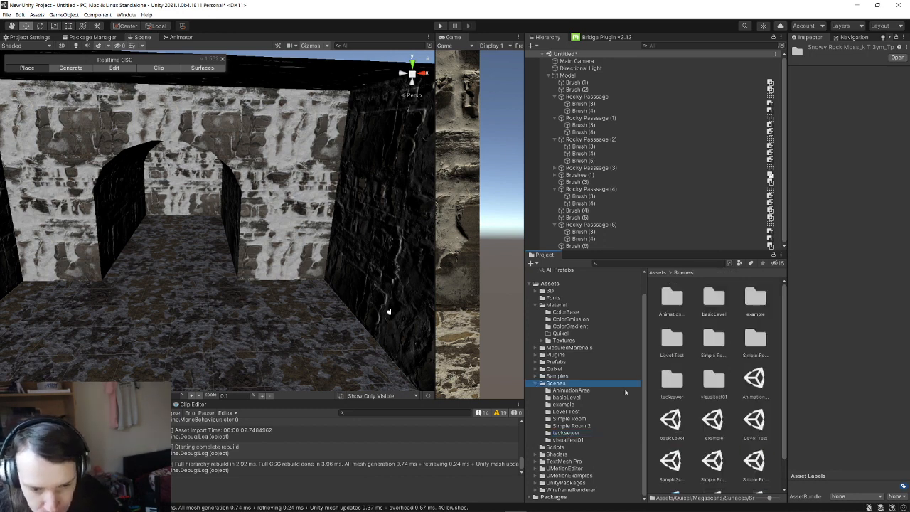
scroll(755, 389, down, 1)
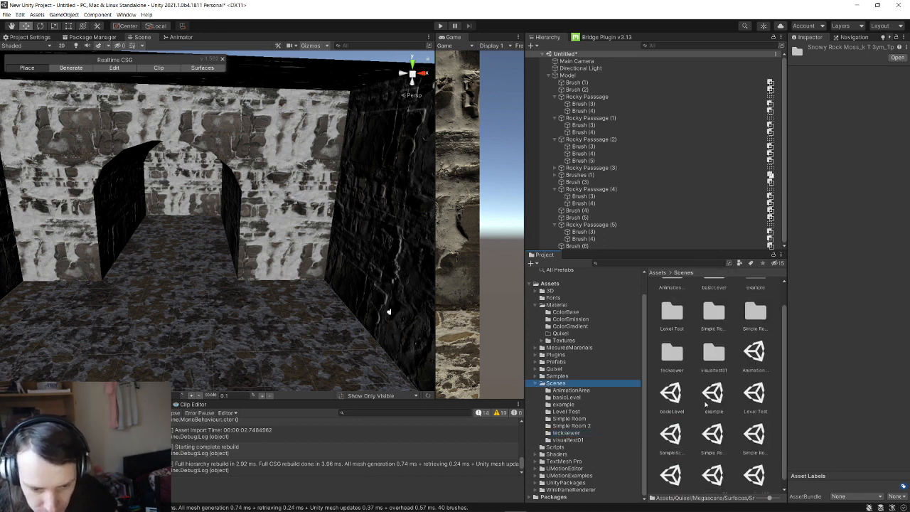
scroll(706, 404, down, 1)
double_click(662, 467)
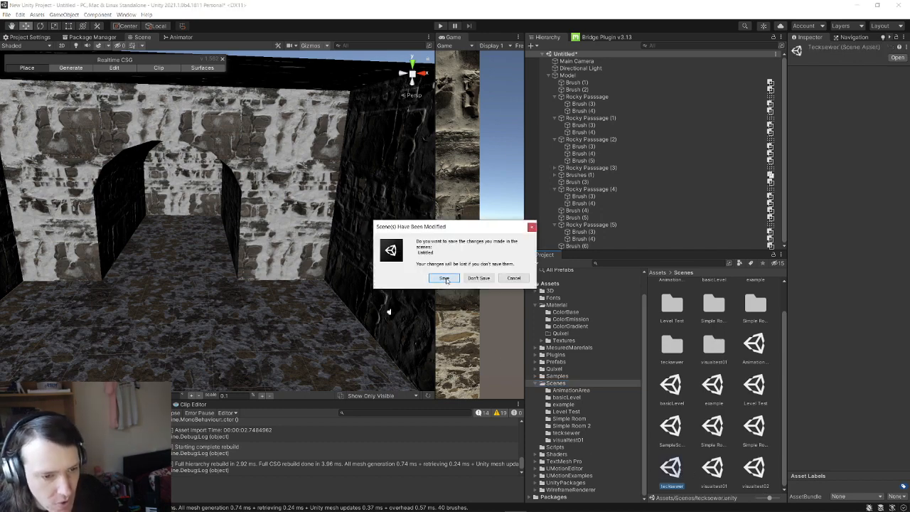
- Save the modified untitled scene as Cavern in the Scenes folder before the scene switch
click(444, 278)
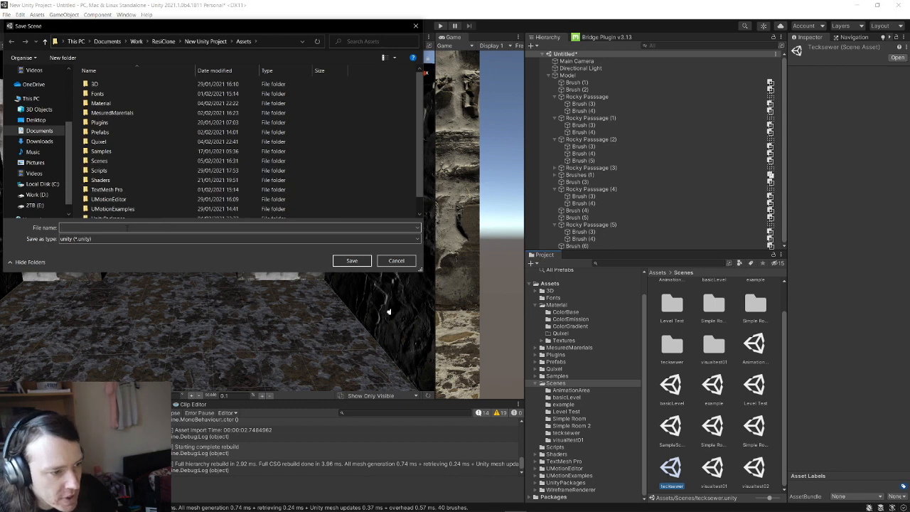
scroll(135, 155, down, 1)
double_click(118, 147)
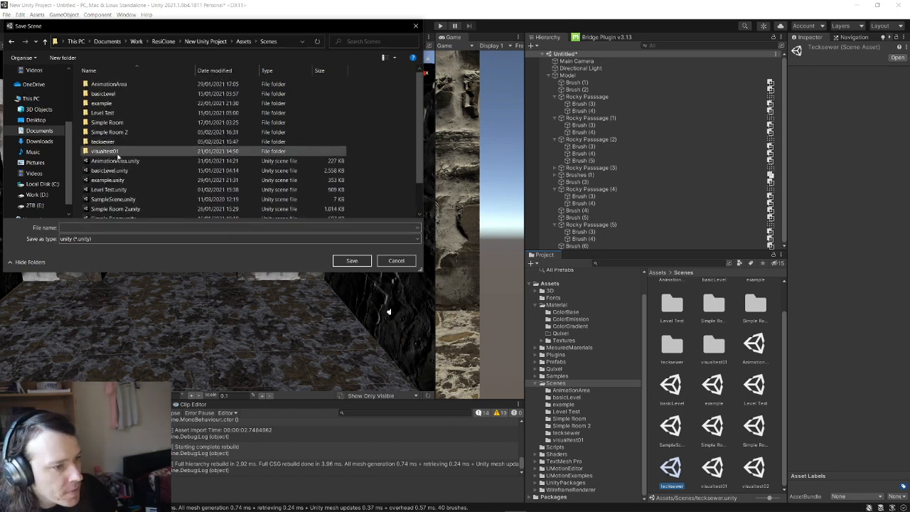
click(114, 229)
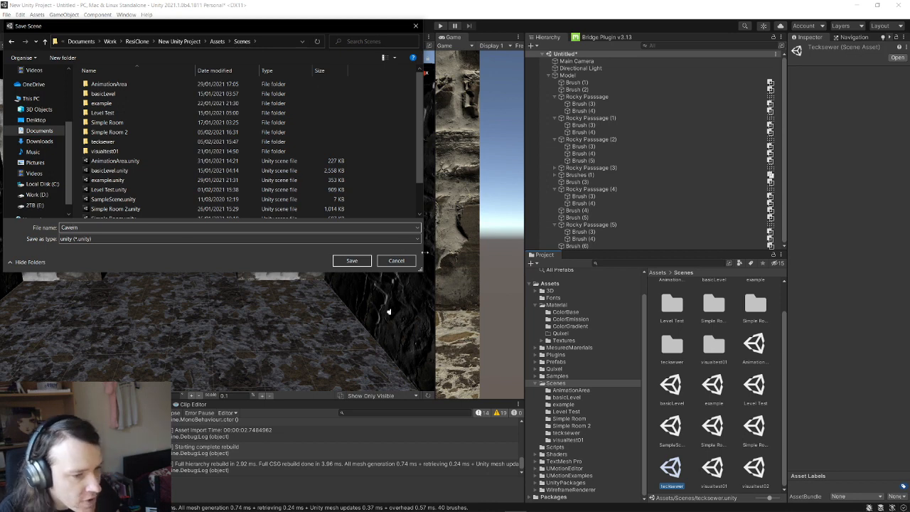
click(352, 260)
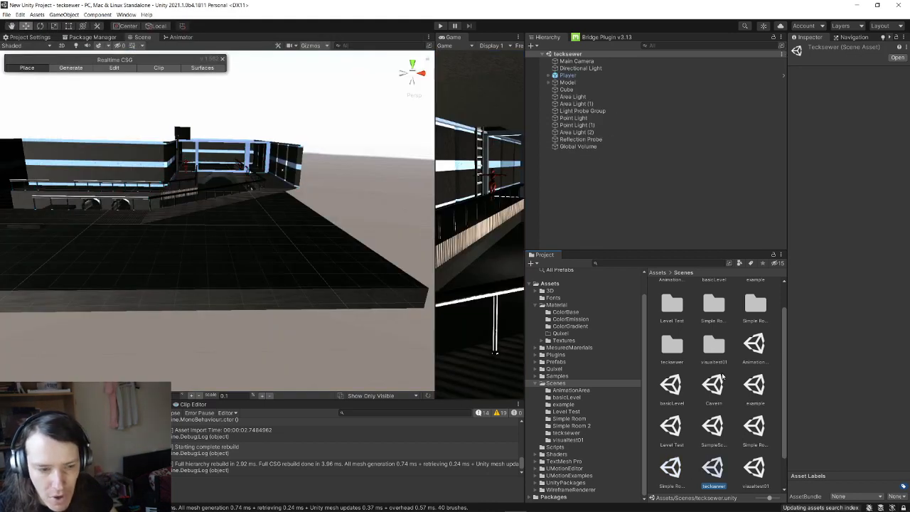
- Examine the tecksewer level's walls, ladder, railed walkways and bridge at close range
key(w)
right_drag(263, 275, 239, 191)
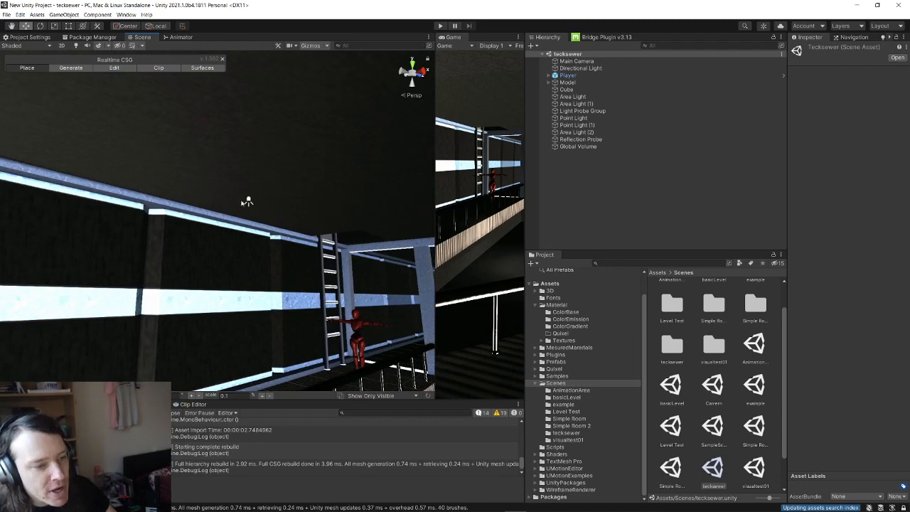
right_drag(97, 167, 262, 204)
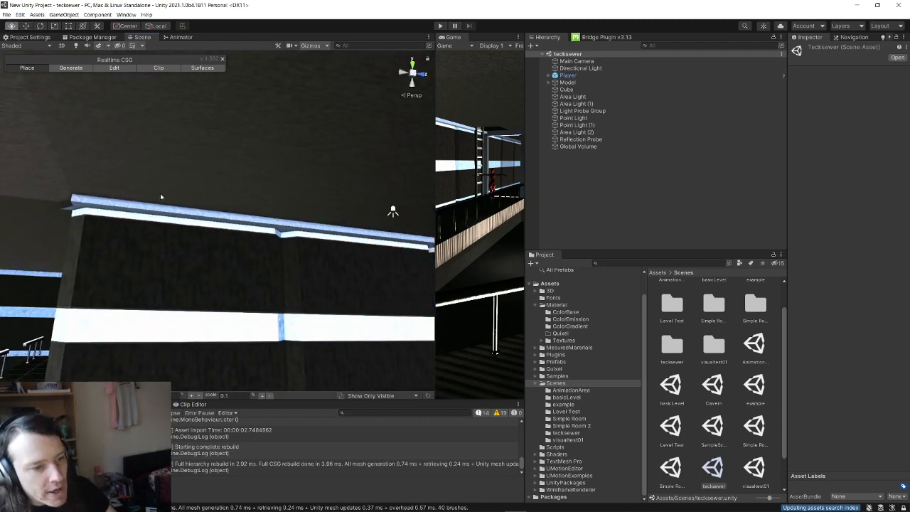
right_drag(162, 179, 225, 190)
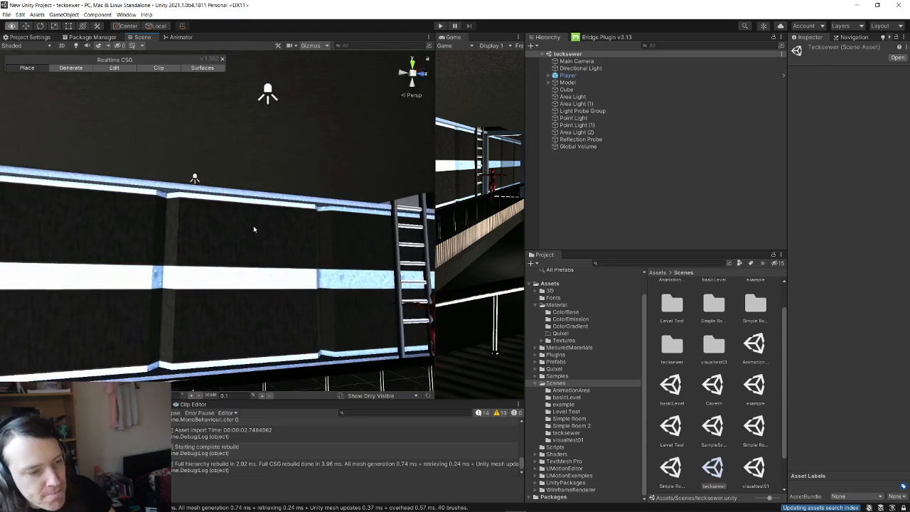
right_drag(253, 229, 260, 280)
right_drag(269, 233, 165, 290)
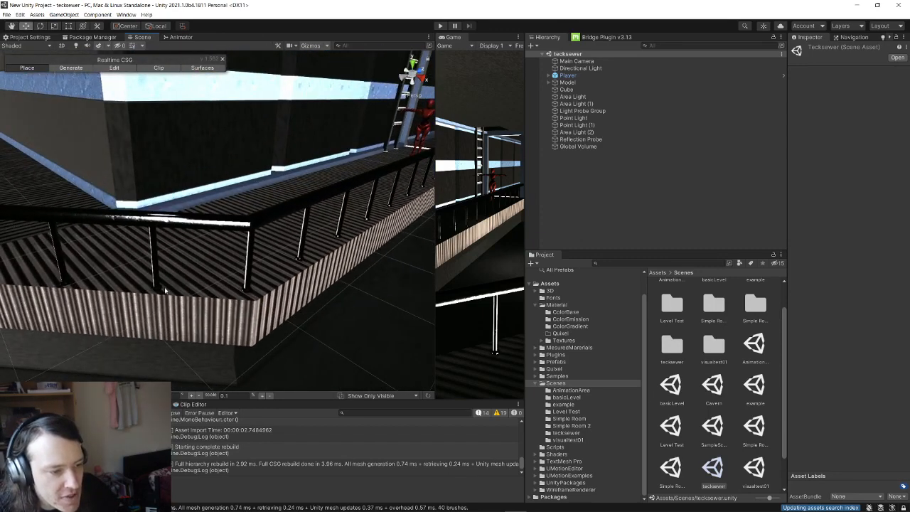
right_drag(241, 311, 251, 269)
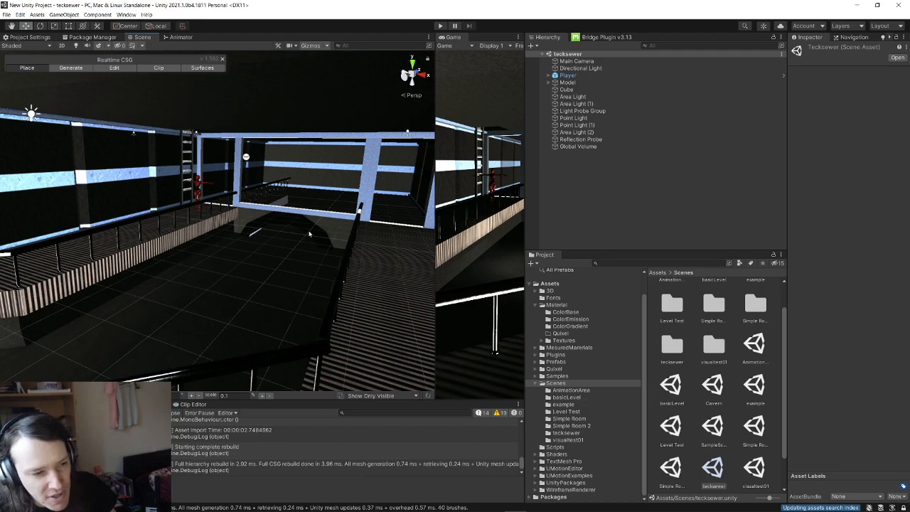
- Expand Model and deactivate Operation (2) and Operation (3) together
right_drag(213, 148, 48, 252)
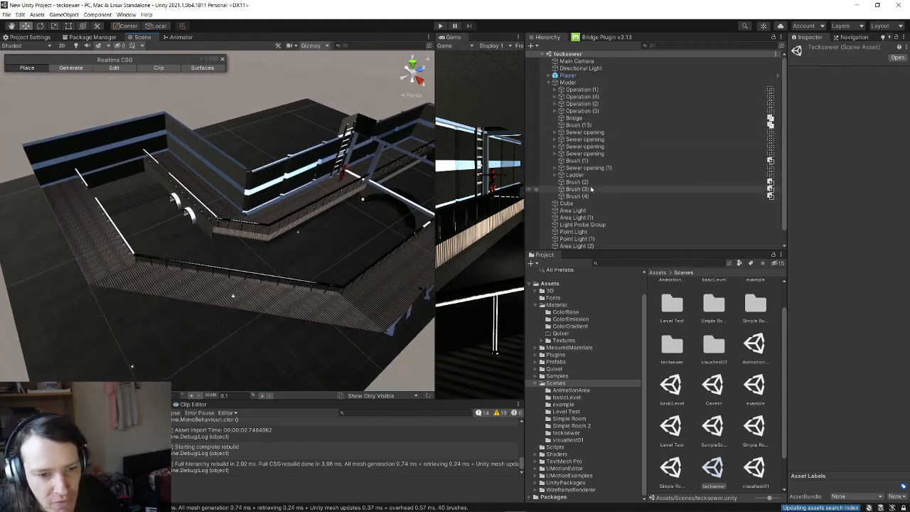
click(590, 111)
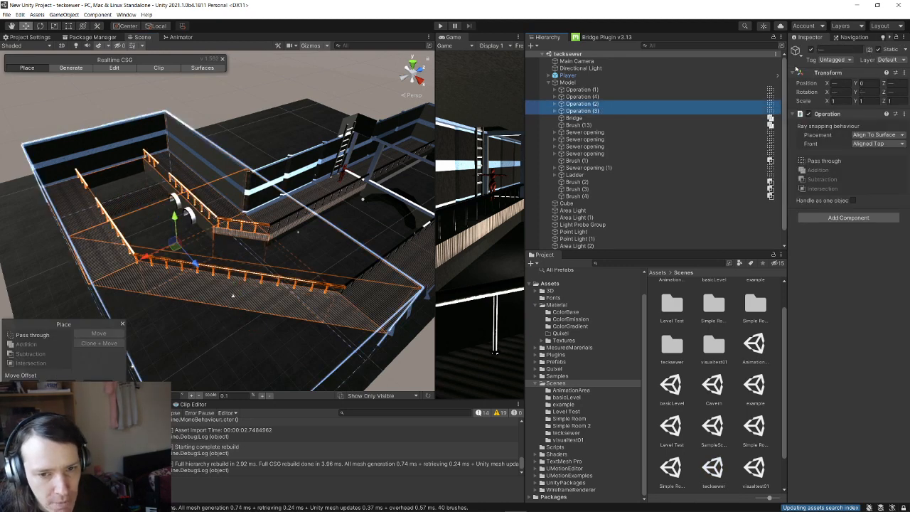
click(810, 50)
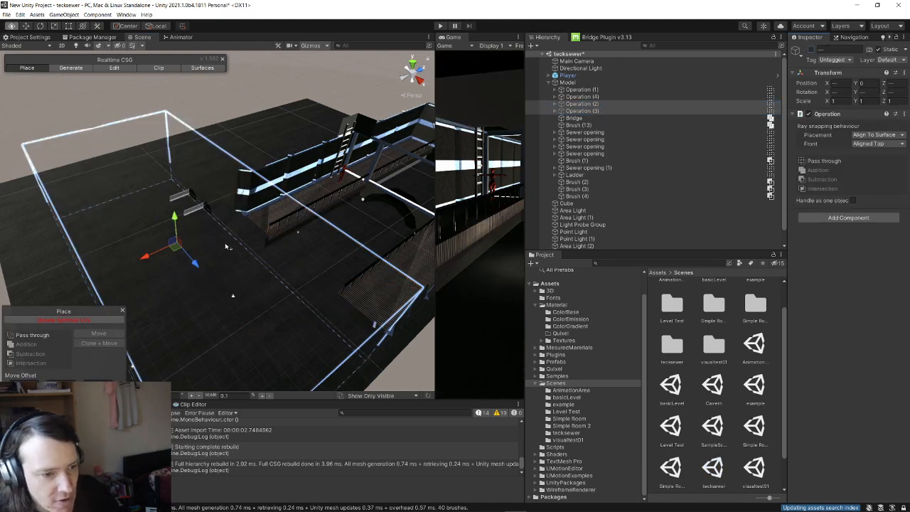
- Select the Operation (1) group that forms the straight walkway section and frame it in the scene
right_drag(226, 246, 909, 278)
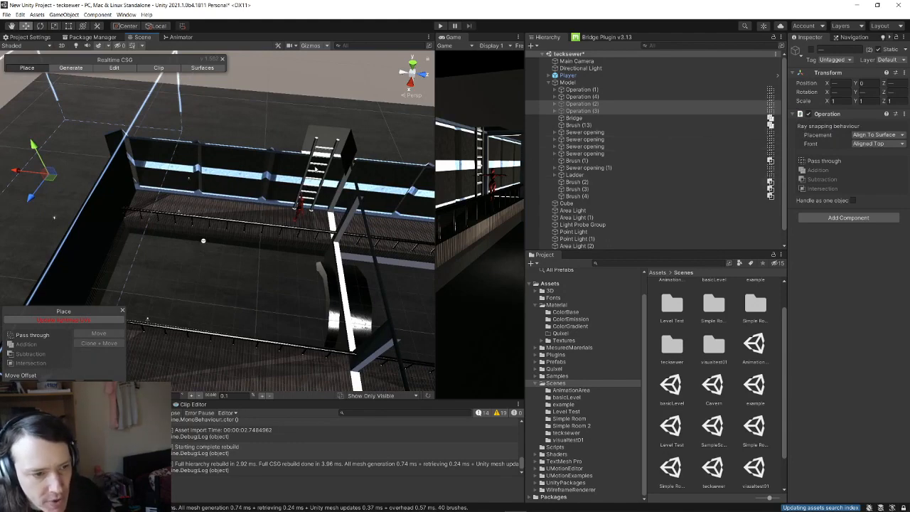
click(256, 164)
click(288, 177)
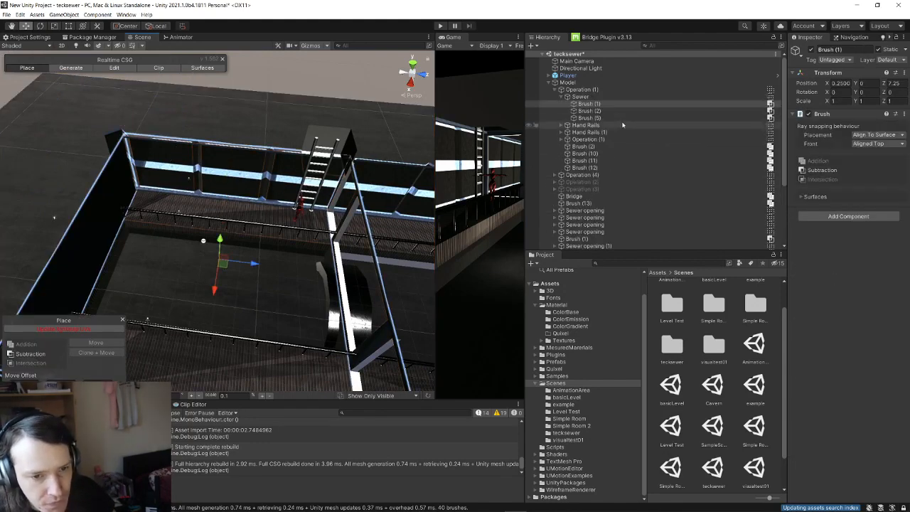
click(561, 97)
click(575, 93)
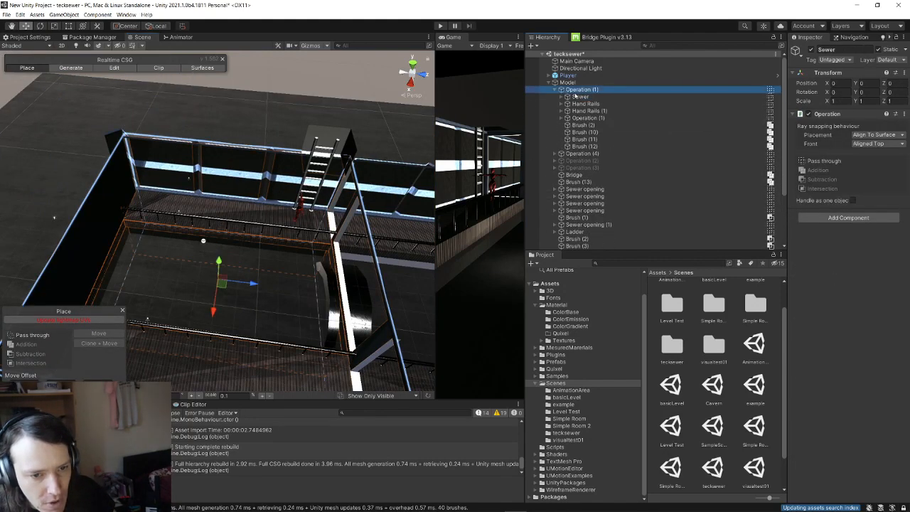
right_drag(281, 190, 373, 175)
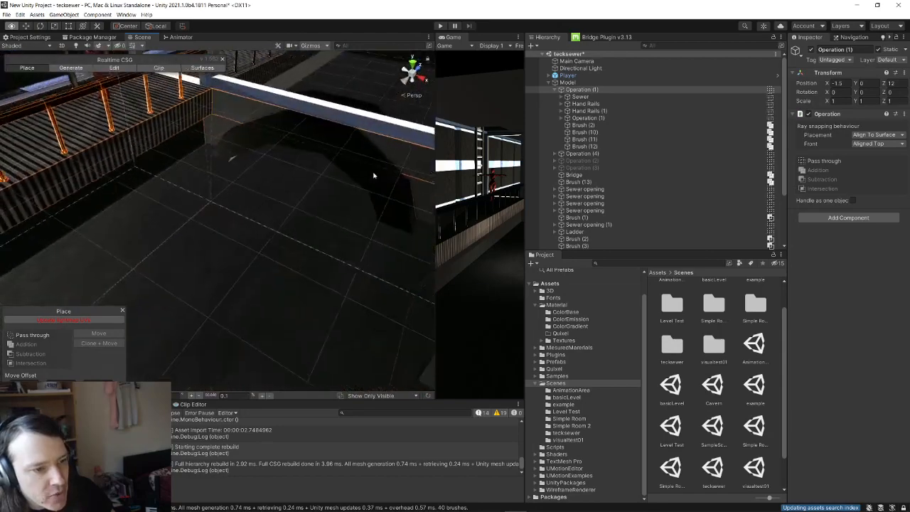
key(f)
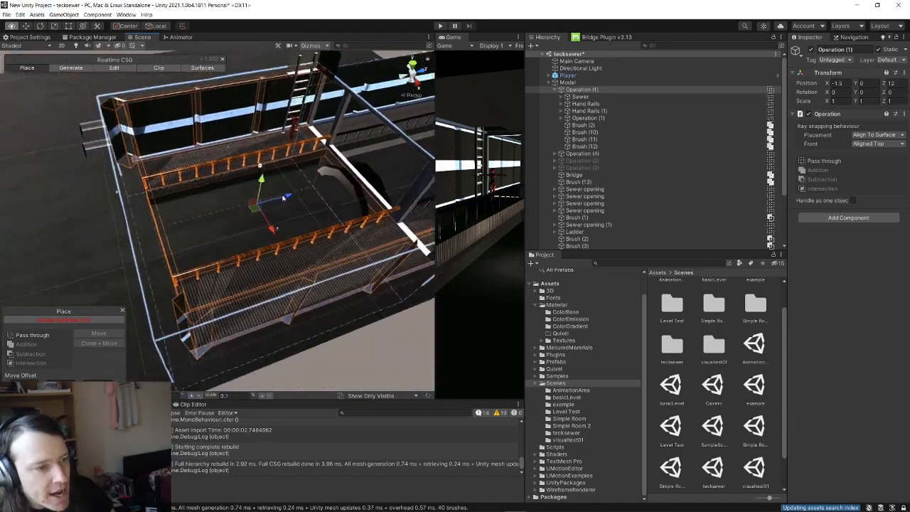
- Reactivate Operation (2) and examine how its angled section joins the straight walkways
right_drag(280, 160, 448, 210)
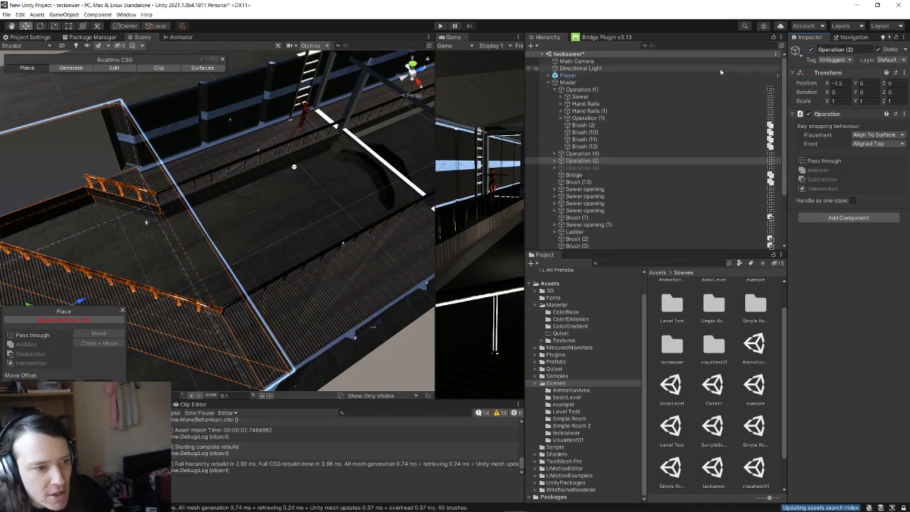
right_drag(191, 213, 270, 227)
mouse_move(256, 266)
right_down()
mouse_move(242, 235)
mouse_move(318, 217)
mouse_move(237, 194)
mouse_move(261, 221)
mouse_move(247, 222)
mouse_move(228, 329)
mouse_move(278, 324)
mouse_move(199, 302)
right_up()
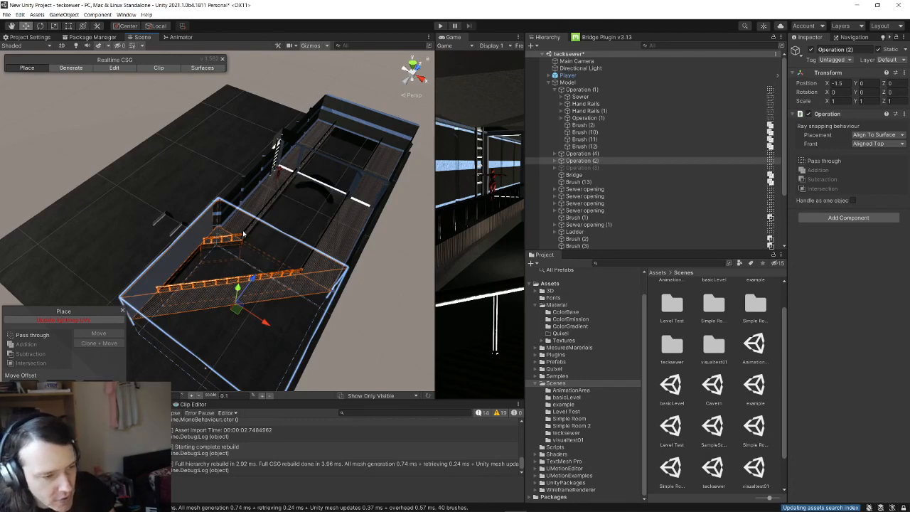
mouse_move(253, 278)
right_down()
mouse_move(275, 273)
mouse_move(175, 195)
mouse_move(105, 186)
mouse_move(261, 214)
mouse_move(314, 266)
mouse_move(354, 271)
mouse_move(331, 220)
right_up()
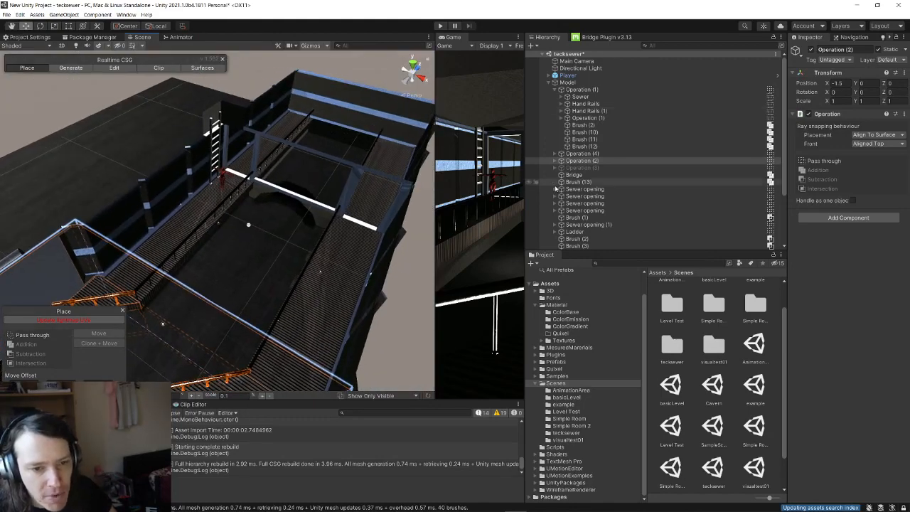
- Collapse Operation (1), then deactivate all Model children from Bridge through Brush (4)
scroll(605, 191, down, 3)
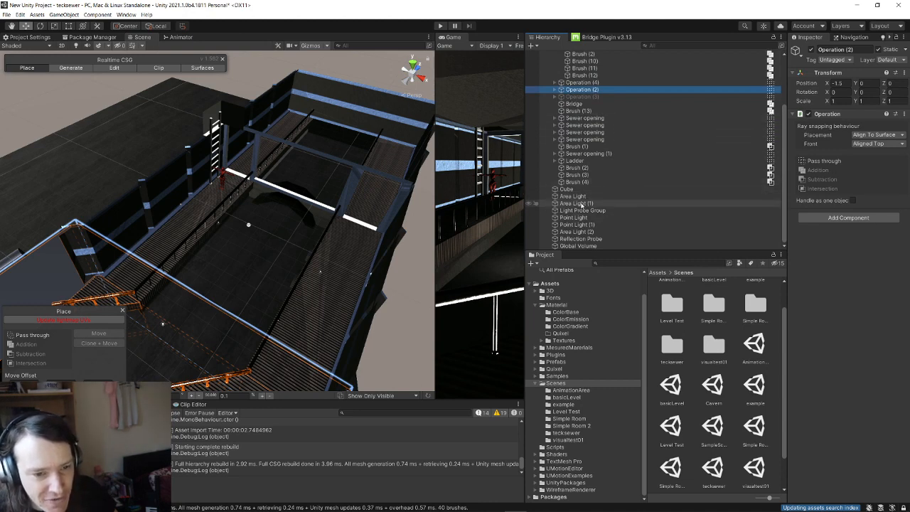
scroll(580, 204, up, 4)
click(555, 90)
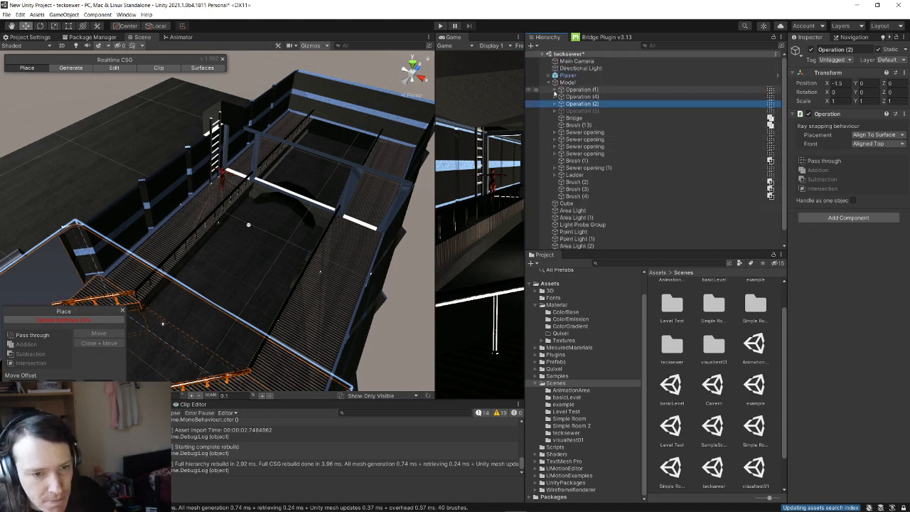
shift+click(595, 197)
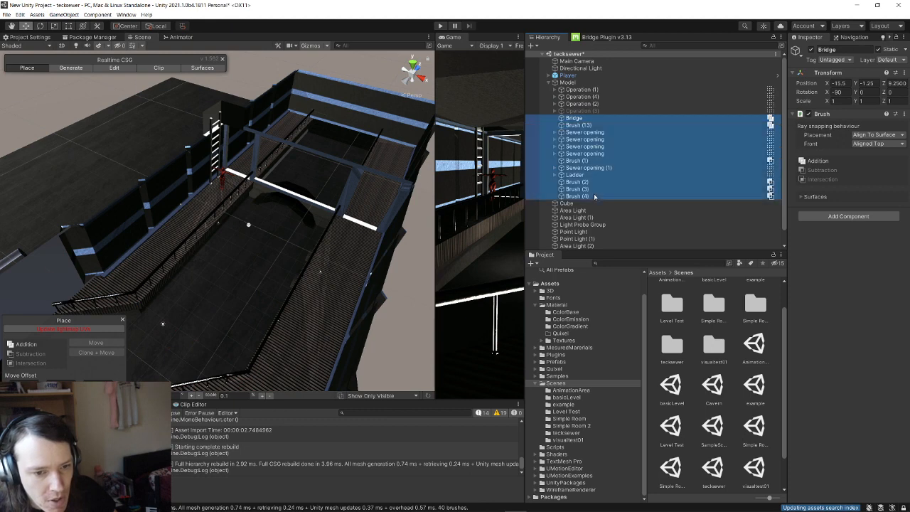
click(811, 50)
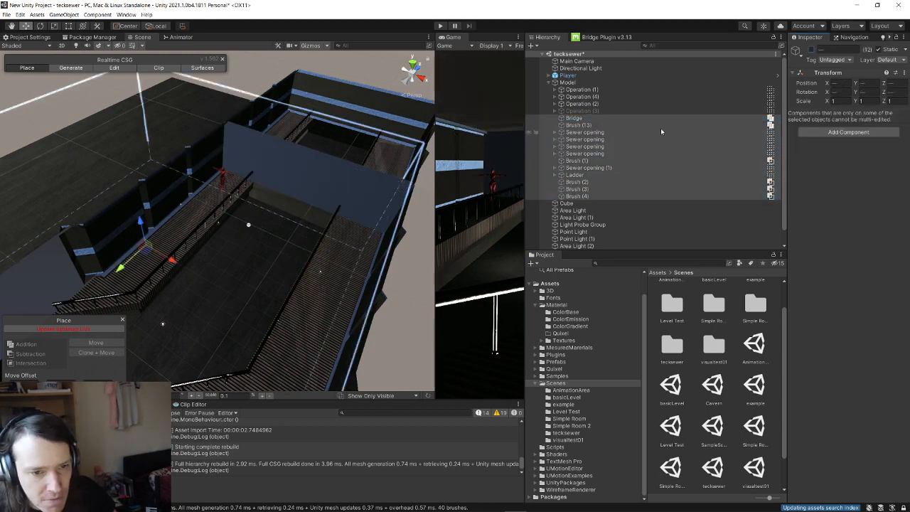
- Deactivate Operation (2) and Operation (1) under Model, one after the other
click(582, 104)
key(f)
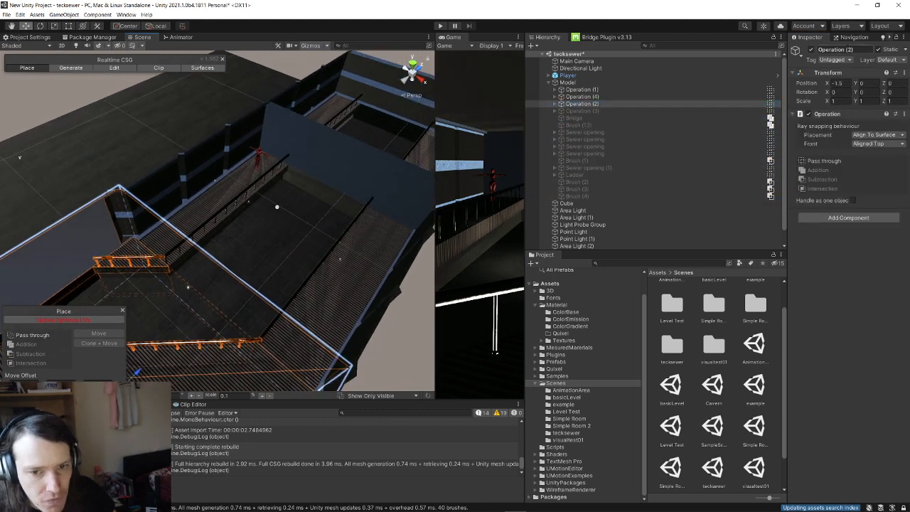
click(812, 50)
click(614, 89)
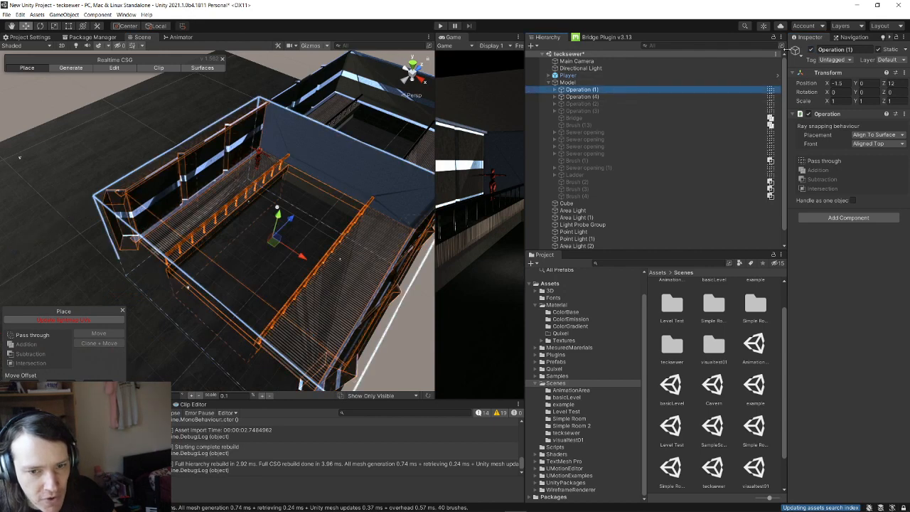
click(812, 50)
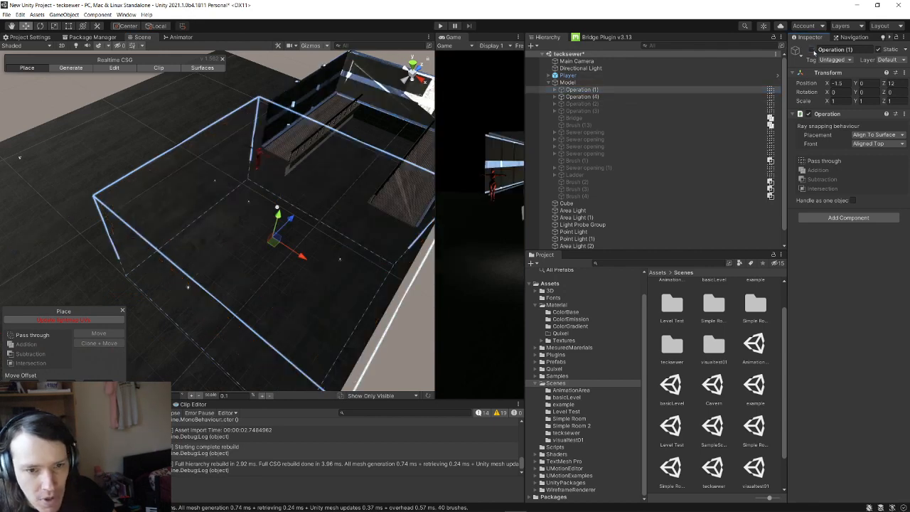
- Reactivate Operation (1) under Model and deactivate Operation (4), leaving a single straight section to view
click(812, 49)
click(812, 50)
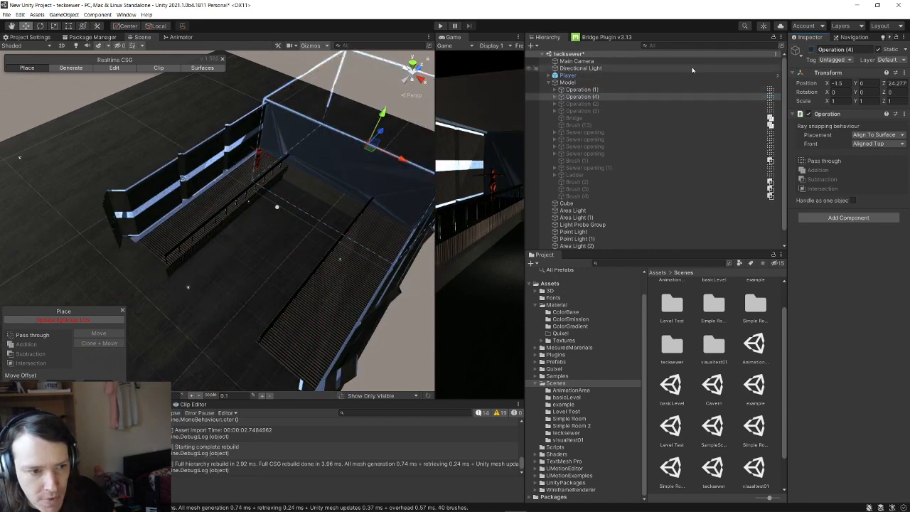
right_drag(240, 260, 226, 209)
click(346, 189)
right_drag(60, 276, 185, 203)
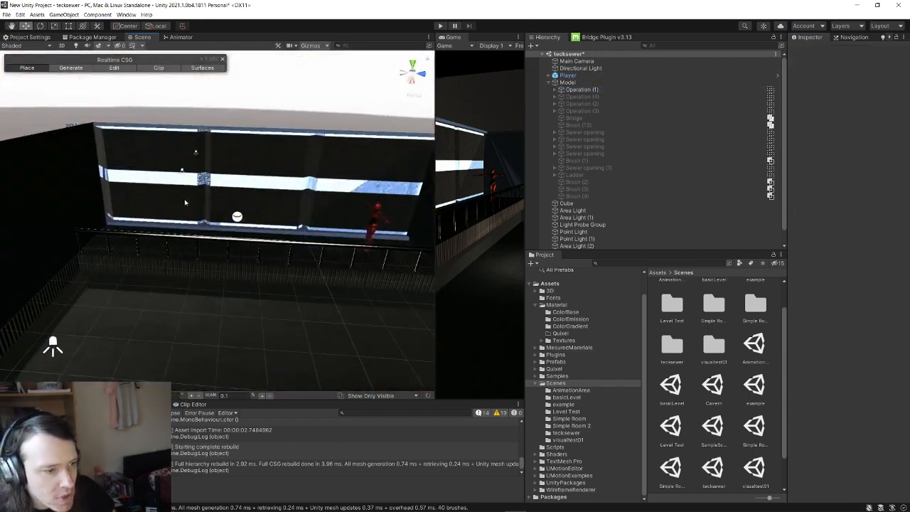
- Update the Model's lightmap UVs, then select a post brush of the first HandRail and view it up close
click(579, 83)
right_drag(83, 332, 341, 172)
click(299, 178)
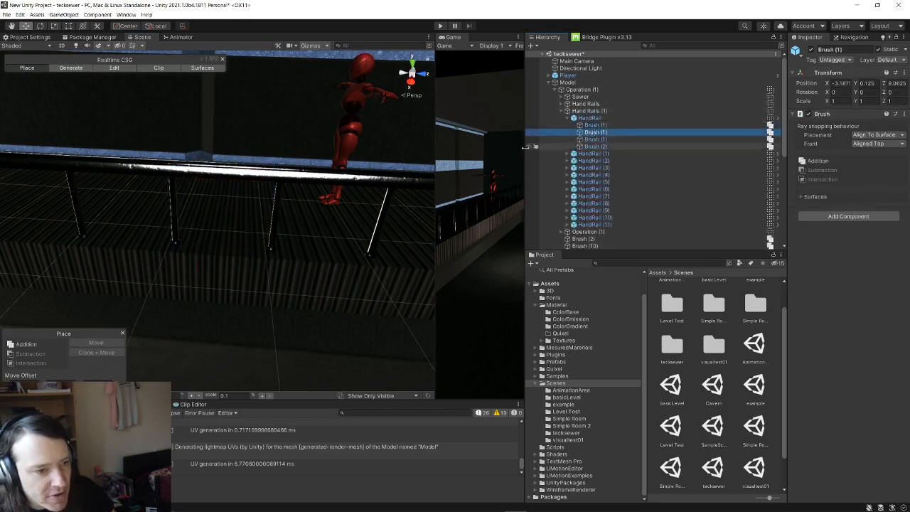
mouse_move(406, 146)
right_down()
mouse_move(669, 126)
mouse_move(898, 130)
mouse_move(876, 131)
right_up()
key(w)
right_drag(178, 151, 217, 162)
key(s)
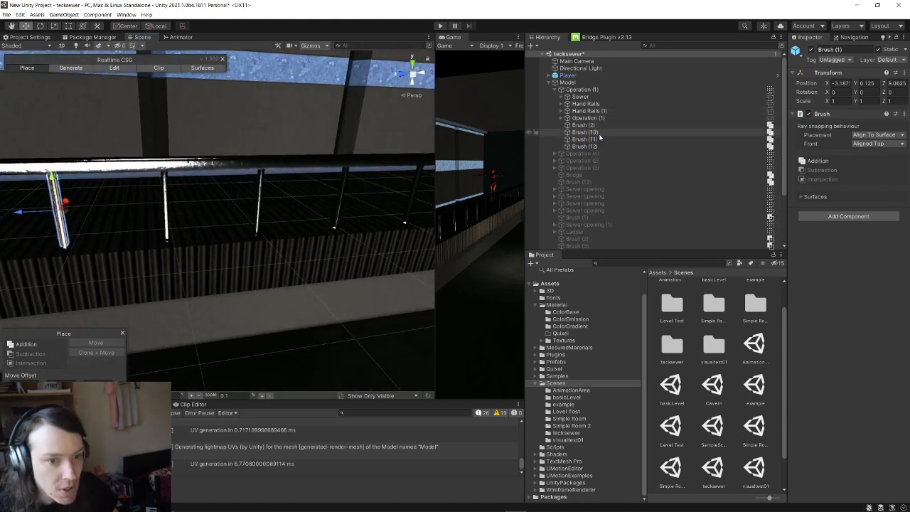
- Select the whole HandRail module and examine how it repeats along the walkway edge
key(s)
right_drag(358, 160, 338, 176)
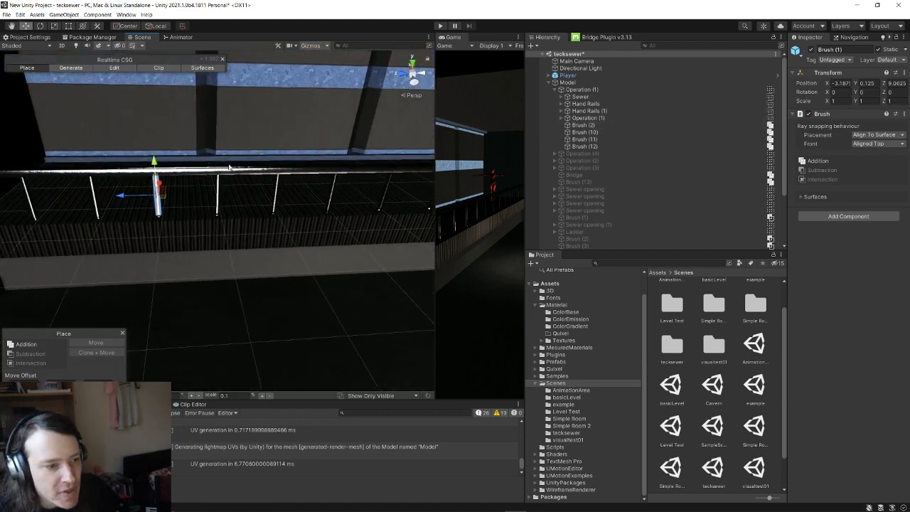
key(w)
right_drag(243, 172, 214, 153)
click(223, 144)
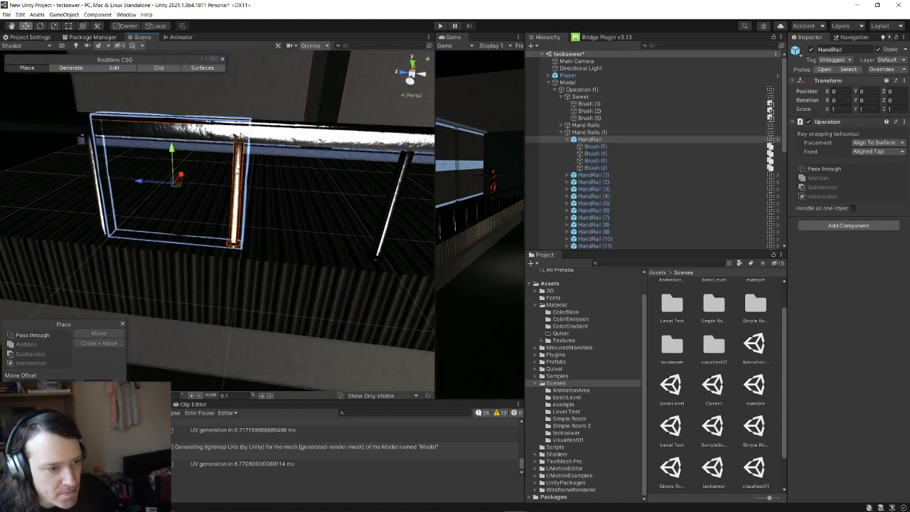
right_drag(260, 136, 320, 160)
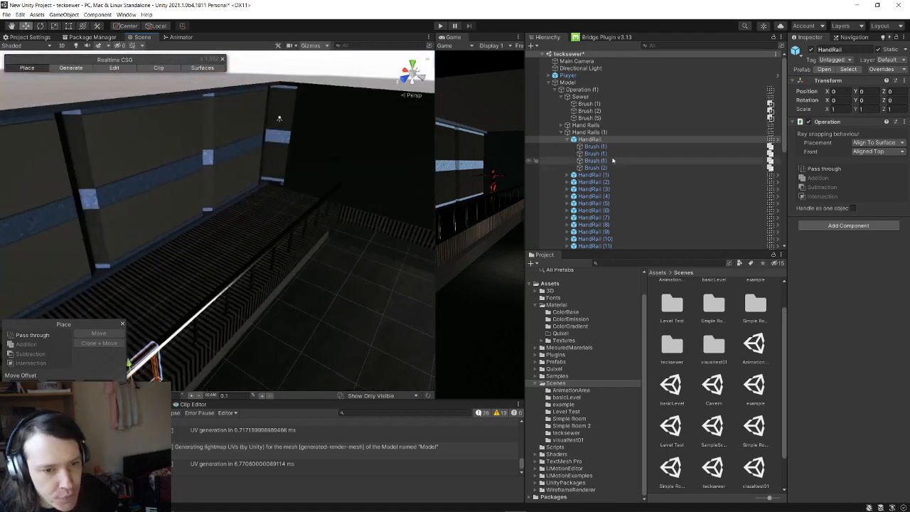
- Deactivate Hand Rails, Hand Rails (1), the nested Operation (1) and Brush (2), (10), (11) and (12) beside the Sewer group
click(564, 133)
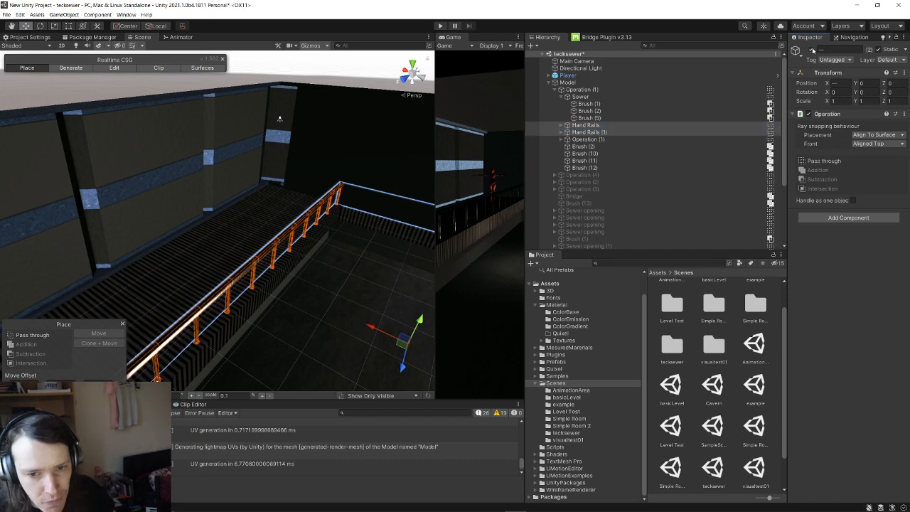
right_drag(214, 235, 466, 237)
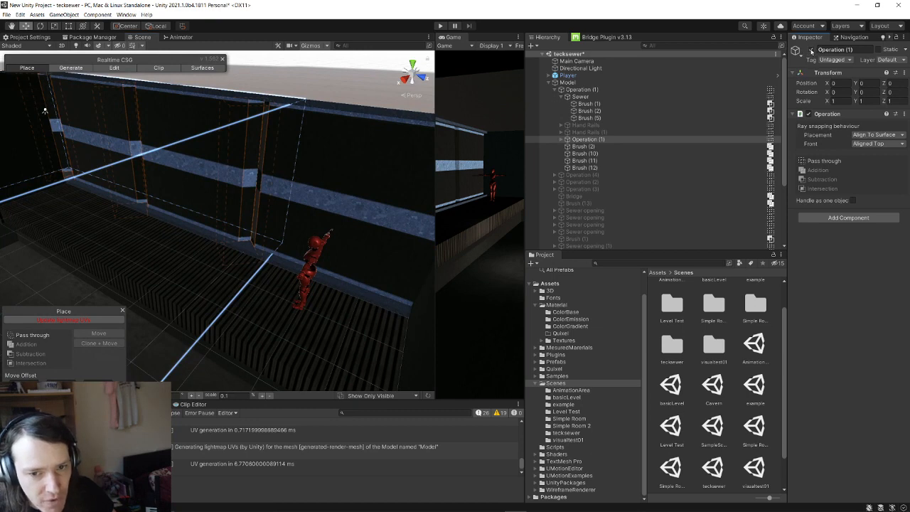
click(596, 146)
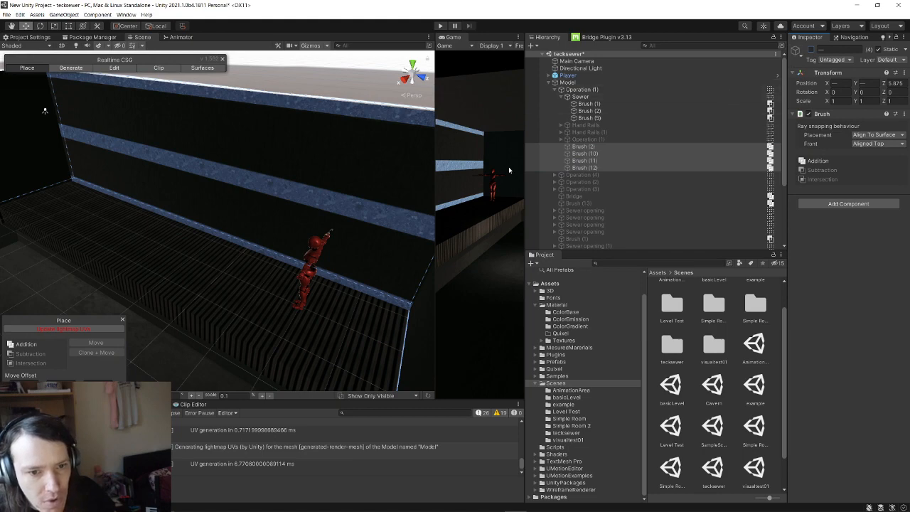
mouse_move(323, 210)
right_down()
mouse_move(268, 220)
mouse_move(221, 199)
mouse_move(145, 194)
mouse_move(334, 185)
mouse_move(376, 189)
mouse_move(418, 222)
right_up()
click(145, 195)
- Select the large floor Cube beneath the section, frame it and deactivate it
key(w)
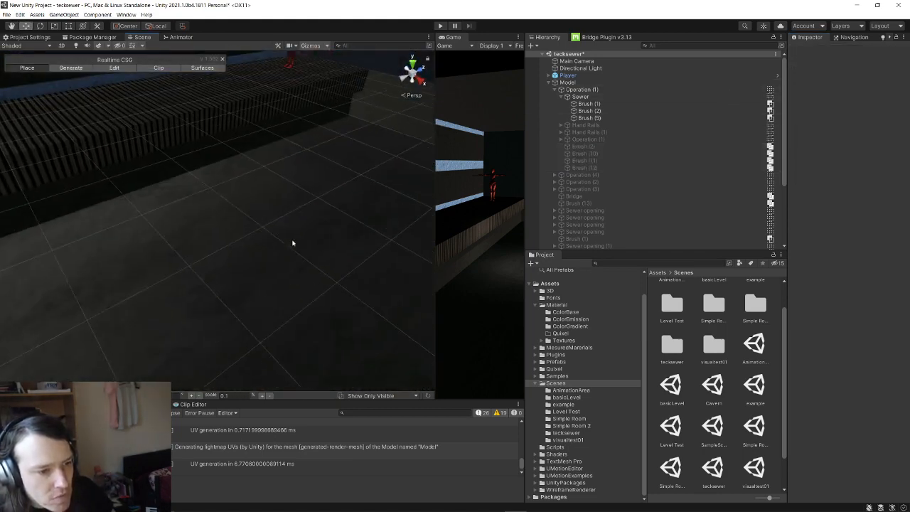
click(264, 248)
key(f)
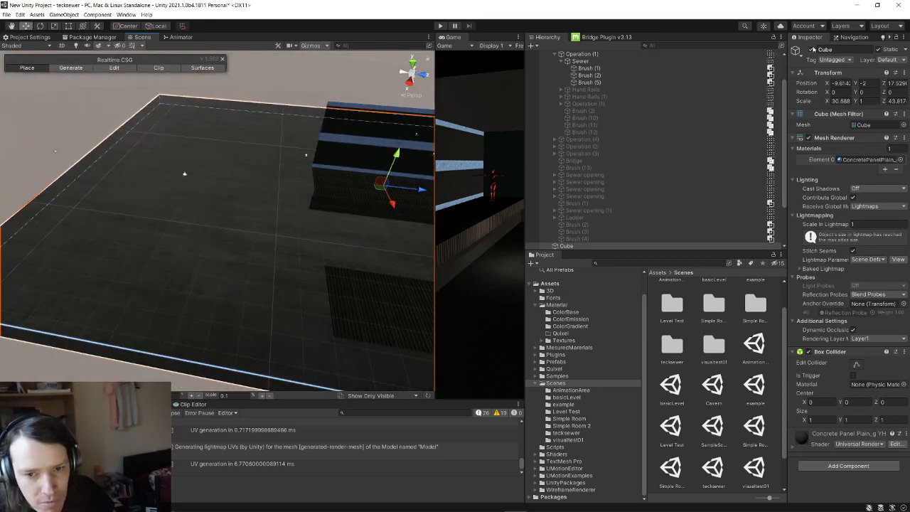
click(811, 49)
- Examine the walls, walkway and central channel formed by the Sewer brushes alone
key(w)
right_drag(317, 235, 482, 211)
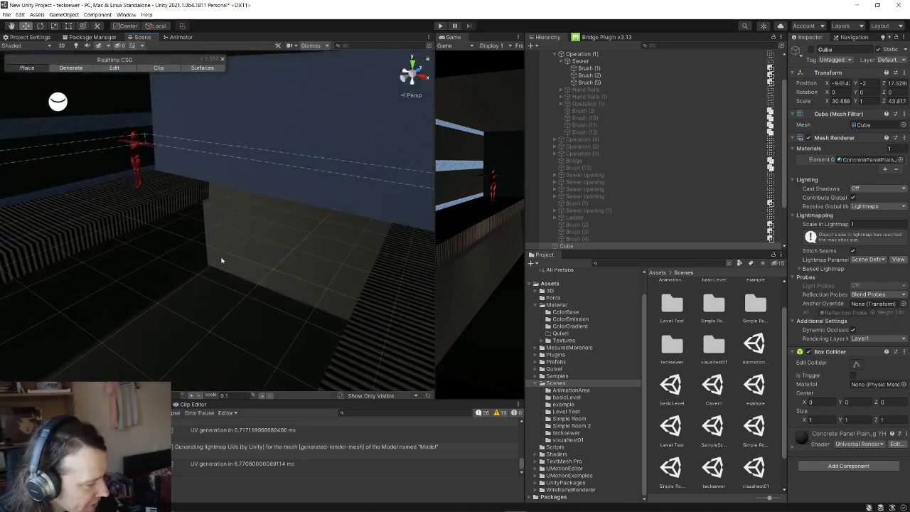
right_drag(186, 249, 268, 270)
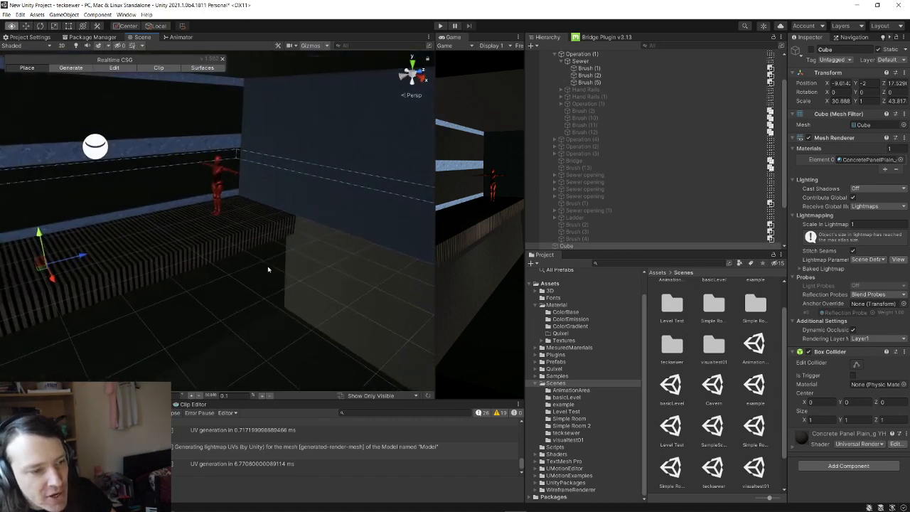
right_drag(518, 159, 274, 250)
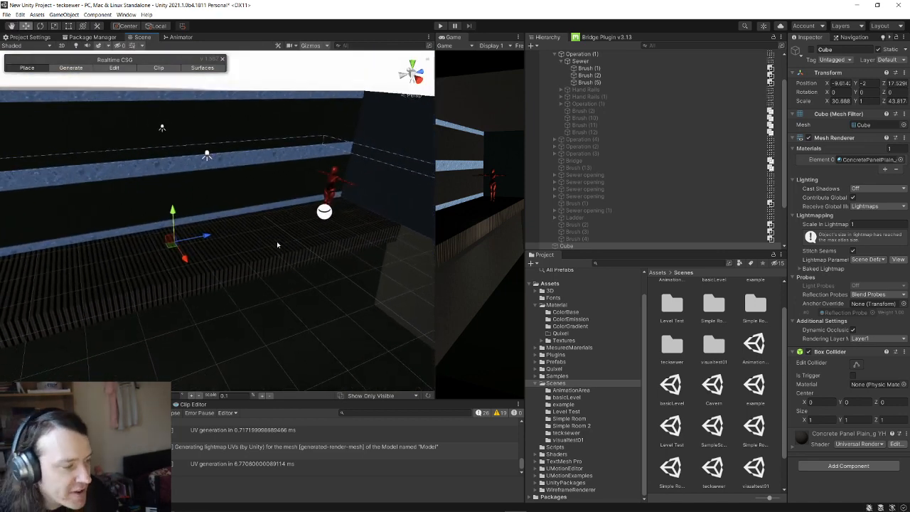
right_drag(416, 189, 310, 229)
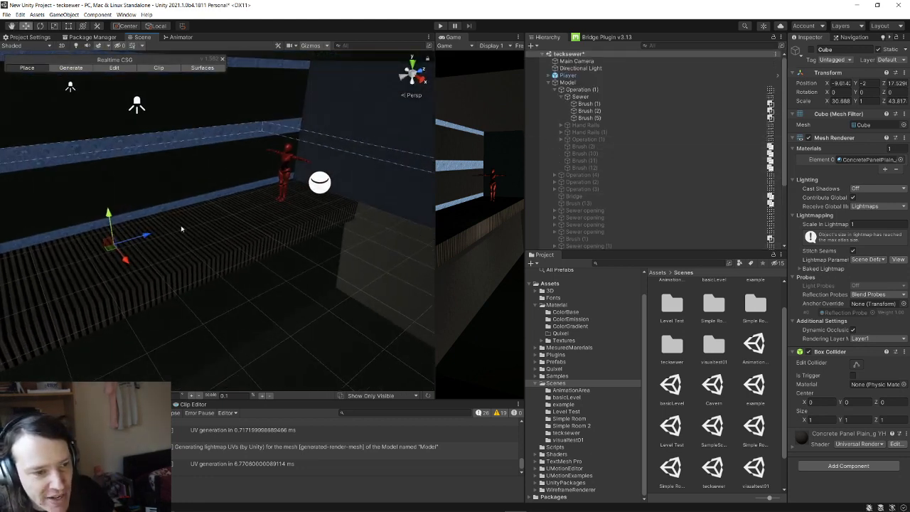
right_drag(181, 229, 262, 179)
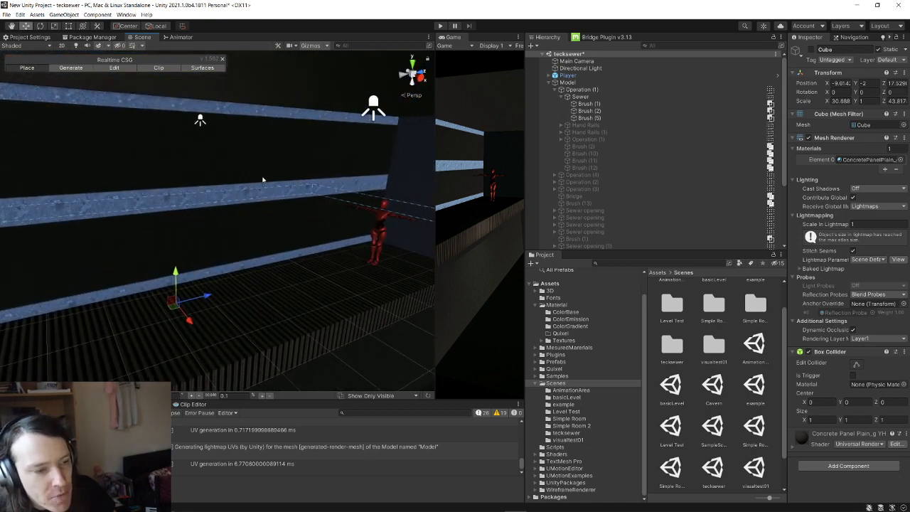
- Select Brush (1) and then Brush (2) under Sewer to compare their subtraction volumes
click(601, 103)
key(f)
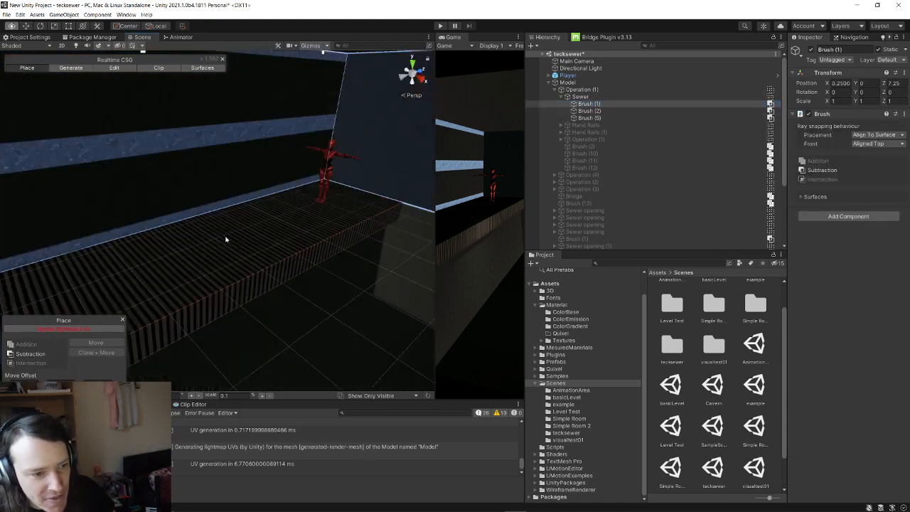
mouse_move(222, 202)
right_down()
mouse_move(225, 221)
mouse_move(207, 232)
mouse_move(284, 221)
right_up()
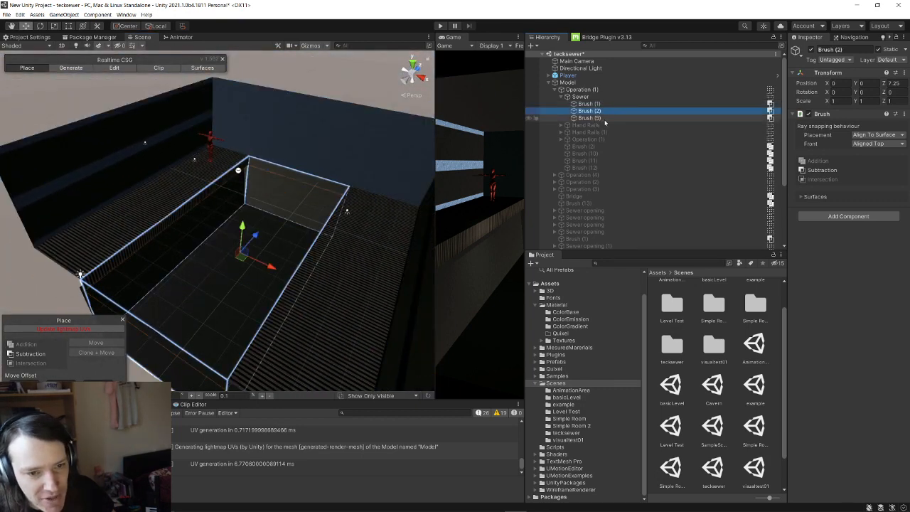
- Deactivate Brush (2) and Brush (5) under Sewer and view the room without its channel cuts
click(811, 50)
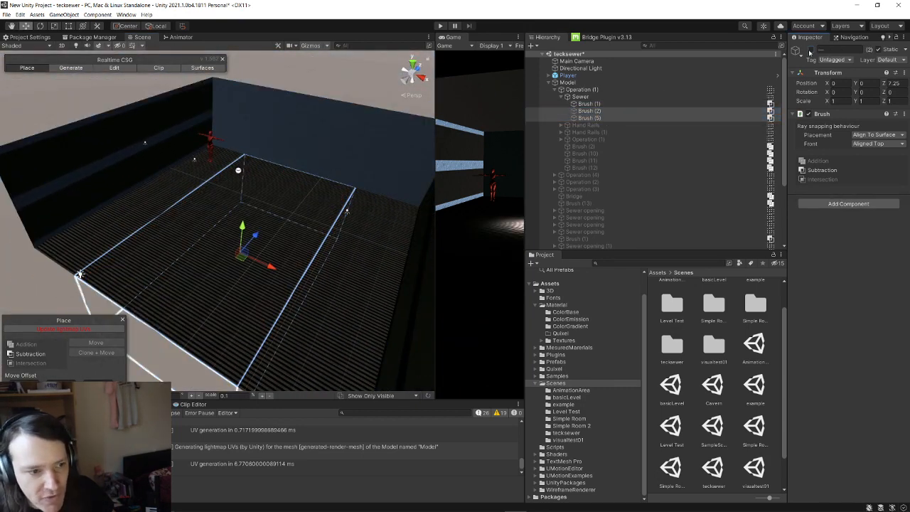
mouse_move(329, 169)
right_down()
mouse_move(271, 187)
mouse_move(261, 177)
mouse_move(270, 134)
mouse_move(214, 138)
mouse_move(143, 125)
right_up()
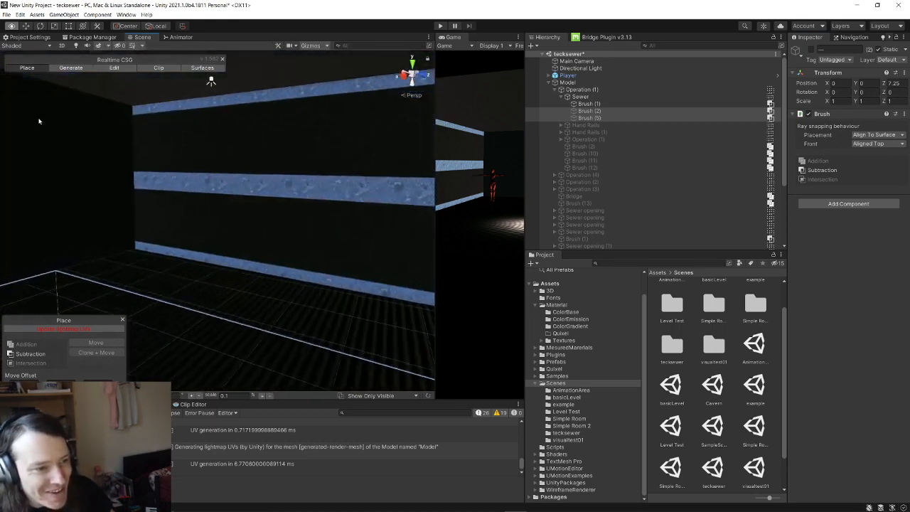
mouse_move(39, 121)
right_down()
mouse_move(232, 211)
mouse_move(185, 230)
mouse_move(251, 239)
mouse_move(335, 142)
mouse_move(434, 247)
right_up()
mouse_move(168, 227)
right_down()
mouse_move(308, 270)
mouse_move(260, 260)
mouse_move(284, 223)
mouse_move(407, 209)
mouse_move(304, 271)
mouse_move(268, 248)
mouse_move(247, 215)
mouse_move(233, 234)
mouse_move(262, 164)
mouse_move(186, 67)
mouse_move(12, 27)
mouse_move(230, 213)
mouse_move(211, 197)
mouse_move(186, 201)
mouse_move(220, 199)
mouse_move(192, 227)
right_up()
- Reactivate Brush (2) and Brush (5) under Sewer, one after the other, to restore the channel cuts
click(811, 50)
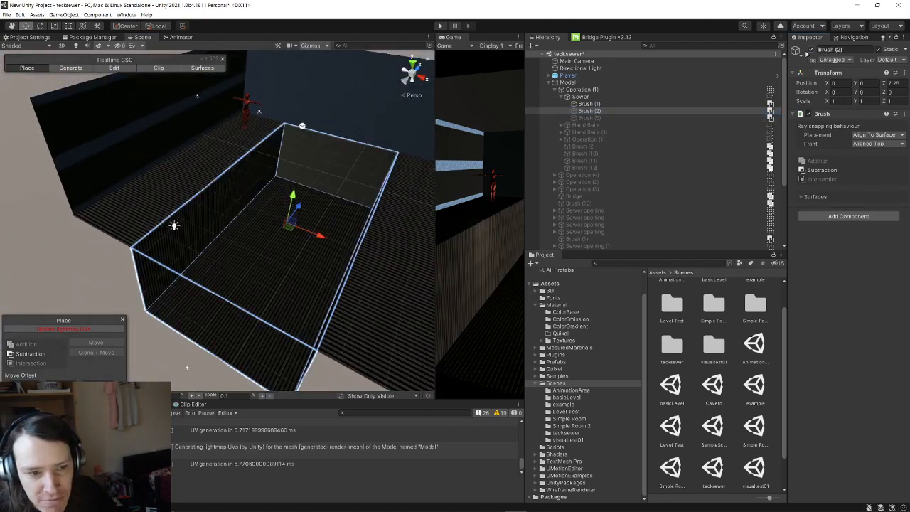
mouse_move(228, 190)
right_down()
mouse_move(275, 189)
mouse_move(241, 188)
mouse_move(280, 178)
mouse_move(282, 138)
mouse_move(128, 121)
right_up()
right_drag(823, 106, 300, 257)
key(f)
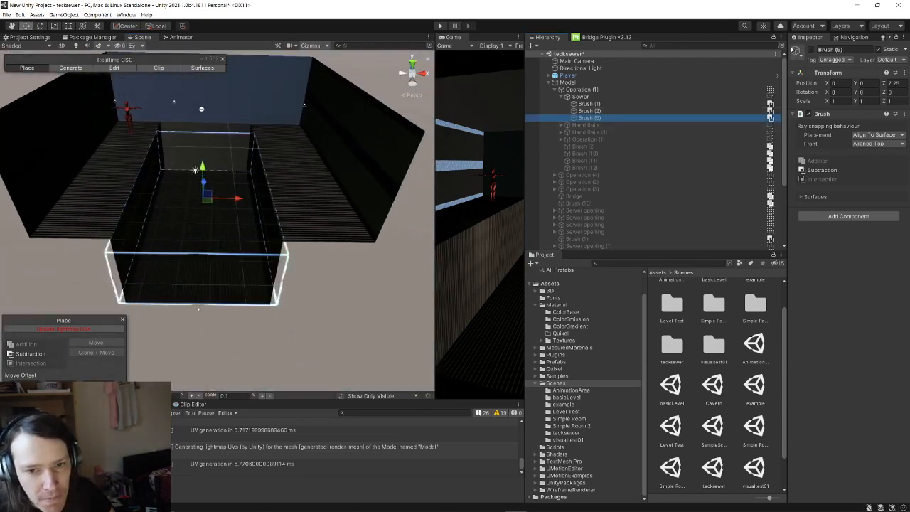
right_drag(390, 123, 259, 172)
right_drag(350, 187, 254, 210)
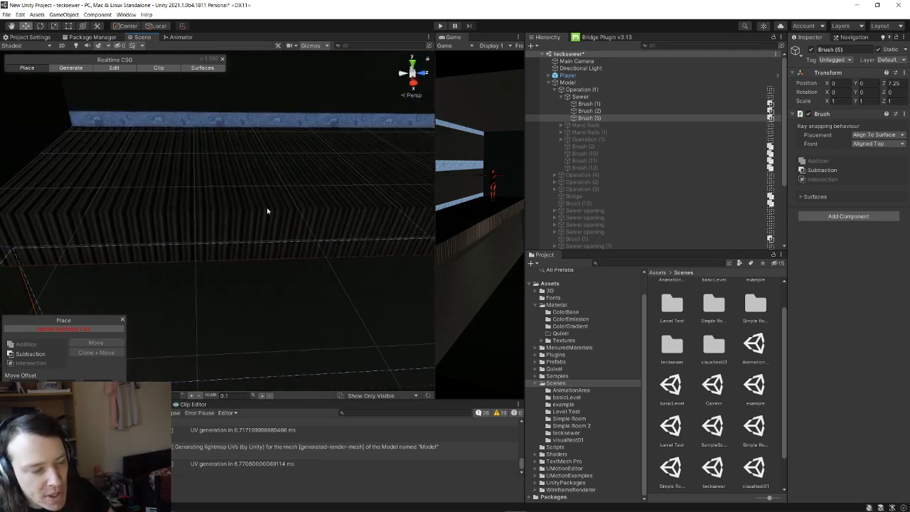
- Examine from above and from the channel how the Brush (5) cut meets the walkway edges and end wall
mouse_move(271, 222)
right_down()
mouse_move(316, 213)
mouse_move(224, 218)
mouse_move(266, 262)
mouse_move(201, 252)
mouse_move(376, 281)
mouse_move(238, 258)
mouse_move(389, 229)
right_up()
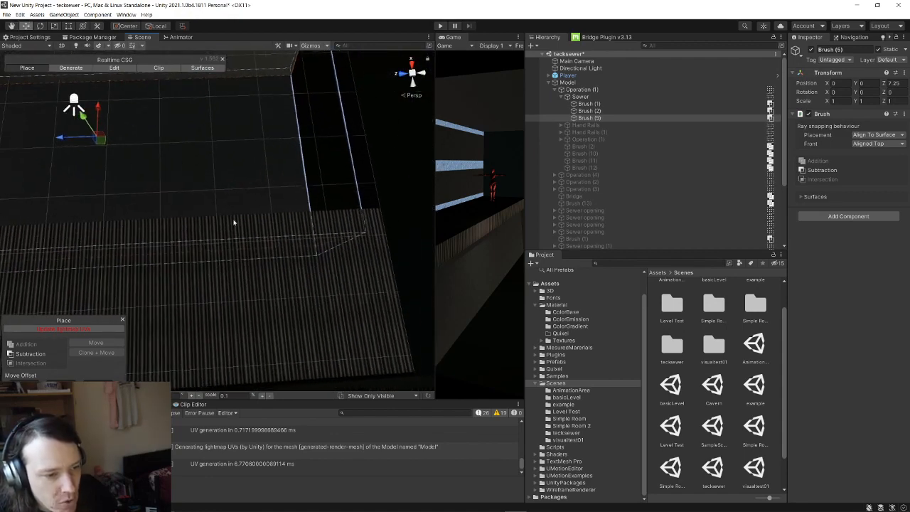
right_drag(233, 223, 199, 226)
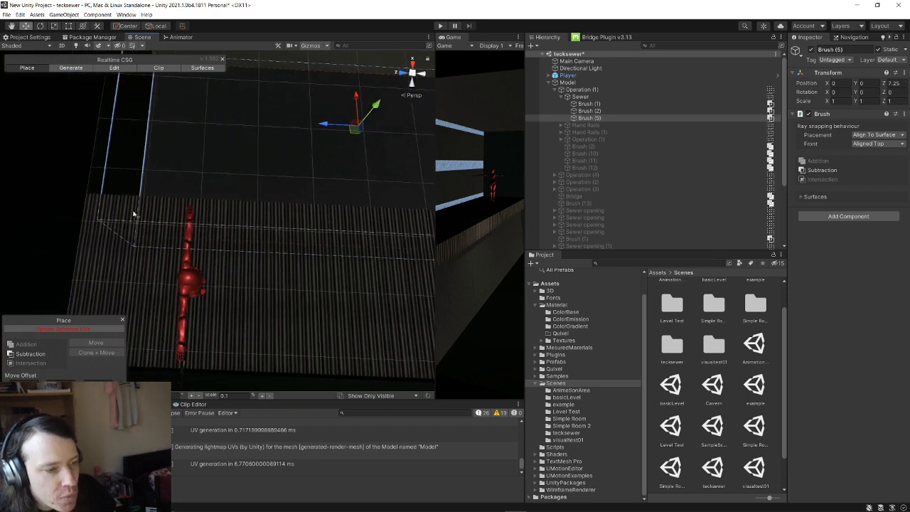
mouse_move(90, 221)
right_down()
mouse_move(122, 205)
mouse_move(66, 214)
right_up()
mouse_move(131, 182)
right_down()
mouse_move(305, 197)
mouse_move(226, 130)
mouse_move(185, 194)
mouse_move(131, 151)
right_up()
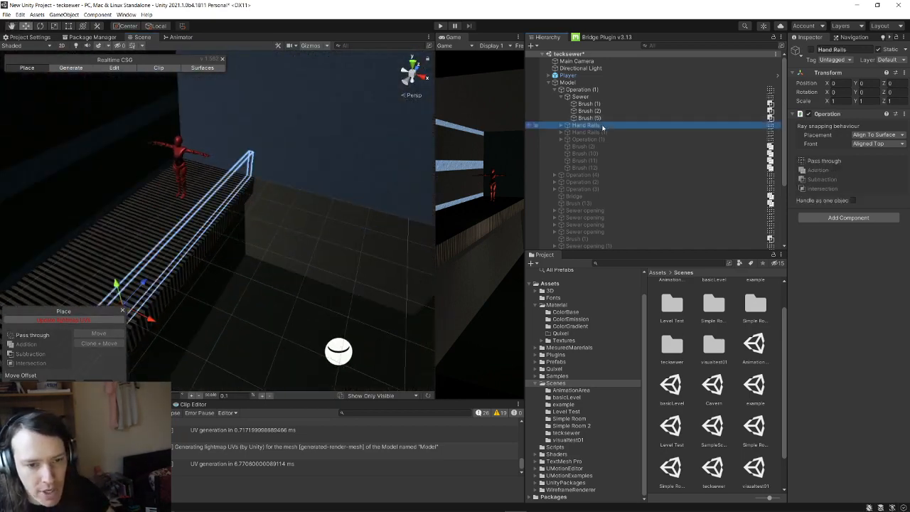
- Reactivate Hand Rails and inspect the base of a rail post on the walkway
right_drag(320, 217, 470, 106)
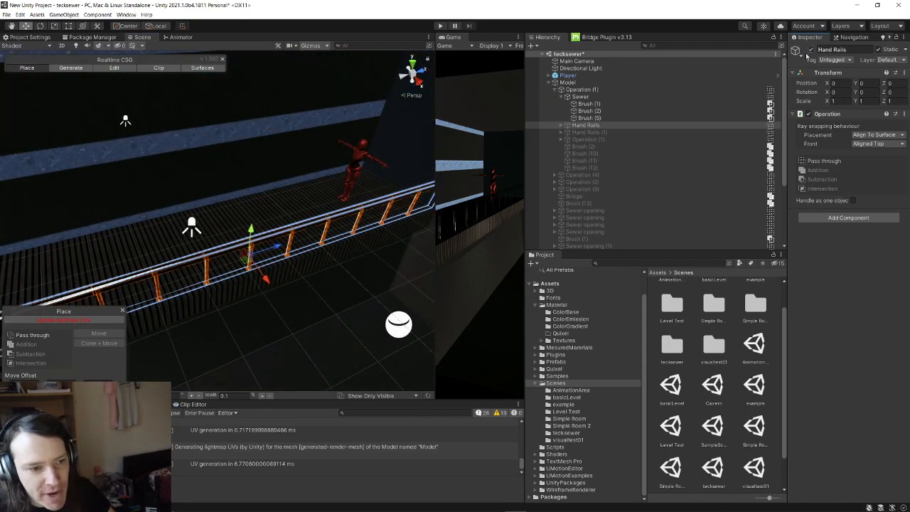
right_drag(246, 201, 170, 211)
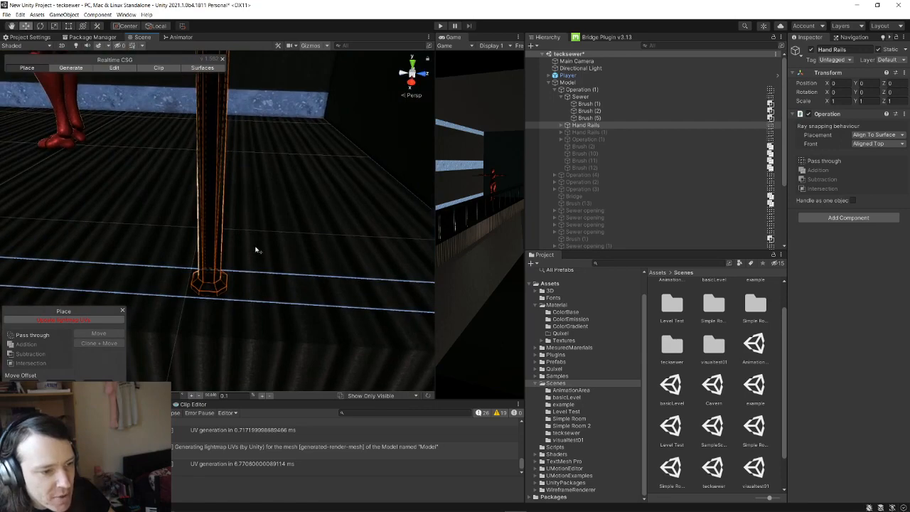
right_drag(256, 250, 178, 247)
- Reactivate Hand Rails (1) and the nested Operation (1) inside the straight section
double_click(596, 134)
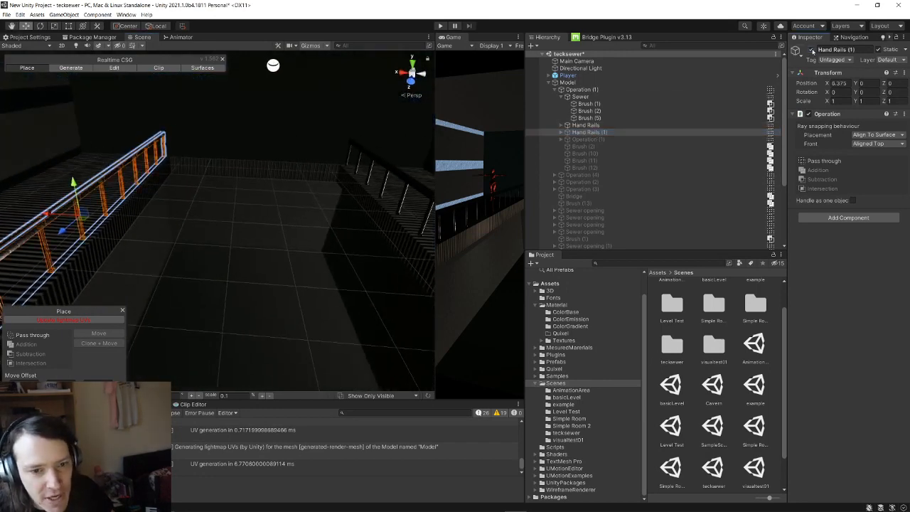
double_click(588, 139)
click(812, 49)
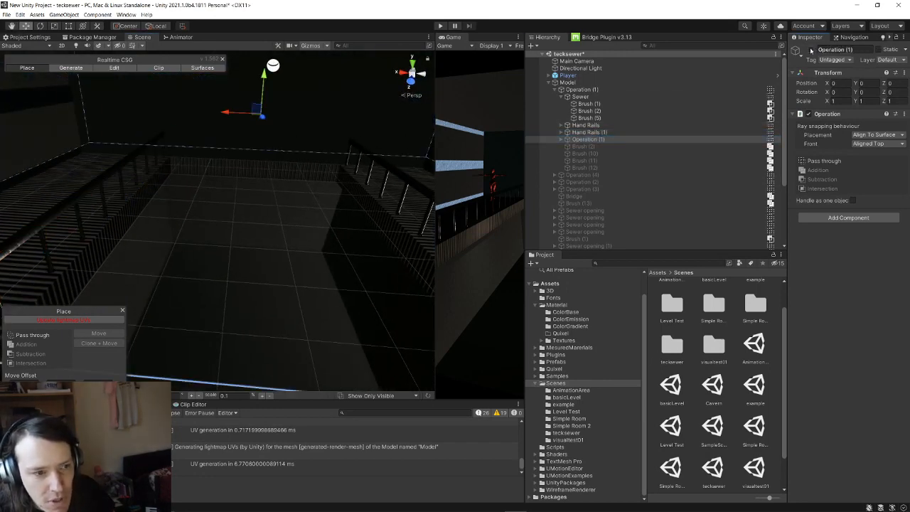
- Examine how the pillars of the nested Operation (1) meet the blue trim strips along the wall
right_drag(388, 171, 309, 150)
right_drag(334, 230, 287, 209)
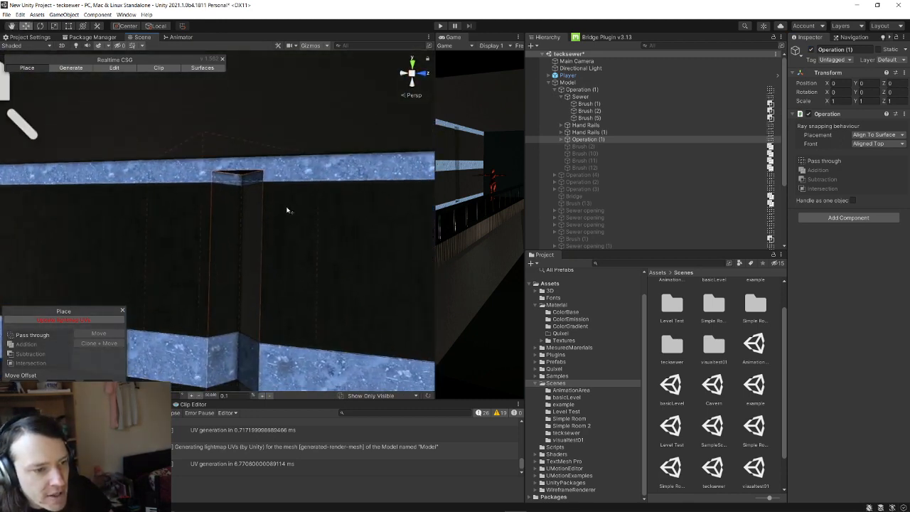
mouse_move(226, 179)
right_down()
mouse_move(239, 199)
mouse_move(275, 204)
mouse_move(246, 205)
mouse_move(386, 209)
mouse_move(325, 236)
mouse_move(292, 316)
mouse_move(241, 262)
mouse_move(271, 229)
mouse_move(204, 223)
mouse_move(269, 229)
right_up()
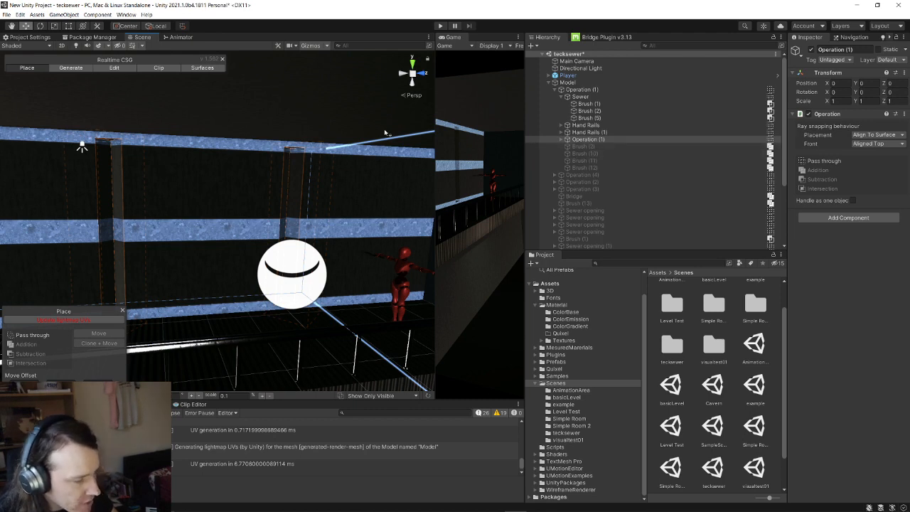
key(f)
right_drag(136, 218, 209, 207)
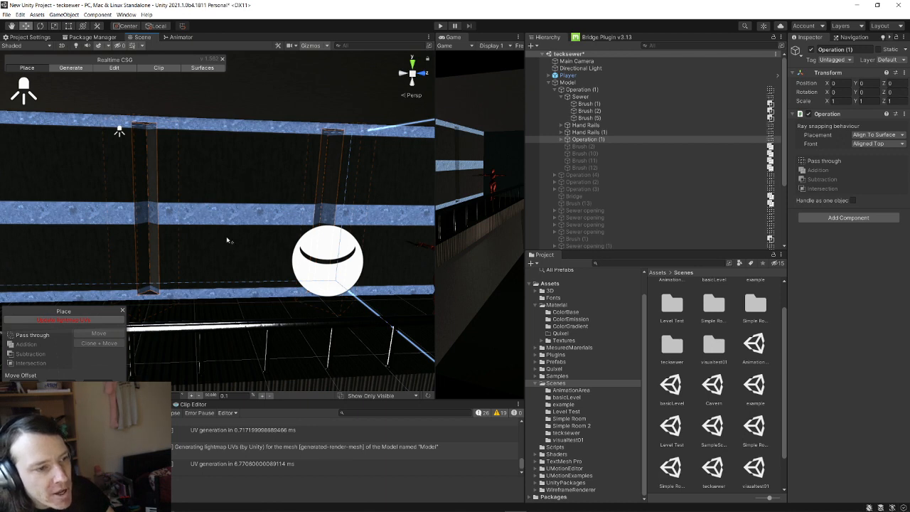
key(w)
right_drag(228, 240, 261, 252)
key(s)
key(a)
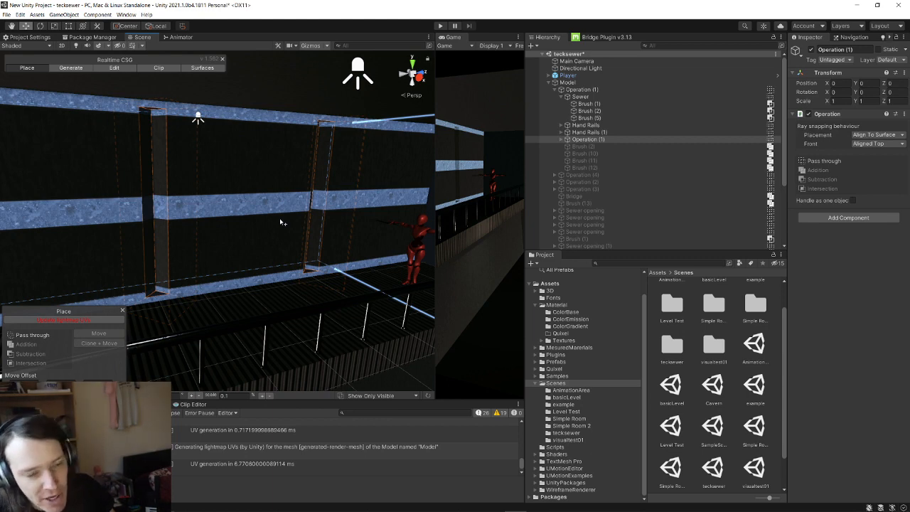
- Examine the pillars of the nested Operation (1) along the walkway and the whole straight section from above
right_drag(327, 222, 354, 253)
key(s)
key(w)
key(s)
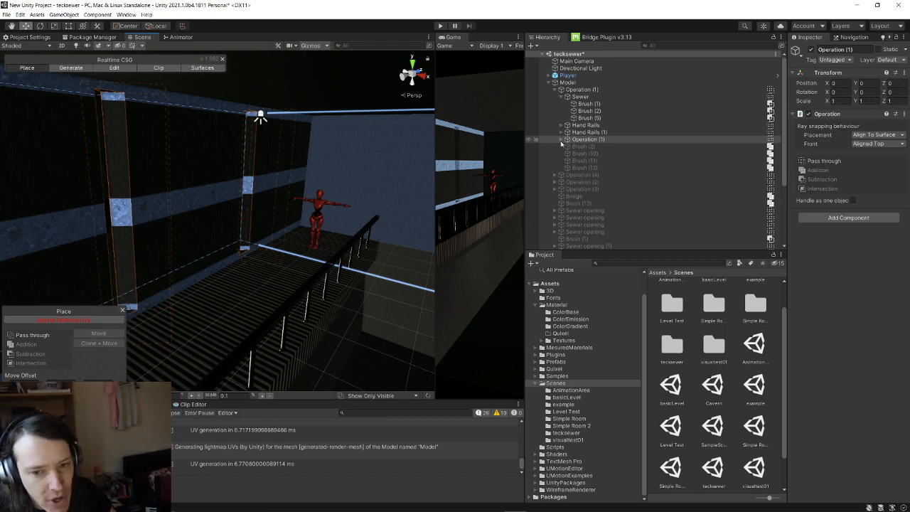
right_drag(275, 258, 97, 332)
key(s)
key(d)
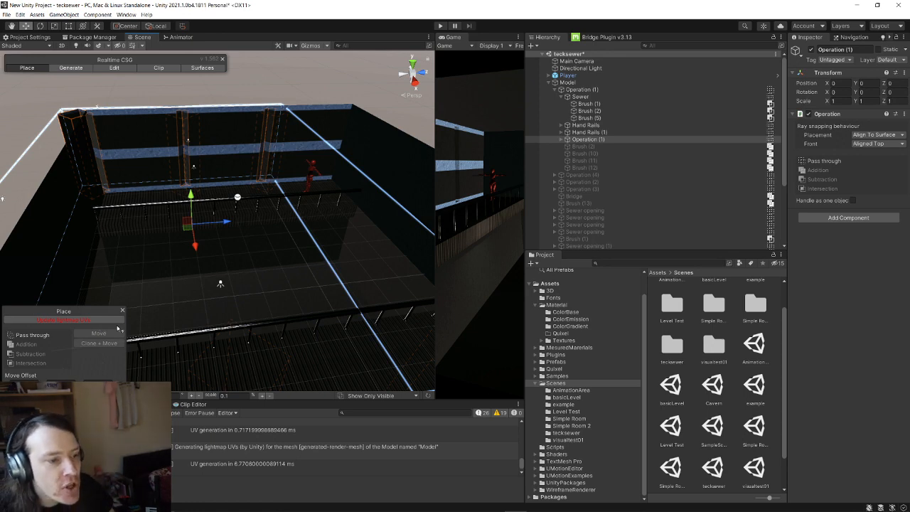
right_drag(206, 229, 228, 233)
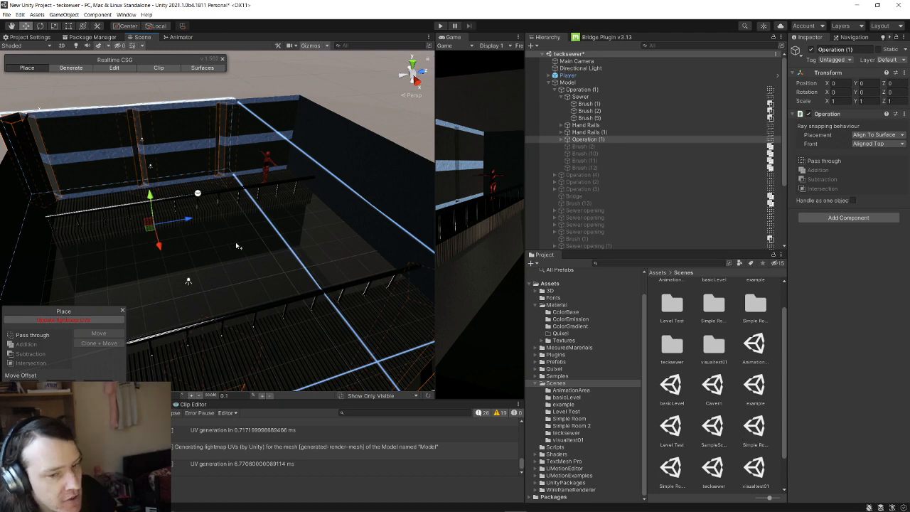
- Switch to Firefox, look up "chisel csg" in a new tab, and open the RadicalCSG/Chisel.Prototype GitHub page
key(alt+Tab)
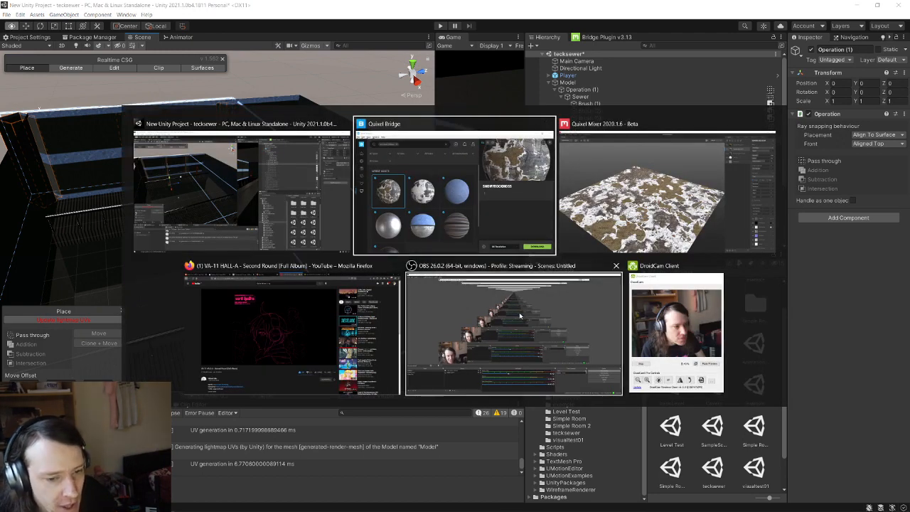
click(308, 329)
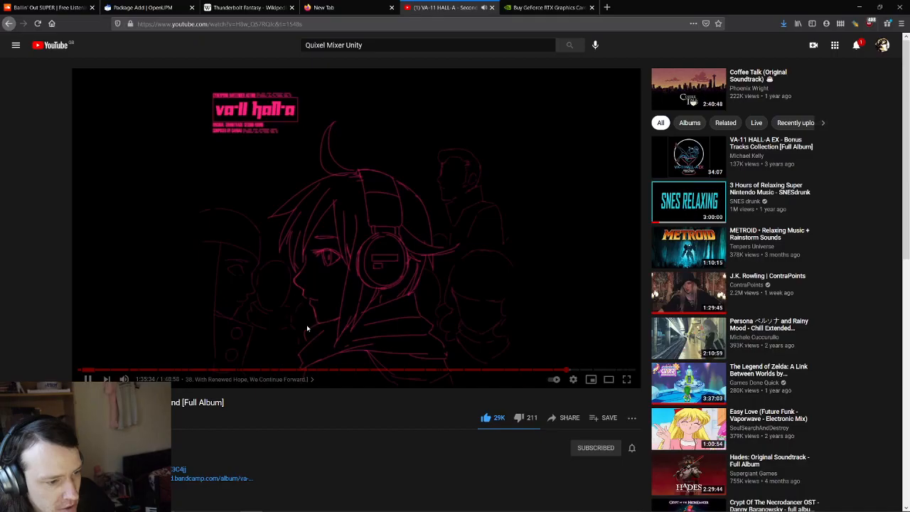
click(607, 7)
text(c)
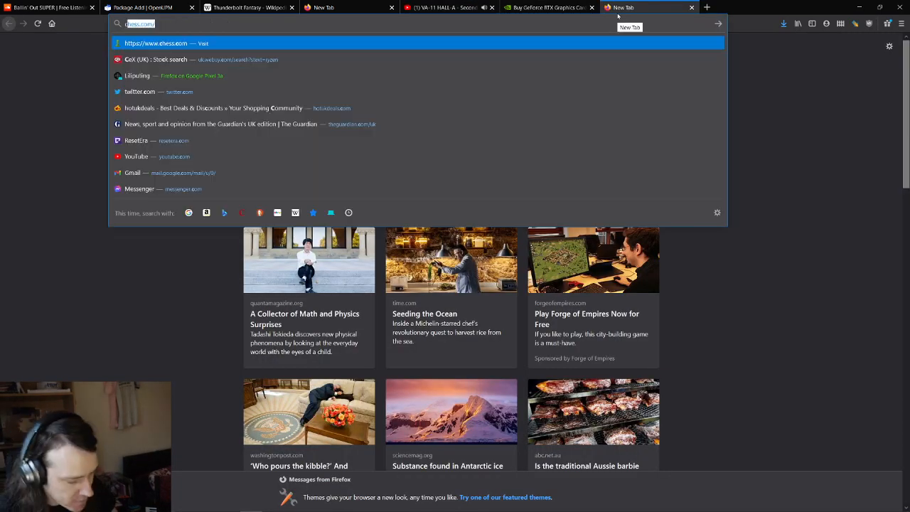
text(hisel )
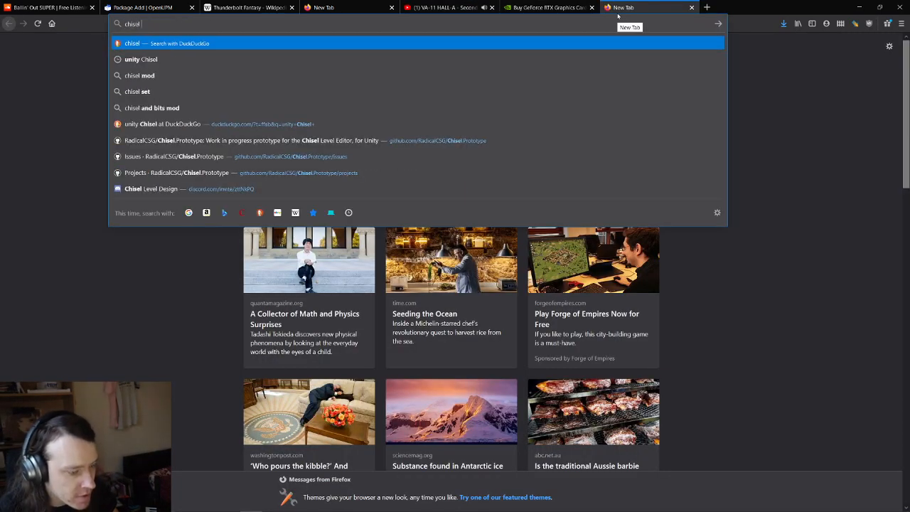
text(csg)
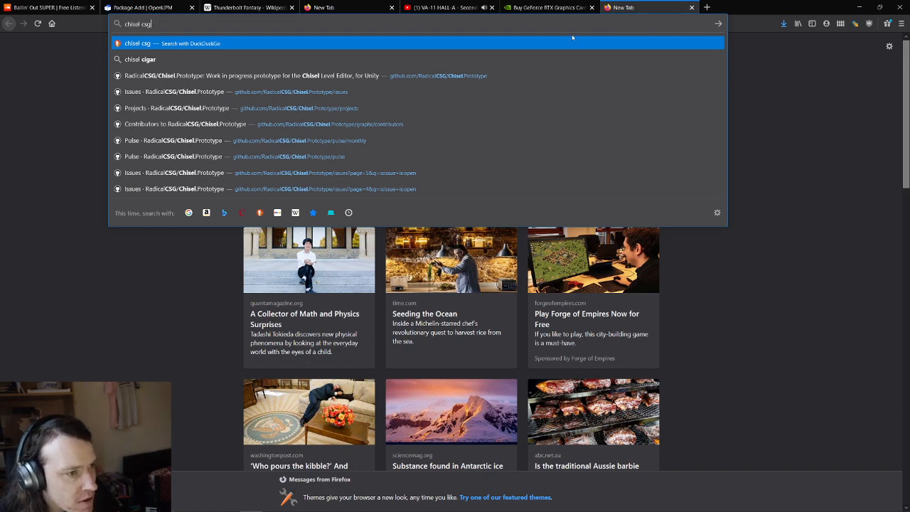
click(313, 76)
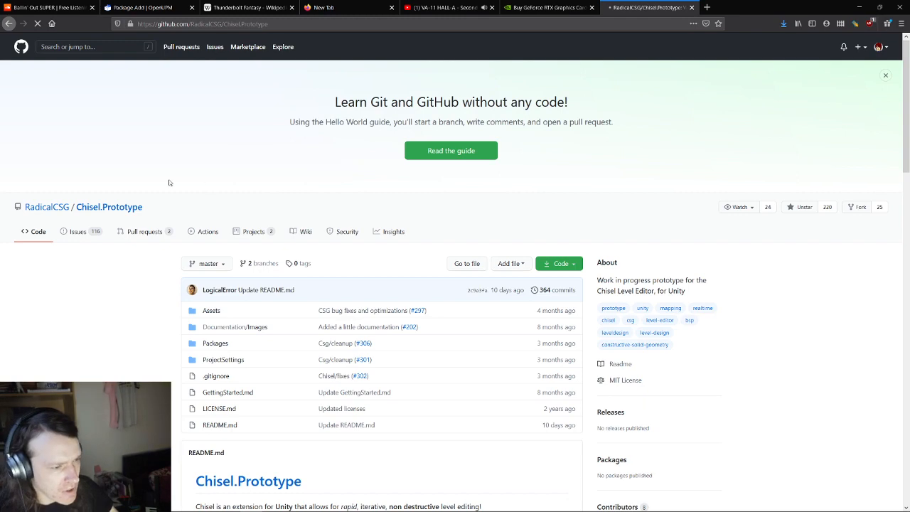
- Read through the Chisel.Prototype README, covering its notes, features, planned features, packages and known issues
scroll(142, 184, down, 3)
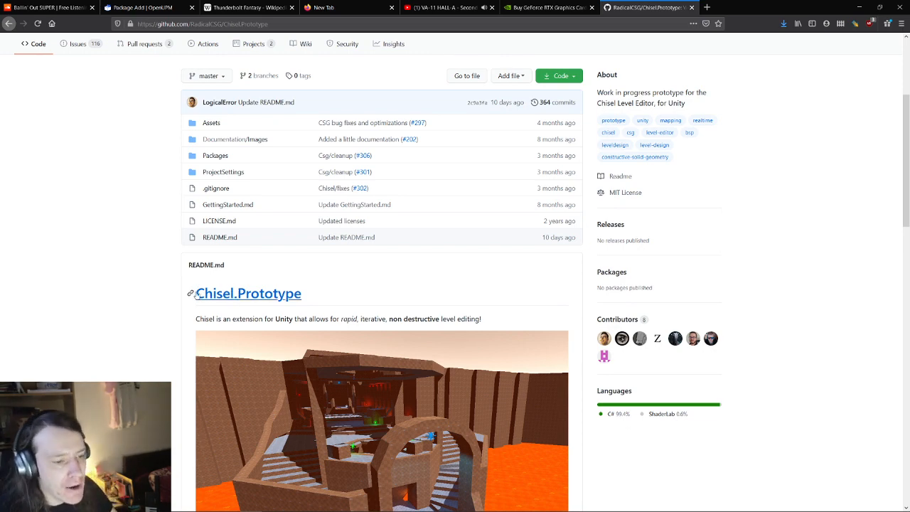
scroll(148, 298, down, 5)
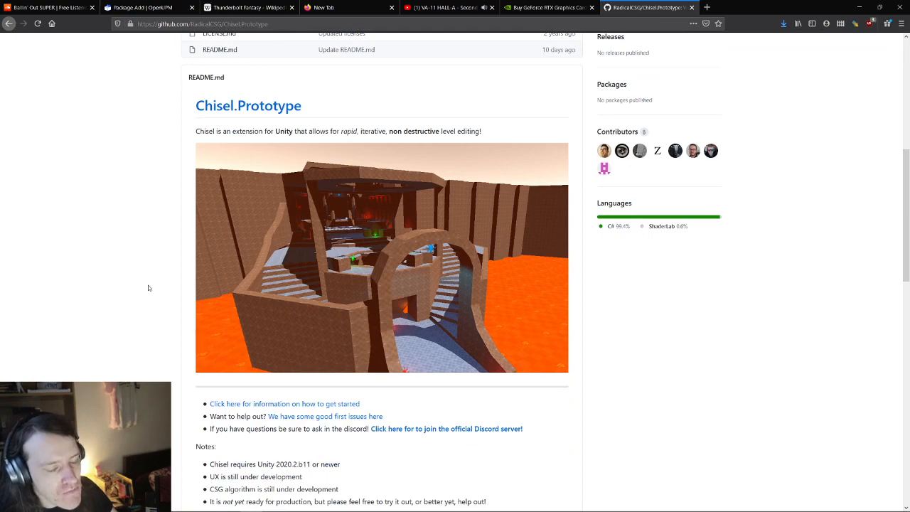
scroll(150, 288, down, 5)
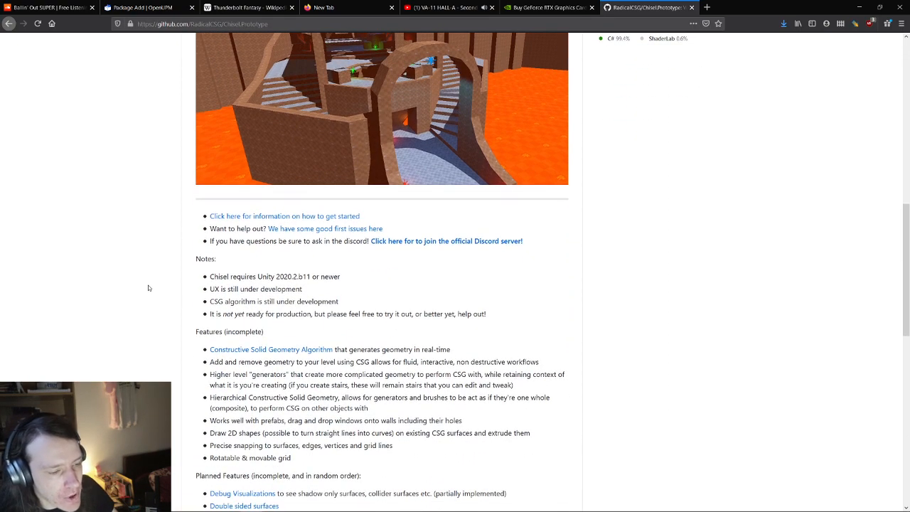
scroll(148, 288, down, 14)
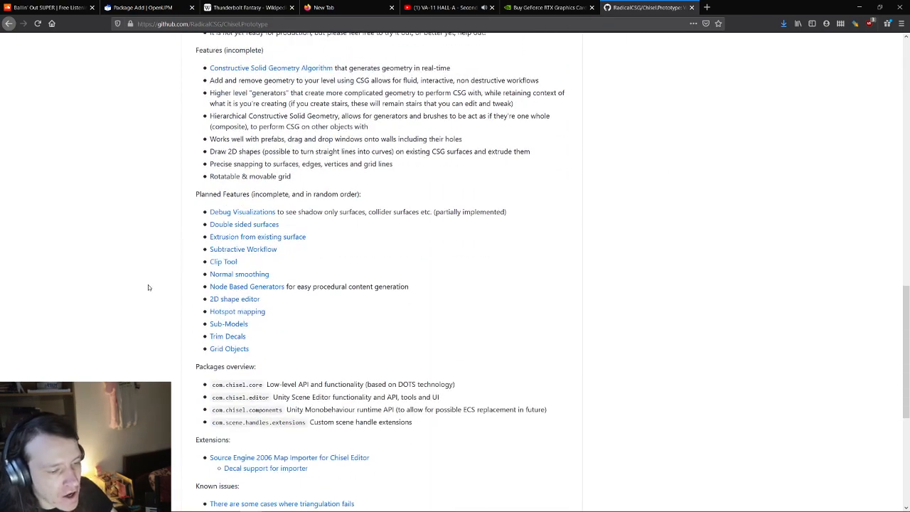
scroll(148, 281, down, 2)
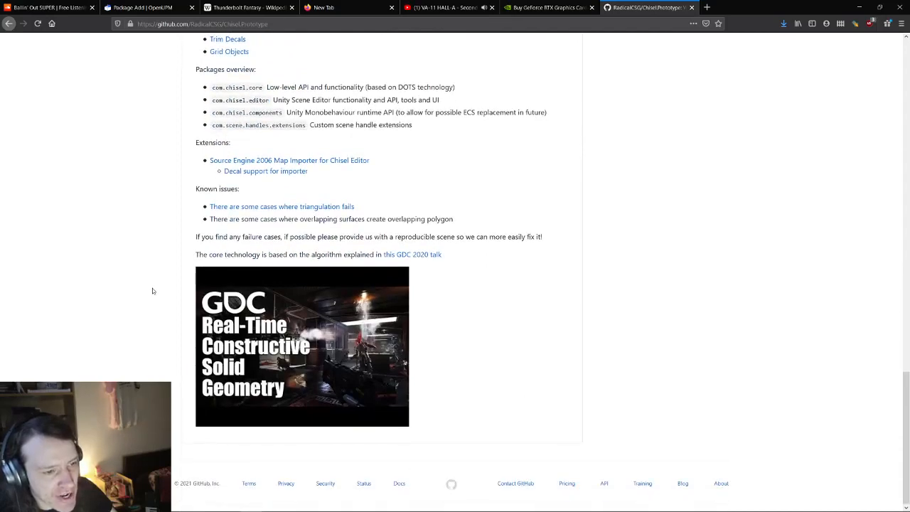
scroll(151, 297, up, 20)
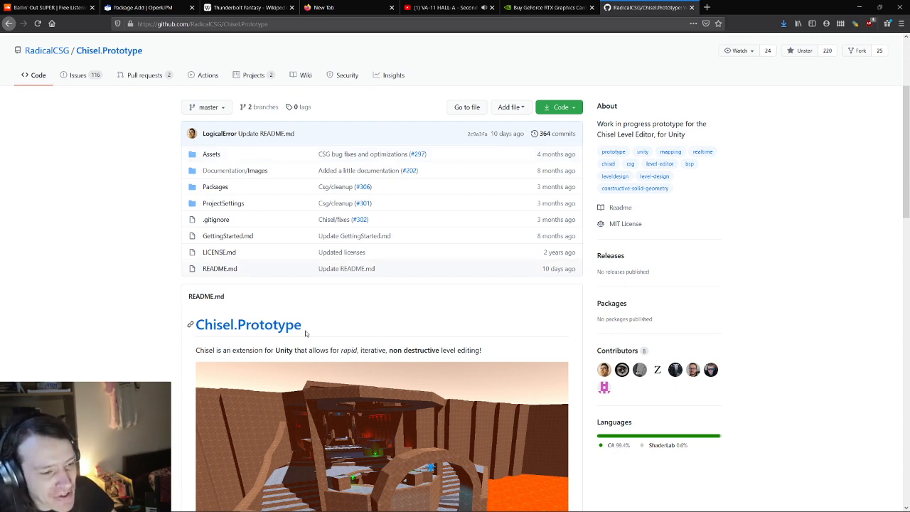
- Review the README's example level image and its notes on Chisel's Unity version requirement and development status
scroll(178, 323, down, 2)
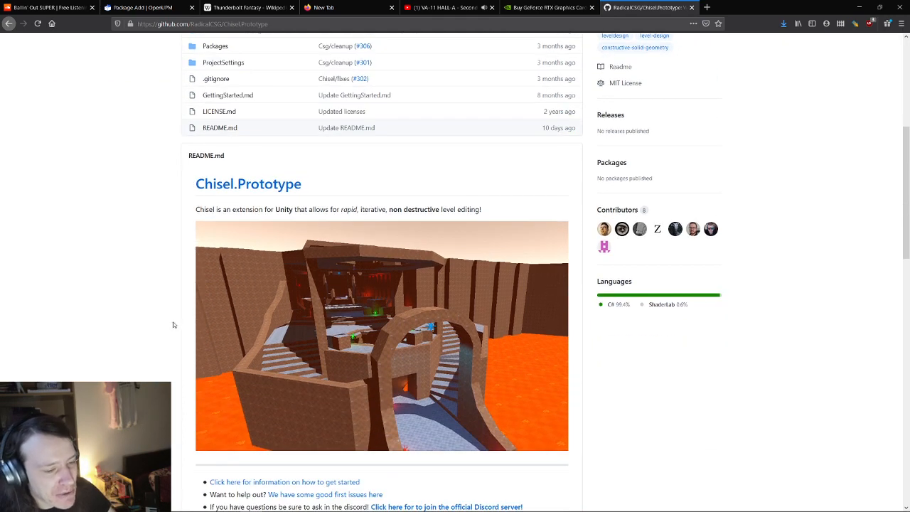
scroll(149, 316, down, 3)
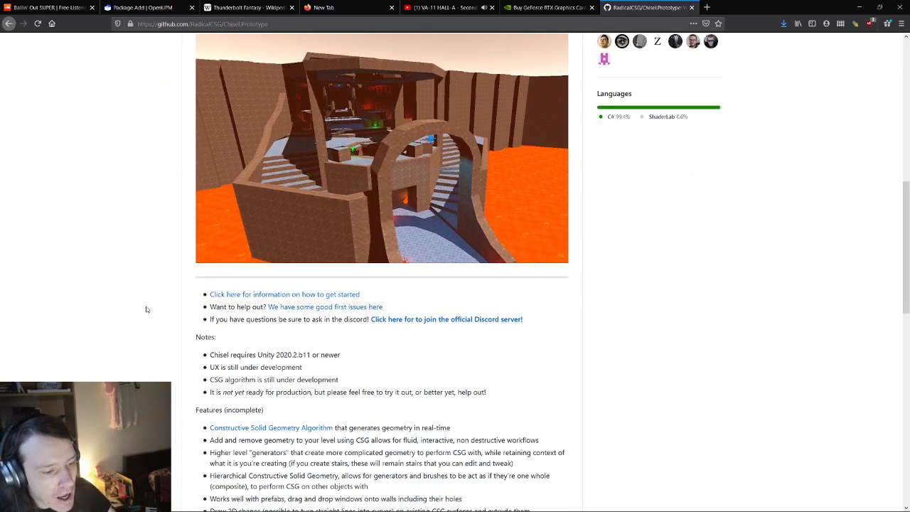
scroll(146, 310, down, 1)
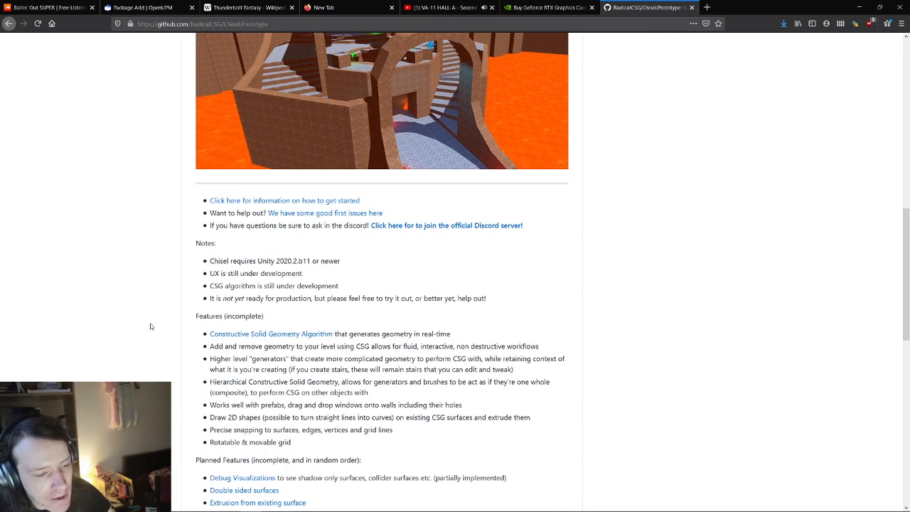
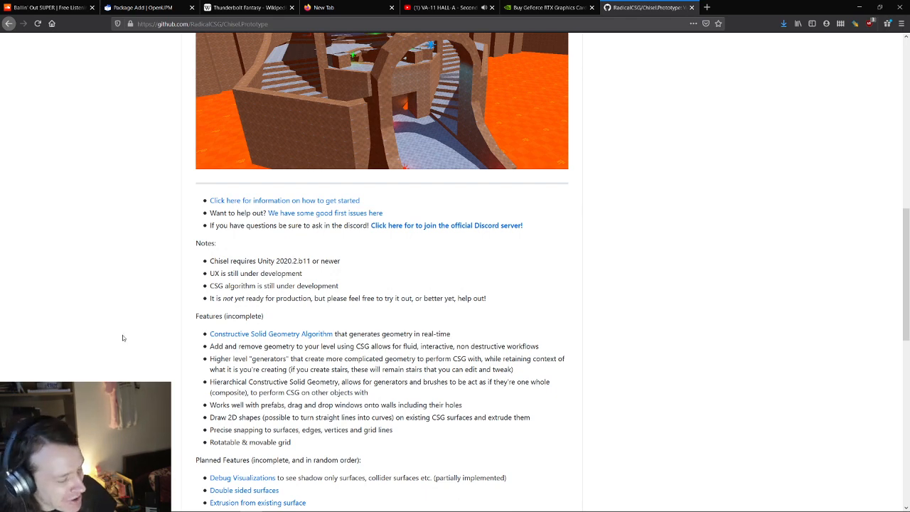
scroll(145, 340, up, 5)
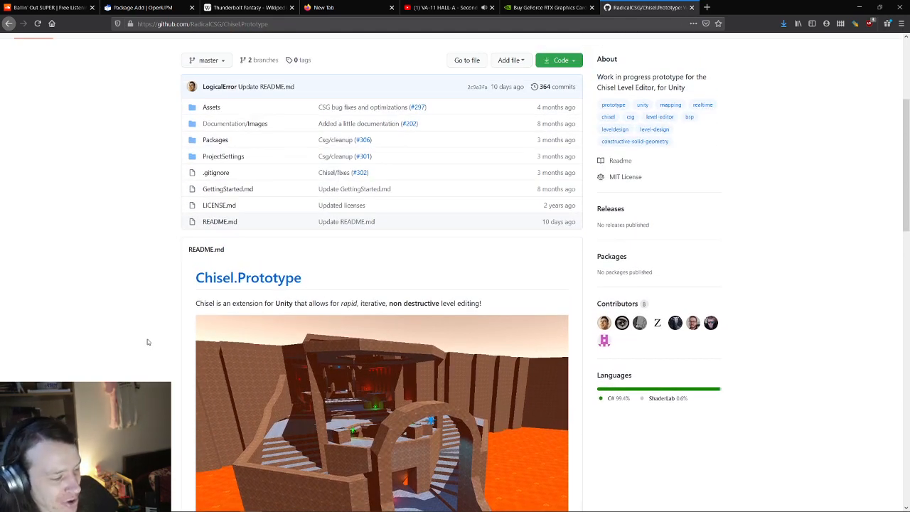
scroll(154, 344, down, 3)
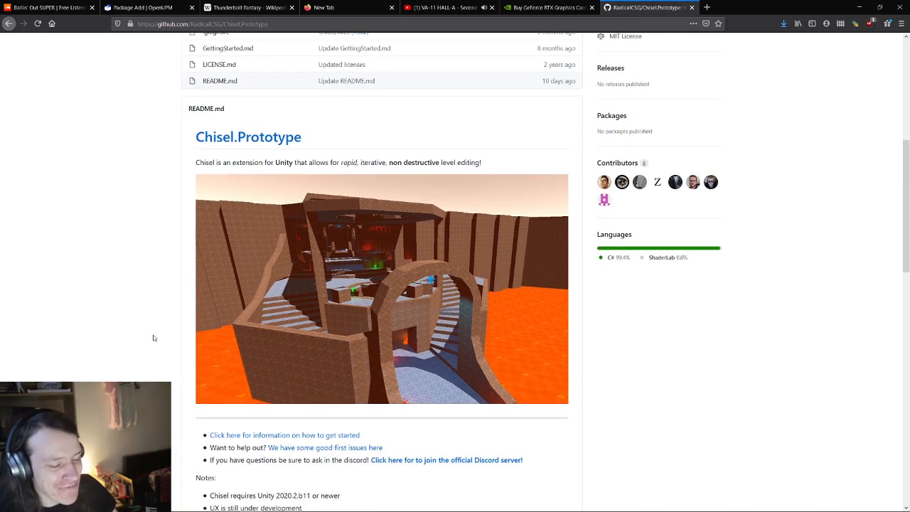
scroll(142, 335, down, 2)
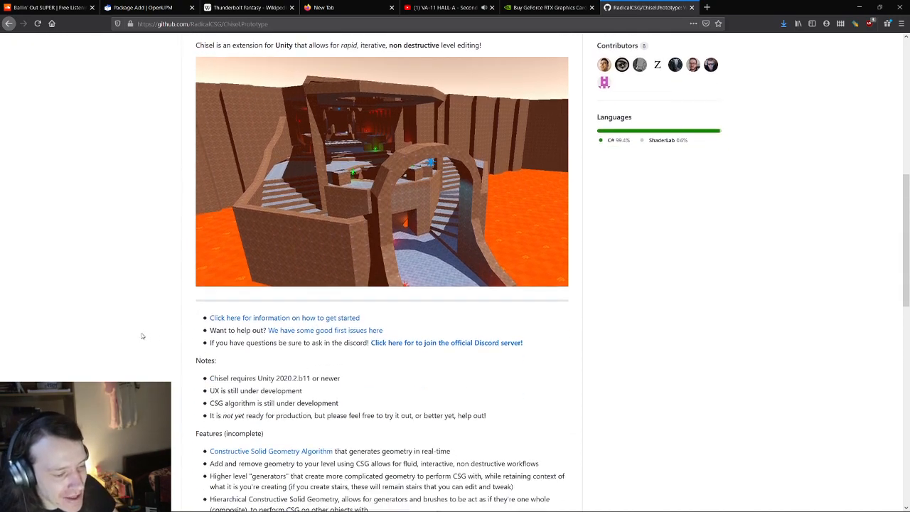
scroll(158, 345, up, 5)
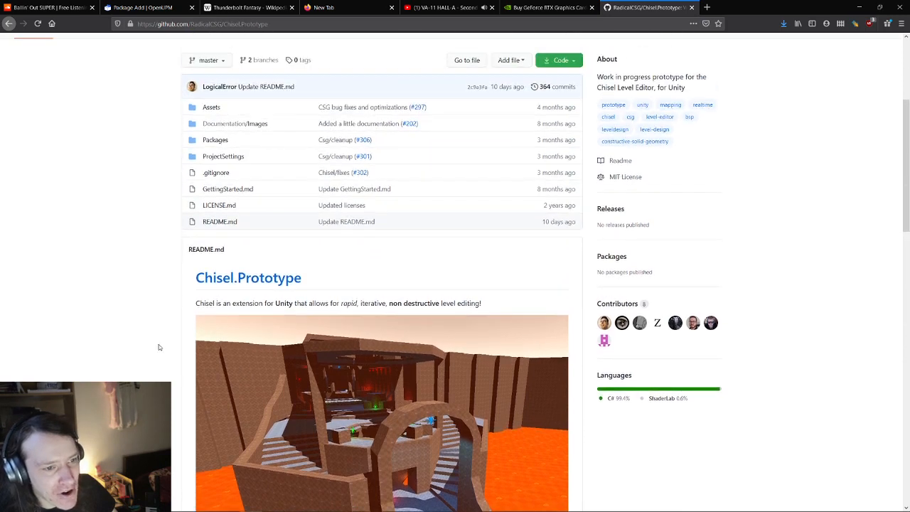
scroll(138, 355, down, 2)
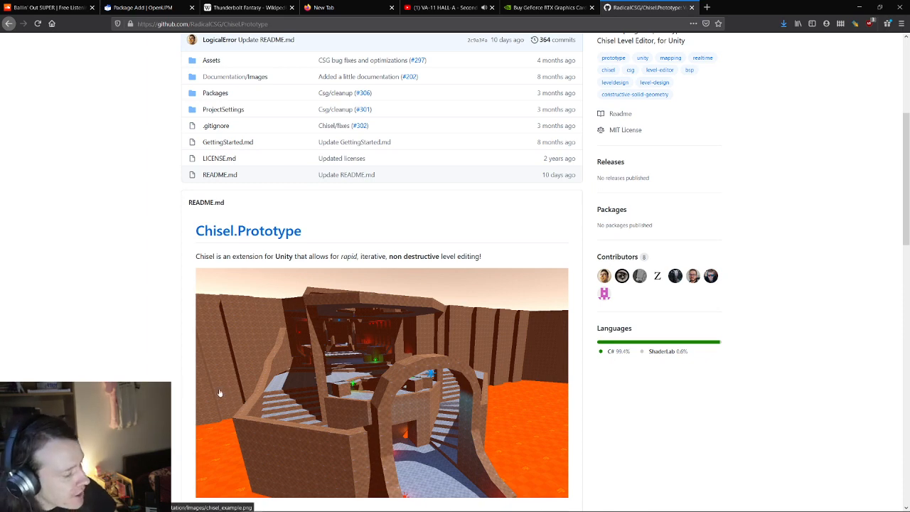
- Switch back to Unity and reactivate Brush (2) and Brush (10) inside the straight section's Operation (1)
key(alt+Tab)
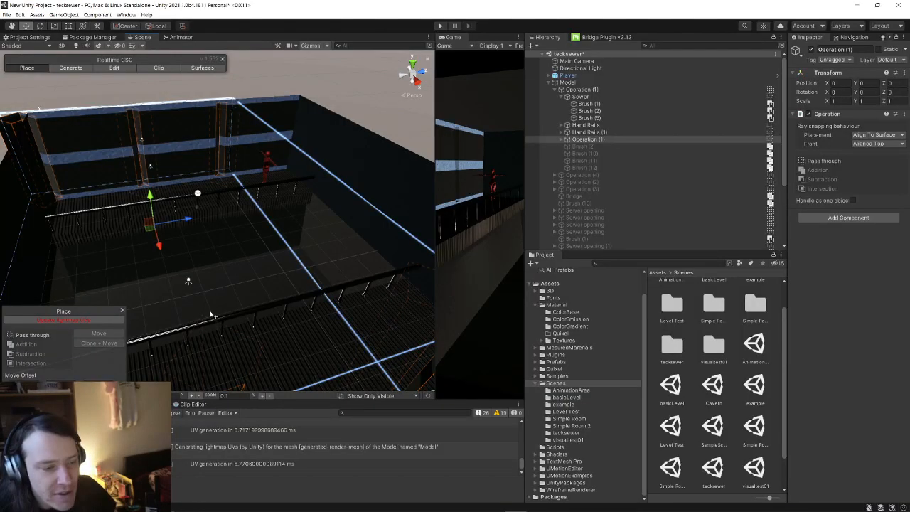
alt+drag(217, 268, 221, 263)
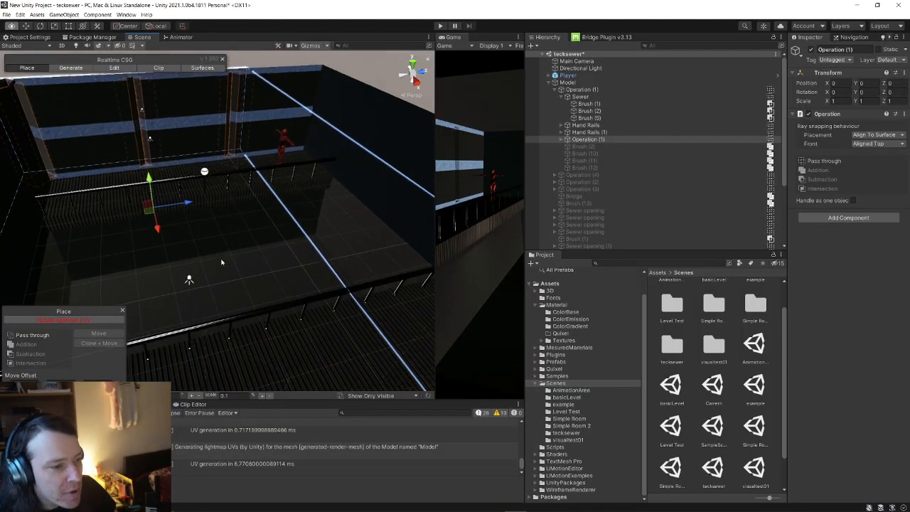
key(w)
right_drag(221, 263, 246, 206)
click(584, 147)
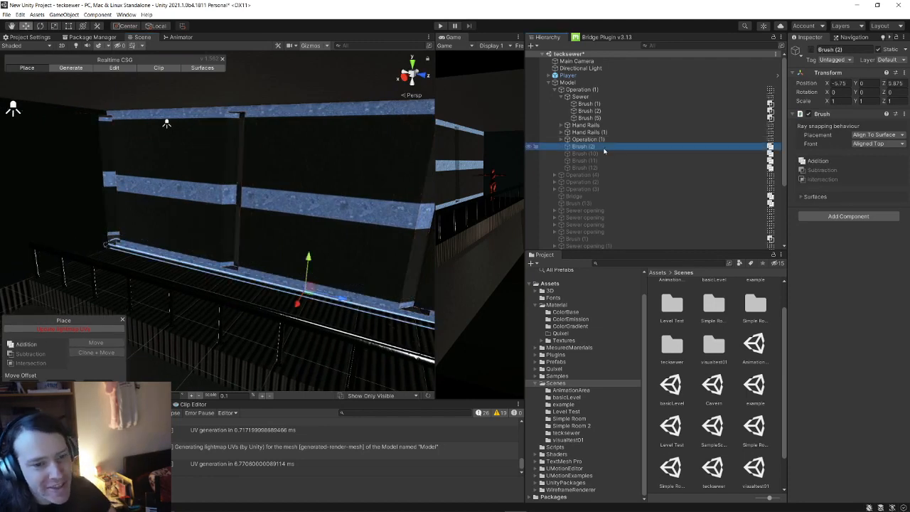
shift+click(600, 155)
click(811, 50)
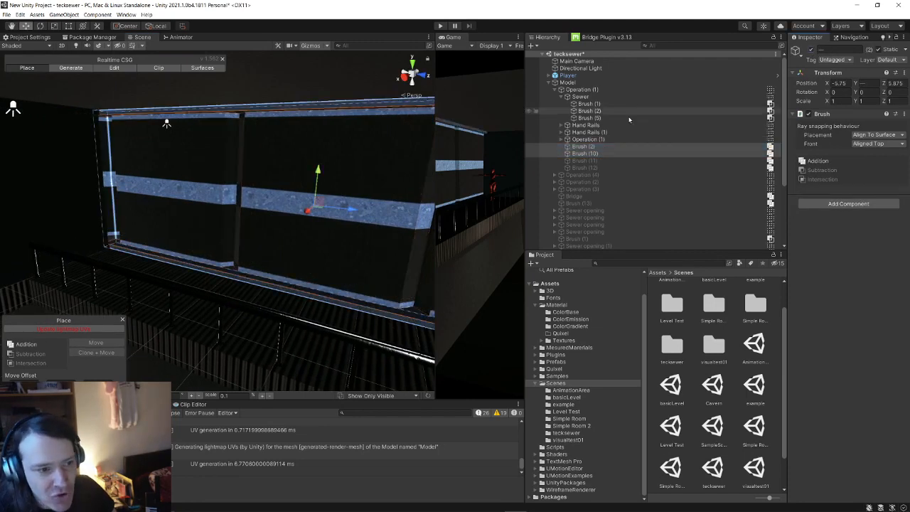
- Inspect the trim and end wall, and reactivate Brush (11) and Brush (12) along the opposite wall
mouse_move(325, 253)
right_down()
mouse_move(329, 260)
mouse_move(332, 237)
right_up()
click(247, 256)
mouse_move(246, 256)
right_down()
mouse_move(254, 206)
mouse_move(311, 205)
mouse_move(448, 235)
right_up()
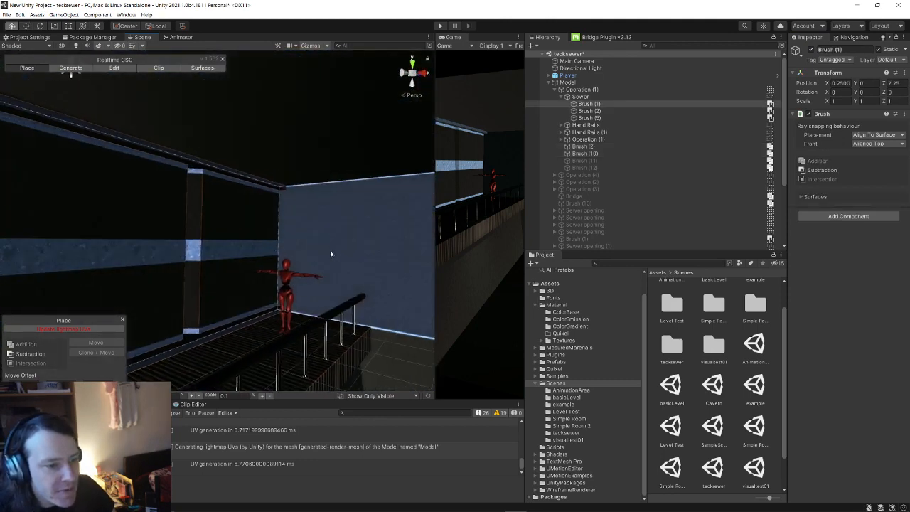
right_drag(85, 248, 317, 244)
click(584, 161)
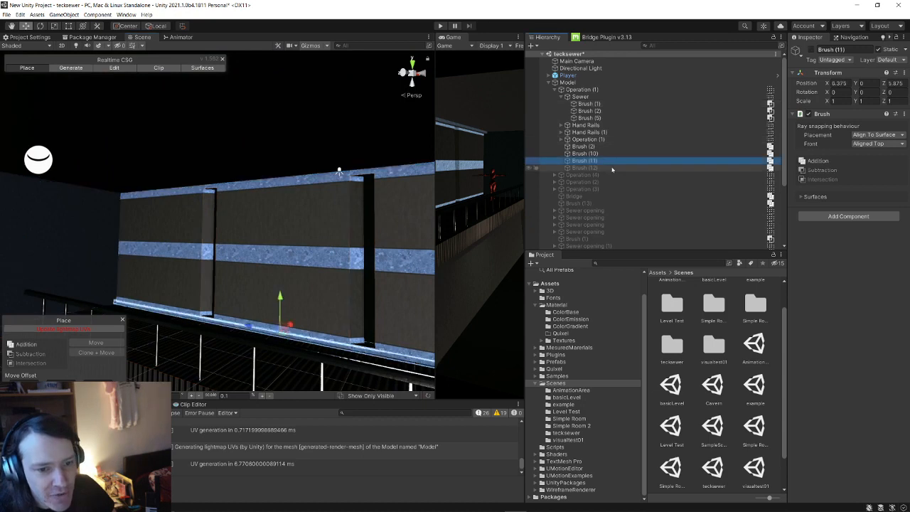
ctrl+click(584, 168)
click(810, 51)
- Select the complete straight section, the top-level Operation (1) under Model, and collapse its children in the hierarchy
right_drag(232, 274, 870, 308)
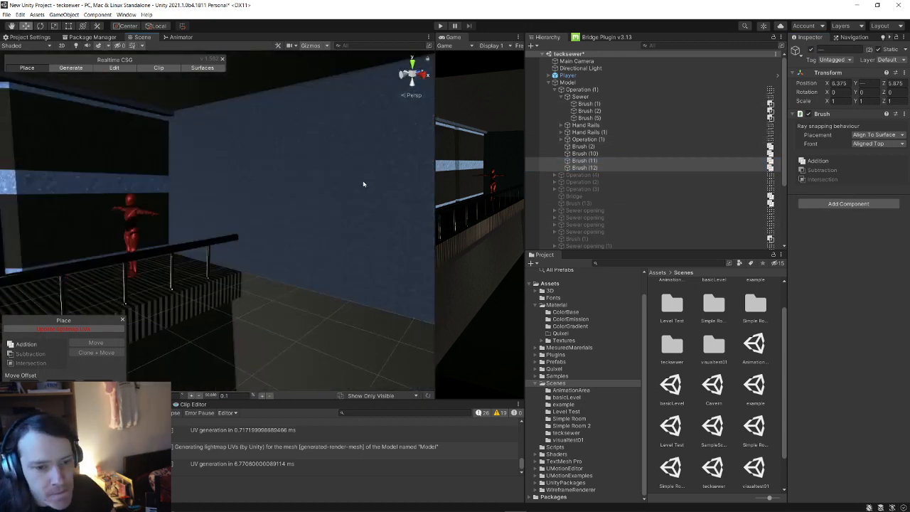
key(s)
mouse_move(226, 189)
right_down()
mouse_move(93, 270)
mouse_move(177, 252)
right_up()
right_drag(99, 238, 227, 245)
key(a)
click(583, 91)
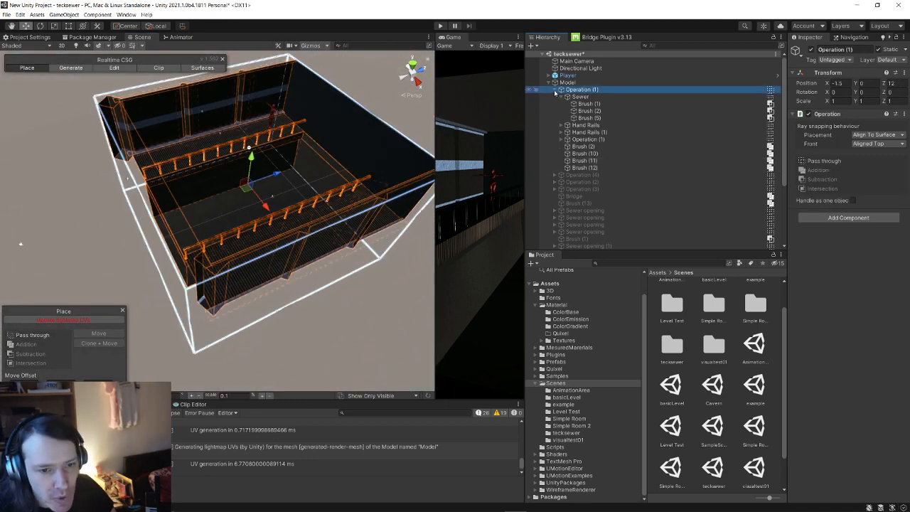
click(555, 90)
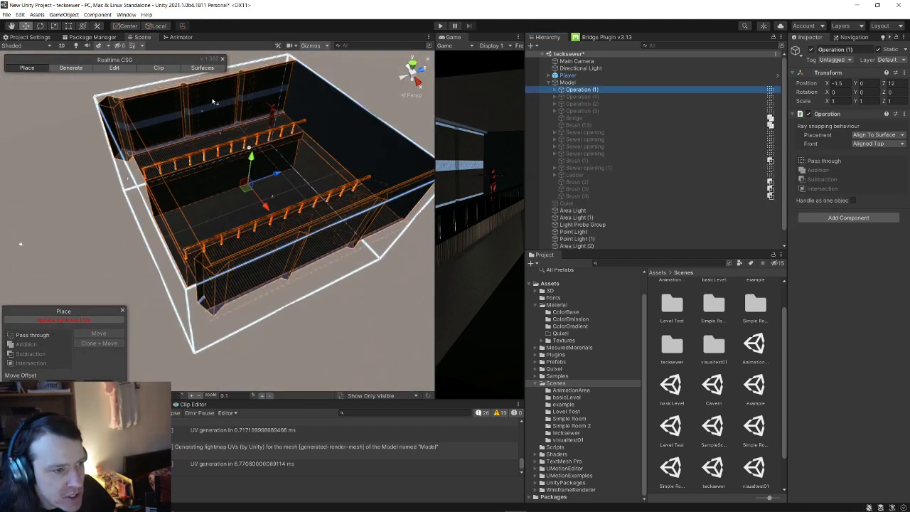
- Start the Clip tool on the straight section and make Operation (1) be handled as one object
click(159, 68)
right_drag(110, 282, 370, 331)
key(a)
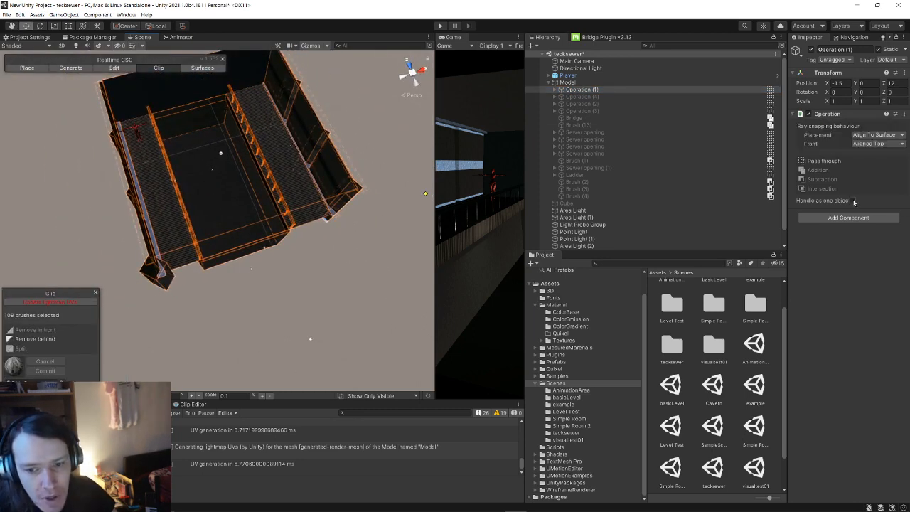
click(607, 91)
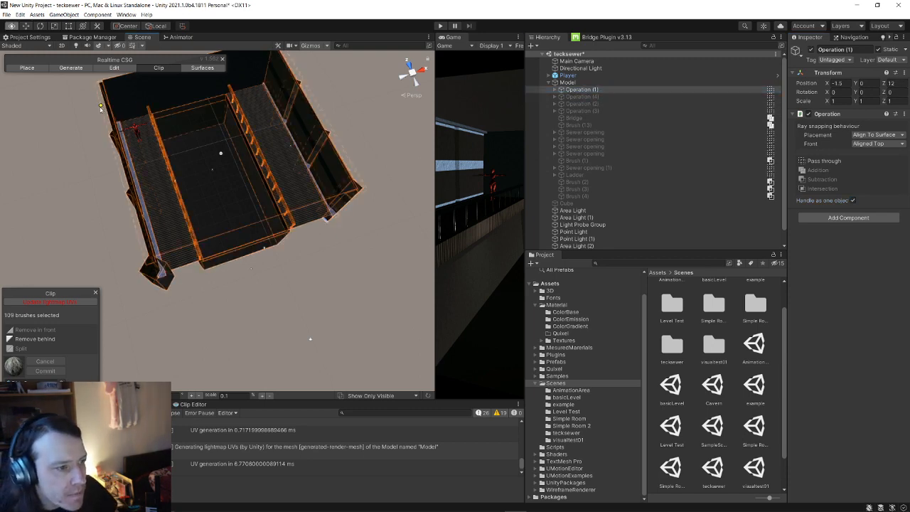
- Try a diagonal clip across the complete straight section with Remove behind, examine the preview, and cancel the clip
right_drag(100, 108, 171, 152)
key(s)
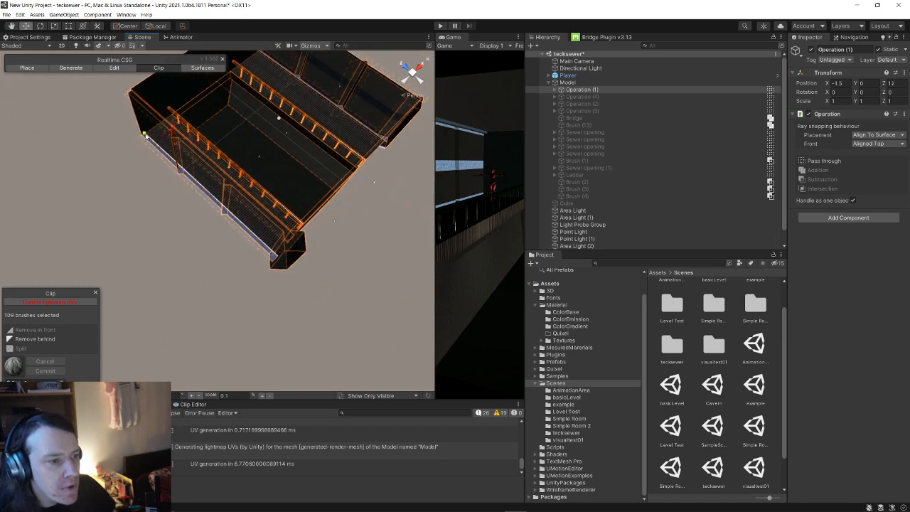
drag(186, 132, 413, 120)
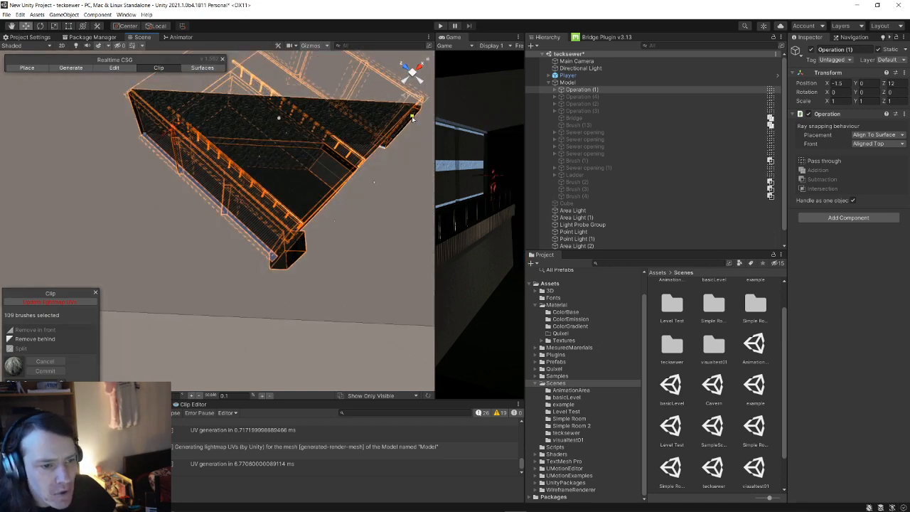
right_drag(409, 152, 722, 113)
key(w)
key(s)
key(w)
key(d)
right_drag(287, 199, 527, 226)
right_drag(304, 287, 98, 294)
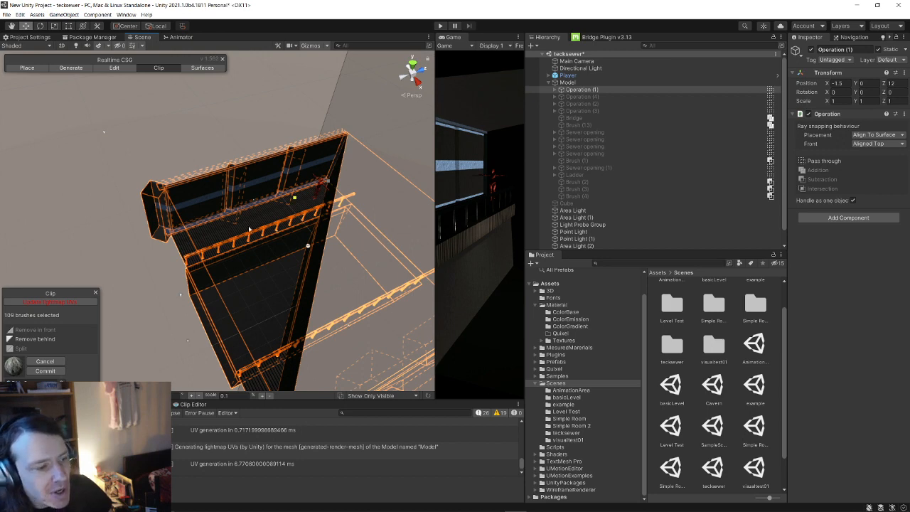
key(Escape)
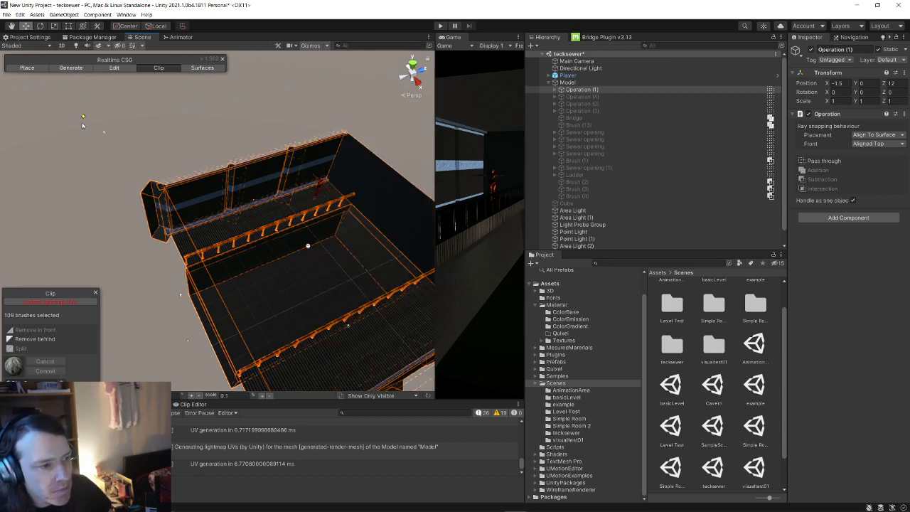
- Return to Place mode, clear the selection, and examine the complete straight section from several angles
click(30, 67)
click(89, 127)
alt+drag(89, 127, 74, 232)
scroll(221, 173, up, 5)
scroll(194, 231, down, 6)
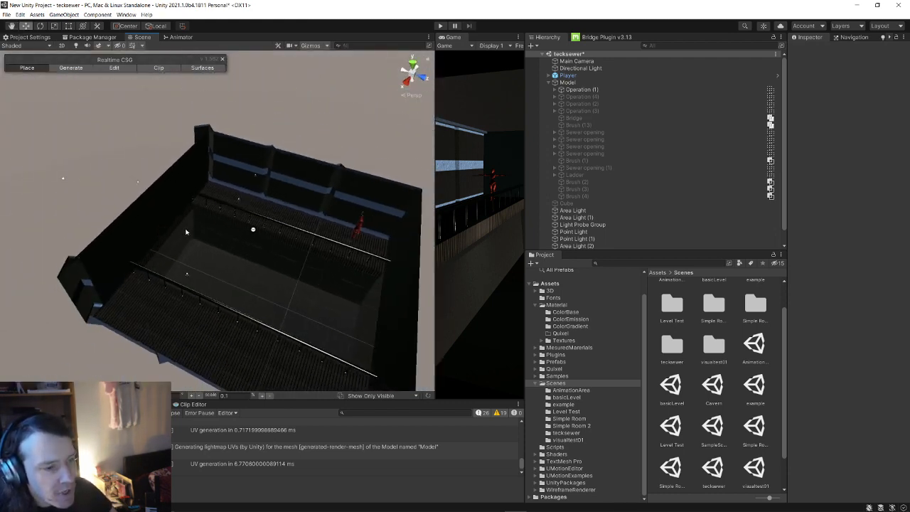
key(w)
right_drag(262, 221, 305, 222)
key(s)
key(a)
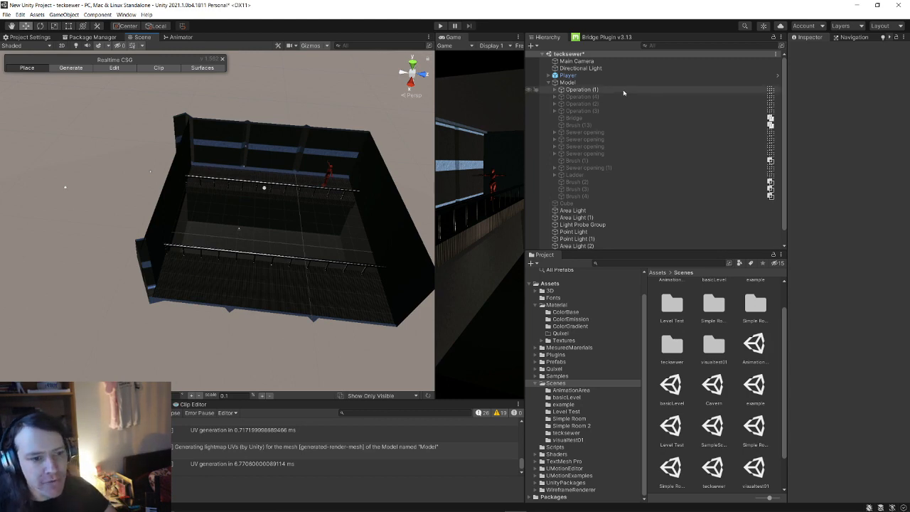
click(624, 93)
alt+drag(148, 171, 264, 235)
click(136, 229)
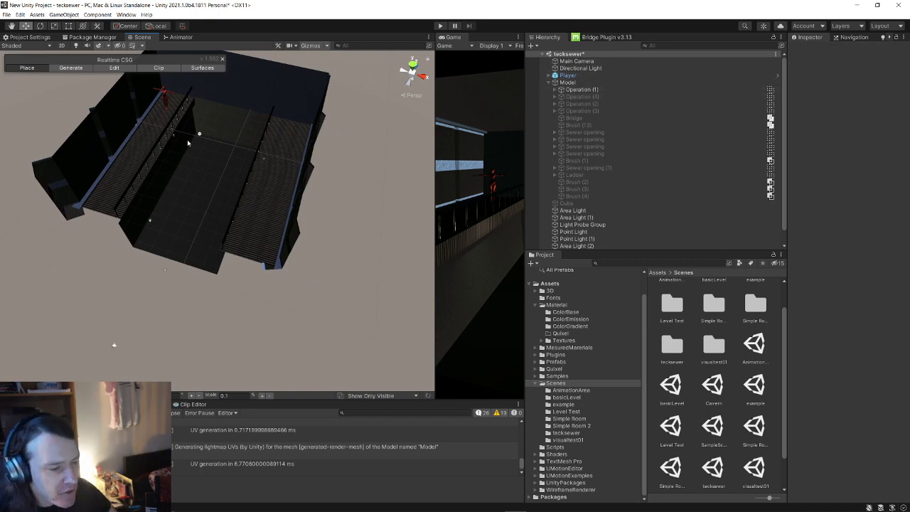
- Reactivate Operation (2), the section adjoining the straight section, and inspect the walkway and railing up close with nothing selected
right_drag(254, 159, 224, 158)
click(665, 98)
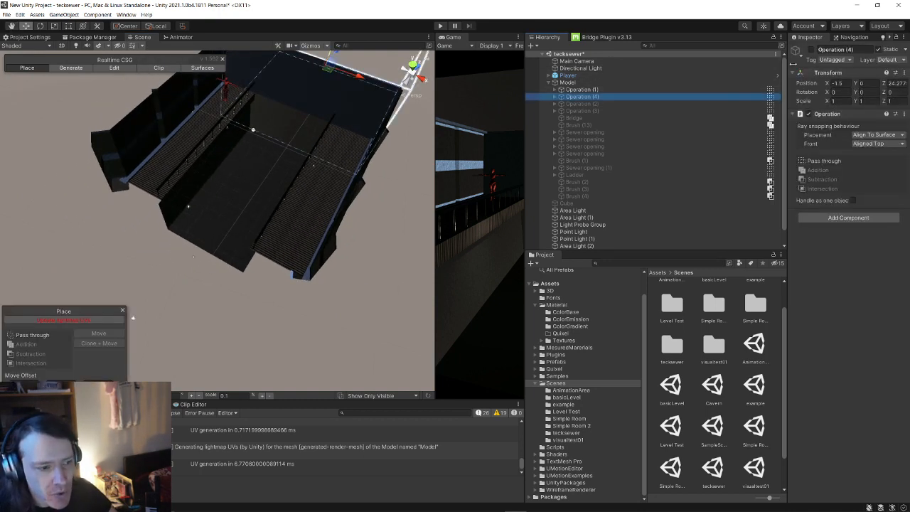
click(614, 103)
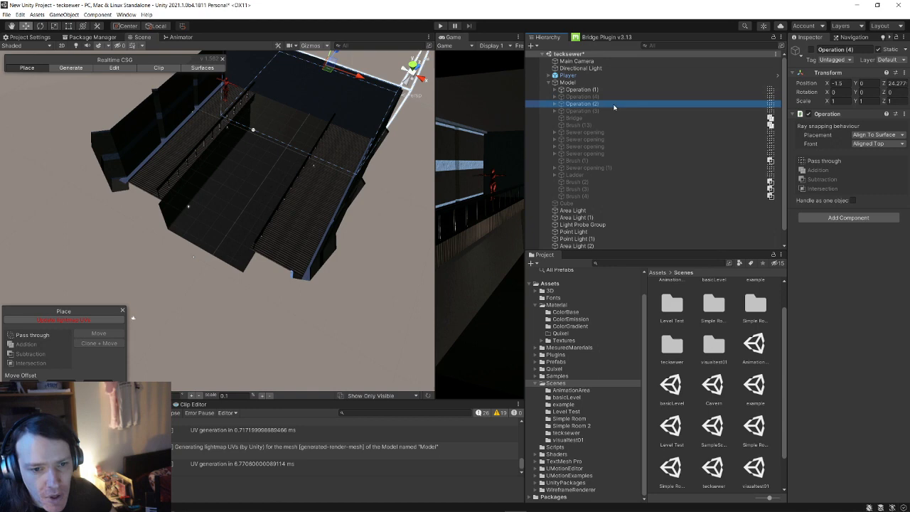
click(815, 51)
alt+drag(273, 203, 189, 160)
scroll(190, 158, up, 5)
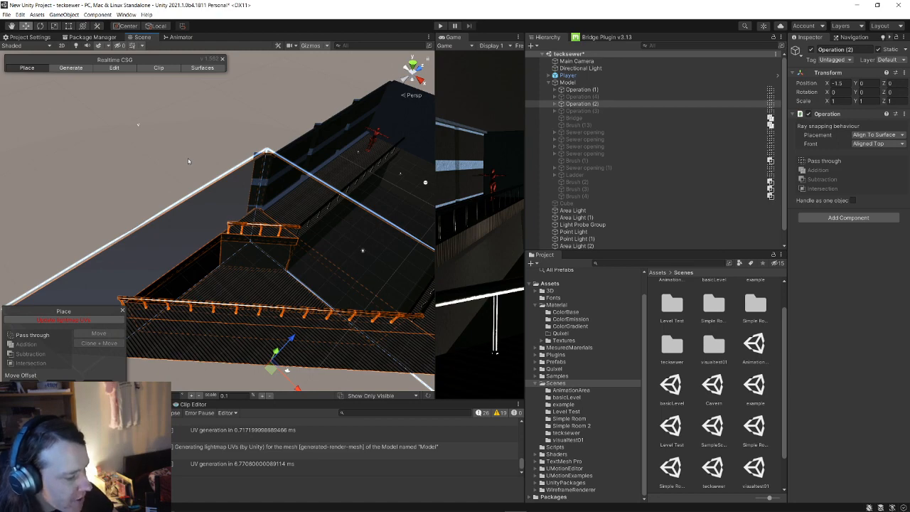
alt+drag(208, 165, 184, 174)
click(173, 171)
right_drag(147, 212, 166, 212)
key(w)
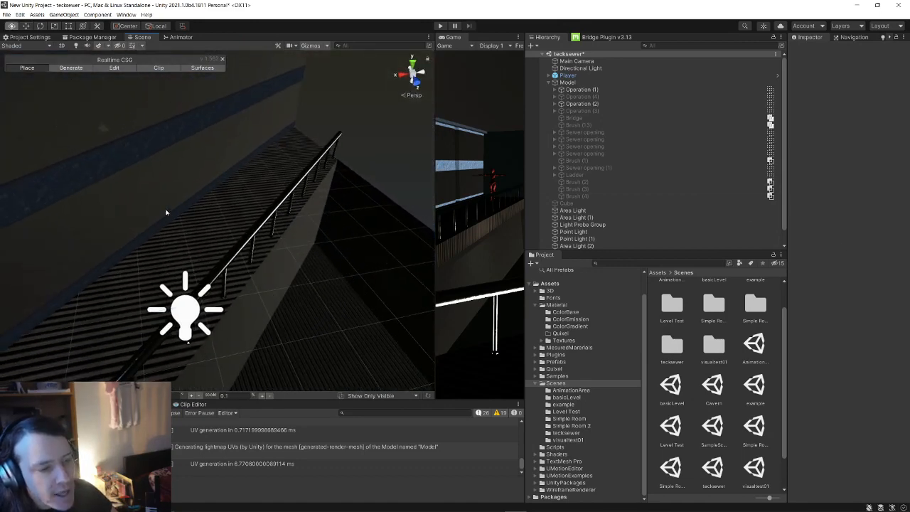
- Switch to Quixel Mixer and examine the SnowyRockMoss mix with its displacement toggled off and on
key(alt+Tab)
click(660, 201)
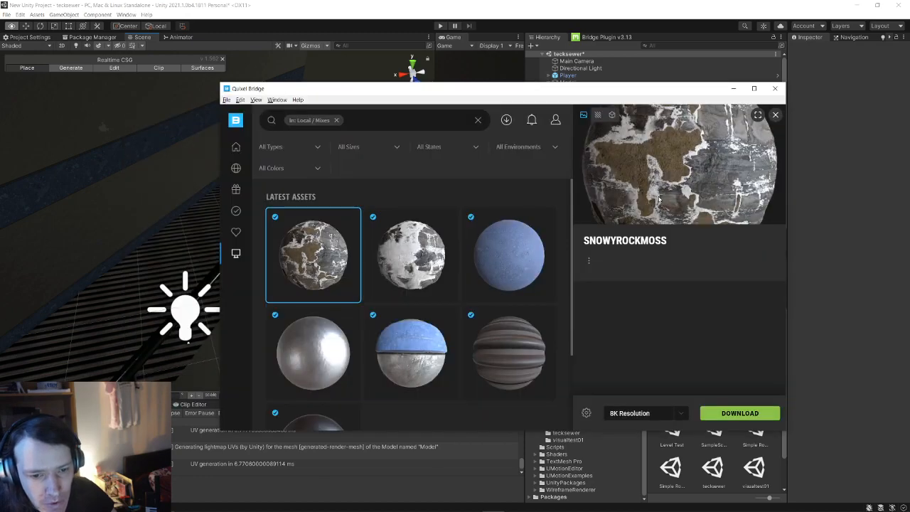
key(alt+Tab)
click(311, 338)
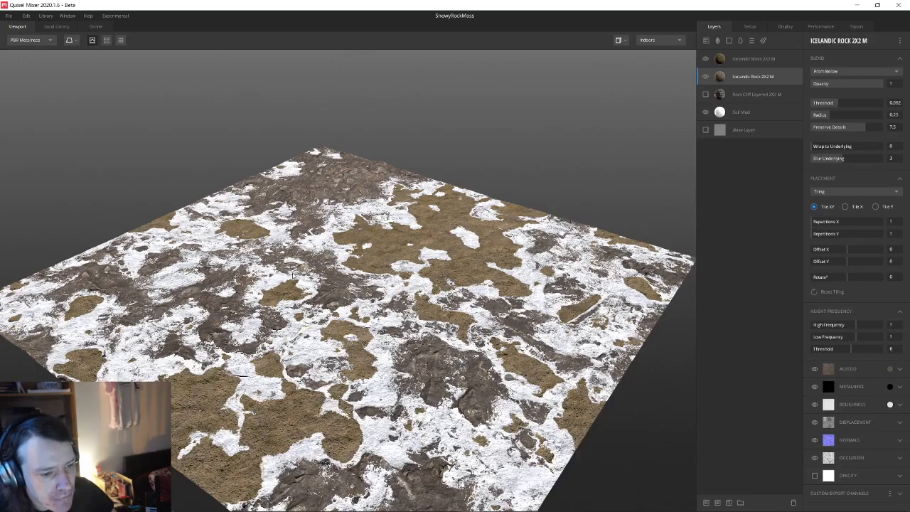
click(93, 41)
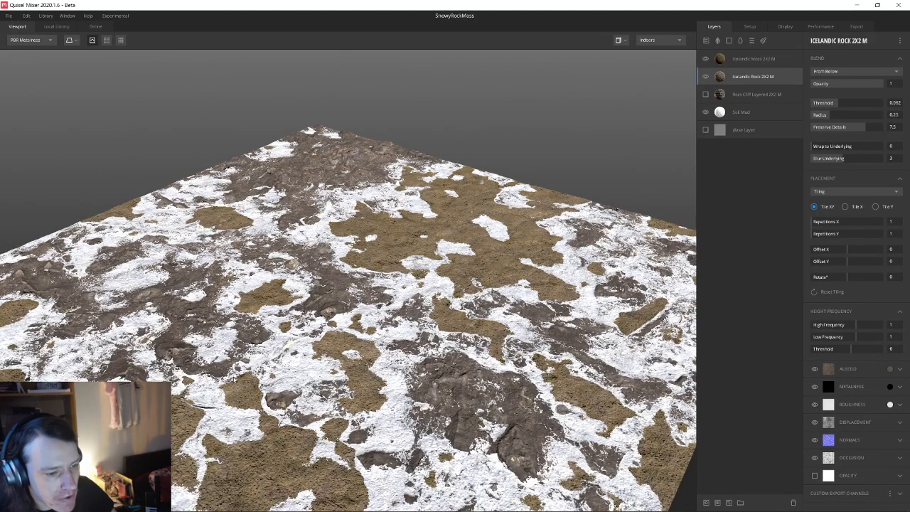
click(93, 40)
mouse_move(306, 377)
mouse_down()
mouse_move(384, 289)
mouse_move(360, 280)
mouse_move(355, 295)
mouse_move(399, 301)
mouse_move(376, 308)
mouse_move(333, 300)
mouse_move(324, 333)
mouse_move(300, 337)
mouse_move(352, 298)
mouse_up()
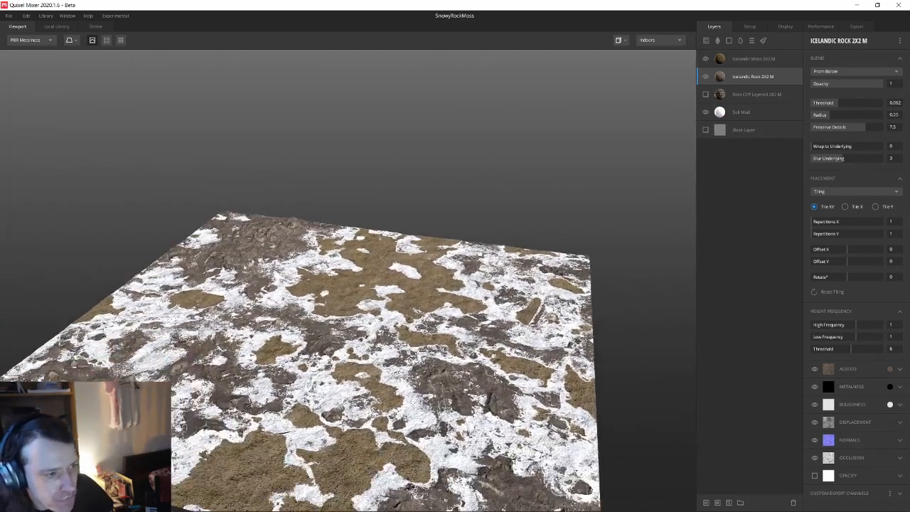
- Open the Snowy Mountains mix from the Sample Mixes project
click(9, 16)
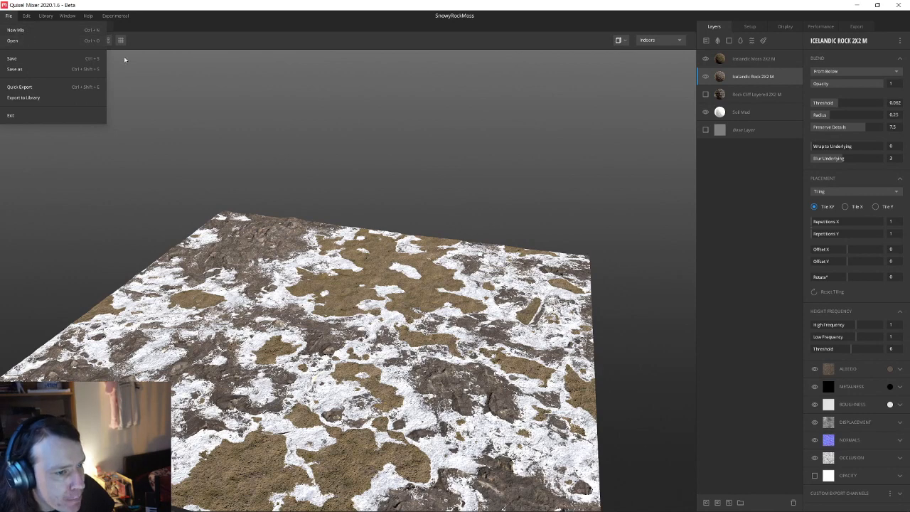
key(ctrl+o)
scroll(469, 293, down, 2)
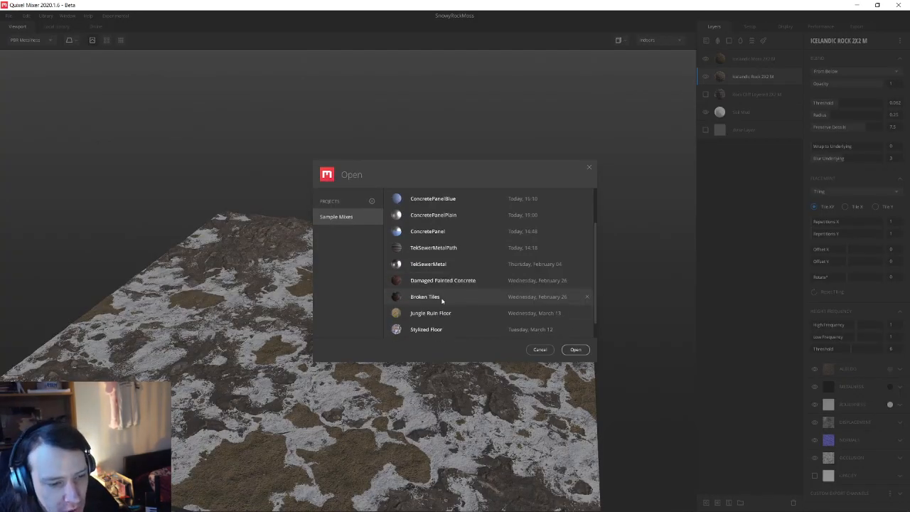
scroll(448, 295, down, 2)
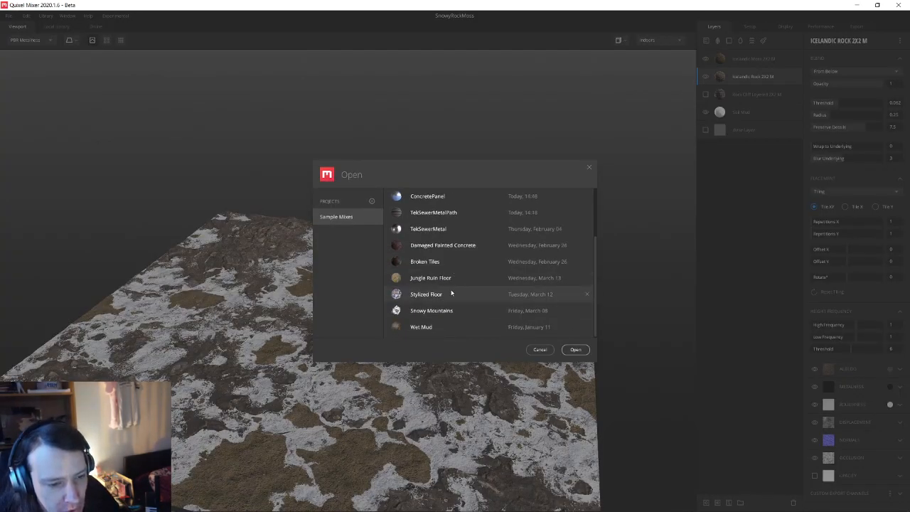
double_click(440, 311)
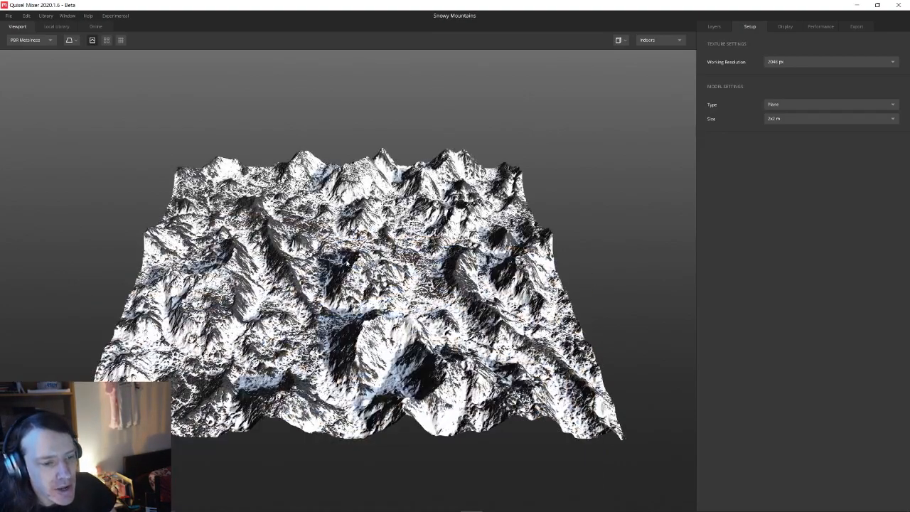
- Compare the Snowy Mountains surface with and without displacement, examining its relief from several angles
drag(347, 263, 466, 240)
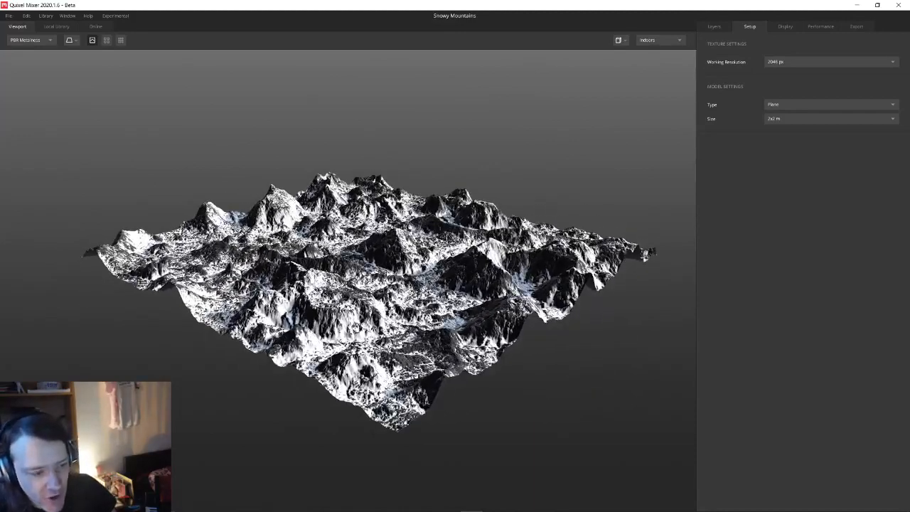
drag(246, 162, 177, 196)
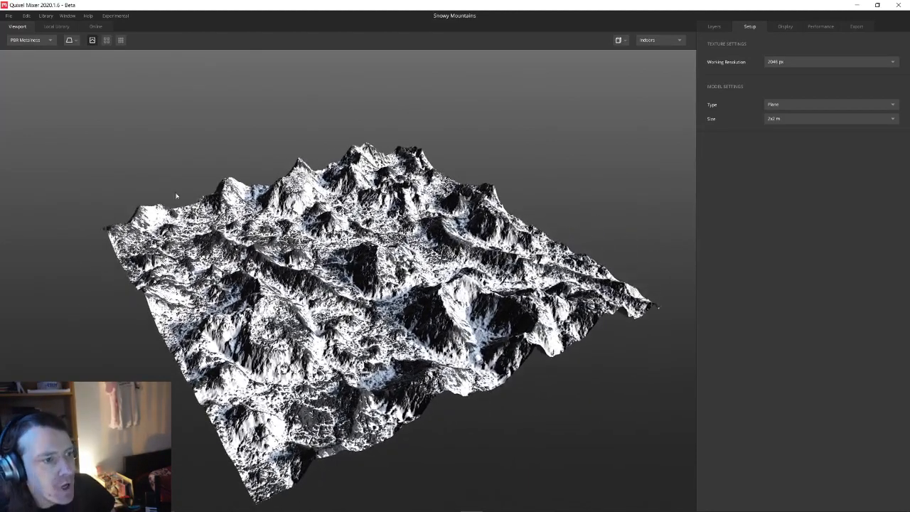
click(92, 41)
drag(470, 293, 420, 284)
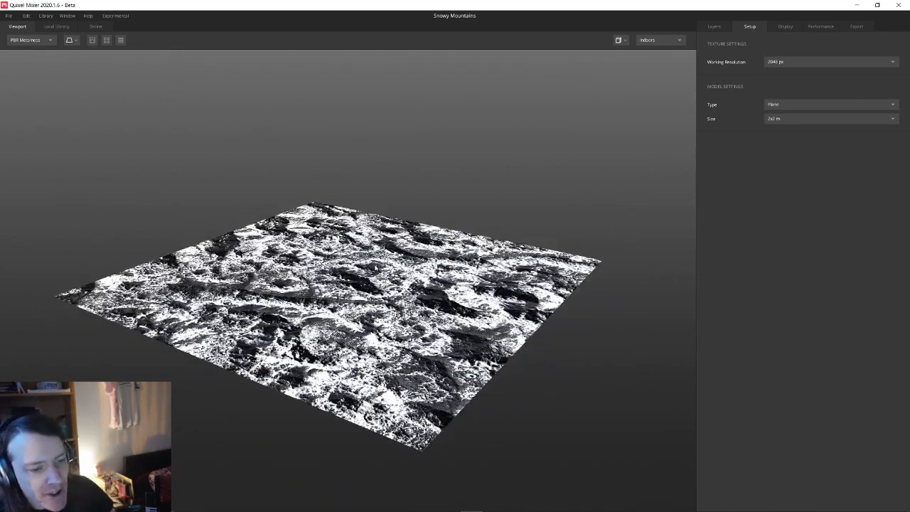
click(92, 41)
mouse_move(346, 263)
mouse_down()
mouse_move(340, 284)
mouse_move(347, 263)
mouse_up()
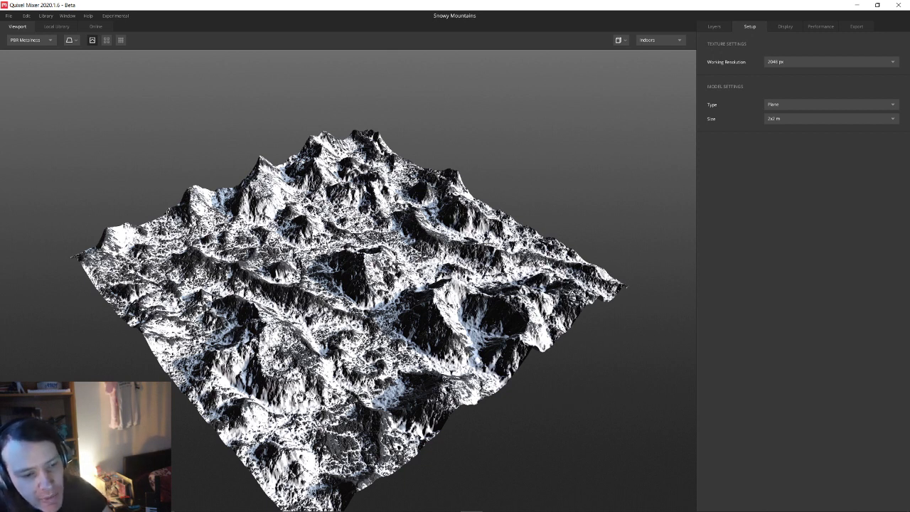
drag(338, 281, 377, 315)
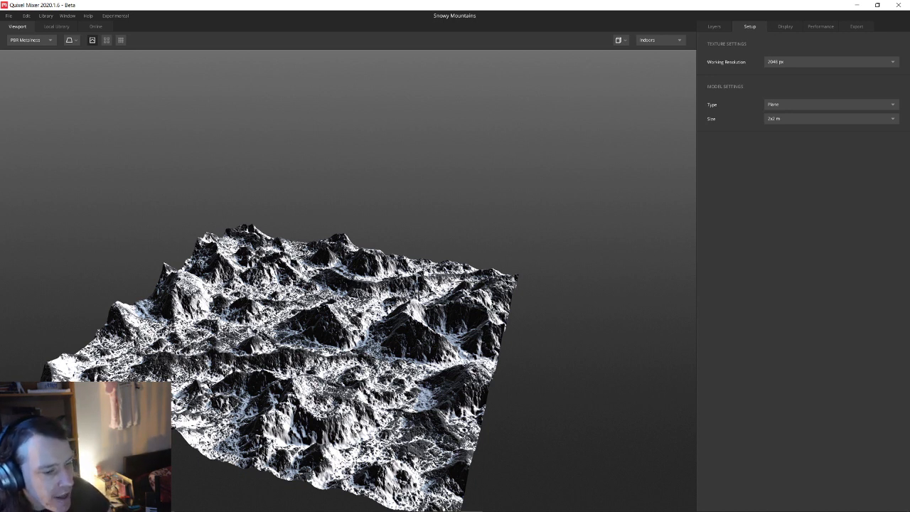
drag(320, 343, 319, 389)
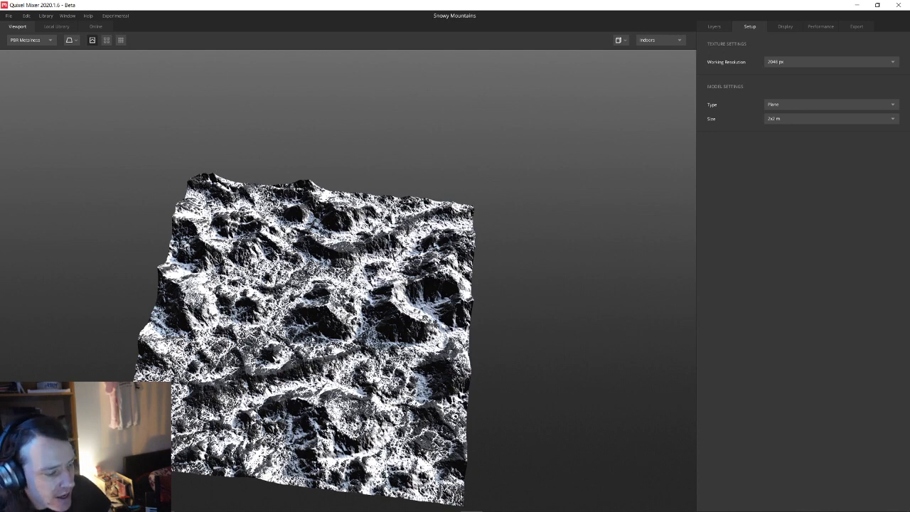
drag(302, 313, 300, 291)
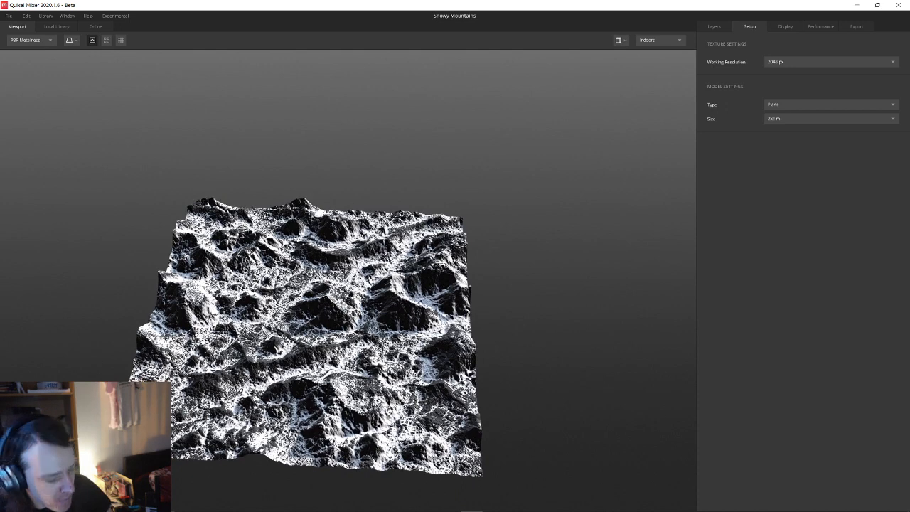
- Switch back to Unity and inspect the wall trim, ribbed walkway and railing inside the sewer
key(alt+Tab)
key(alt+Tab)
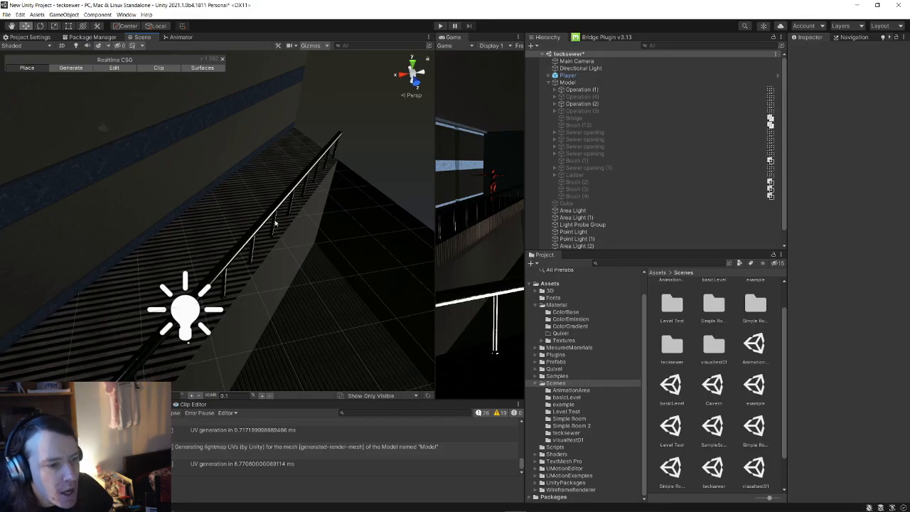
right_drag(370, 223, 216, 273)
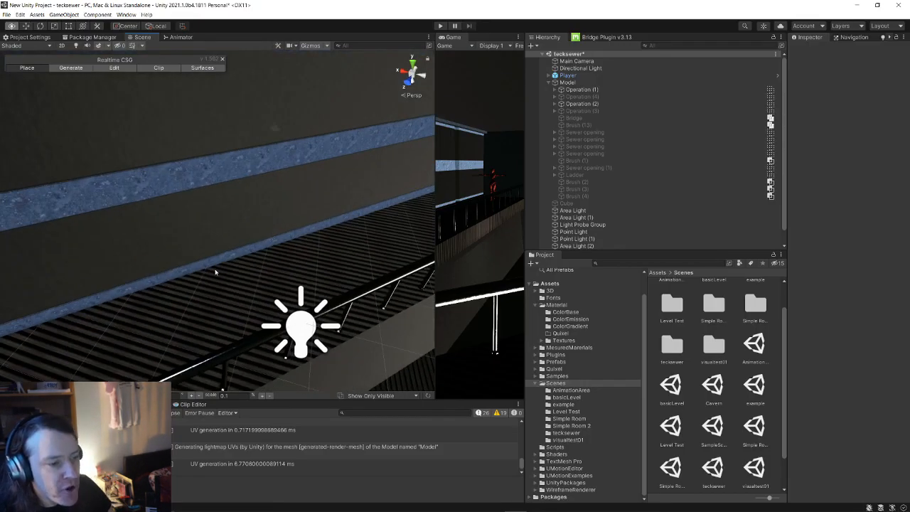
alt+drag(216, 272, 319, 266)
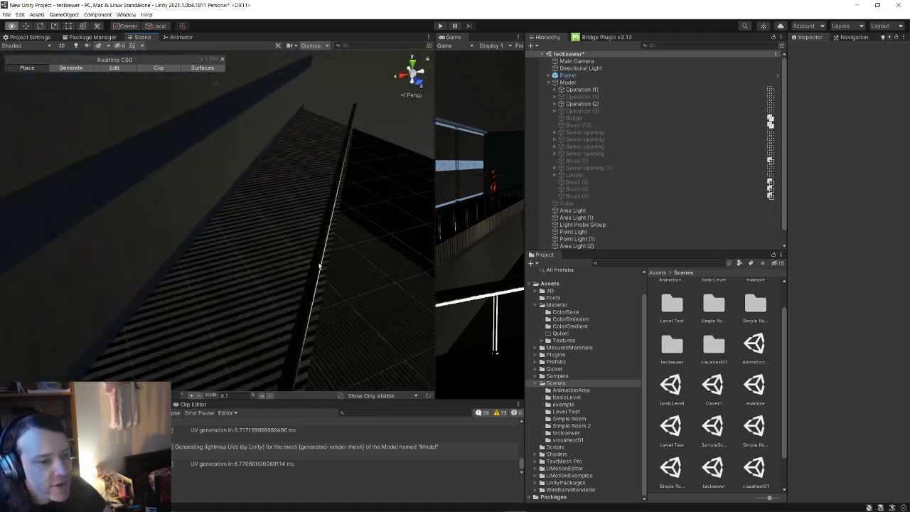
alt+drag(203, 303, 222, 300)
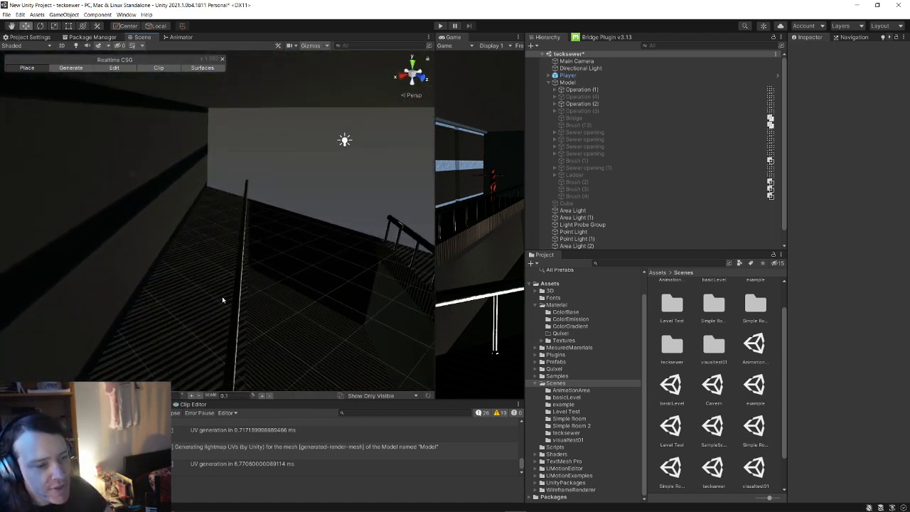
- Reactivate the disabled Model children from Operation (3) through Brush (4), along with Operation (4)
alt+drag(184, 342, 158, 277)
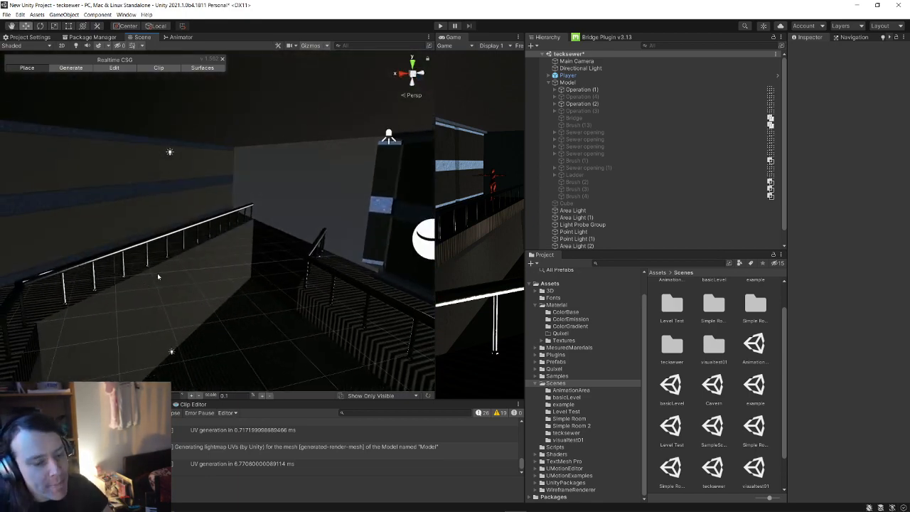
right_drag(158, 276, 260, 278)
key(w)
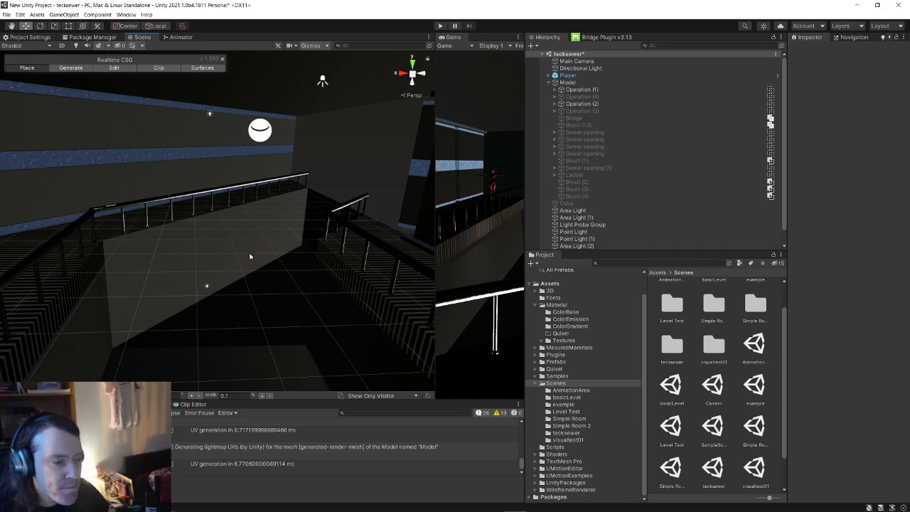
right_drag(264, 229, 451, 271)
key(w)
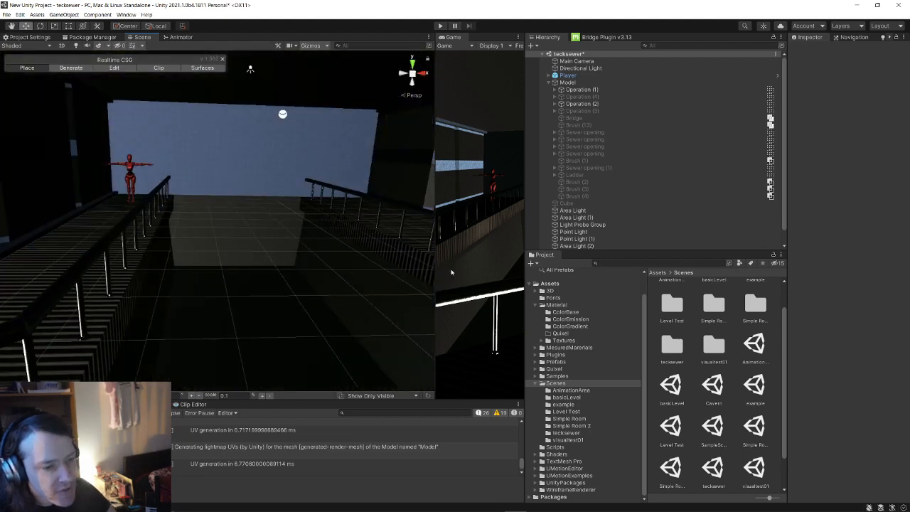
mouse_move(249, 236)
right_down()
mouse_move(254, 221)
mouse_move(254, 254)
mouse_move(233, 256)
mouse_move(264, 234)
mouse_move(209, 223)
mouse_move(263, 224)
mouse_move(263, 215)
mouse_move(348, 195)
mouse_move(325, 223)
mouse_move(384, 166)
mouse_move(298, 207)
mouse_move(246, 205)
mouse_move(220, 238)
mouse_move(90, 236)
mouse_move(98, 256)
mouse_move(197, 278)
mouse_move(205, 308)
mouse_move(209, 237)
mouse_move(231, 247)
mouse_move(229, 220)
mouse_move(241, 206)
mouse_move(203, 209)
mouse_move(245, 232)
mouse_move(161, 233)
mouse_move(154, 248)
mouse_move(169, 248)
mouse_move(75, 229)
mouse_move(122, 274)
mouse_move(134, 263)
mouse_move(291, 254)
mouse_move(275, 256)
mouse_move(248, 293)
mouse_move(283, 310)
mouse_move(246, 209)
mouse_move(260, 239)
right_up()
click(581, 112)
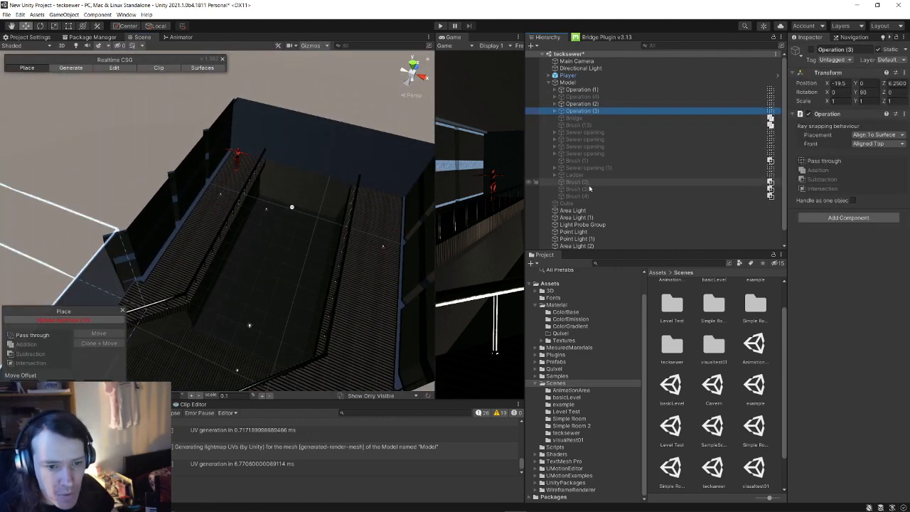
shift+click(587, 197)
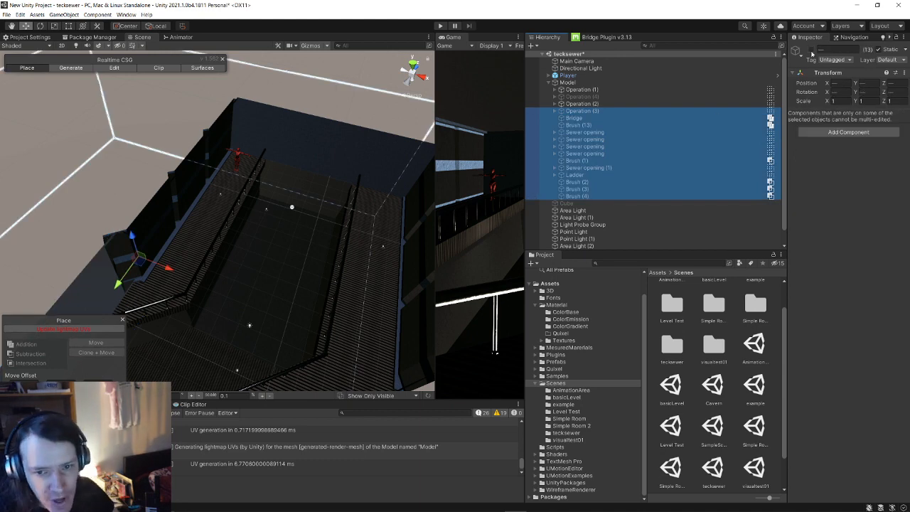
key(f)
click(640, 96)
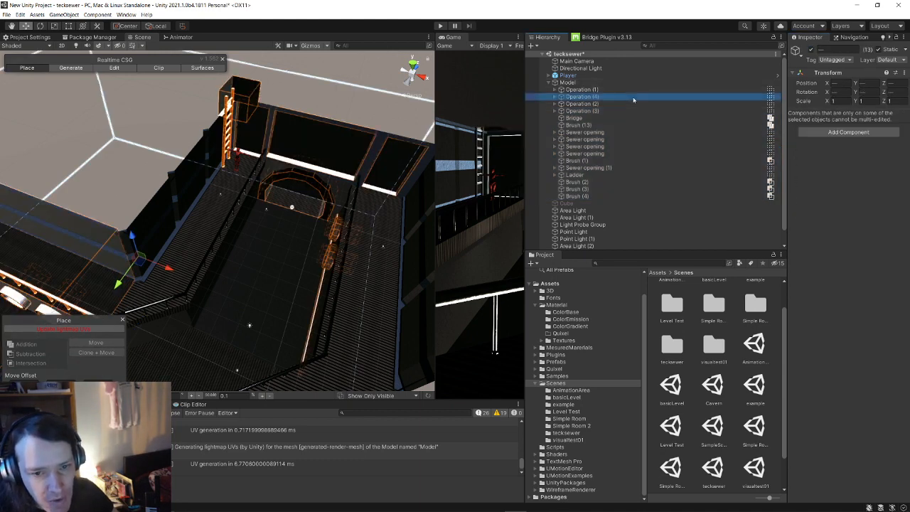
click(812, 50)
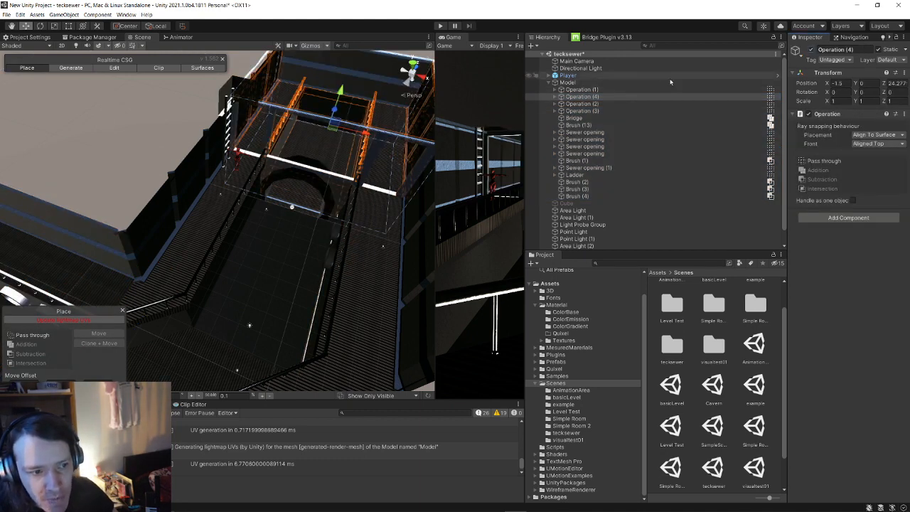
- Widen the Game view and display the navigation mesh over the sewer level
right_drag(395, 173, 329, 247)
click(281, 157)
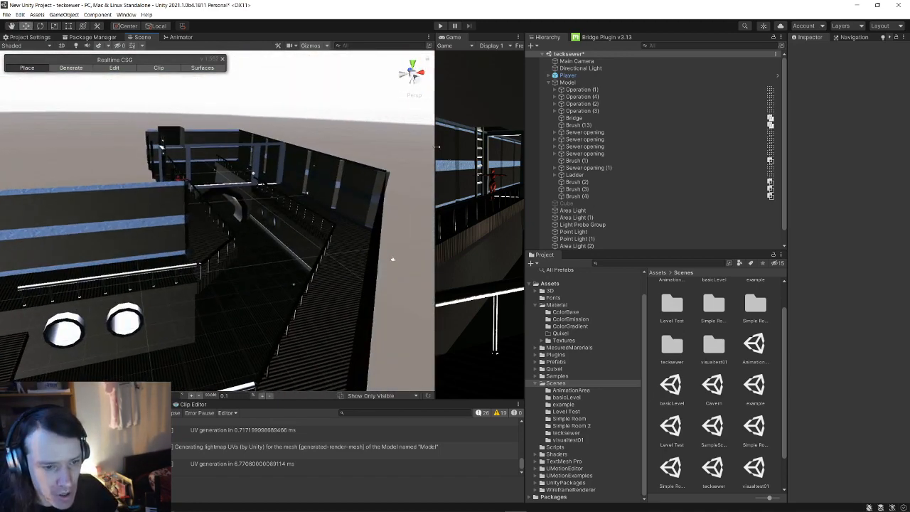
drag(436, 147, 161, 147)
drag(526, 124, 655, 124)
click(853, 36)
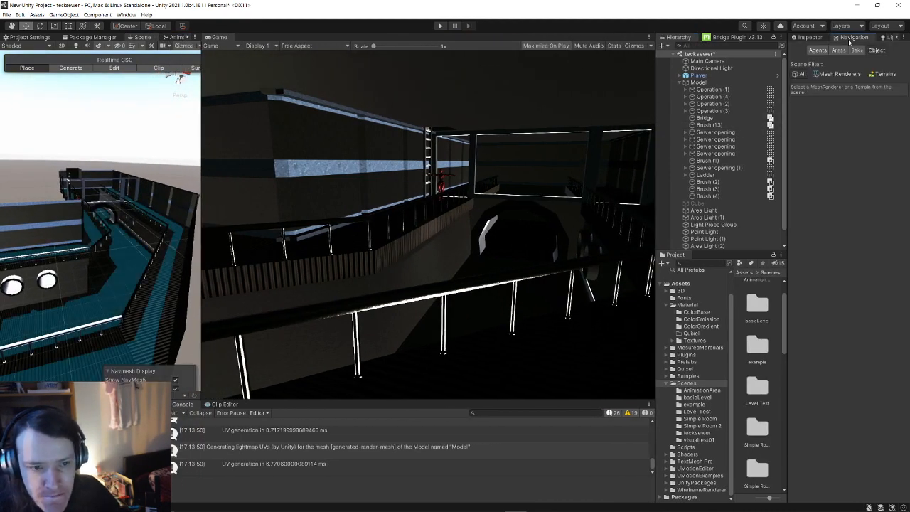
- Run the sewer scene briefly in play mode and stop it
key(w)
right_drag(100, 179, 791, 257)
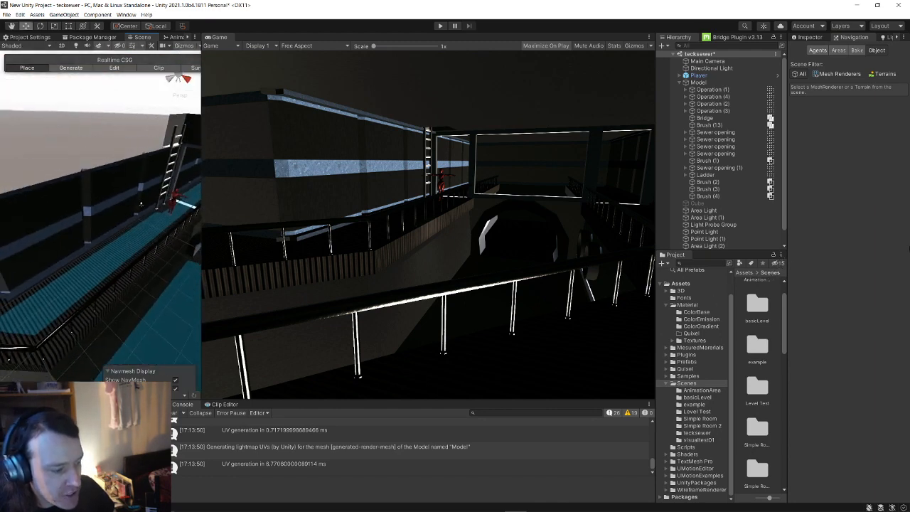
click(440, 26)
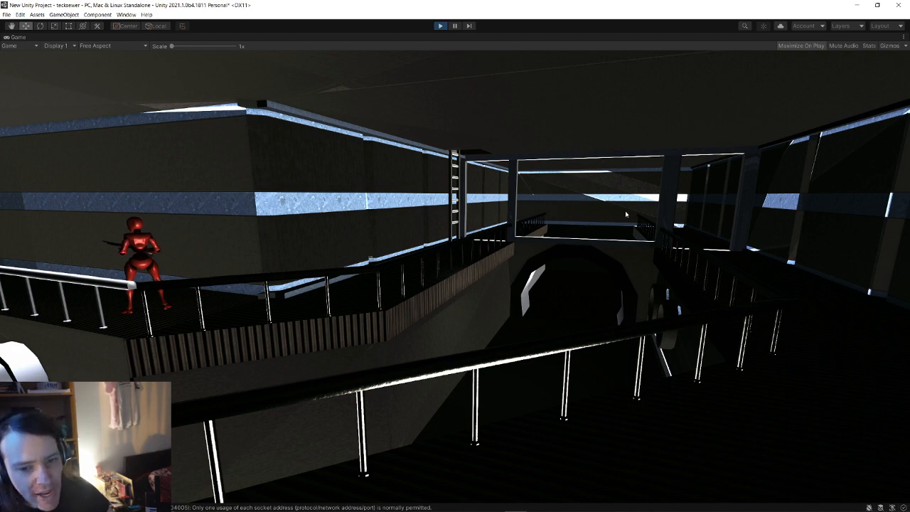
click(441, 26)
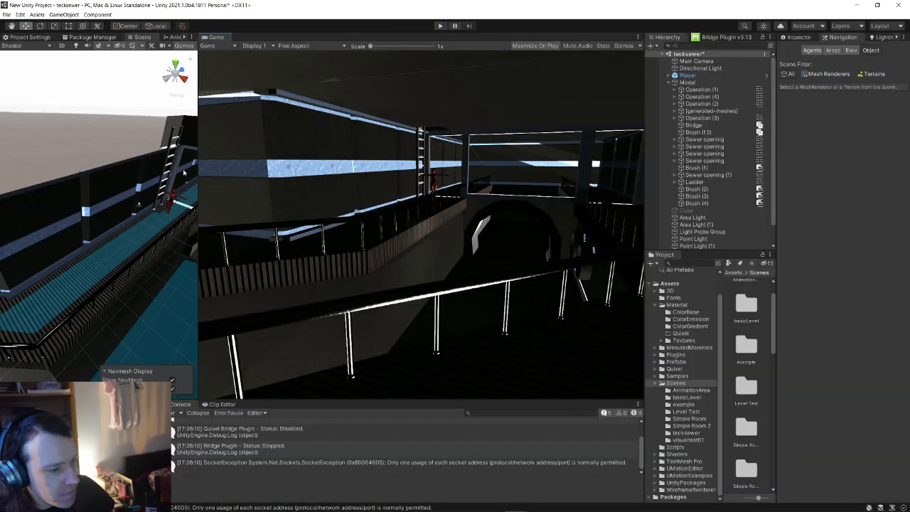
- Widen the Scene view again to inspect the level and collapse the Model group in the hierarchy
click(686, 82)
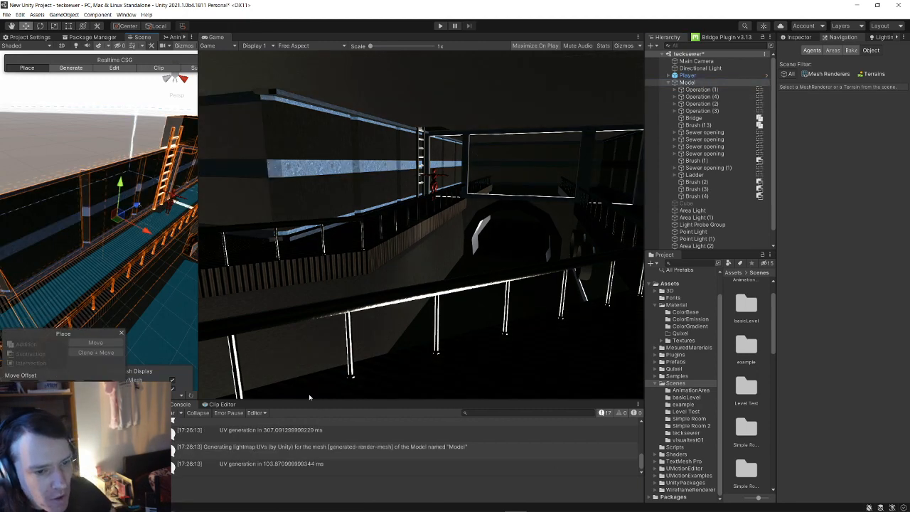
right_drag(83, 204, 148, 197)
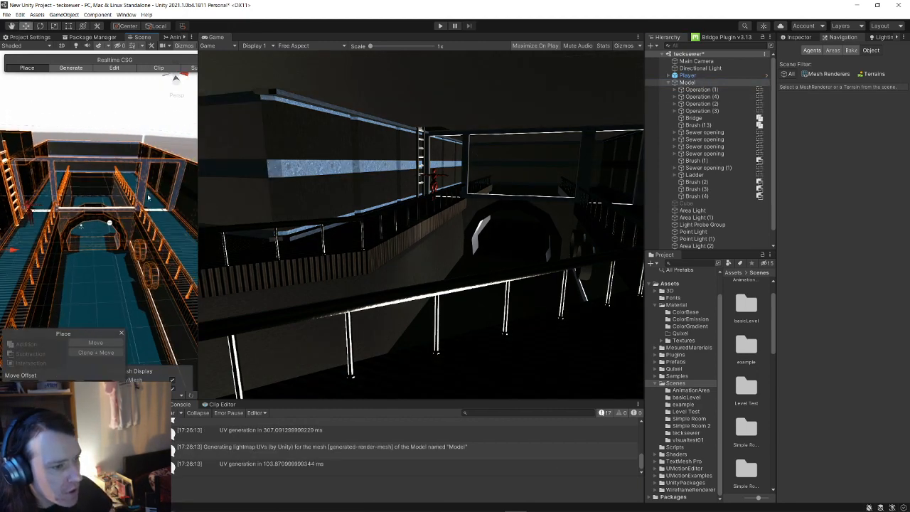
drag(199, 161, 414, 167)
key(s)
right_drag(165, 204, 141, 207)
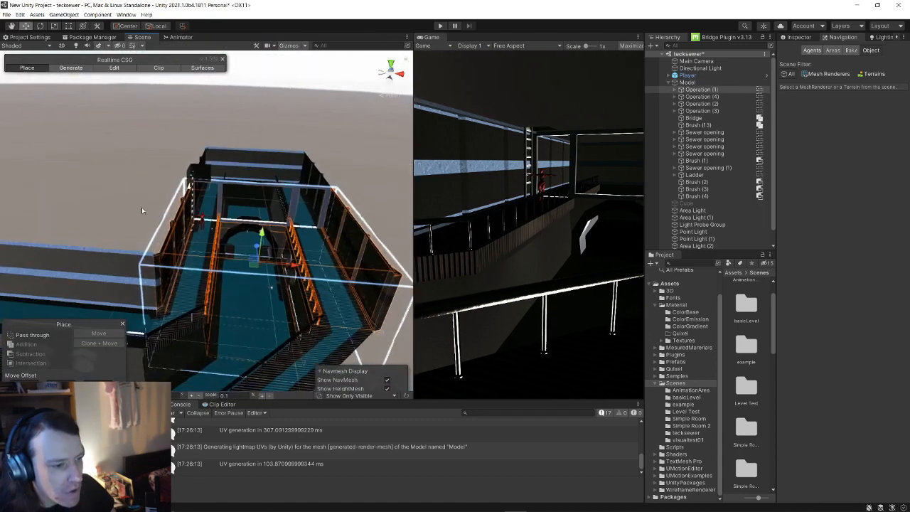
click(165, 172)
right_drag(165, 172, 140, 185)
key(w)
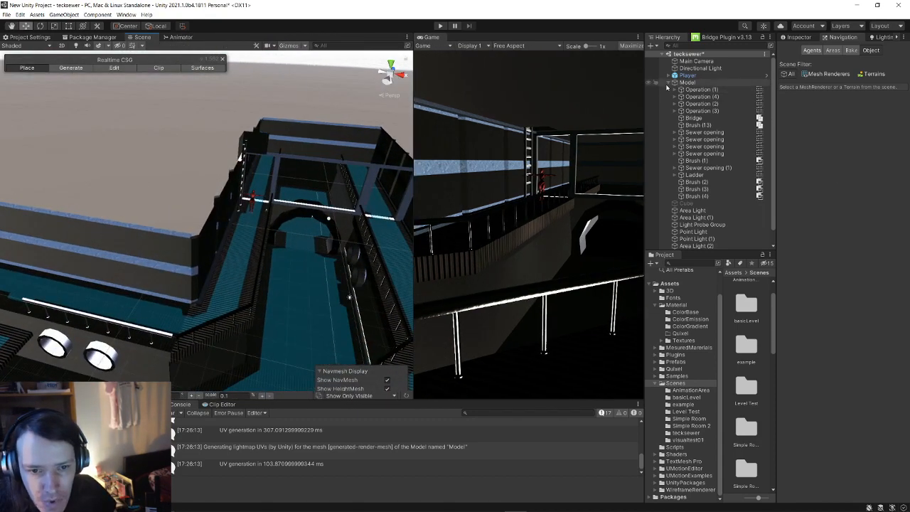
click(667, 84)
click(668, 84)
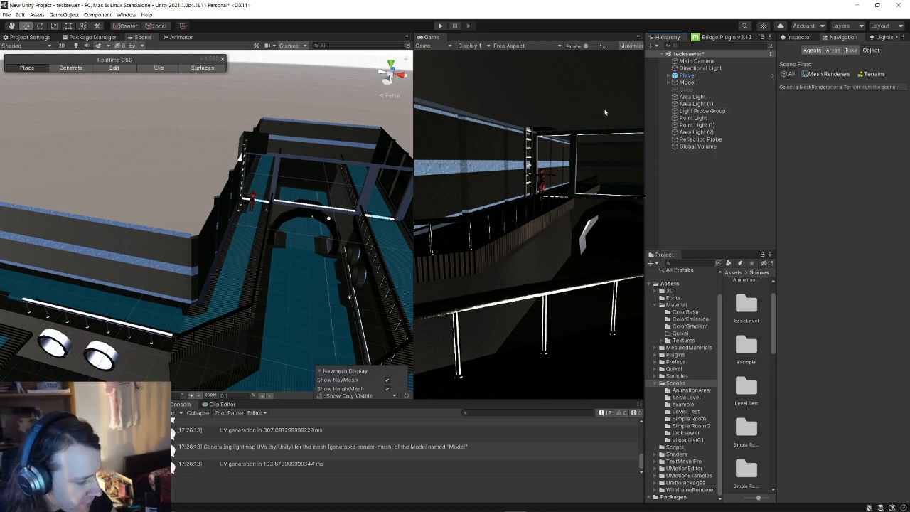
- Save the tecksewer scene and the whole project
click(5, 15)
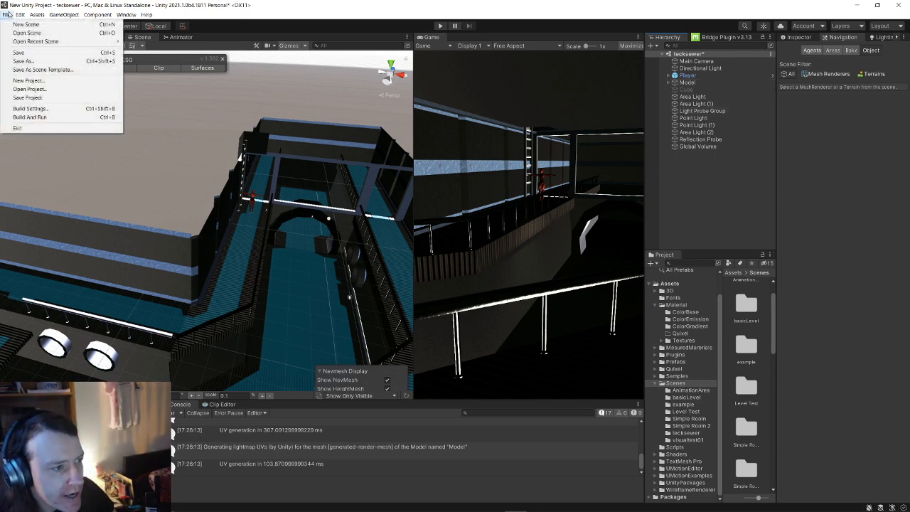
click(19, 53)
click(9, 15)
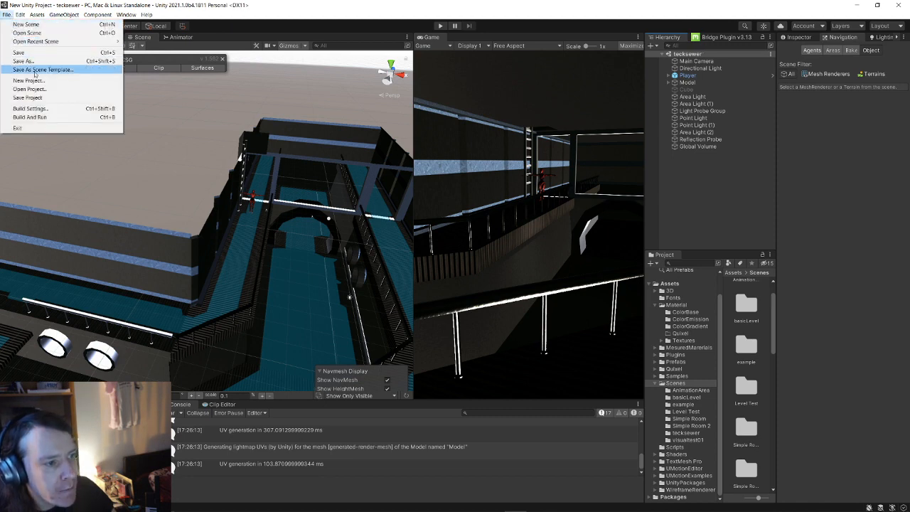
click(29, 98)
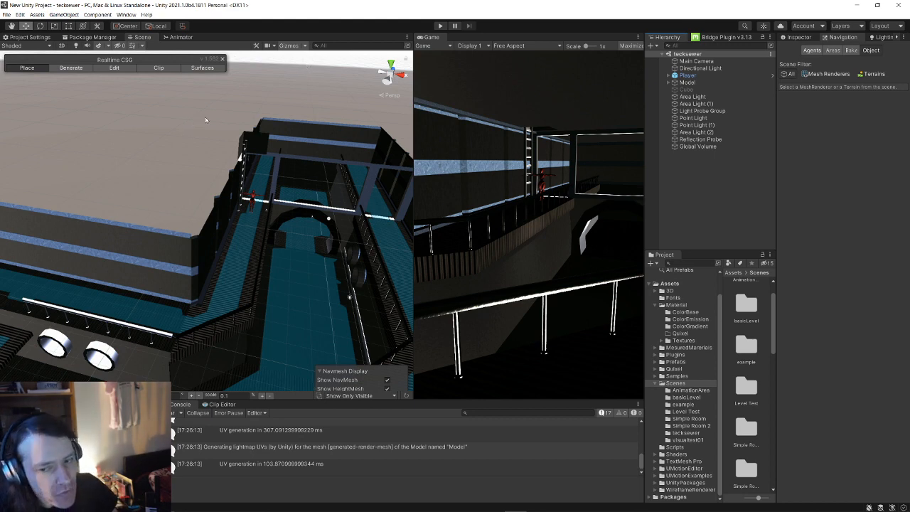
- Look over the level's walkways and pipes, and save the tecksewer scene again
right_drag(206, 119, 195, 238)
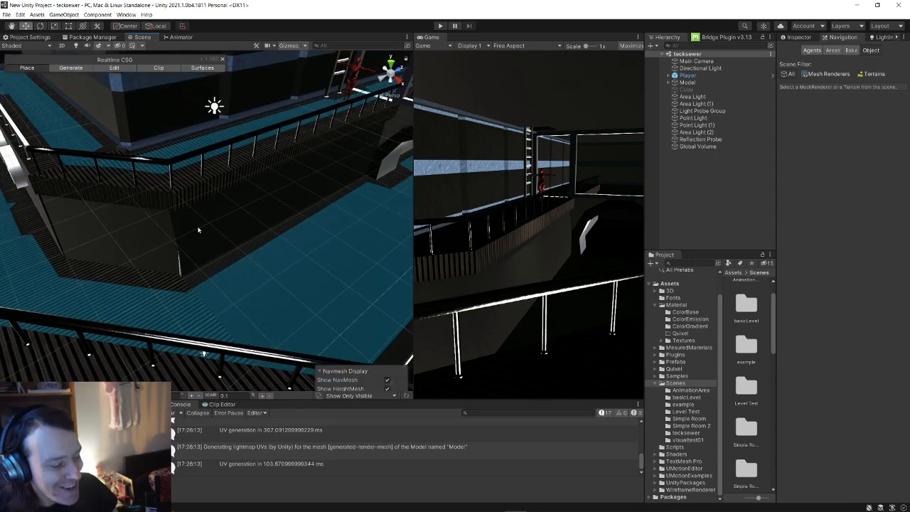
right_drag(194, 233, 152, 175)
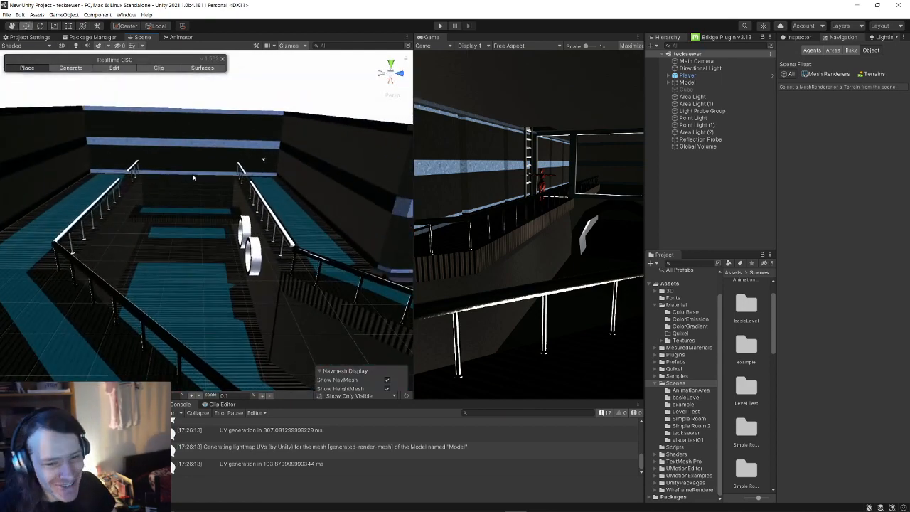
right_drag(215, 180, 1, 185)
right_drag(270, 277, 275, 267)
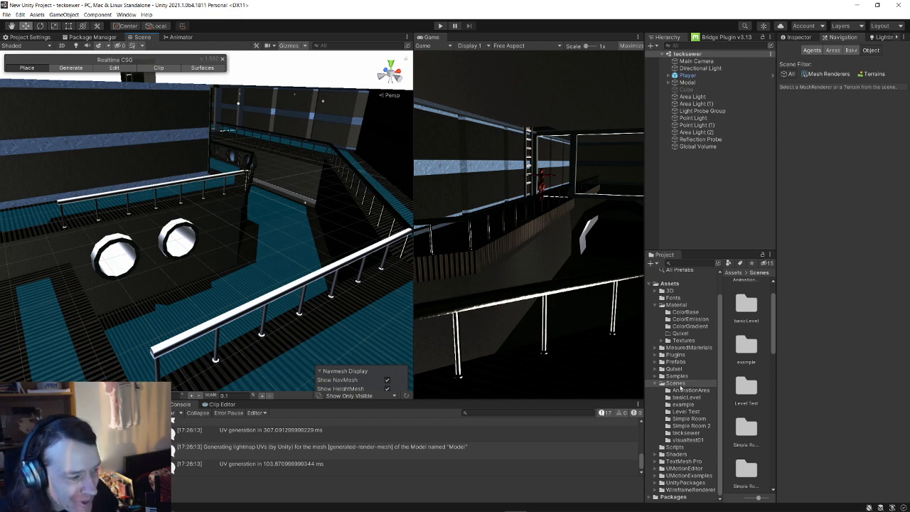
click(7, 14)
click(34, 52)
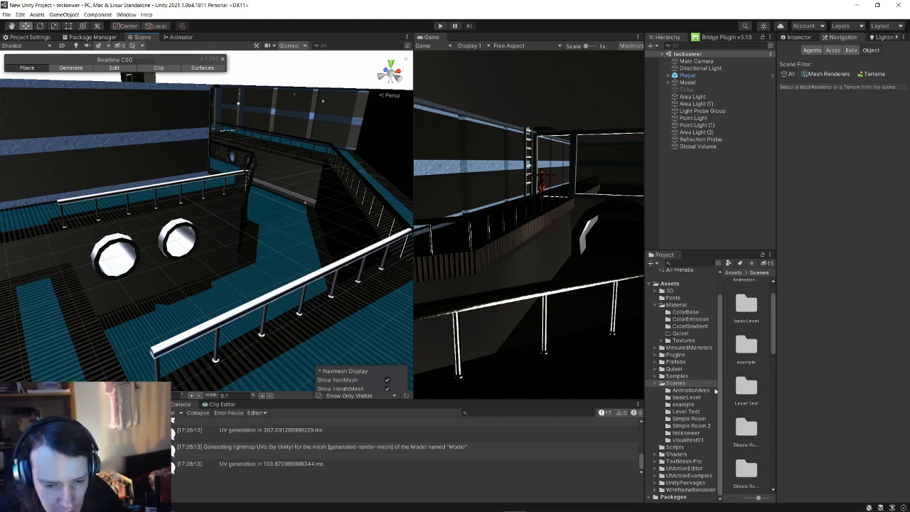
- Widen the project browser to show more scene assets and open the example scene
scroll(747, 369, down, 4)
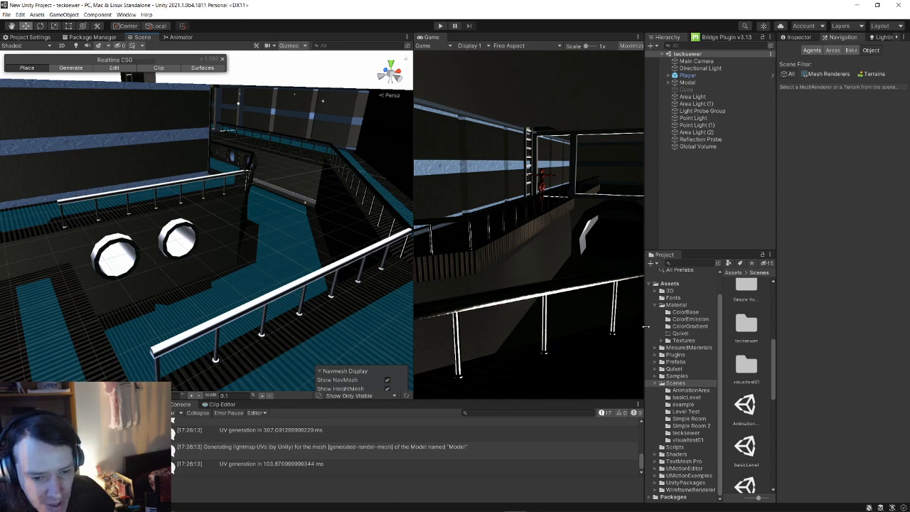
drag(645, 330, 567, 328)
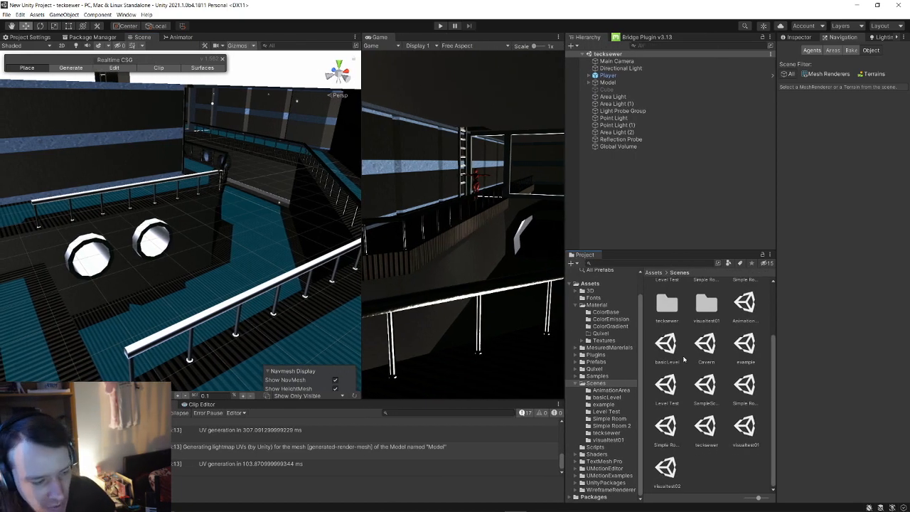
click(705, 425)
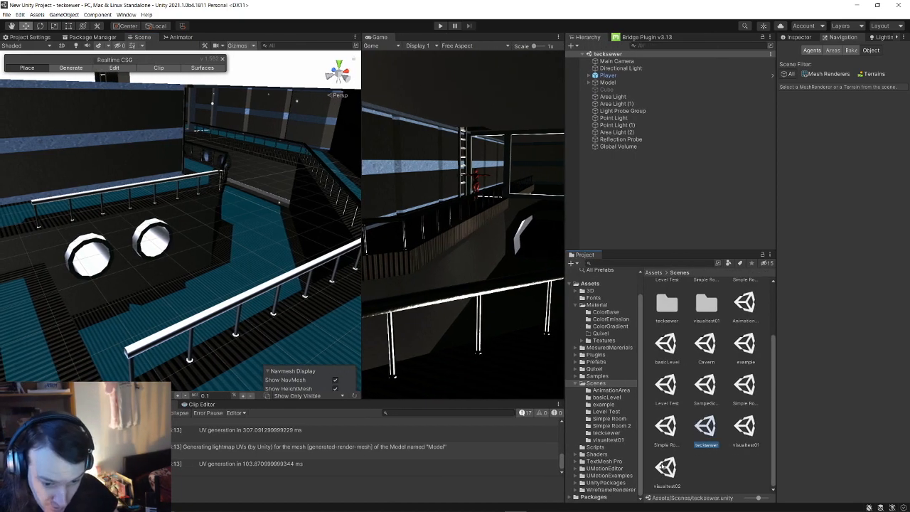
click(666, 425)
click(667, 385)
click(705, 385)
click(744, 384)
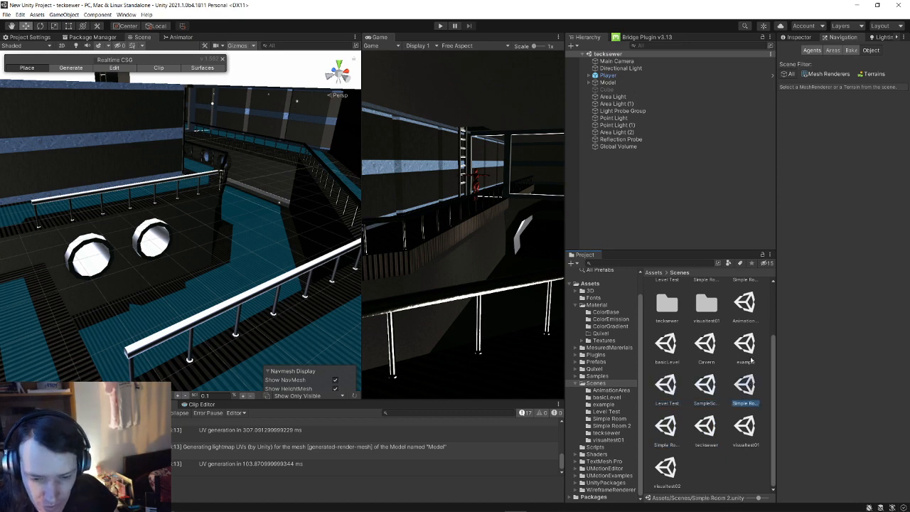
double_click(749, 355)
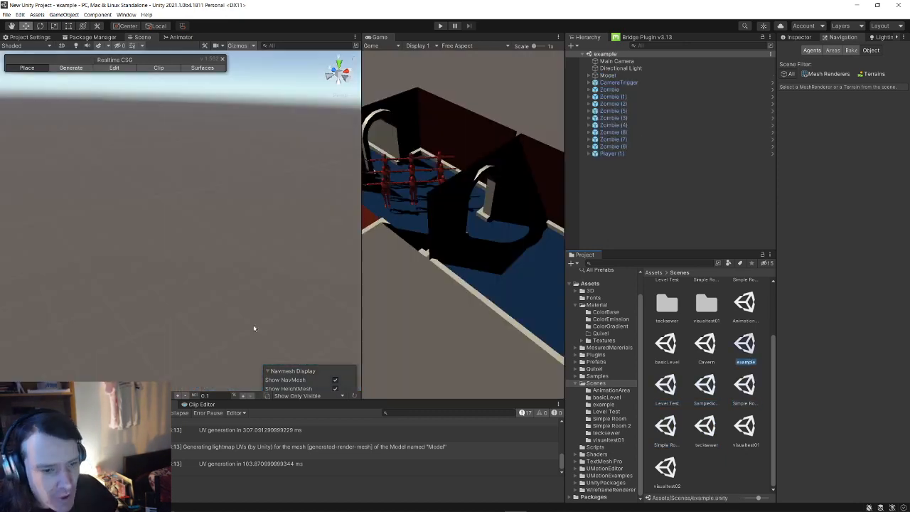
right_drag(284, 182, 285, 185)
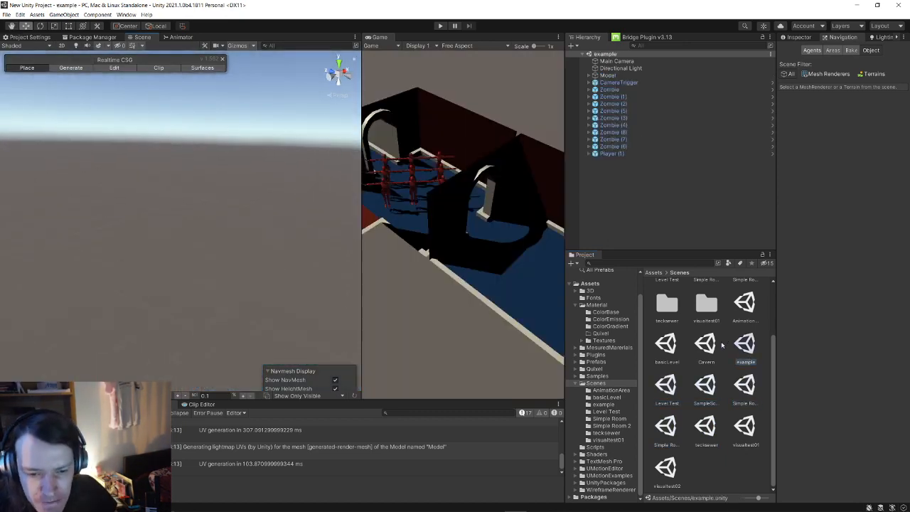
- Open the Simple Room scene to check its contents
click(666, 425)
click(745, 388)
click(668, 427)
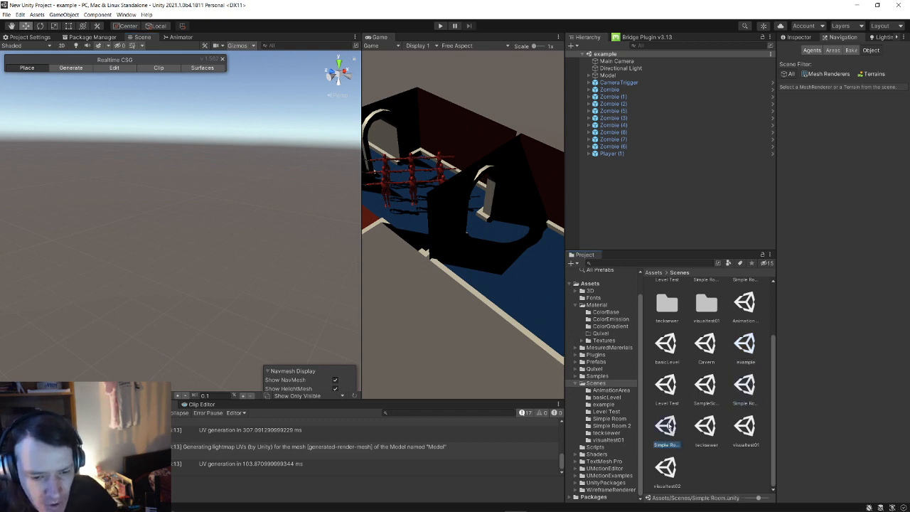
double_click(666, 426)
mouse_move(214, 199)
right_down()
mouse_move(73, 241)
mouse_move(163, 214)
mouse_move(108, 179)
mouse_move(213, 217)
right_up()
- Open the Simple Room 2 scene, expand its Camera group and select CameraTrigger (1)
double_click(744, 384)
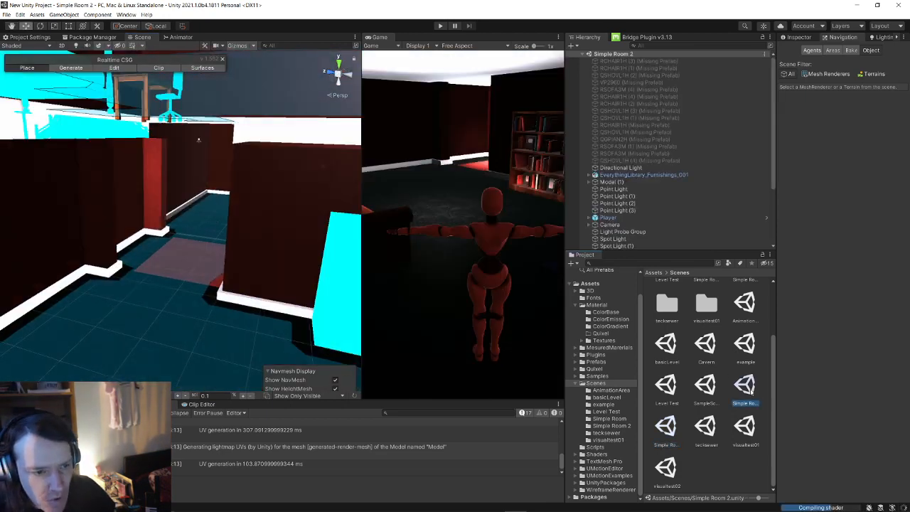
right_drag(185, 278, 246, 249)
scroll(636, 175, down, 3)
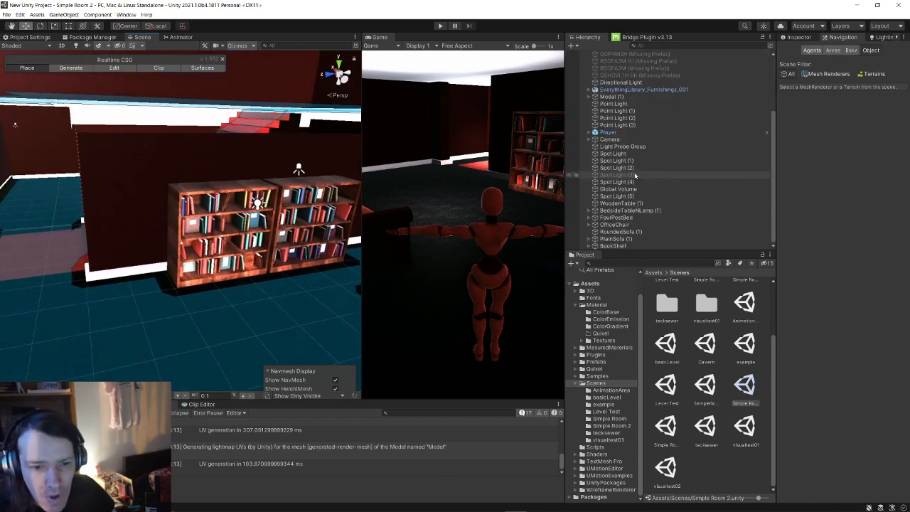
click(588, 140)
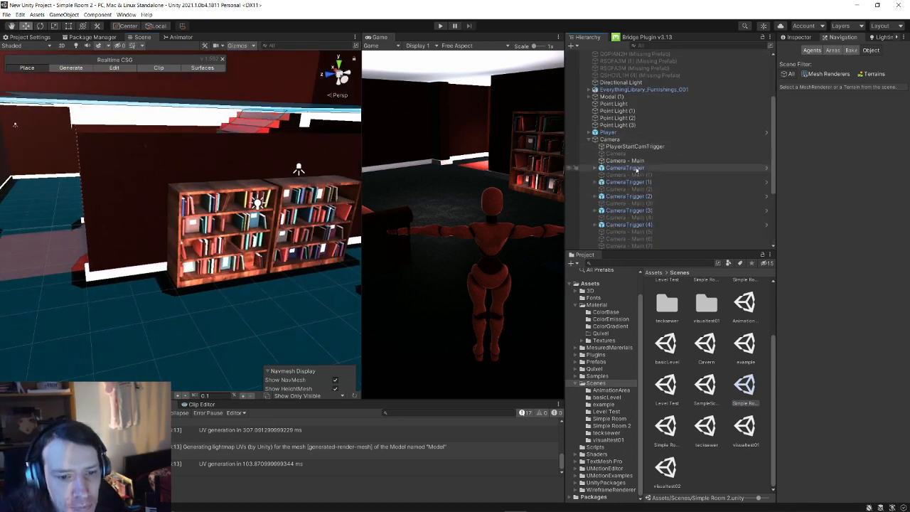
click(646, 182)
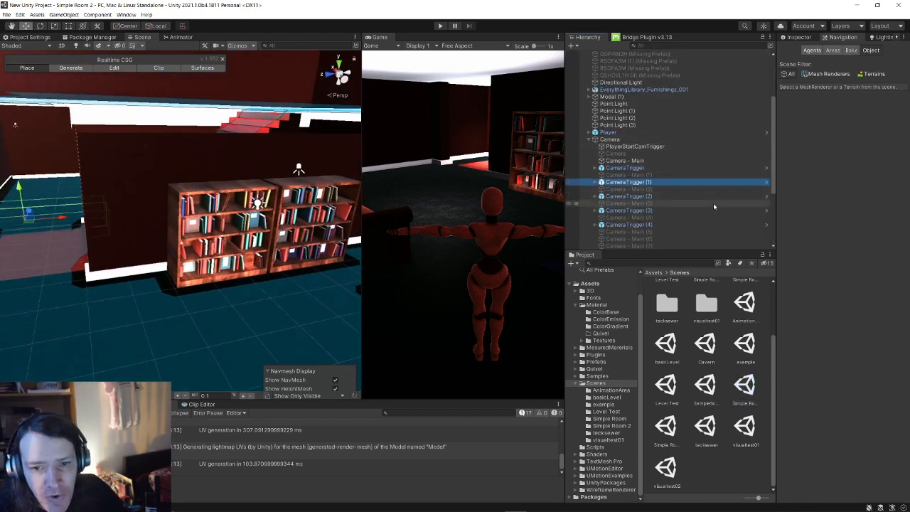
- Inspect CameraTrigger (1) and locate its source prefab in the project
click(796, 37)
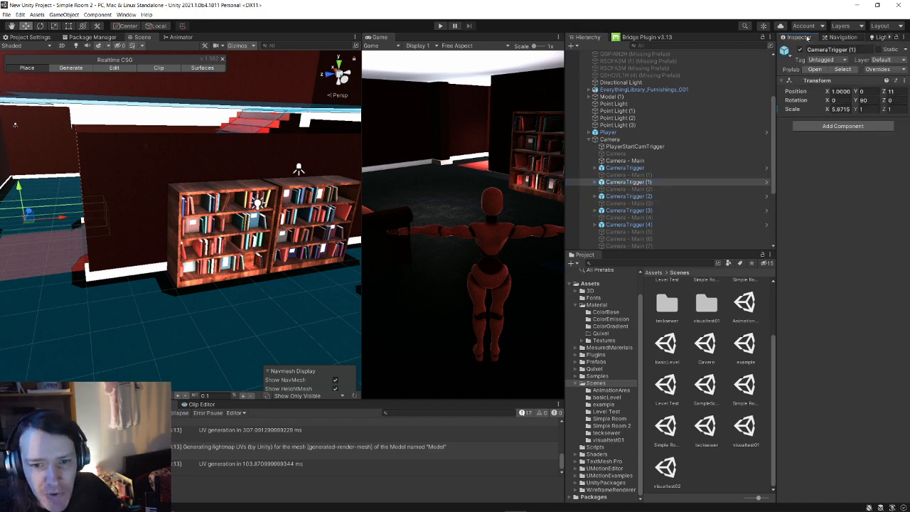
click(842, 69)
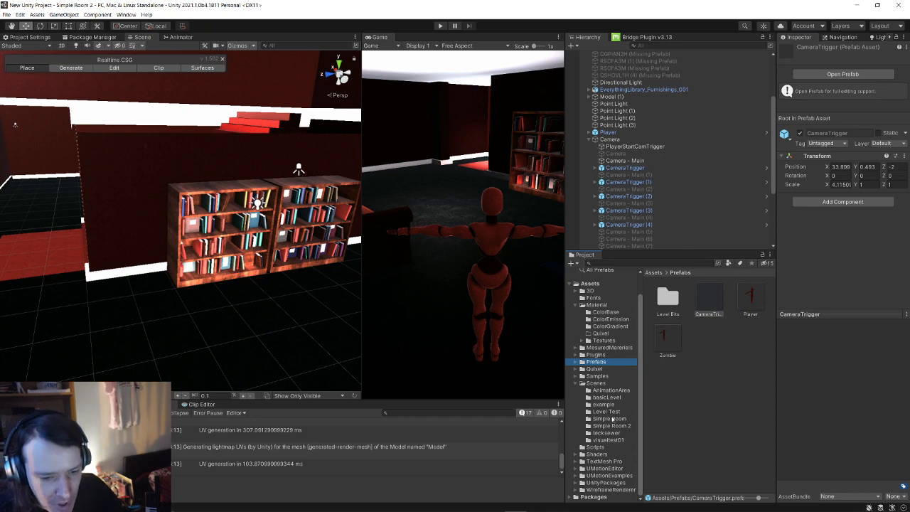
- Reopen the tecksewer scene from the Scenes folder and bring the walkways into view
click(598, 384)
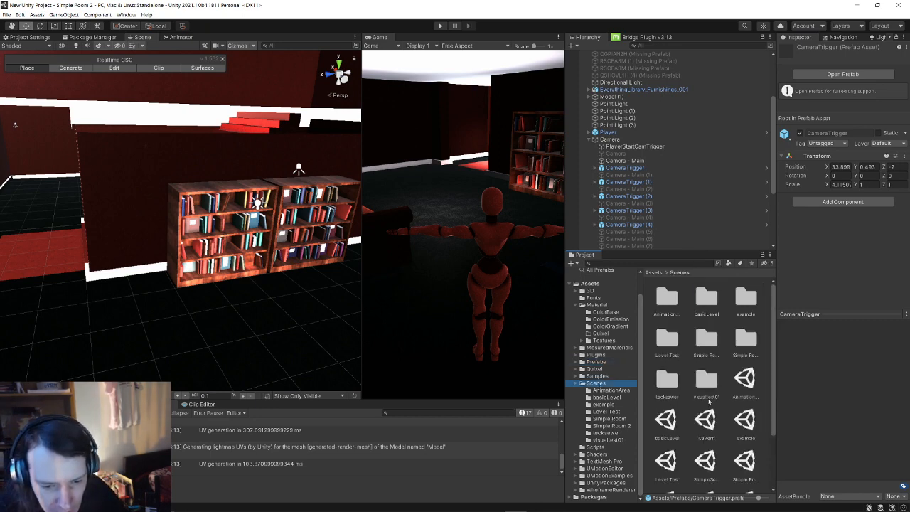
scroll(709, 402, down, 1)
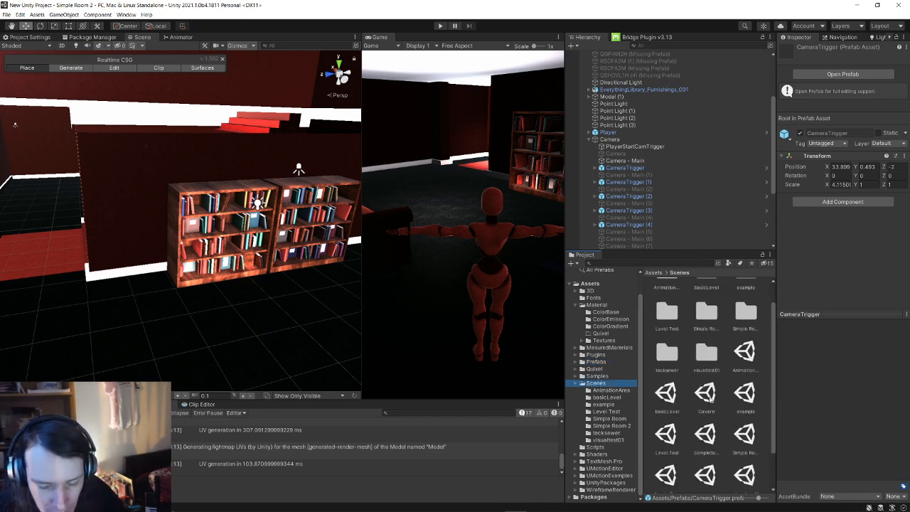
scroll(709, 401, down, 2)
double_click(706, 425)
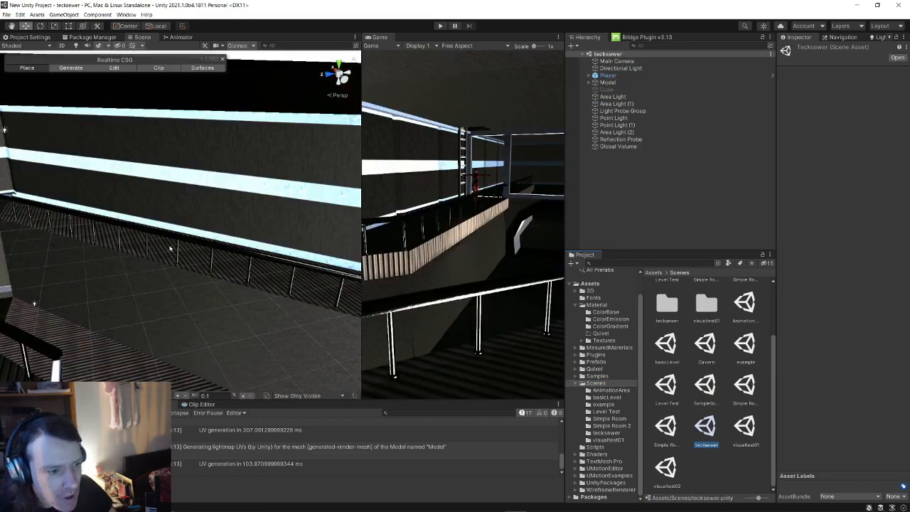
right_drag(171, 249, 909, 260)
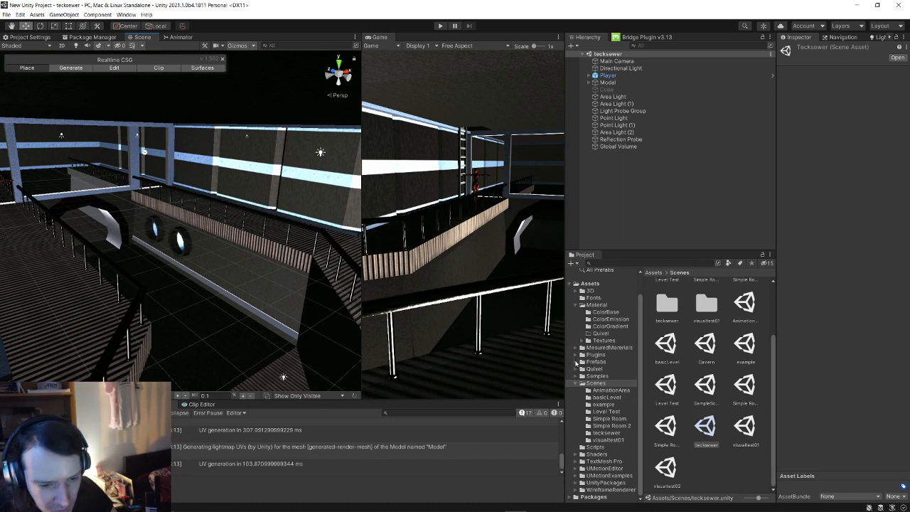
- Add the CameraTrigger prefab from the Prefabs folder to the tecksewer scene
click(577, 362)
click(597, 362)
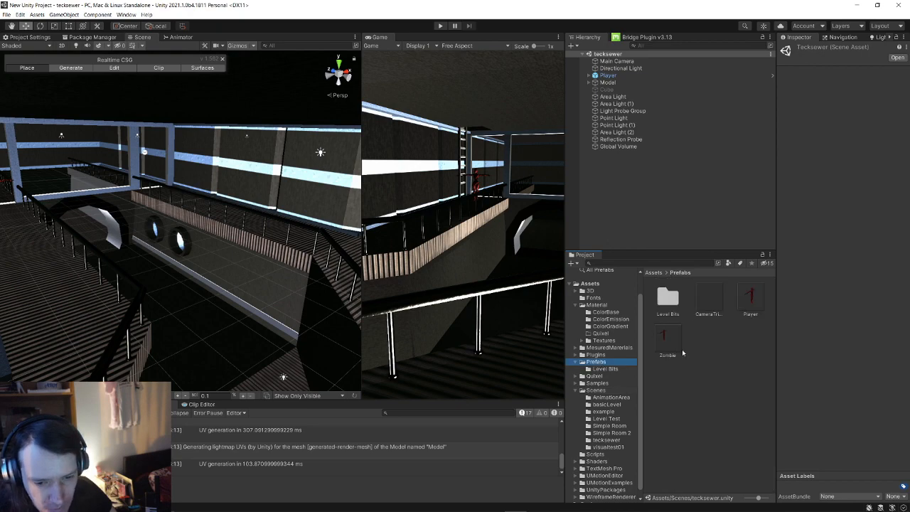
click(709, 306)
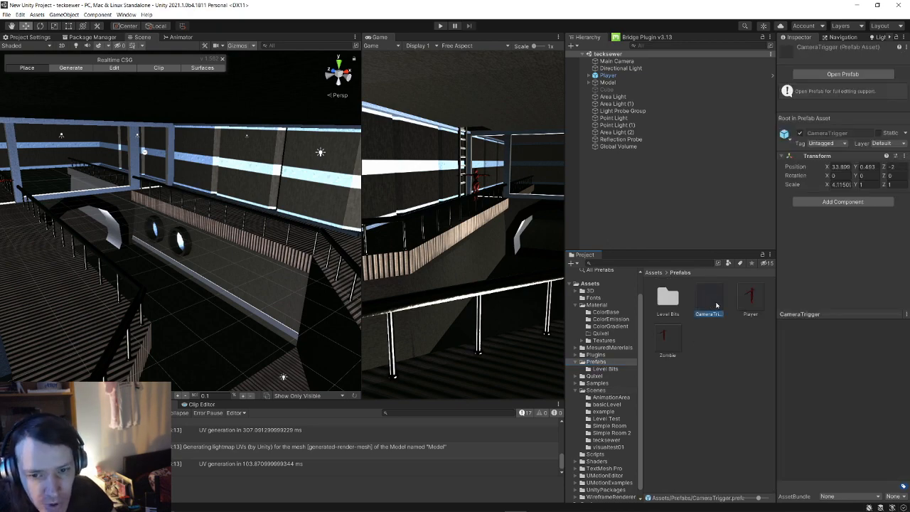
drag(716, 306, 648, 184)
- Set the CameraTrigger's position to X 0, Y 0, Z 0
right_drag(170, 202, 154, 314)
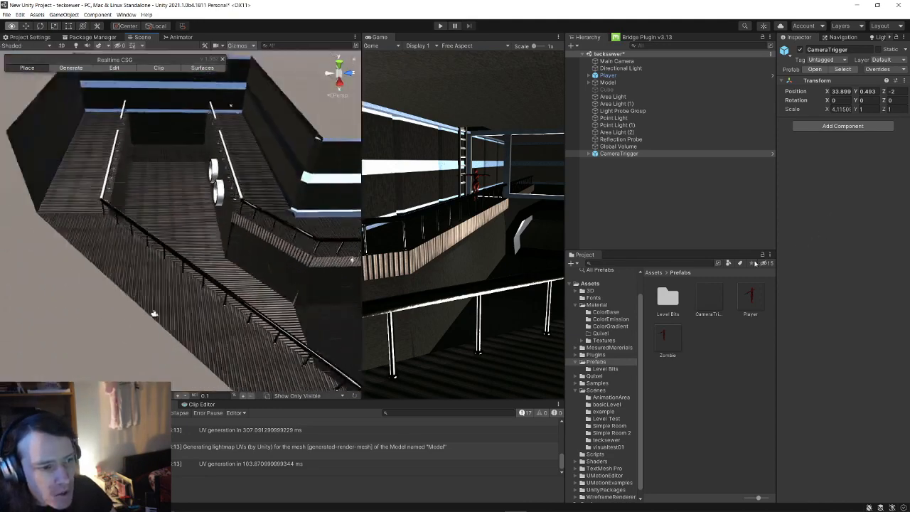
right_drag(756, 264, 800, 265)
click(857, 93)
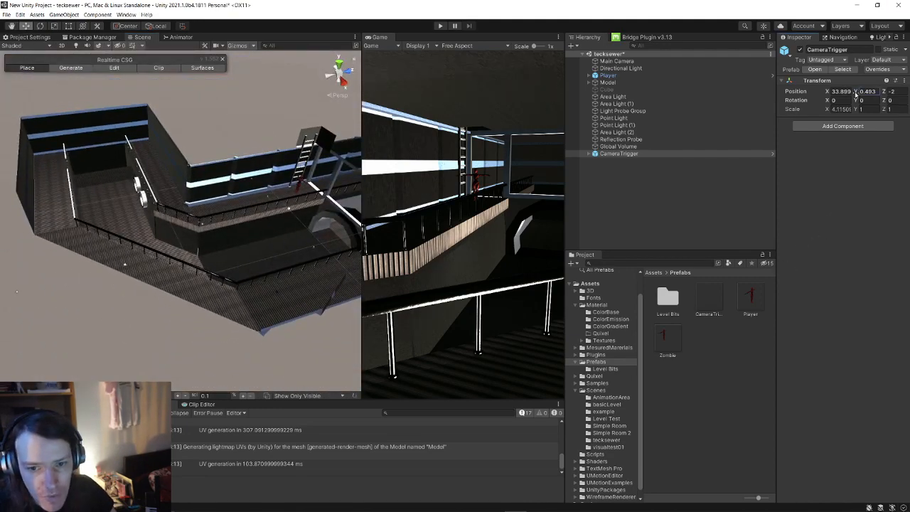
click(850, 92)
text(0)
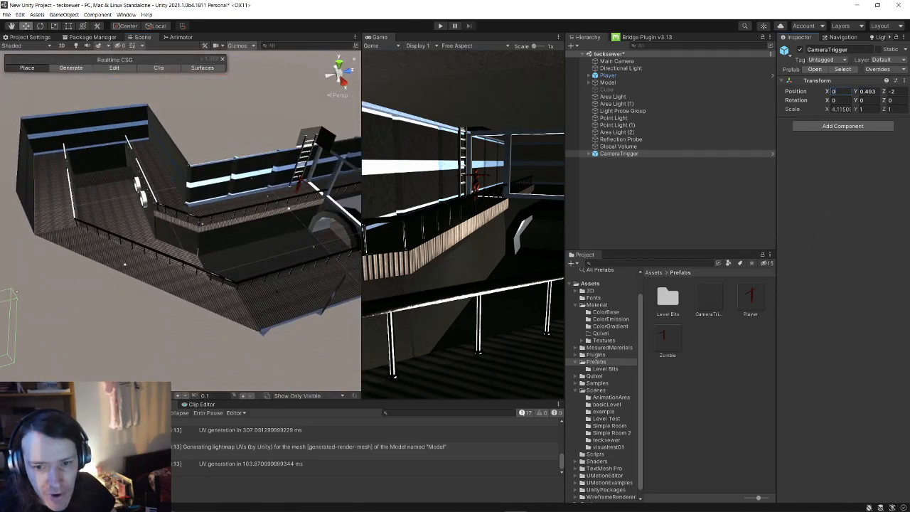
key(Tab)
text(0)
key(Tab)
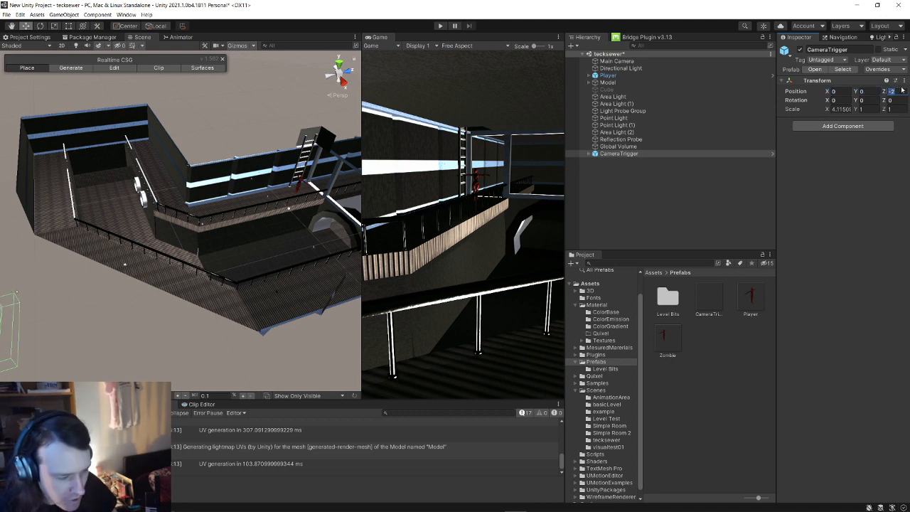
text(0)
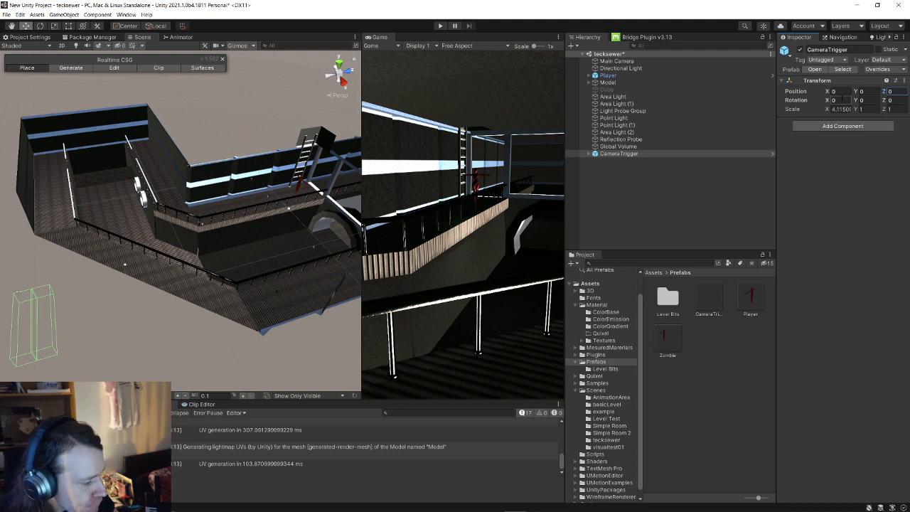
- Look around the level in the scene view for the CameraTrigger and its move gizmo
key(w)
right_drag(32, 315, 250, 120)
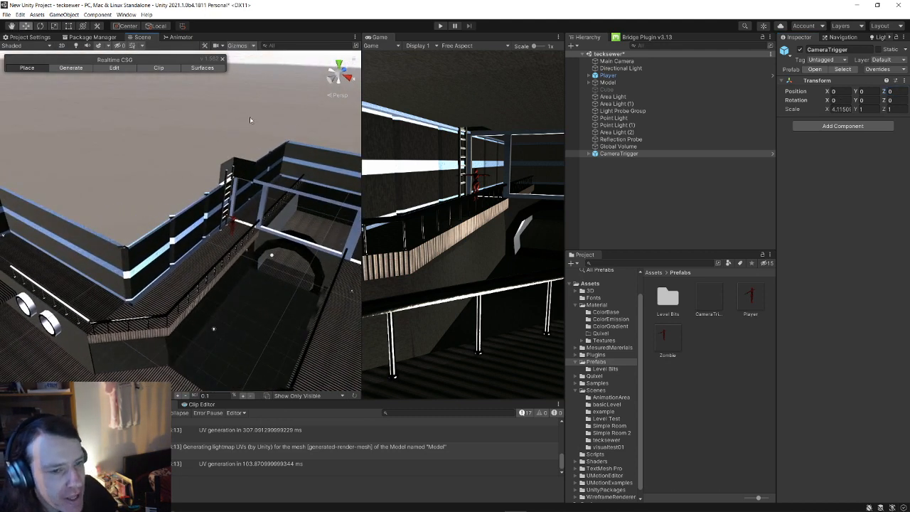
click(630, 148)
click(632, 153)
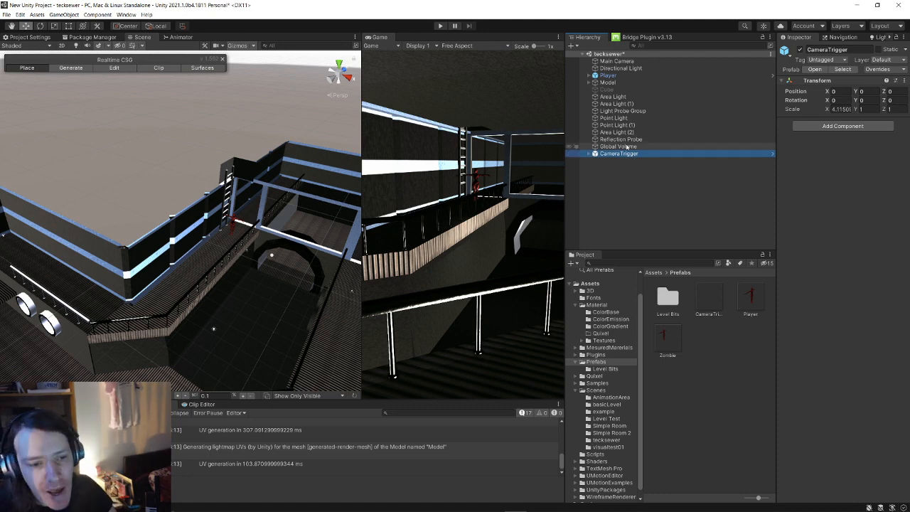
key(w)
right_drag(264, 246, 246, 268)
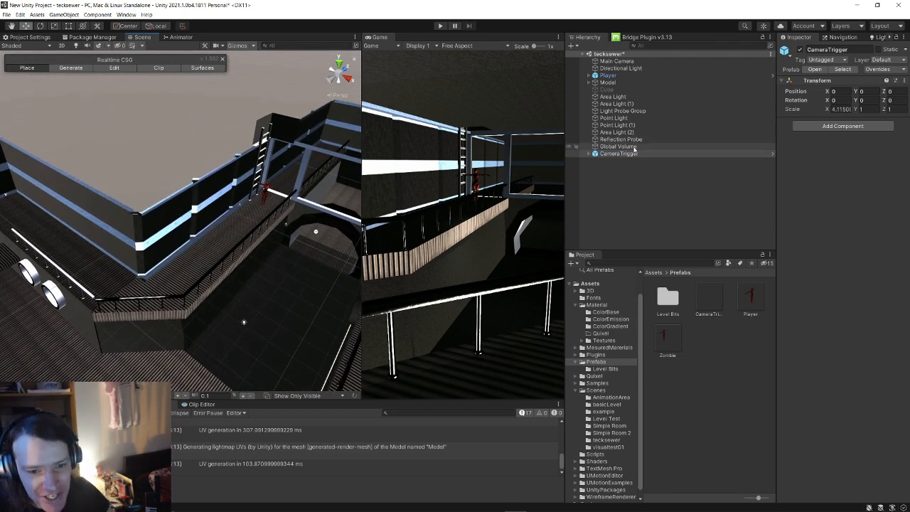
double_click(637, 157)
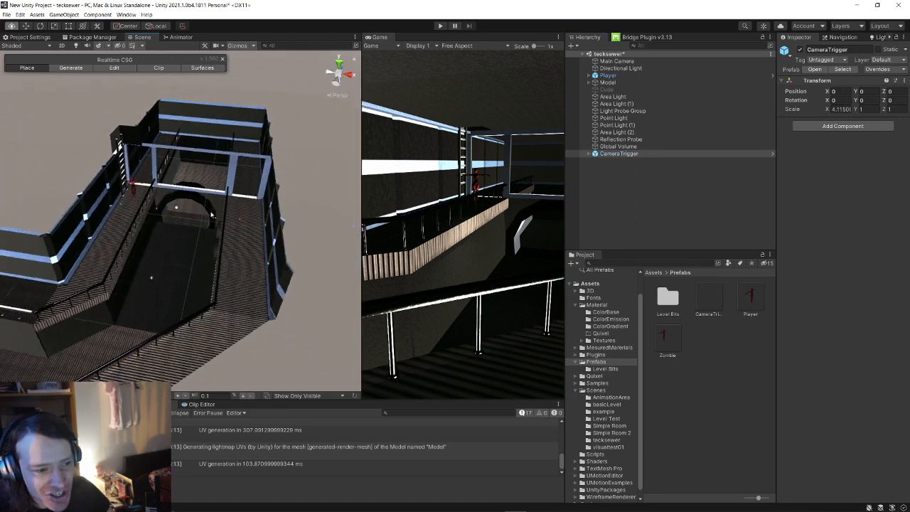
right_drag(150, 218, 190, 192)
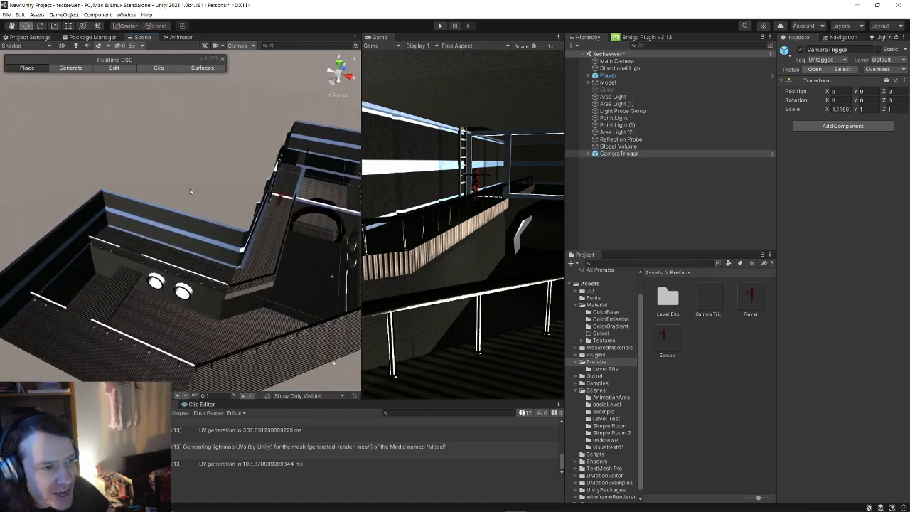
- Toggle the Realtime CSG window off and back on with the CameraTrigger selected to restore its move gizmo
click(126, 15)
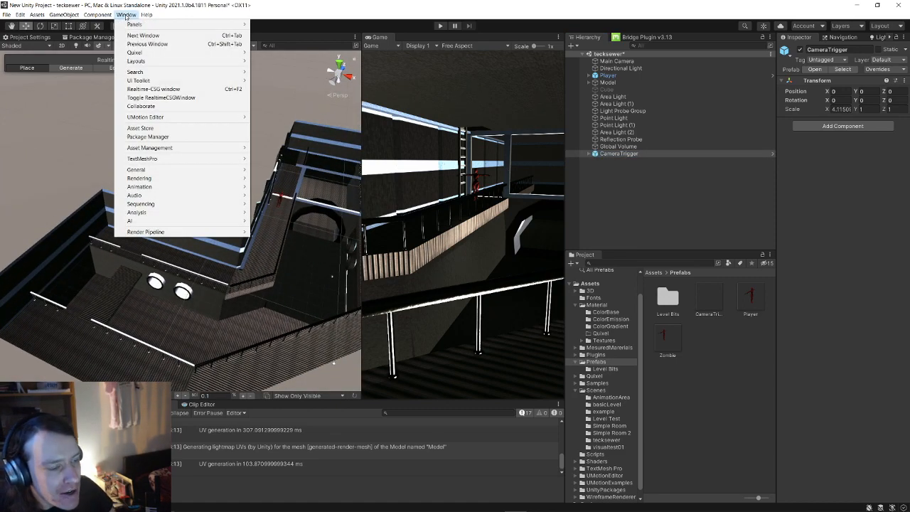
click(197, 98)
click(220, 104)
click(622, 149)
click(622, 154)
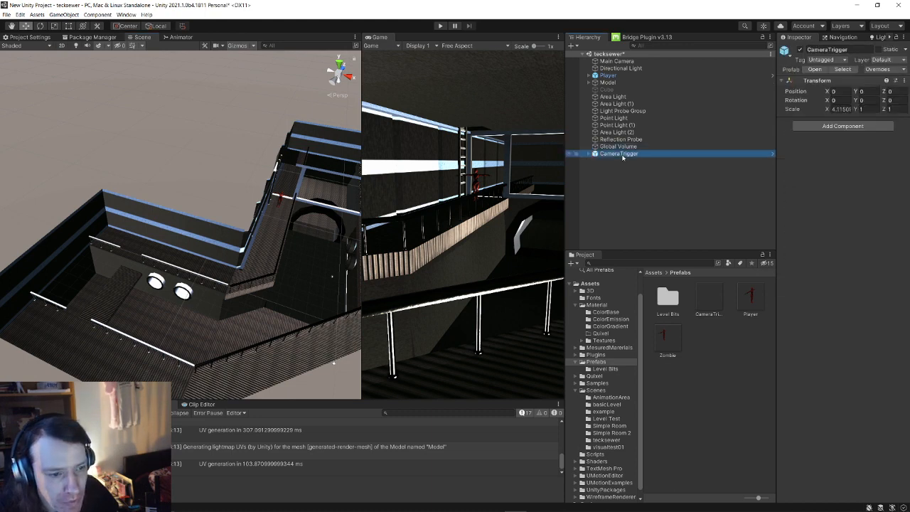
right_drag(218, 223, 275, 261)
key(s)
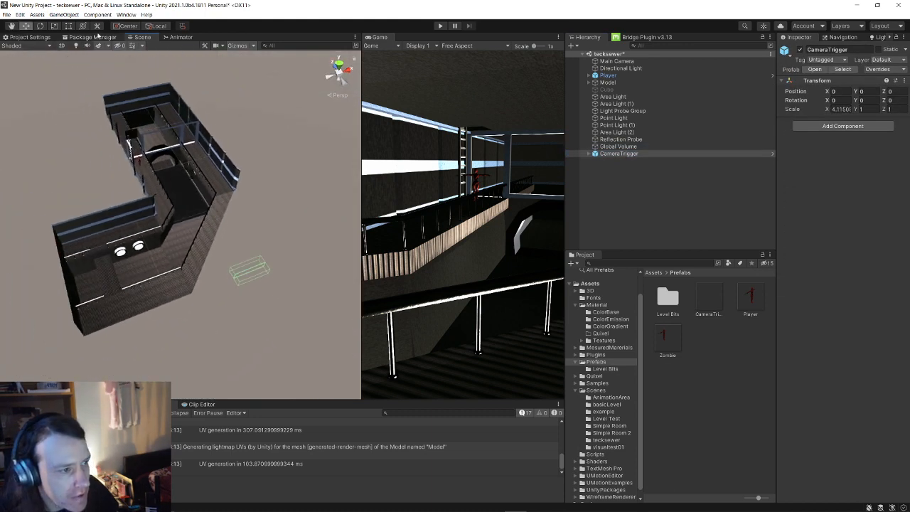
click(126, 15)
click(183, 98)
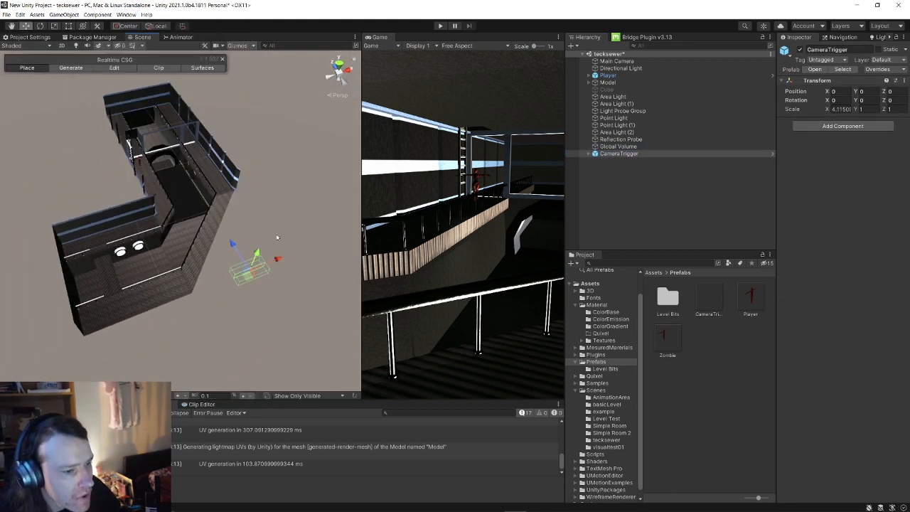
- Move the CameraTrigger onto the upper walkway's corner, at about X -7, Y 0.5, Z 11.5
drag(231, 245, 192, 189)
key(ctrl+z)
key(w)
right_drag(191, 188, 29, 152)
key(d)
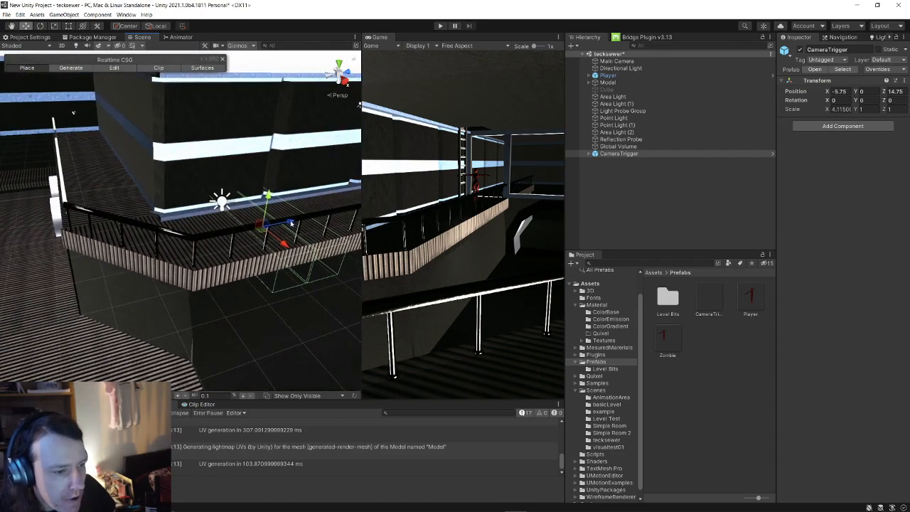
drag(291, 223, 198, 232)
right_drag(200, 234, 237, 283)
drag(220, 274, 173, 254)
drag(148, 219, 150, 206)
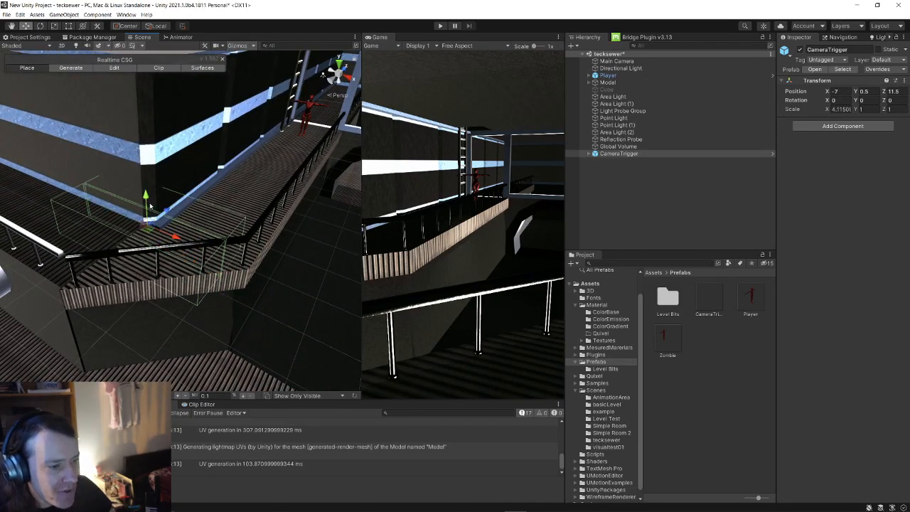
- Set the CameraTrigger's Y rotation to 45 and shift it outward across the walkway corner, to about X -6.765, Z 11.265
right_drag(150, 206, 134, 193)
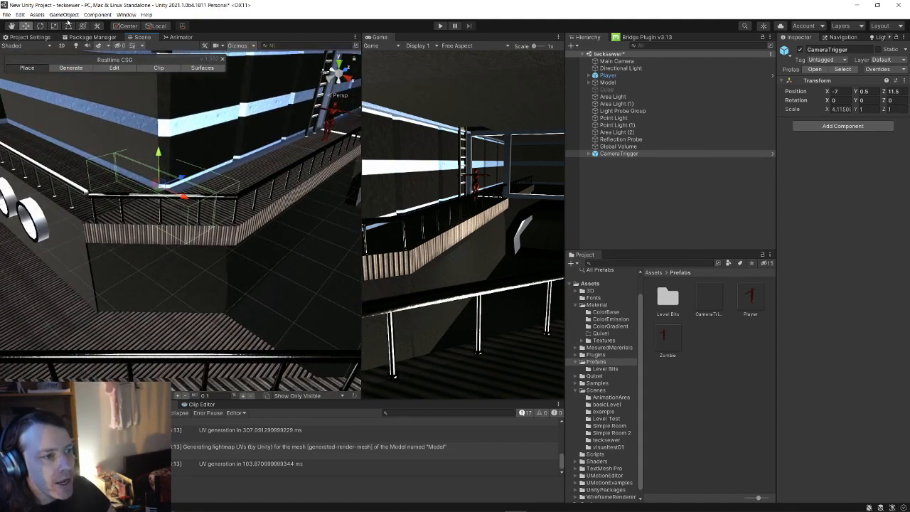
click(40, 26)
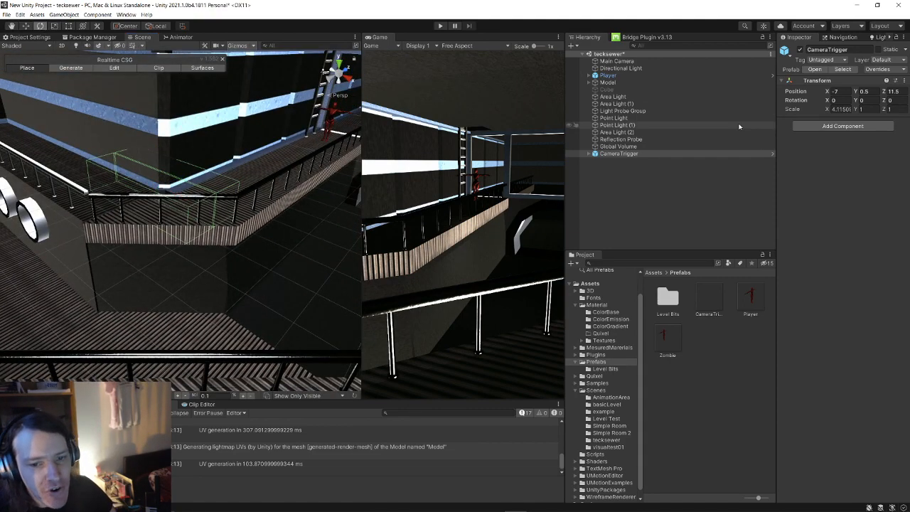
drag(857, 102, 639, 183)
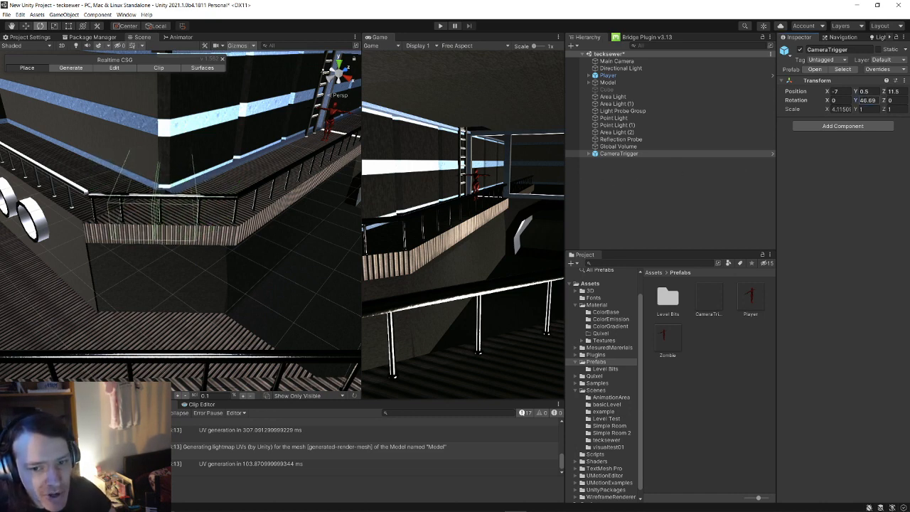
drag(864, 101, 905, 116)
text(5)
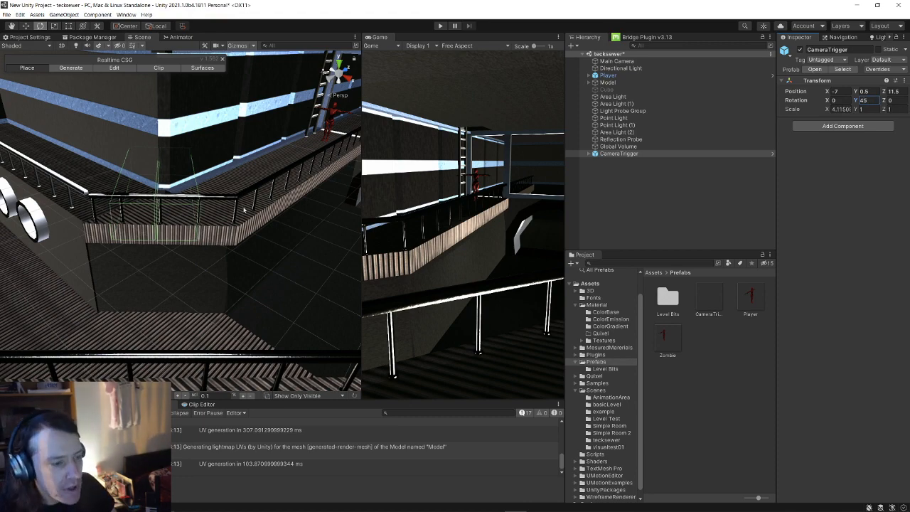
right_drag(244, 210, 222, 243)
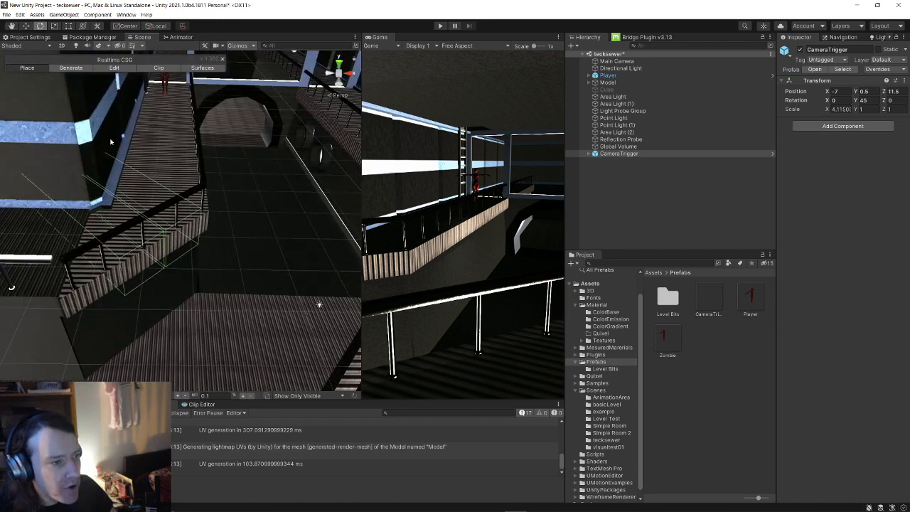
click(28, 26)
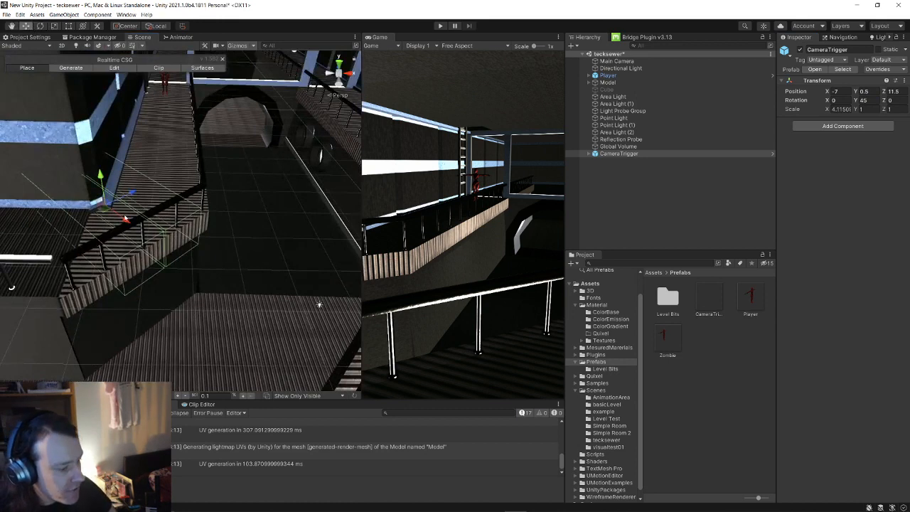
drag(125, 221, 135, 229)
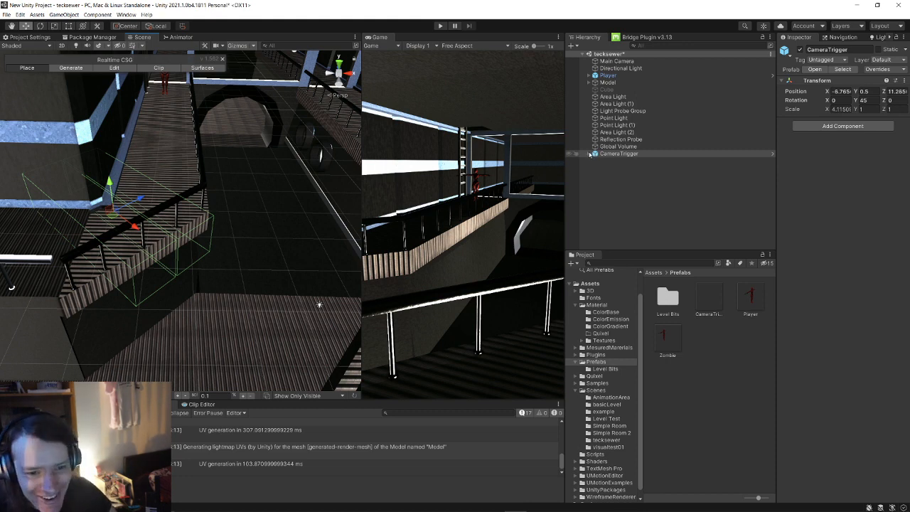
- Expand the CameraTrigger's child objects and examine how its volumes cover the walkway corner
click(590, 153)
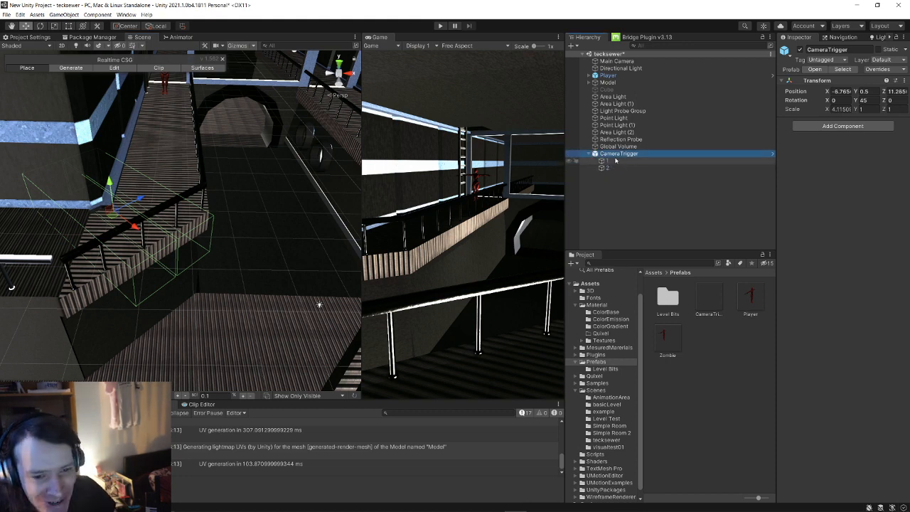
right_drag(249, 190, 188, 177)
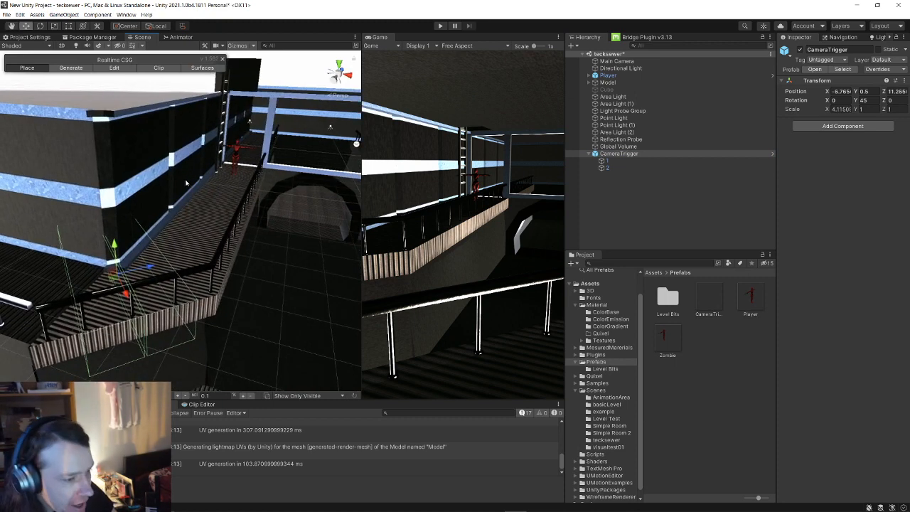
key(w)
right_drag(130, 267, 94, 287)
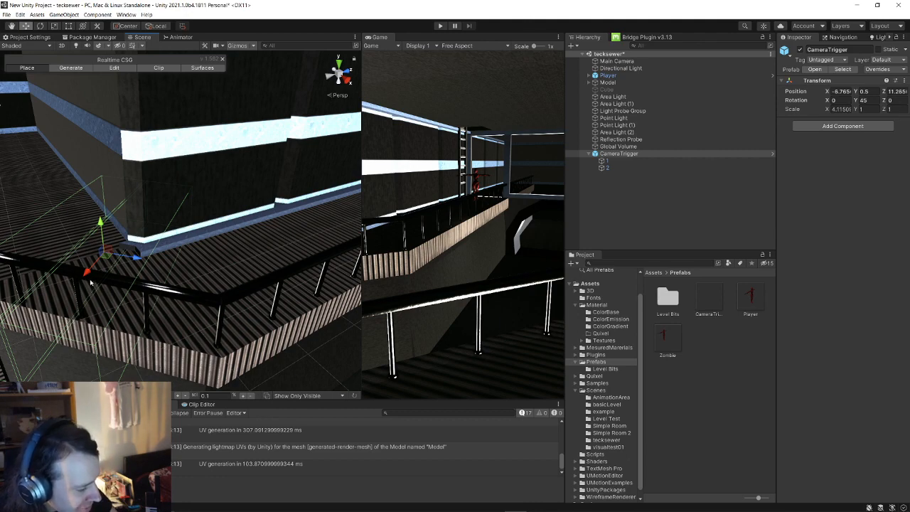
key(s)
right_drag(157, 265, 290, 265)
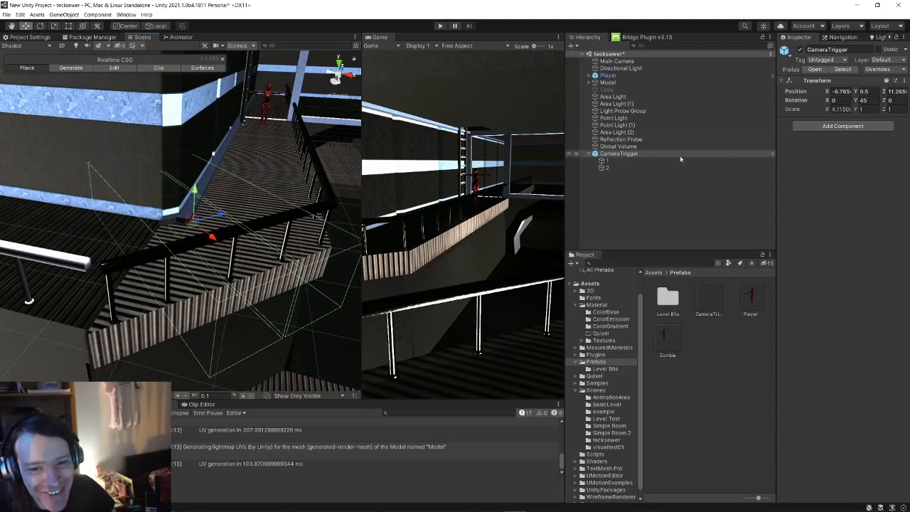
- Inspect the CameraTrigger's two child volumes and the Main Camera's placement within the whole level
click(631, 161)
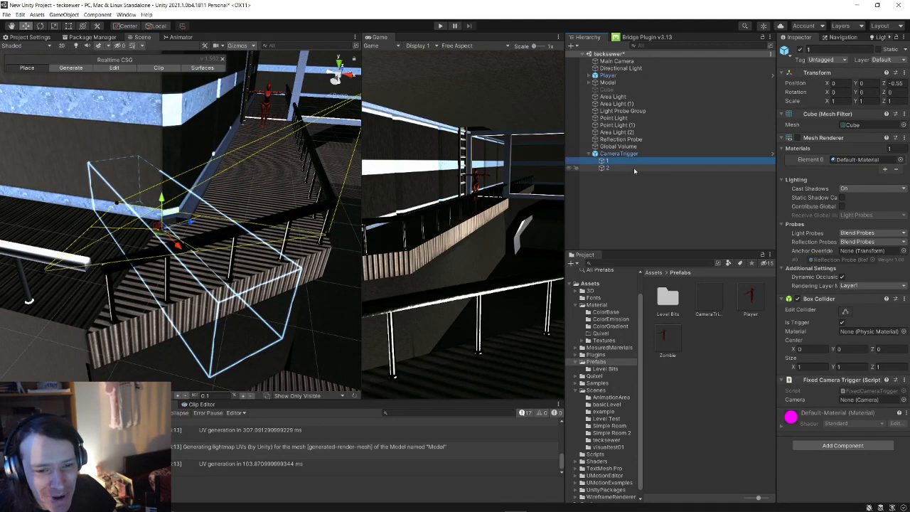
click(635, 169)
click(639, 155)
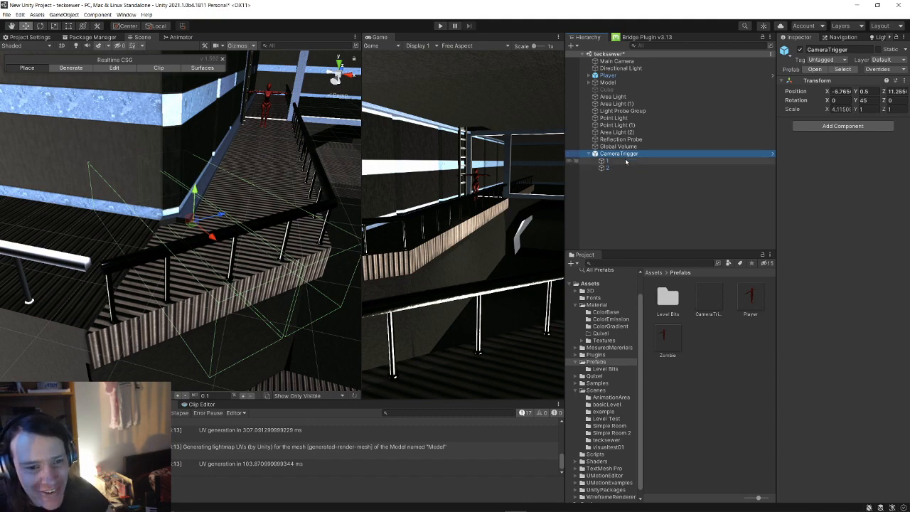
click(616, 62)
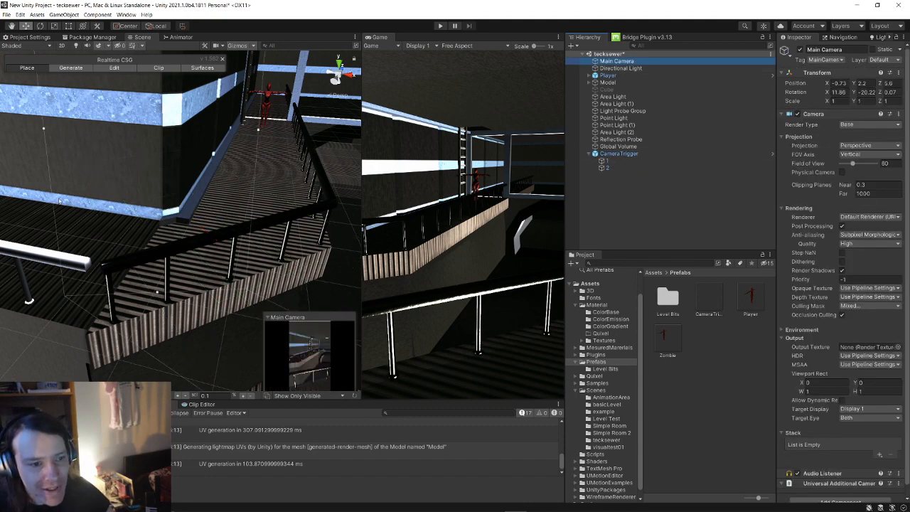
key(f)
key(s)
right_drag(181, 208, 121, 201)
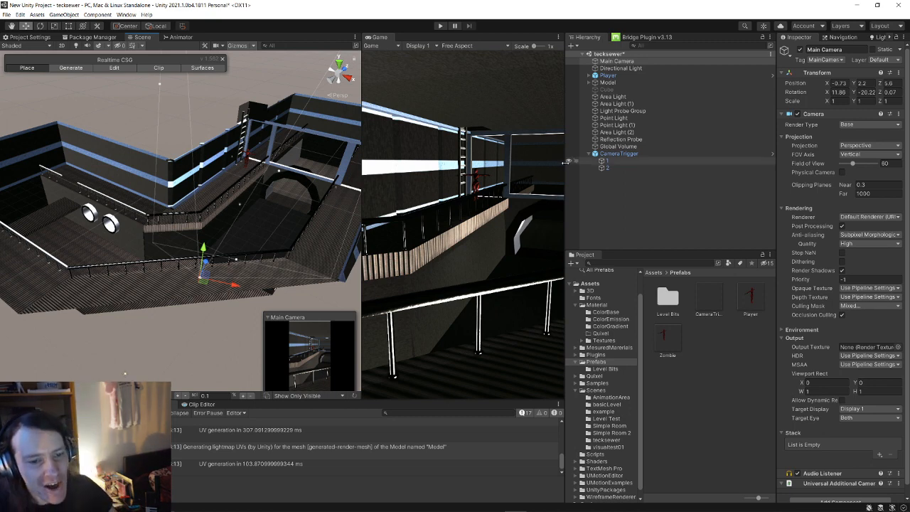
- Rearrange the workspace so the Game view is wider, and collapse the Model object's contents
drag(567, 167, 745, 197)
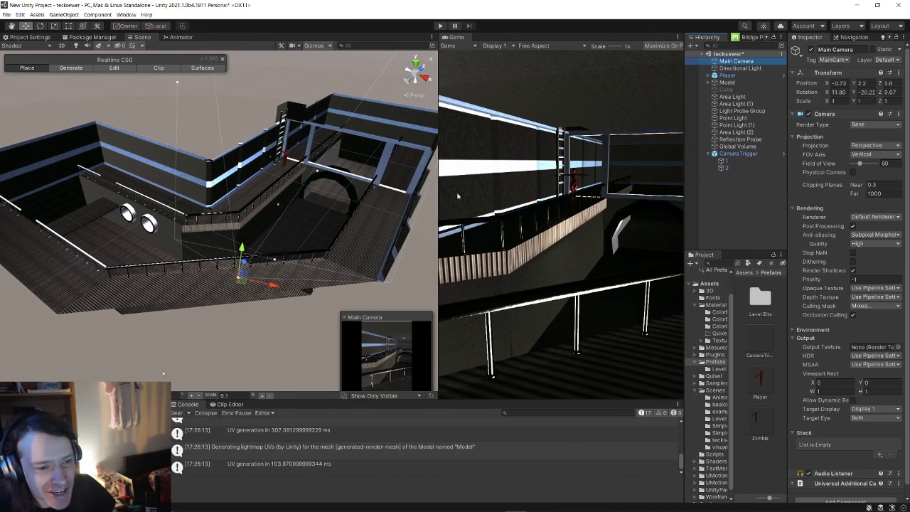
drag(437, 190, 354, 191)
click(298, 170)
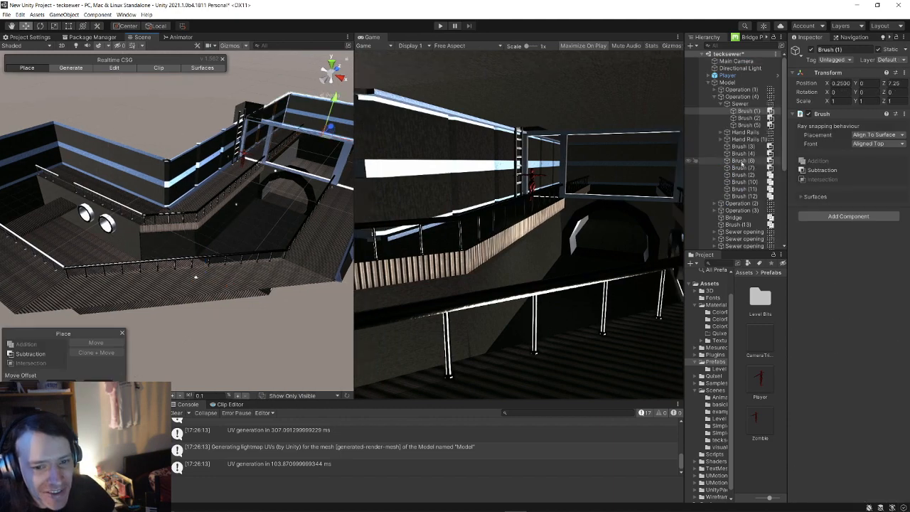
click(715, 82)
- Move the CameraTrigger from the walkway corner to the stretch beyond the ladder, at about X -4.77, Z 25.99
click(738, 153)
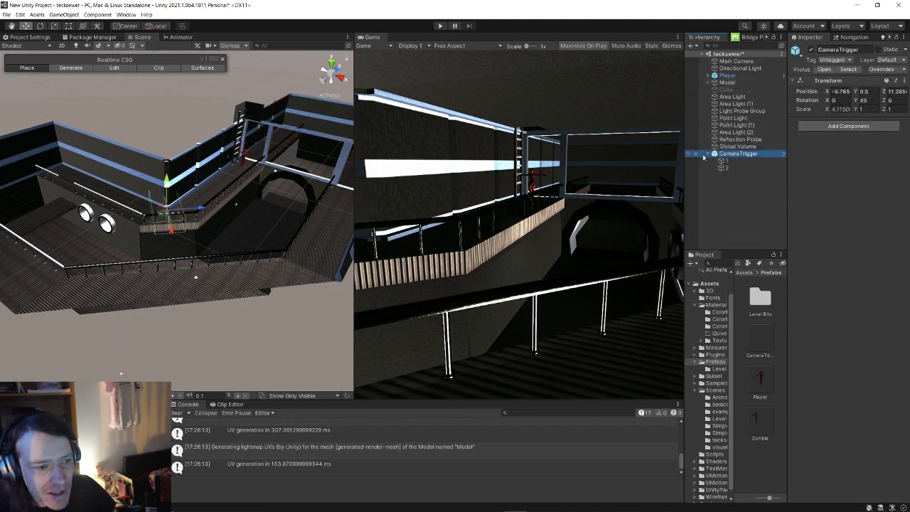
key(f)
alt+drag(140, 215, 213, 203)
click(740, 152)
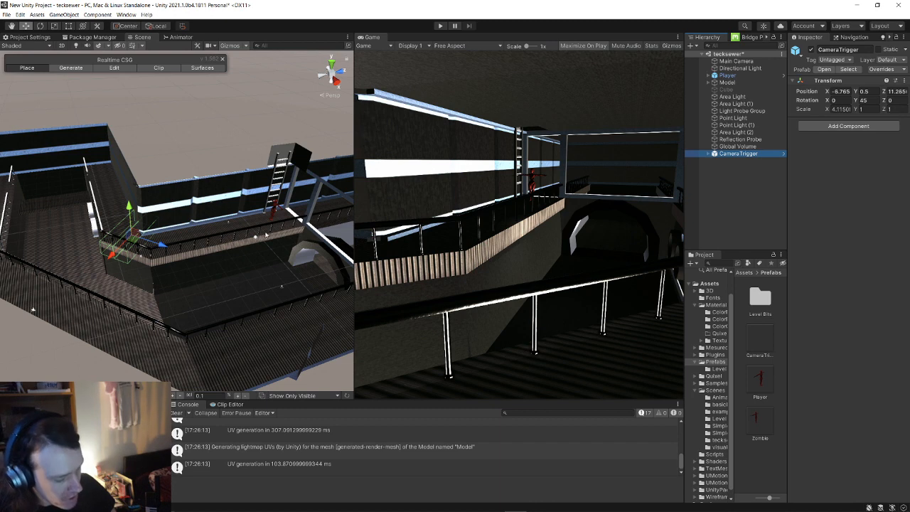
drag(161, 244, 344, 219)
right_drag(332, 226, 305, 240)
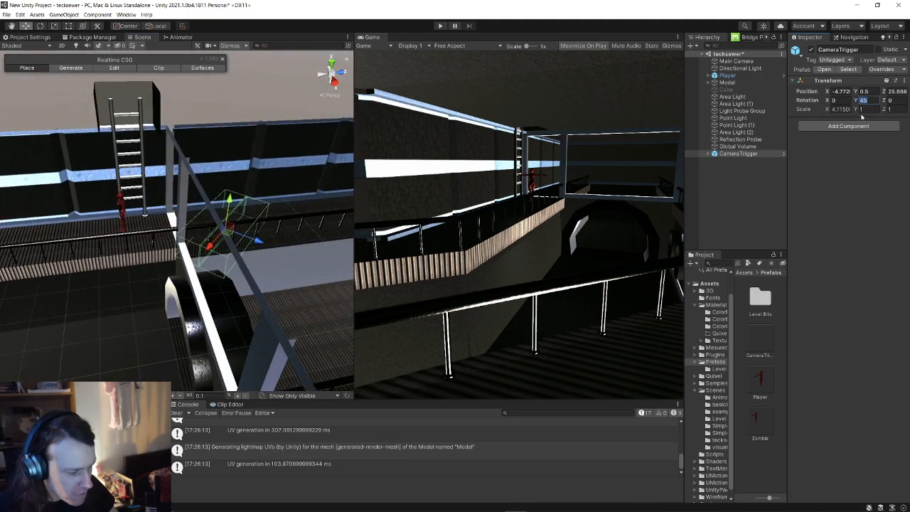
- Set the CameraTrigger's Y rotation to 0 and fit it across the walkway just past the ladder, at X -5.75, Z 25.5
text(0)
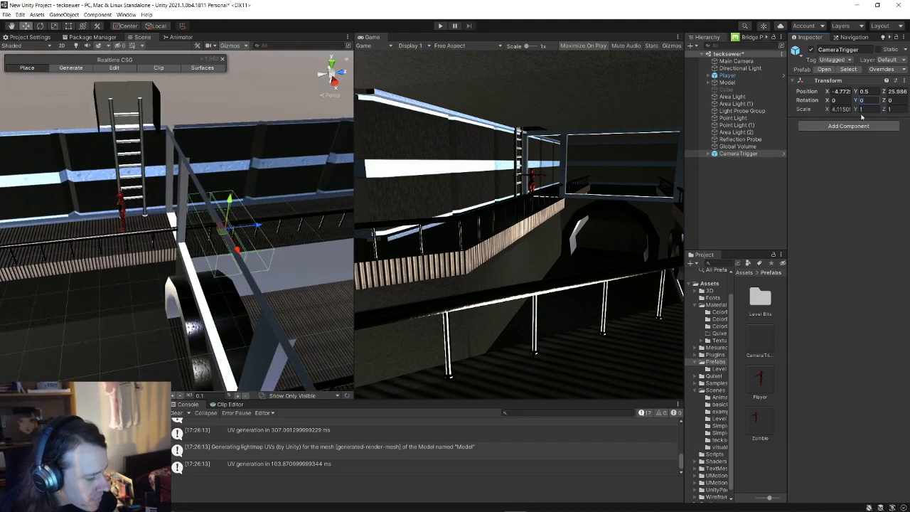
right_drag(211, 239, 150, 223)
drag(150, 221, 192, 211)
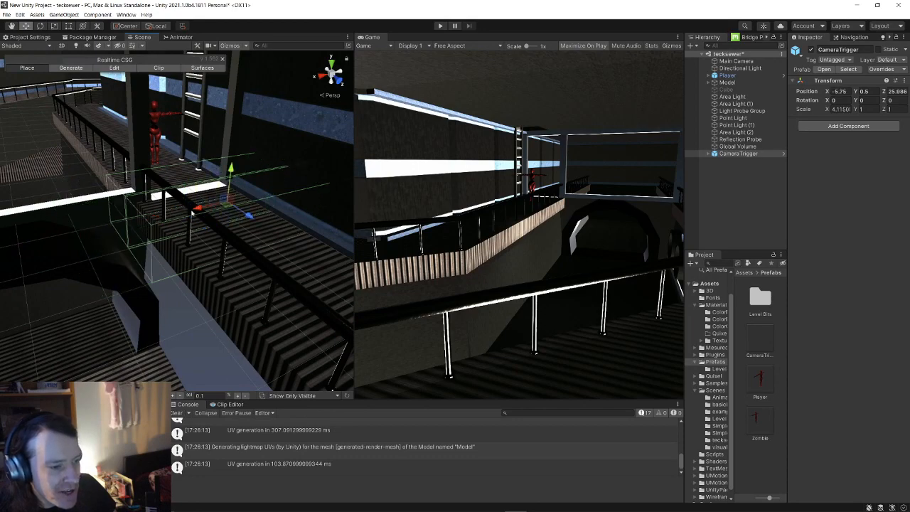
right_drag(99, 228, 264, 206)
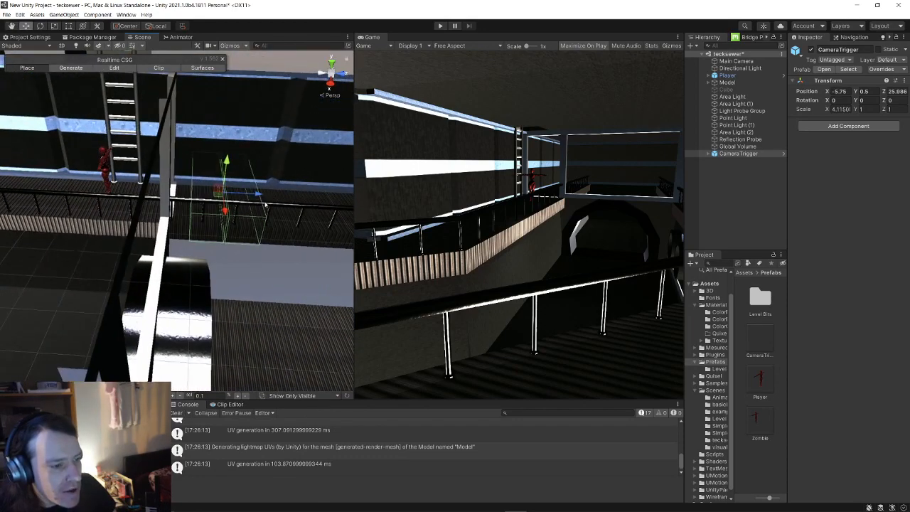
drag(257, 193, 243, 193)
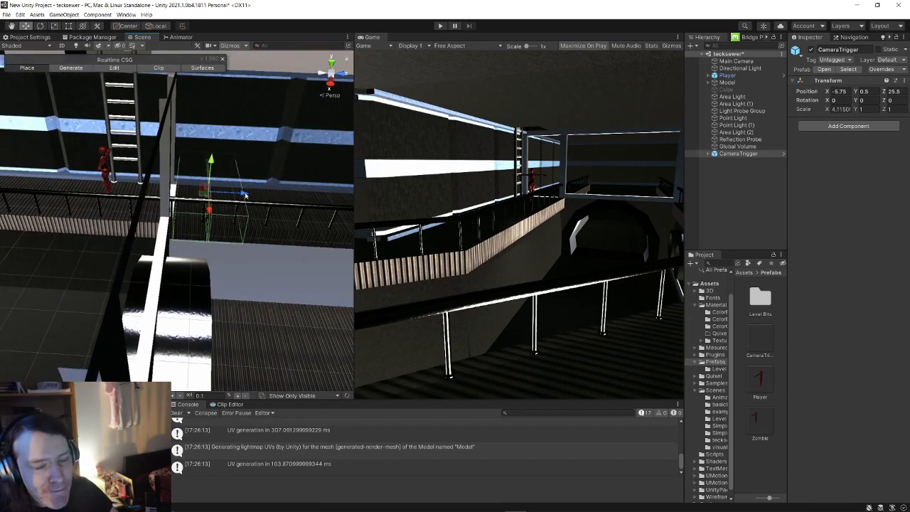
- Duplicate the CameraTrigger and move the copy back to the upper walkway's corner, at X -5.75, Z 11.5
right_drag(154, 192, 368, 172)
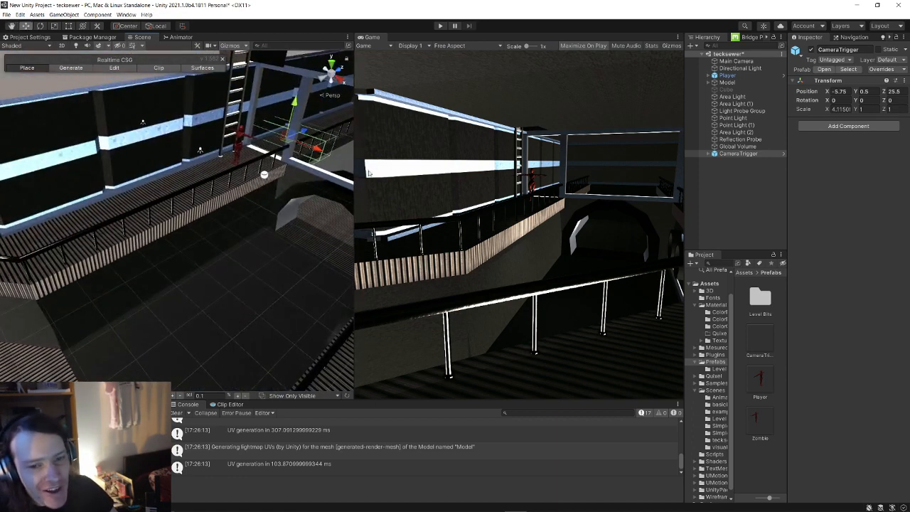
key(s)
right_drag(277, 165, 264, 197)
click(747, 141)
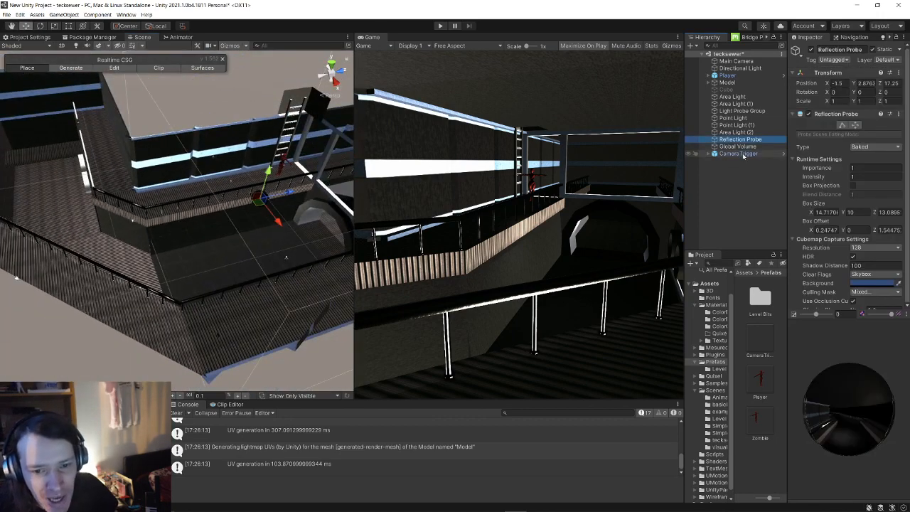
click(744, 155)
key(ctrl+d)
right_drag(280, 165, 311, 159)
drag(302, 165, 121, 212)
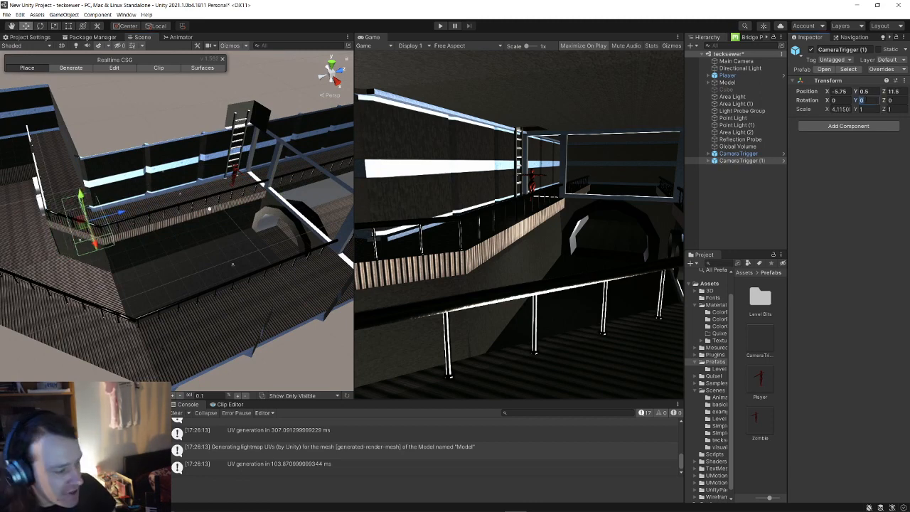
- Set the duplicate trigger's Y rotation to 45 and shift it across the walkway corner, to about X -6.16, Z 11.1
text(45)
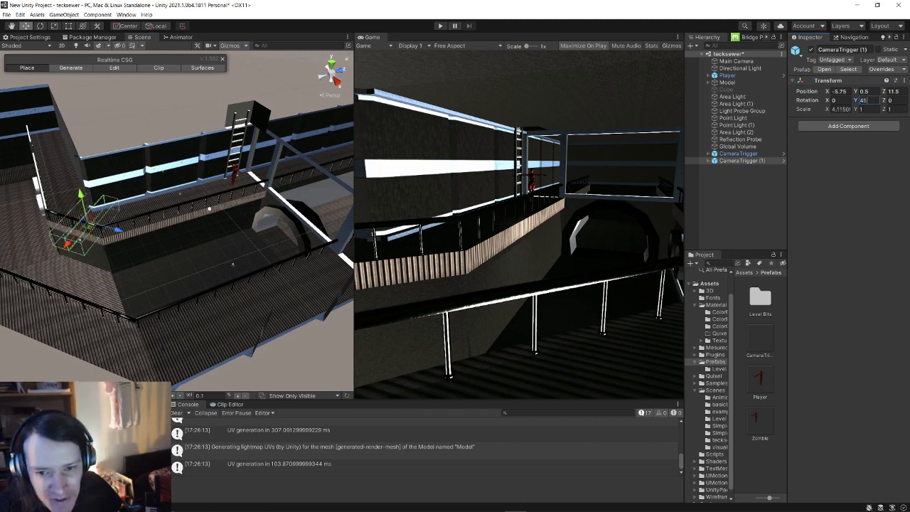
key(w)
right_drag(152, 205, 270, 251)
drag(243, 260, 221, 263)
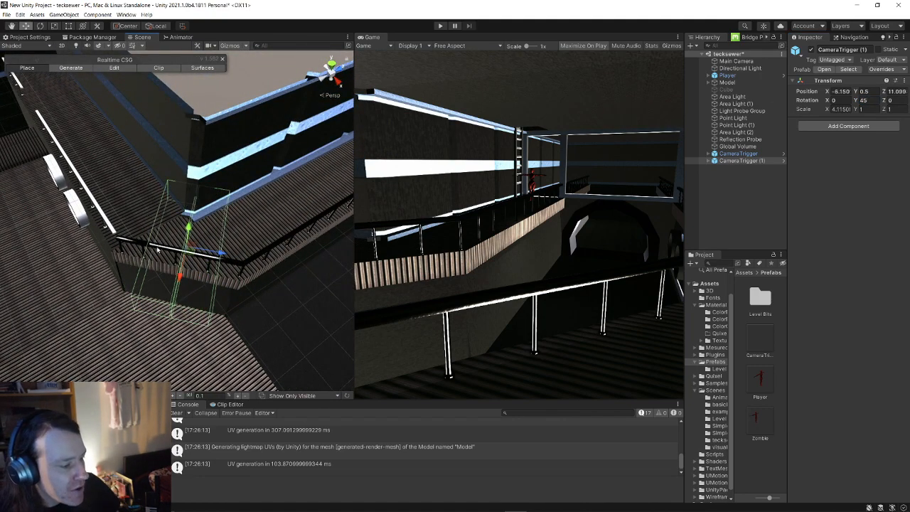
- Check both triggers against the Player's walkway and shift the corner trigger to line up with the wall corner, at about X -6.326, Z 10.923
right_drag(158, 251, 192, 194)
click(740, 154)
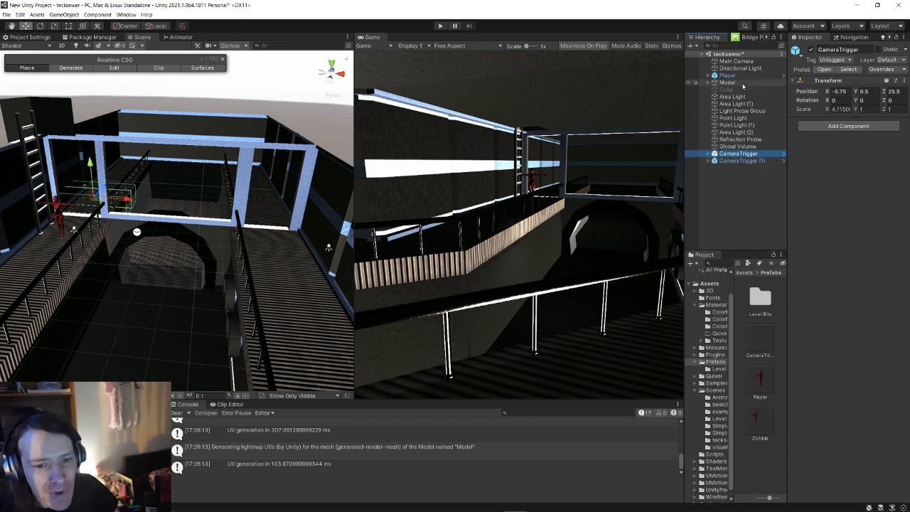
click(728, 76)
key(f)
right_drag(186, 218, 211, 256)
right_drag(299, 258, 285, 290)
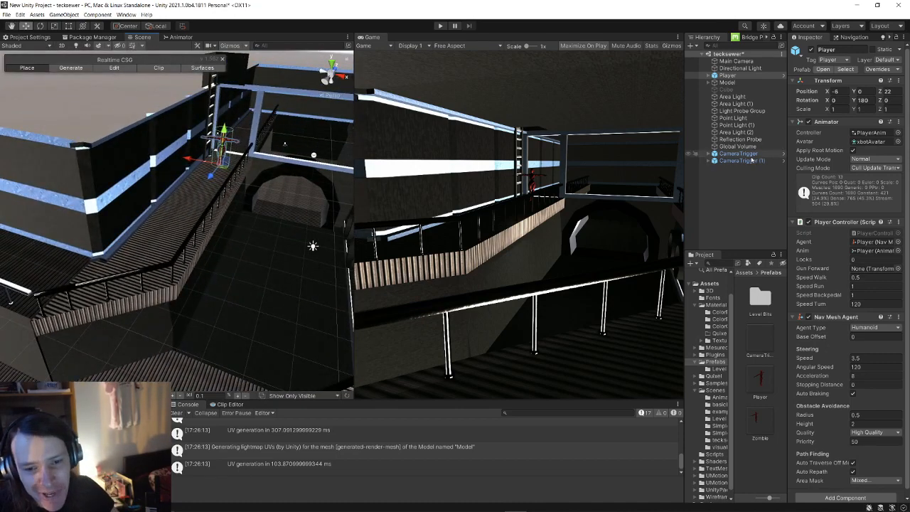
click(743, 155)
click(744, 161)
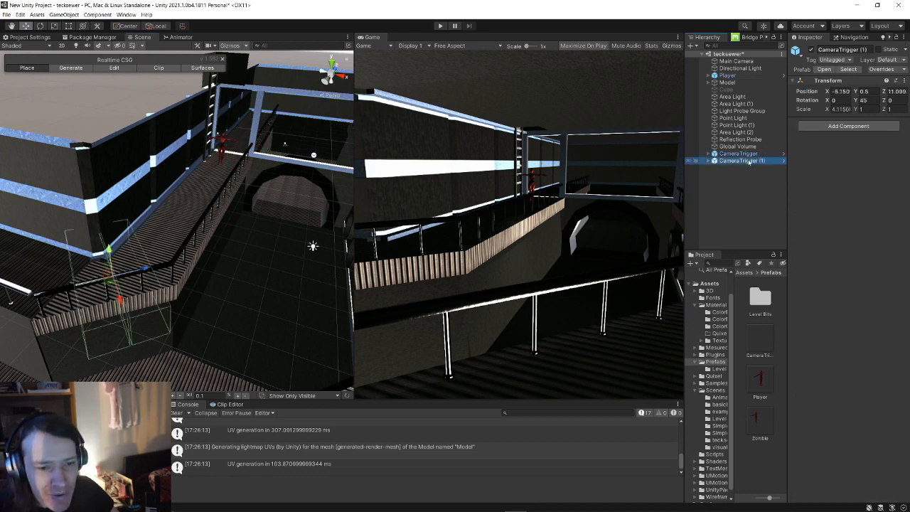
right_drag(126, 228, 120, 233)
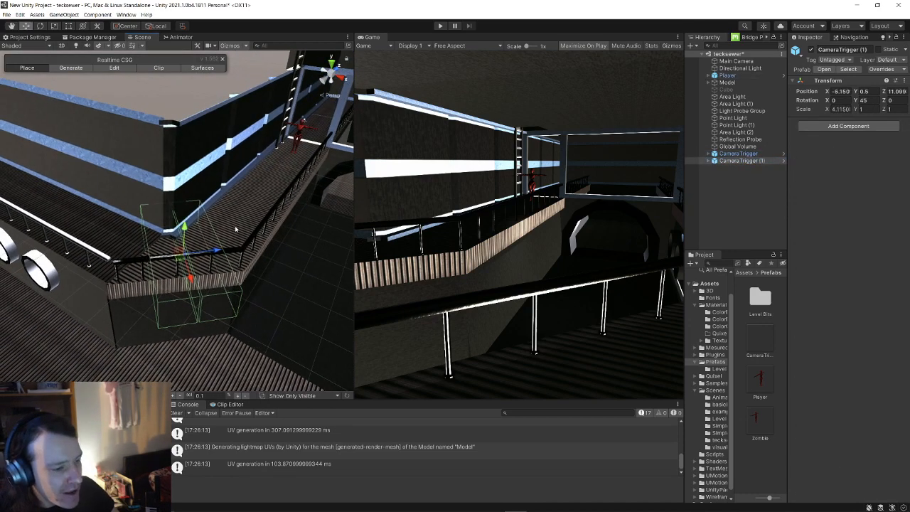
right_drag(233, 230, 214, 228)
drag(226, 261, 217, 260)
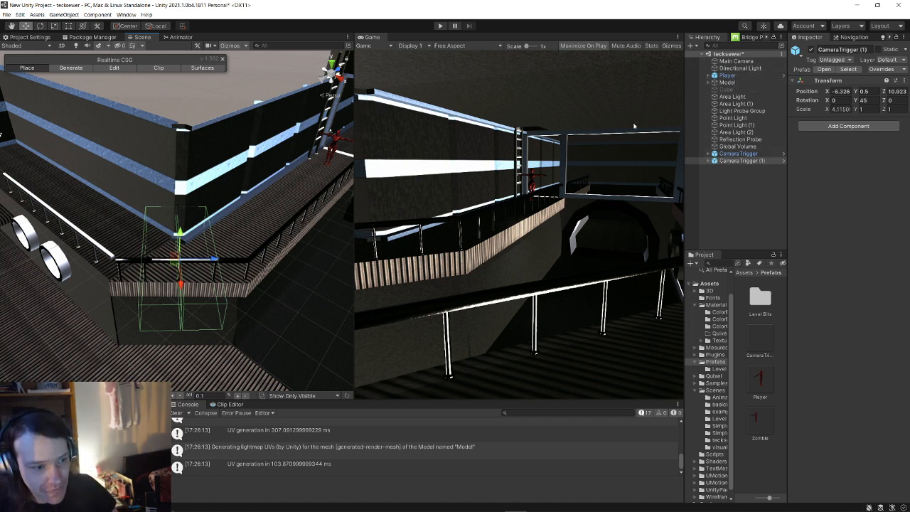
- Duplicate the Main Camera directly below the original and align the copy with a high view over the two round pipes and lower walkways
click(739, 63)
right_drag(213, 228, 337, 316)
key(s)
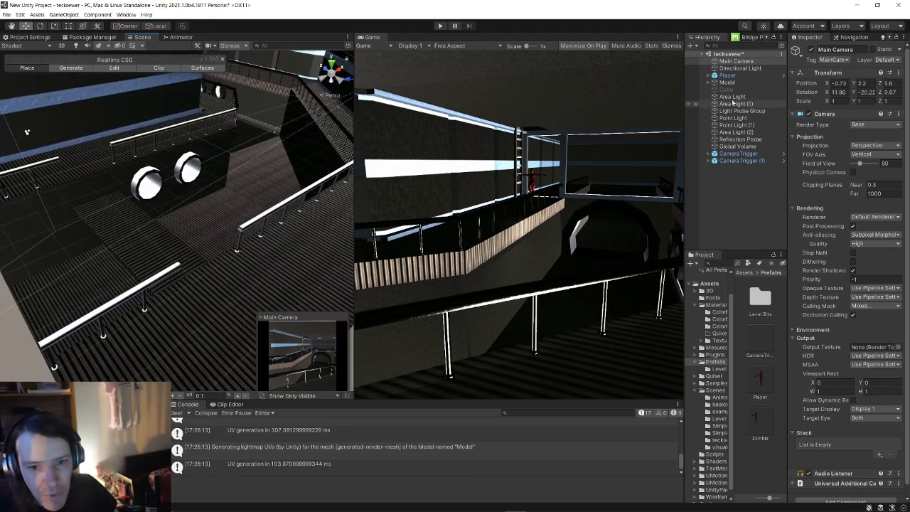
right_drag(231, 307, 244, 280)
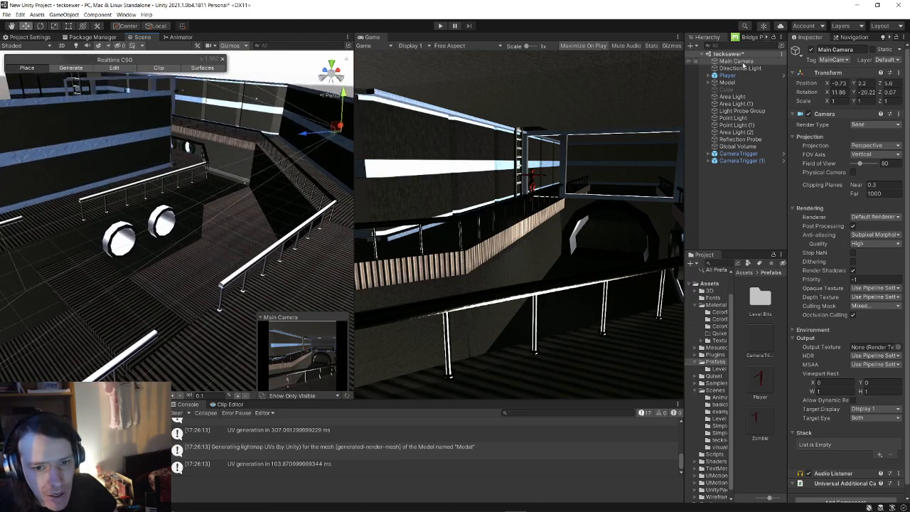
click(744, 62)
key(ctrl+d)
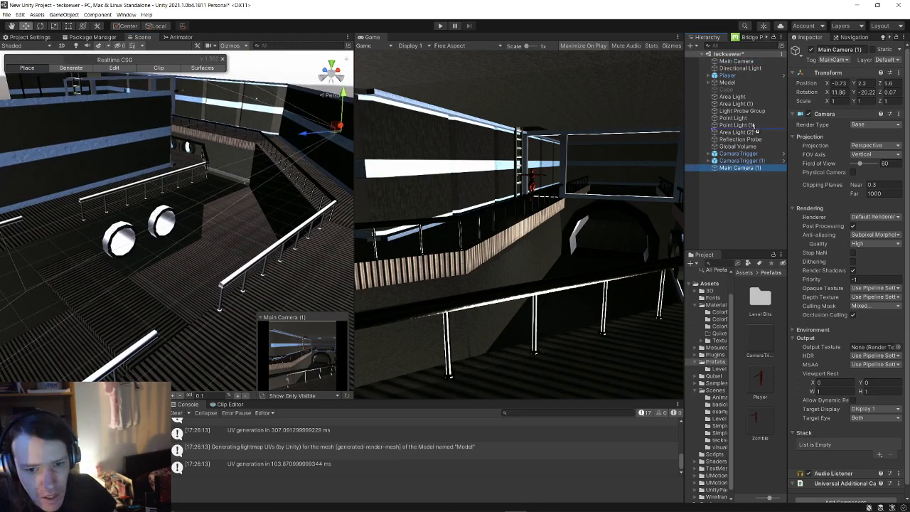
drag(755, 128, 740, 70)
click(37, 15)
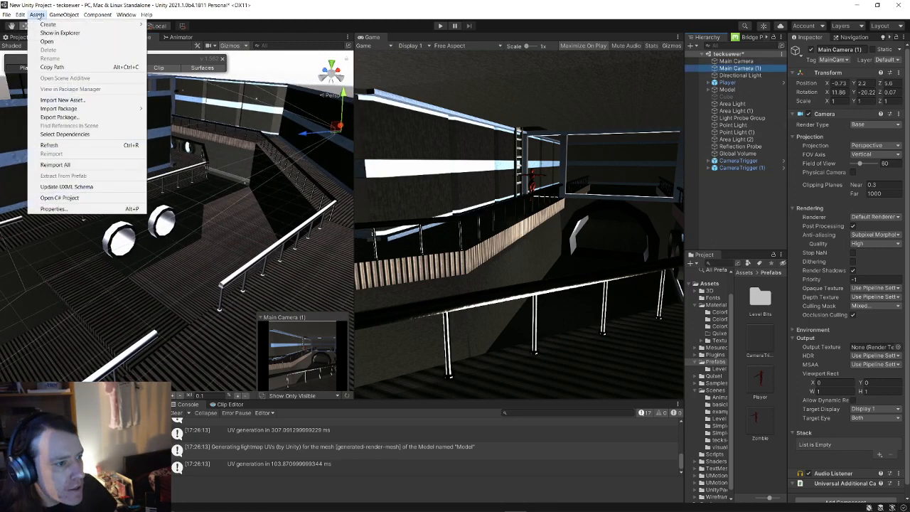
click(146, 193)
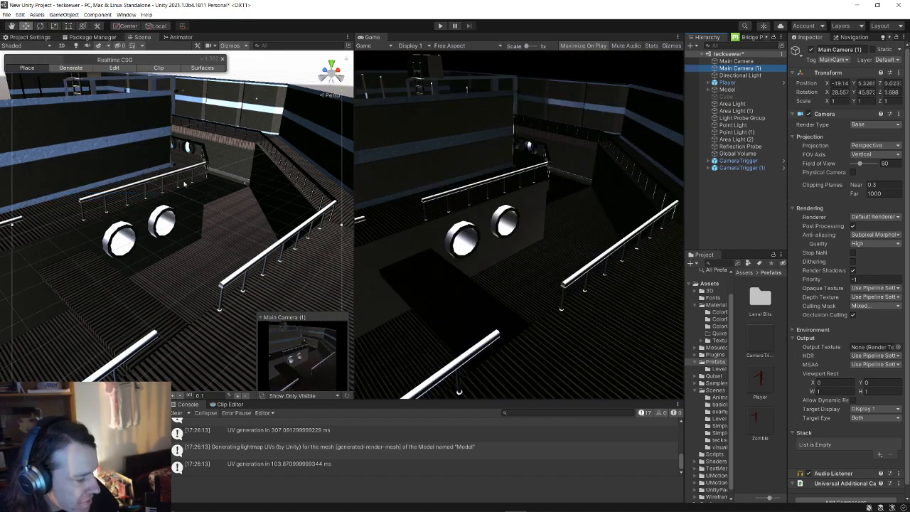
- Duplicate Main Camera (1) to get another camera for the area beyond the bridge
right_drag(246, 193, 698, 154)
key(w)
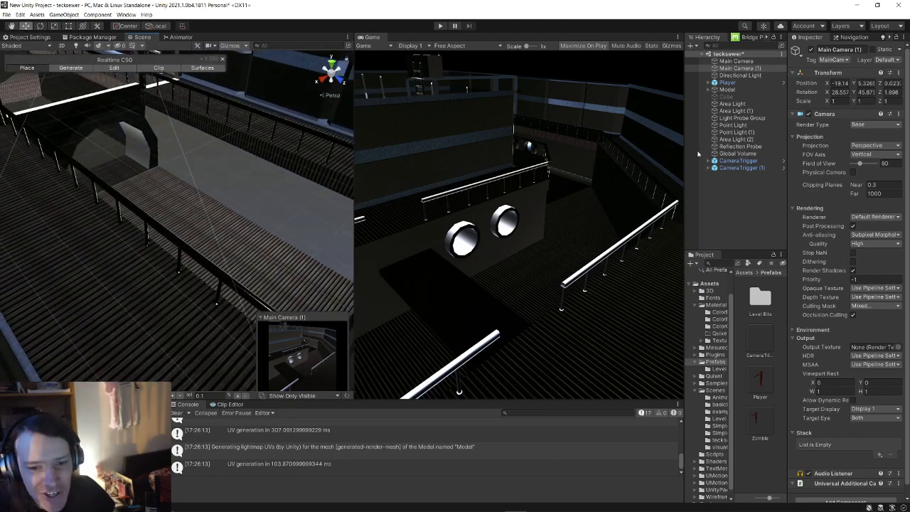
right_click(744, 69)
click(744, 68)
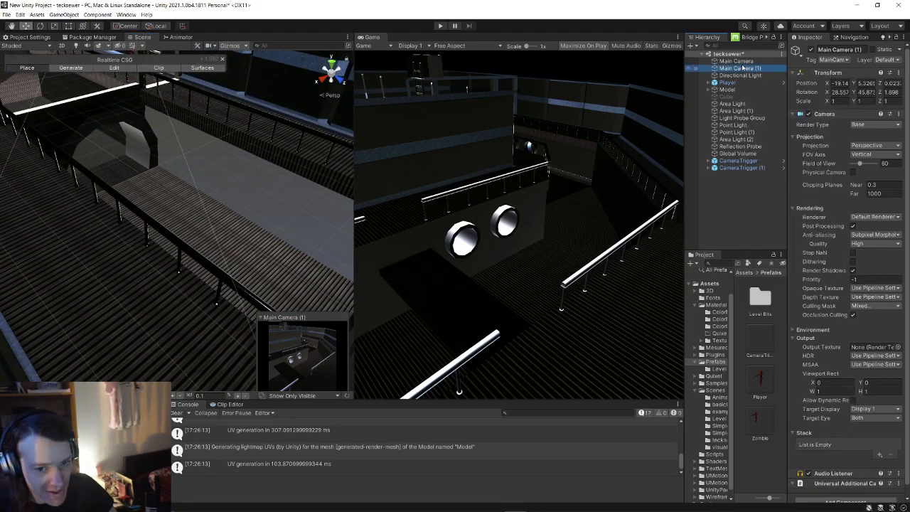
double_click(744, 69)
click(744, 64)
click(746, 69)
key(ctrl+d)
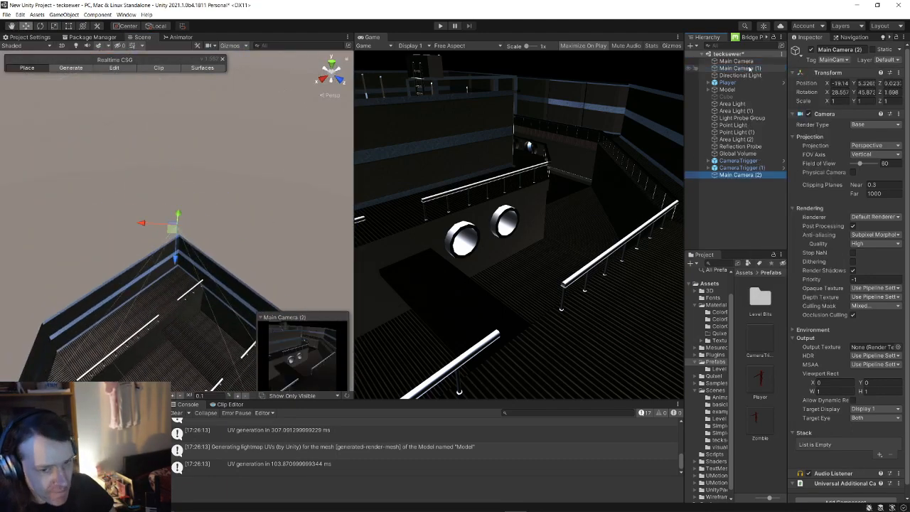
- Align Main Camera (2) with a view from beyond the bridge, looking back past the arch toward the ladder
right_drag(241, 261, 89, 241)
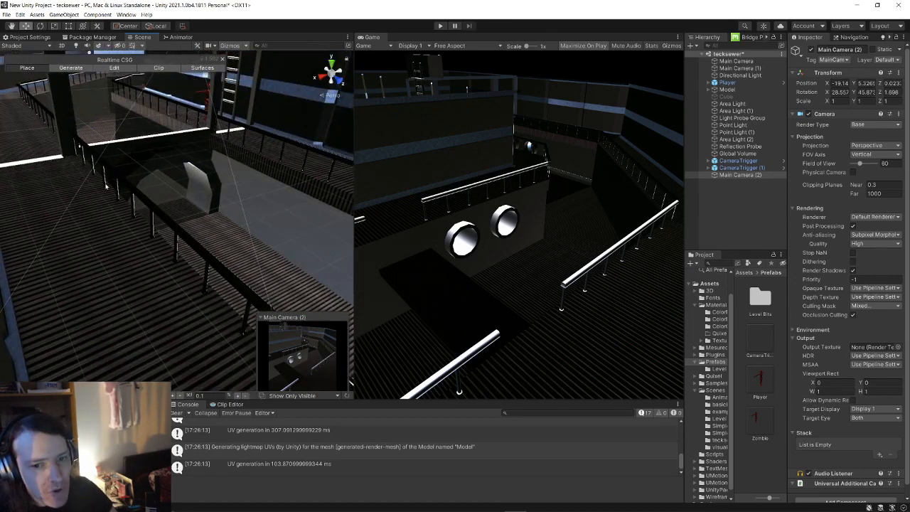
right_drag(192, 261, 193, 218)
click(21, 15)
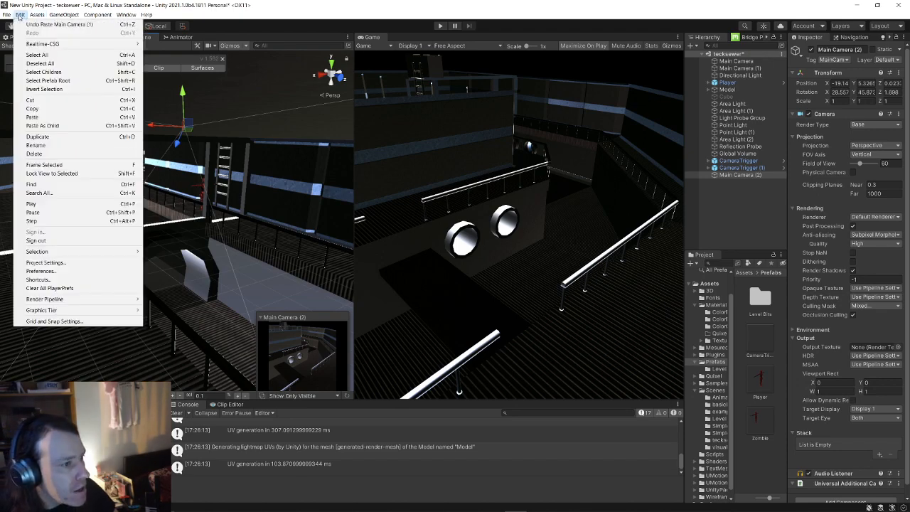
mouse_move(64, 15)
click(86, 197)
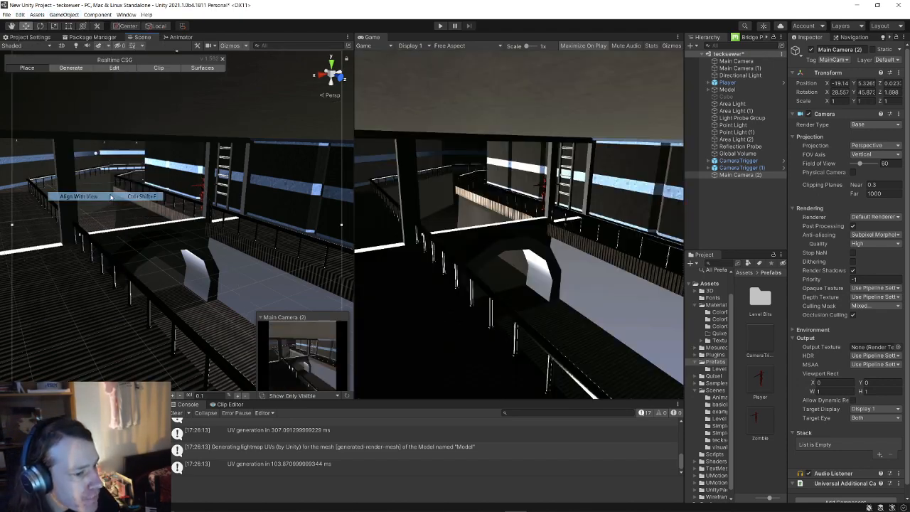
right_drag(118, 216, 189, 239)
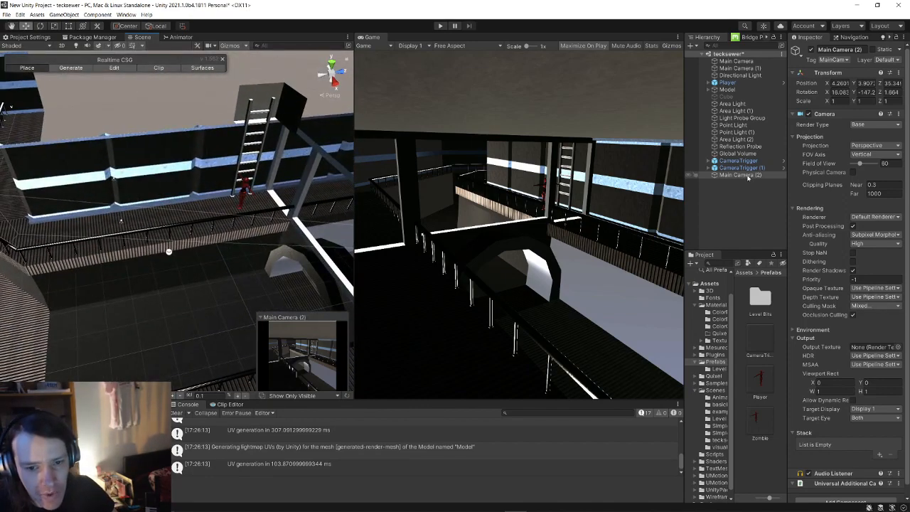
- Move Main Camera (2) directly below Main Camera (1) in the scene hierarchy and expand both camera triggers to show their child volumes
drag(765, 76, 766, 76)
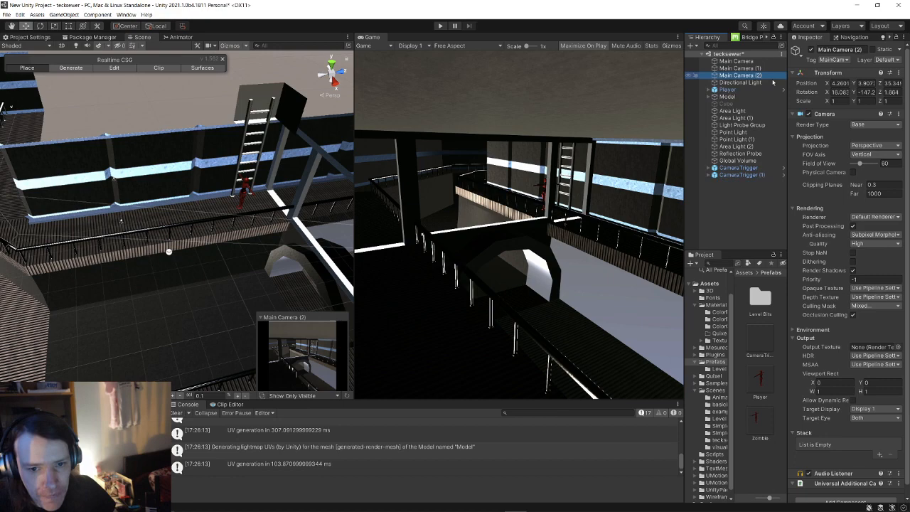
click(752, 169)
right_drag(203, 219, 259, 200)
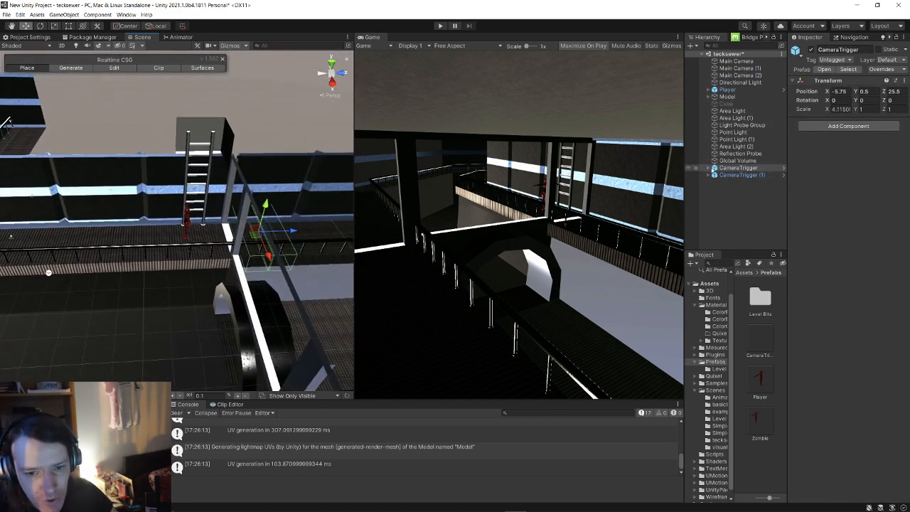
click(714, 169)
click(715, 189)
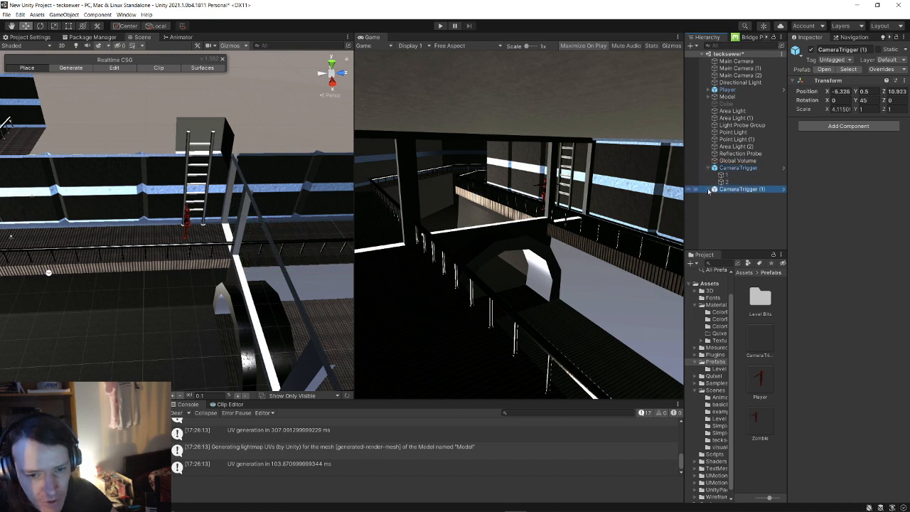
click(709, 190)
- Assign Main Camera to child volume 1 and Main Camera (2) to child volume 2 of CameraTrigger beside the ladder
click(733, 175)
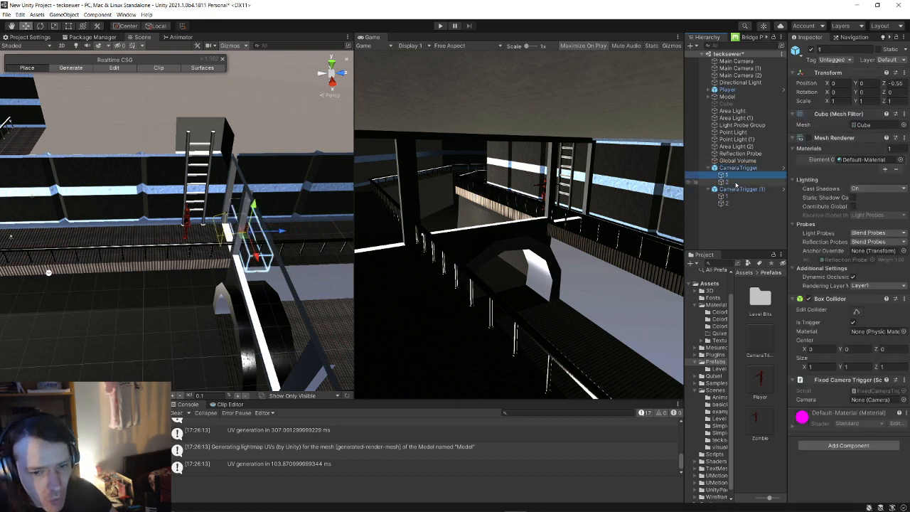
click(736, 182)
click(734, 177)
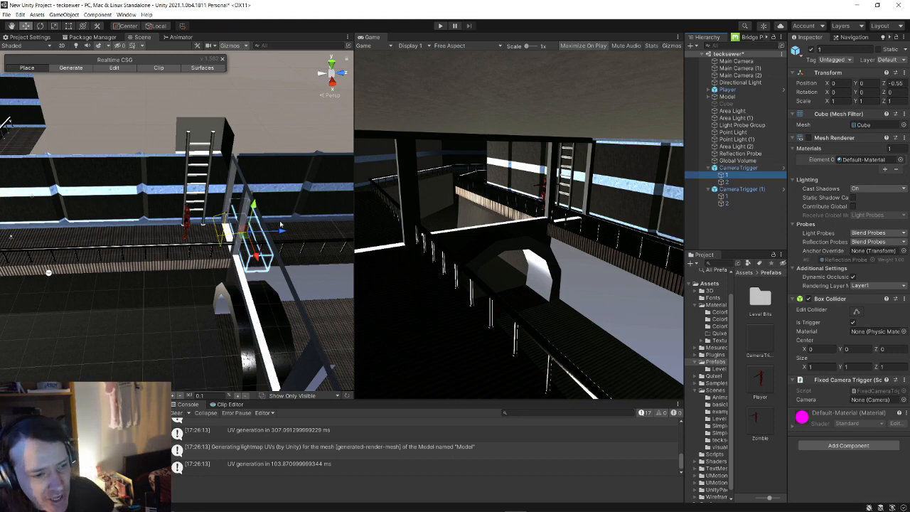
right_drag(165, 258, 211, 251)
key(w)
key(a)
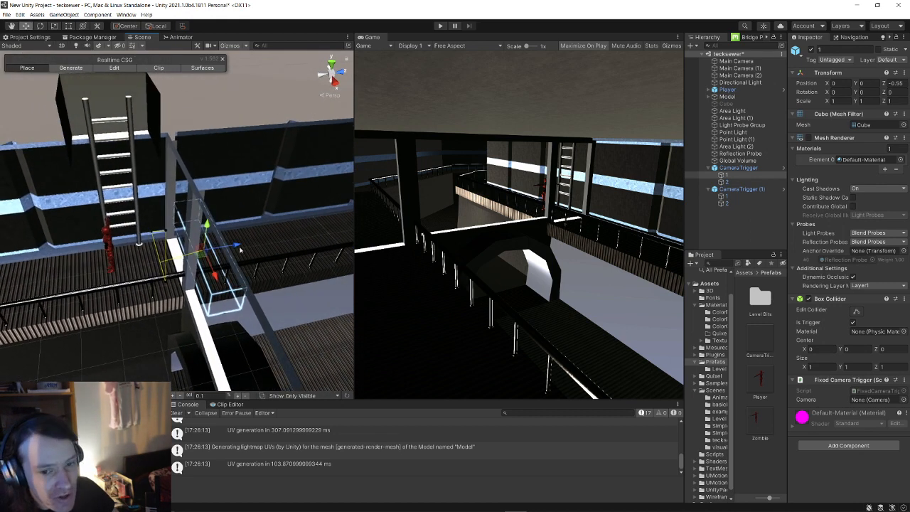
click(726, 182)
click(737, 175)
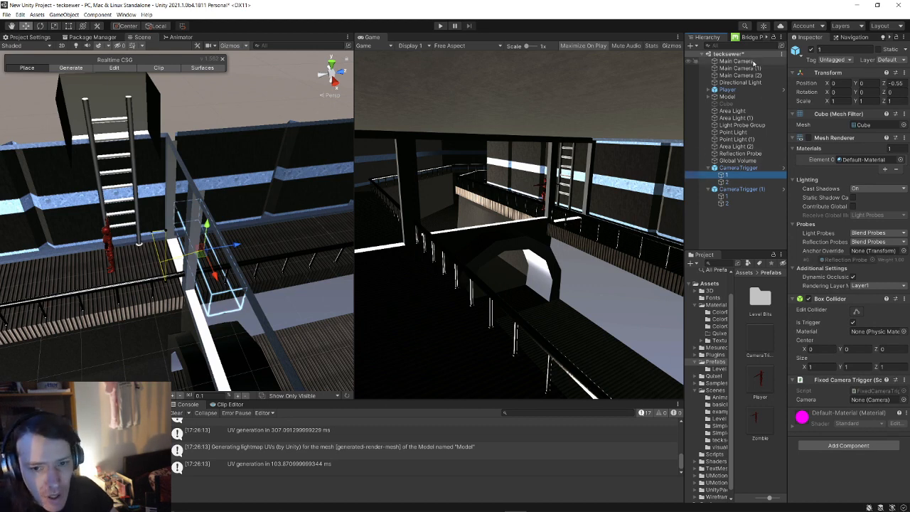
click(736, 182)
click(736, 177)
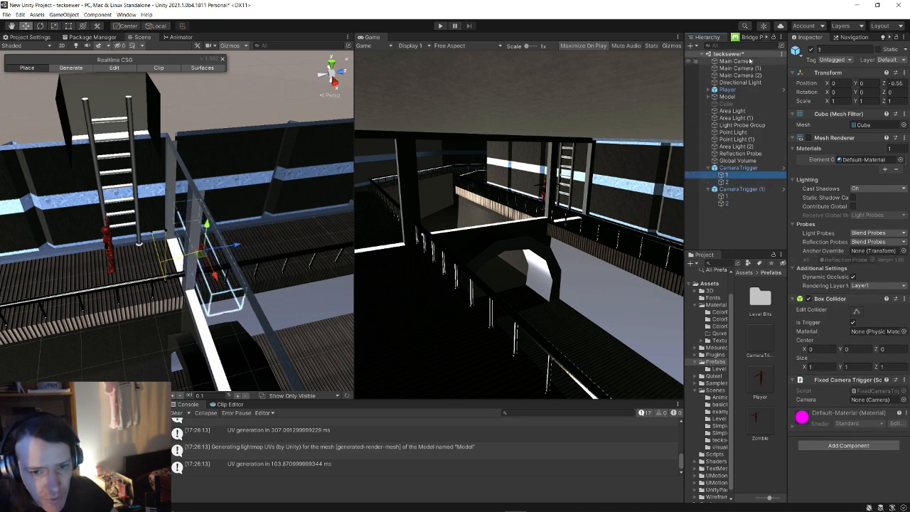
drag(749, 61, 876, 273)
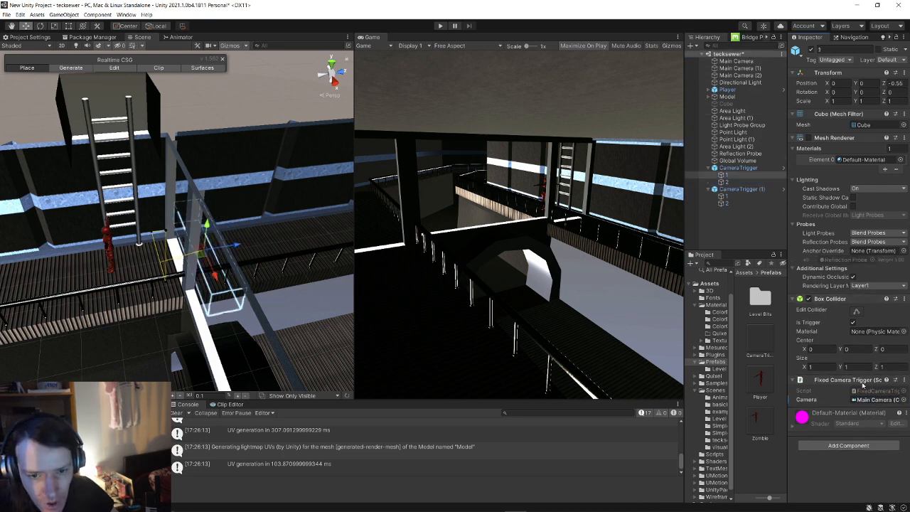
click(742, 183)
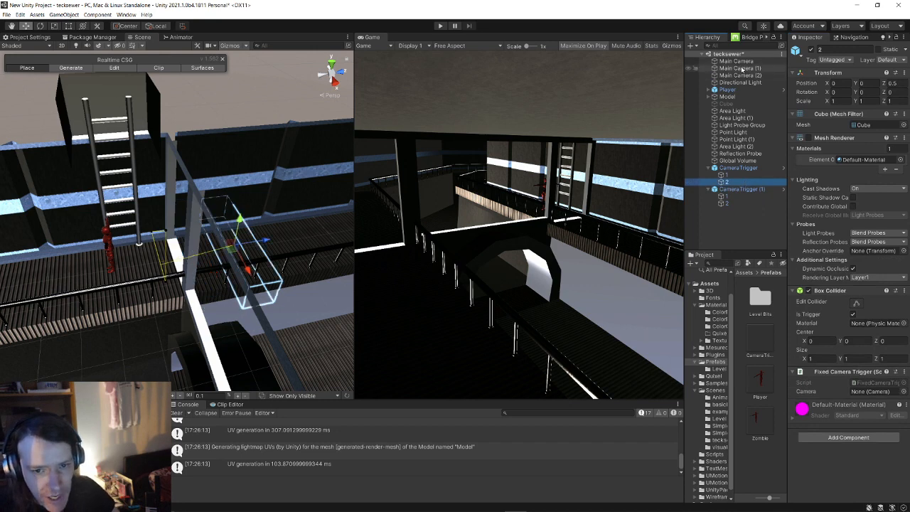
drag(747, 75, 795, 145)
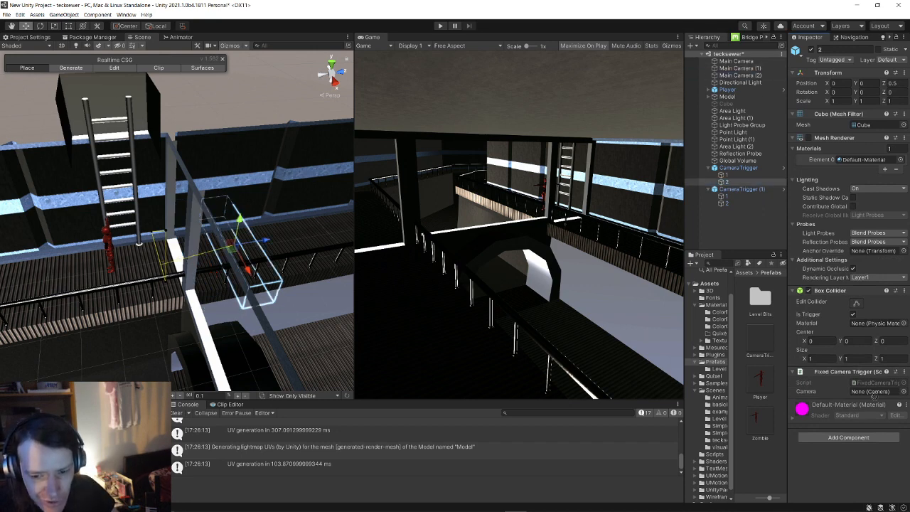
- For the corner's CameraTrigger (1), assign Main Camera to child volume 2 and Main Camera (1) to child volume 1
click(726, 198)
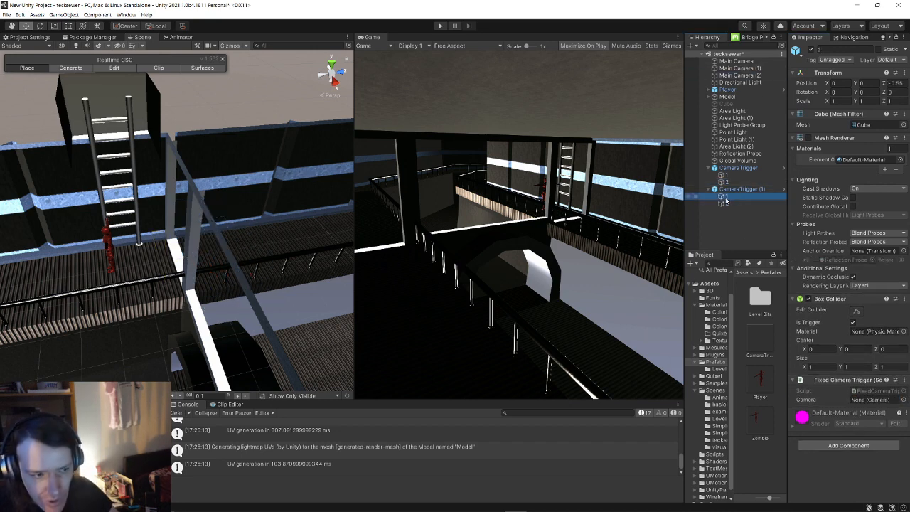
right_drag(152, 245, 185, 306)
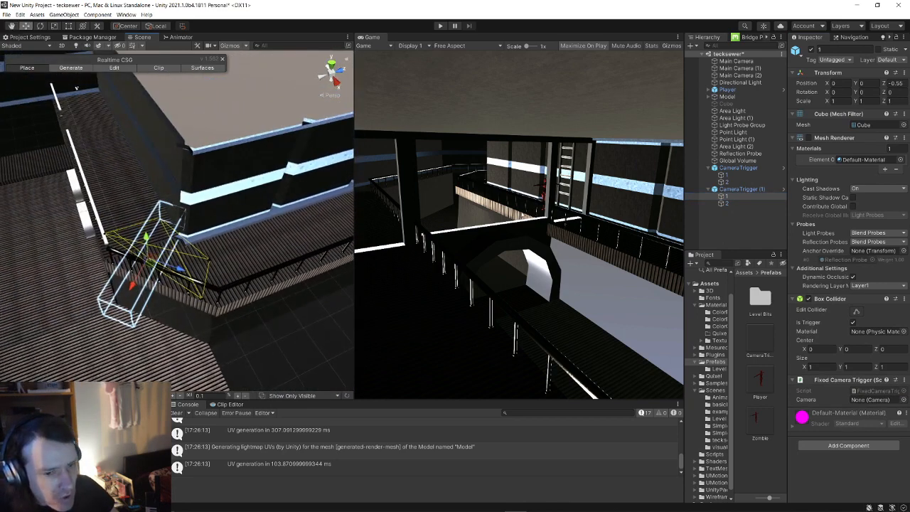
click(736, 206)
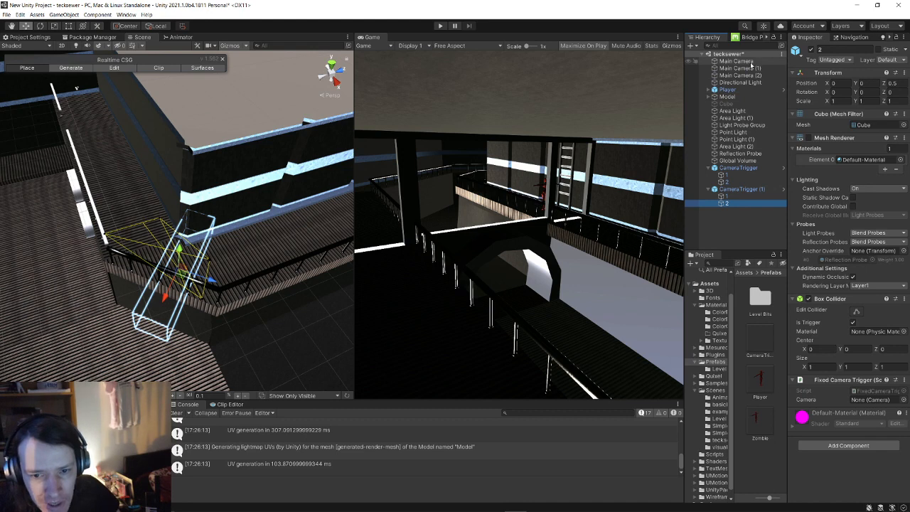
drag(874, 435, 874, 401)
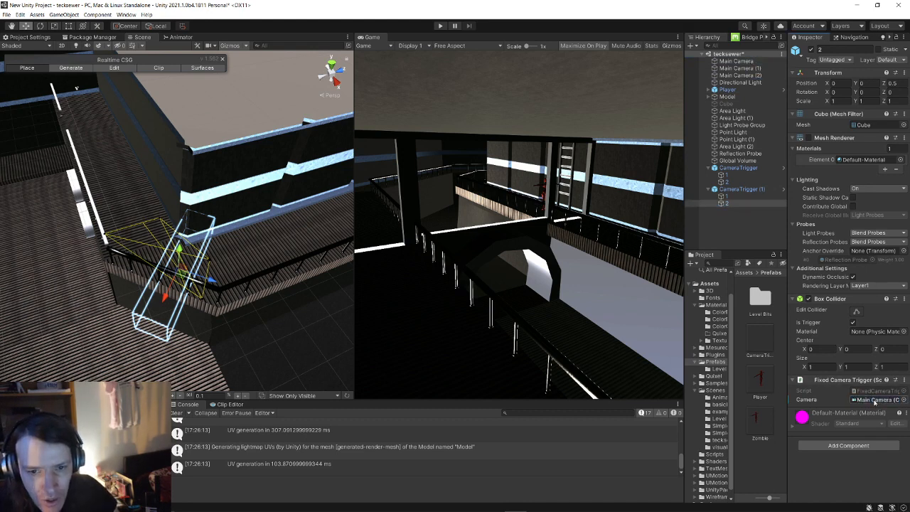
click(727, 196)
drag(752, 70, 843, 324)
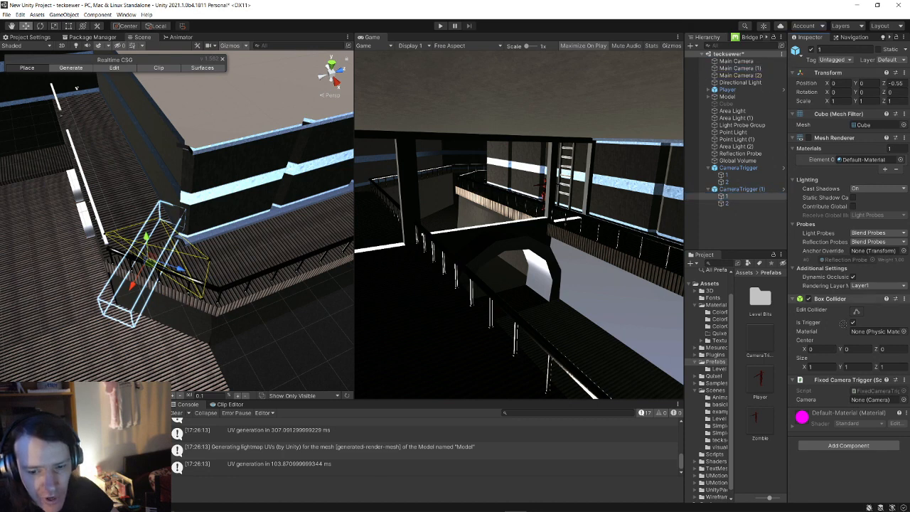
drag(871, 392, 873, 403)
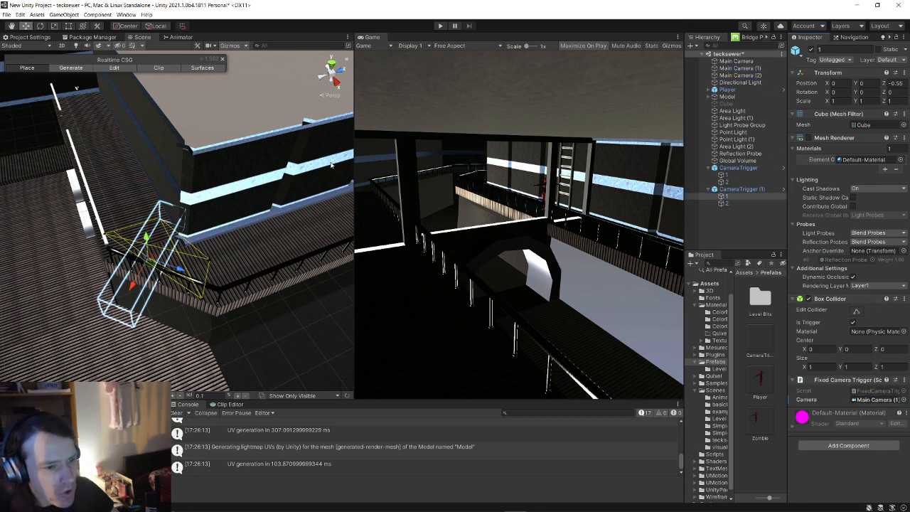
- Widen the Game view against the Scene view and save the scene
drag(357, 151, 291, 151)
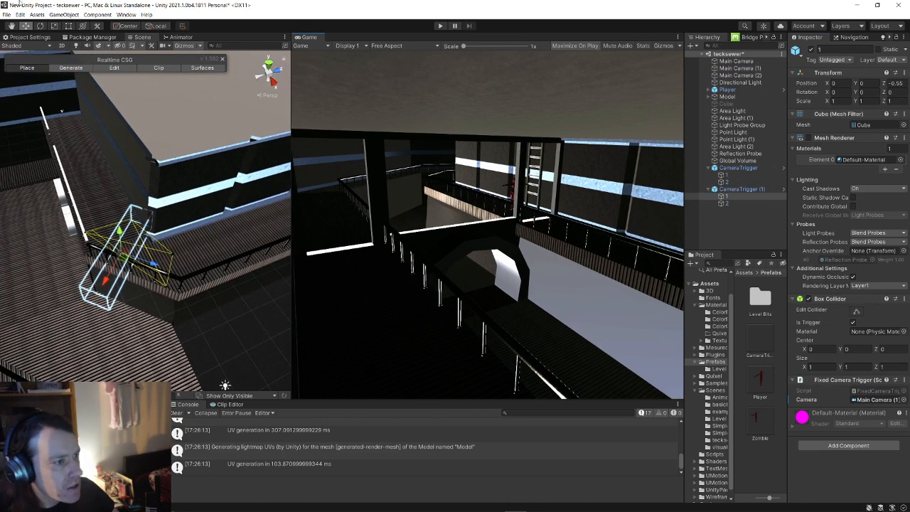
click(7, 16)
click(28, 51)
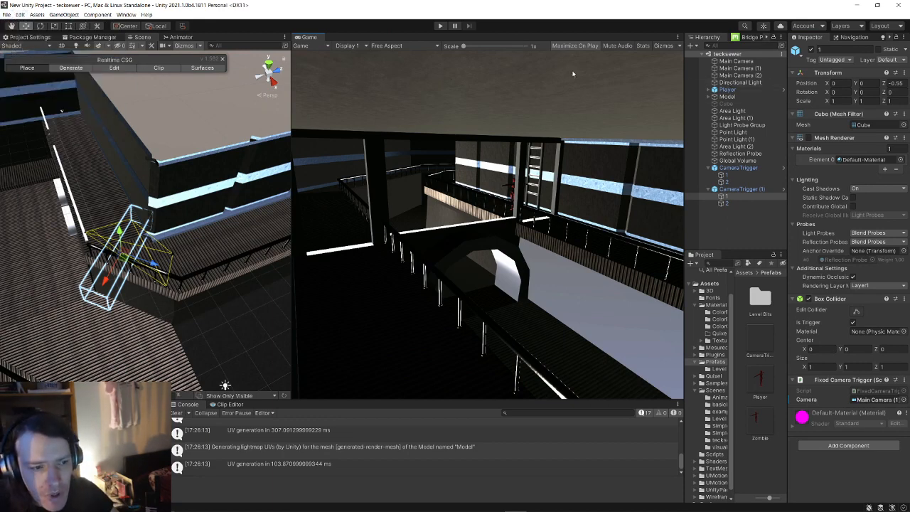
- Run and stop a brief play test of the level, and turn off maximizing the Game view on play
right_drag(163, 234, 175, 162)
key(w)
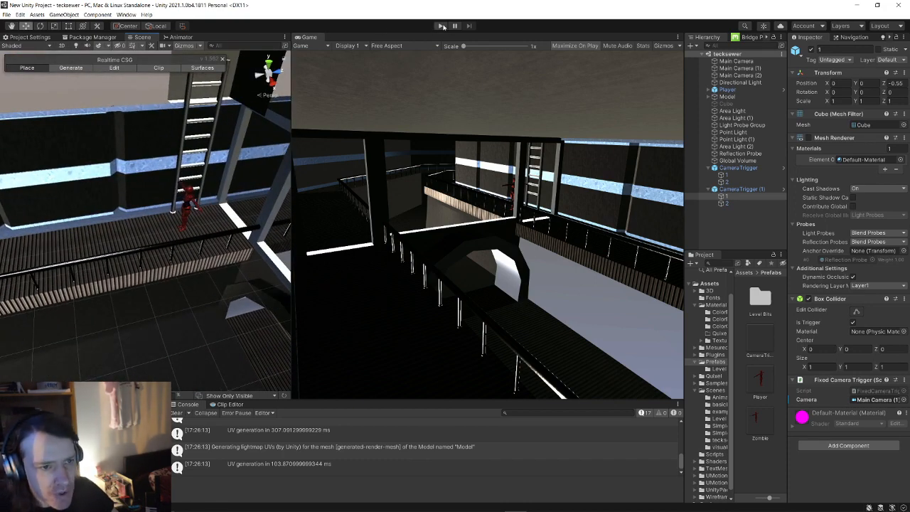
click(442, 26)
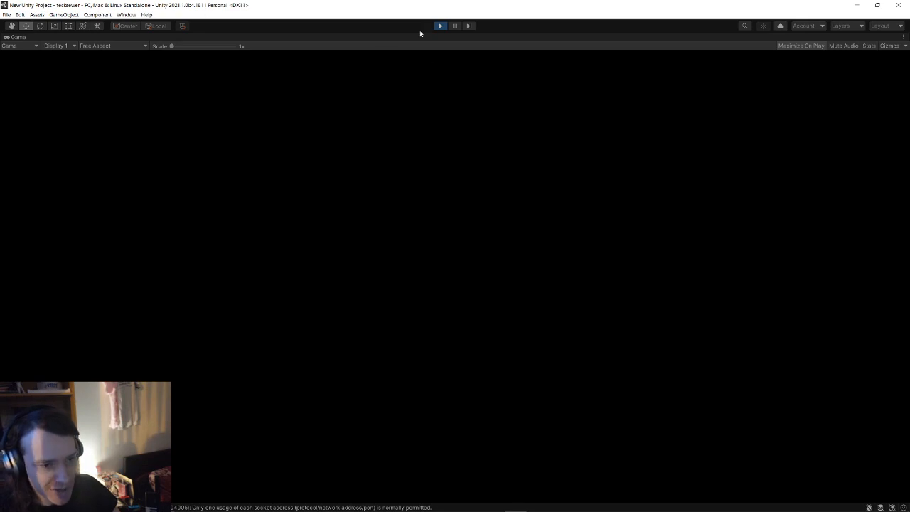
click(440, 26)
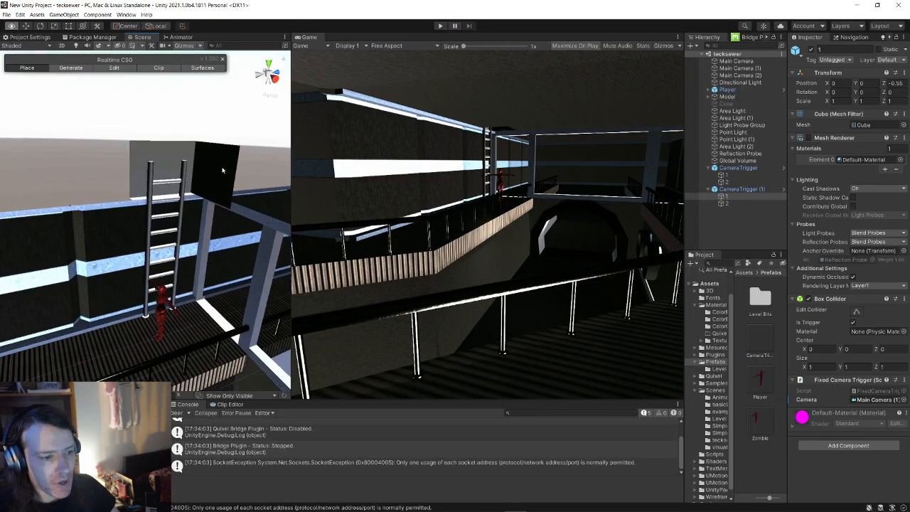
right_drag(222, 170, 229, 211)
key(s)
click(581, 47)
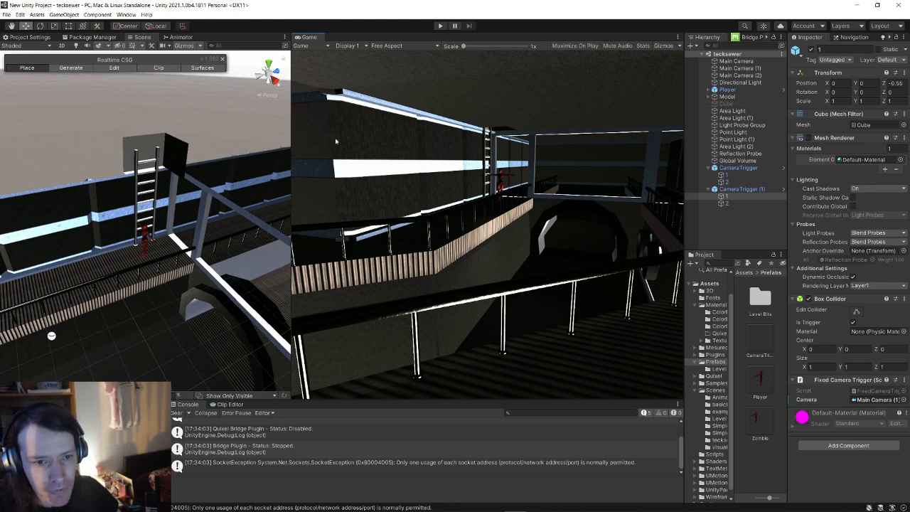
- Review the trigger volumes' camera assignments and move child 1 of CameraTrigger over the Player, to local Z -3.5
click(743, 203)
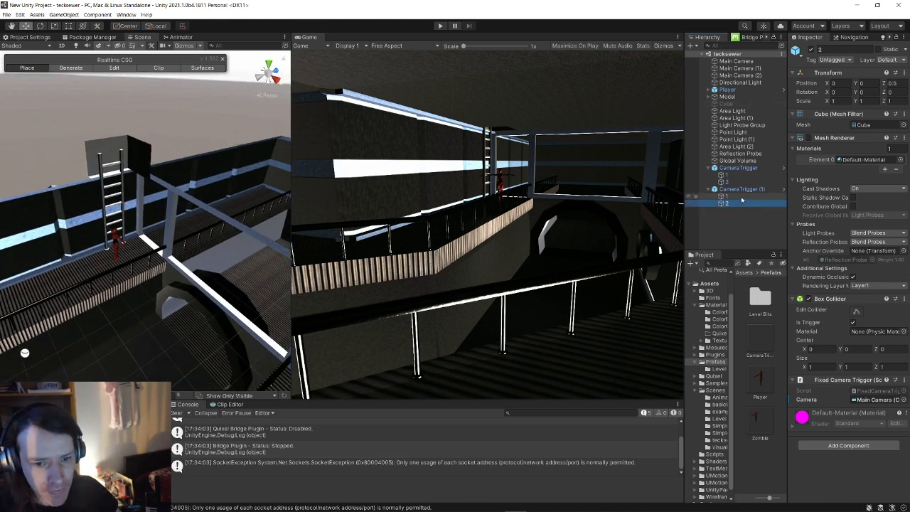
click(742, 175)
click(742, 182)
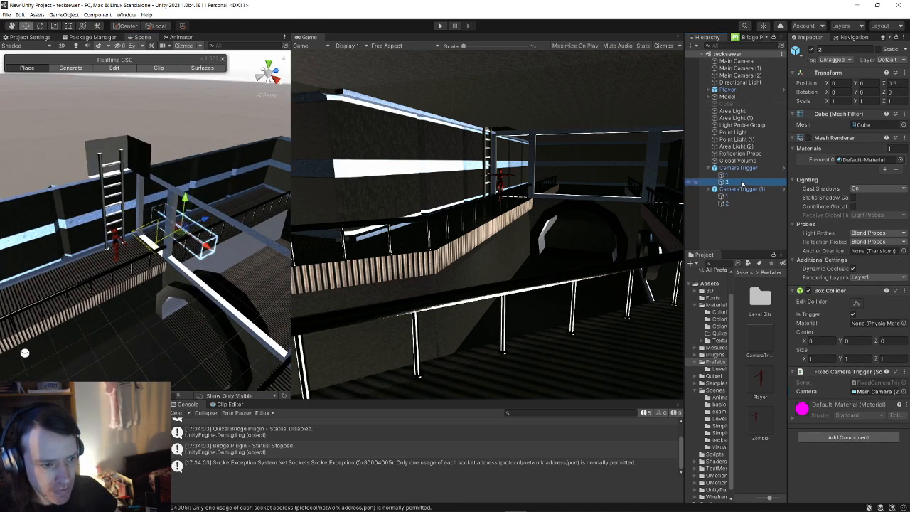
click(742, 175)
drag(192, 225, 146, 245)
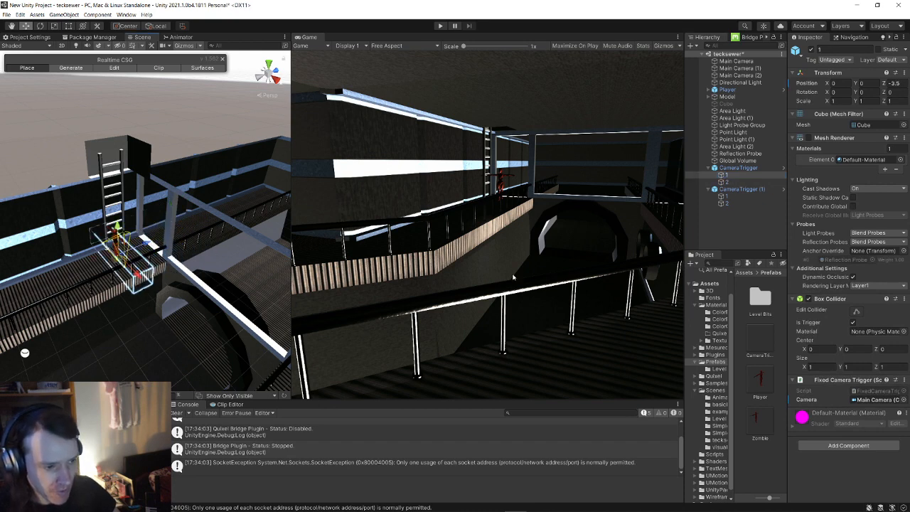
- Play the level and walk the Player along the walkway past the corner trigger to test the camera switch
click(440, 27)
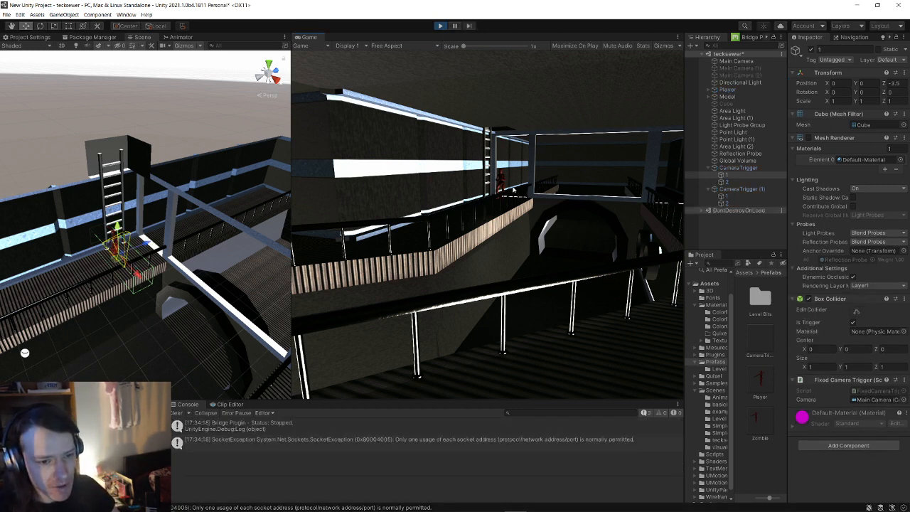
key(w)
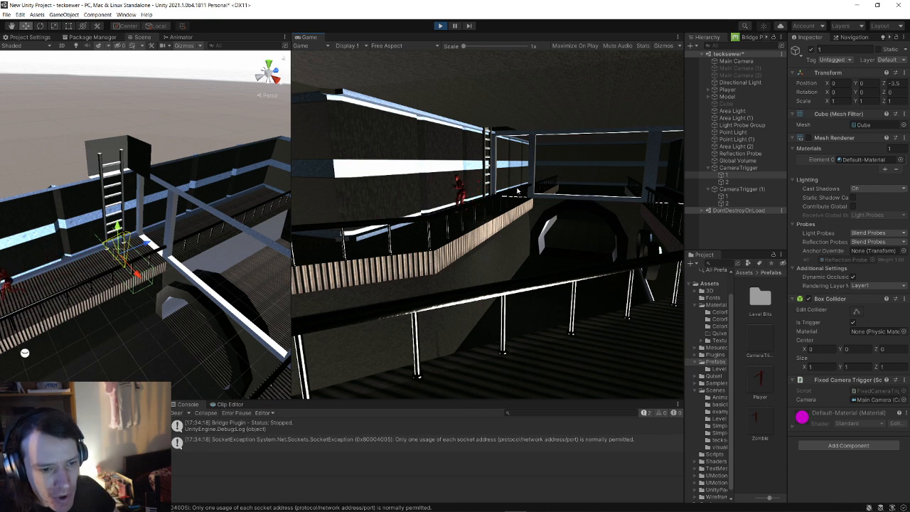
key(w)
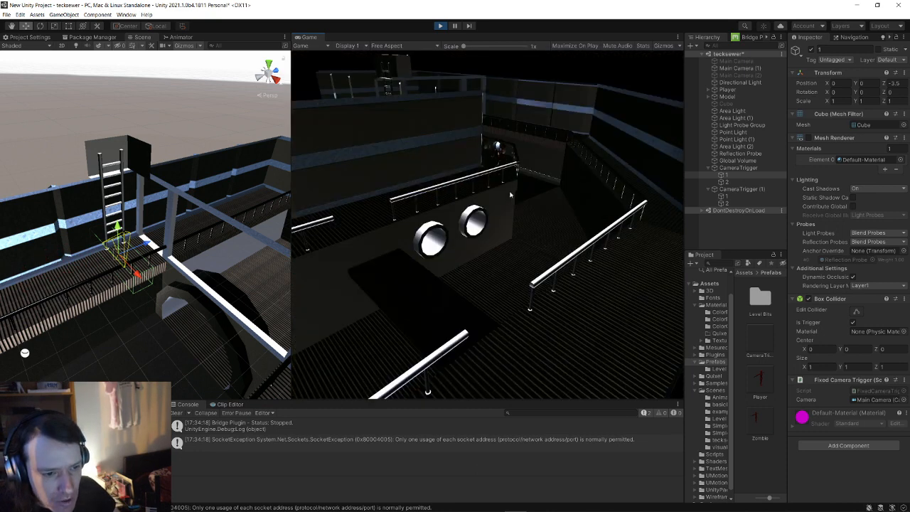
key(w)
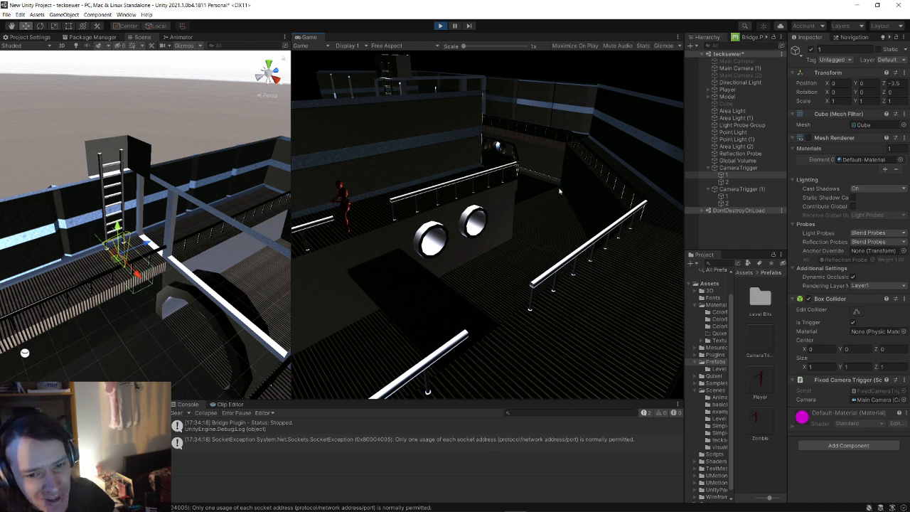
- Enable the hidden Cube in the running level to preview it, and disable it again
click(726, 103)
click(812, 49)
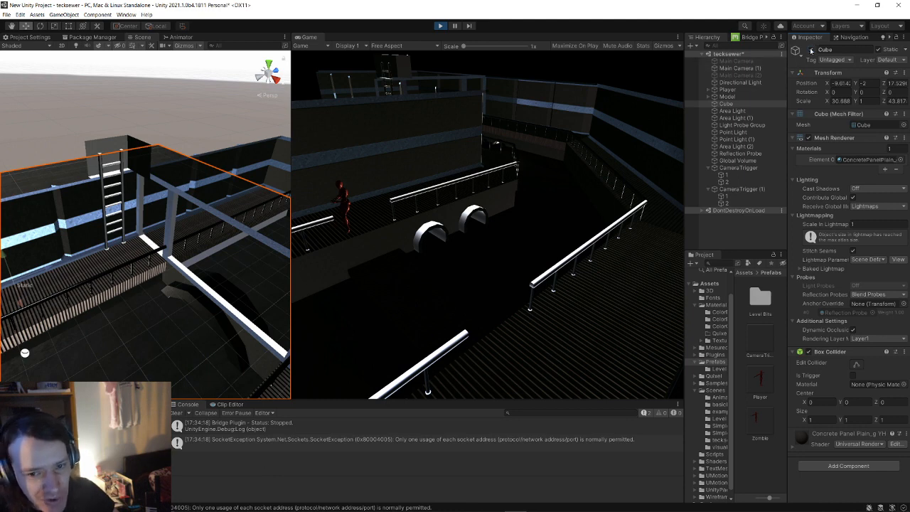
click(811, 49)
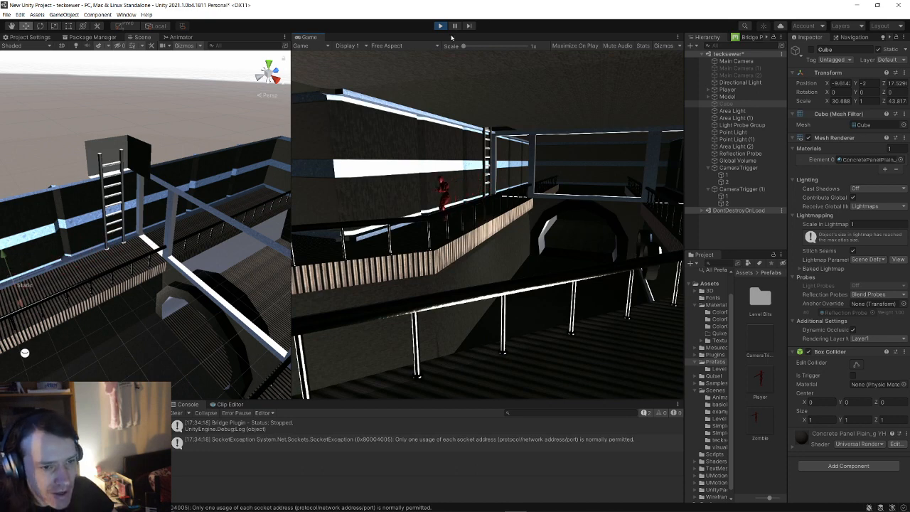
- Stop the play test and save the scene with the repositioned trigger volume
click(440, 26)
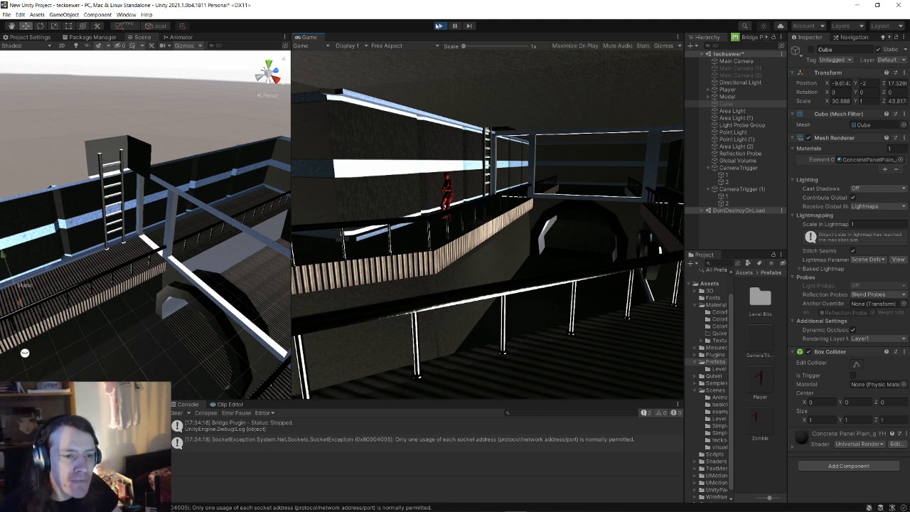
click(439, 26)
click(6, 15)
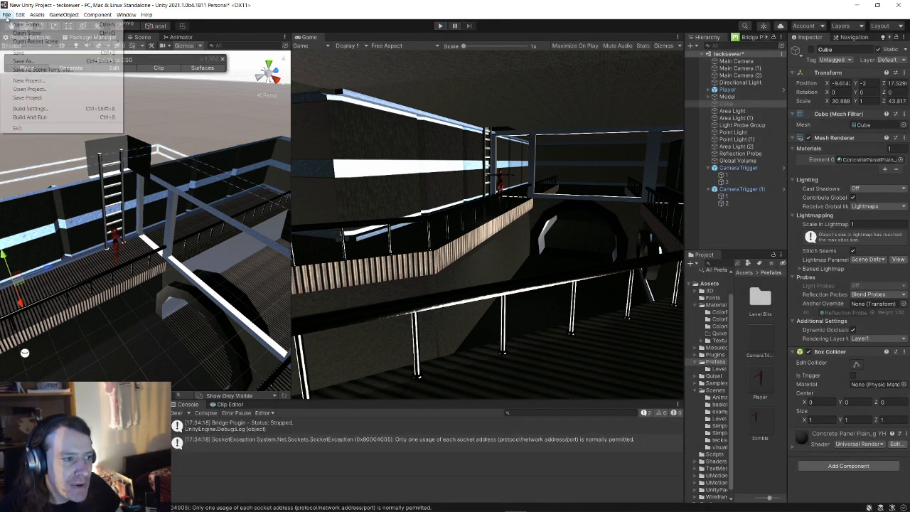
click(7, 16)
click(6, 16)
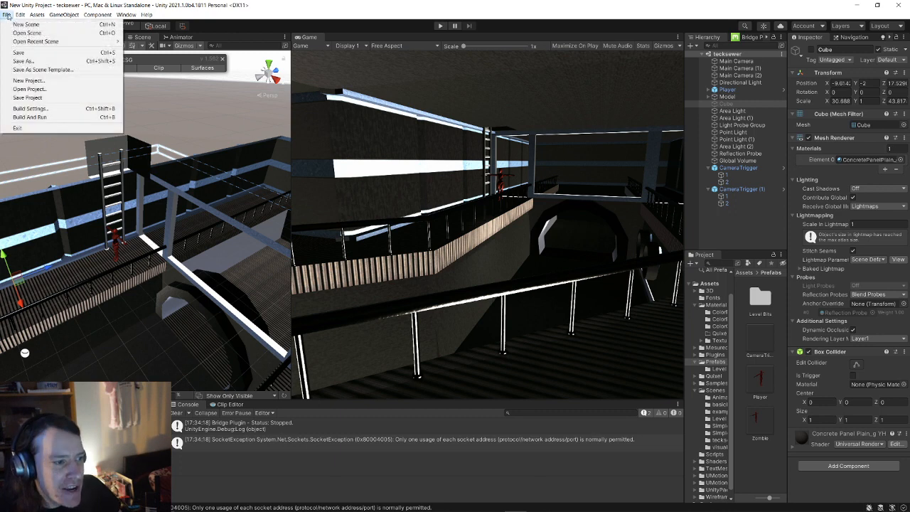
- Save the scene and the project
click(45, 97)
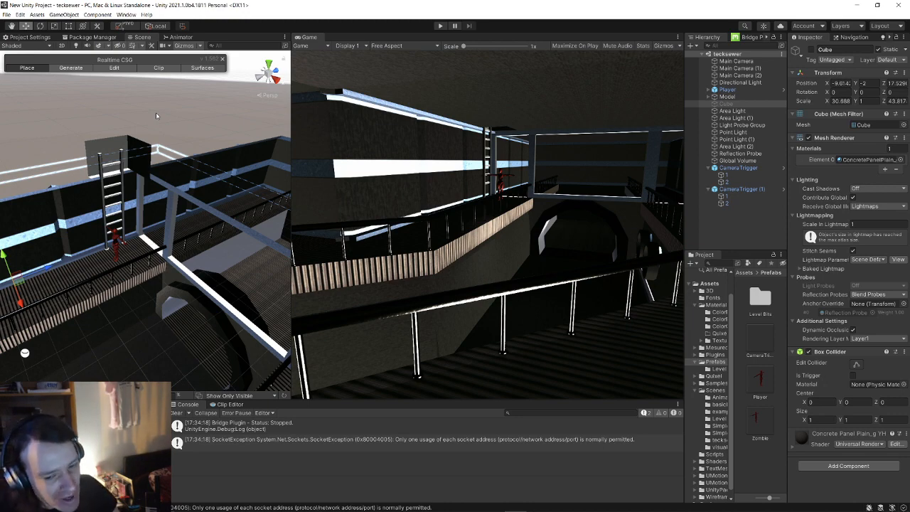
right_drag(156, 113, 166, 244)
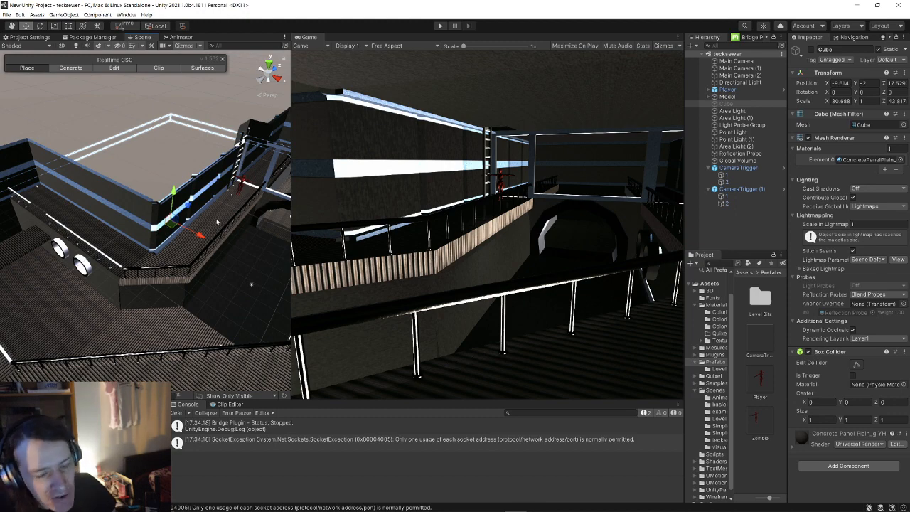
right_drag(220, 222, 111, 260)
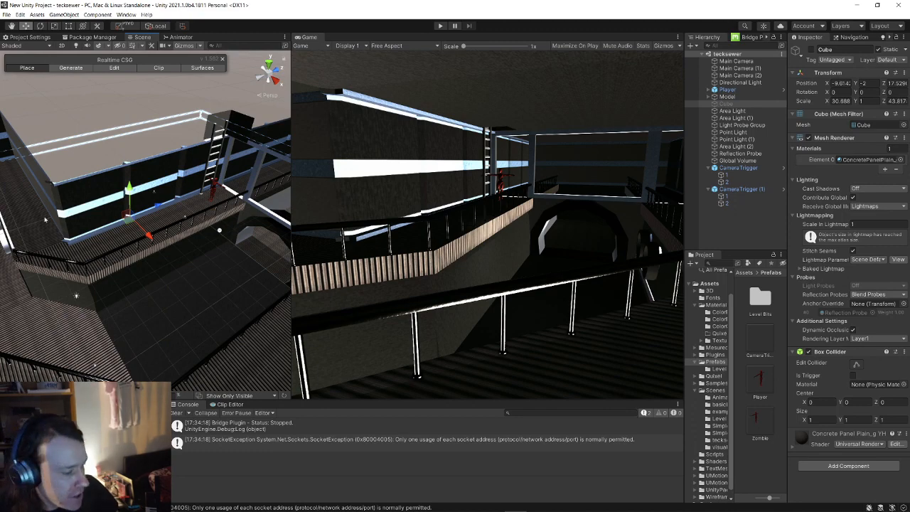
mouse_move(192, 222)
right_down()
mouse_move(226, 199)
mouse_move(224, 221)
mouse_move(206, 218)
right_up()
right_drag(219, 274, 242, 282)
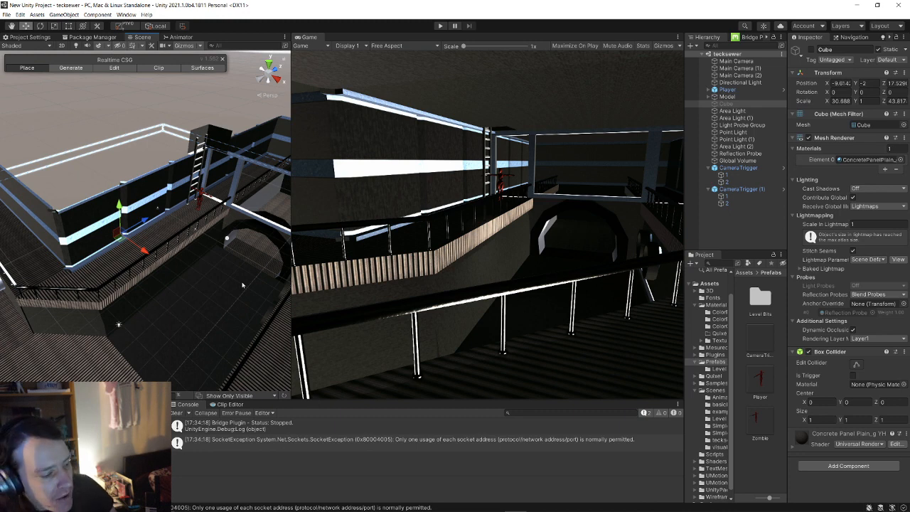
right_drag(201, 209, 212, 203)
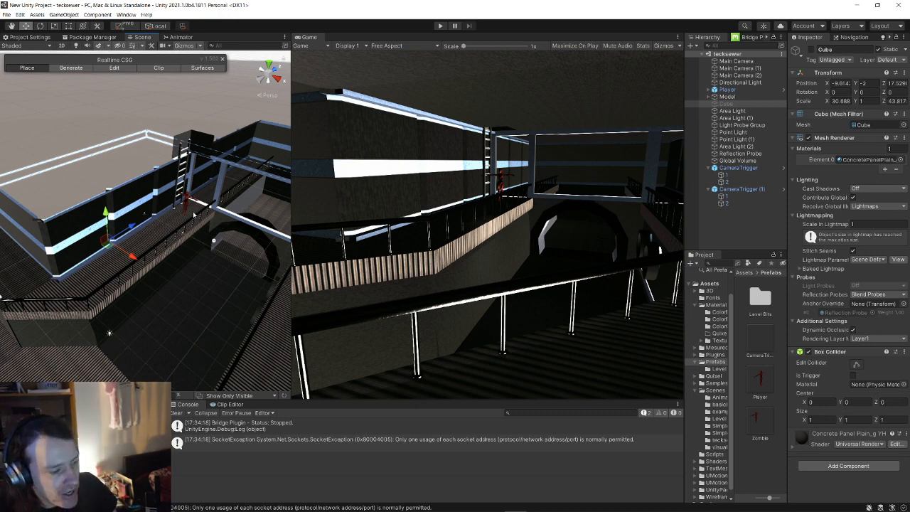
right_drag(184, 227, 159, 196)
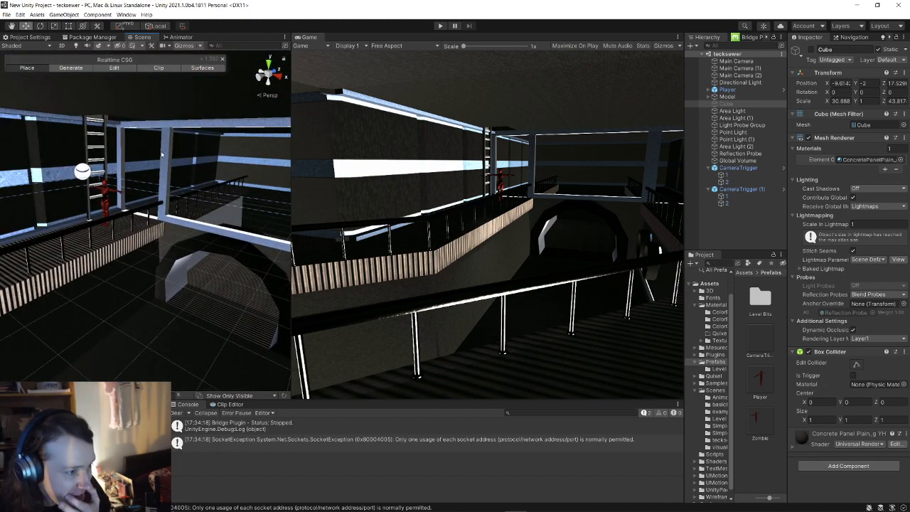
click(6, 15)
click(21, 53)
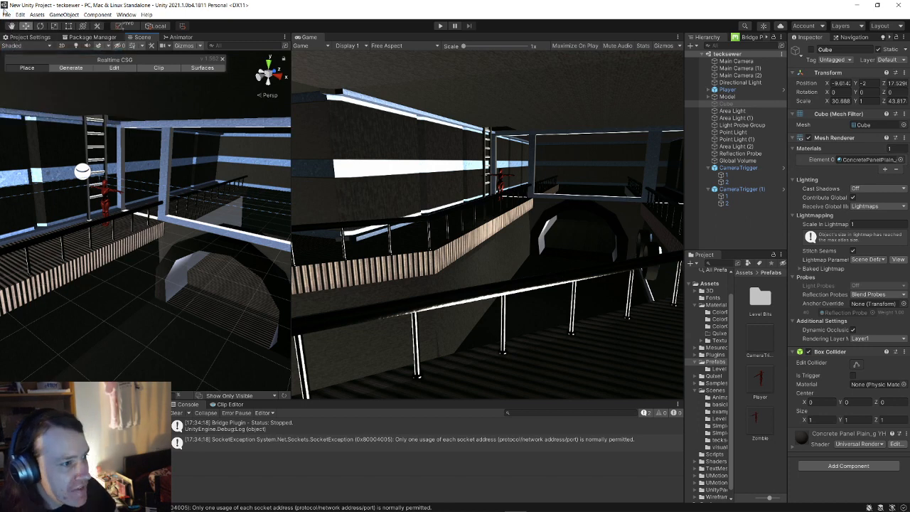
click(6, 14)
click(27, 97)
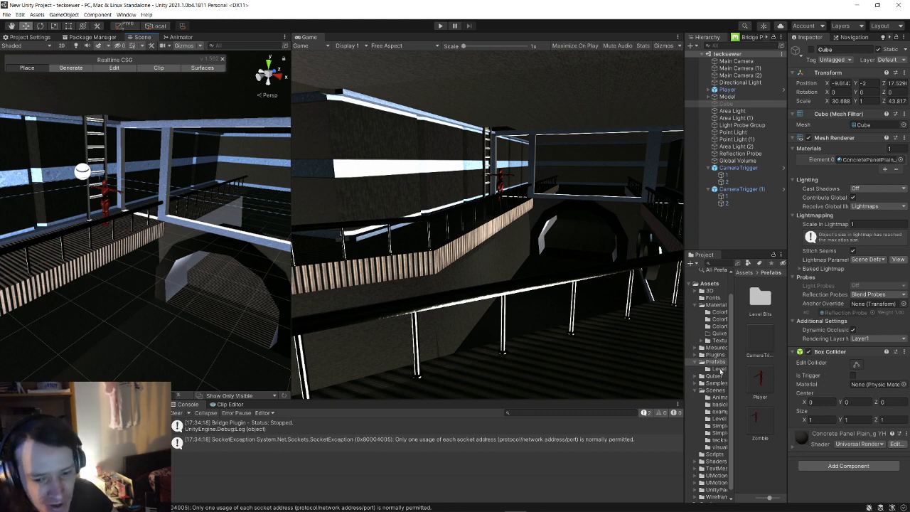
- Collapse both CameraTrigger objects and add the Zombie prefab to the end of the tecksewer scene's object list
click(759, 420)
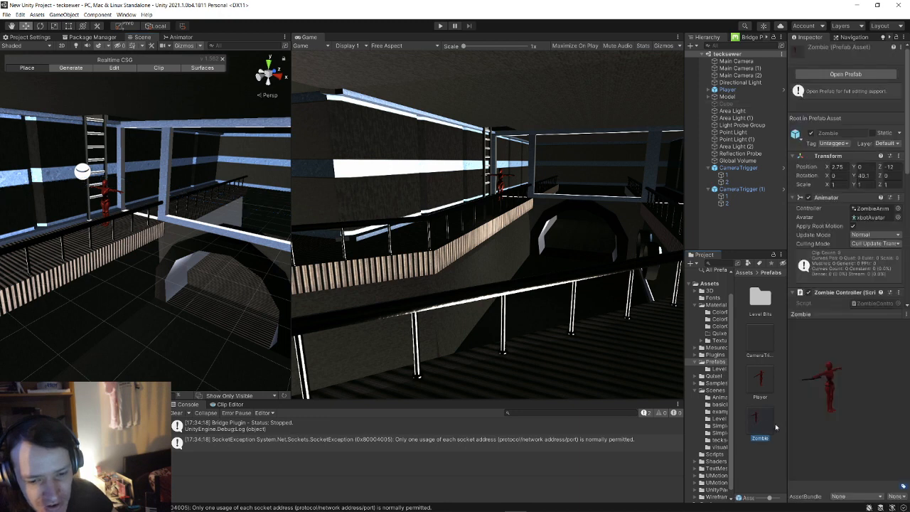
click(709, 168)
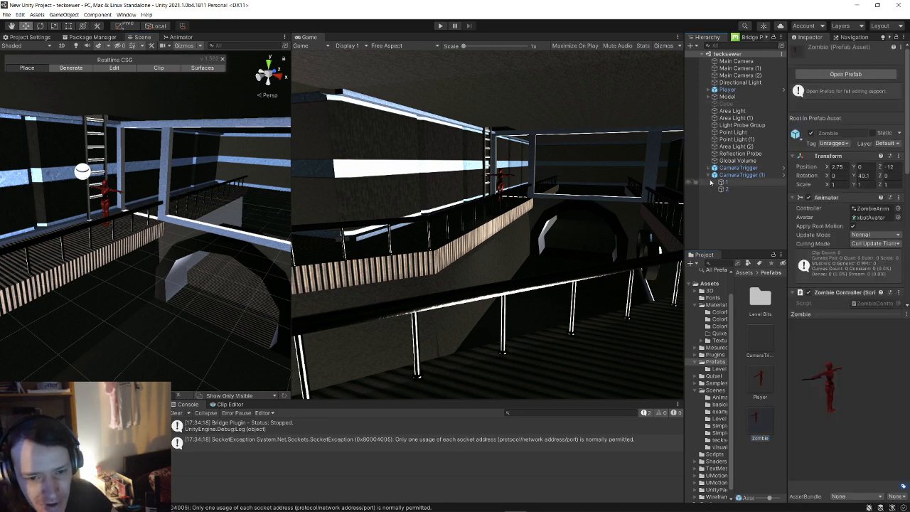
click(712, 175)
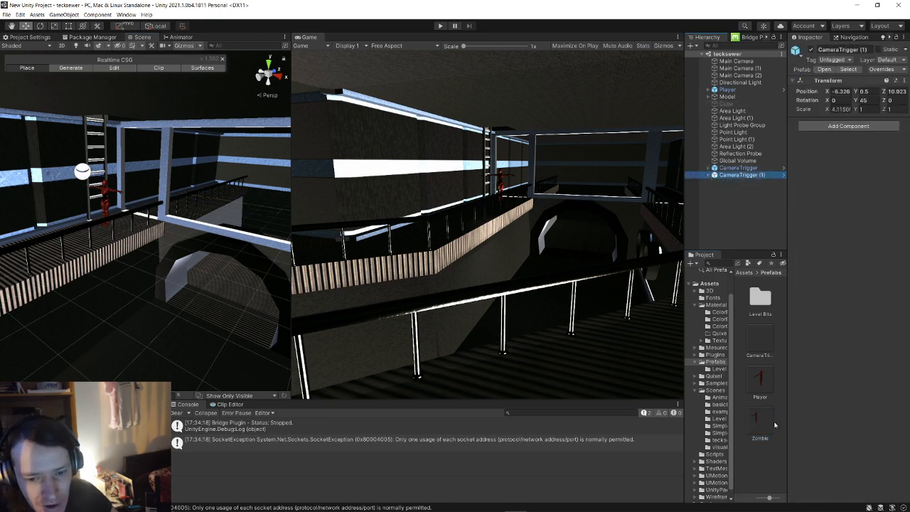
drag(773, 424, 733, 190)
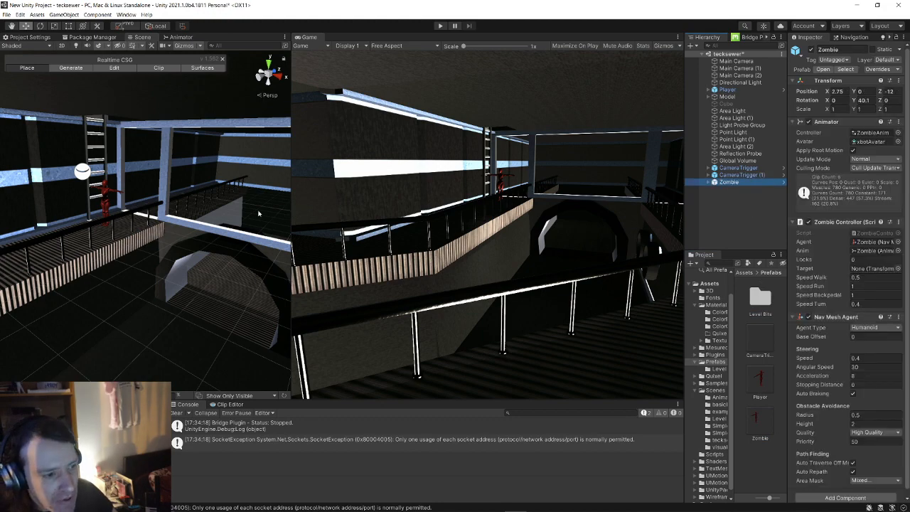
key(s)
right_drag(258, 213, 283, 258)
right_drag(65, 118, 178, 183)
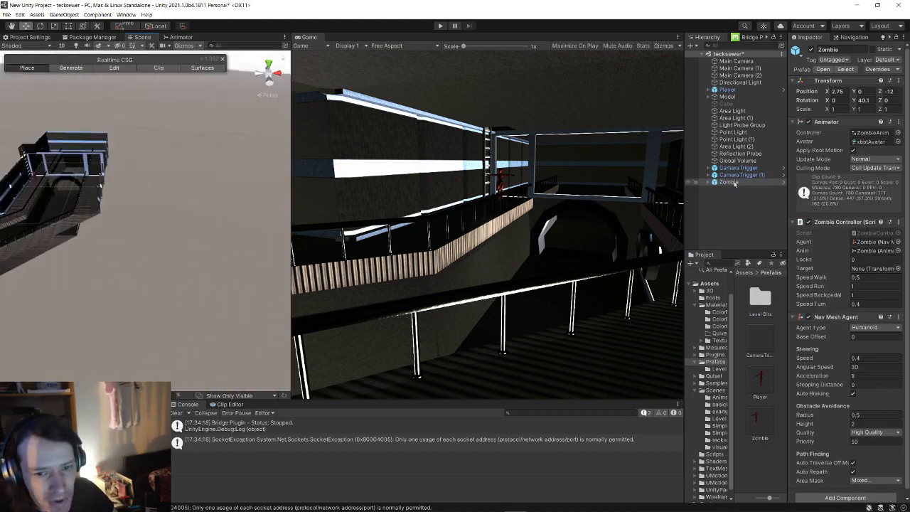
double_click(728, 182)
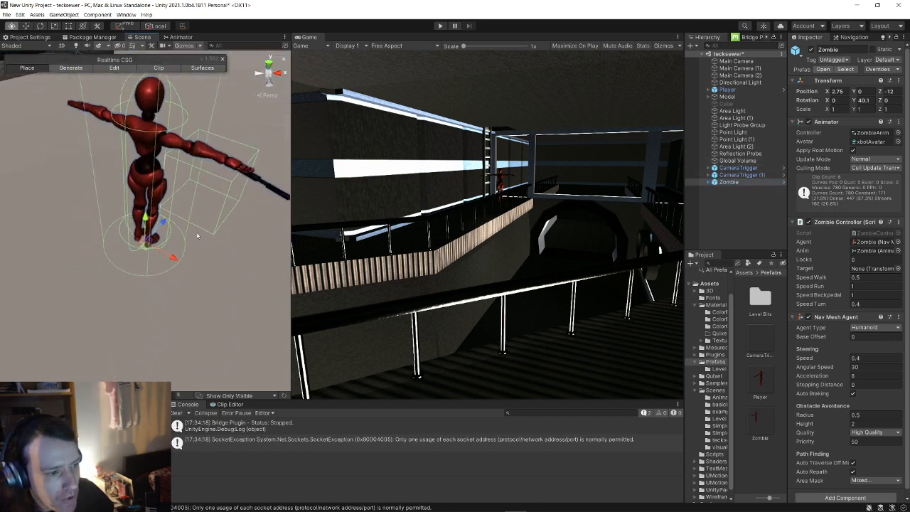
- Move the Zombie from its spot outside the level into the level, to about X -17.01, Z 4.64
key(s)
right_drag(198, 235, 158, 226)
drag(257, 243, 78, 163)
key(w)
right_drag(78, 163, 562, 132)
key(w)
key(d)
key(s)
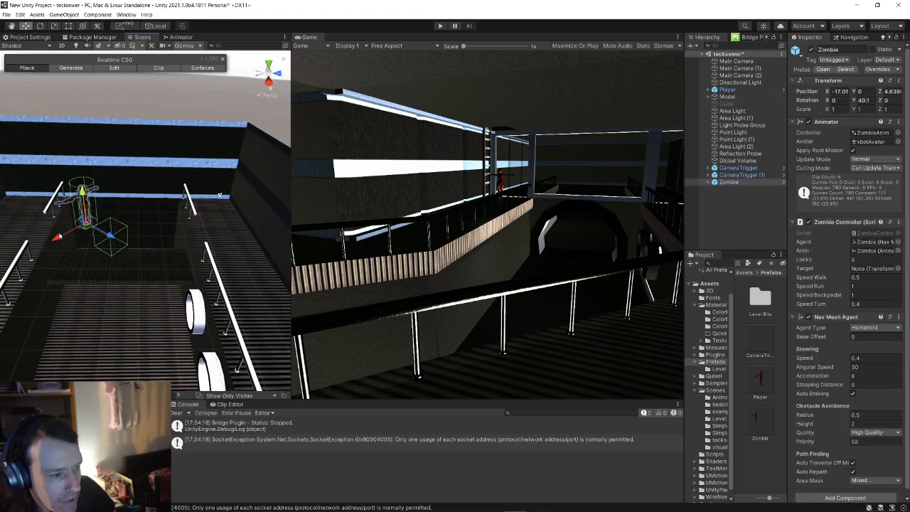
- Position the Zombie on the railed walkway beside the wall, at about X -18.29, Z 10.50
drag(60, 237, 238, 216)
key(w)
right_drag(239, 216, 174, 225)
drag(82, 237, 50, 258)
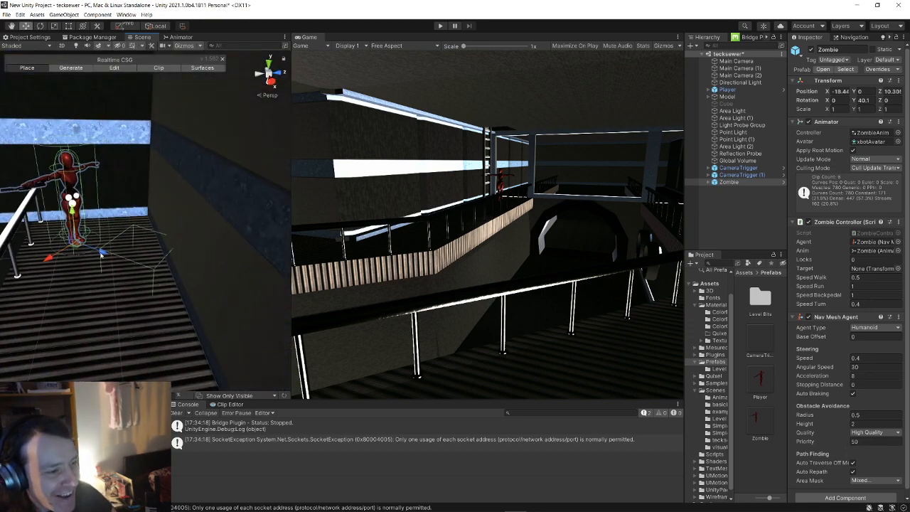
drag(105, 254, 112, 260)
middle_drag(125, 221, 144, 222)
right_drag(144, 223, 148, 201)
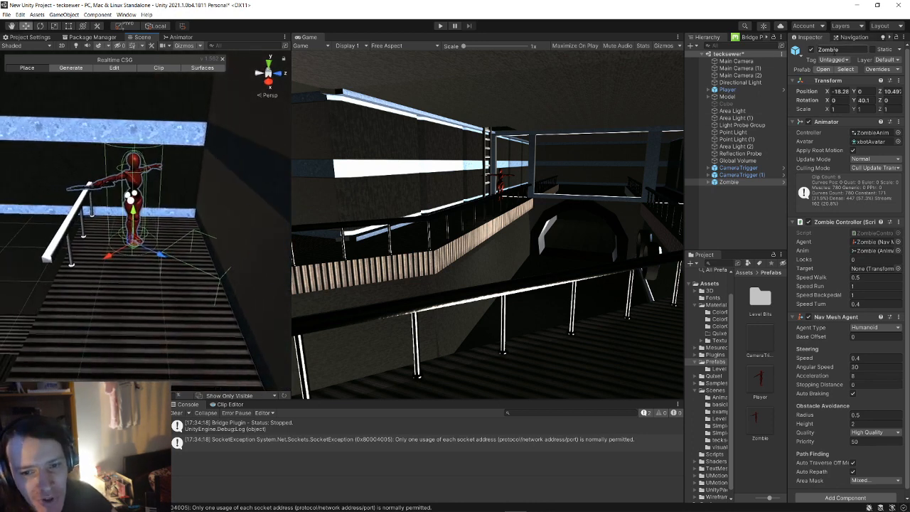
- Widen the Inspector and turn the Zombie to face along the walkway with a Y rotation of 91.01
drag(788, 74, 699, 96)
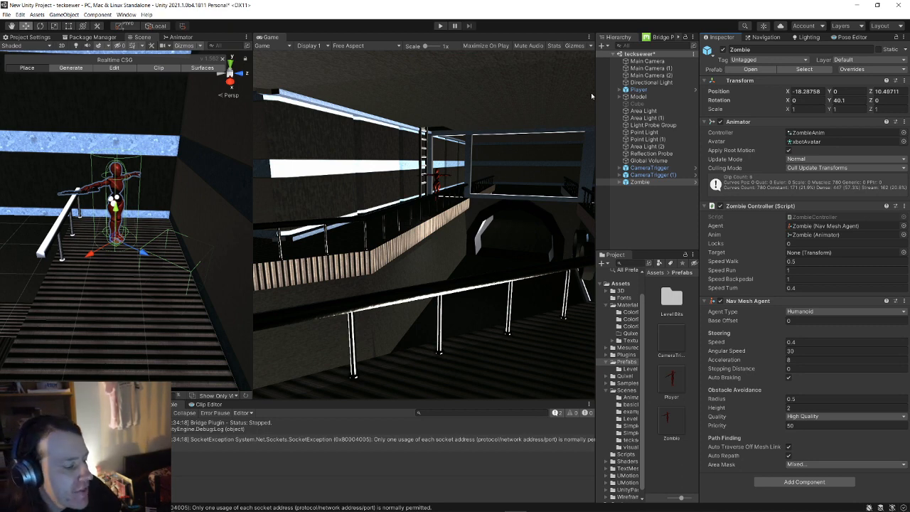
scroll(173, 197, down, 2)
middle_drag(173, 198, 199, 205)
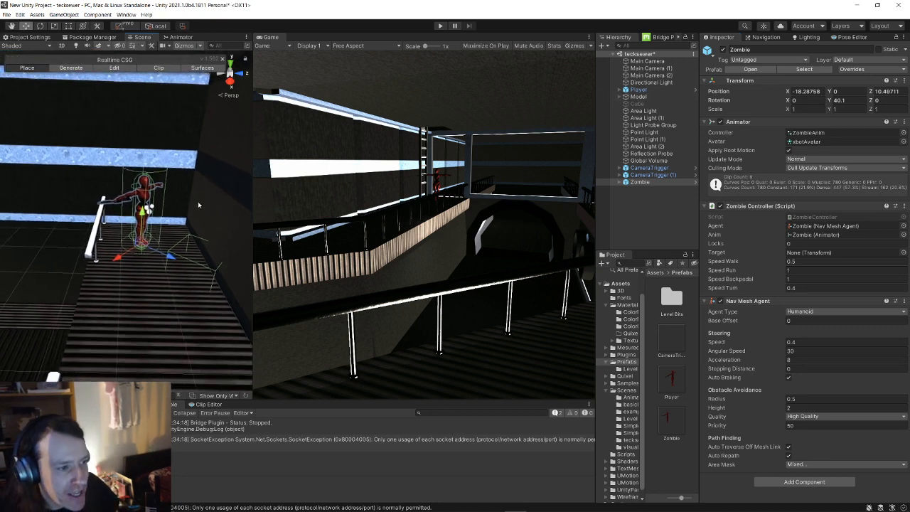
key(e)
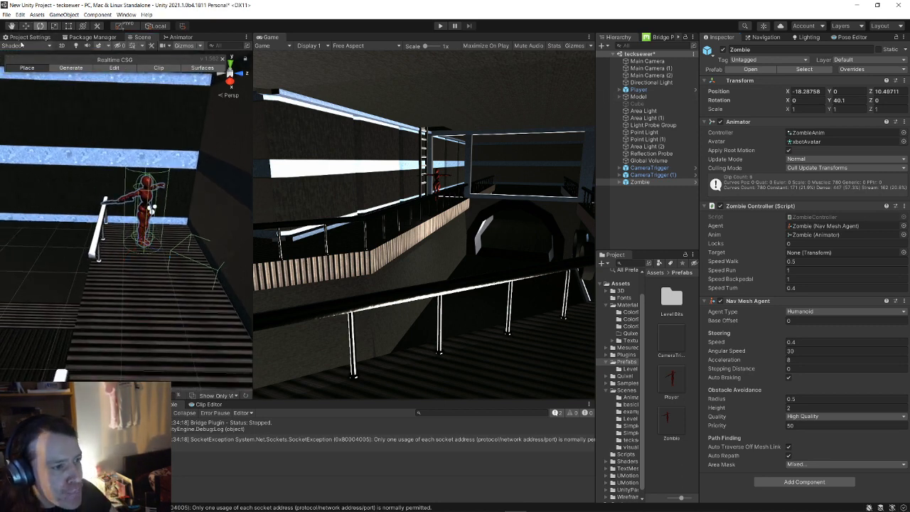
drag(831, 102, 678, 133)
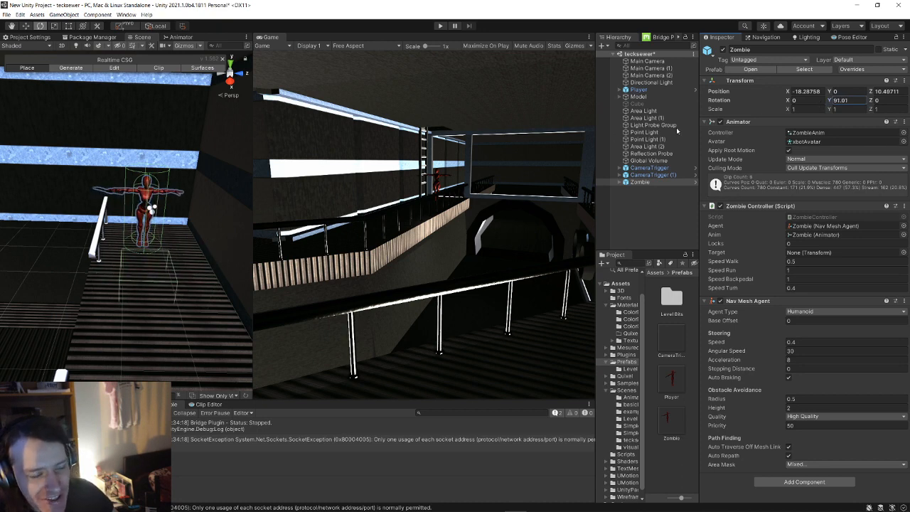
- Duplicate the Zombie with the Move tool active and shift the copy along its local X axis
key(s)
right_drag(229, 270, 11, 32)
click(23, 27)
right_drag(197, 178, 185, 205)
key(s)
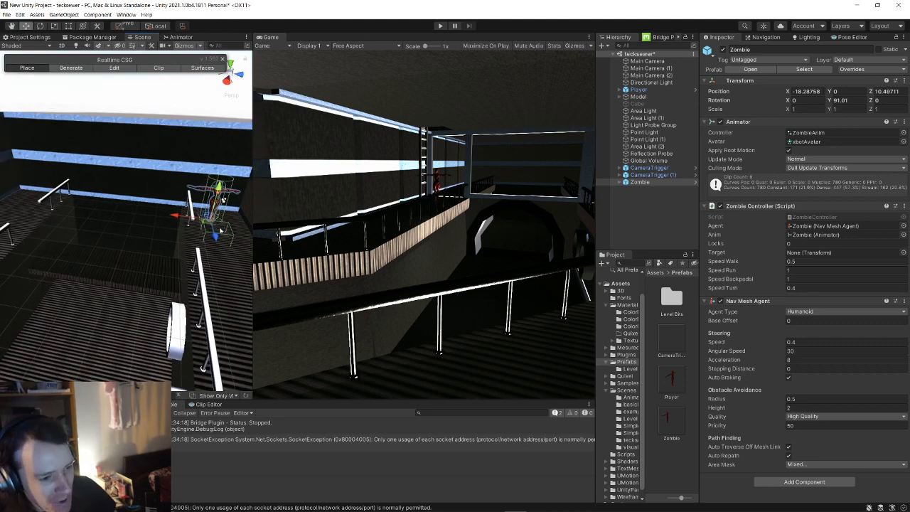
key(ctrl+d)
drag(178, 216, 882, 203)
- Duplicate the original Zombie and move the copy along the walkway to about X -10.82, Z 10.37
right_drag(160, 205, 75, 189)
key(w)
click(77, 190)
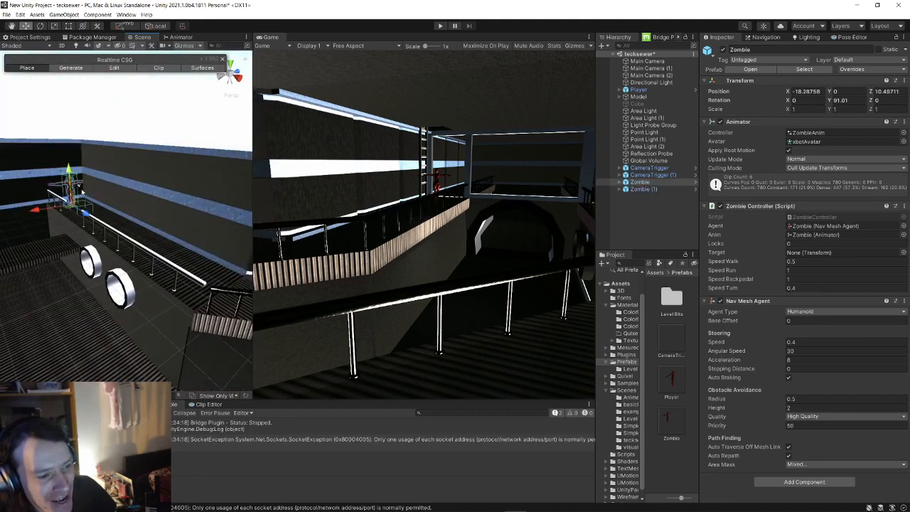
key(ctrl+d)
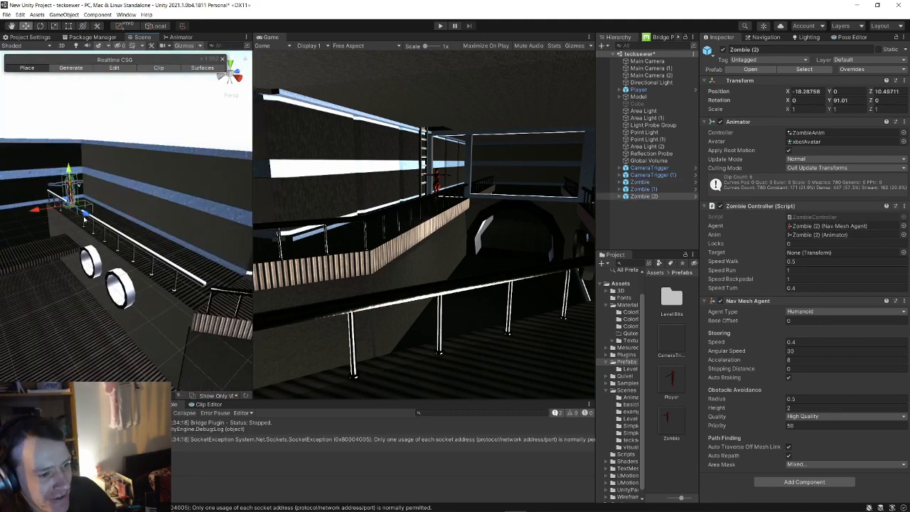
drag(84, 221, 131, 241)
right_drag(132, 241, 229, 229)
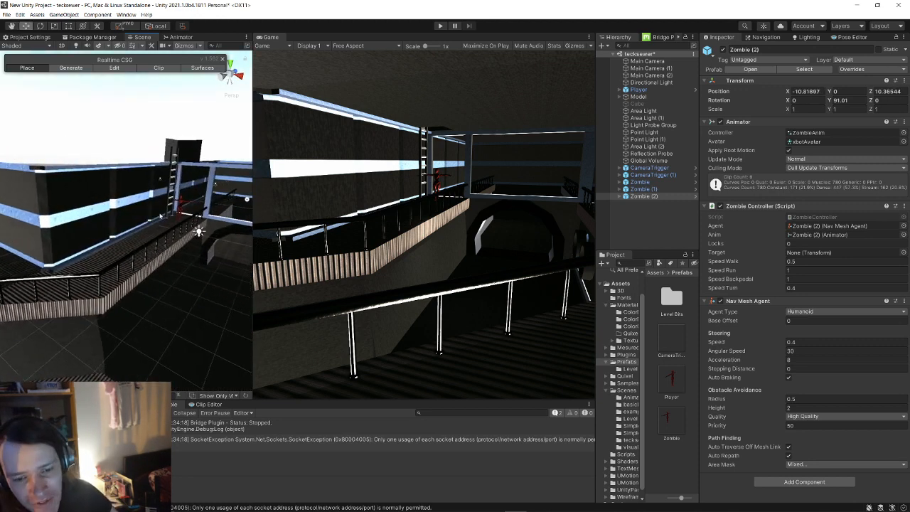
- Duplicate Zombie (2), move the copy to the walkway's far end at about X -5.89, Z 34.86, and set its Y rotation to 185.2
click(657, 191)
click(644, 197)
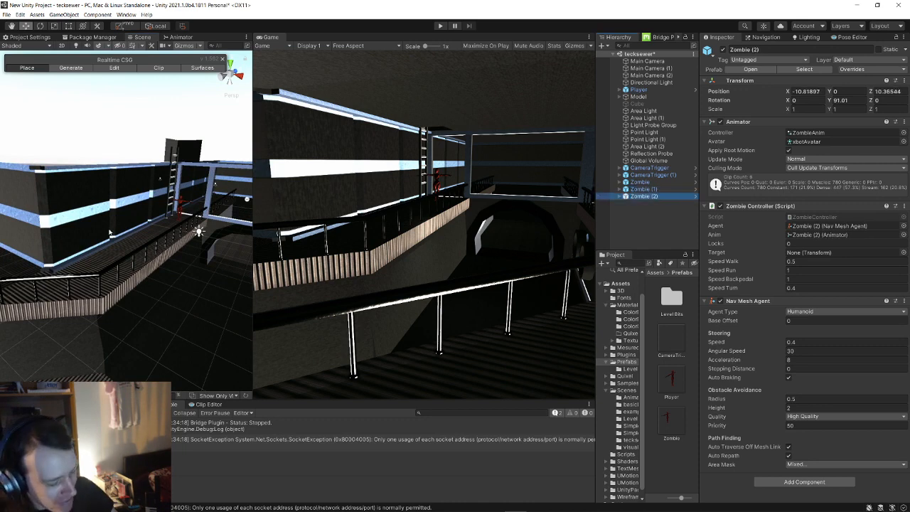
key(ctrl+d)
right_drag(110, 233, 94, 227)
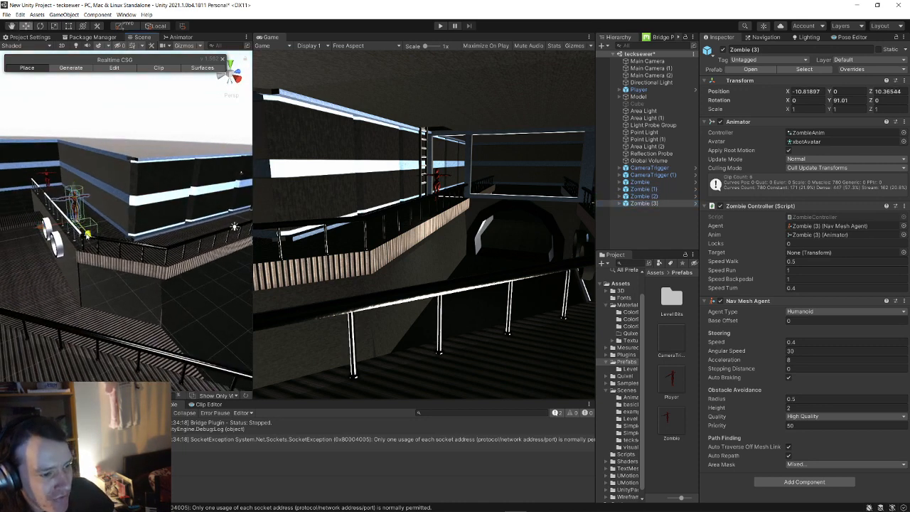
drag(87, 233, 459, 225)
right_drag(107, 249, 80, 219)
key(w)
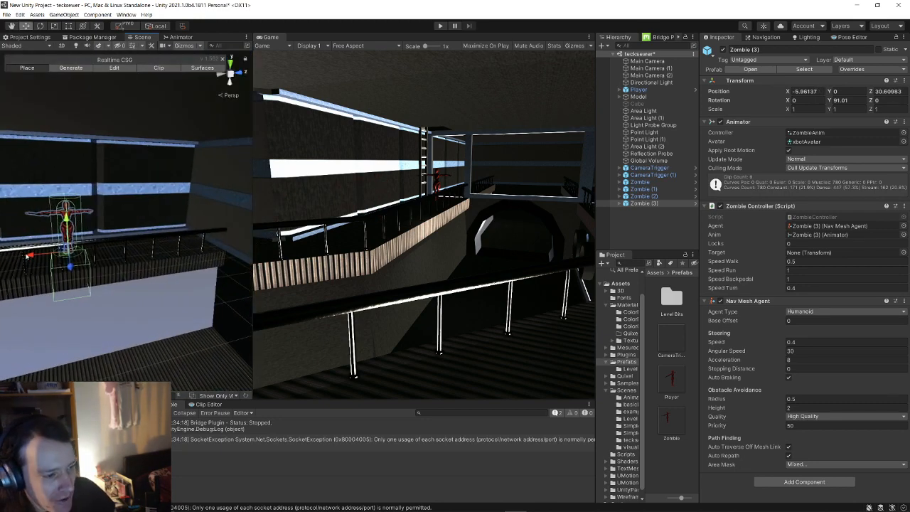
drag(27, 255, 151, 243)
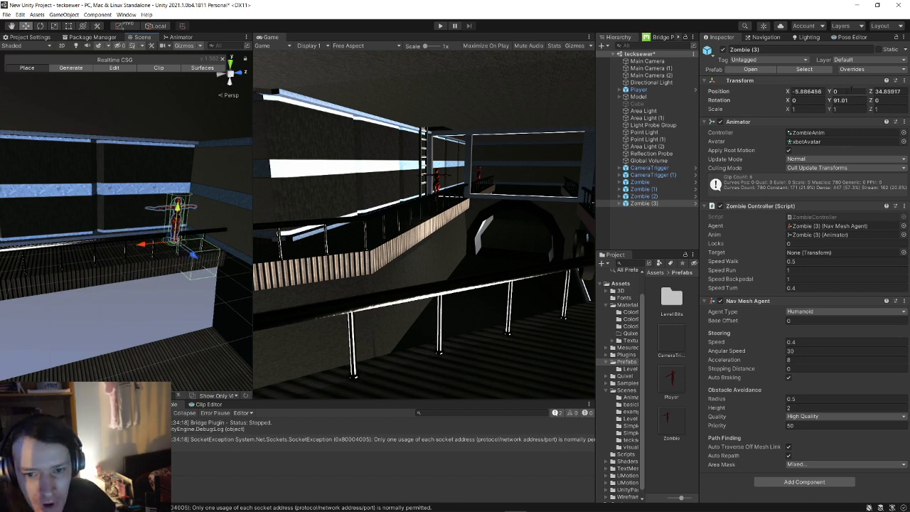
drag(830, 101, 149, 125)
- Duplicate Zombie (3), move the copy to about X -6.13, Z 32.19, and set its Y rotation to 180
click(654, 204)
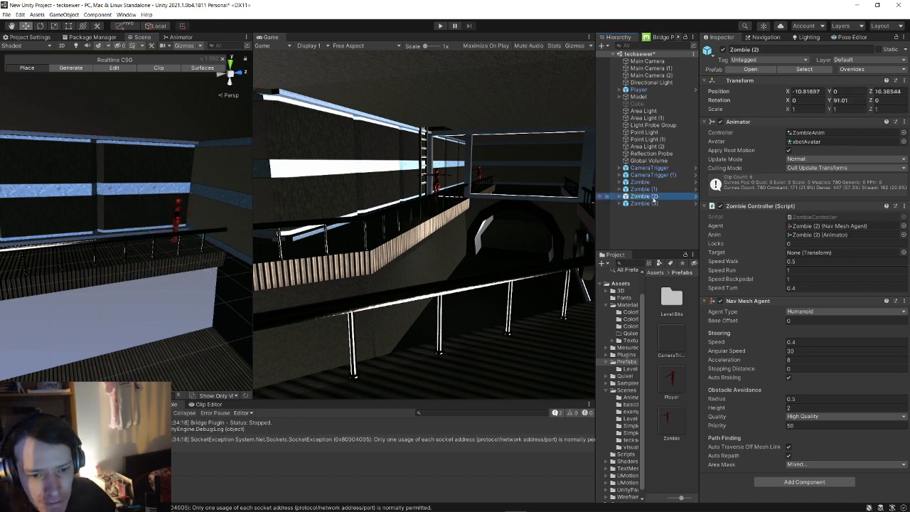
key(ctrl+d)
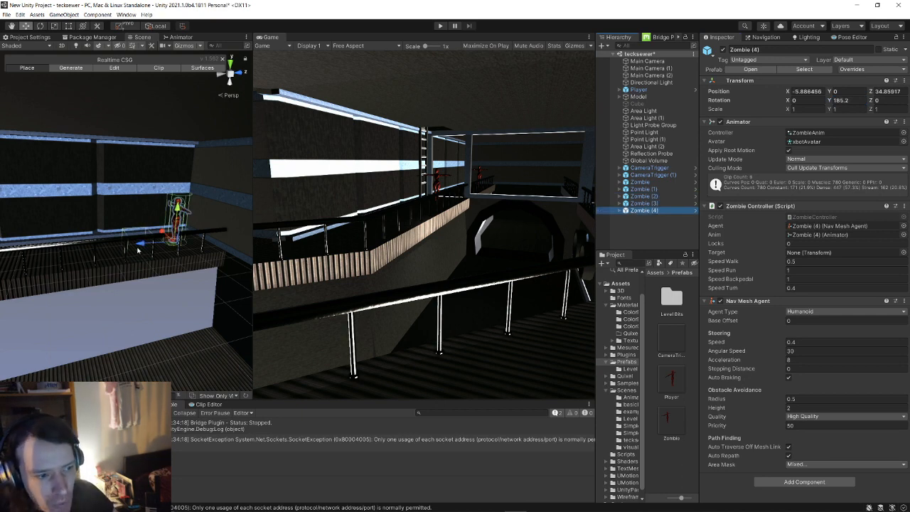
drag(142, 246, 193, 238)
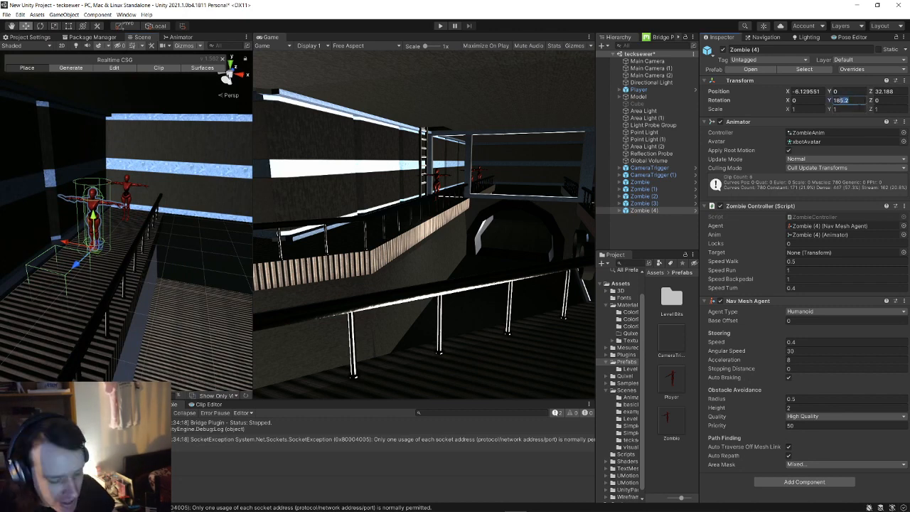
text(180)
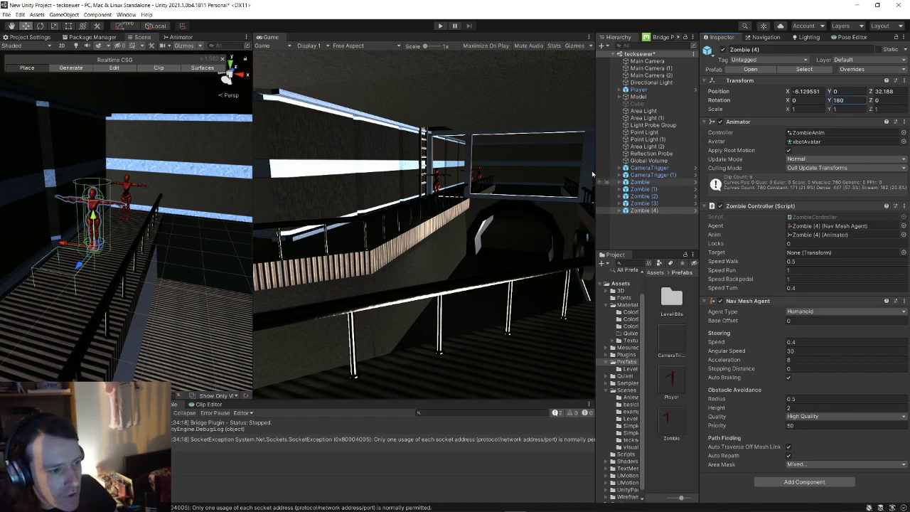
- Set Zombie (3)'s Y rotation to 180 and move it along the walkway to Z 34.75
right_drag(169, 192, 117, 240)
key(w)
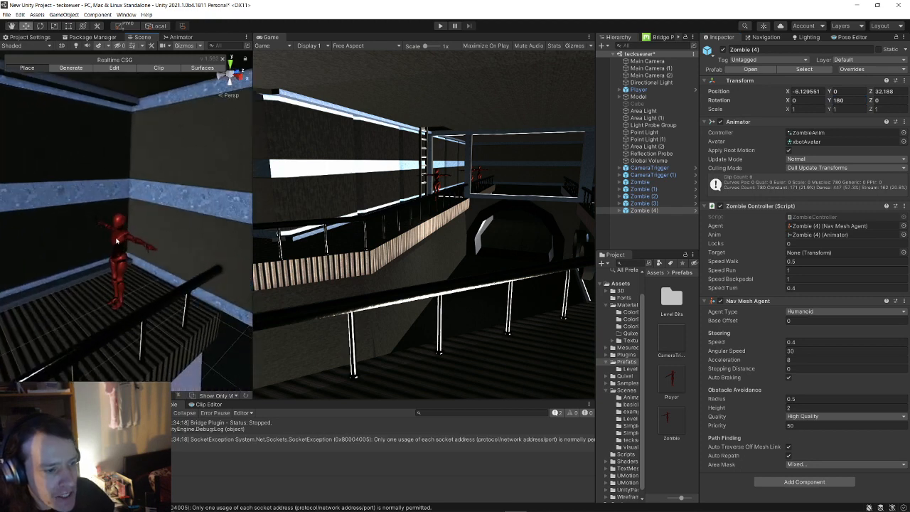
click(117, 240)
click(862, 100)
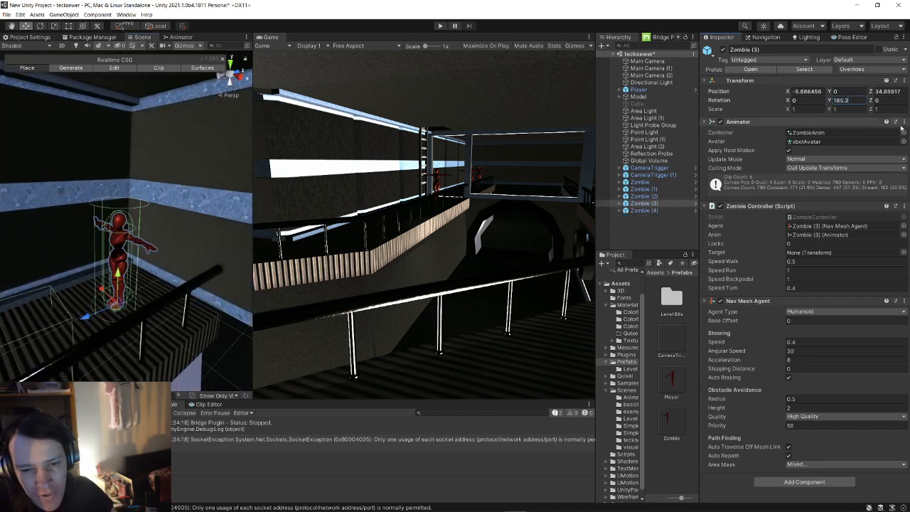
text(180)
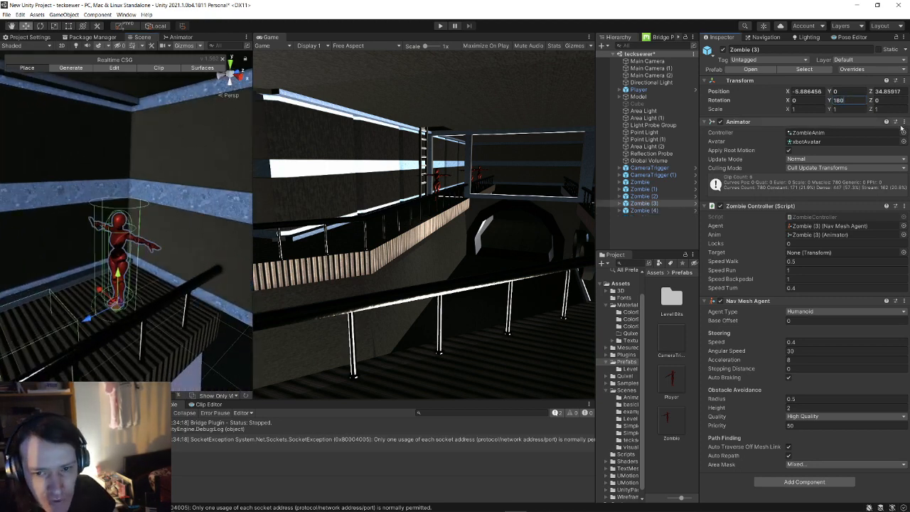
right_drag(227, 265, 189, 284)
drag(190, 283, 173, 287)
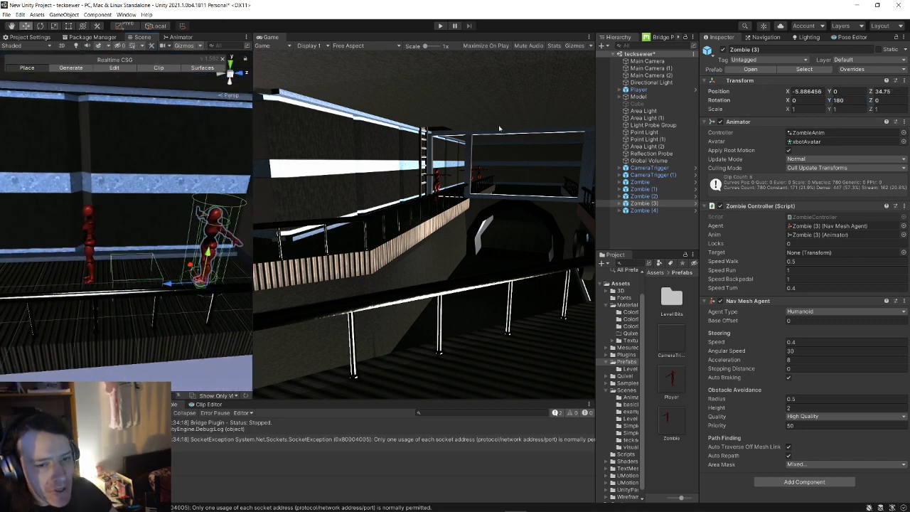
- Select Zombie (3) and Zombie (4) together and shift both slightly along the X axis toward the railing
double_click(644, 211)
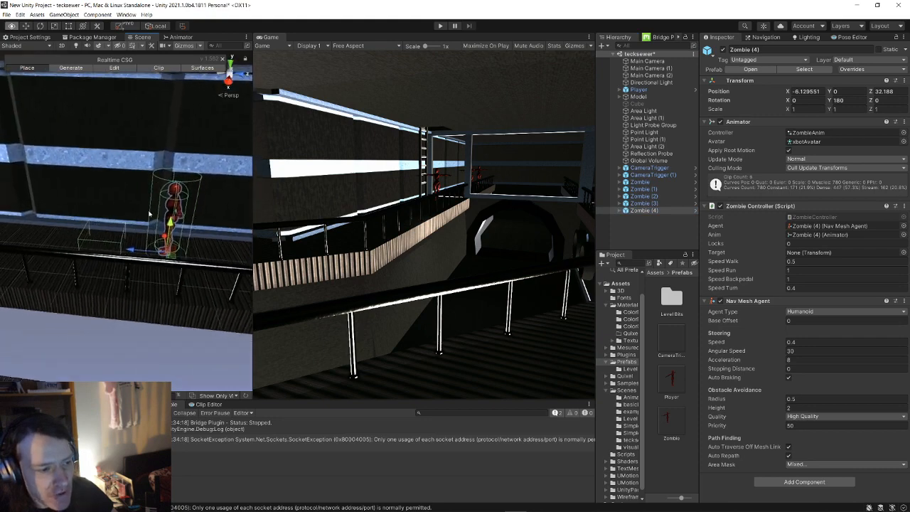
alt+drag(149, 214, 164, 200)
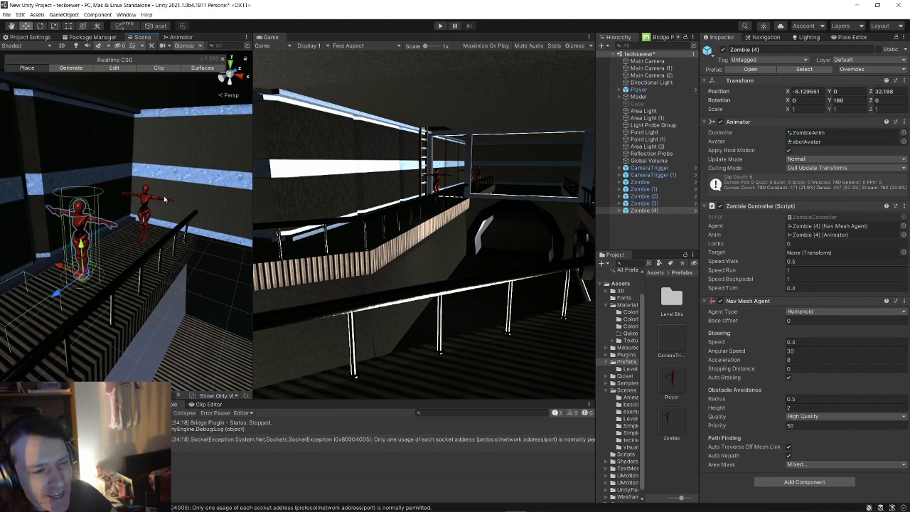
alt+drag(164, 200, 150, 198)
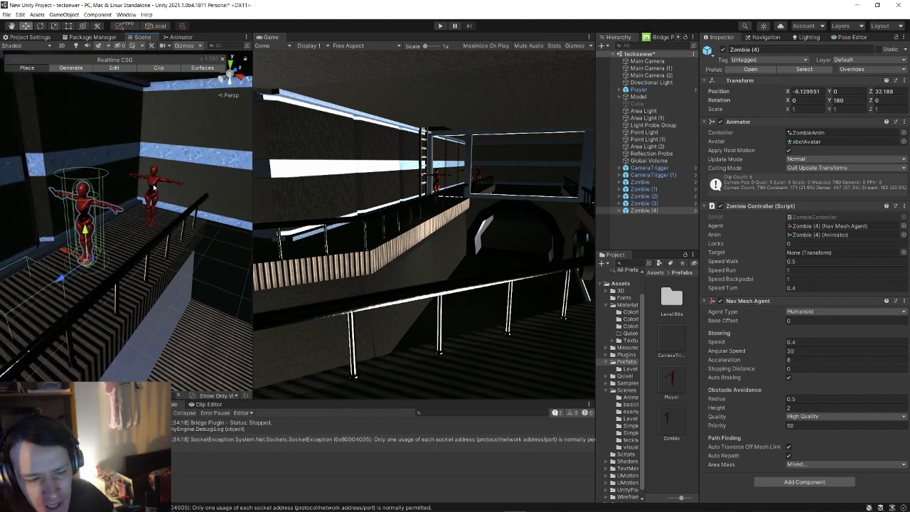
click(154, 185)
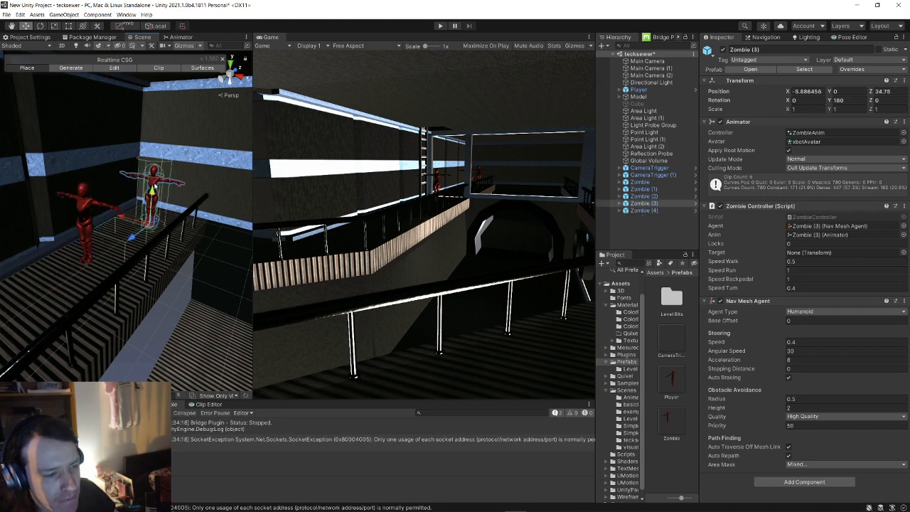
shift+click(87, 209)
mouse_move(64, 254)
mouse_down()
mouse_move(79, 258)
mouse_move(69, 254)
mouse_up()
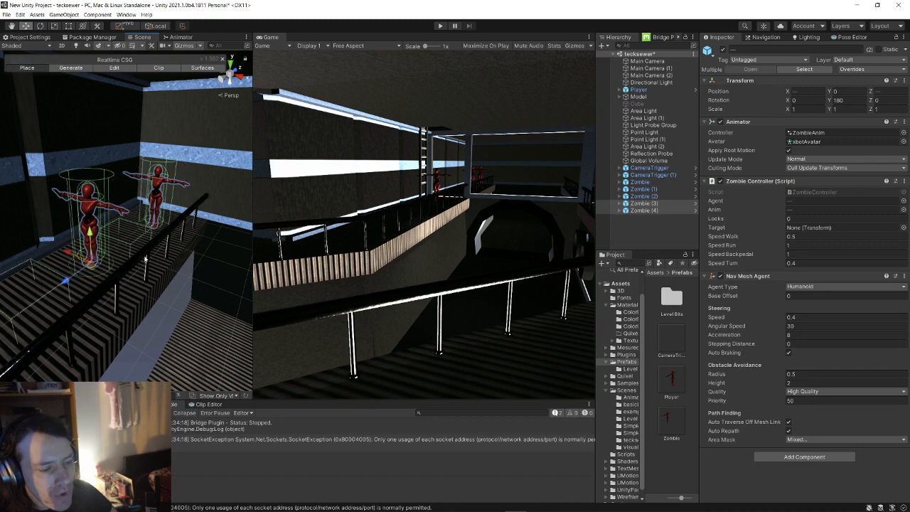
- Clear the selection and save the tecksewer scene and the project
click(205, 257)
mouse_move(205, 256)
right_down()
mouse_move(140, 237)
mouse_move(130, 155)
mouse_move(134, 187)
mouse_move(187, 259)
mouse_move(220, 213)
mouse_move(322, 176)
mouse_move(336, 183)
mouse_move(169, 208)
right_up()
click(134, 186)
key(w)
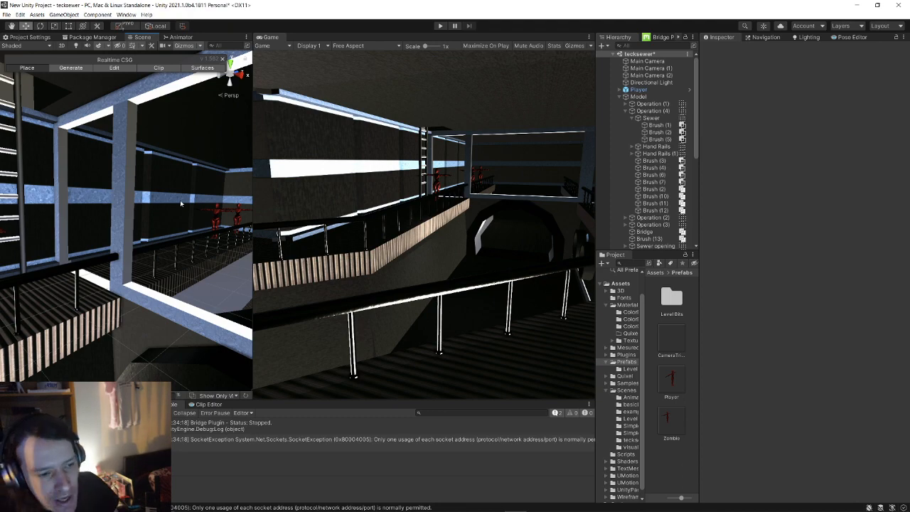
right_drag(180, 200, 102, 125)
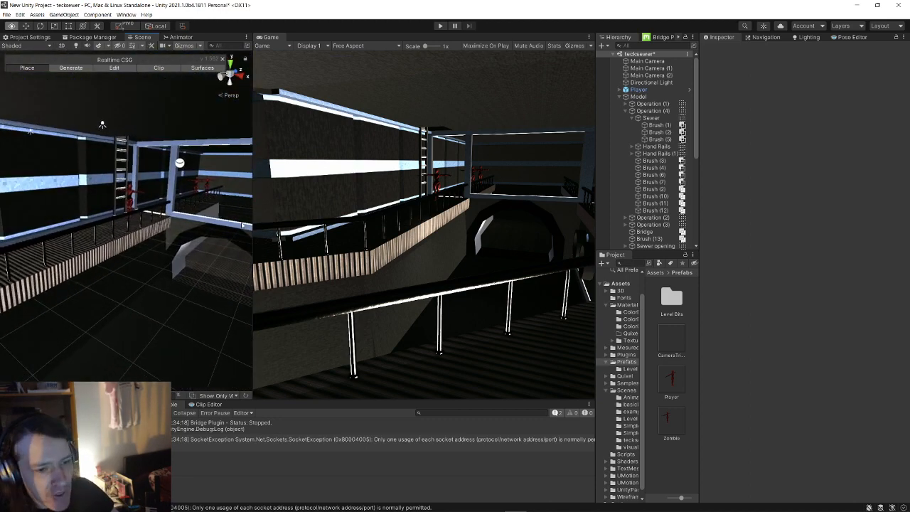
right_drag(242, 225, 241, 225)
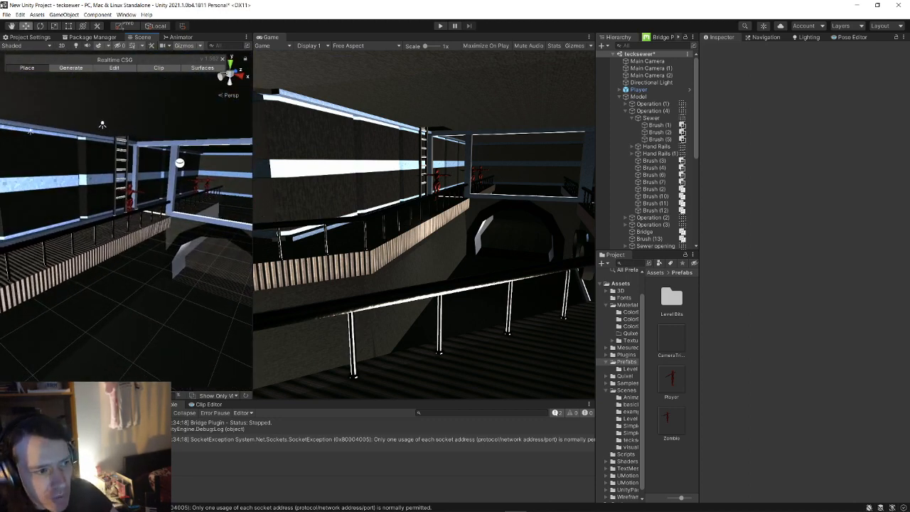
click(6, 15)
click(5, 14)
click(6, 15)
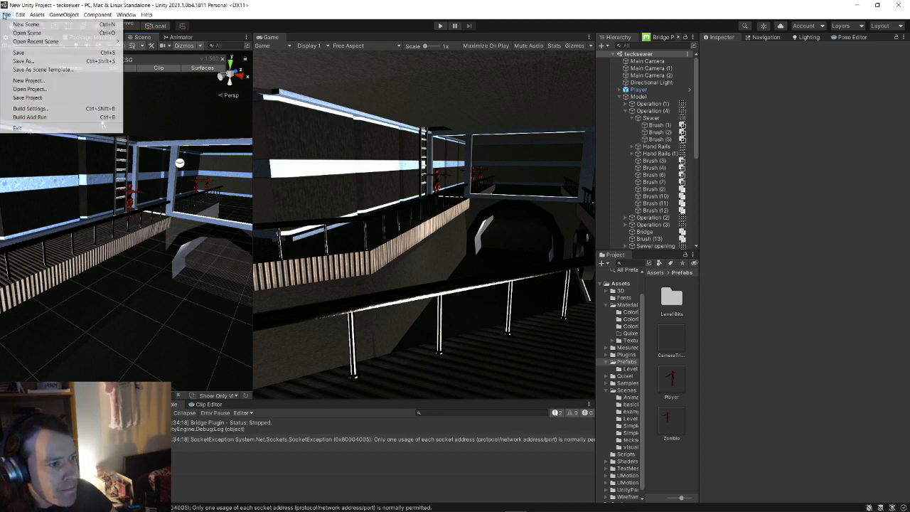
click(57, 97)
right_drag(173, 158, 262, 175)
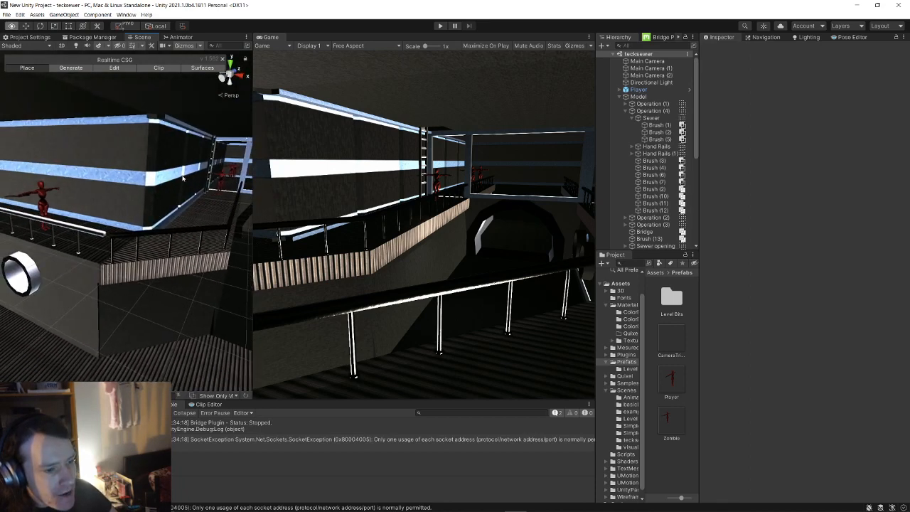
right_drag(183, 179, 147, 176)
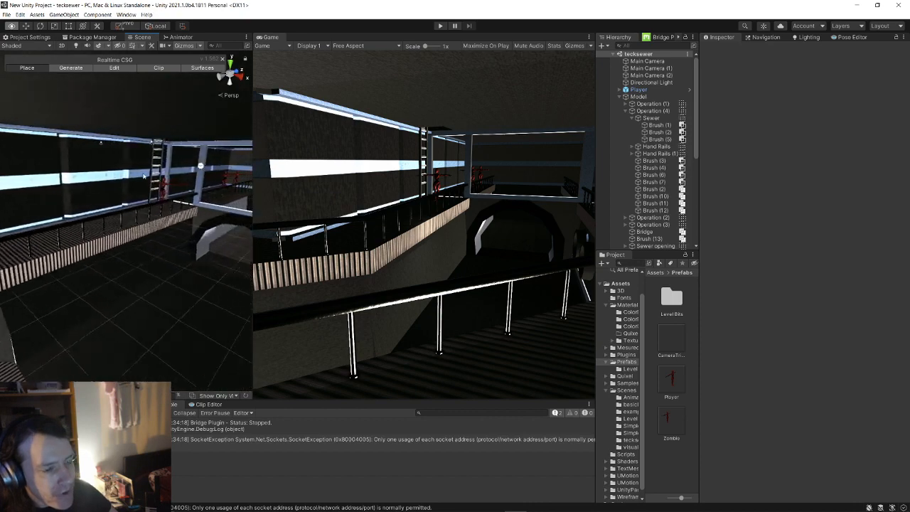
right_drag(194, 156, 148, 187)
right_drag(125, 218, 153, 206)
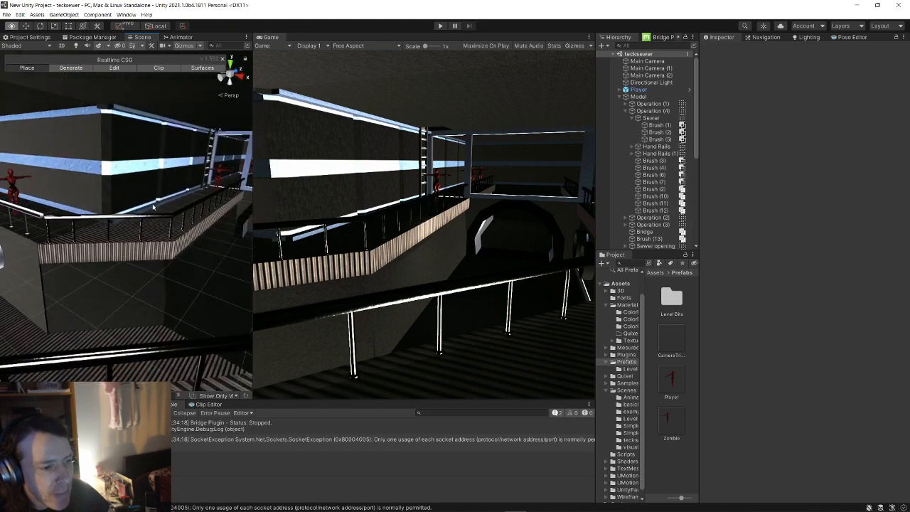
- Select all five Zombies, assign the Player as their Zombie Controller Target, and collapse the Model group in the Hierarchy
key(w)
right_drag(150, 189, 140, 253)
click(105, 257)
click(124, 240)
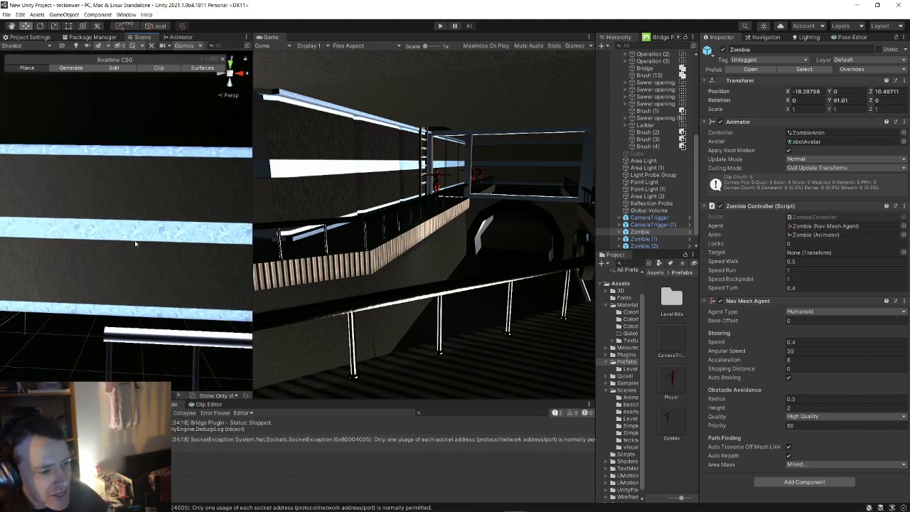
right_drag(141, 296, 29, 258)
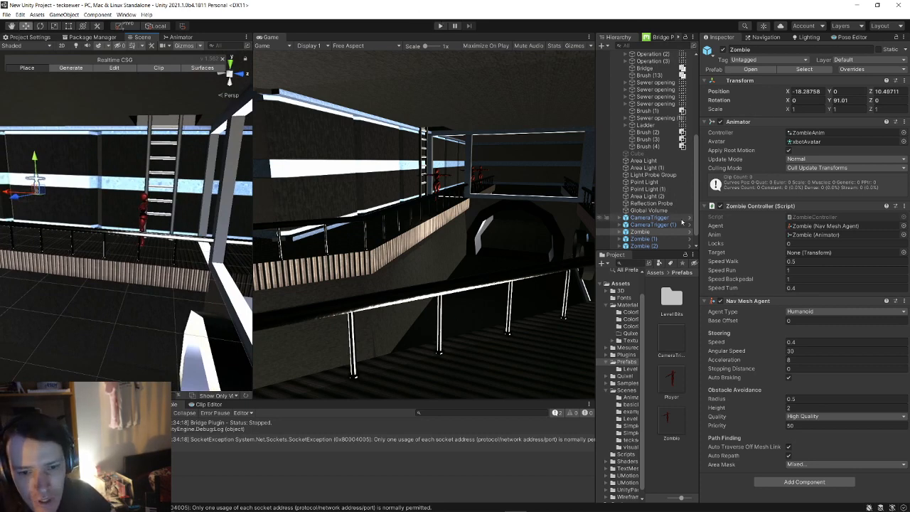
scroll(661, 233, down, 1)
shift+click(656, 246)
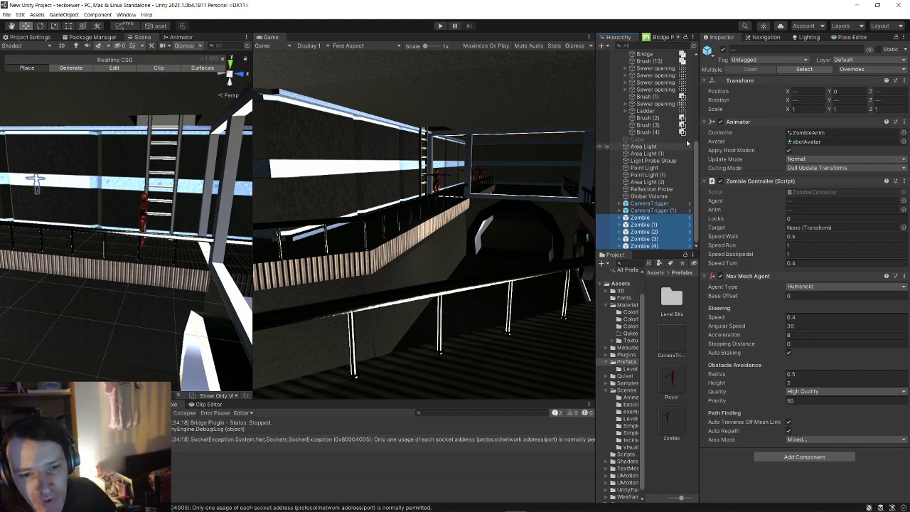
scroll(655, 169, up, 10)
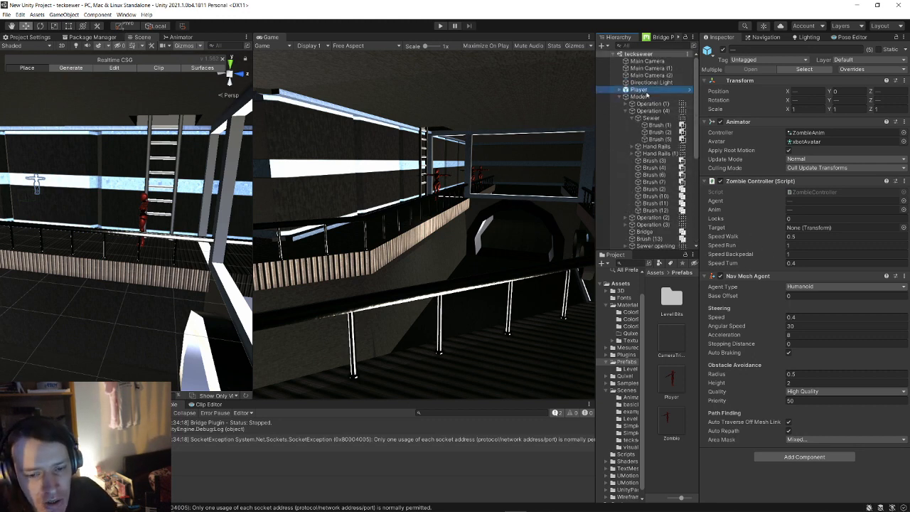
drag(647, 95, 867, 228)
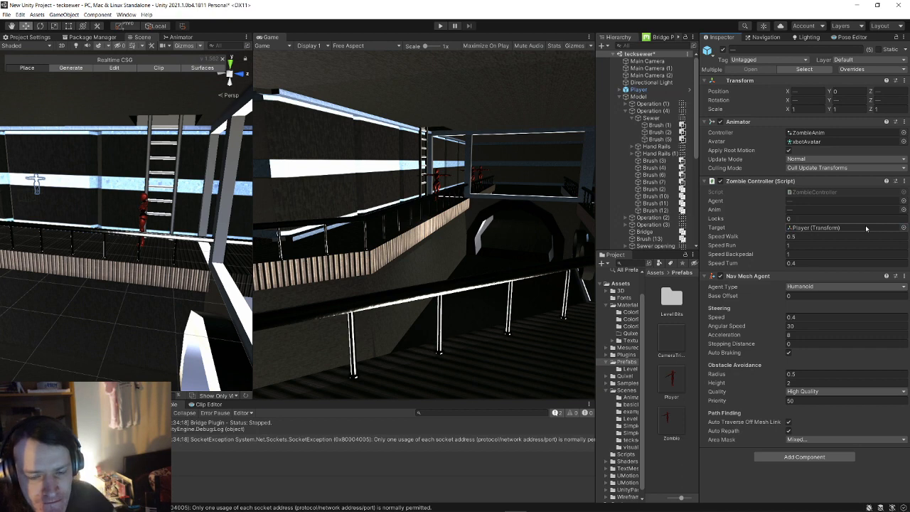
click(619, 97)
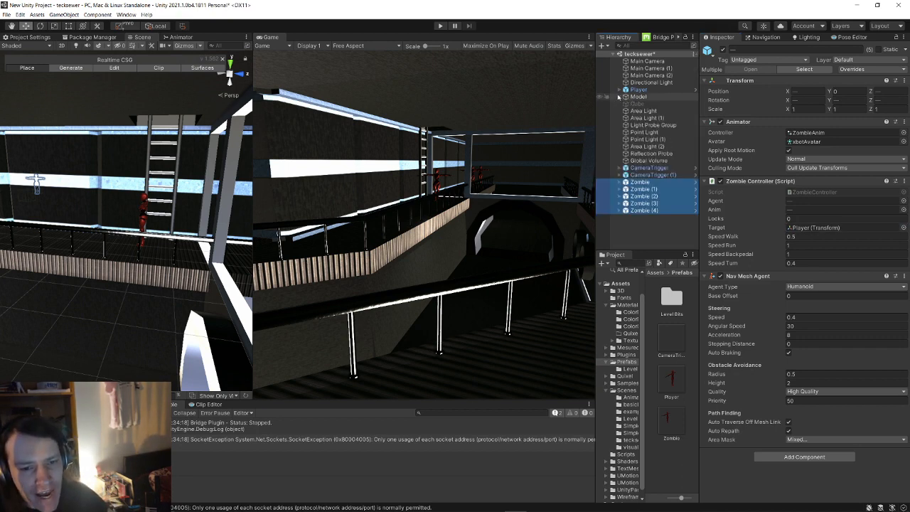
- Save the scene and the project with the Zombie targets assigned
click(6, 14)
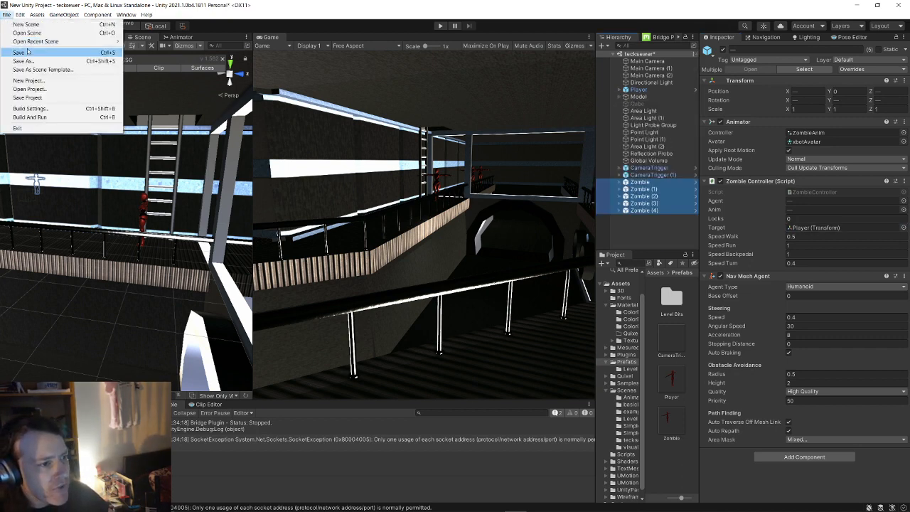
click(5, 15)
click(6, 15)
click(41, 97)
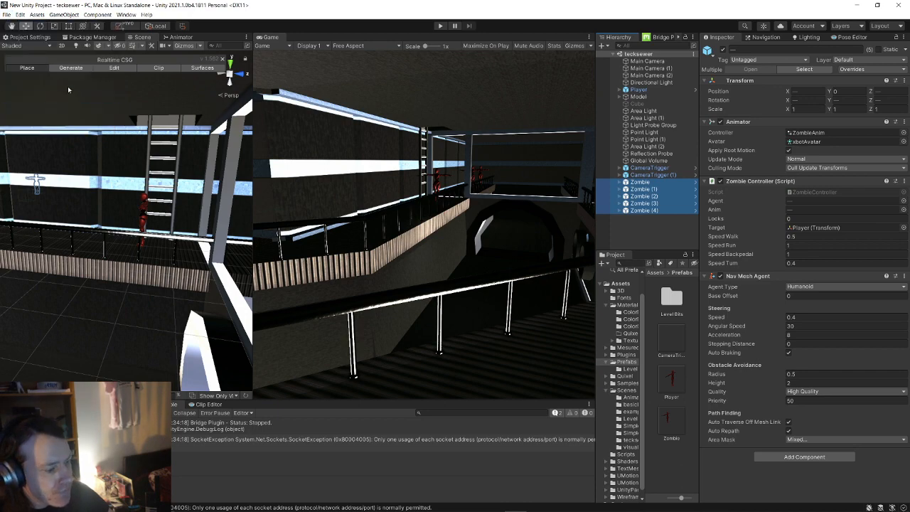
- Save the project once more
right_drag(146, 182, 169, 273)
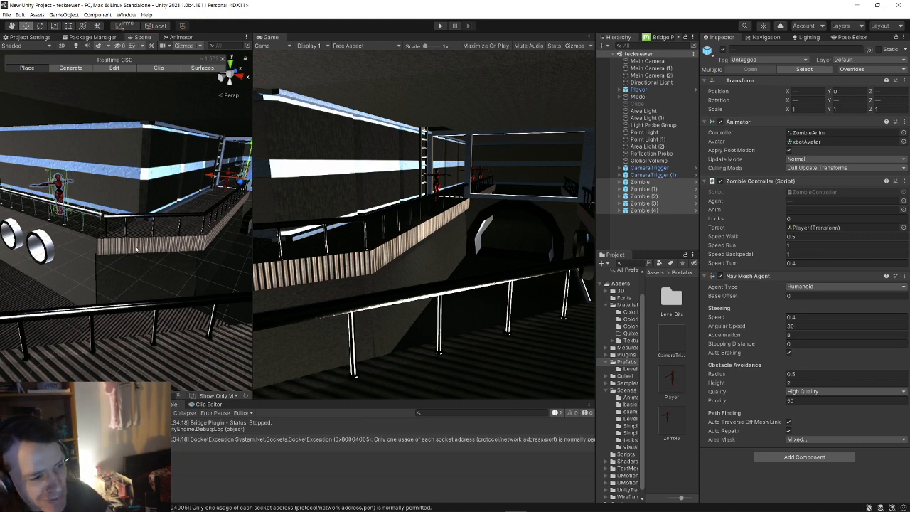
right_drag(136, 249, 69, 240)
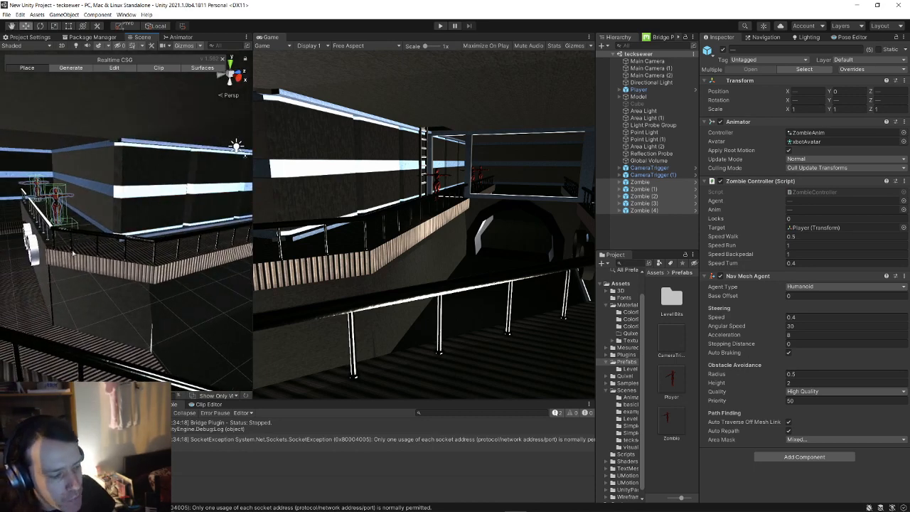
right_drag(137, 238, 162, 255)
click(5, 14)
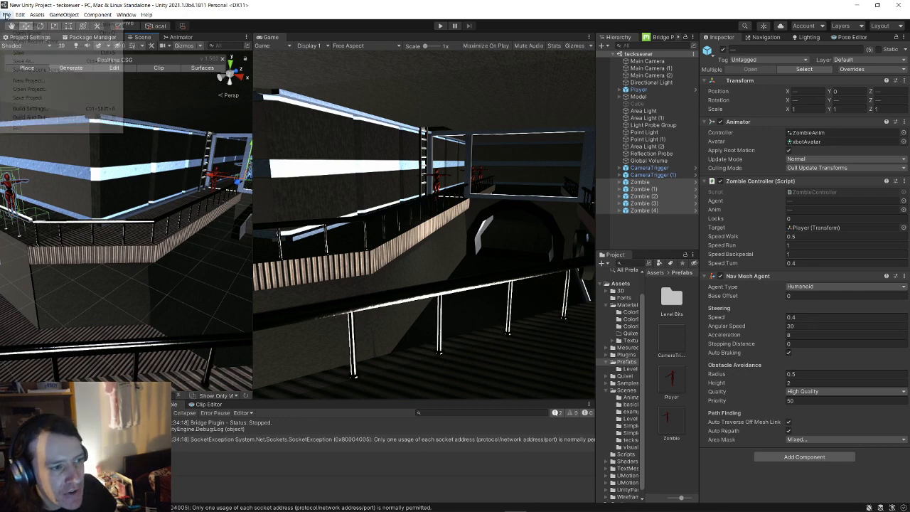
click(6, 15)
click(6, 14)
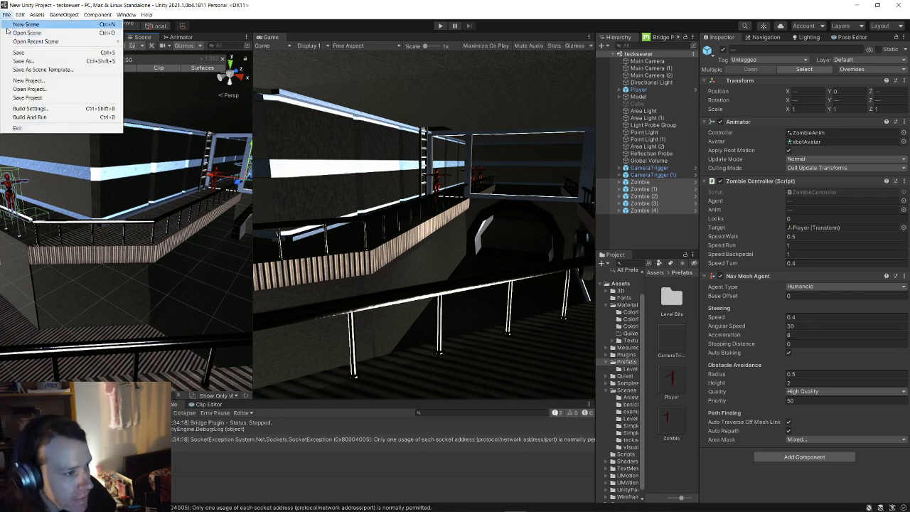
click(34, 98)
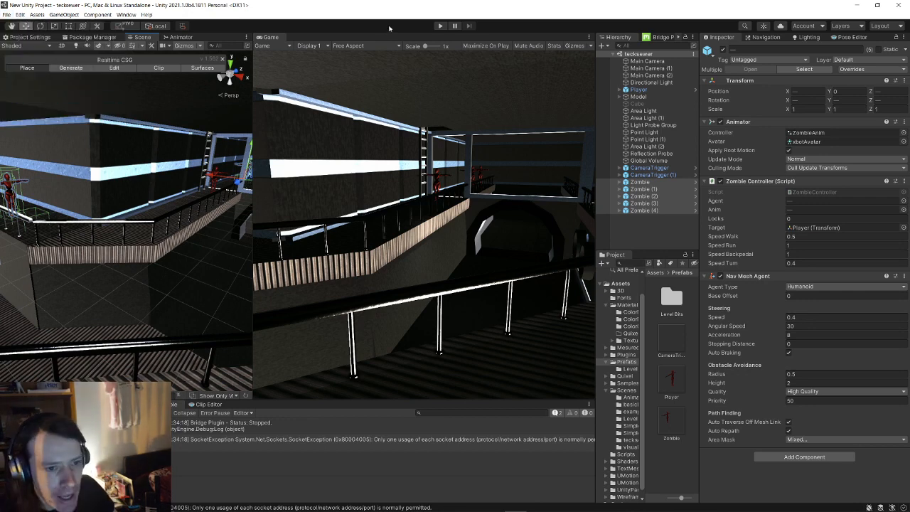
- Play-test the Zombies chasing the Player, enable Maximize On Play, and run the level again in the maximized Game view
click(441, 27)
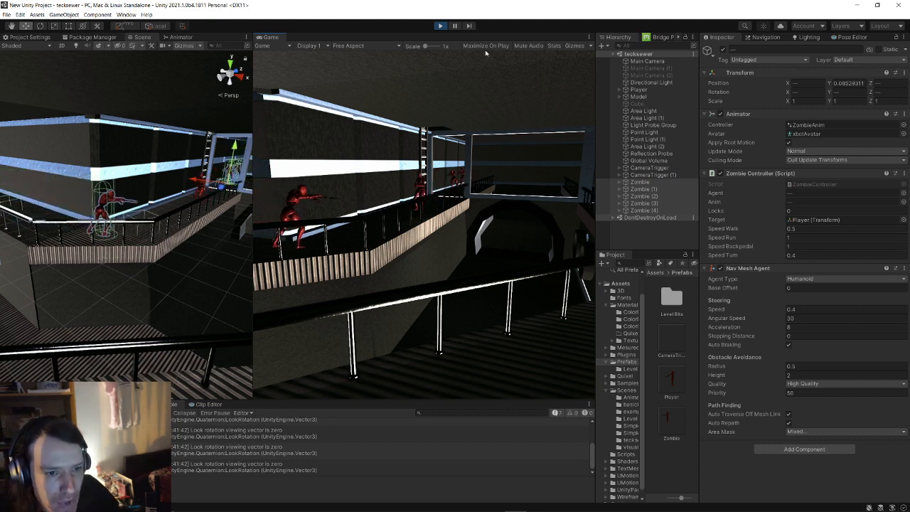
click(440, 26)
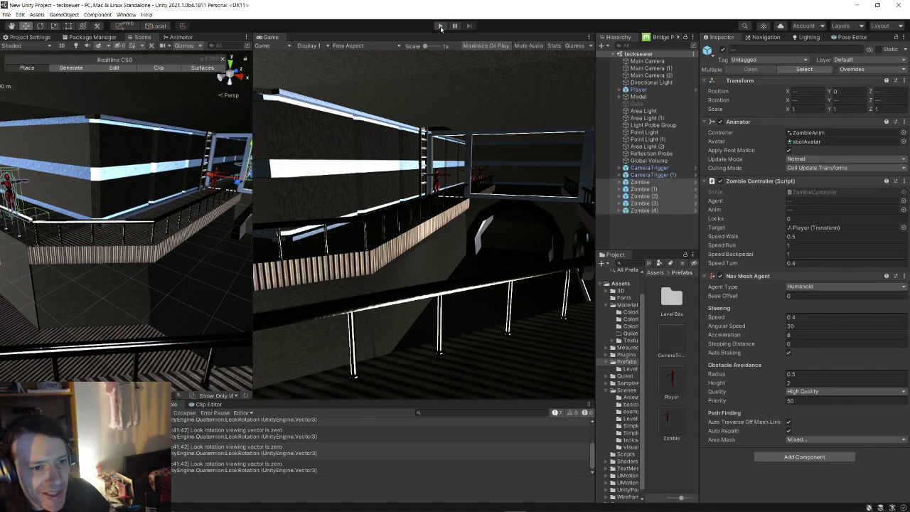
click(440, 27)
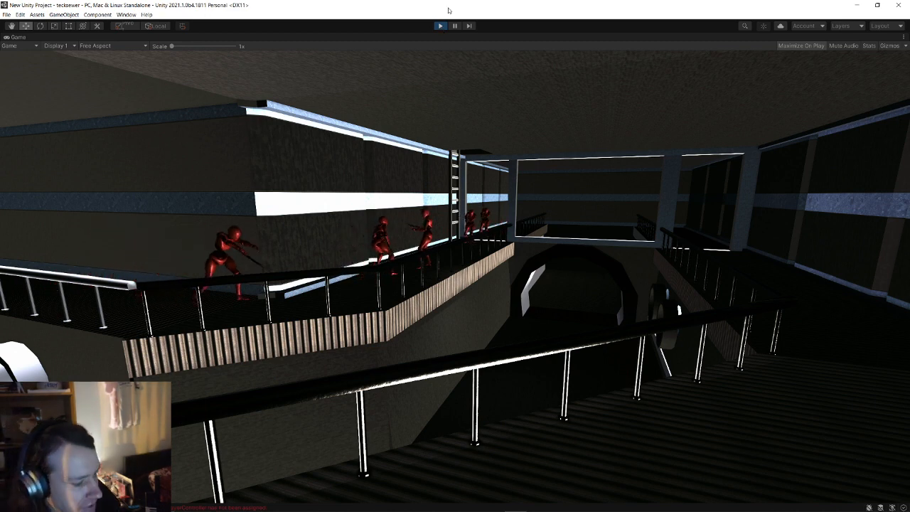
click(440, 26)
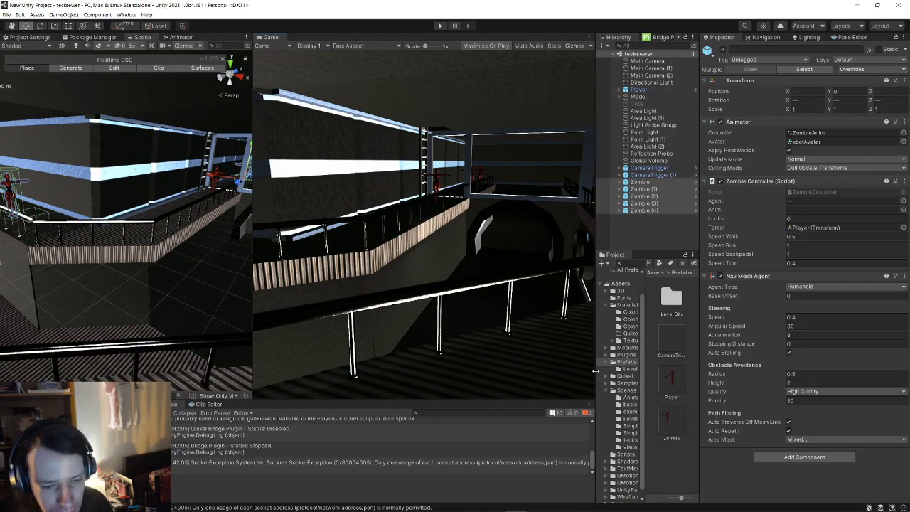
- Widen the Hierarchy and Project area and open the example scene from the Scenes folder
drag(595, 371, 566, 388)
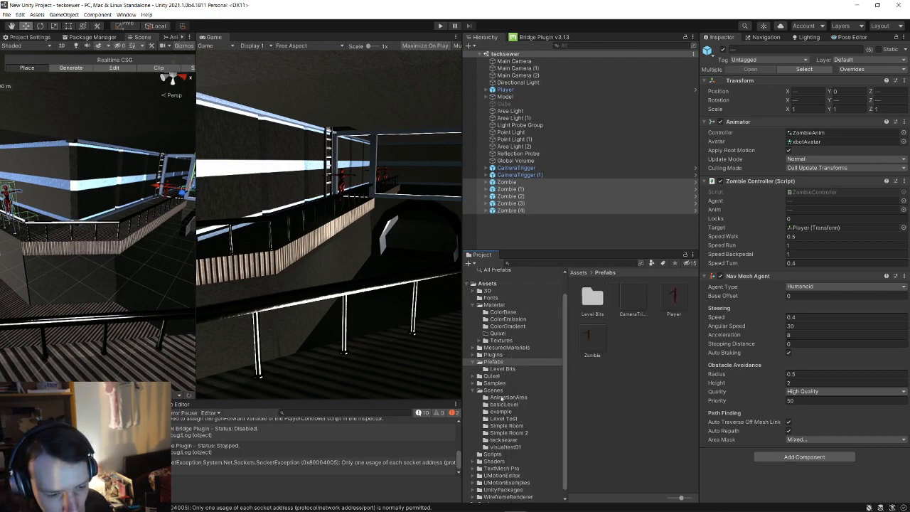
click(494, 391)
scroll(639, 403, down, 2)
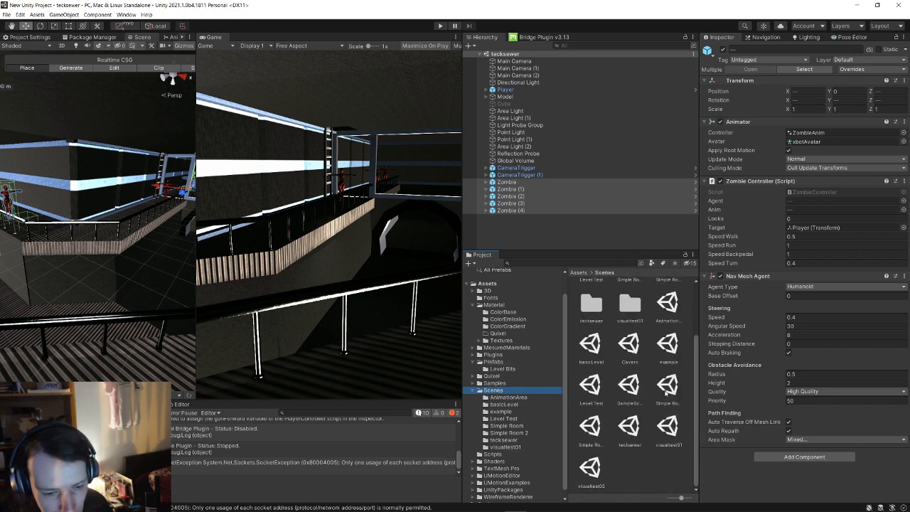
double_click(668, 345)
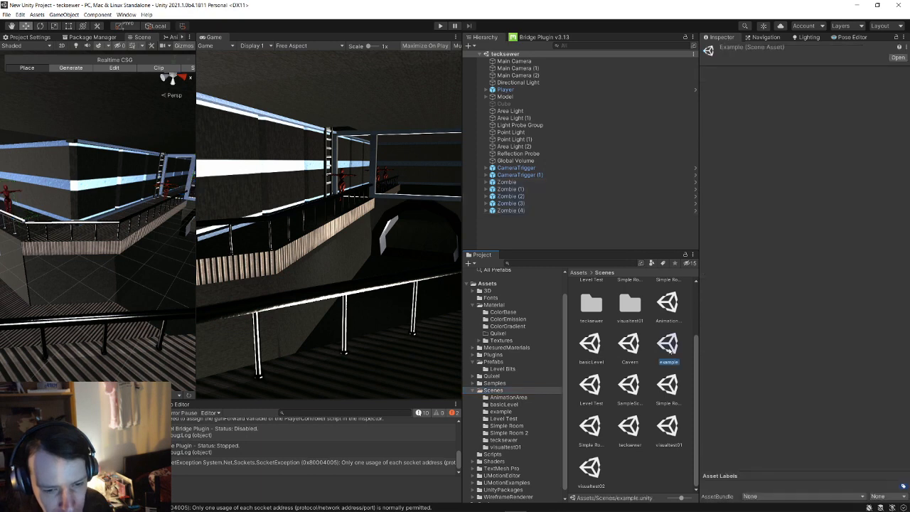
- Apply Player (1)'s Player Controller override, including the Shotgun Gun Forward reference, to the Player prefab, and apply all remaining overrides
click(512, 153)
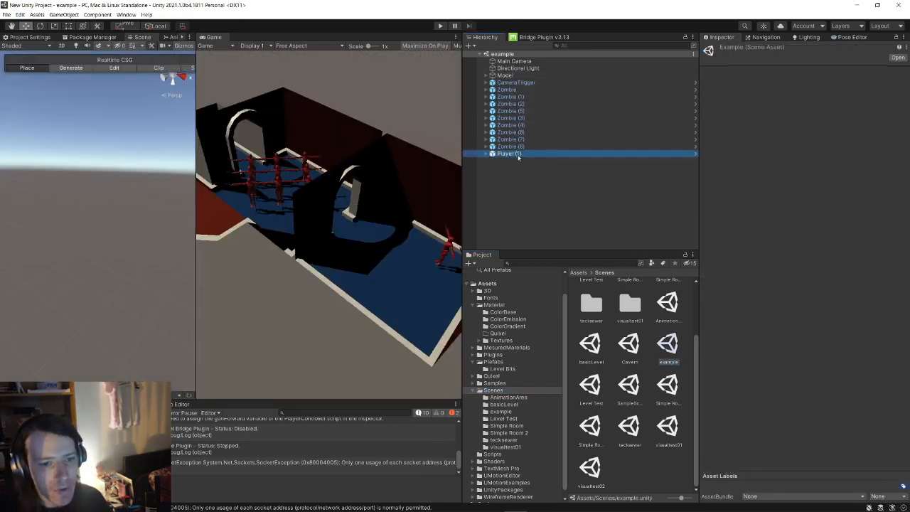
click(895, 69)
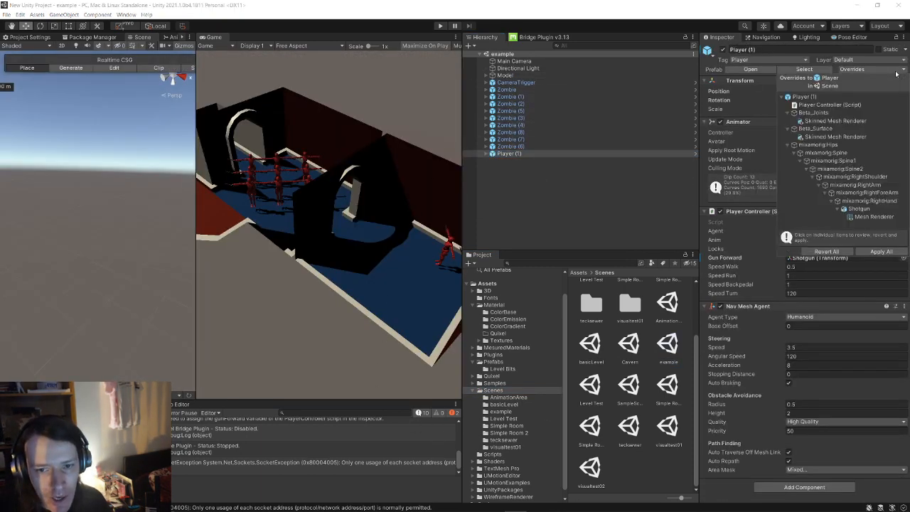
click(831, 106)
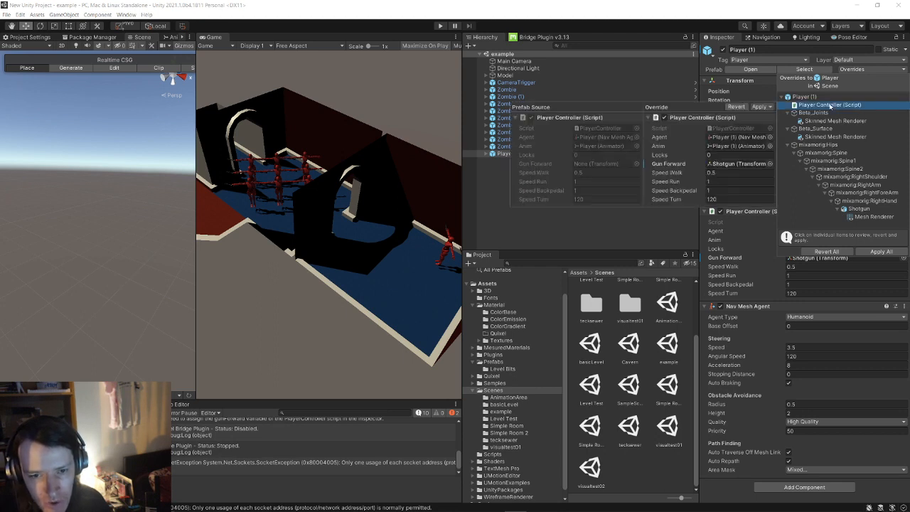
click(761, 108)
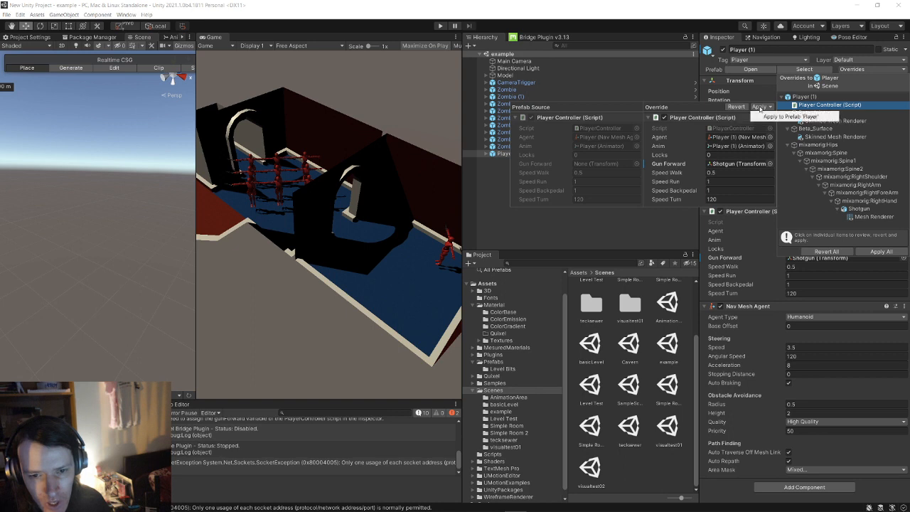
click(768, 116)
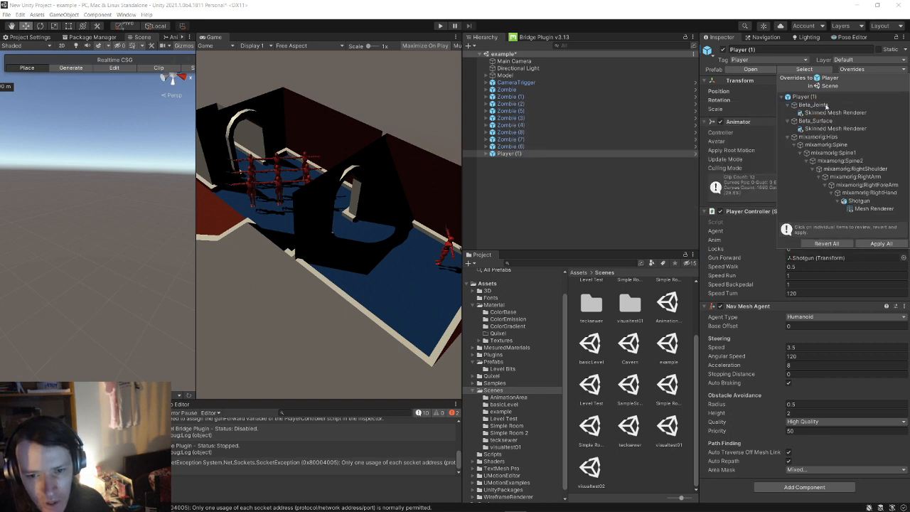
click(882, 244)
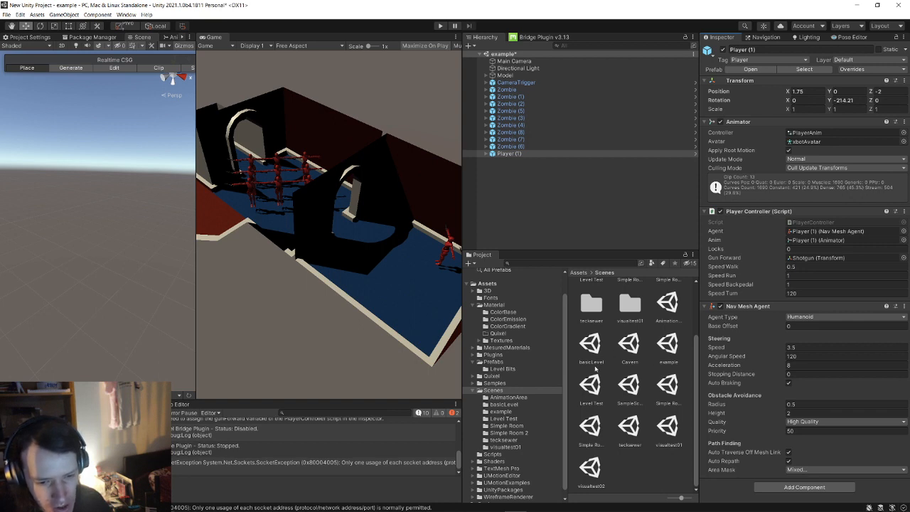
- Reopen the tecksewer scene, saving the changes to the example scene, and play-test the level with the updated Player prefab
double_click(630, 427)
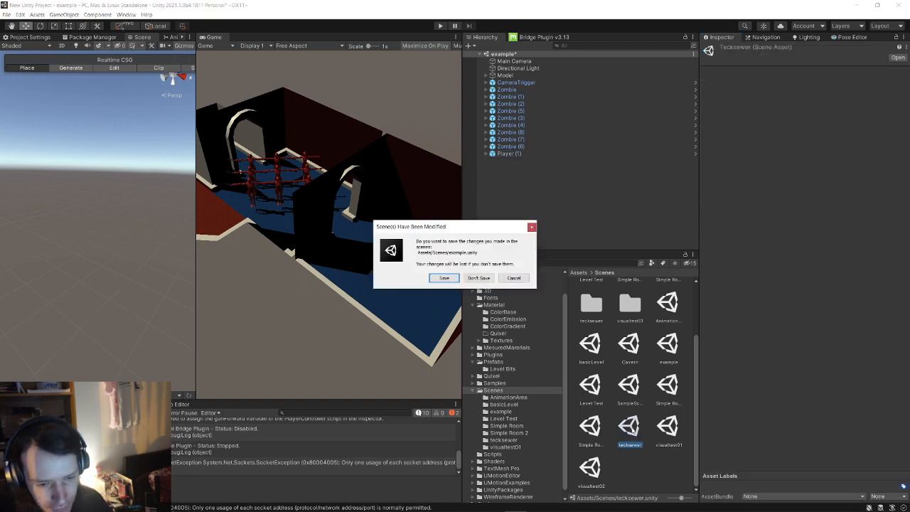
click(445, 278)
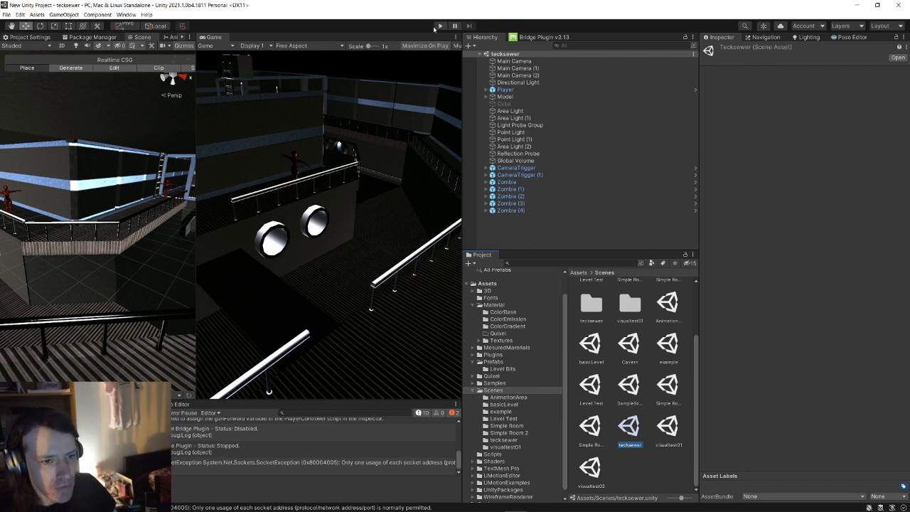
click(440, 26)
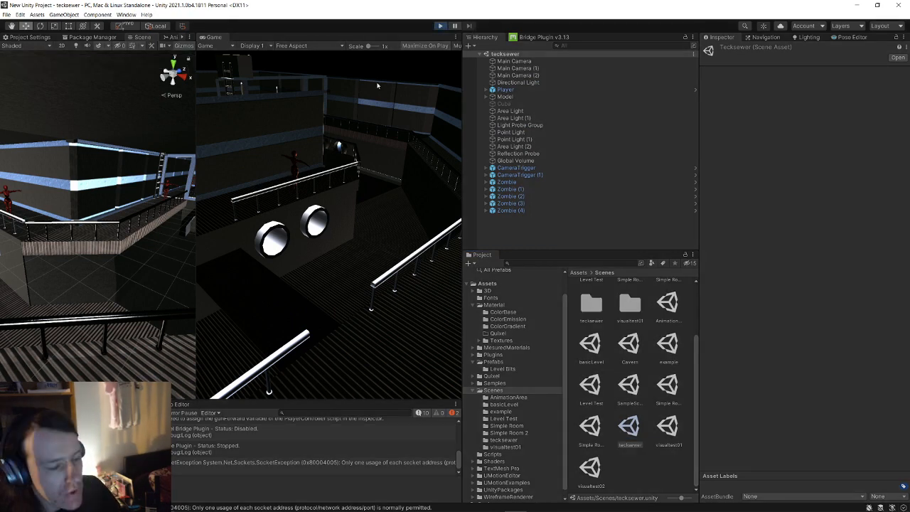
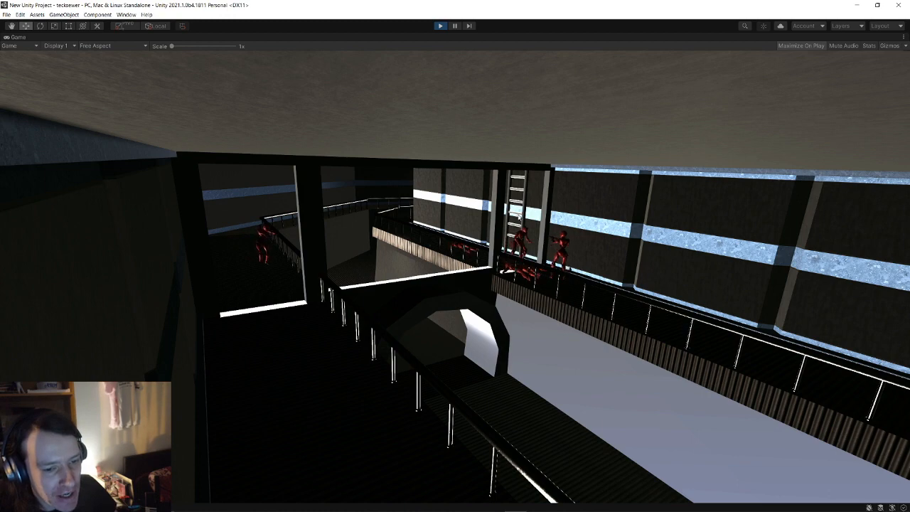
click(439, 26)
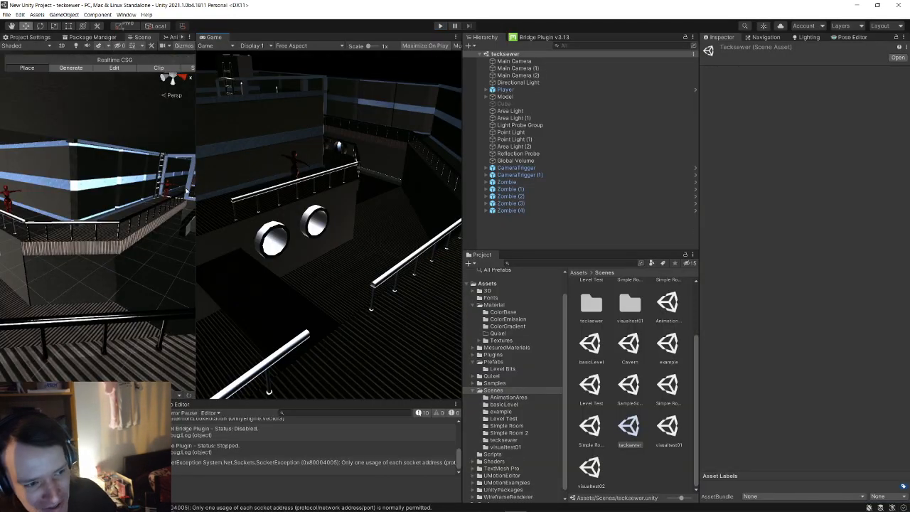
- Frame the Model in the Scene view and enlarge that view to inspect the level's walls and walkways
key(w)
right_drag(122, 212, 163, 219)
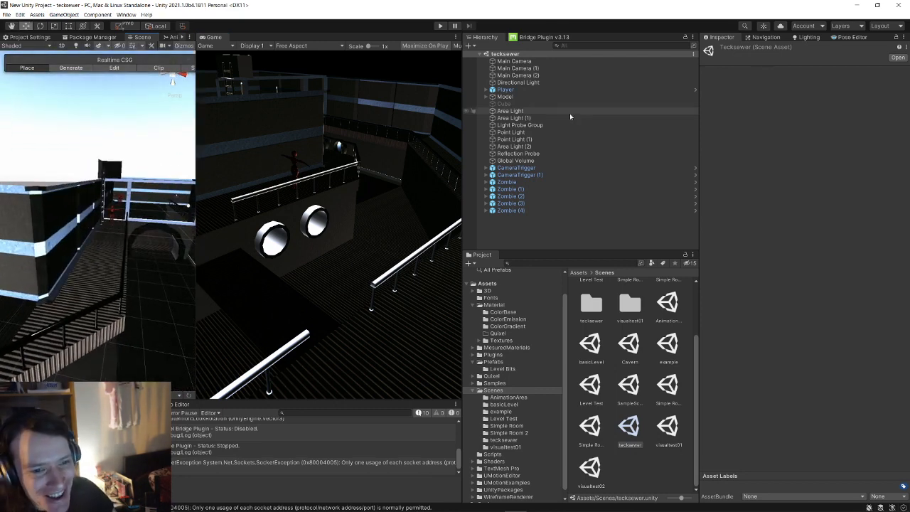
double_click(509, 97)
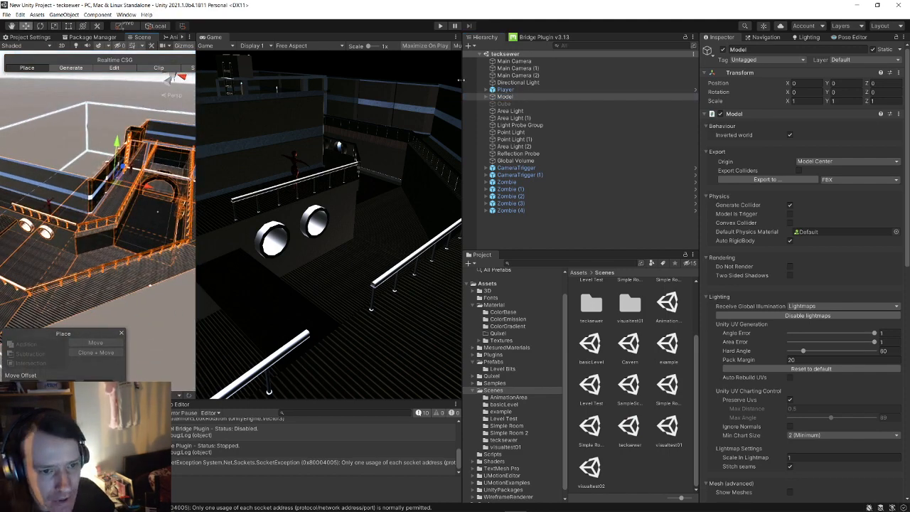
drag(463, 60, 684, 63)
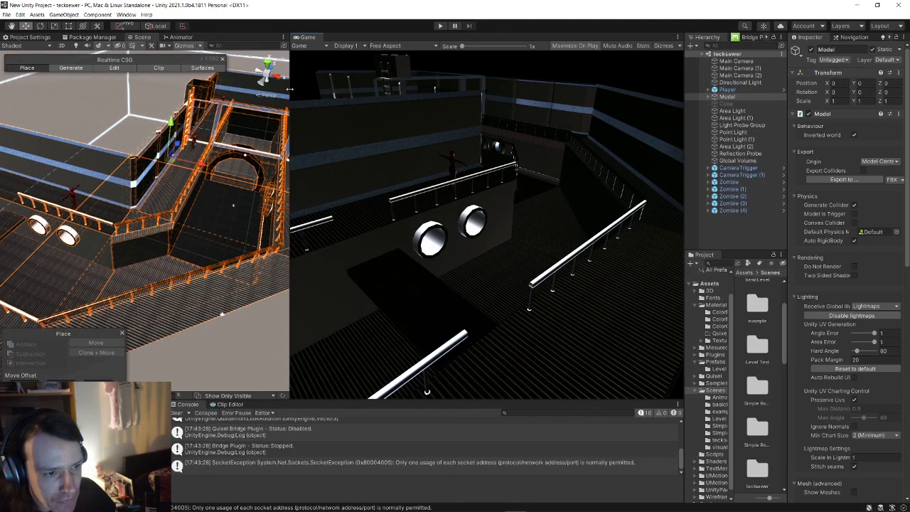
drag(290, 88, 591, 95)
right_drag(320, 169, 285, 126)
click(183, 114)
right_drag(278, 160, 324, 114)
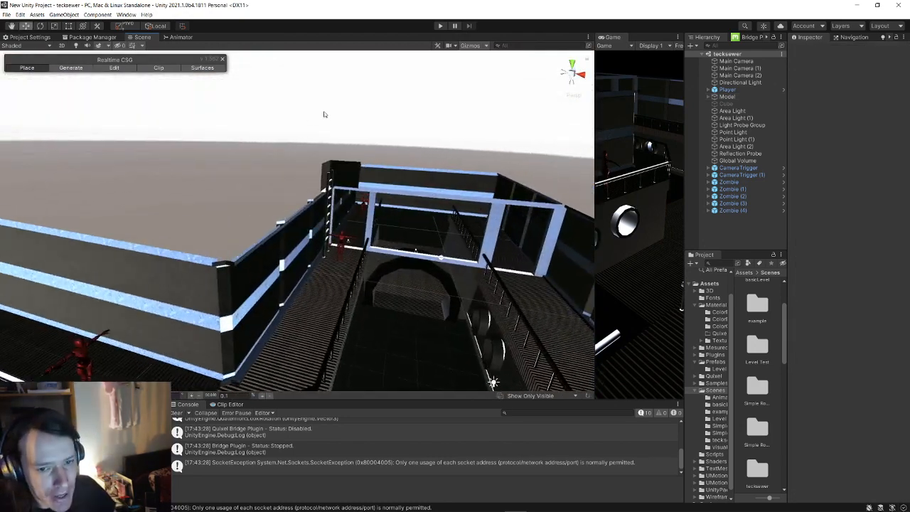
- Select the Model and enable Show Meshes in its advanced mesh settings
click(749, 98)
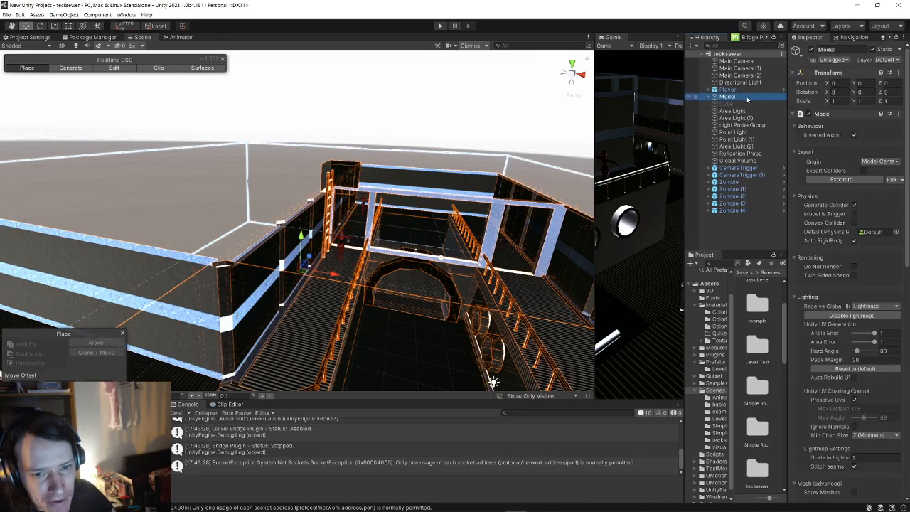
right_drag(336, 172, 325, 201)
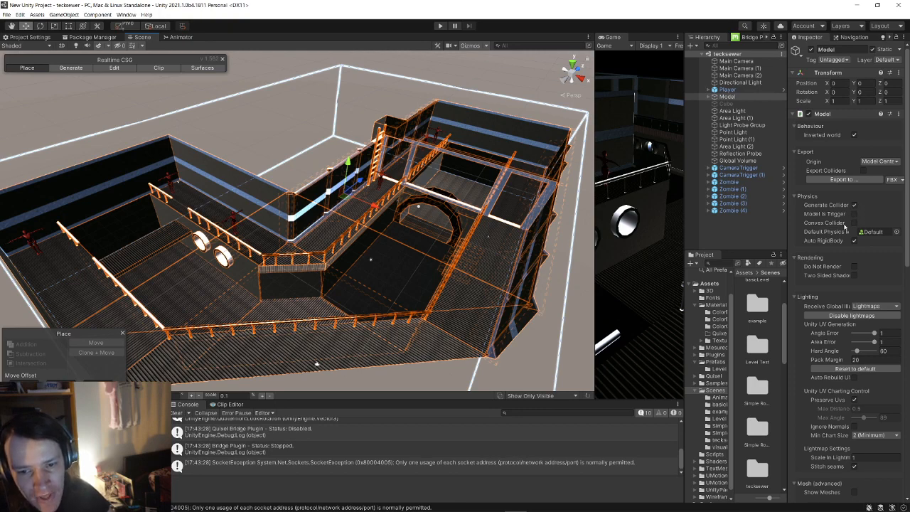
right_drag(275, 155, 317, 158)
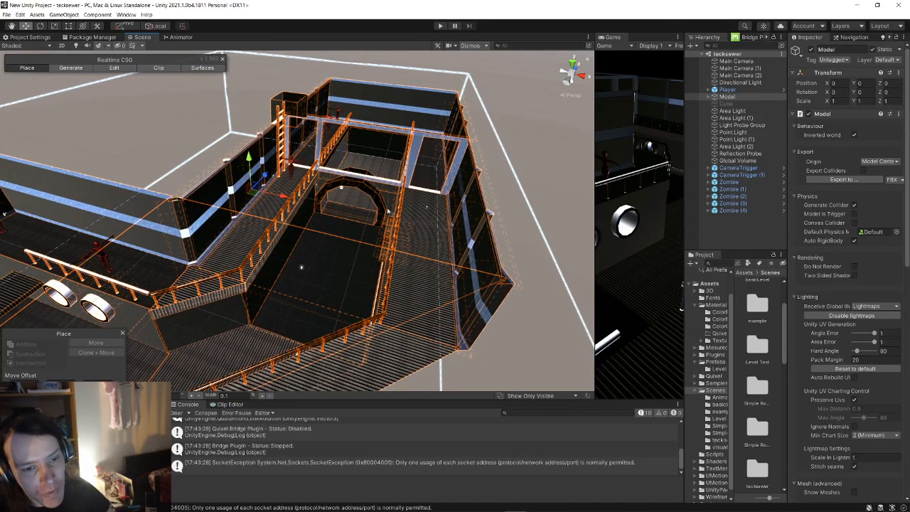
right_drag(388, 211, 512, 149)
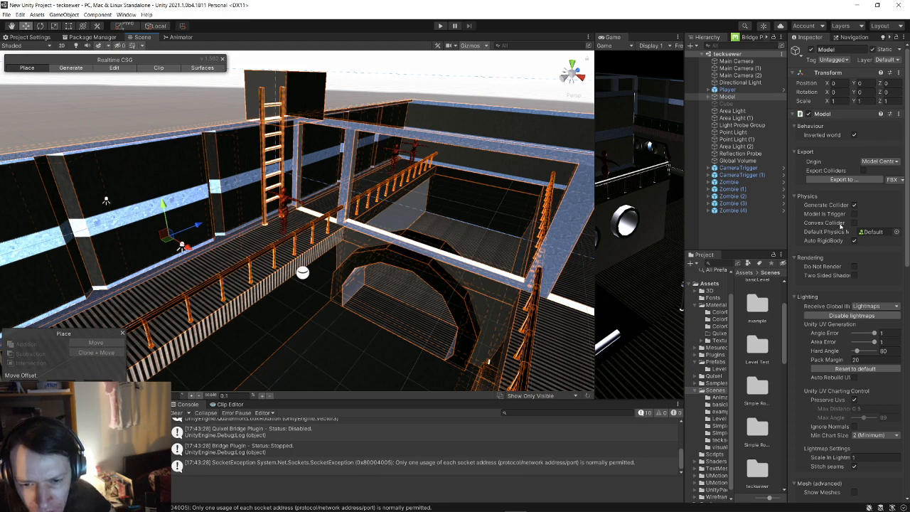
scroll(842, 226, down, 5)
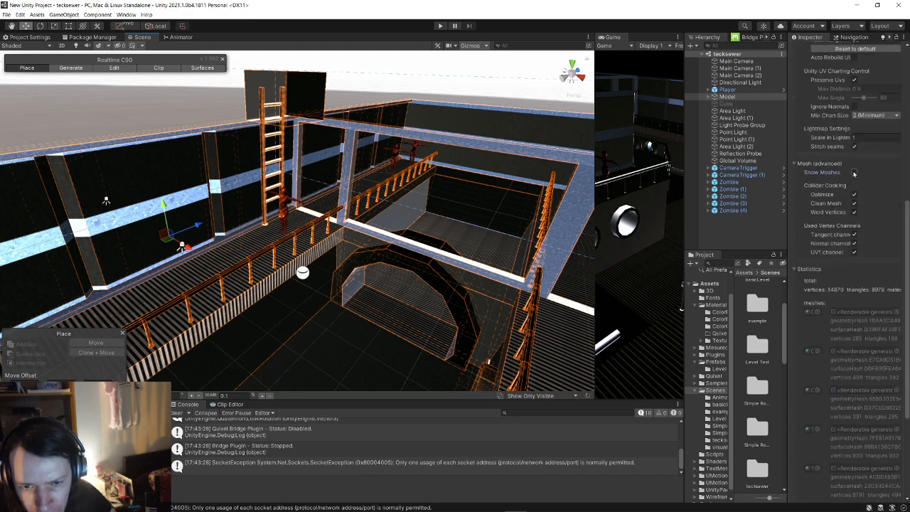
click(854, 173)
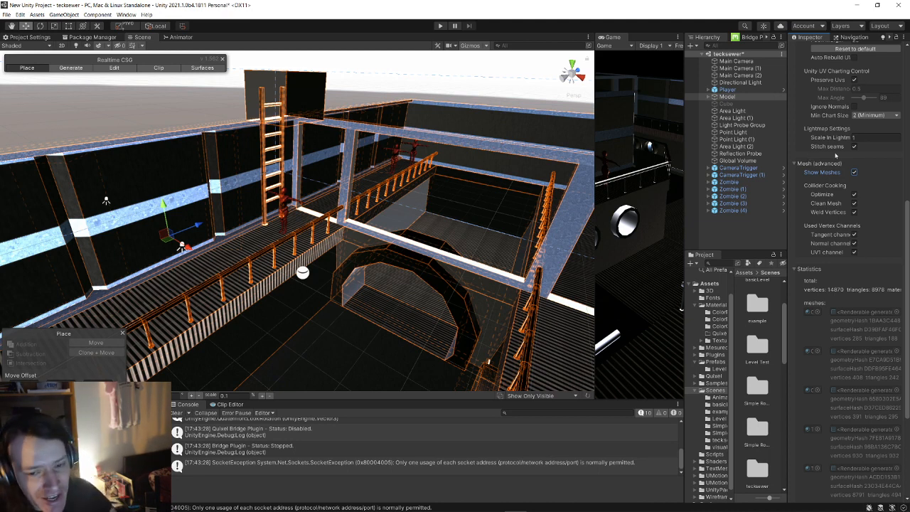
- Expand the Model's generated-meshes group and select the generated collider object to inspect it across the whole level
click(708, 96)
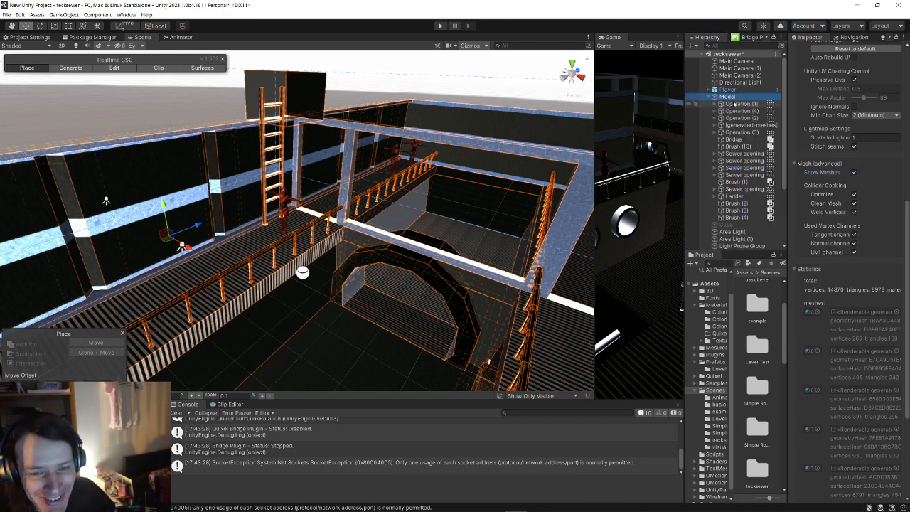
scroll(811, 153, up, 10)
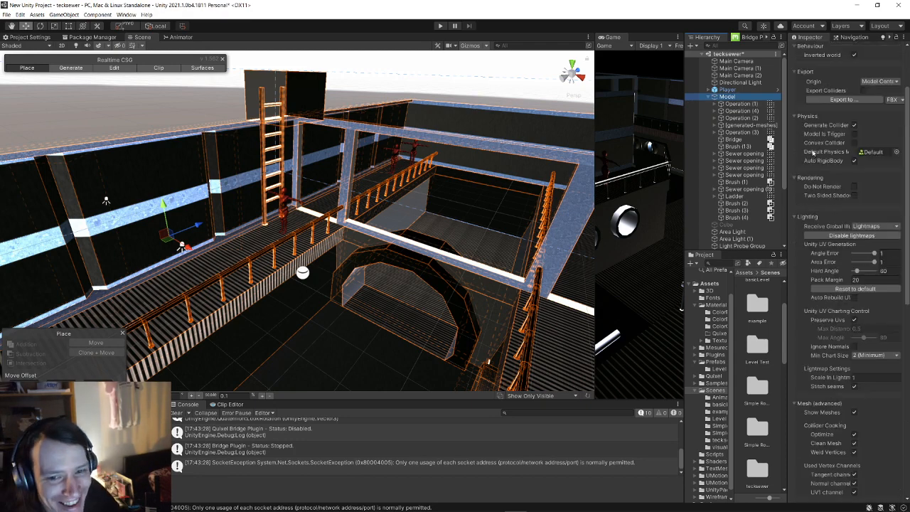
click(720, 127)
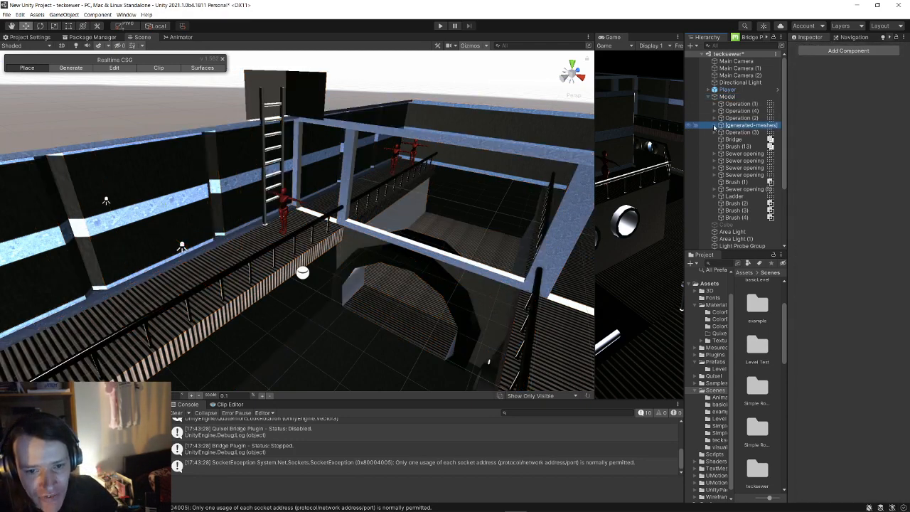
click(714, 127)
click(746, 162)
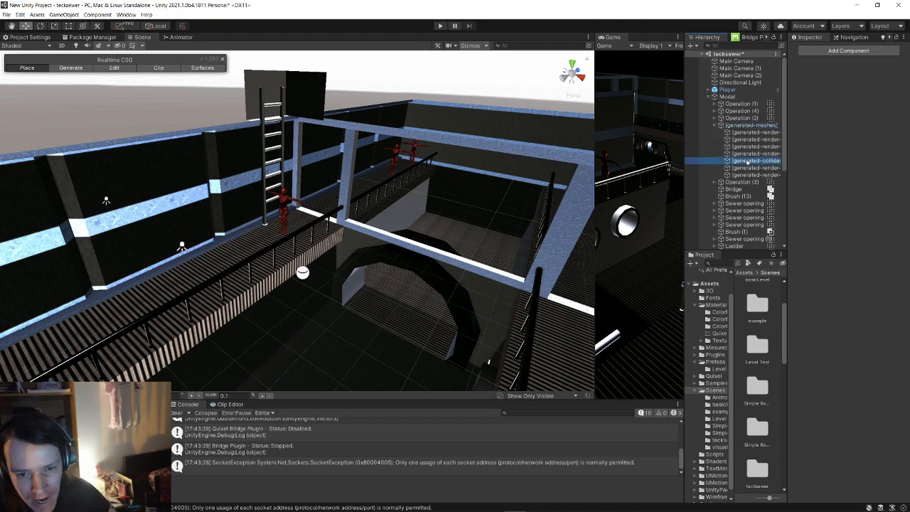
right_drag(562, 191, 325, 231)
scroll(325, 229, down, 5)
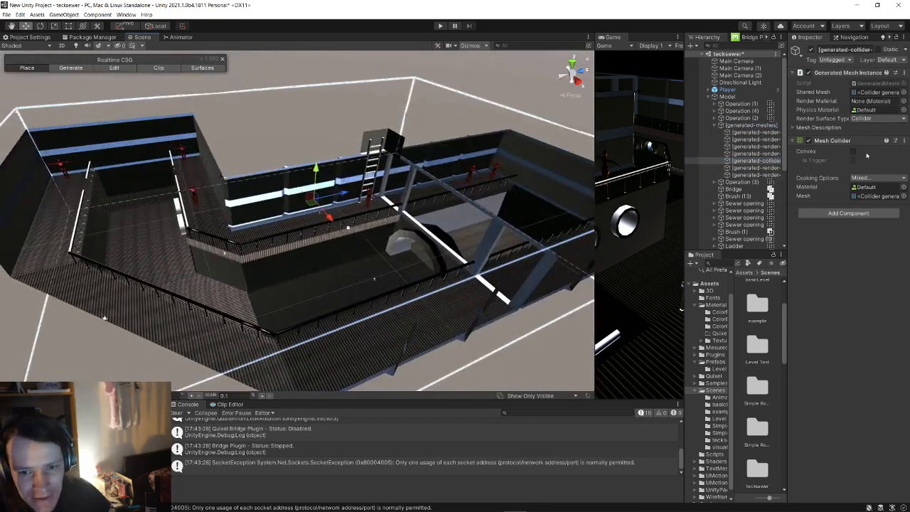
- Try to enable Convex on the generated collider's Mesh Collider
click(827, 143)
click(827, 143)
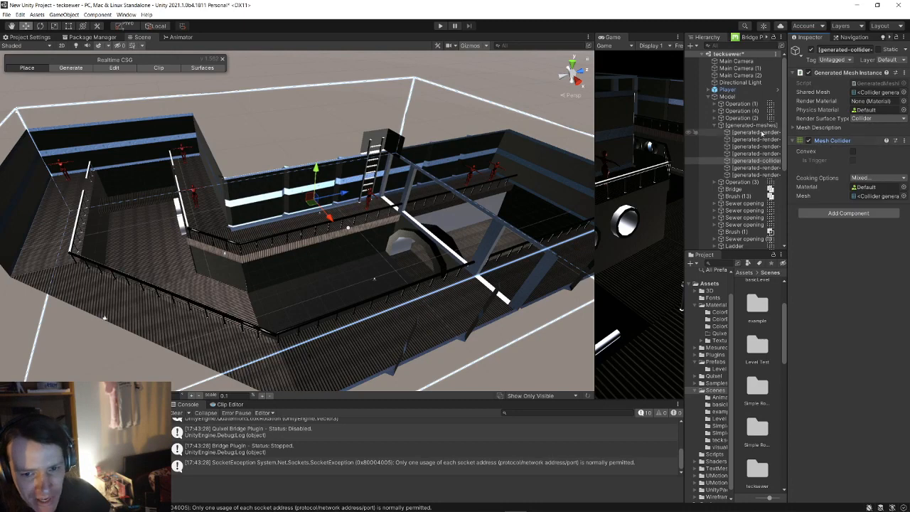
click(853, 151)
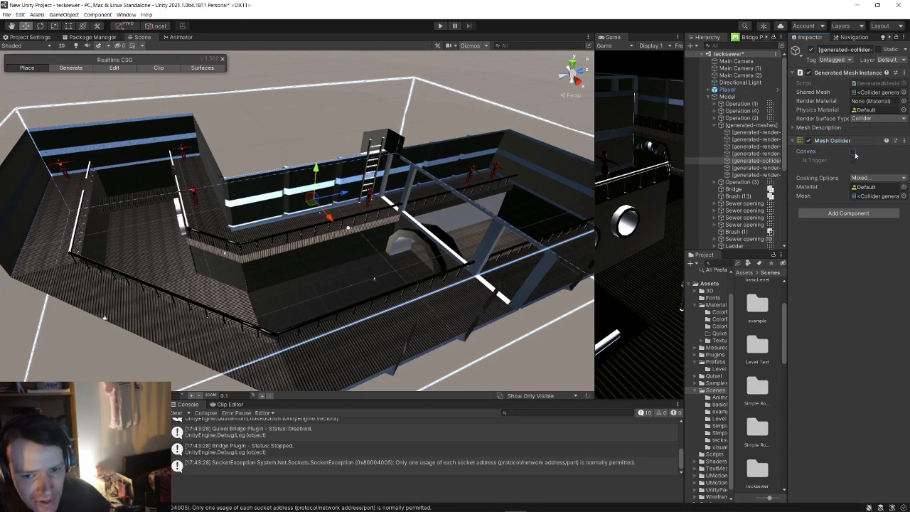
- Compare the components of the generated render meshes with those of the generated collider
click(760, 140)
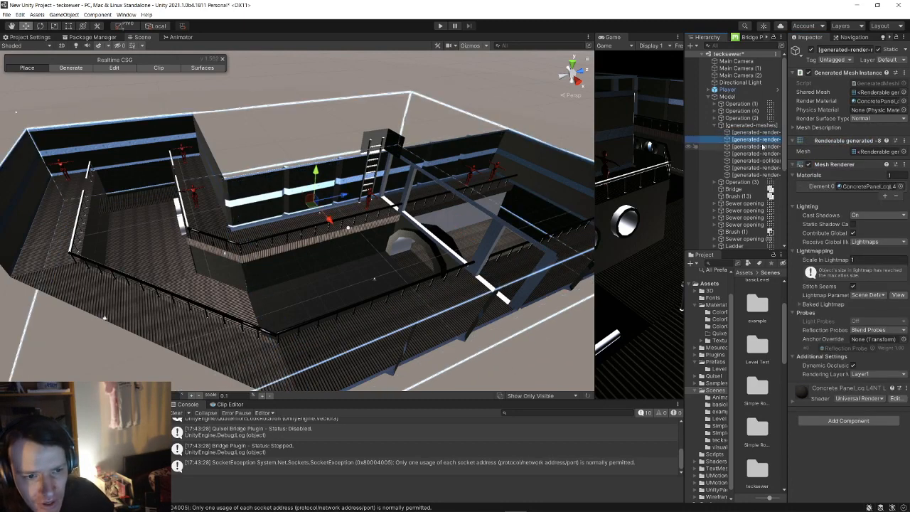
click(763, 147)
click(764, 154)
click(759, 168)
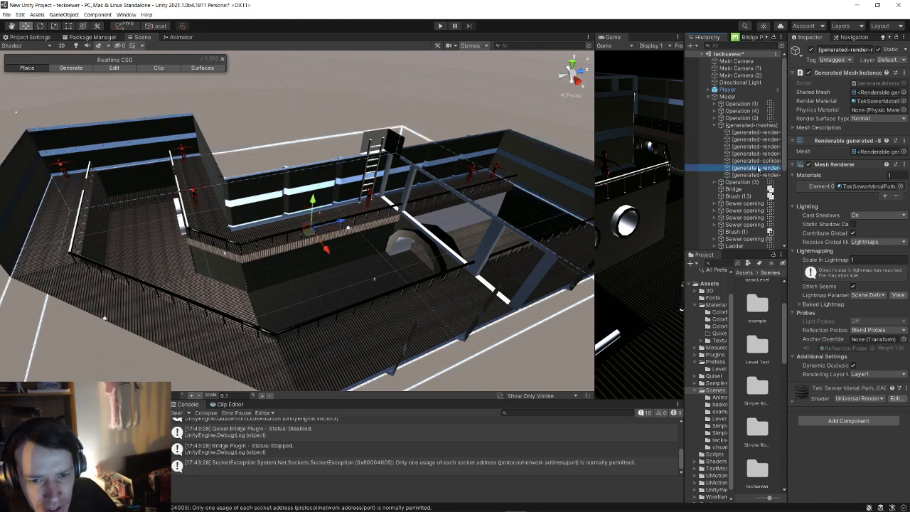
click(758, 161)
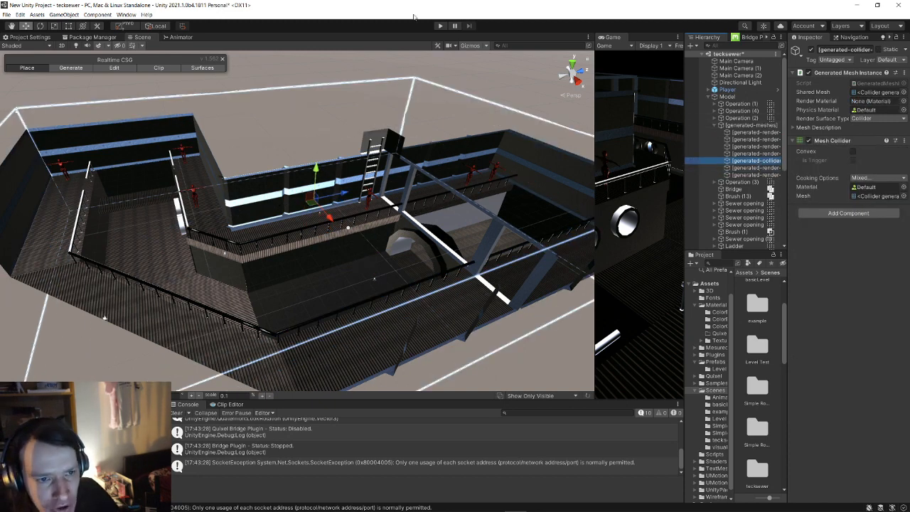
- Run and pause the level, examine the generated collider's wireframe around the walkways, and display the navigation mesh there
click(441, 26)
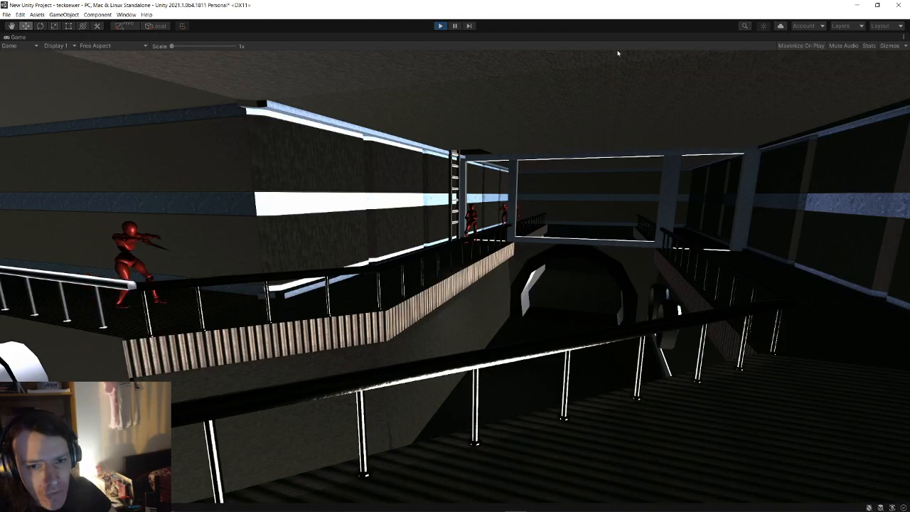
click(456, 27)
alt+drag(287, 128, 446, 174)
scroll(439, 189, up, 5)
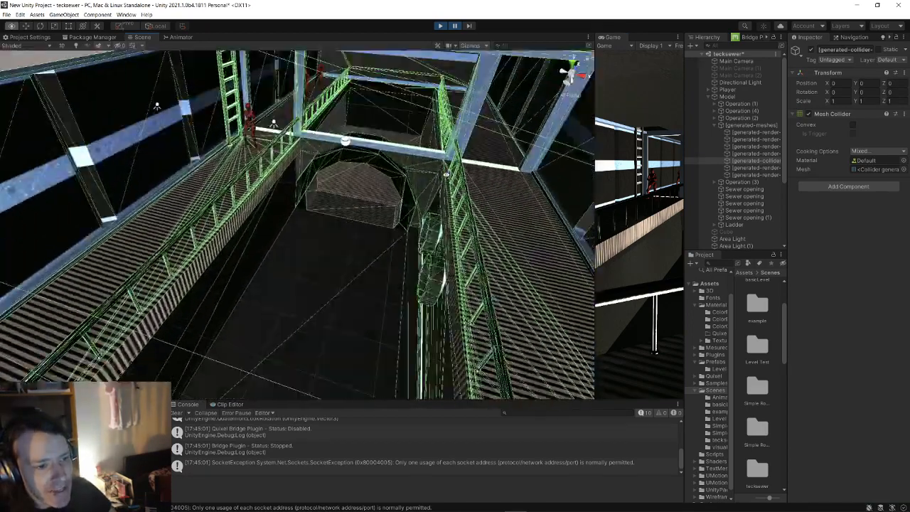
scroll(446, 174, down, 8)
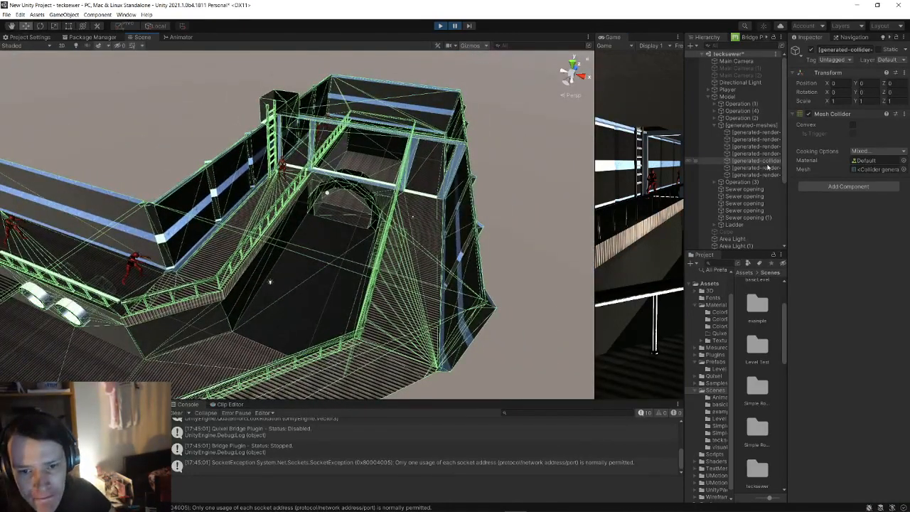
right_drag(450, 185, 100, 178)
key(w)
right_drag(342, 179, 369, 201)
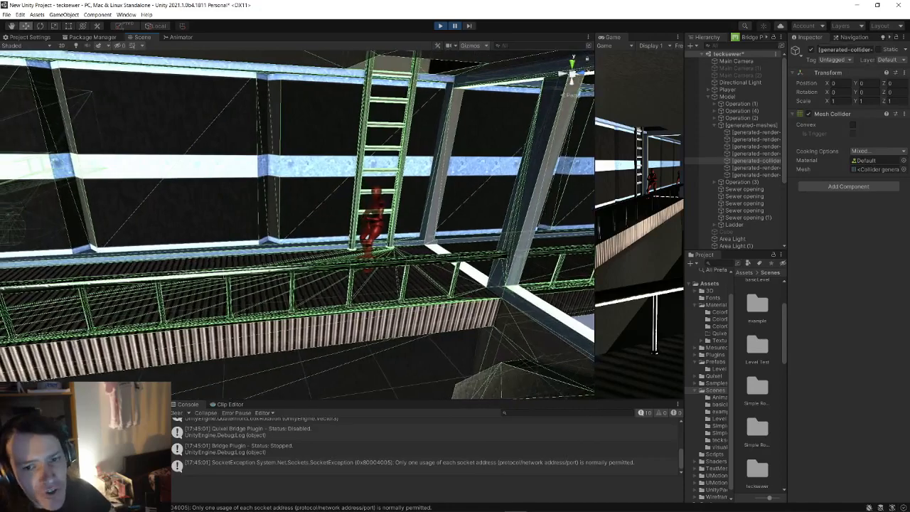
click(858, 40)
right_drag(421, 219, 533, 225)
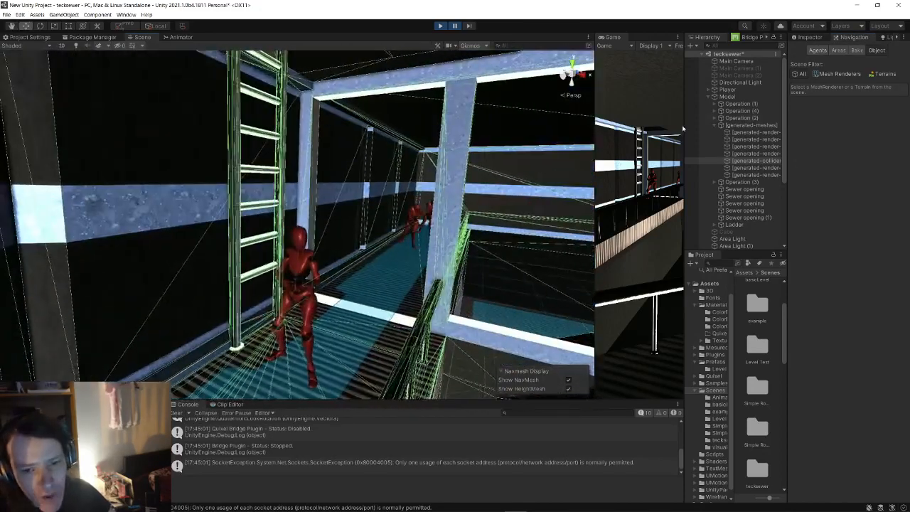
- Select the Player's RigidBody child and inspect its Rigidbody and Capsule Collider settings
click(715, 89)
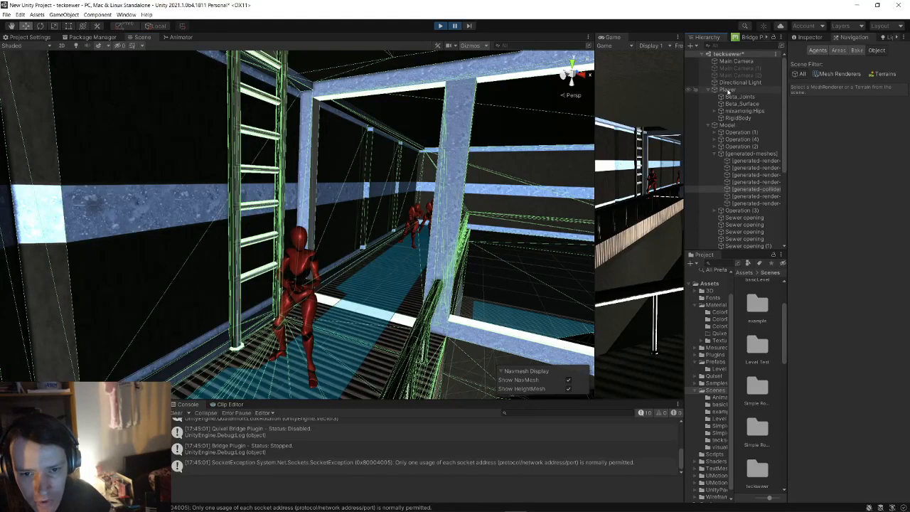
click(727, 90)
click(738, 118)
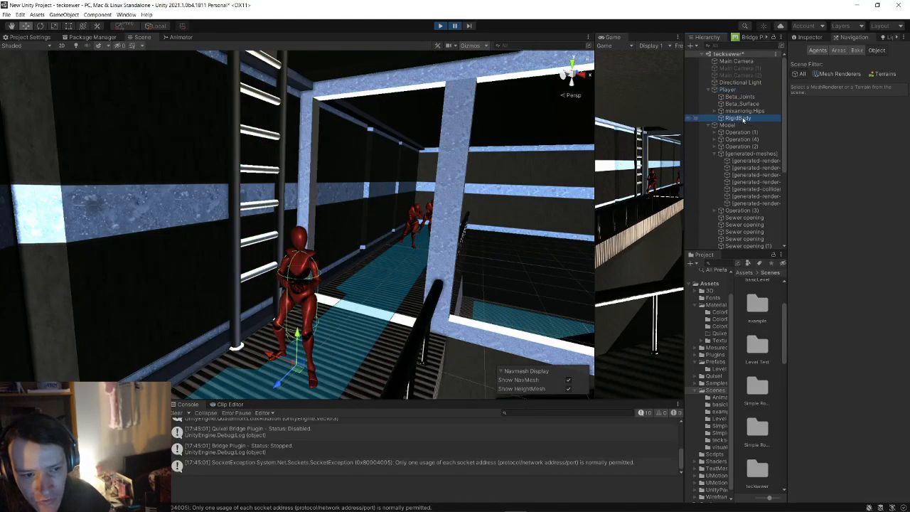
click(809, 37)
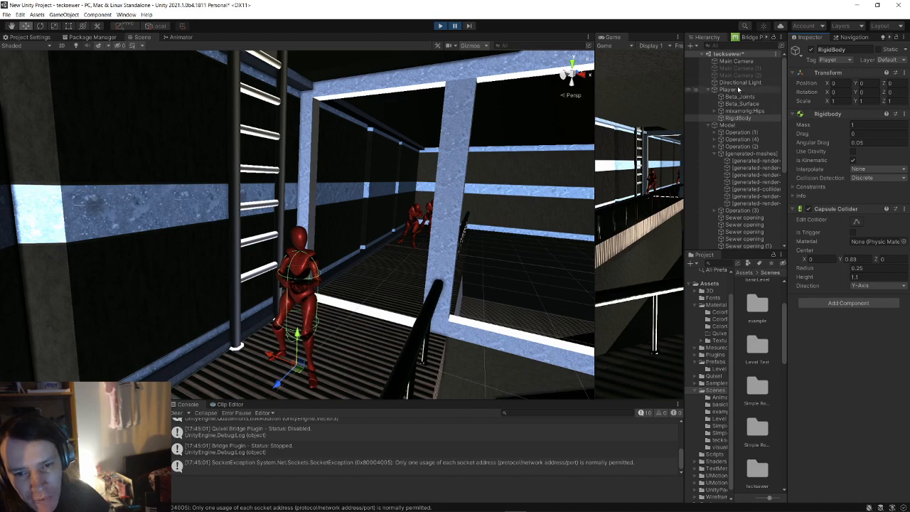
right_drag(433, 206, 270, 101)
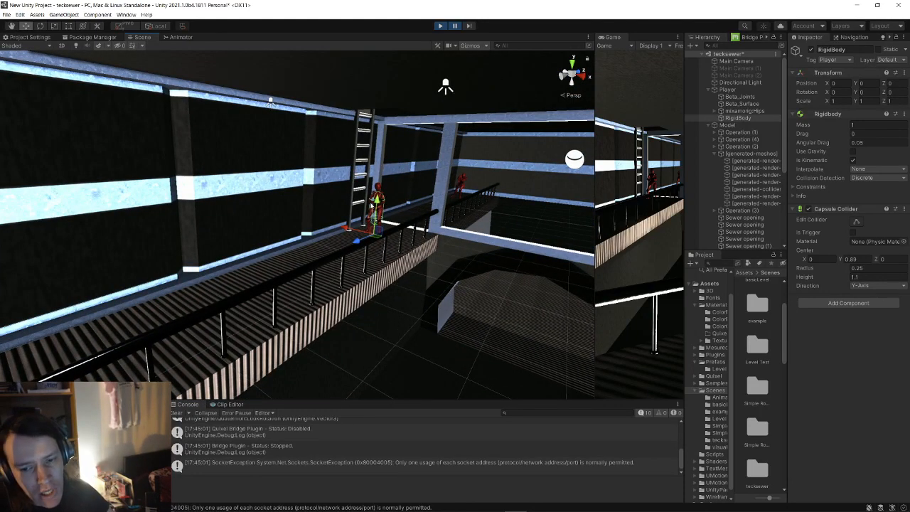
- Examine the Zombies, walls and walkways of the paused level from several sides, ending with play mode stopped
right_drag(270, 102, 306, 206)
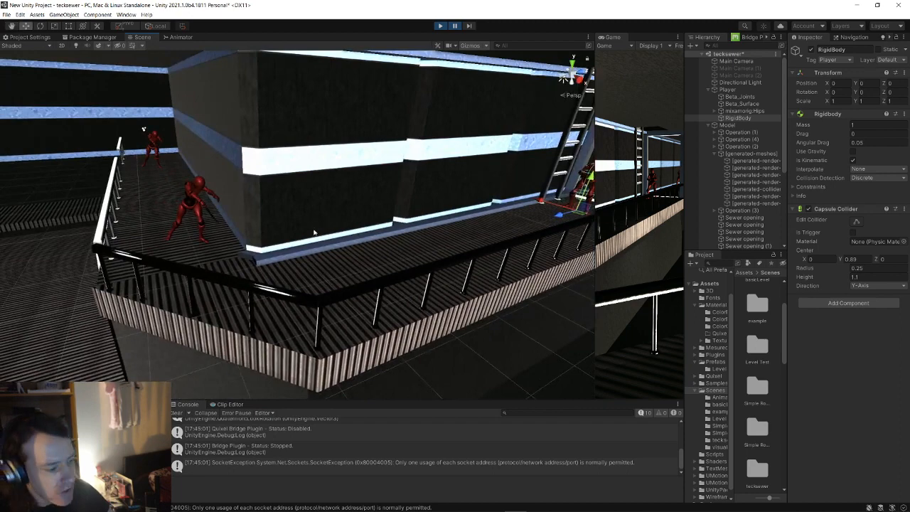
right_drag(299, 242, 274, 227)
click(269, 225)
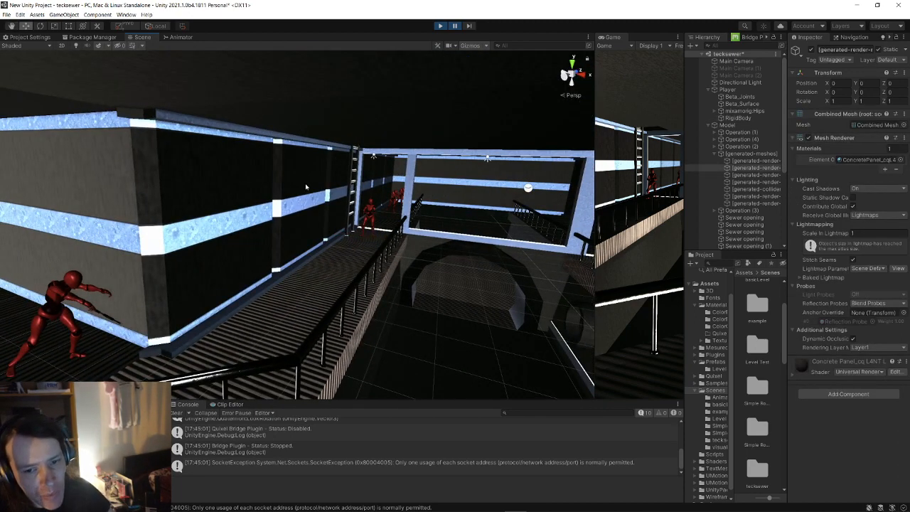
right_drag(426, 241, 488, 76)
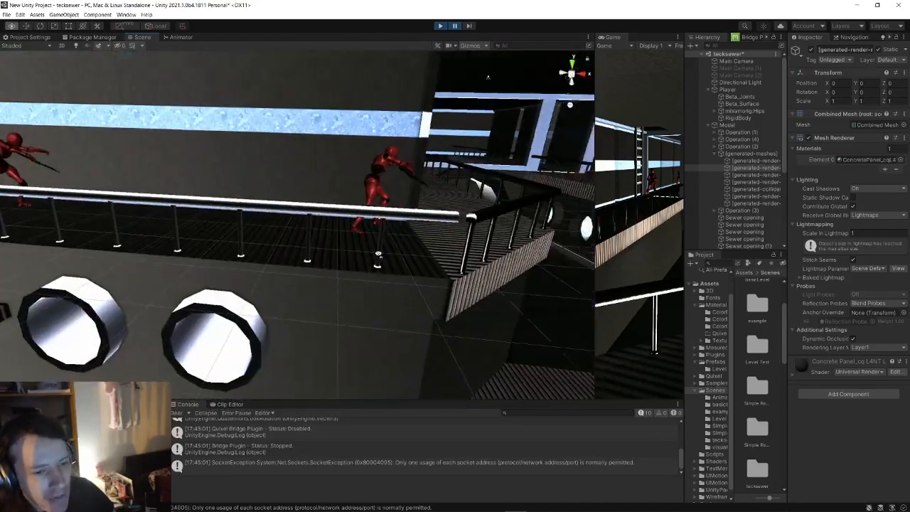
right_drag(378, 253, 364, 244)
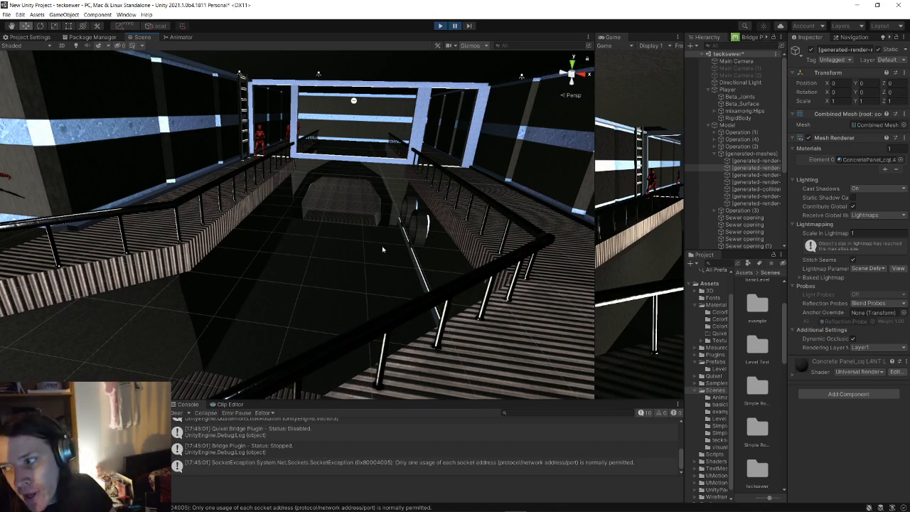
right_drag(368, 250, 310, 236)
right_drag(279, 183, 365, 229)
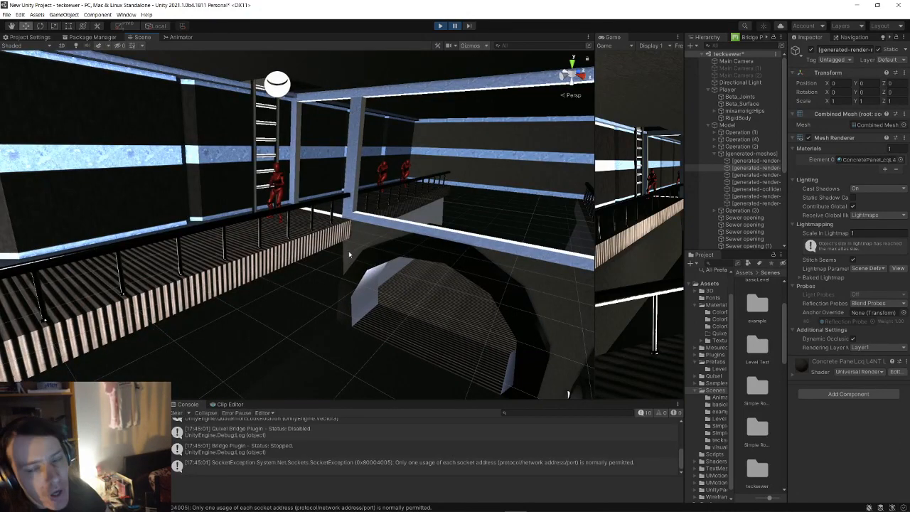
right_drag(349, 254, 214, 243)
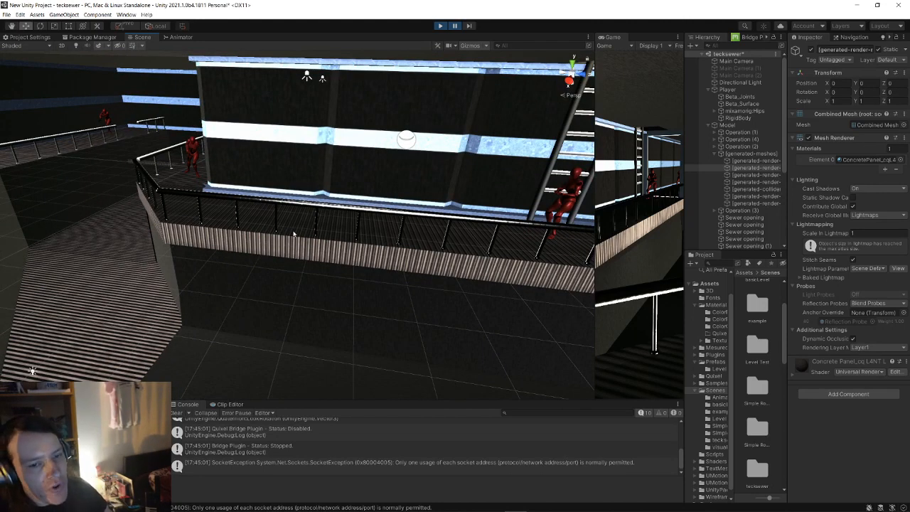
click(439, 27)
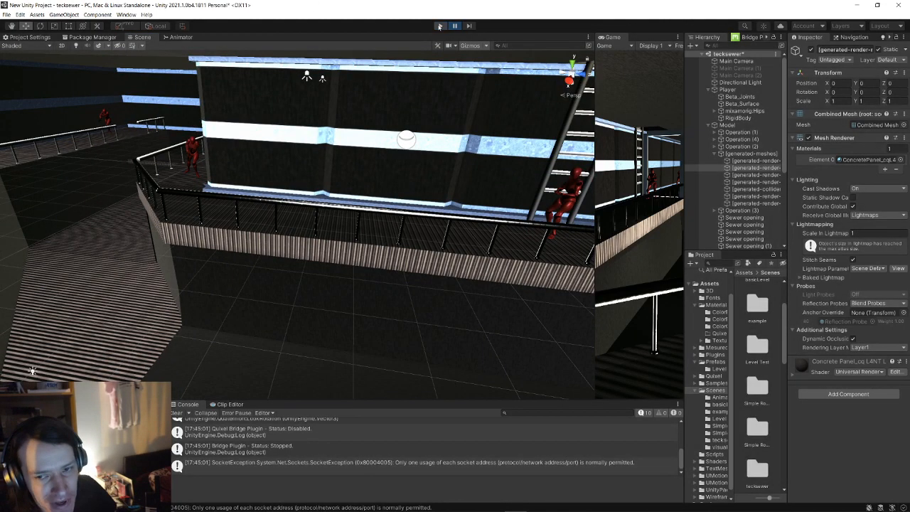
- Select the Model, review its physics, lighting and advanced mesh settings, and examine its geometry around the railings and ladder
click(742, 126)
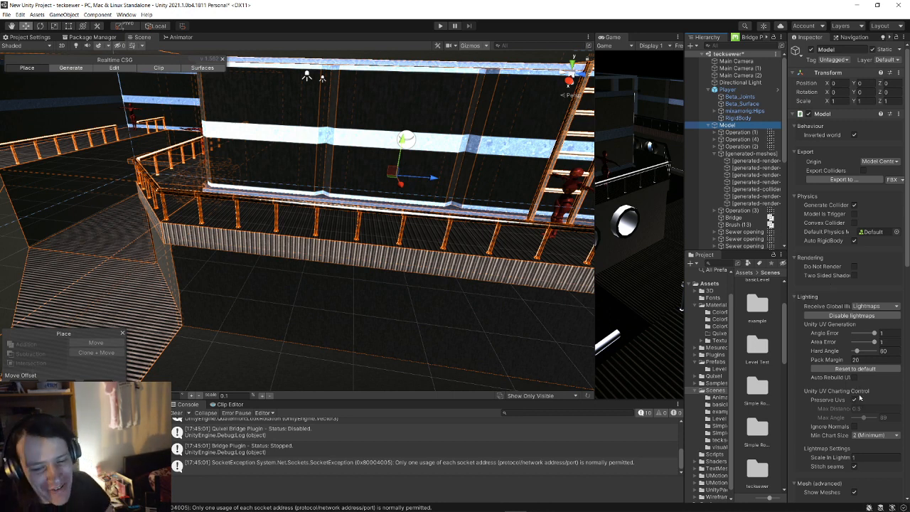
scroll(829, 396, down, 3)
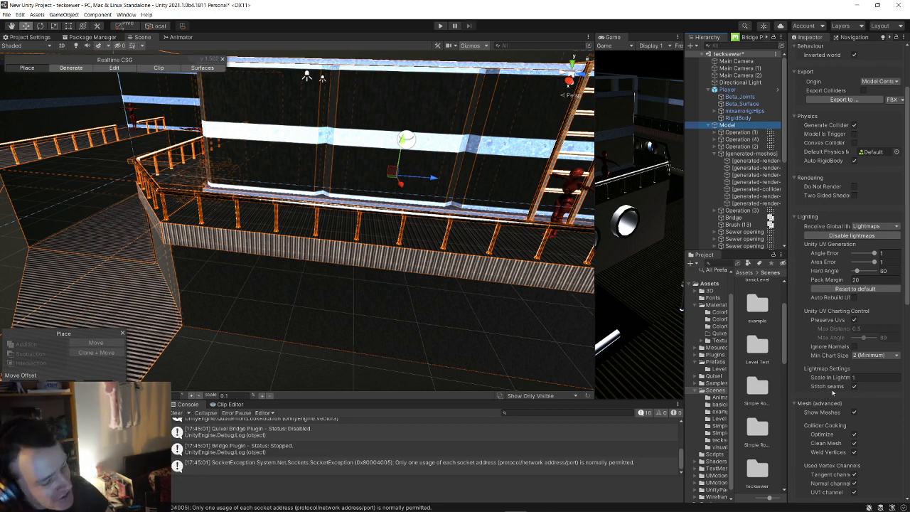
mouse_move(833, 391)
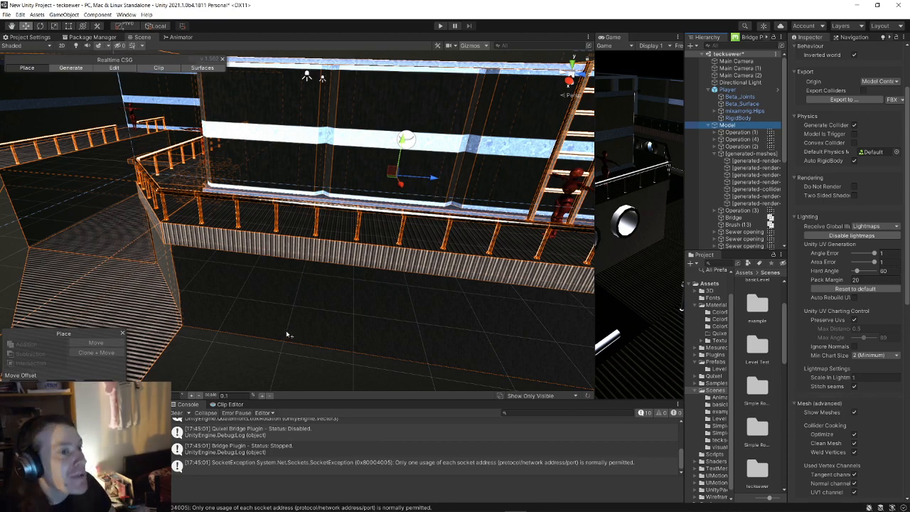
right_drag(259, 334, 395, 290)
right_drag(183, 277, 430, 355)
key(w)
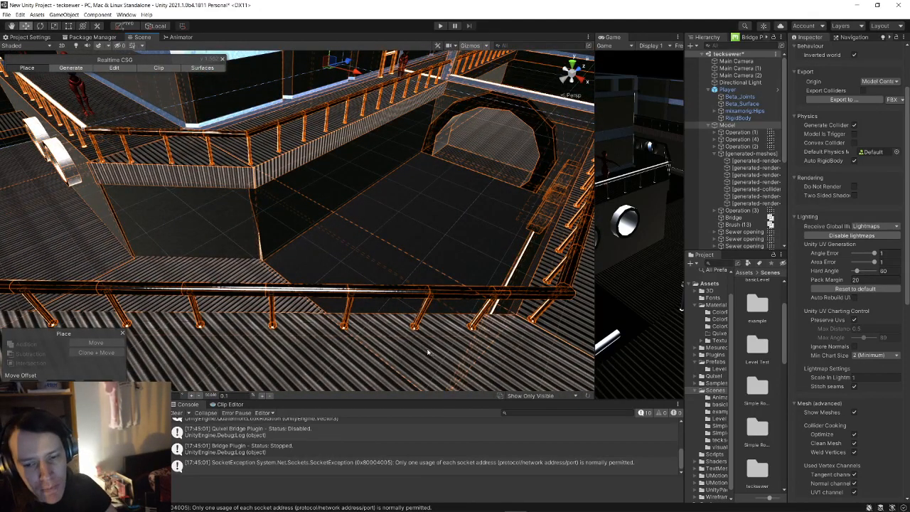
right_drag(379, 262, 249, 245)
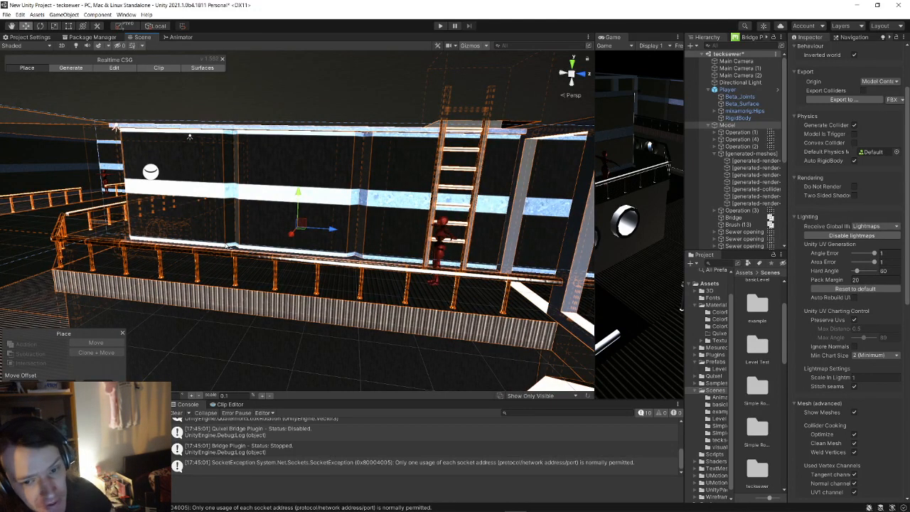
right_drag(227, 246, 237, 223)
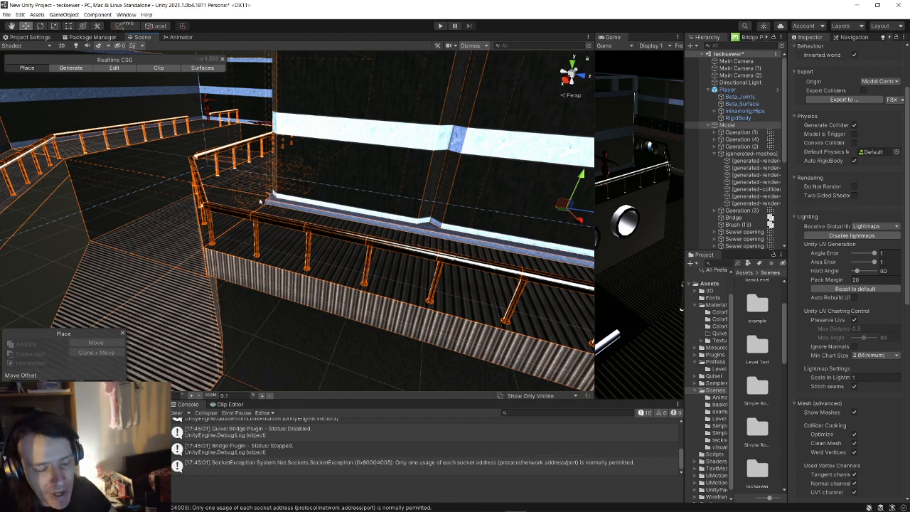
right_drag(212, 192, 496, 166)
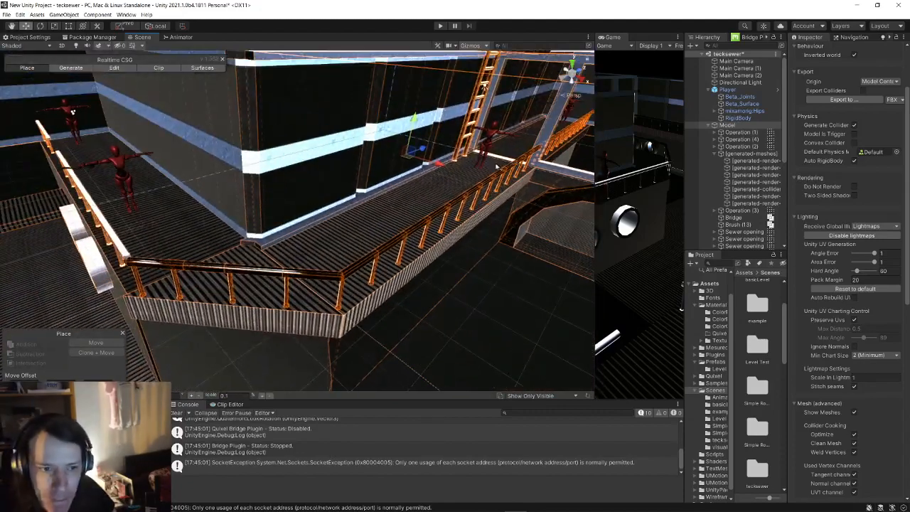
- Enlarge the Game view beside the Scene view and briefly run the level to watch the Zombies
drag(596, 81, 321, 103)
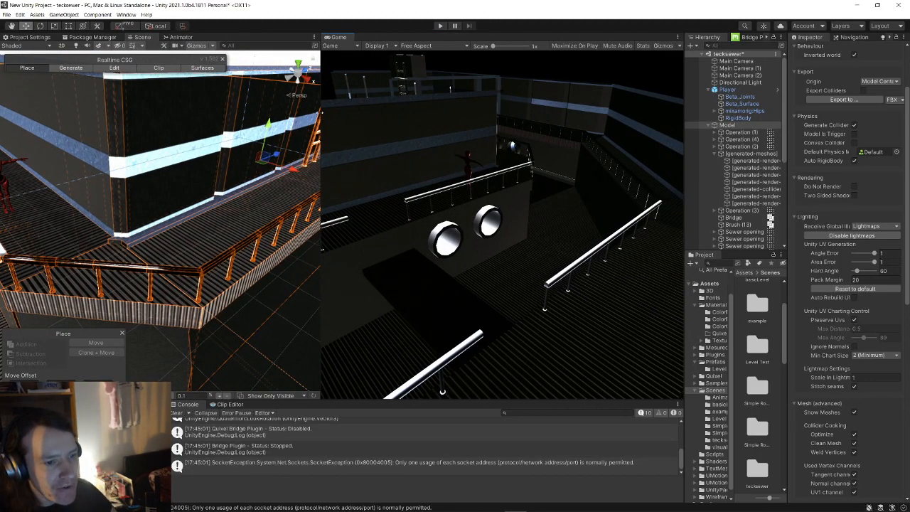
drag(320, 111, 160, 108)
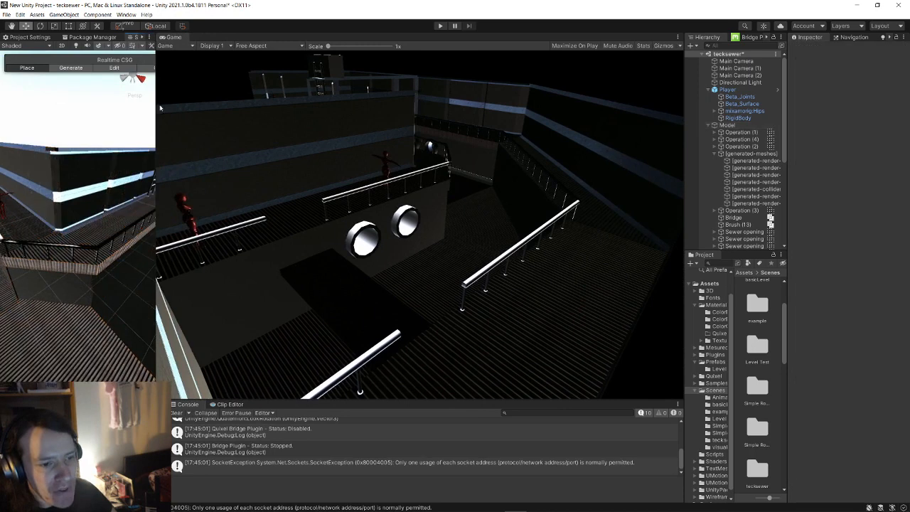
click(441, 27)
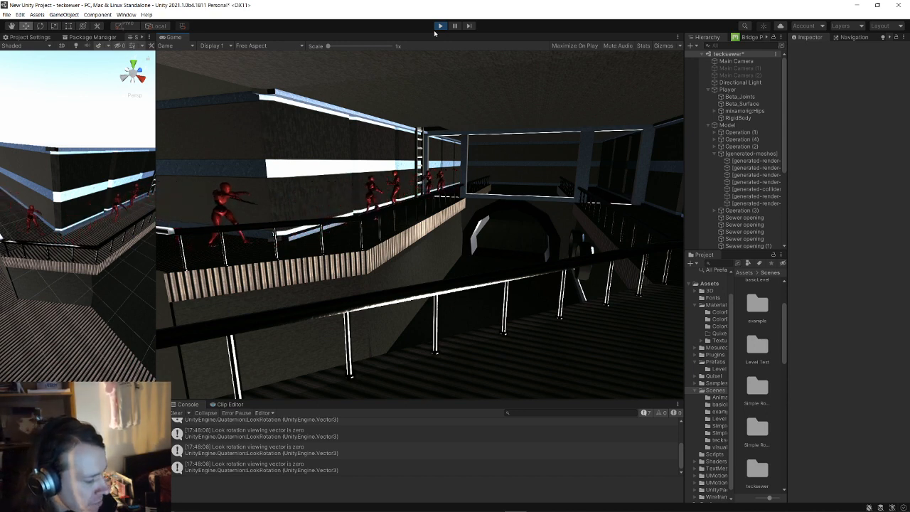
click(441, 26)
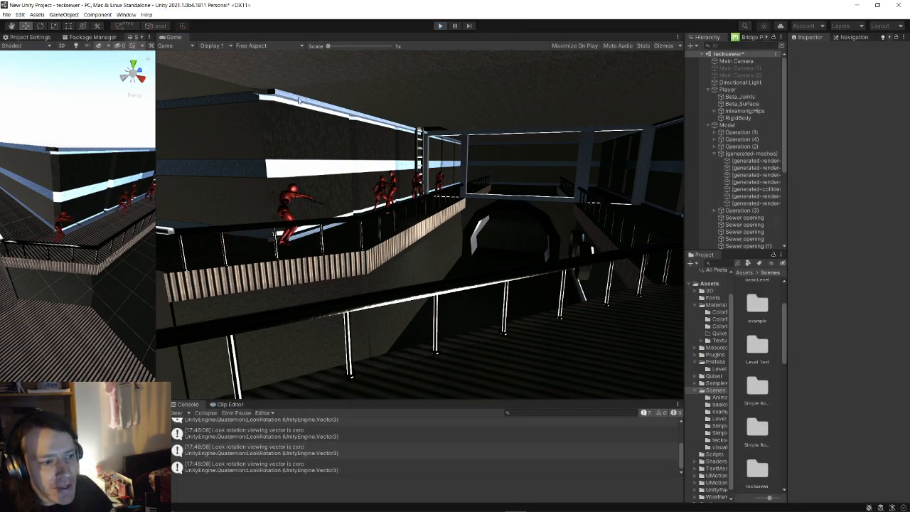
- Widen the Scene view, select a round sewer opening in the channel wall, and move its whole operation up to about Y -0.25, Z 16.06
drag(158, 115, 434, 125)
right_drag(457, 205, 221, 185)
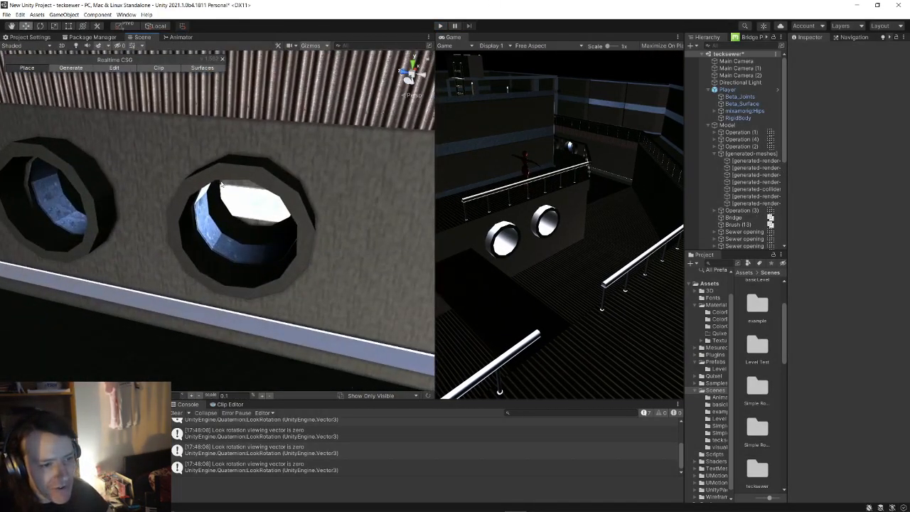
click(291, 234)
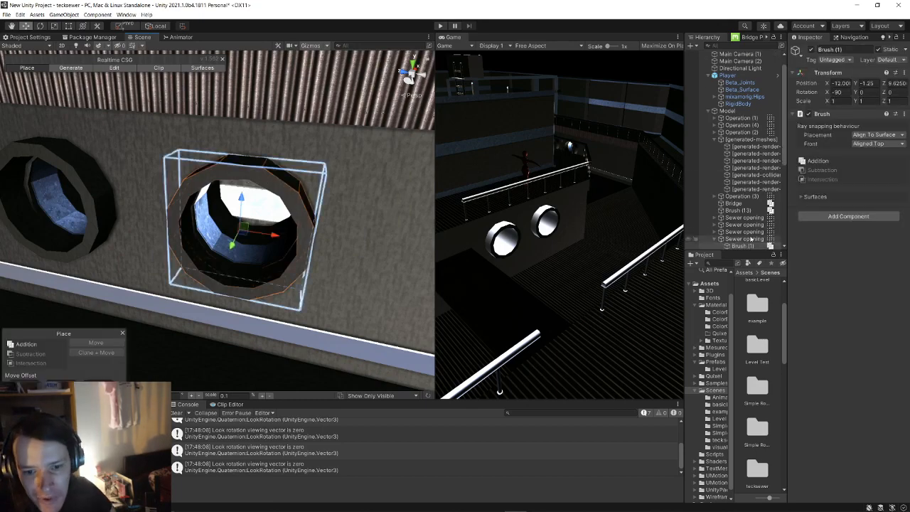
click(751, 240)
right_drag(235, 222, 266, 230)
mouse_move(238, 245)
mouse_down()
mouse_move(274, 247)
mouse_move(349, 228)
mouse_move(322, 219)
mouse_move(332, 128)
mouse_up()
right_drag(333, 128, 357, 290)
key(s)
key(w)
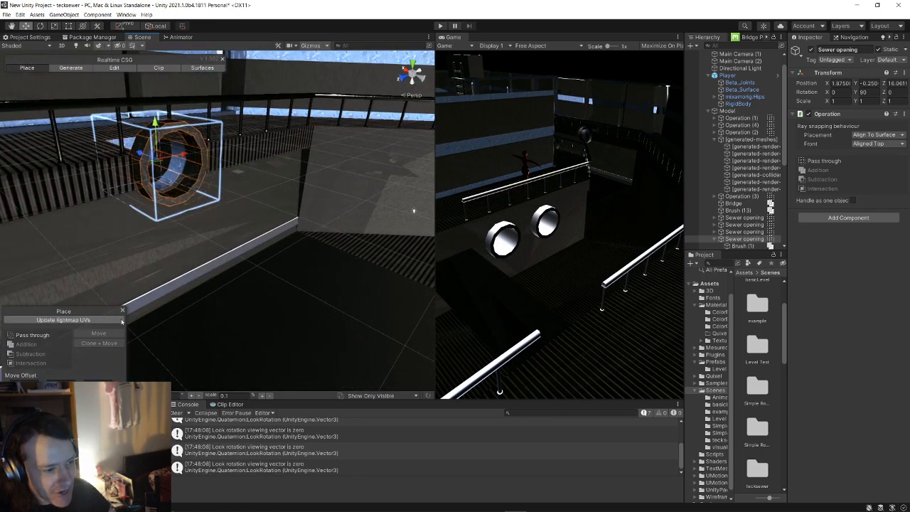
- Update the lightmap UVs for the raised sewer opening and check it from behind the walkway railing
click(122, 322)
key(w)
right_drag(375, 250, 610, 266)
key(w)
key(a)
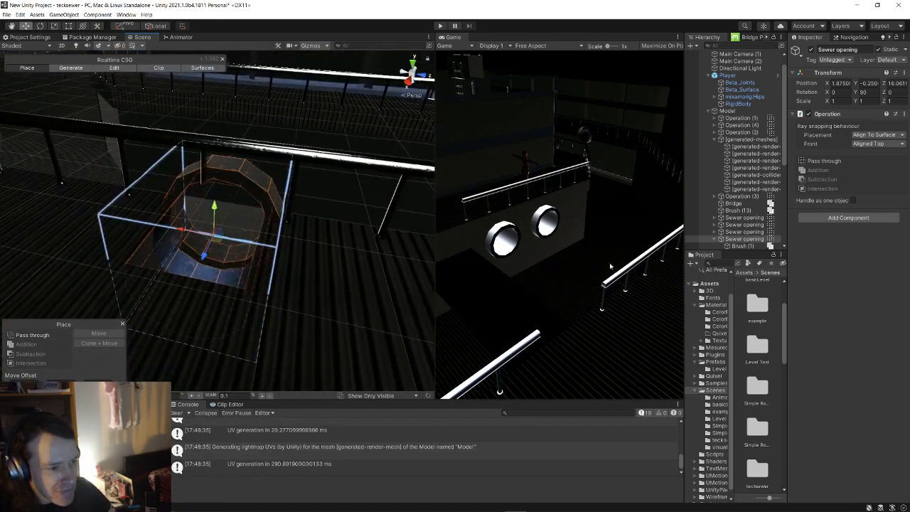
- Move the sewer opening back down into the channel wall beside its neighbour, at about Y -1.75, Z 17.69
right_drag(128, 266, 384, 295)
key(a)
key(a)
right_drag(163, 263, 255, 223)
key(a)
key(d)
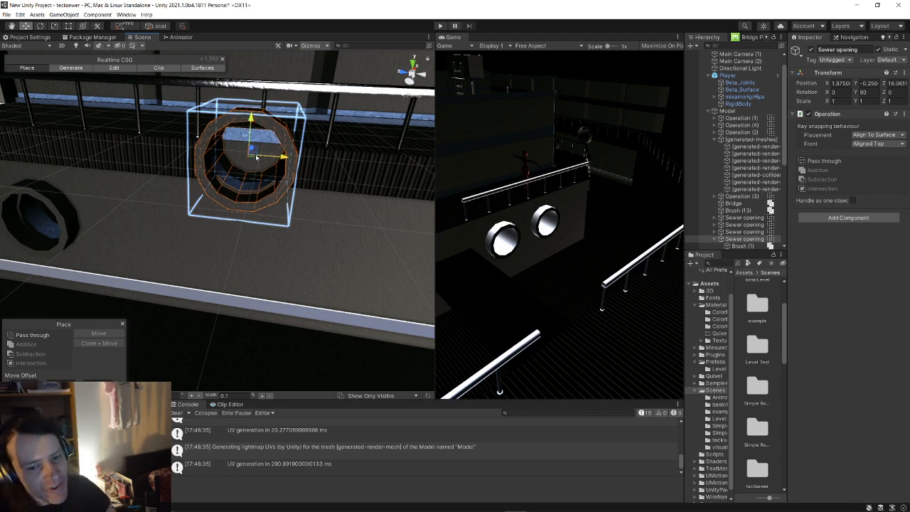
drag(256, 157, 2, 204)
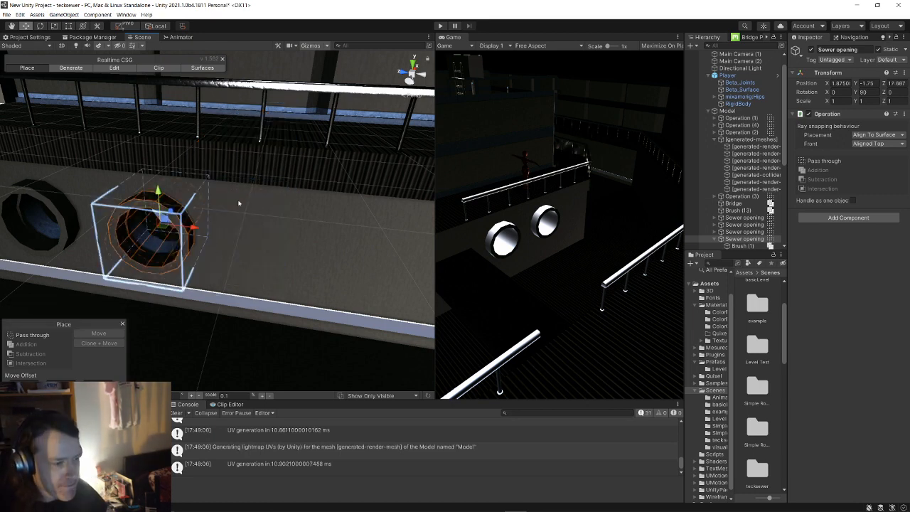
right_drag(292, 200, 259, 235)
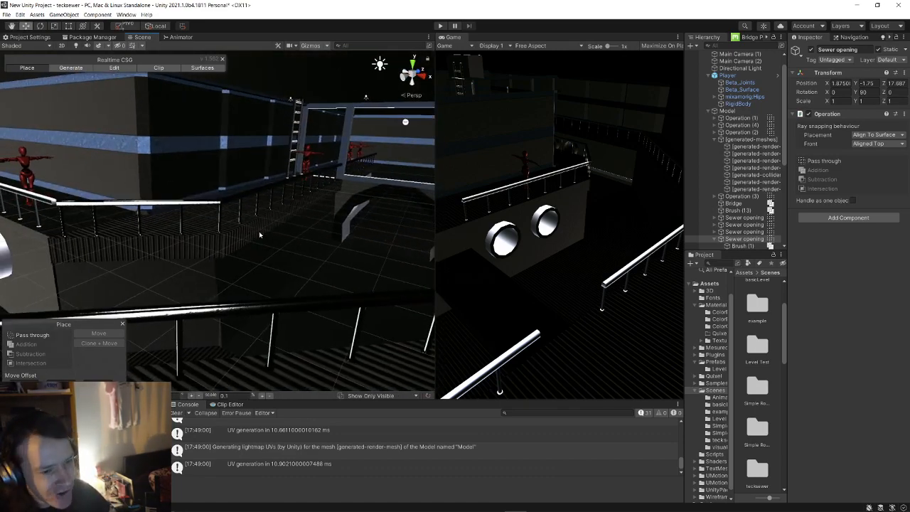
right_drag(239, 216, 284, 224)
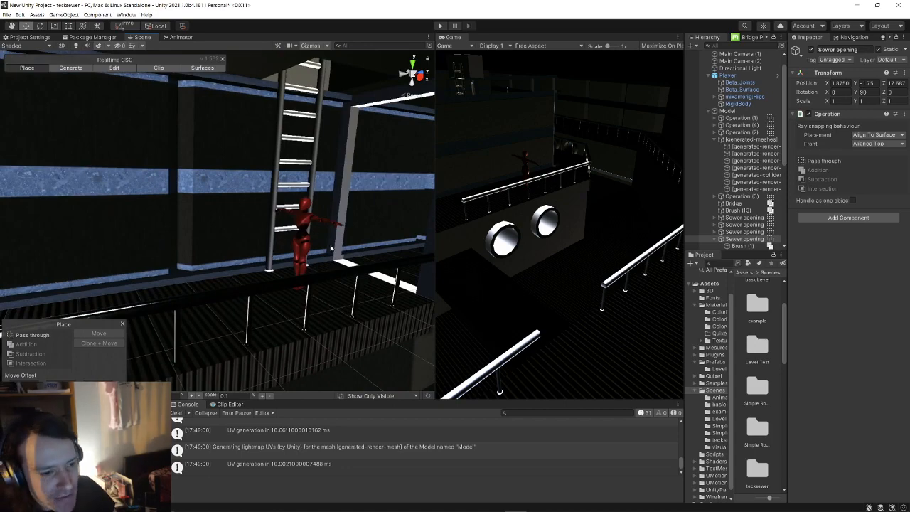
- Switch to Firefox and read through the Chisel.Prototype GitHub page, covering its file list, README introduction, notes and features
key(alt+Tab)
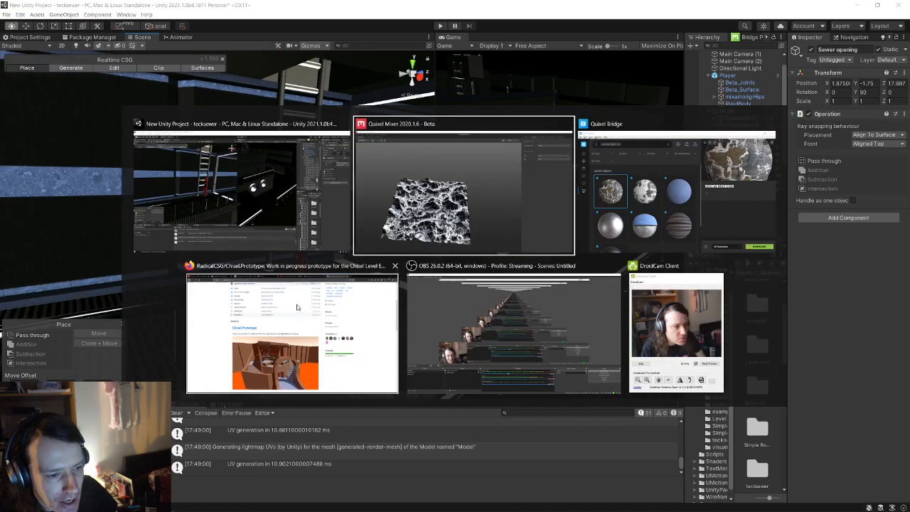
click(298, 307)
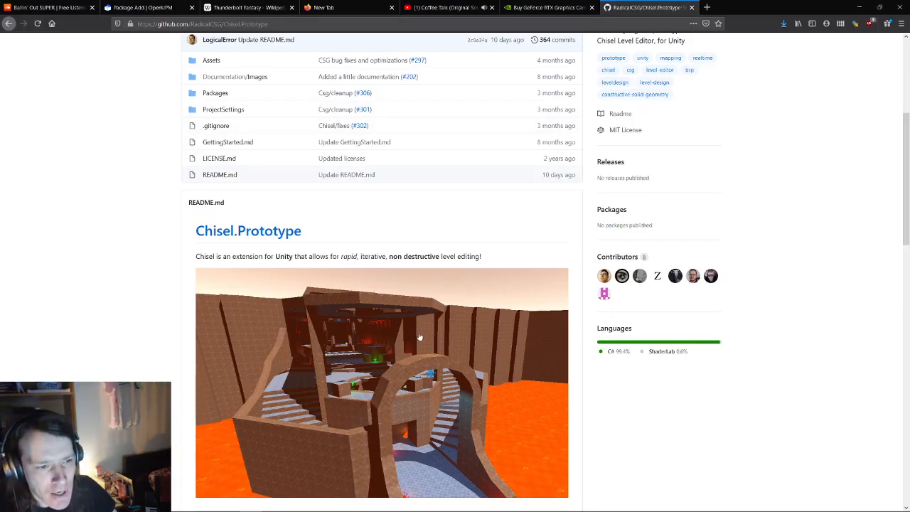
scroll(411, 321, up, 5)
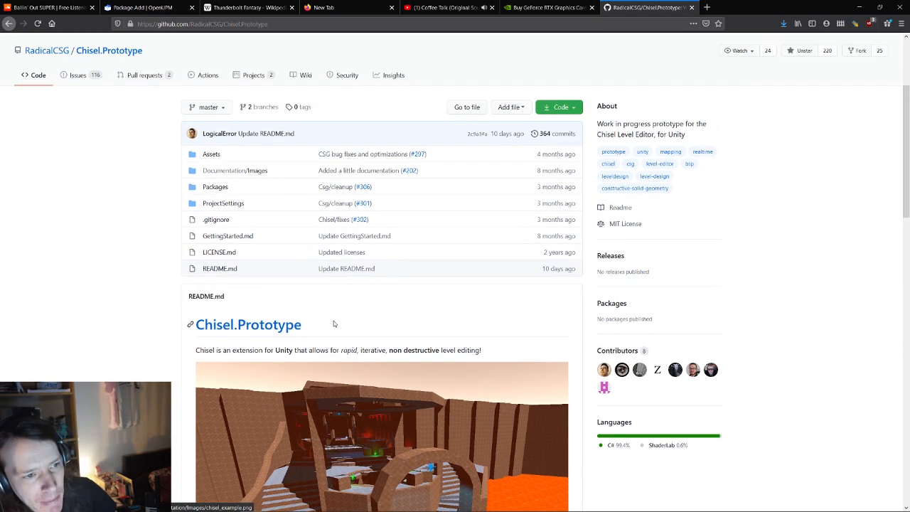
scroll(133, 256, down, 3)
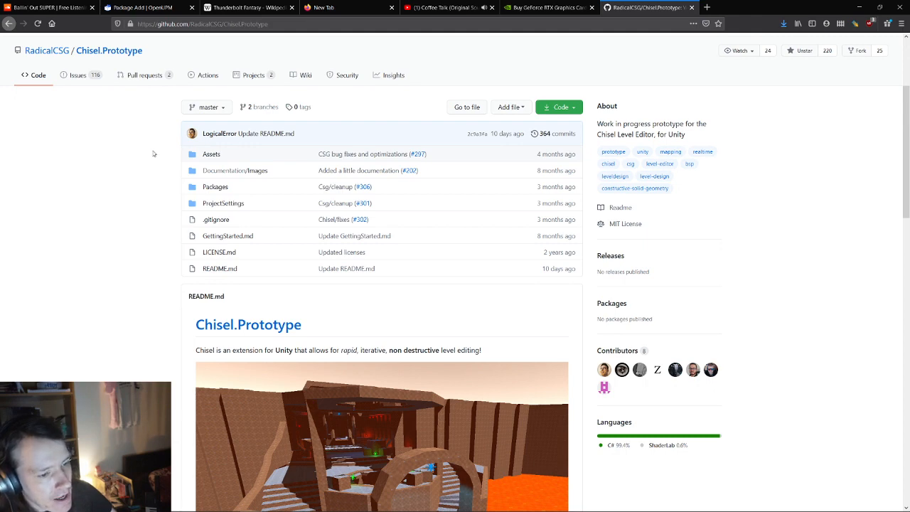
scroll(183, 230, down, 1)
scroll(224, 245, down, 1)
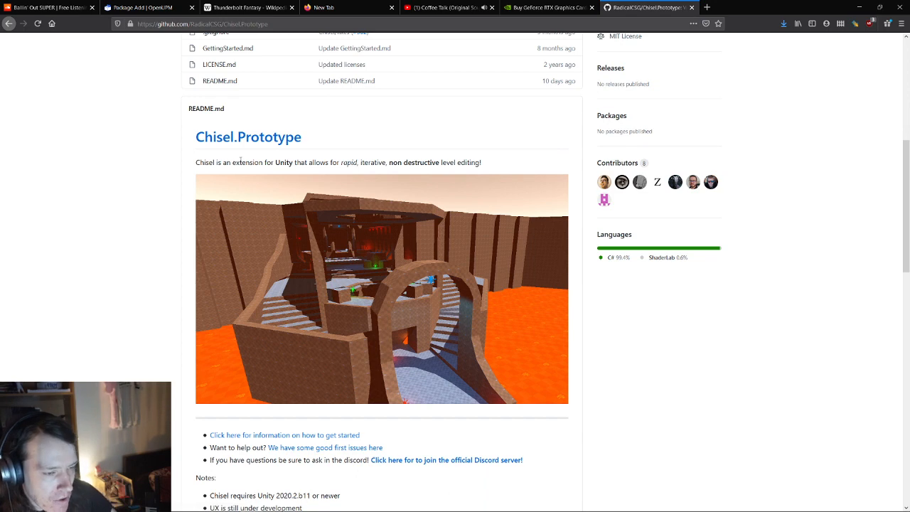
scroll(248, 142, up, 2)
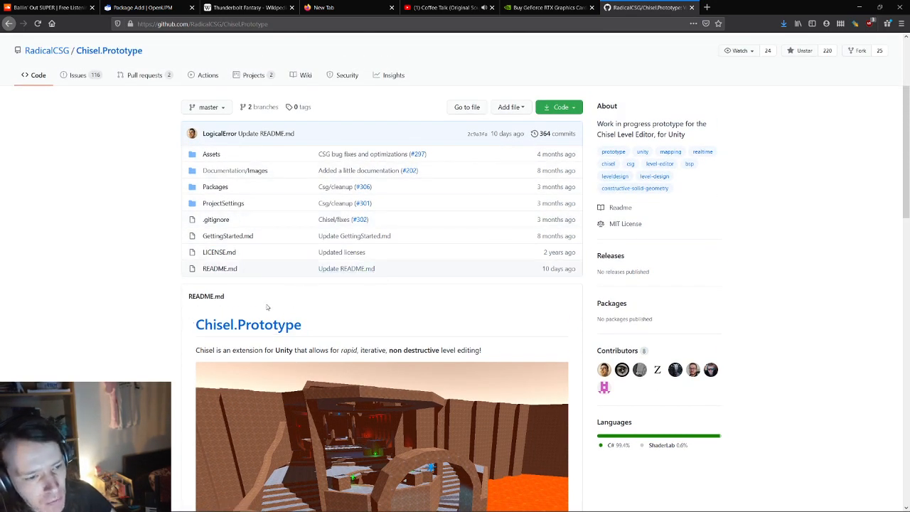
scroll(268, 335, down, 1)
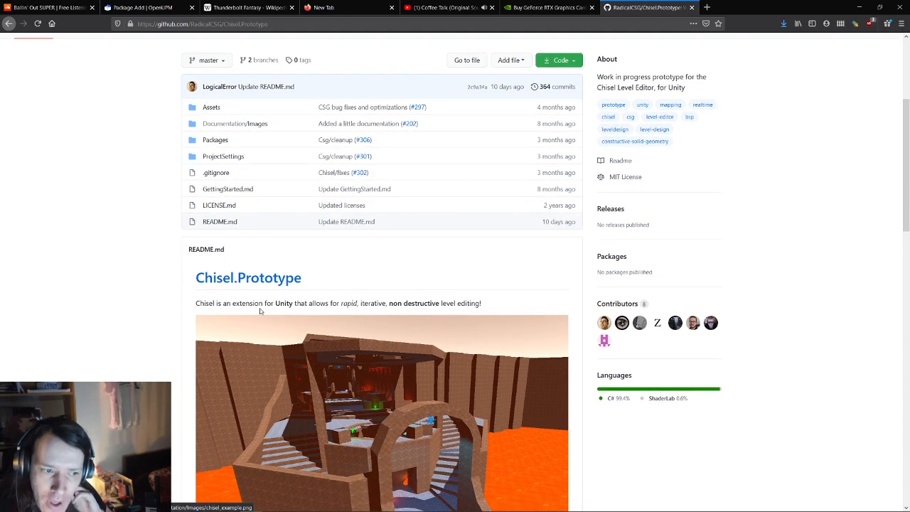
scroll(347, 319, down, 3)
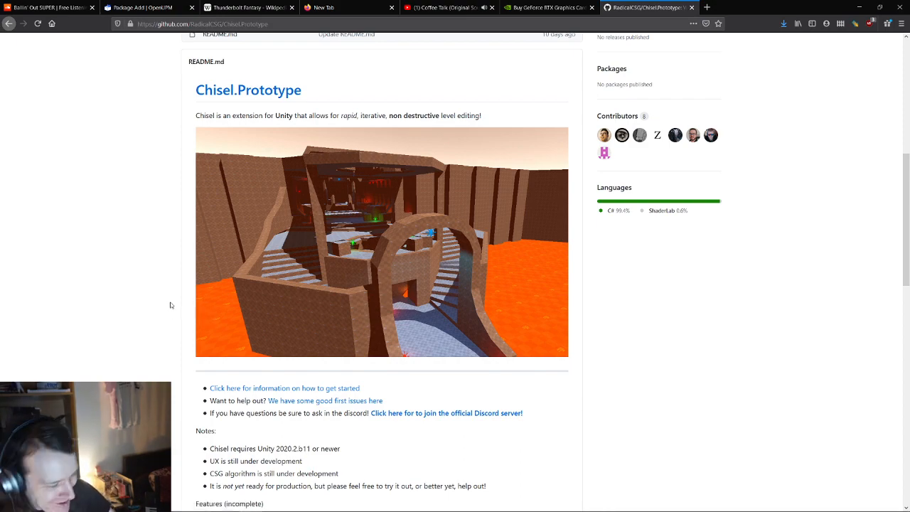
scroll(203, 231, up, 2)
scroll(227, 285, down, 3)
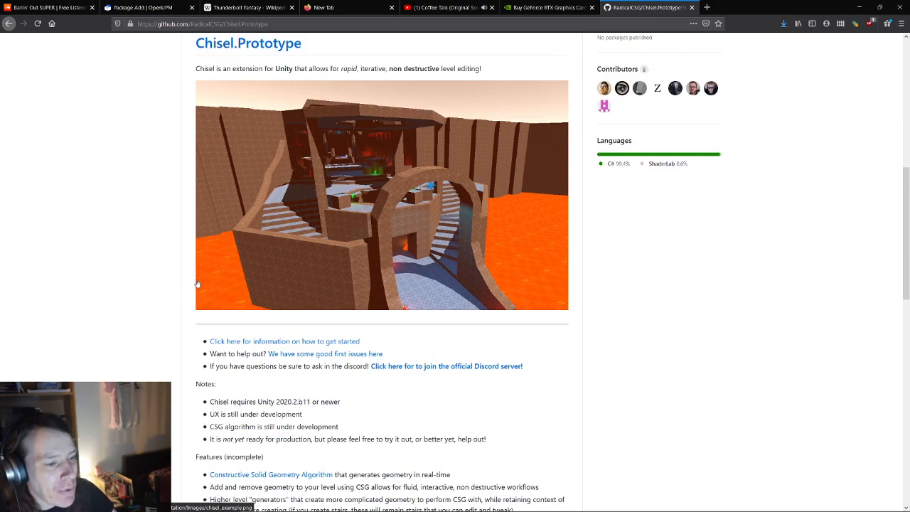
scroll(156, 299, up, 3)
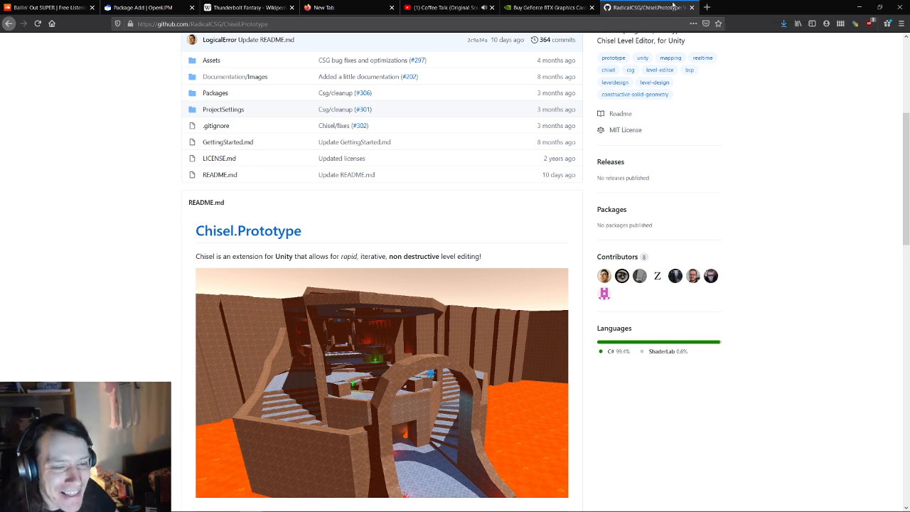
- Search the web in a new browser tab for "REsident evil 5 breifcase" and show the image results
click(706, 7)
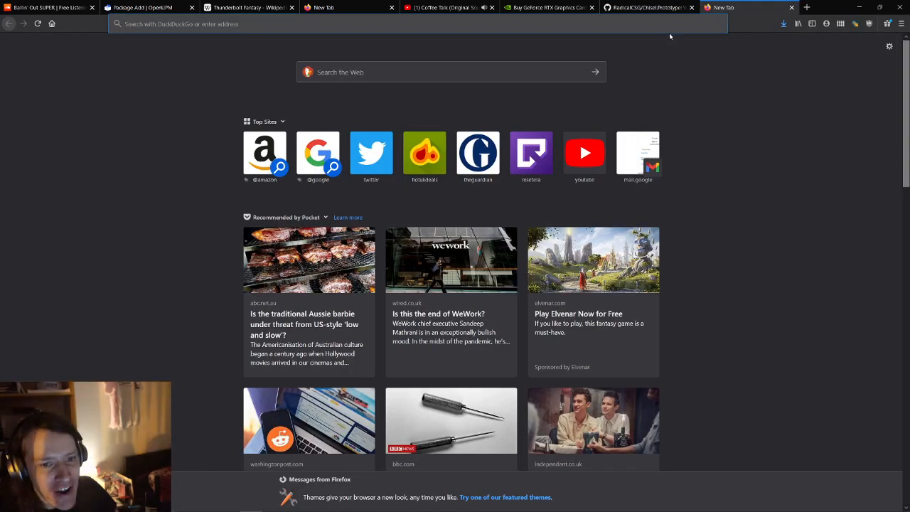
text(REs)
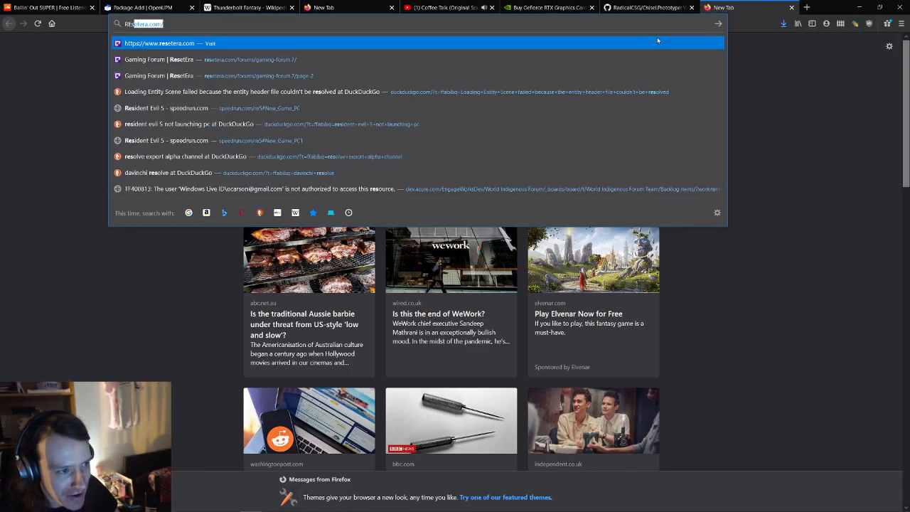
text(ident evil)
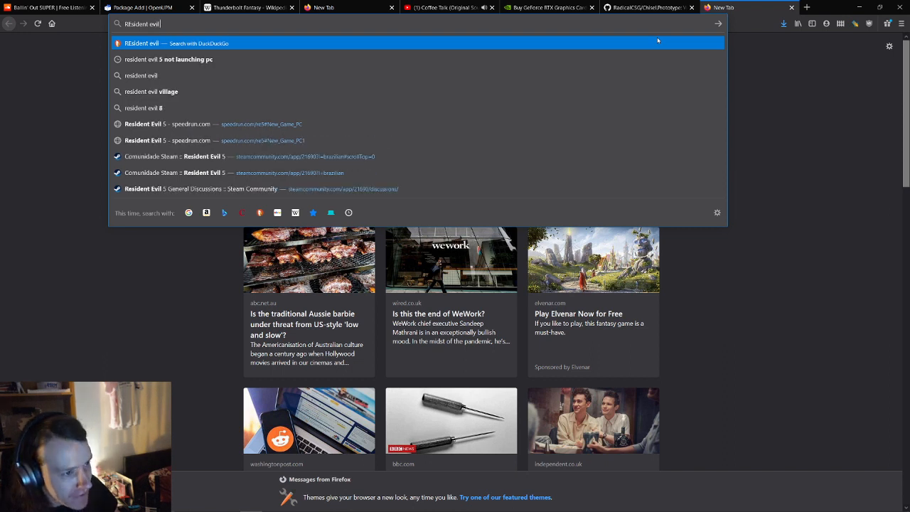
text( 5 breifcase)
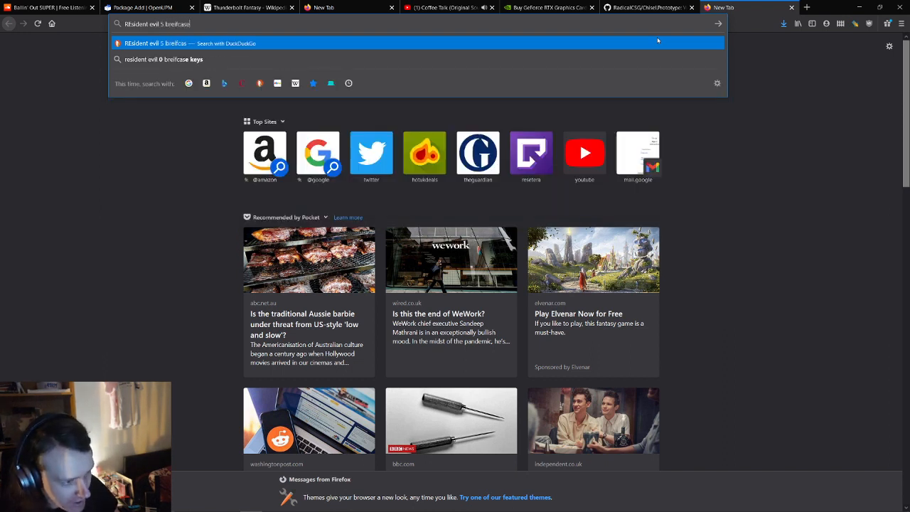
key(Return)
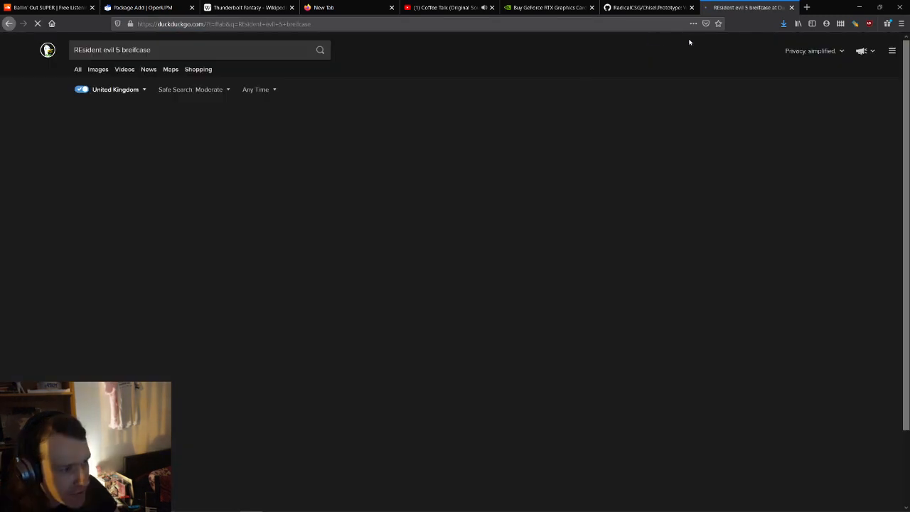
click(98, 71)
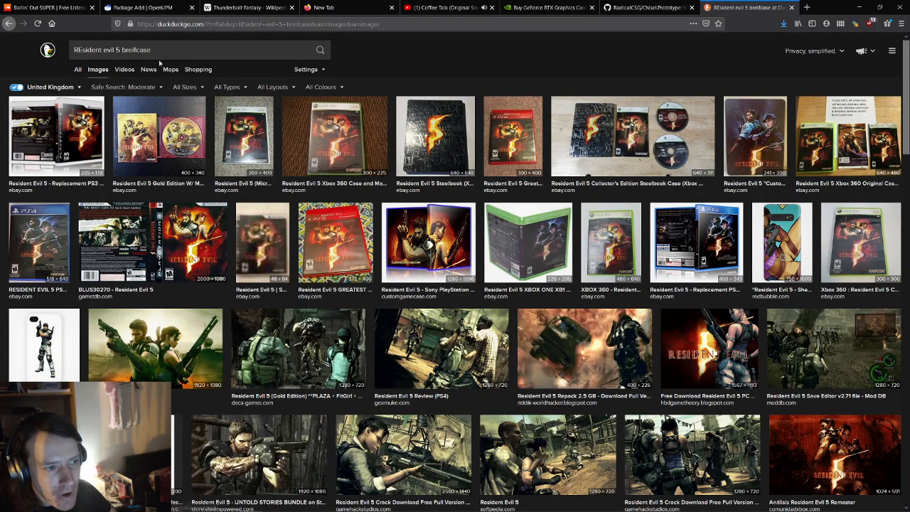
- Change the image search to "REsident evil 4 breifcase" and examine the playground.ru picture of the purple-lined inventory case
click(116, 50)
key(BackSpace)
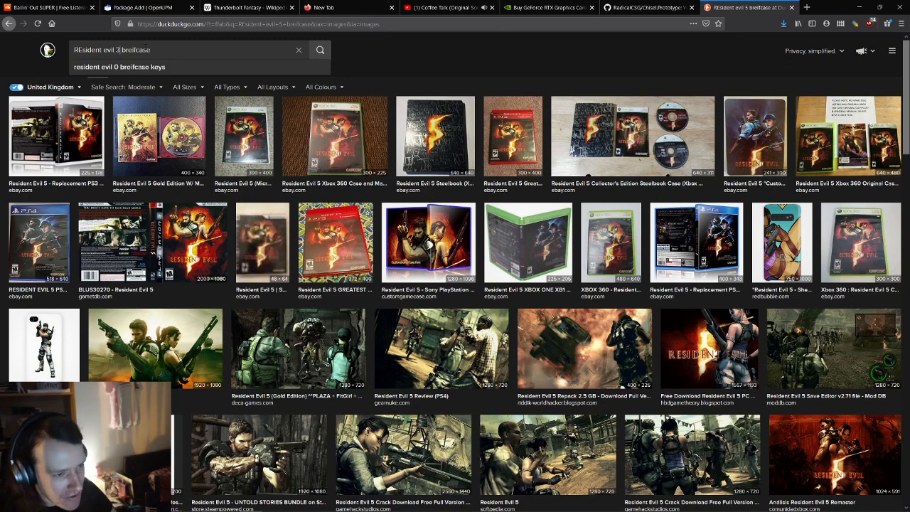
text(4)
key(Return)
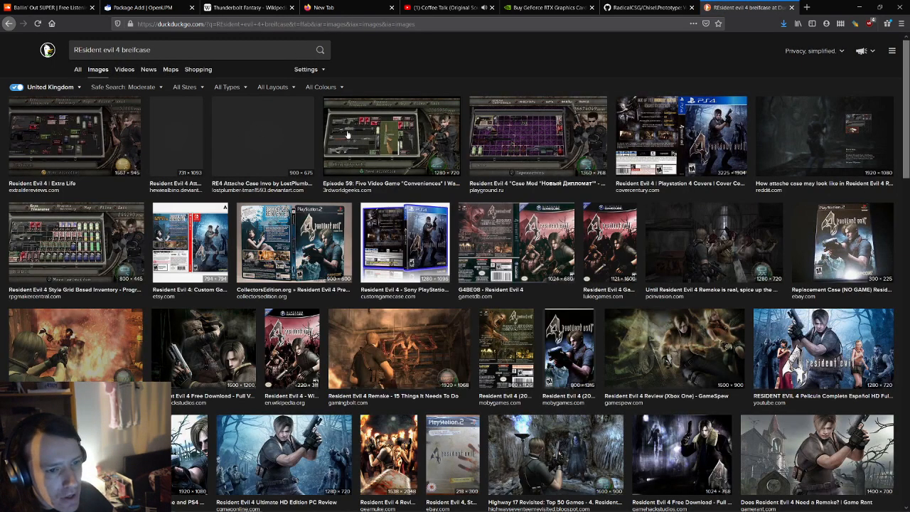
click(484, 142)
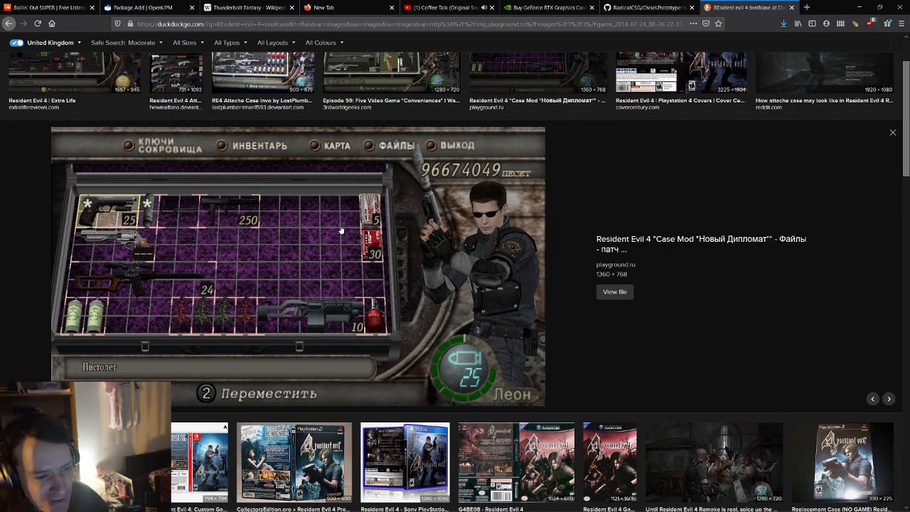
scroll(361, 263, down, 1)
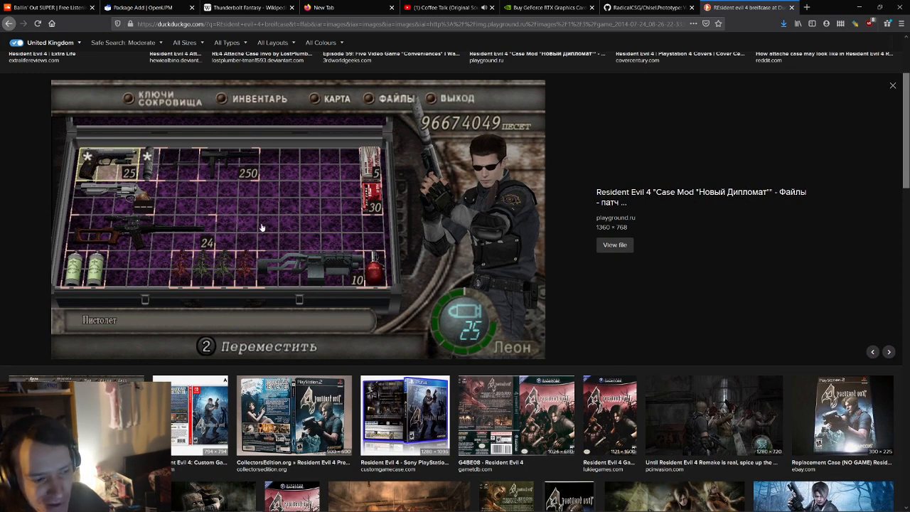
scroll(263, 229, up, 2)
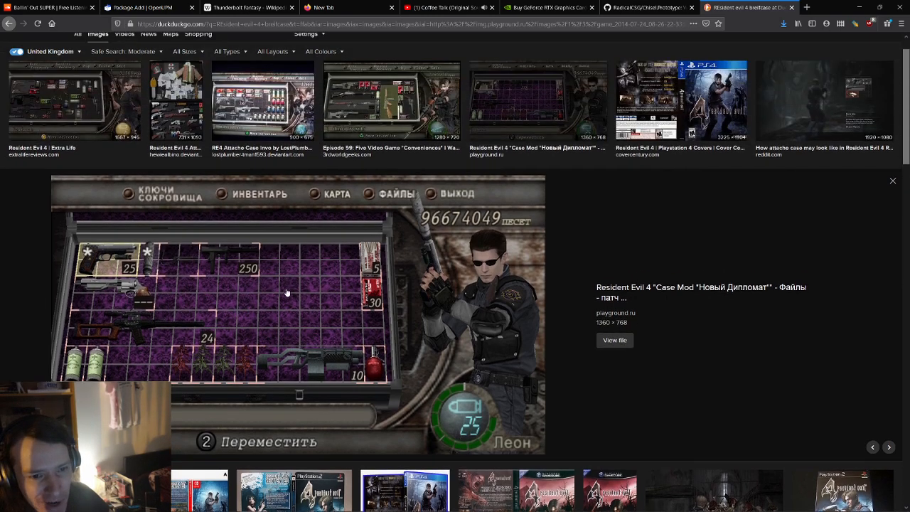
scroll(288, 293, up, 1)
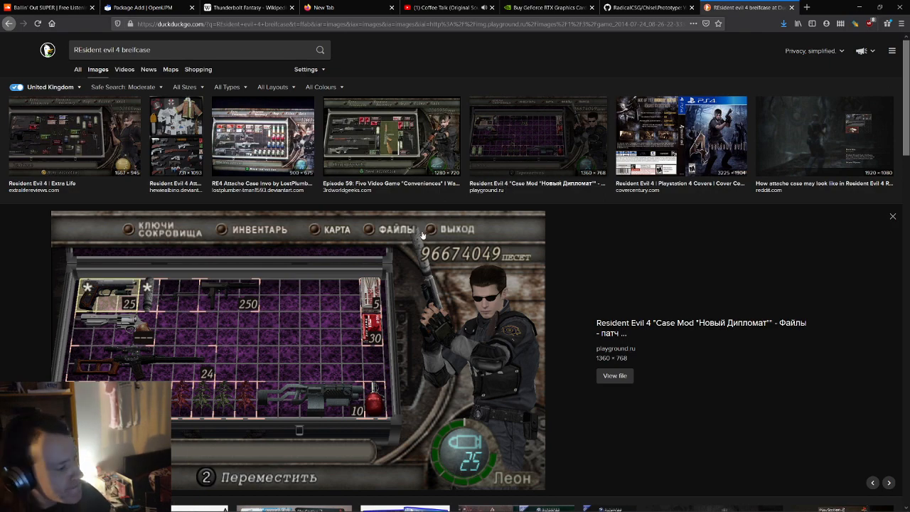
- Bring up the Coffee Talk video, return to Unity and inspect the walkway, railings and sewer openings around the building corner
click(445, 7)
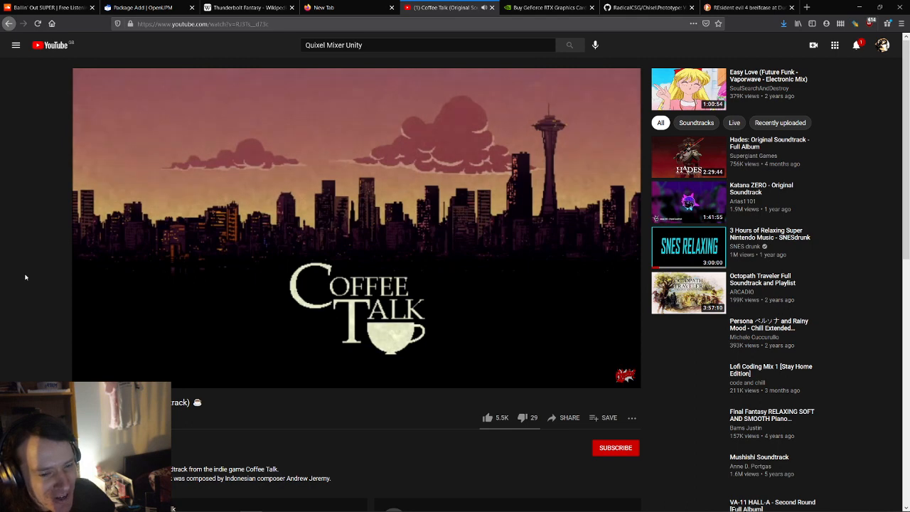
key(alt+Tab)
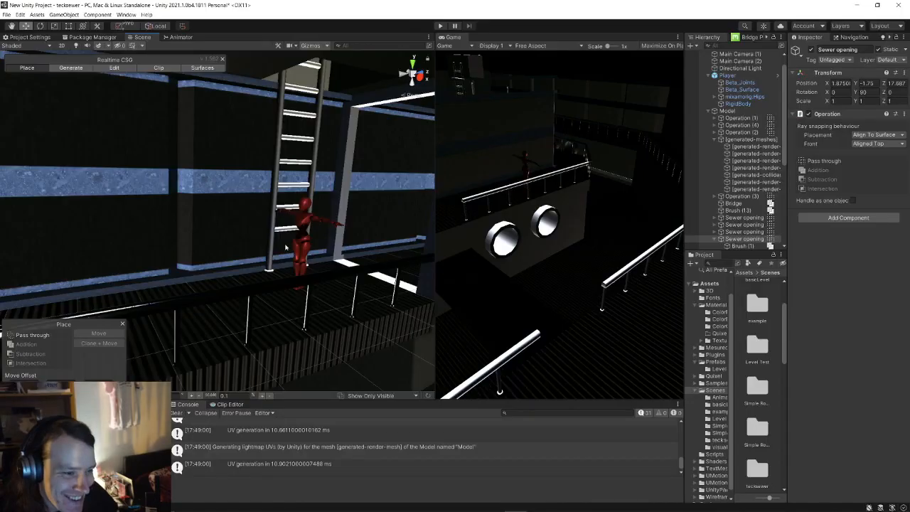
alt+drag(210, 221, 120, 231)
right_drag(120, 231, 304, 242)
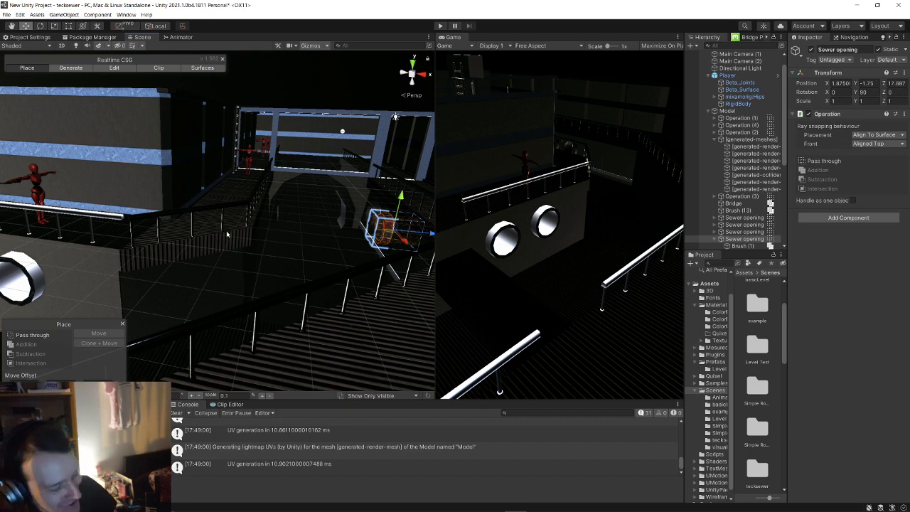
right_drag(292, 197, 280, 207)
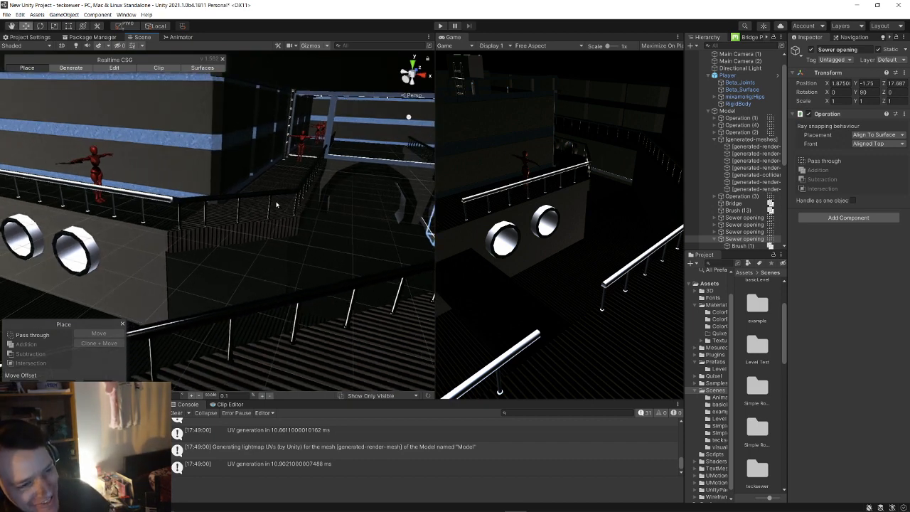
right_drag(276, 204, 261, 192)
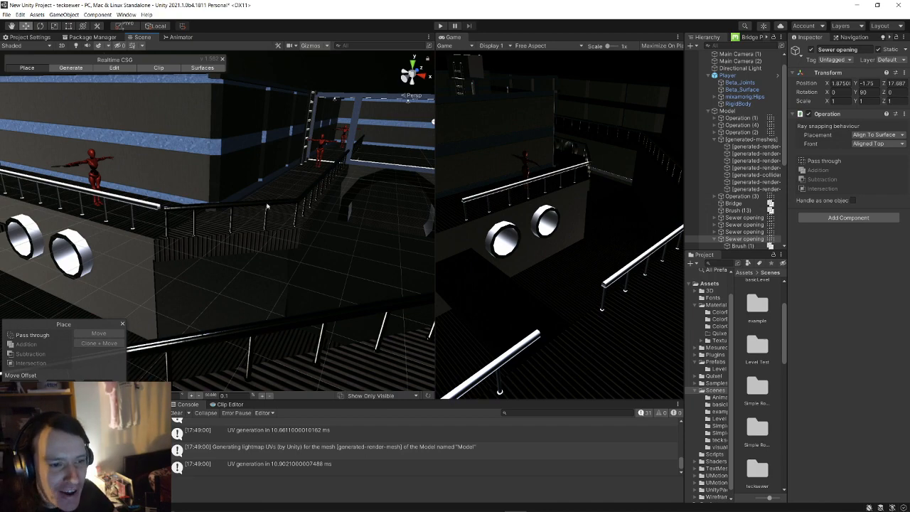
key(f)
right_drag(353, 219, 264, 188)
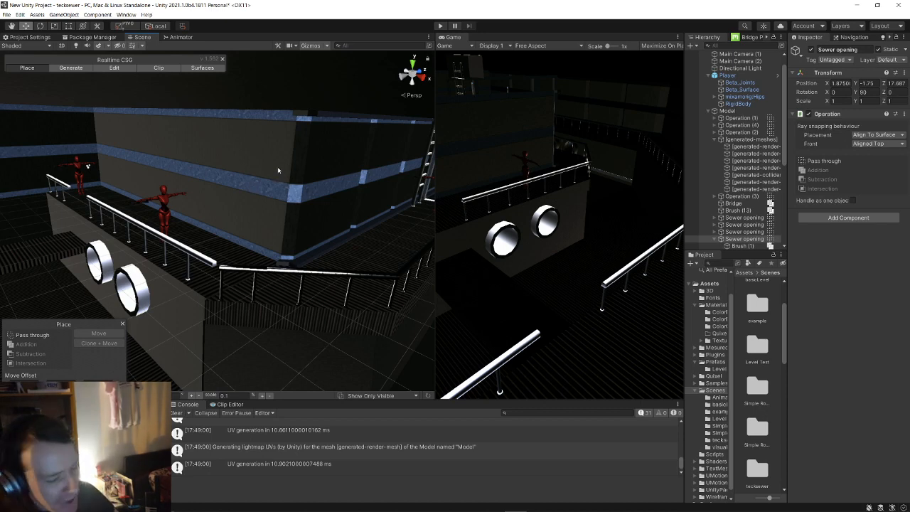
right_drag(225, 166, 273, 174)
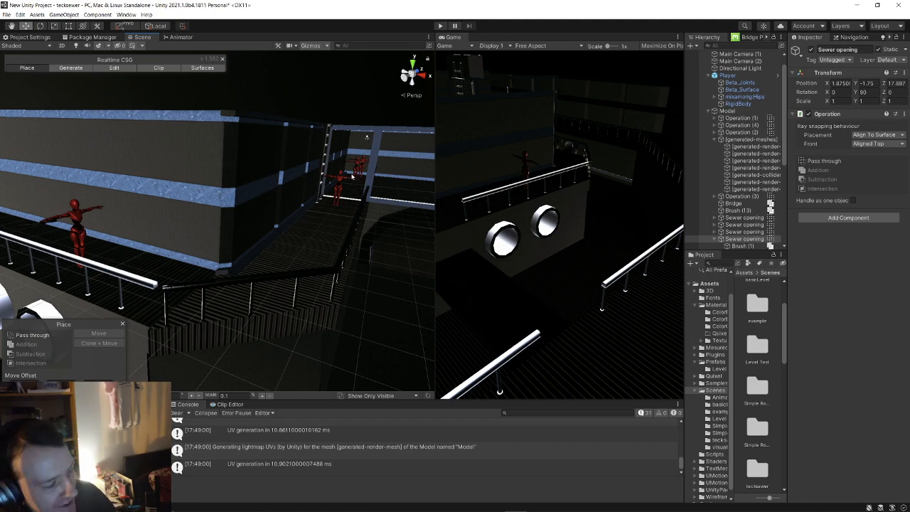
- Survey the whole tecksewer level from above and outside in the Scene view
key(w)
right_drag(178, 220, 215, 273)
key(s)
key(w)
key(s)
key(s)
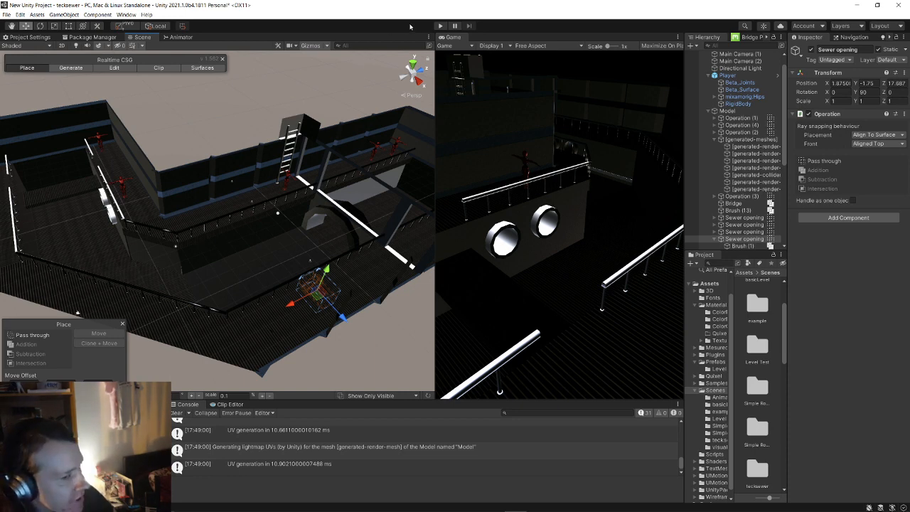
- Switch from Unity to the Coffee Talk video in Firefox and on to the OBS streaming window
key(alt+Tab)
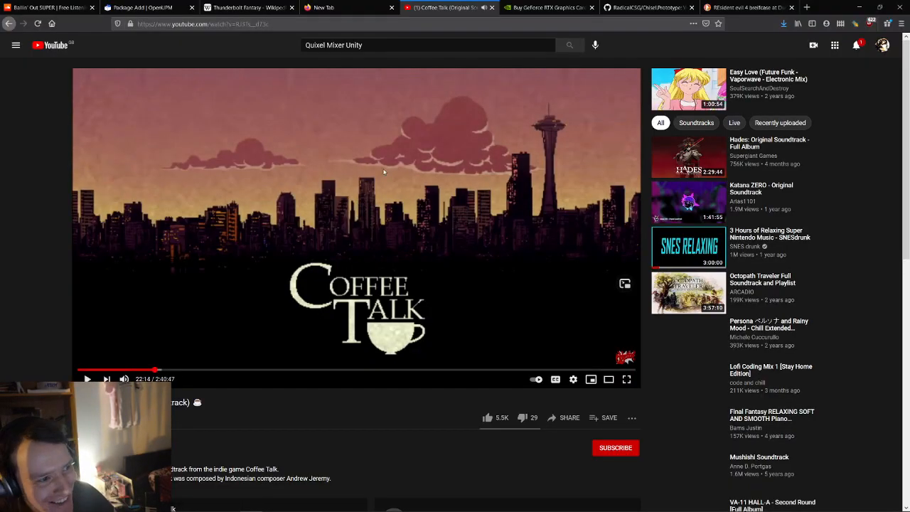
key(alt+Tab)
key(alt+Tab)
key(alt+Tab)
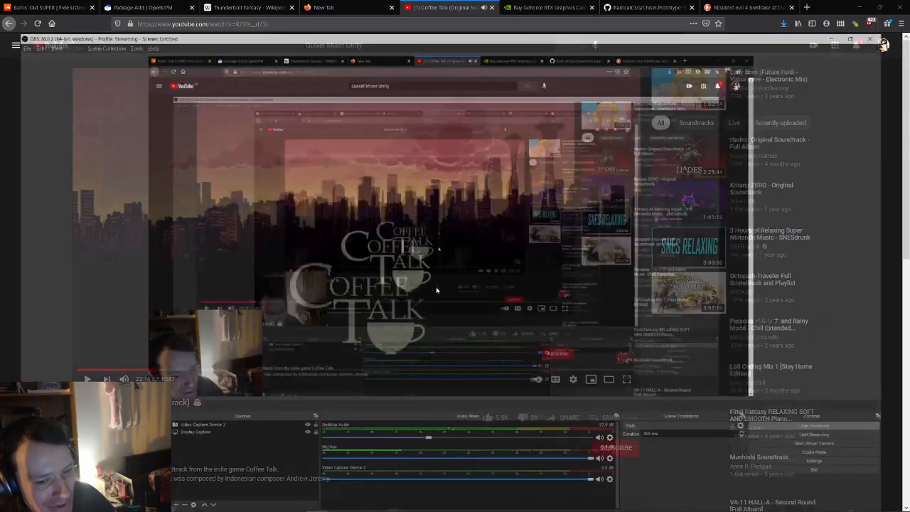